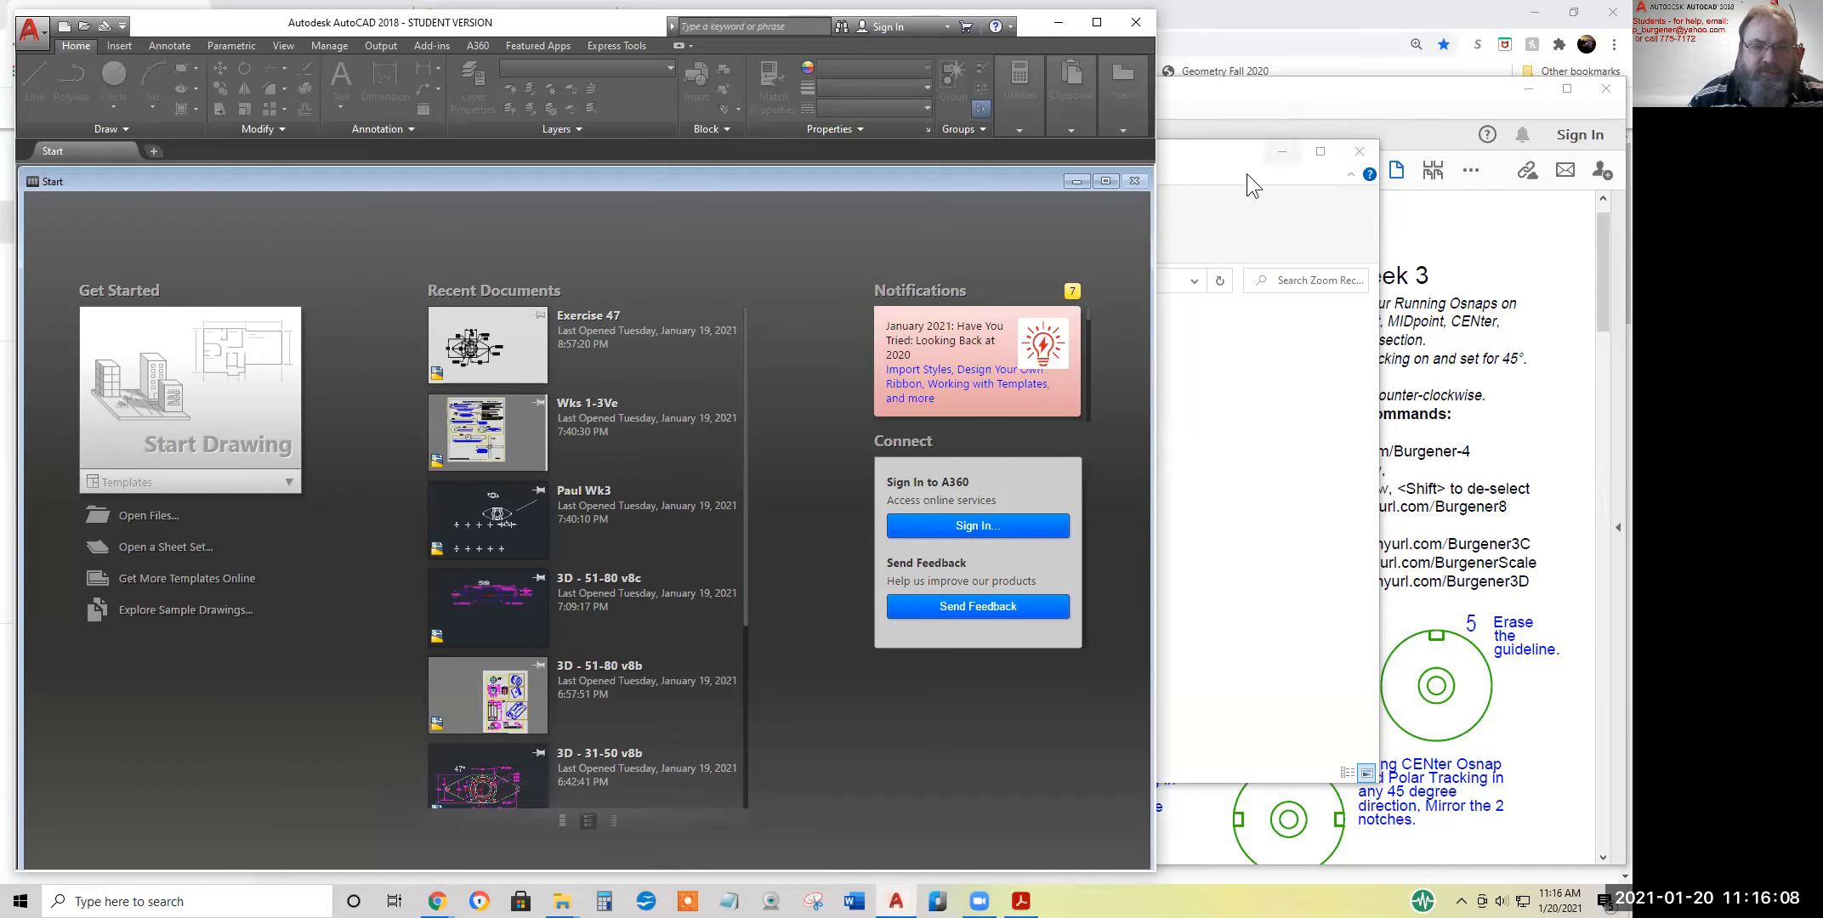
Look into the 2021-01-20 recording folder under Zoom Recordings and minimize the file window
left_click(1242, 200)
left_click(666, 433)
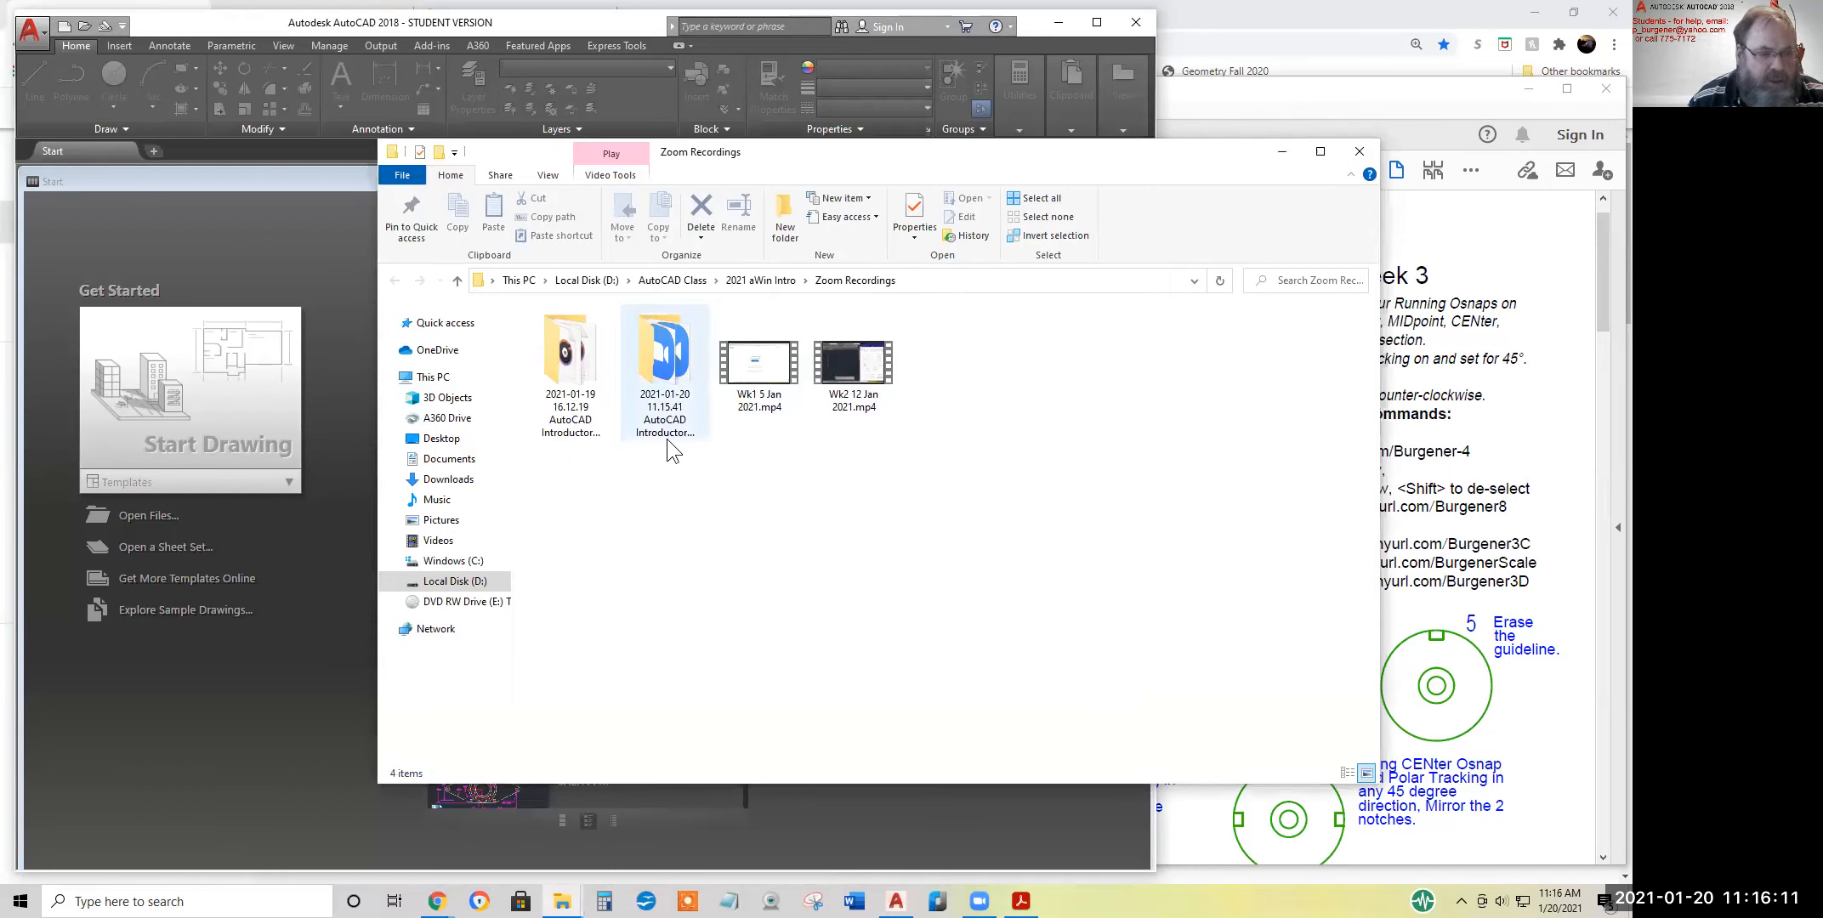
double_click(668, 372)
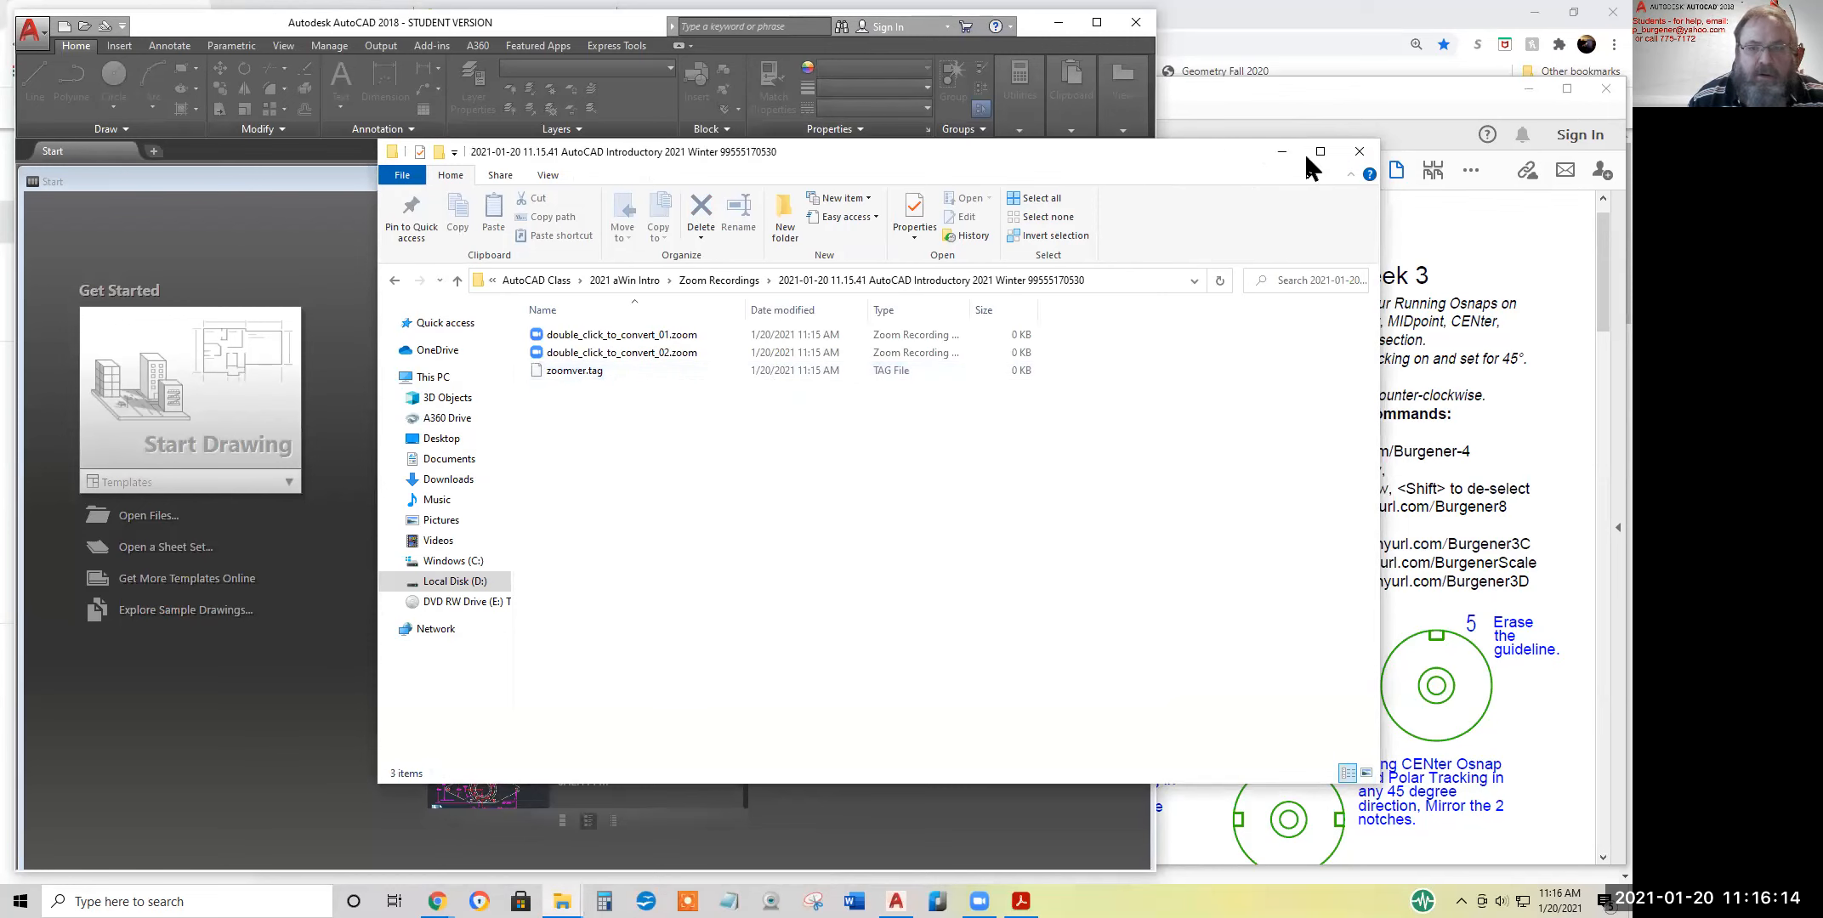
left_click(1281, 153)
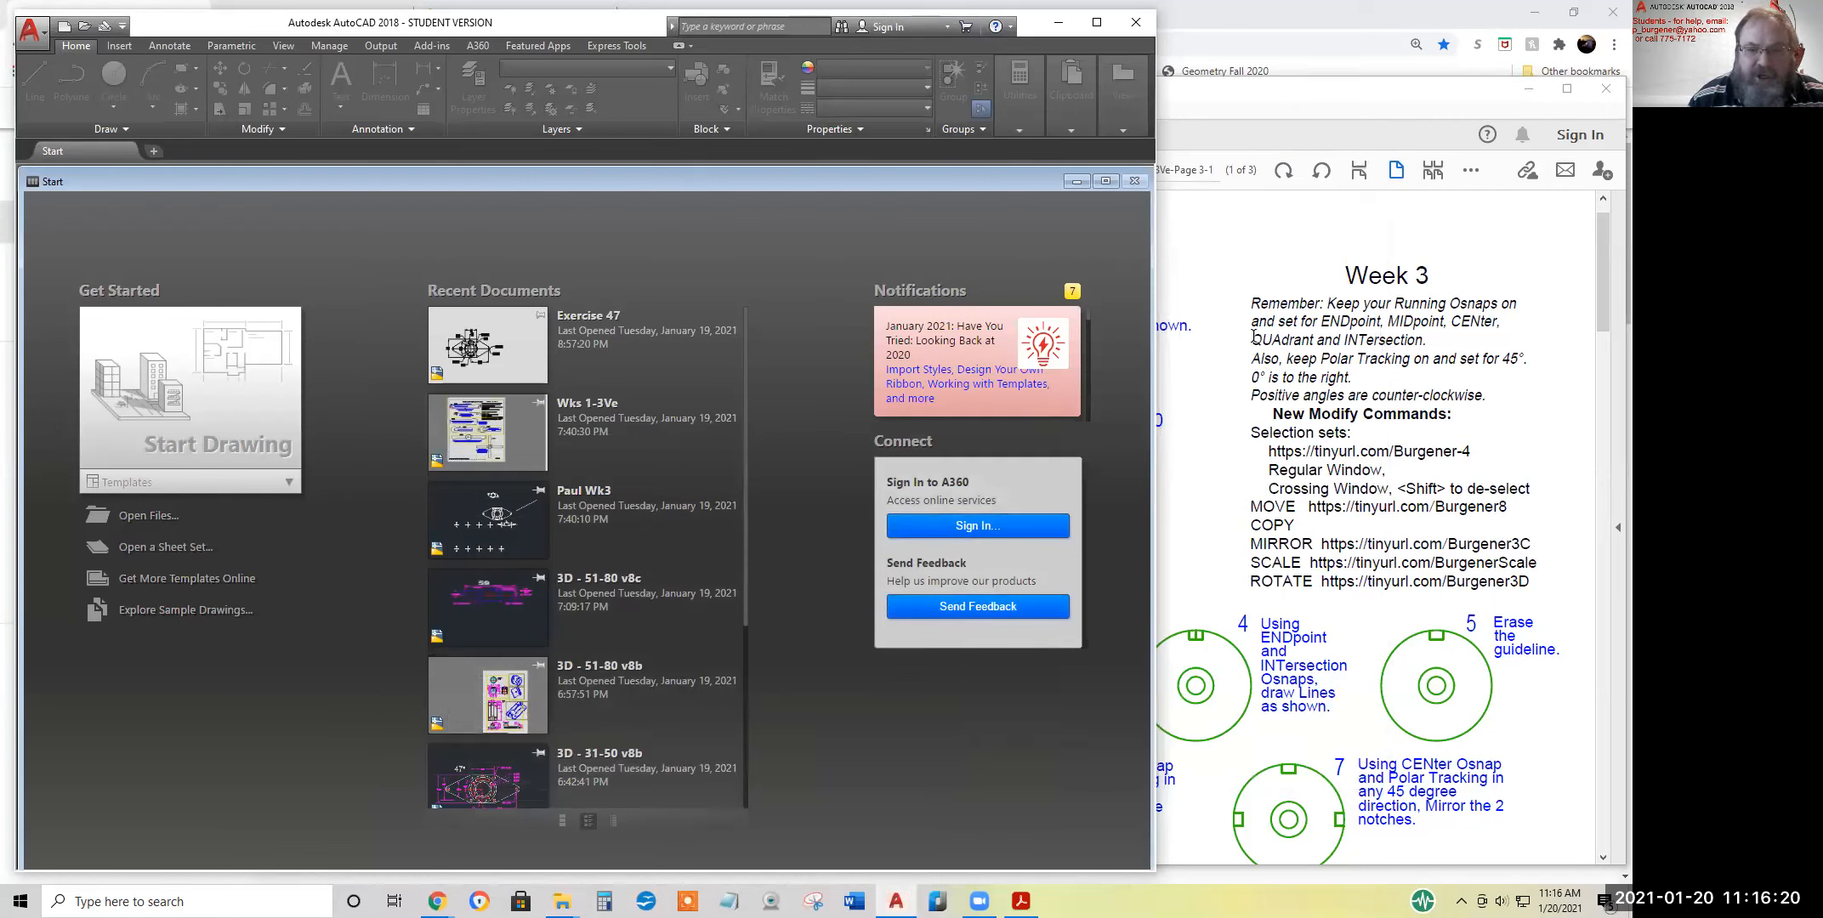
Review the Week 3 handout's New Modify Commands list, from selection sets through MOVE, COPY, MIRROR, SCALE and ROTATE
left_click(1251, 435)
left_click_drag(1251, 435, 1484, 457)
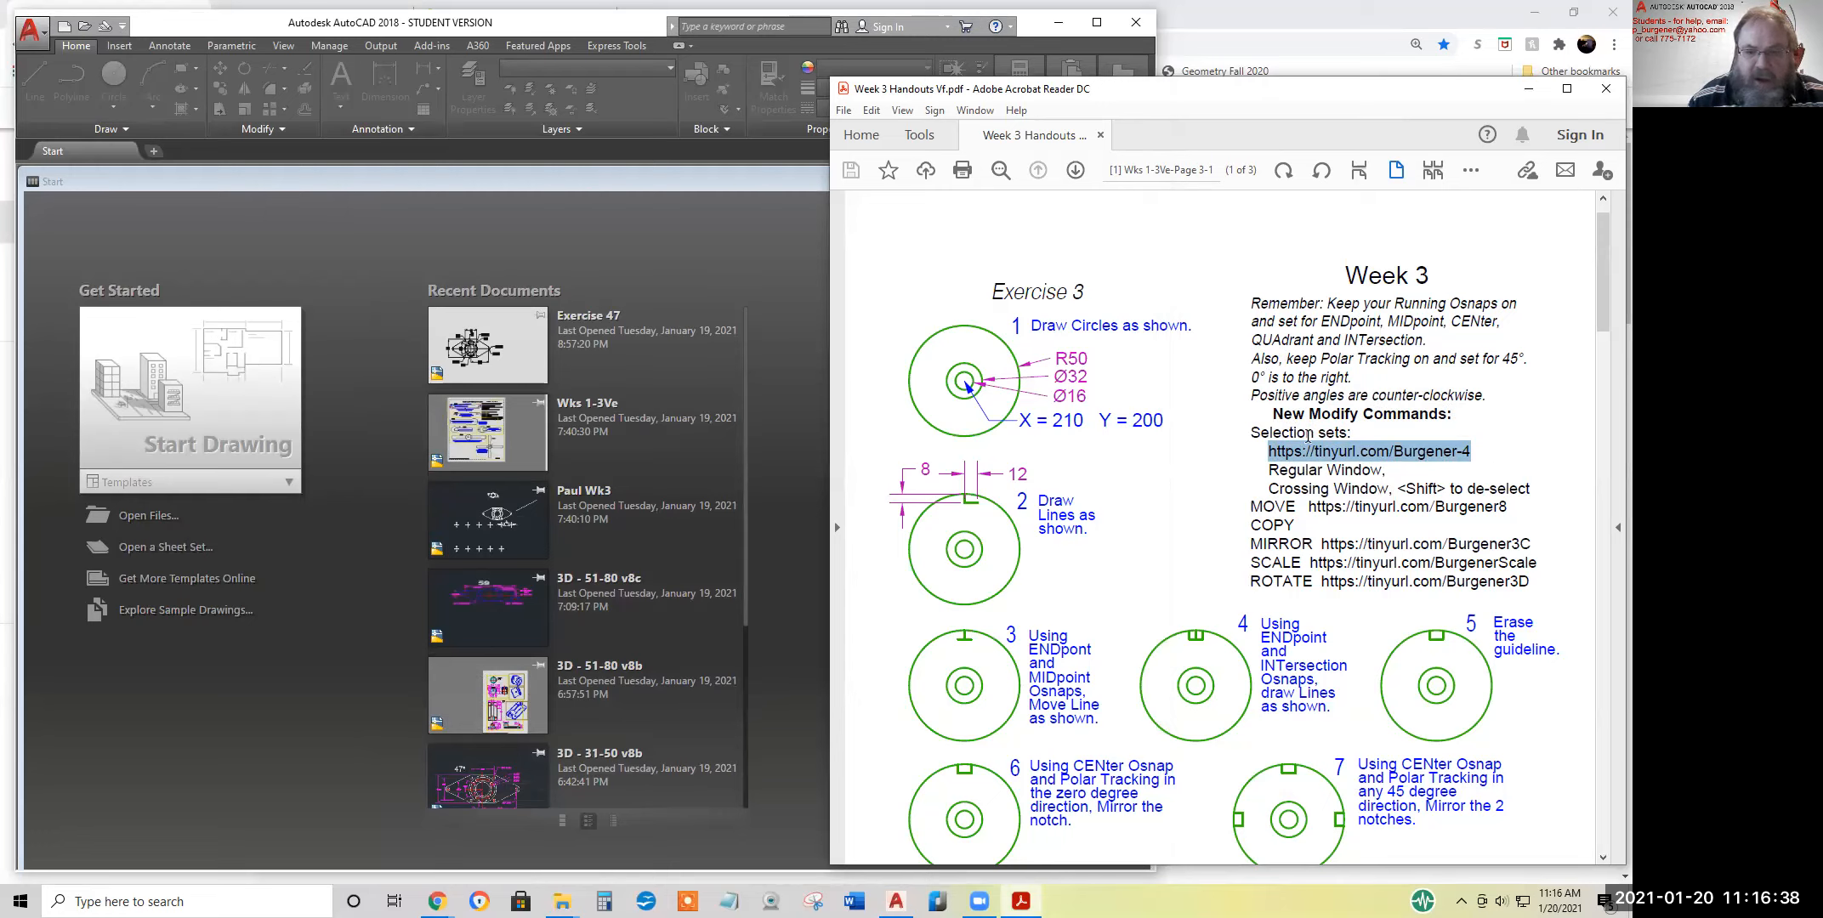
left_click_drag(1247, 507, 1315, 586)
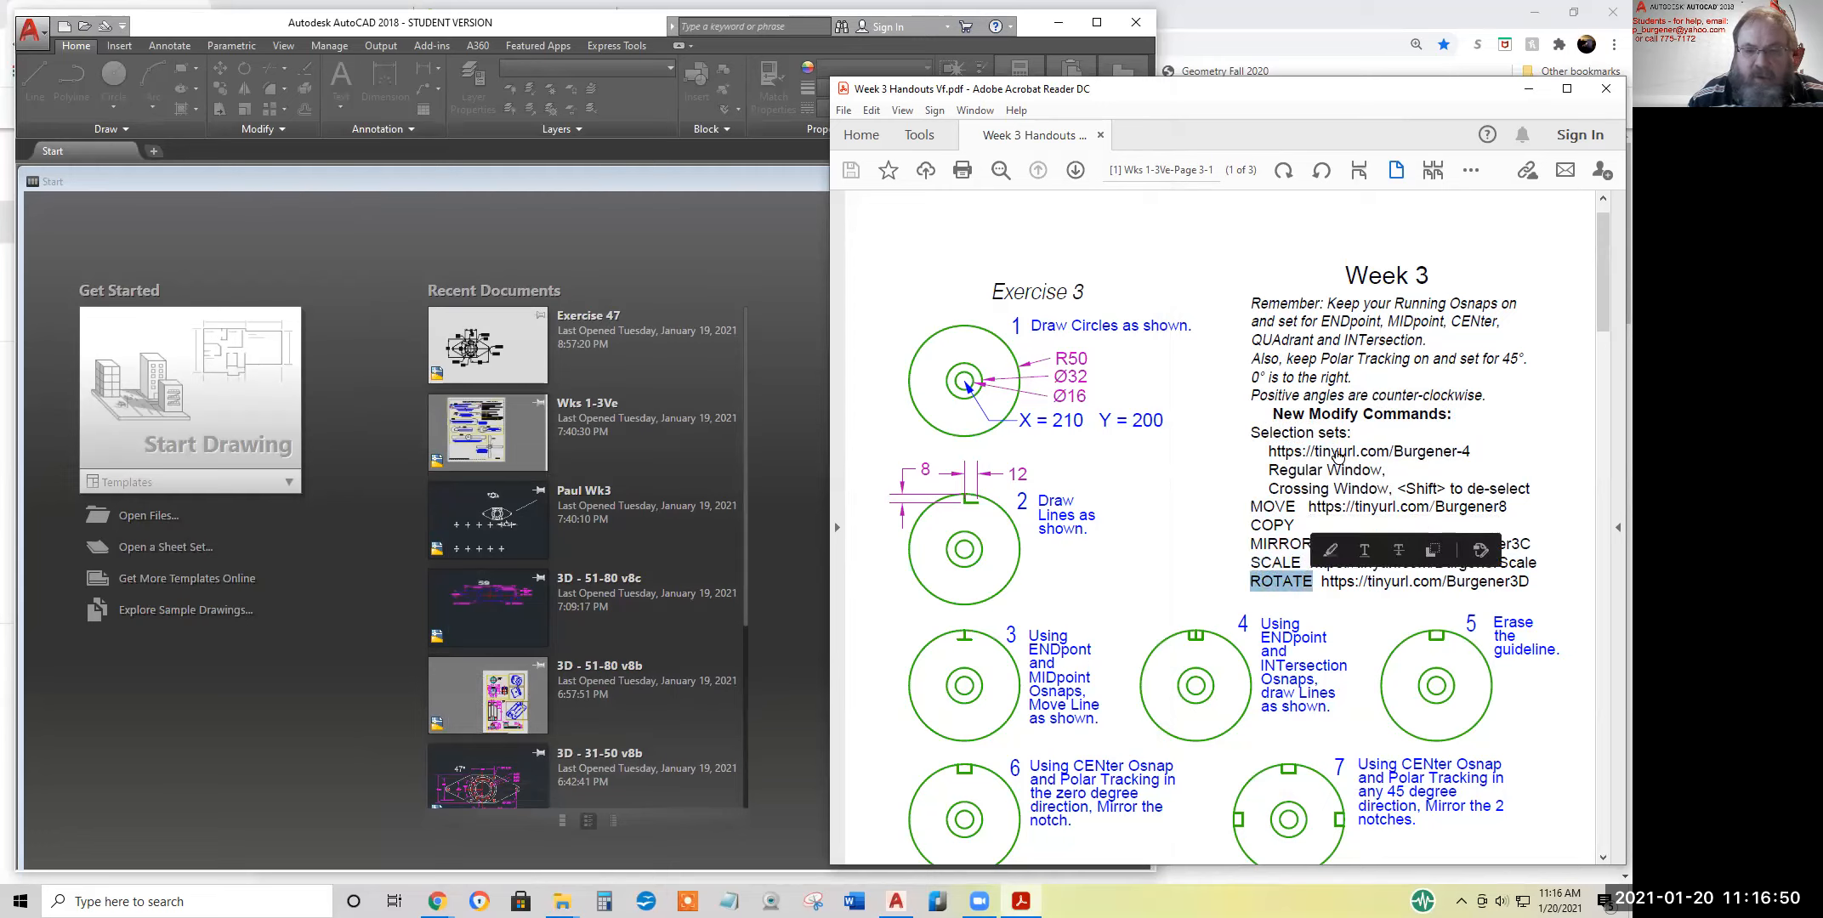
mouse_move(1358, 422)
left_mouse_down()
mouse_move(1372, 439)
mouse_move(1371, 418)
mouse_move(1358, 437)
mouse_move(1254, 434)
mouse_move(1358, 438)
left_mouse_up()
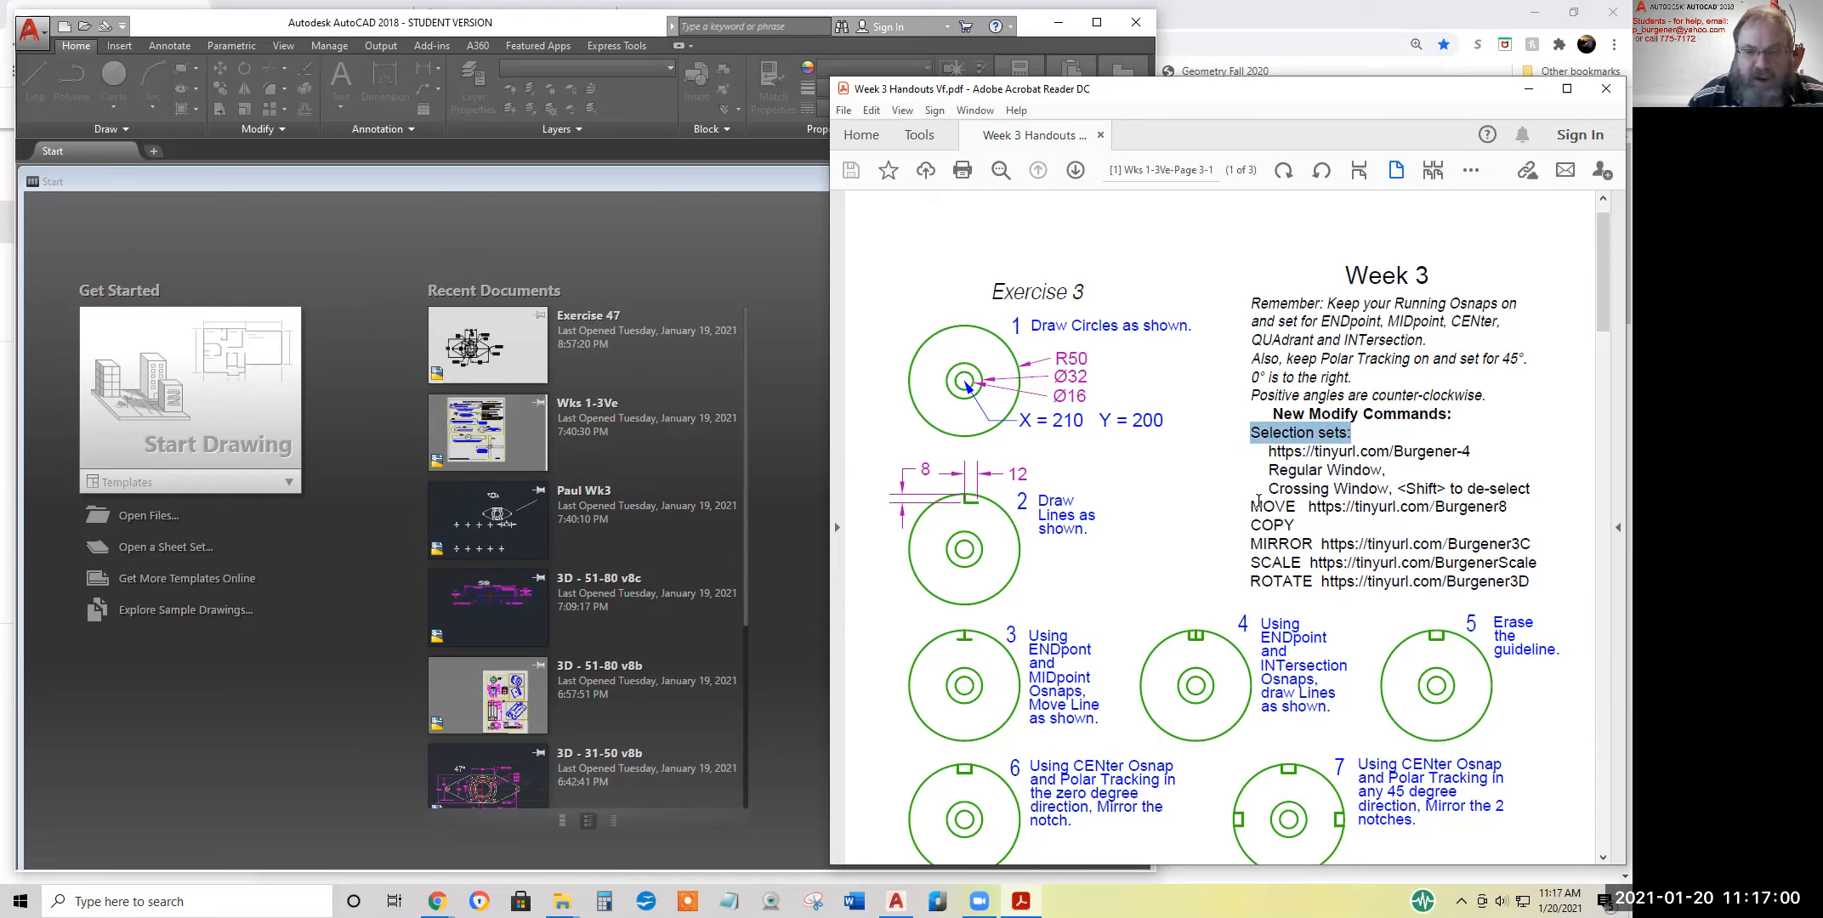
left_click_drag(1253, 508, 1312, 544)
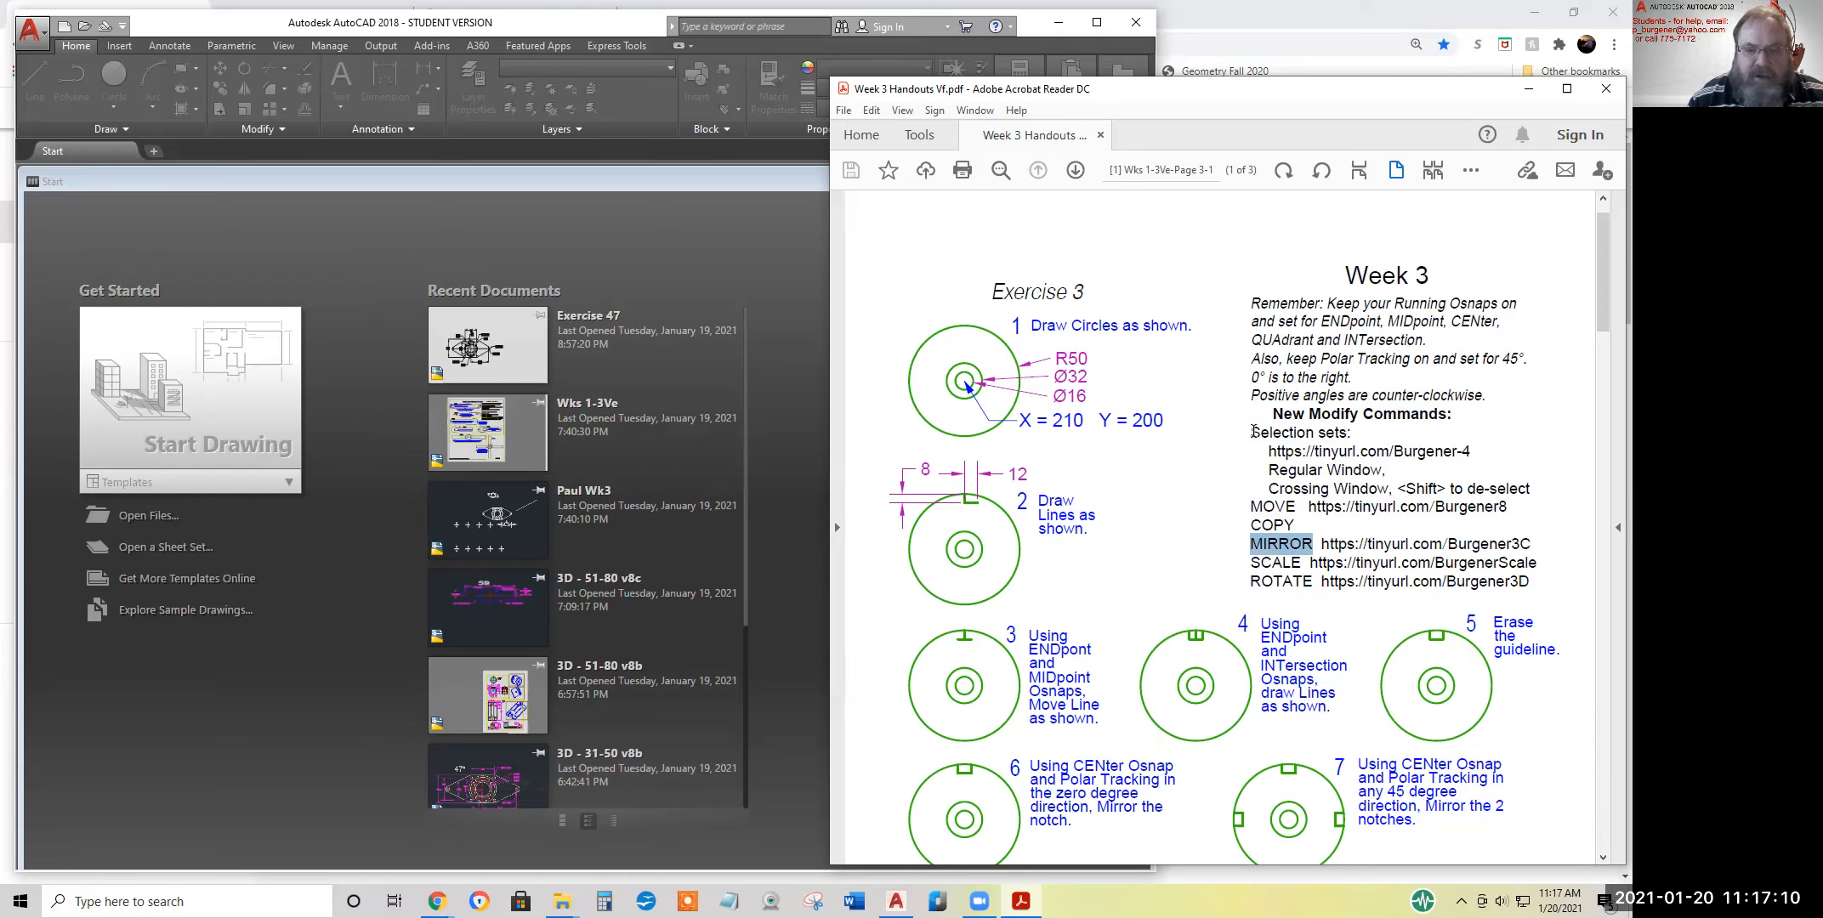
left_click_drag(1251, 437, 1351, 435)
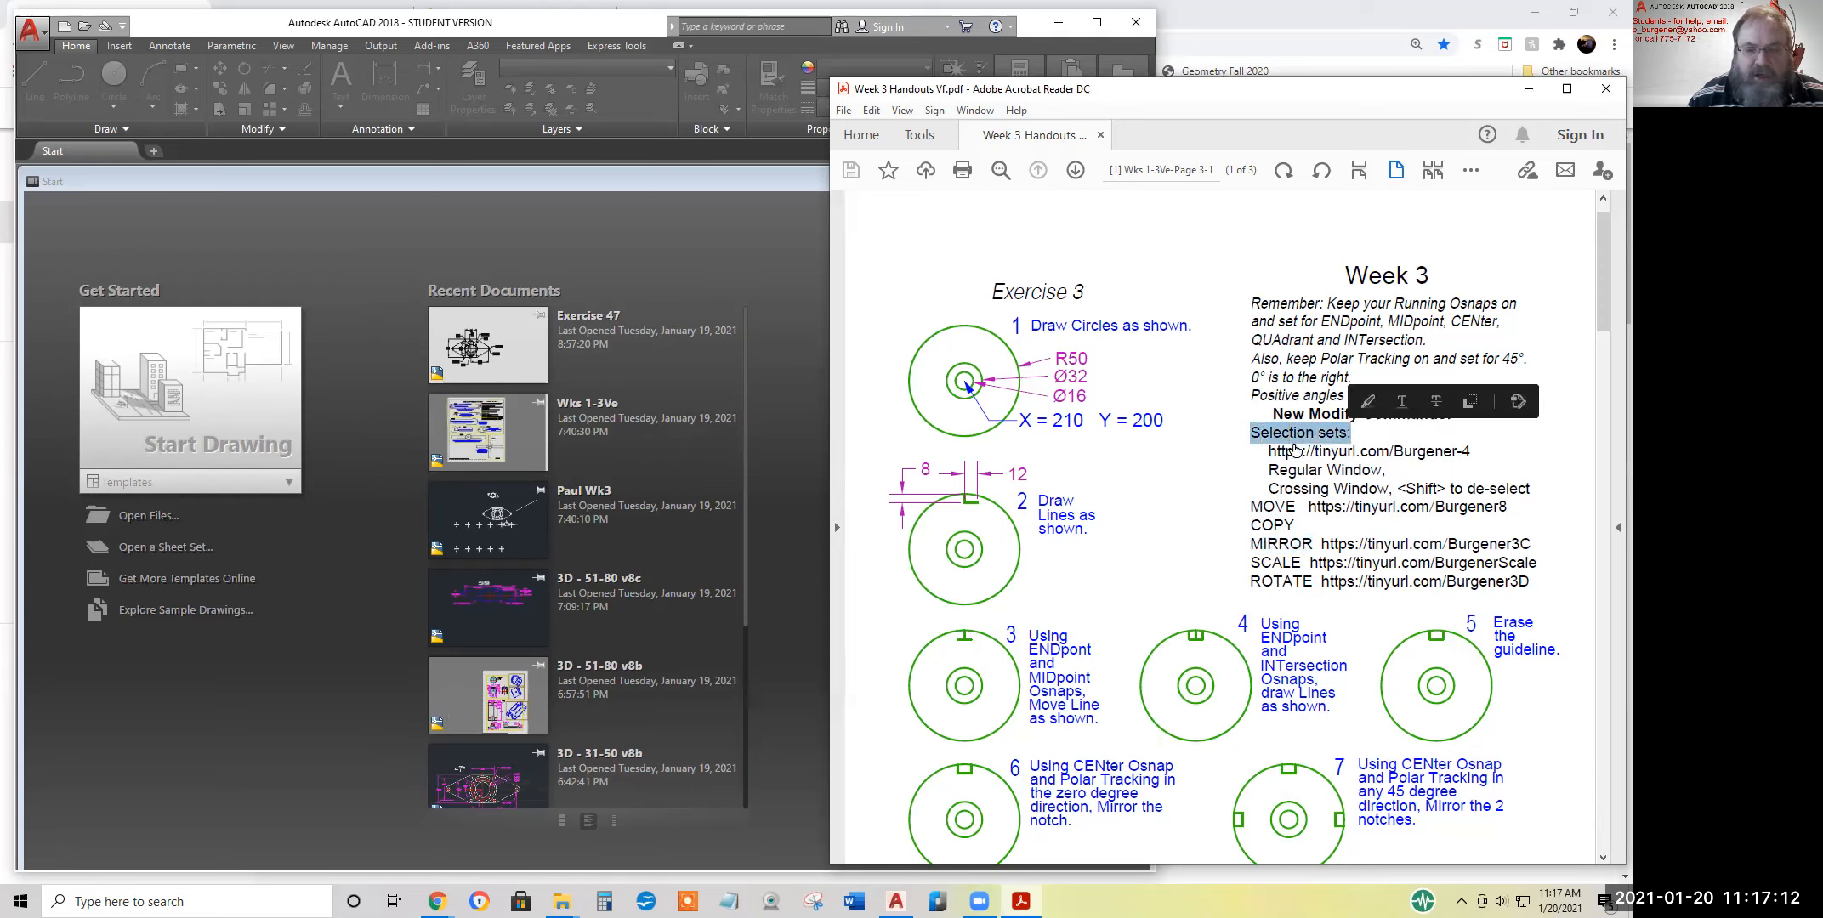
Start a new drawing in AutoCAD and turn off the grid and annotation visibility
left_click(248, 421)
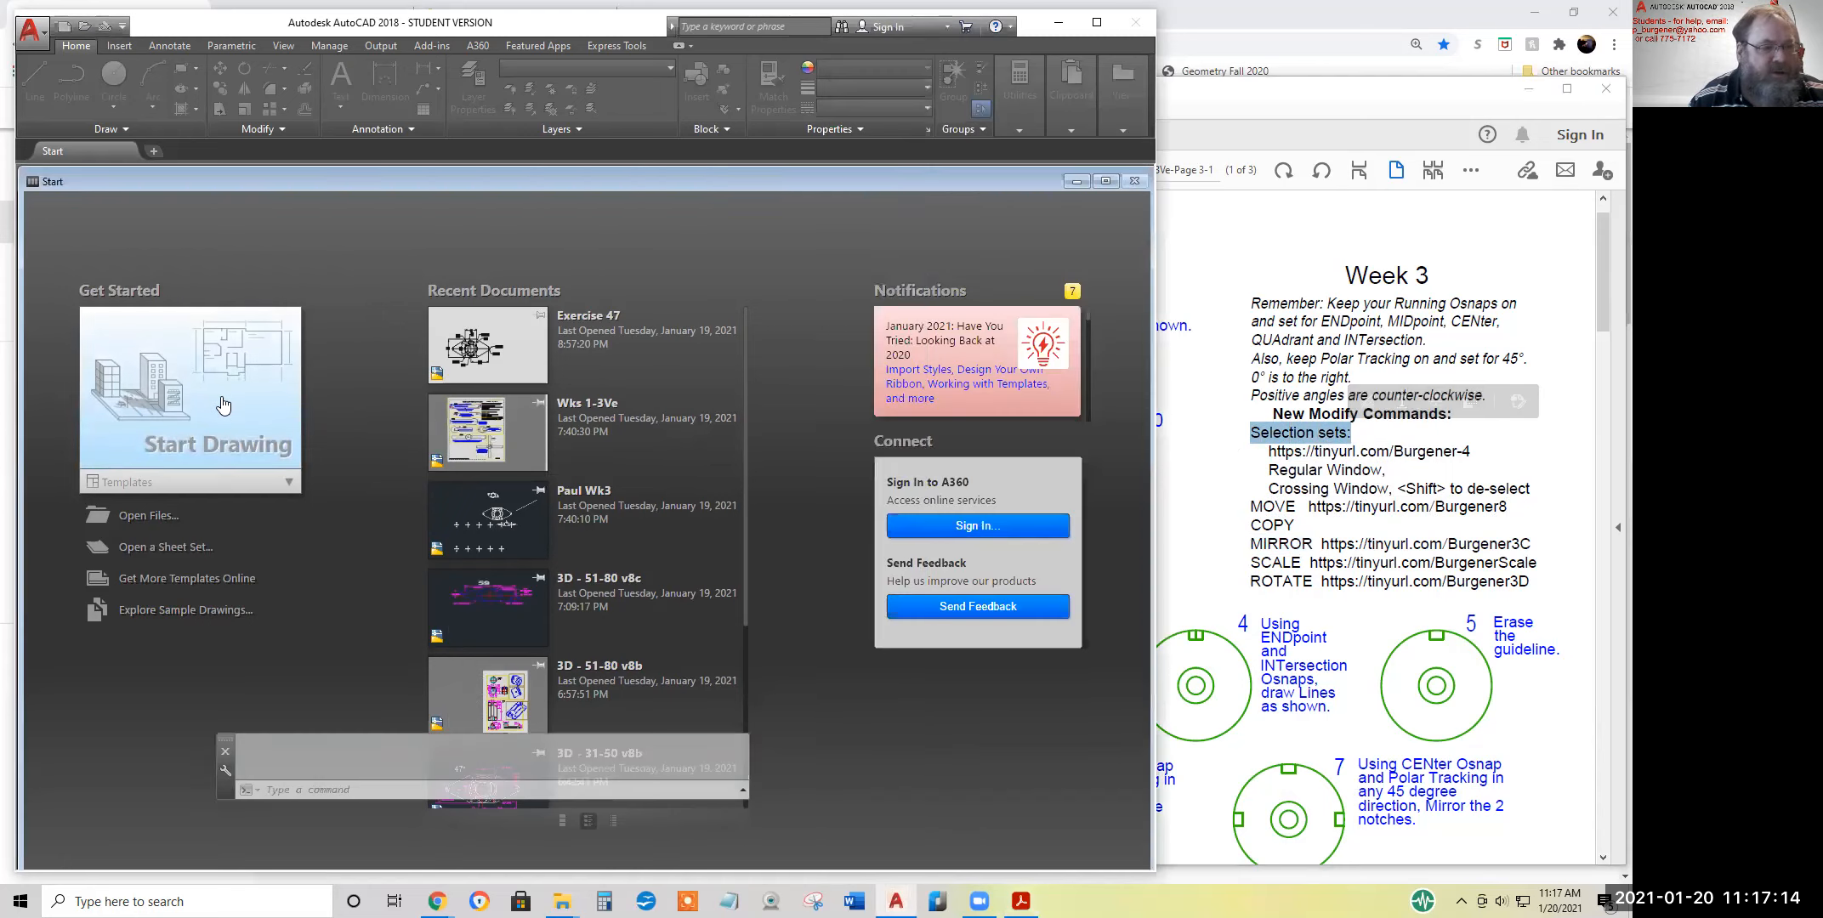
left_click(326, 859)
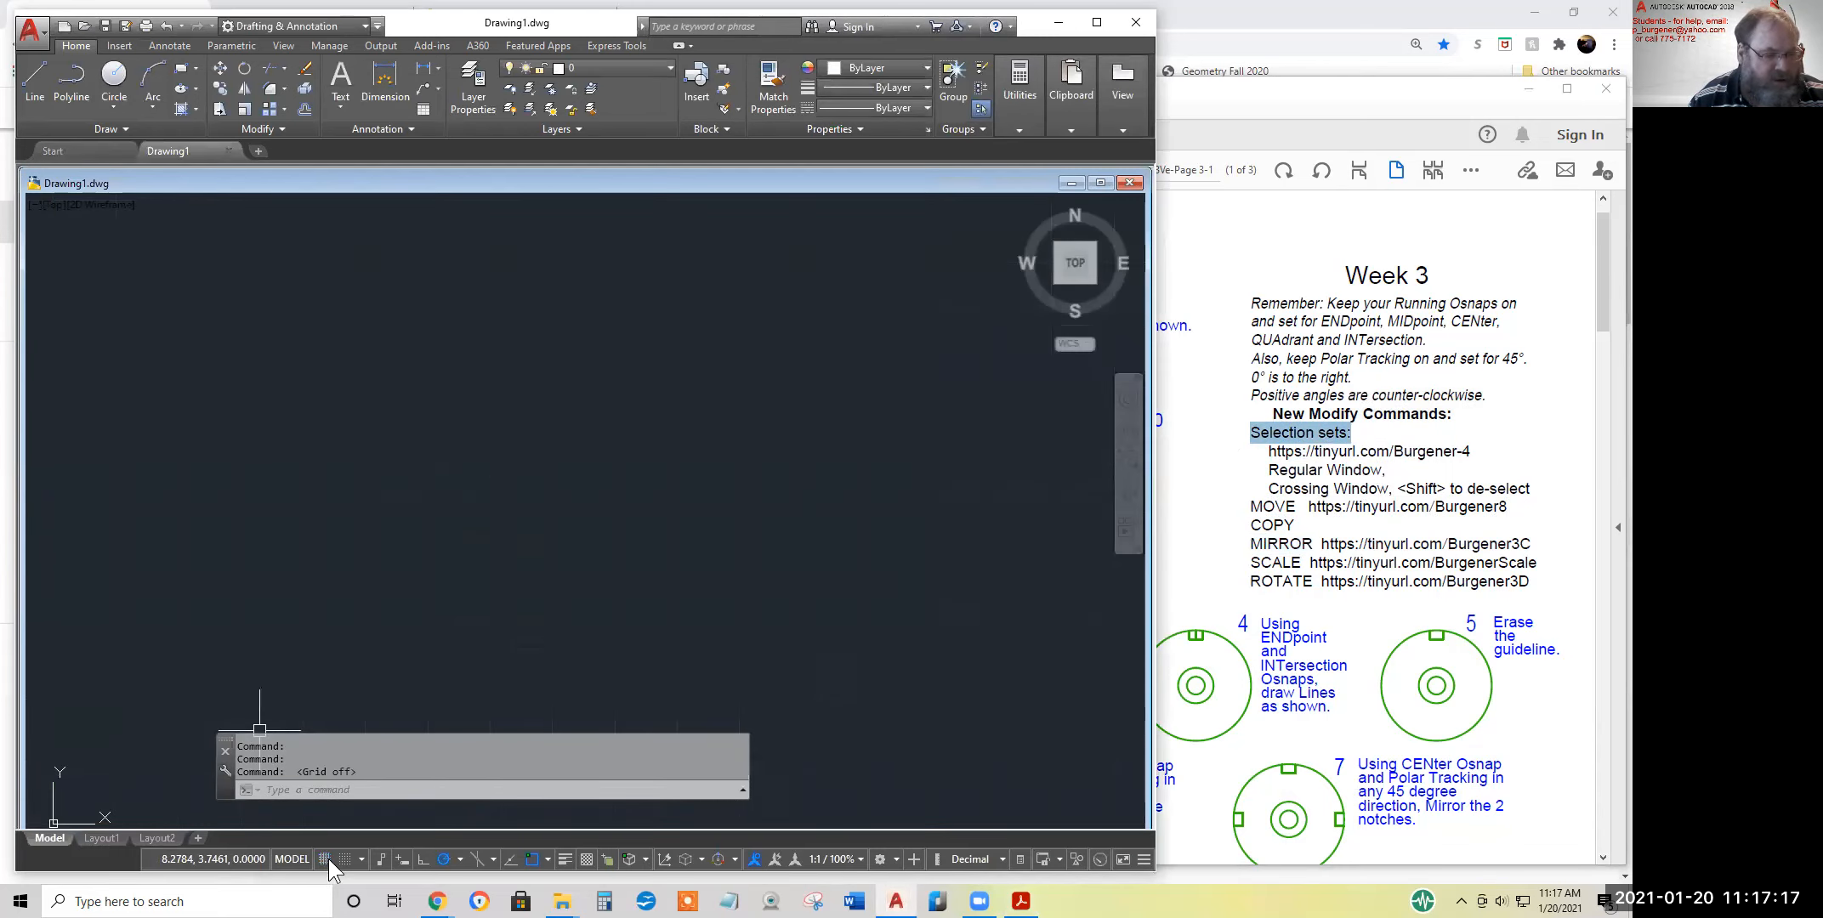
left_click(755, 859)
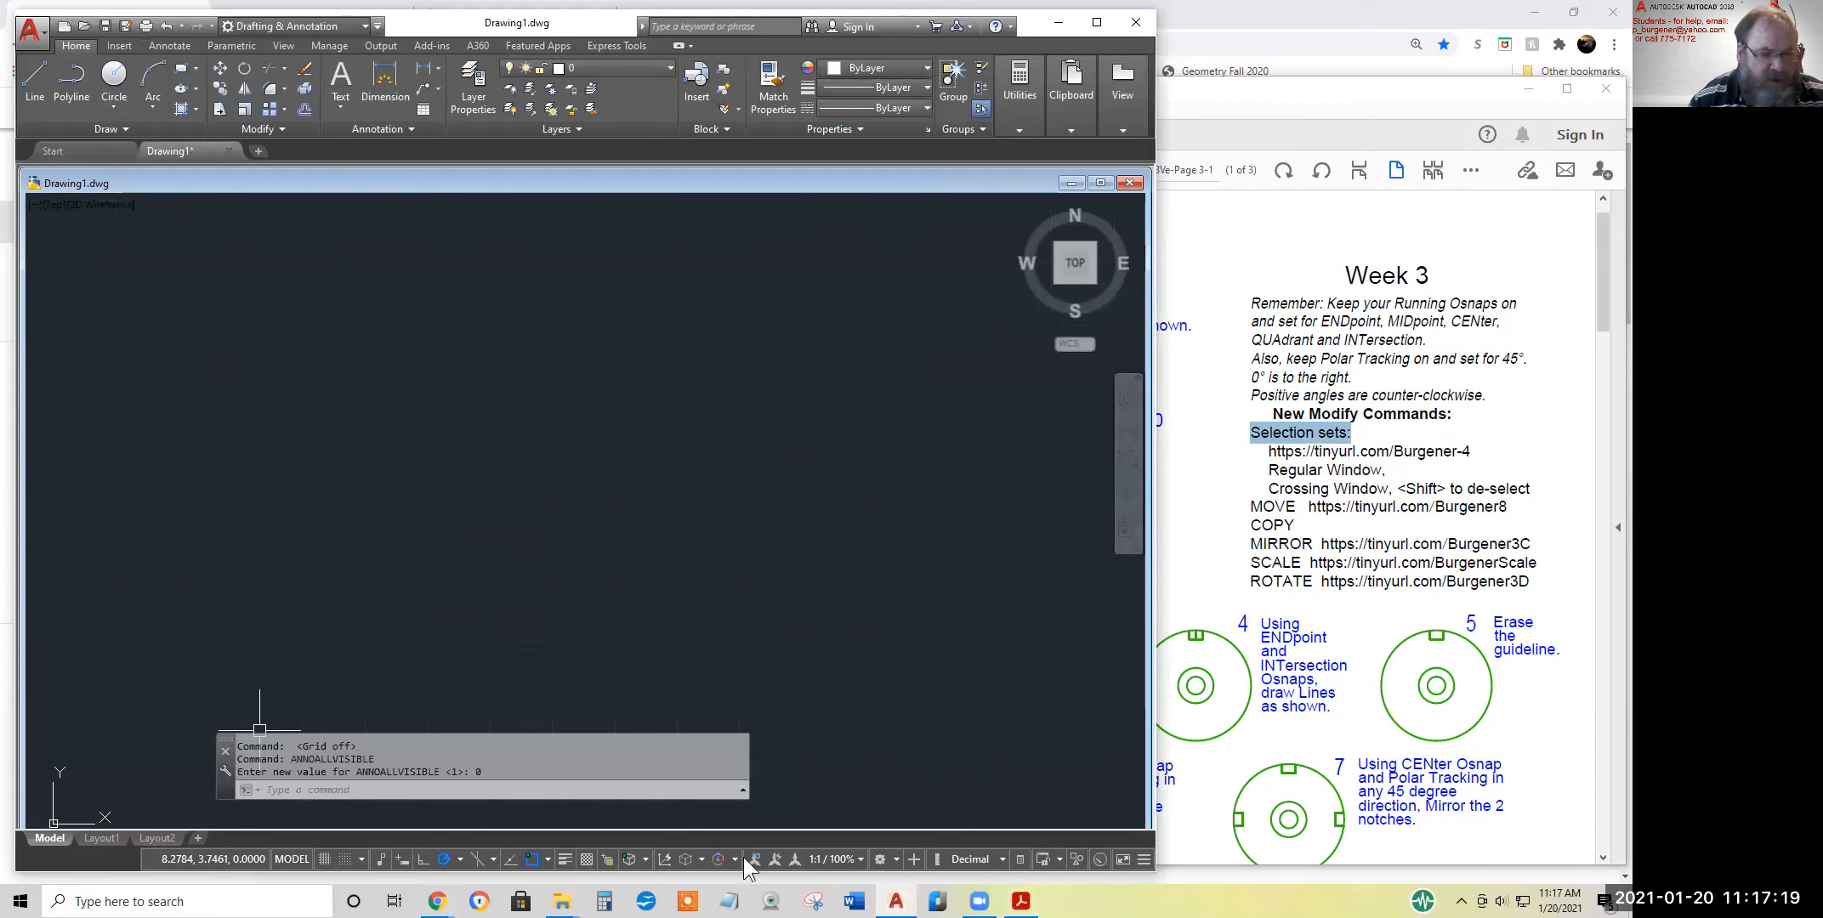
Check the running object snap modes, the polar tracking angle and the status bar customization options
left_click(549, 859)
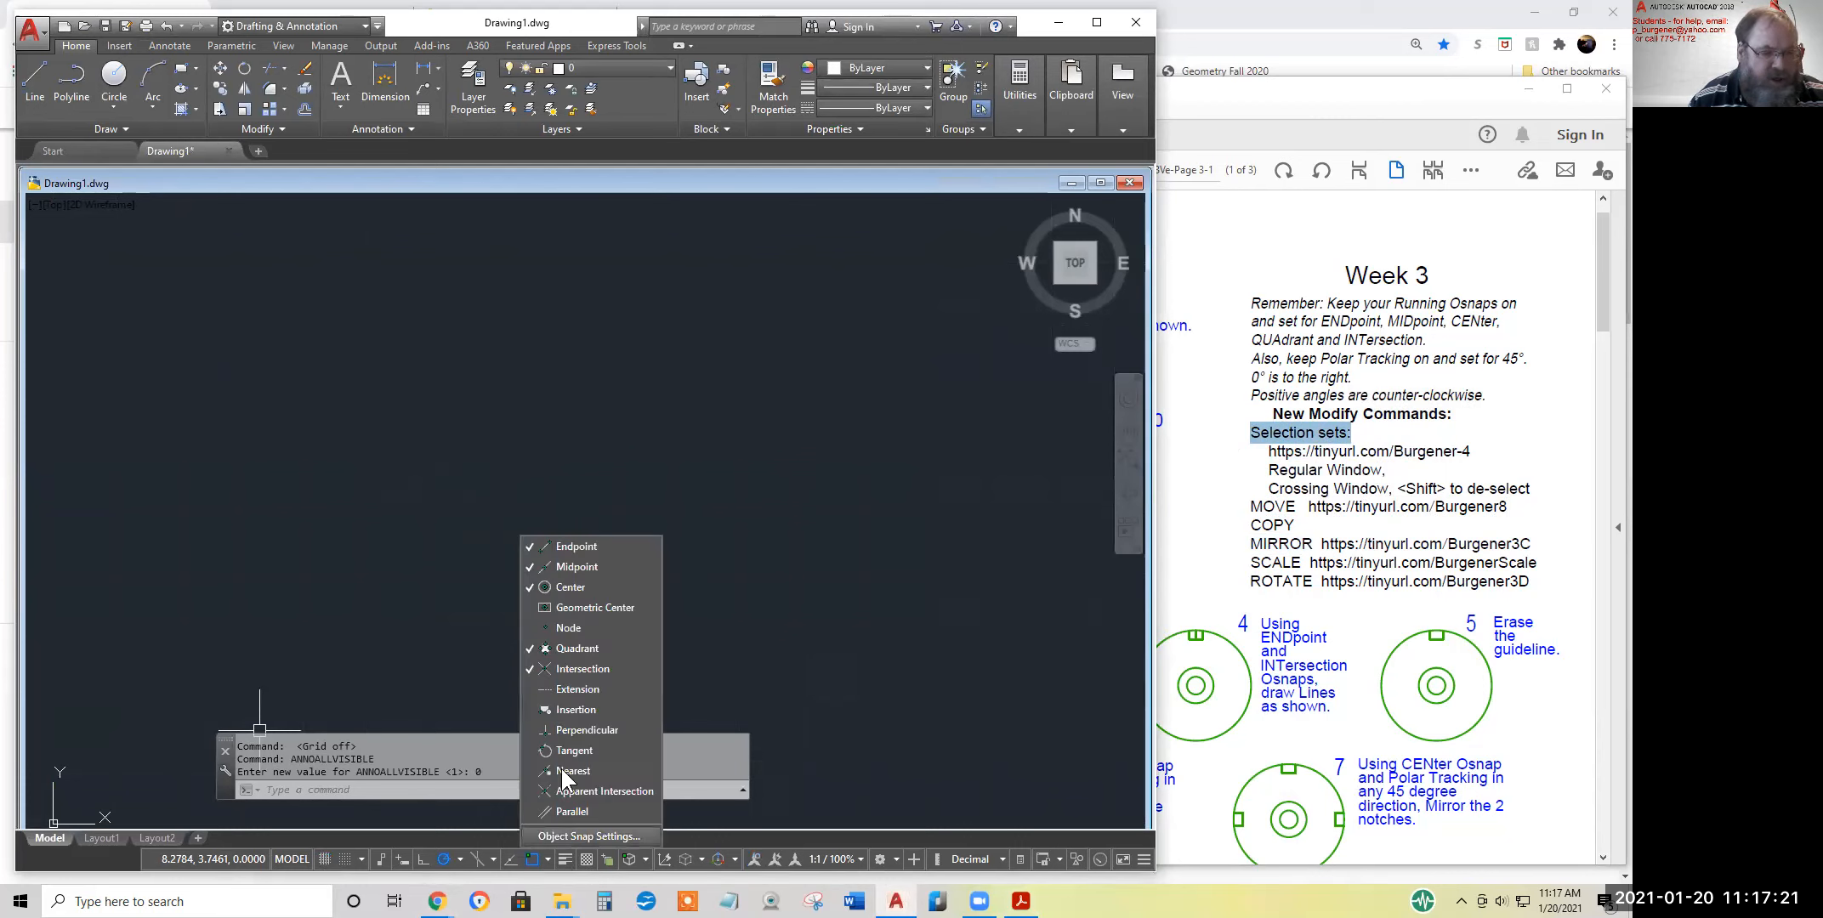
left_click(541, 660)
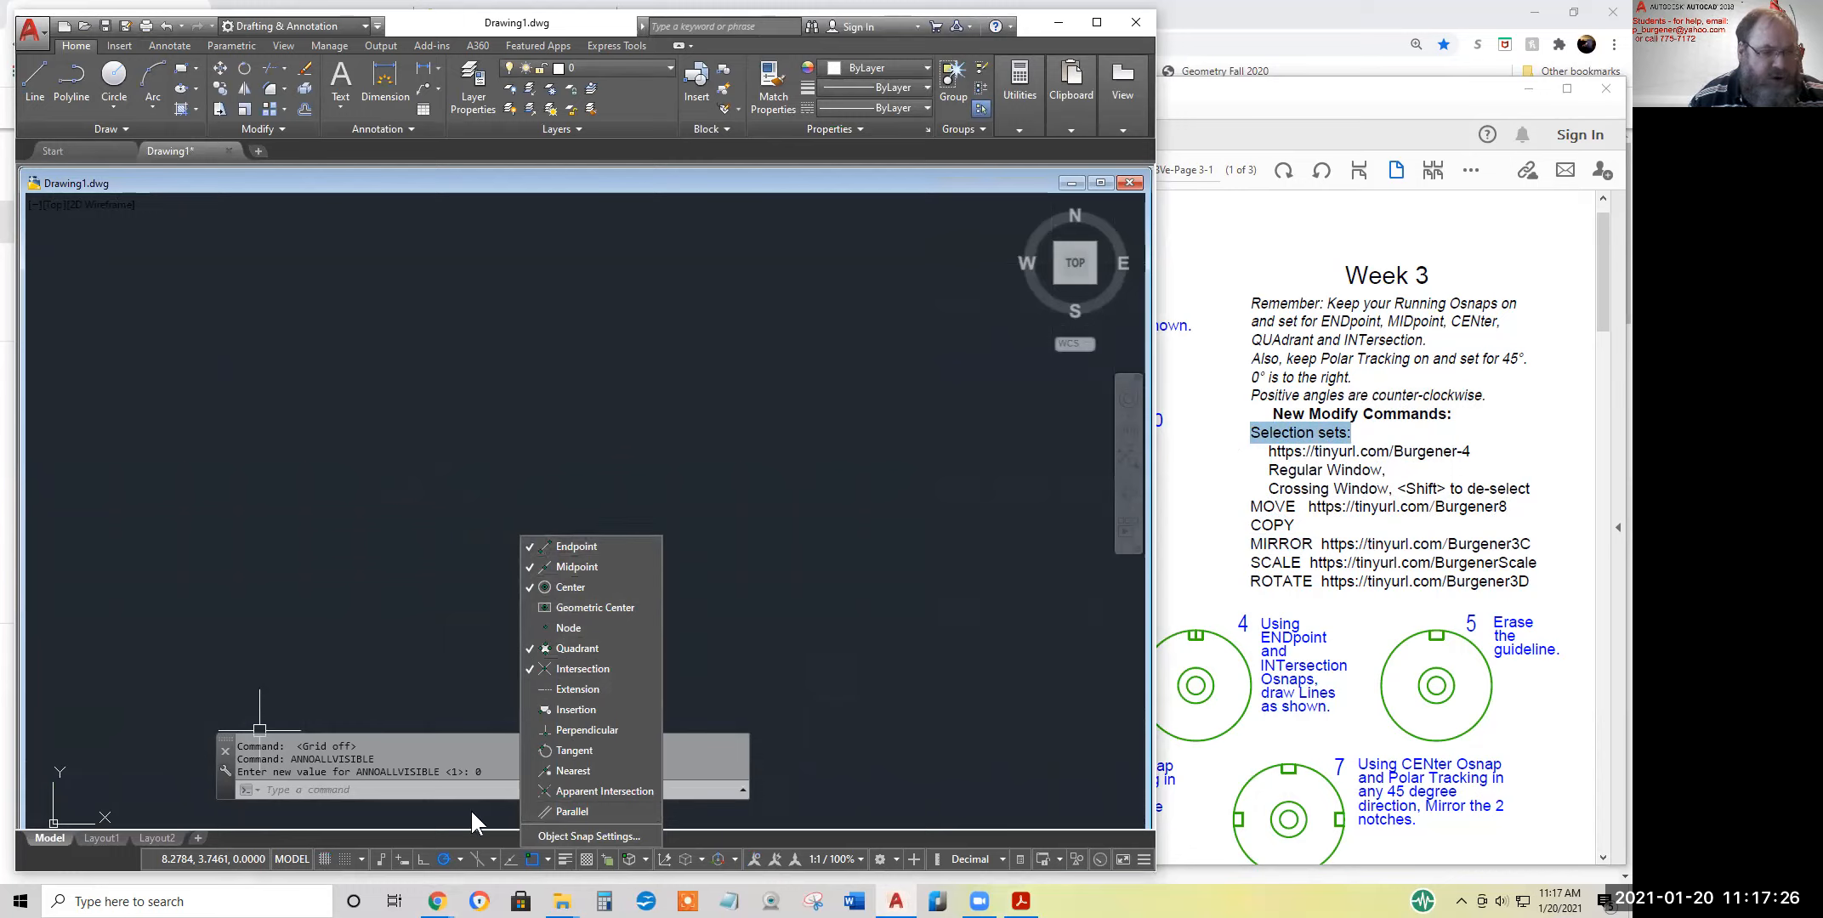
left_click(459, 858)
left_click(459, 859)
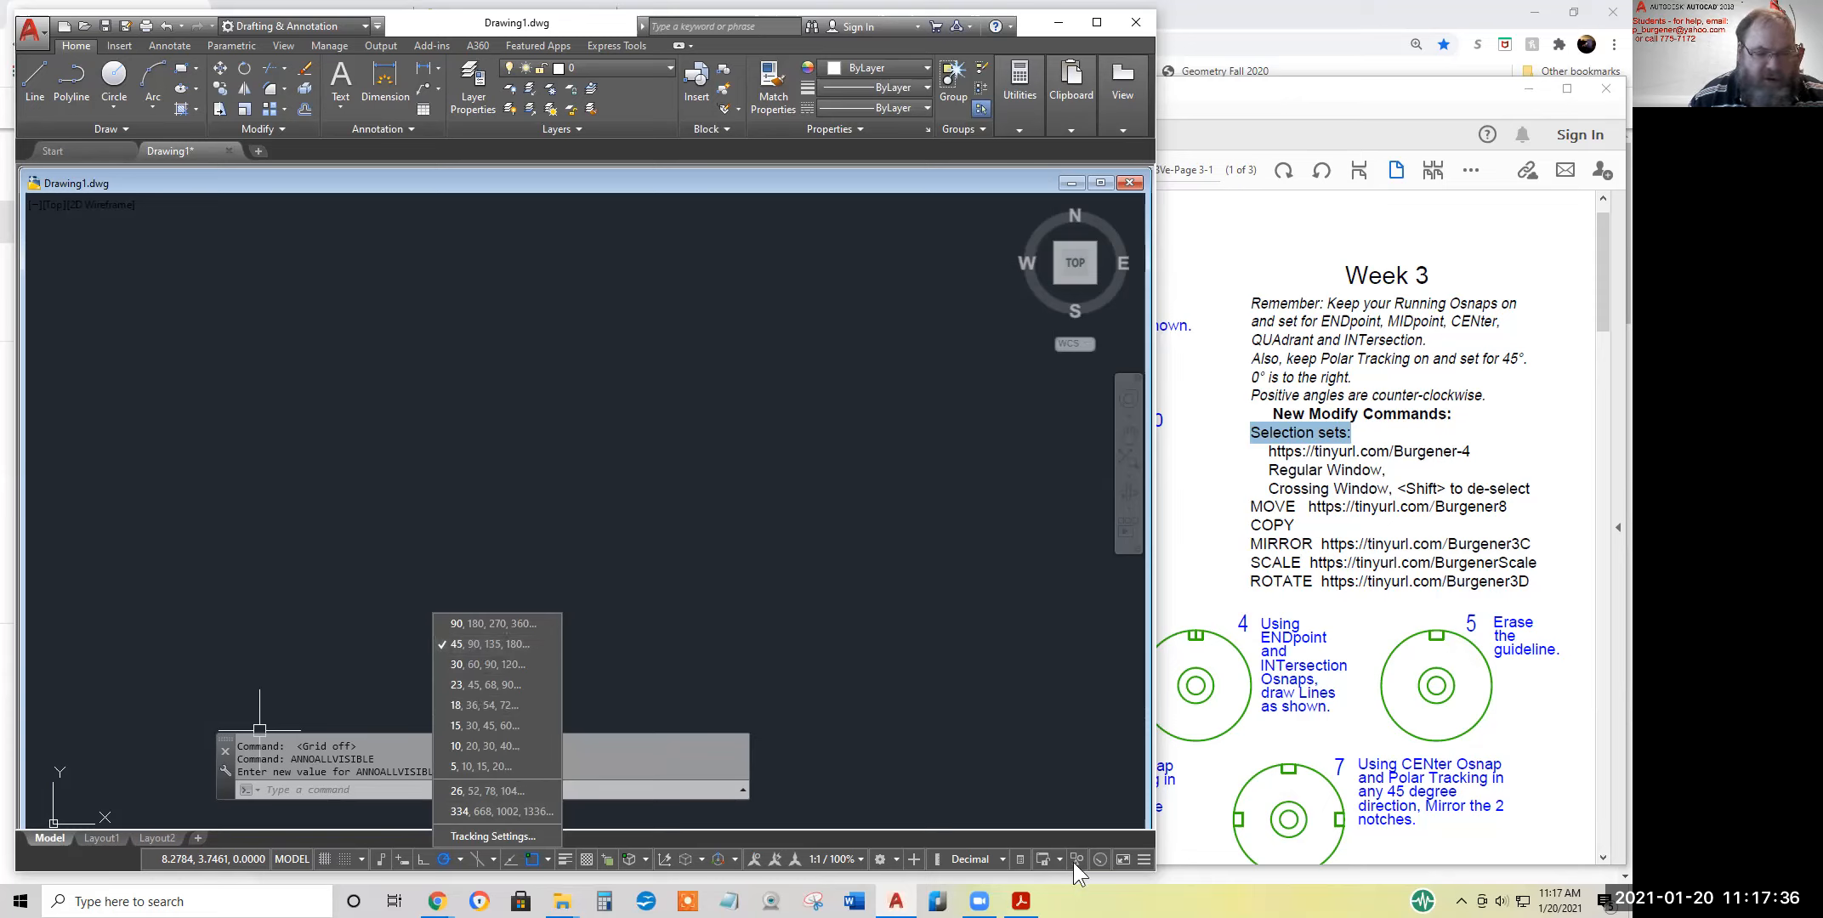
left_click(1145, 859)
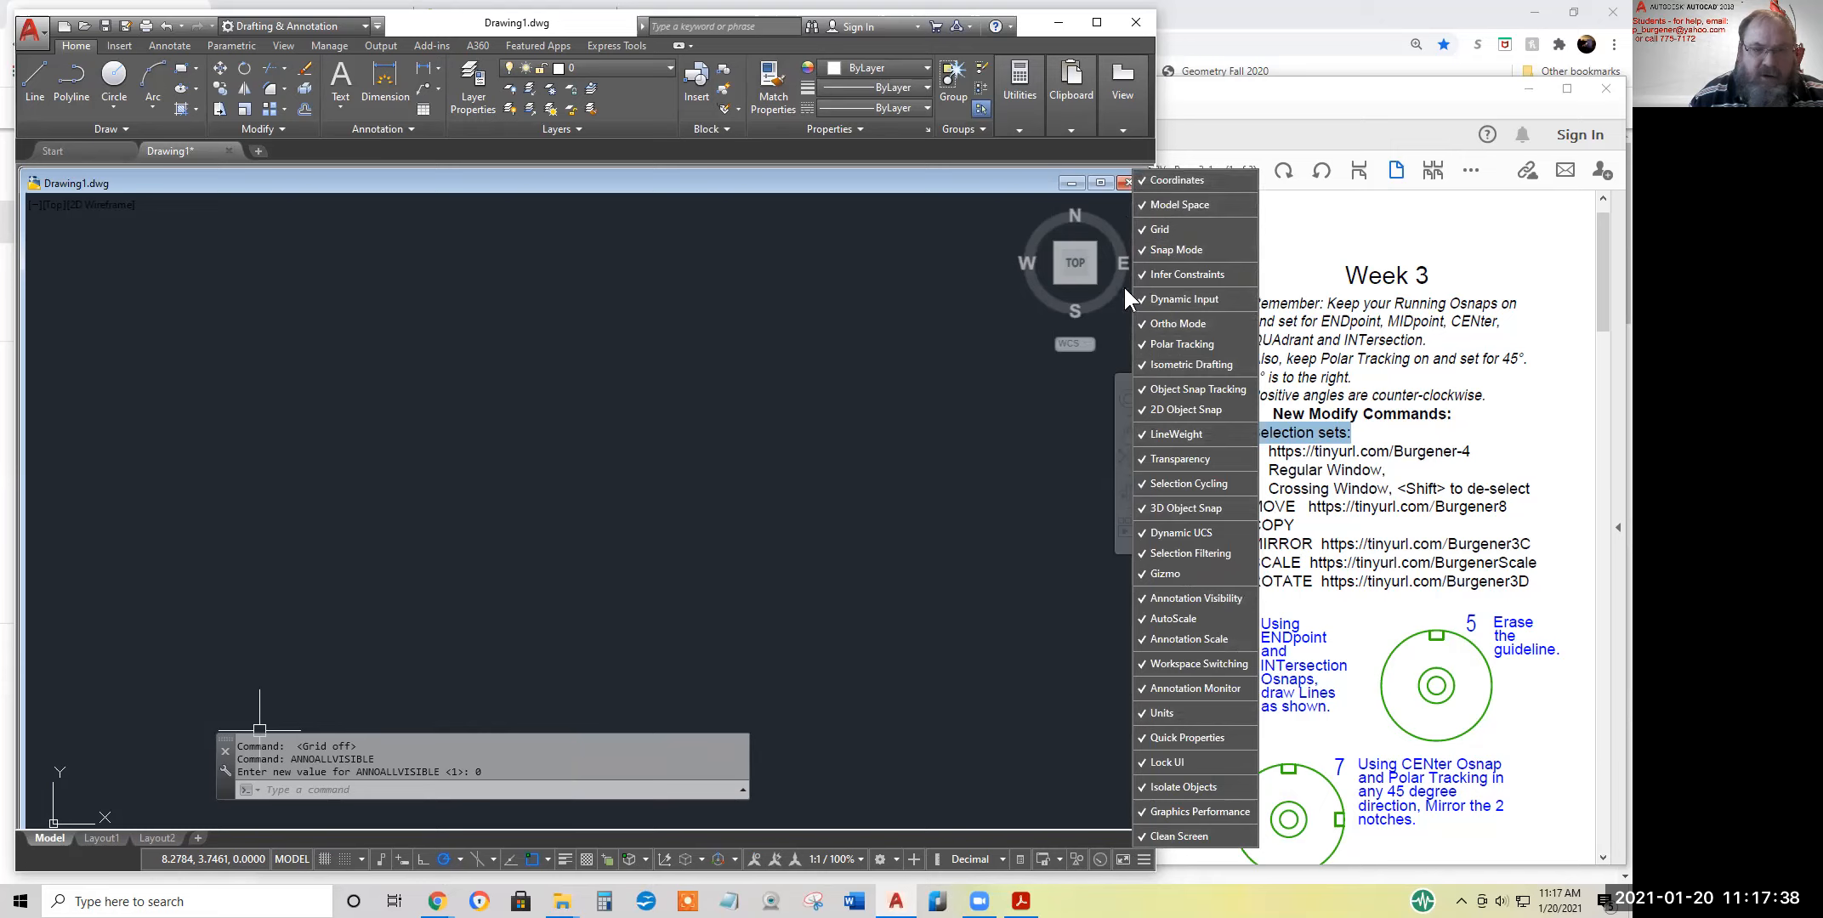
left_click(1145, 859)
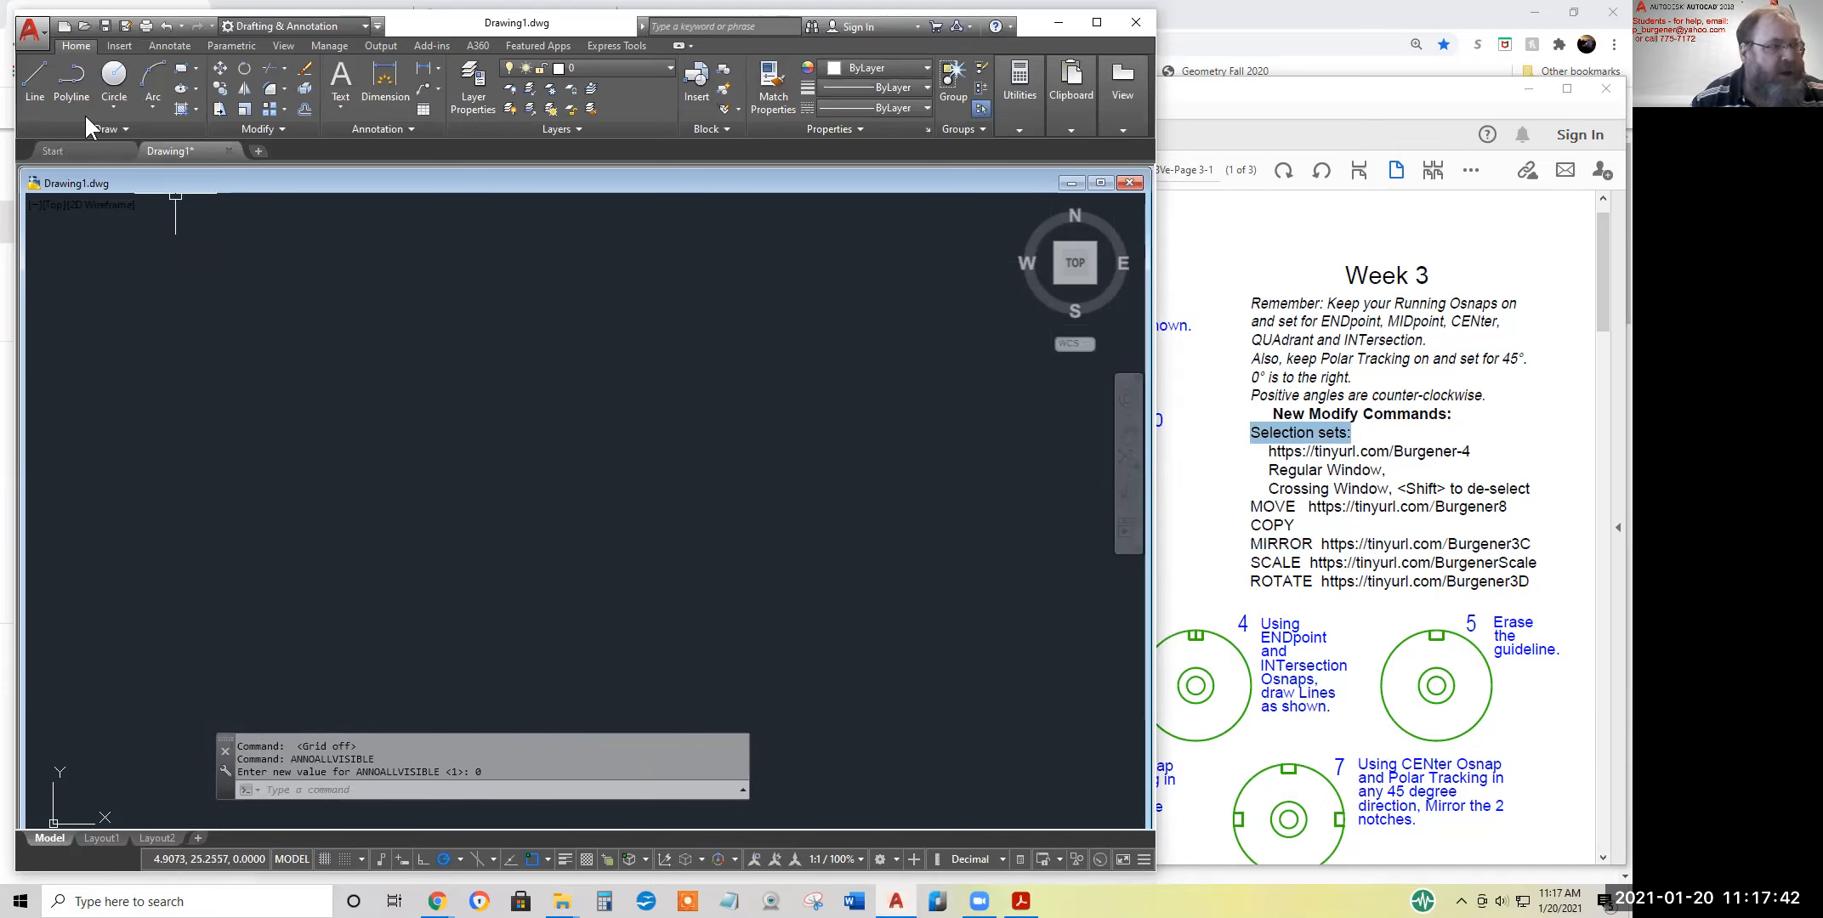
Draw a continuous chain of random, crossing line segments in the upper-left area of the drawing
left_click(35, 81)
left_click(243, 348)
left_click(271, 310)
left_click(311, 347)
left_click(339, 301)
left_click(339, 271)
left_click(249, 257)
left_click(298, 290)
left_click(330, 261)
left_click(384, 315)
left_click(384, 356)
left_click(324, 396)
left_click(302, 376)
left_click(356, 350)
left_click(355, 323)
left_click(337, 305)
left_click(271, 309)
left_click(238, 379)
left_click(183, 359)
left_click(193, 312)
left_click(280, 397)
left_click(280, 348)
left_click(231, 300)
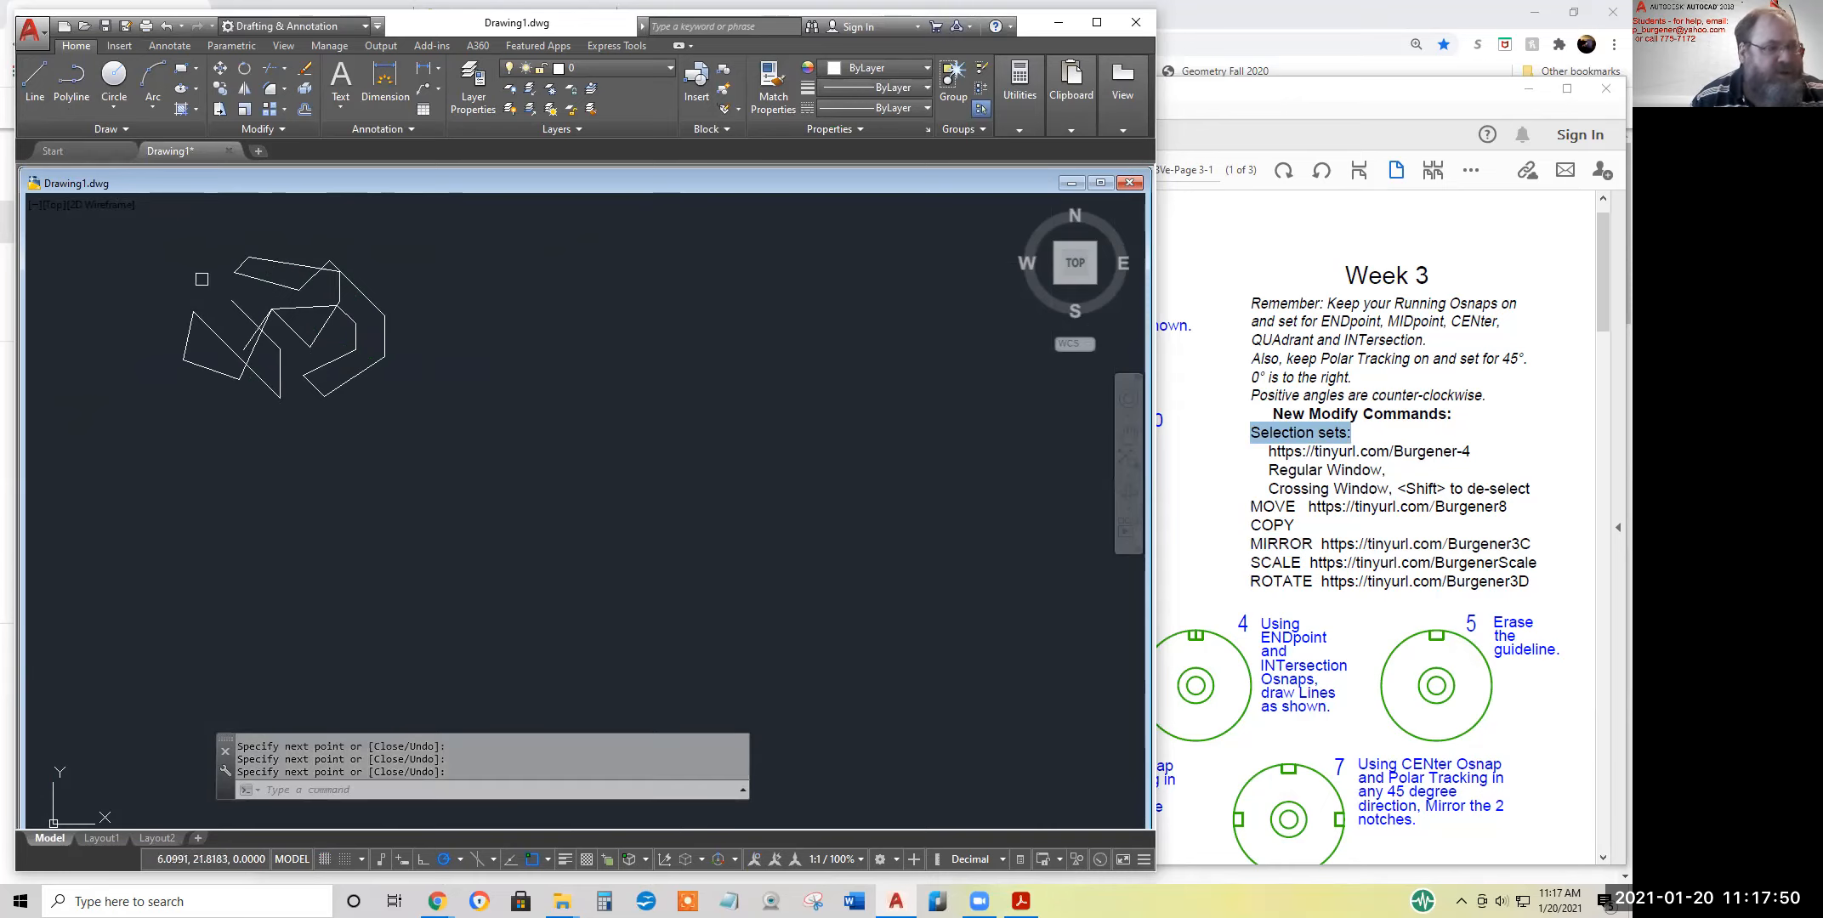
key("Return")
Draw eight circles of varying sizes, seven scattered around the crossing lines and one over their middle
left_click(115, 82)
left_click(349, 238)
left_click(371, 245)
key("Return")
key("Return")
left_click(402, 270)
left_click(425, 283)
key("Return")
left_click(416, 365)
left_click(429, 375)
key("Return")
left_click(361, 414)
left_click(384, 414)
key("Return")
left_click(310, 347)
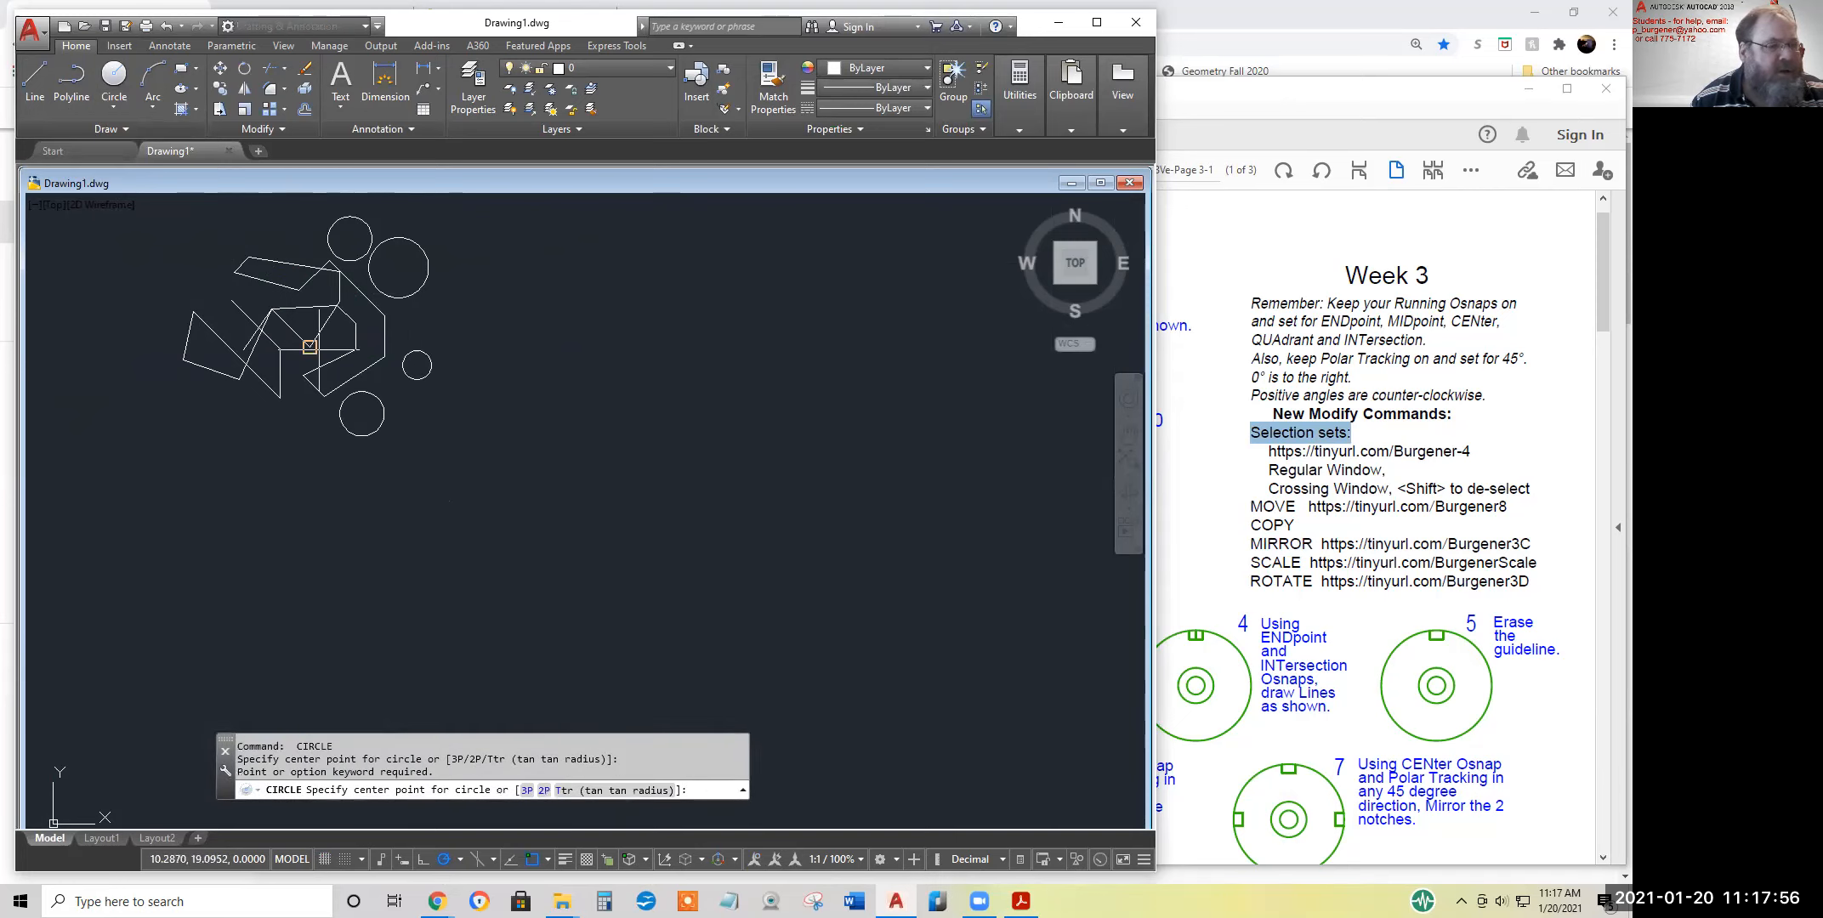
left_click(344, 347)
key("Return")
key("Return")
left_click(195, 279)
left_click(211, 291)
key("Return")
key("Return")
left_click(242, 233)
left_click(252, 237)
key("Return")
left_click(291, 224)
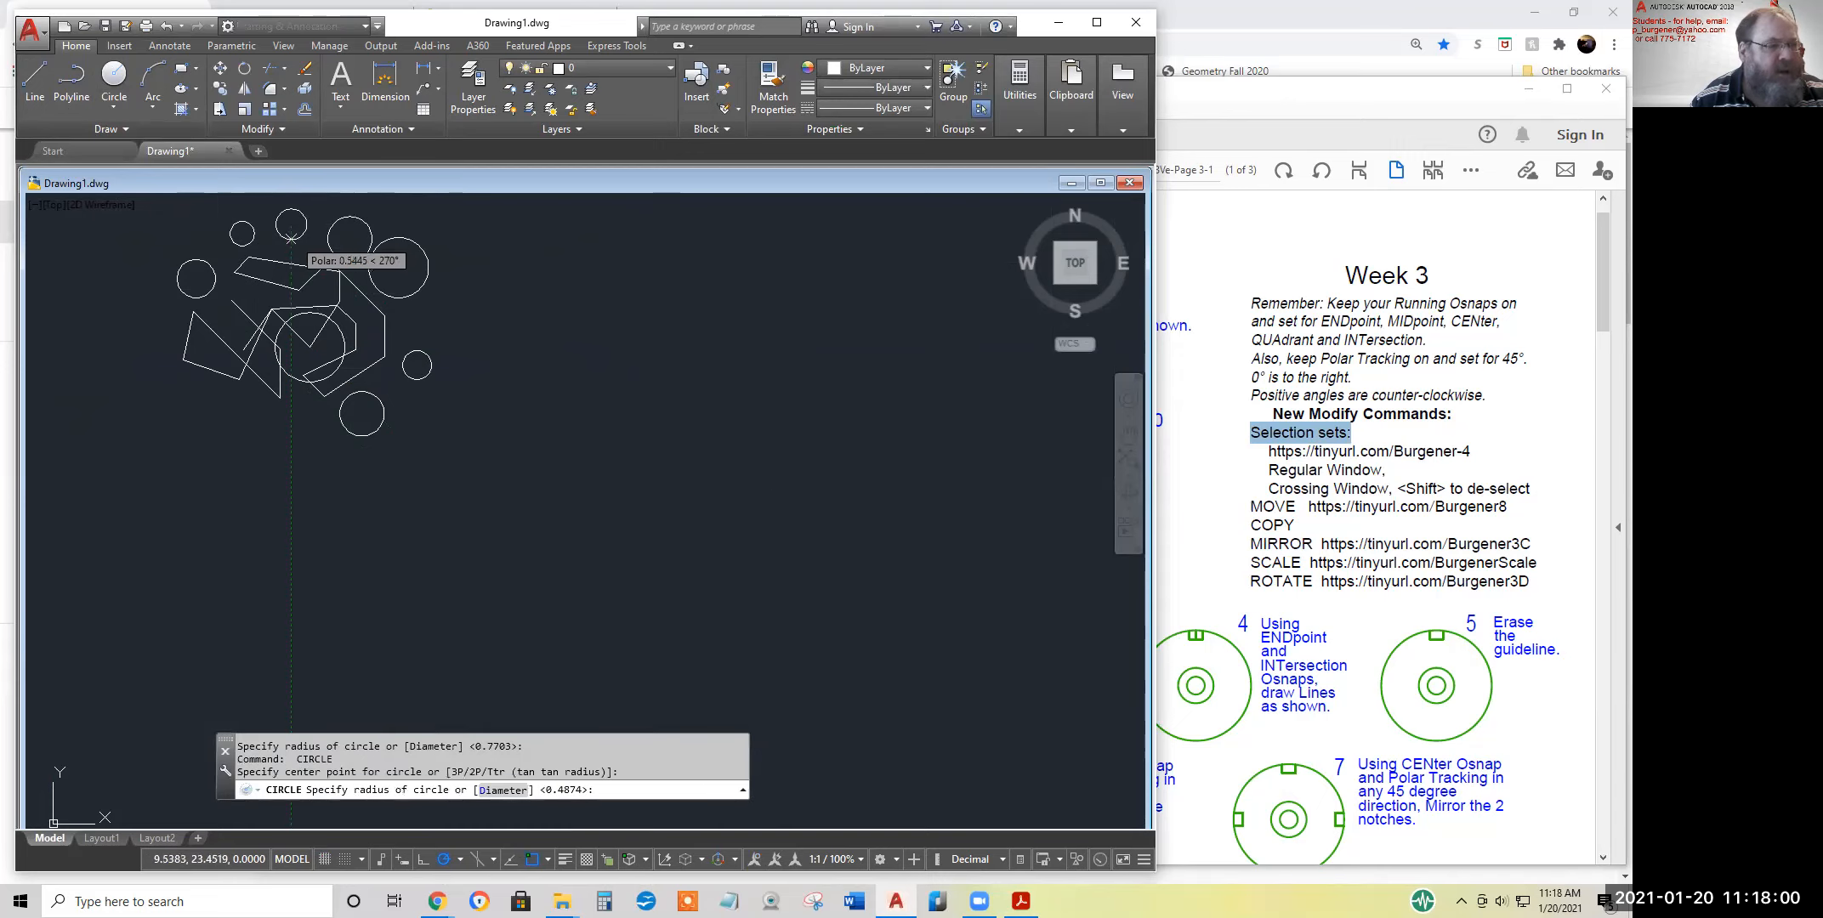
left_click(309, 223)
key("Escape")
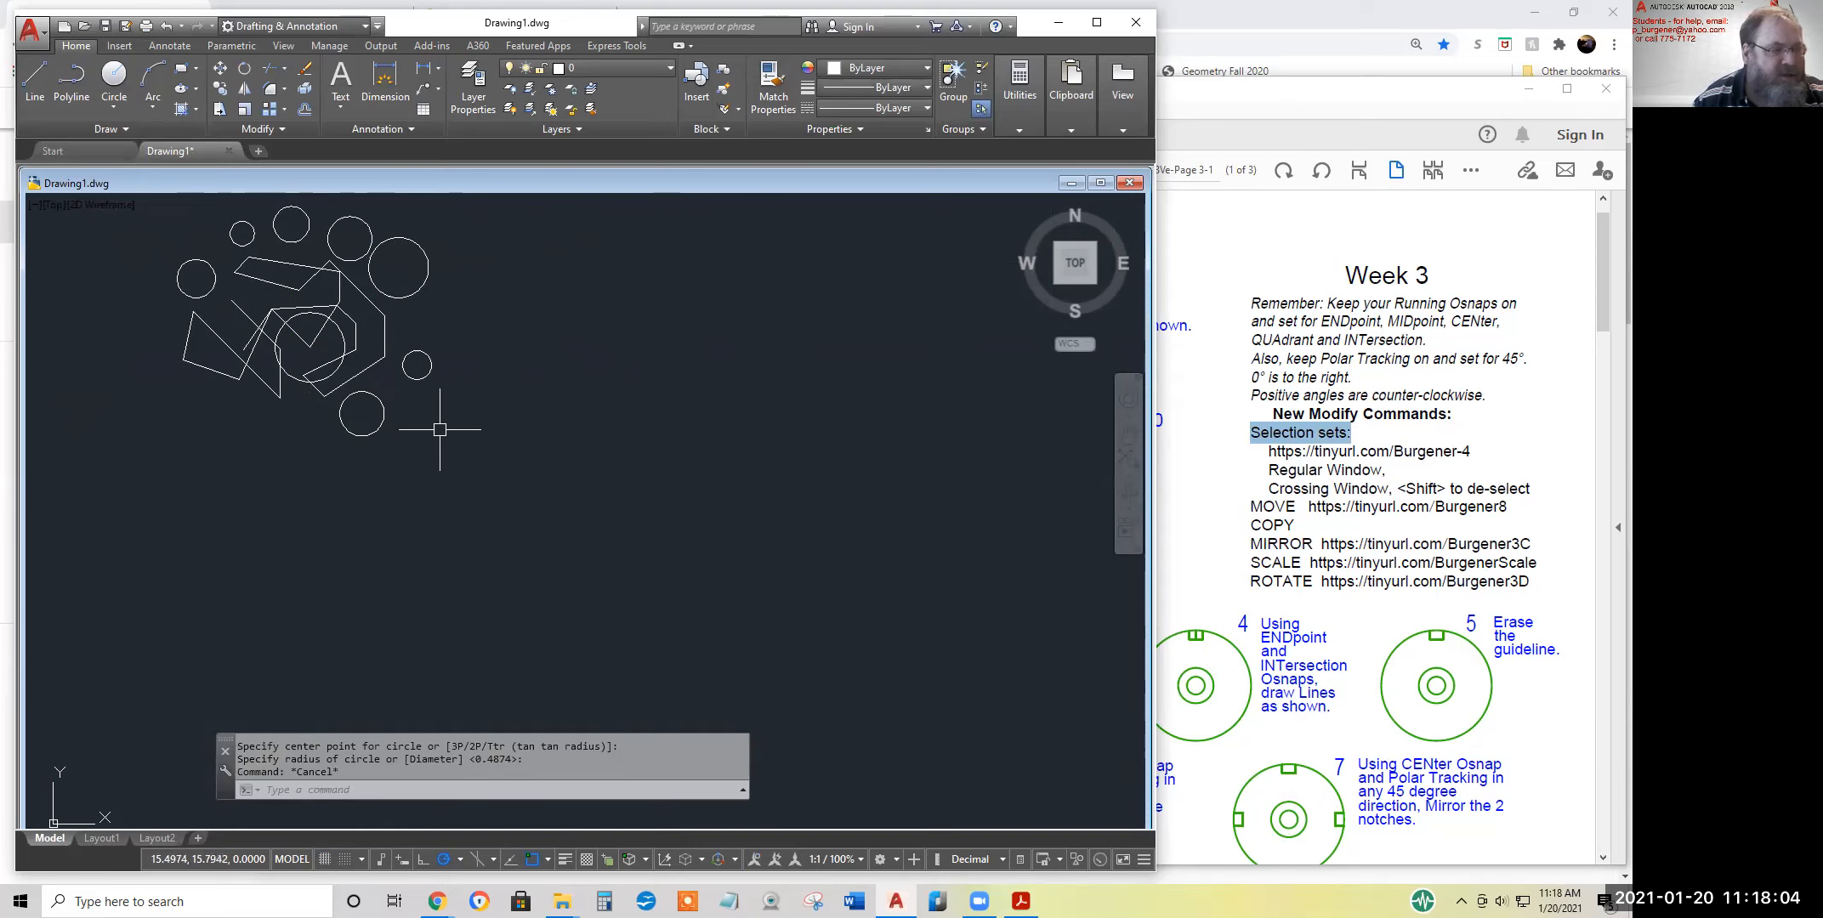
Erase the large upper-right circle and the two circles beside it along the top by picking them individually
middle_click_drag(437, 427, 414, 464)
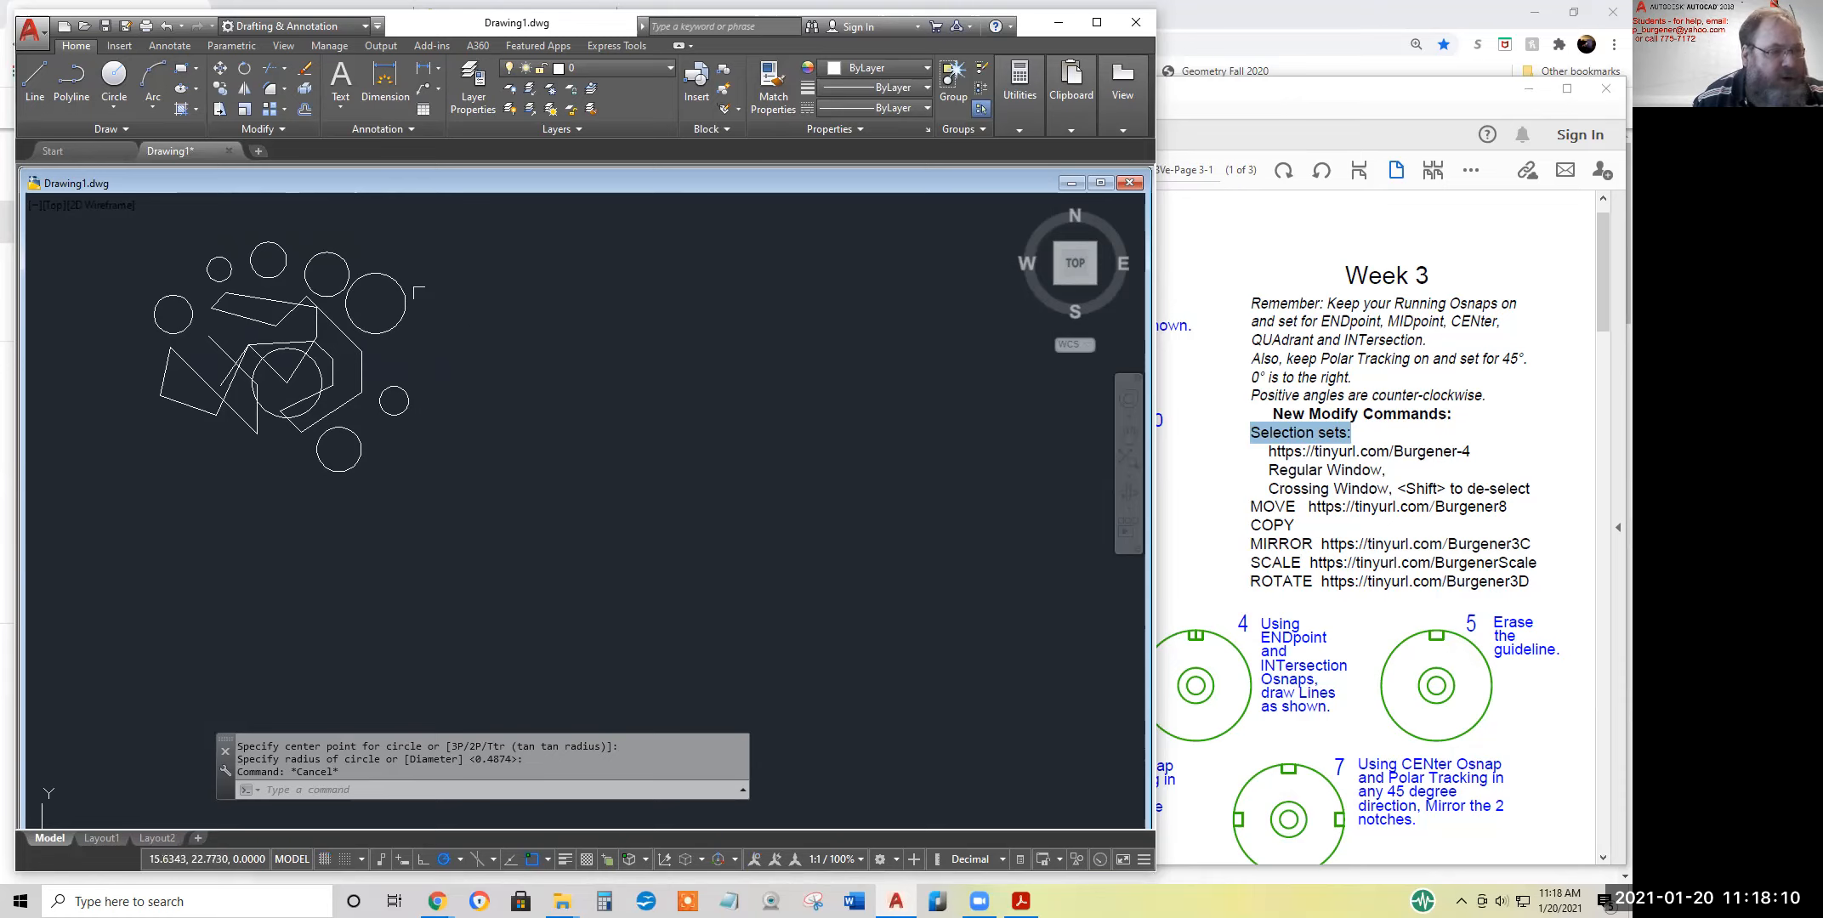
left_click(304, 68)
left_click(375, 274)
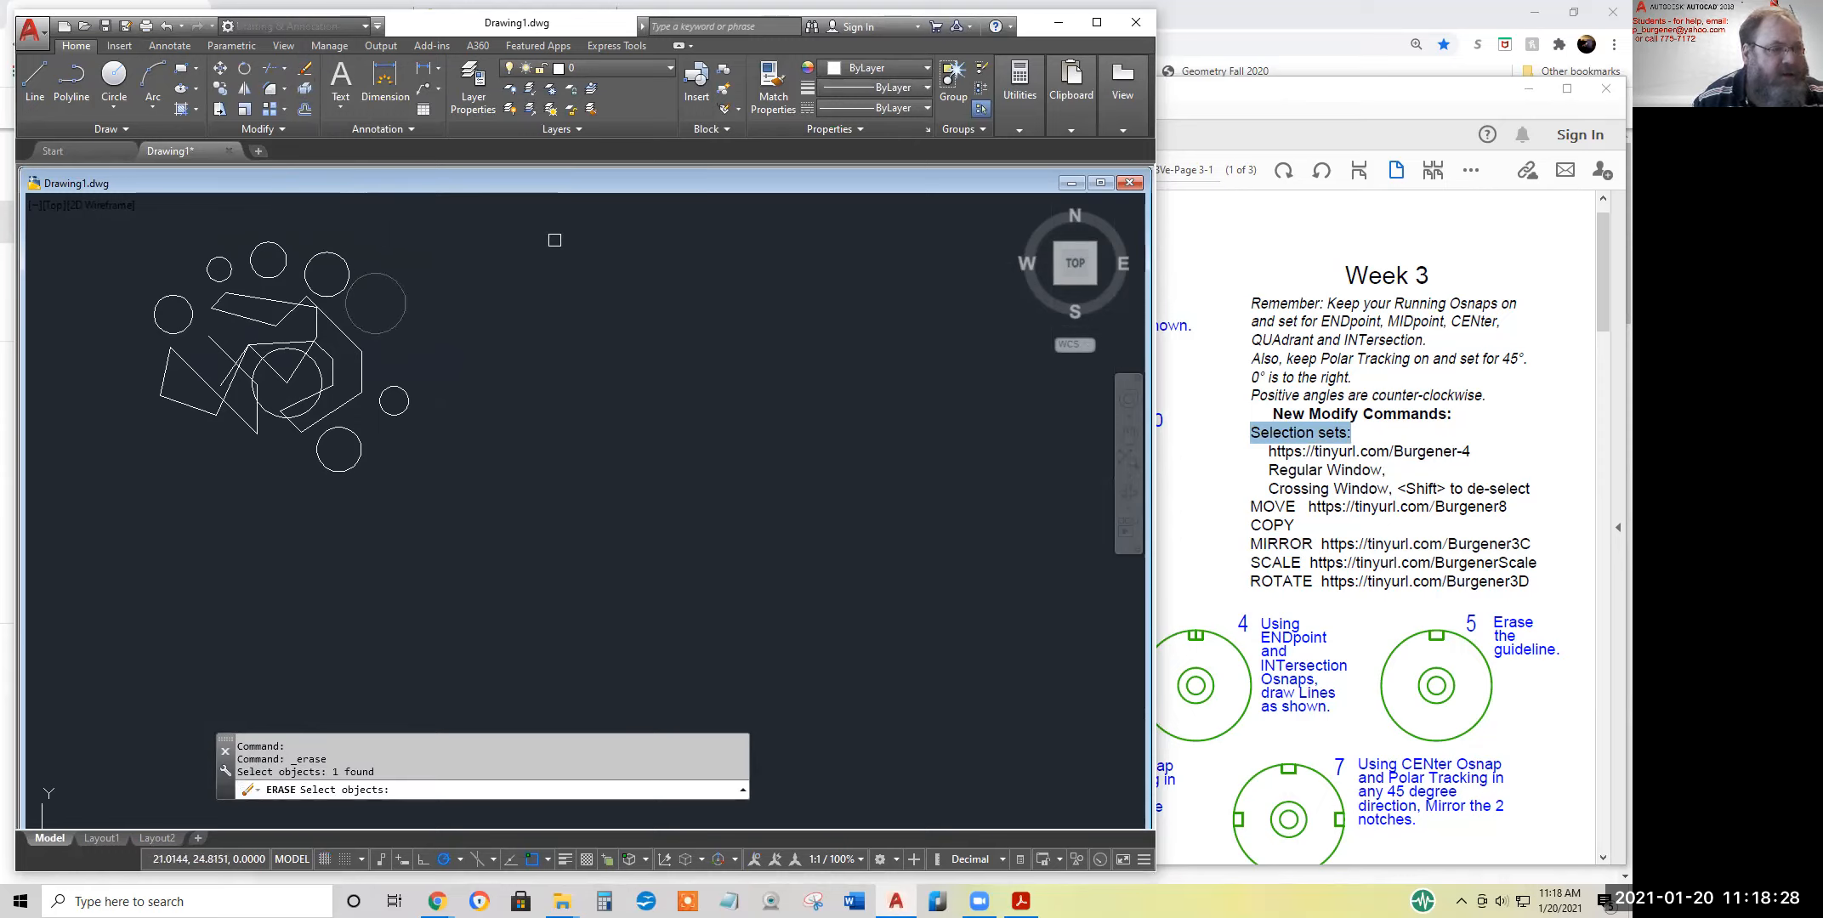
left_click(343, 260)
left_click(286, 242)
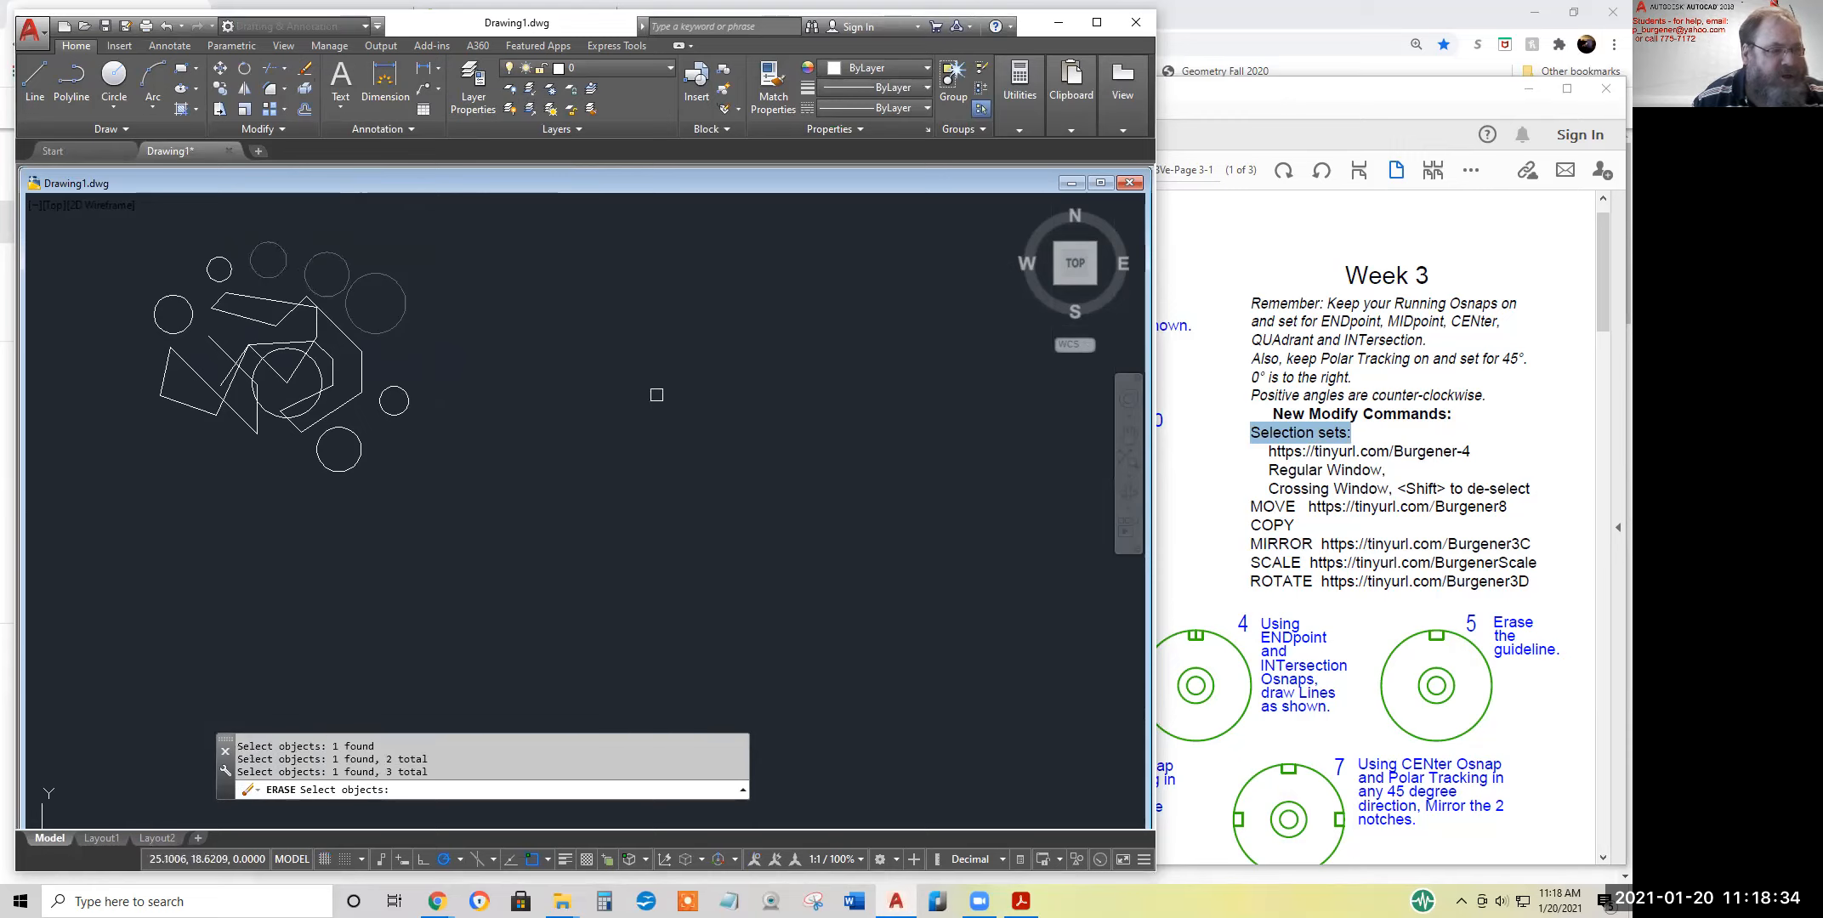
key("Return")
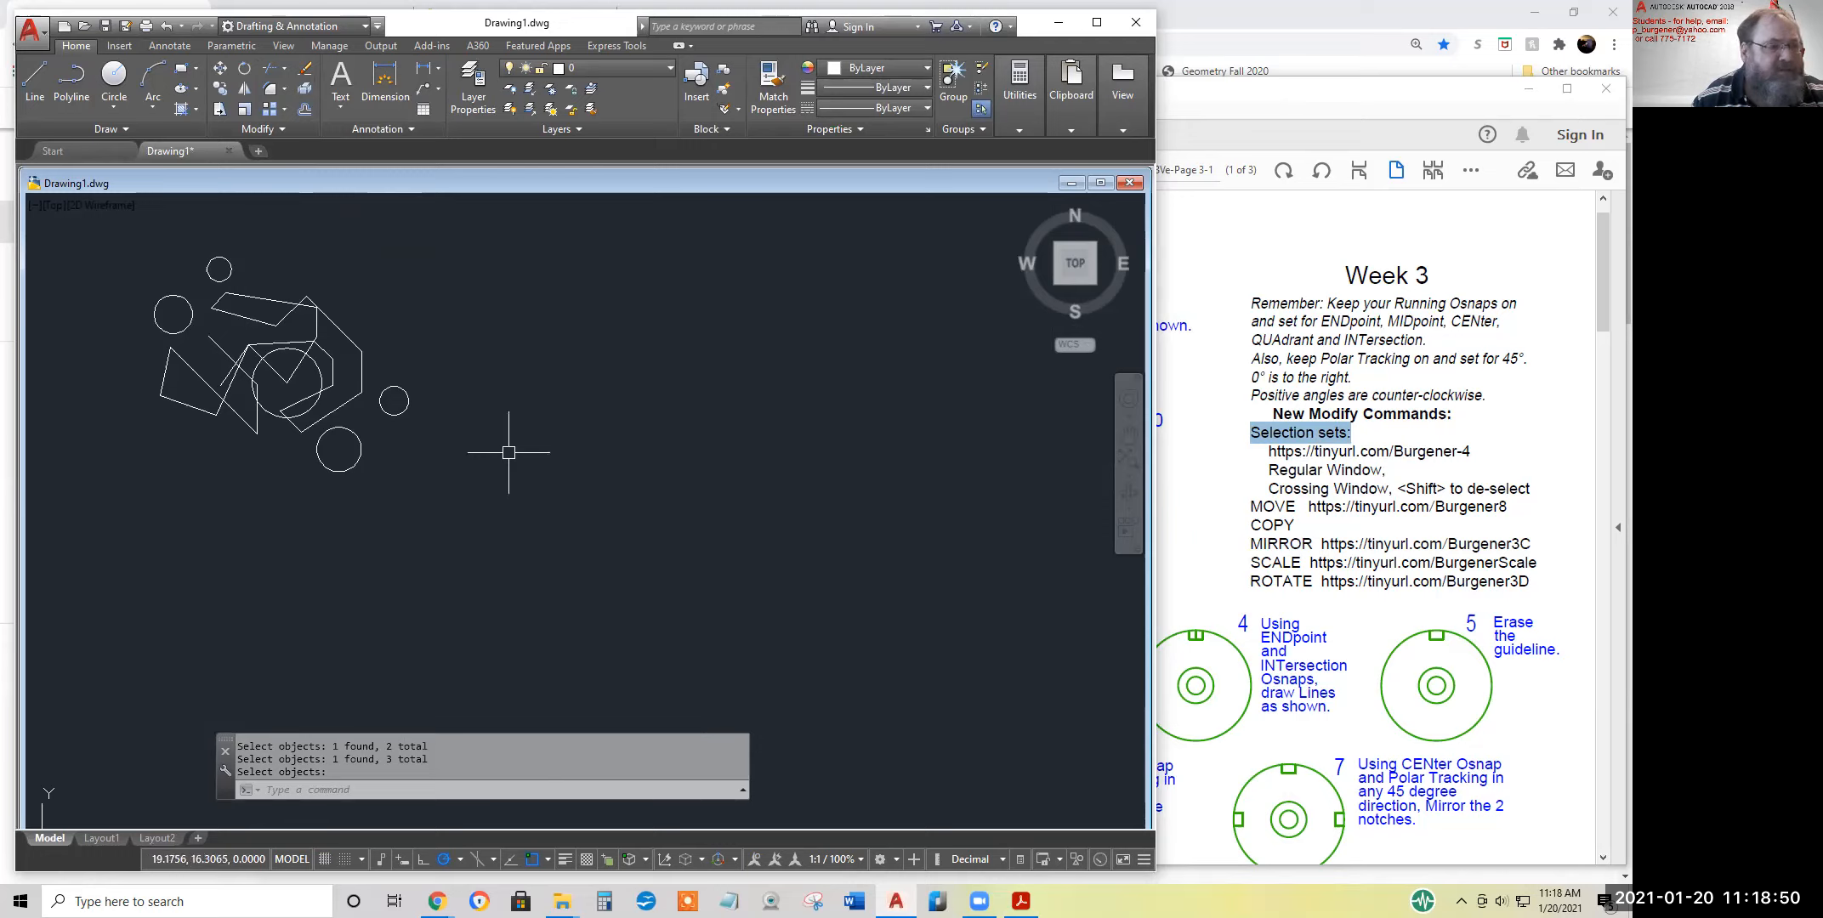
Cancel any active command and undo the erasure of the three circles
key("Escape")
key("Escape")
key("Escape")
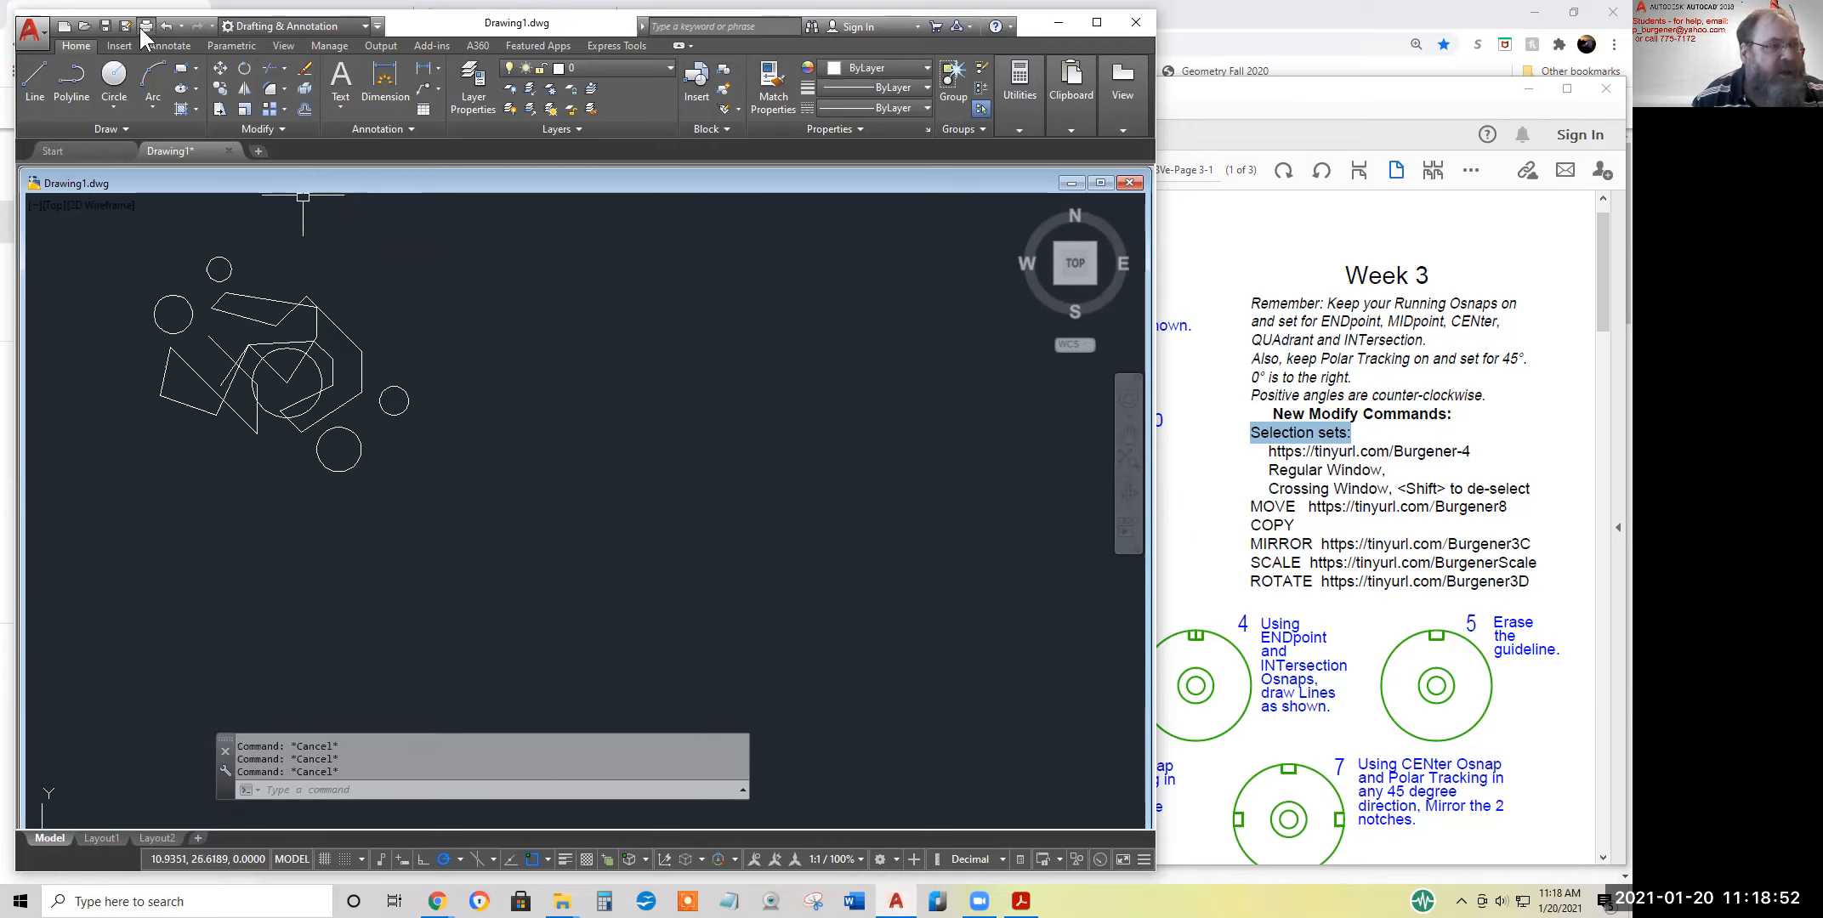
left_click(166, 25)
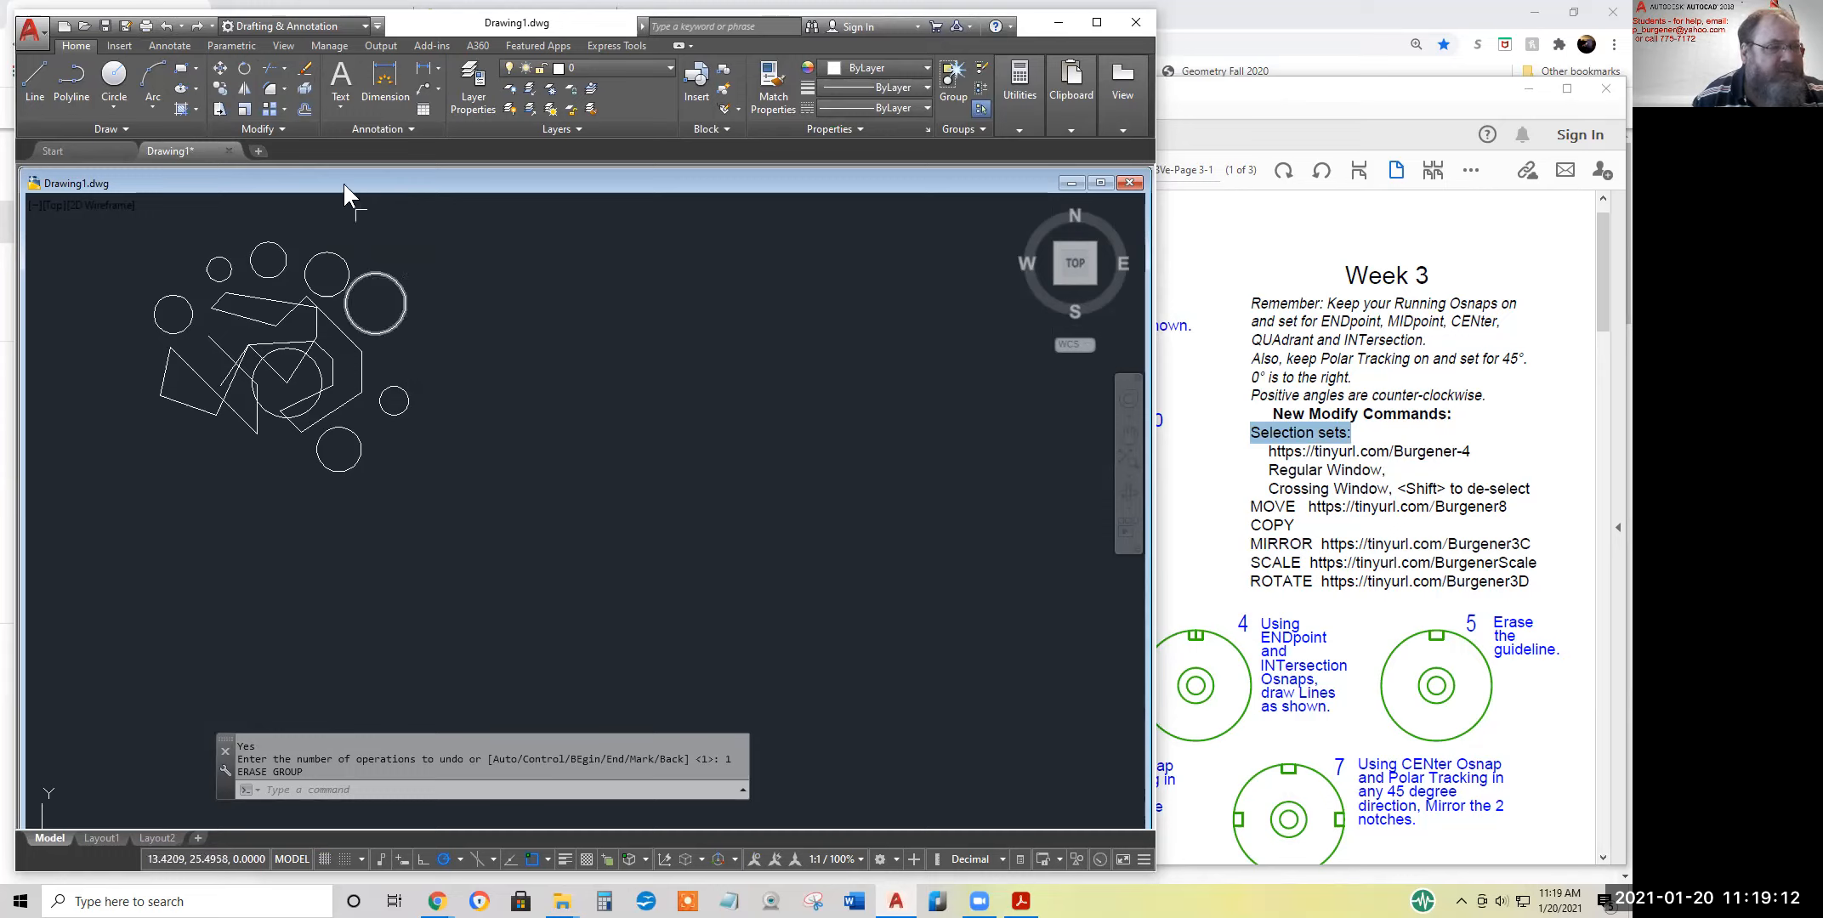
Start Erase and select the two upper-right circles with a regular window enclosing both
left_click(304, 68)
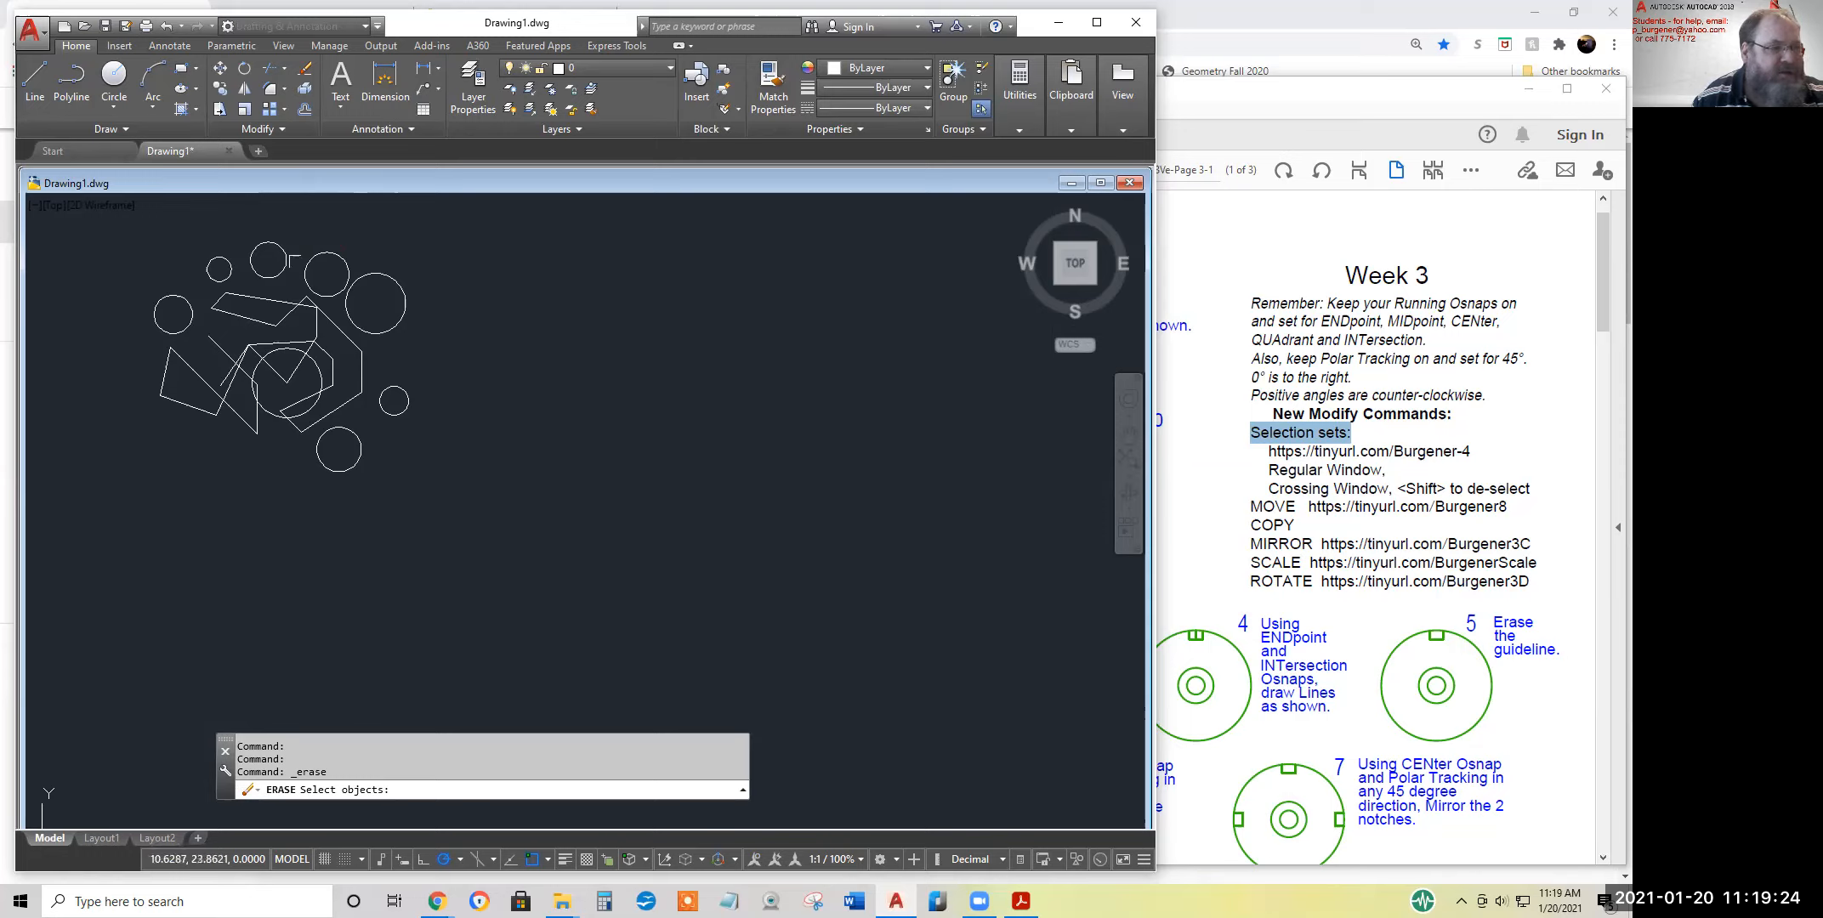
left_click(297, 240)
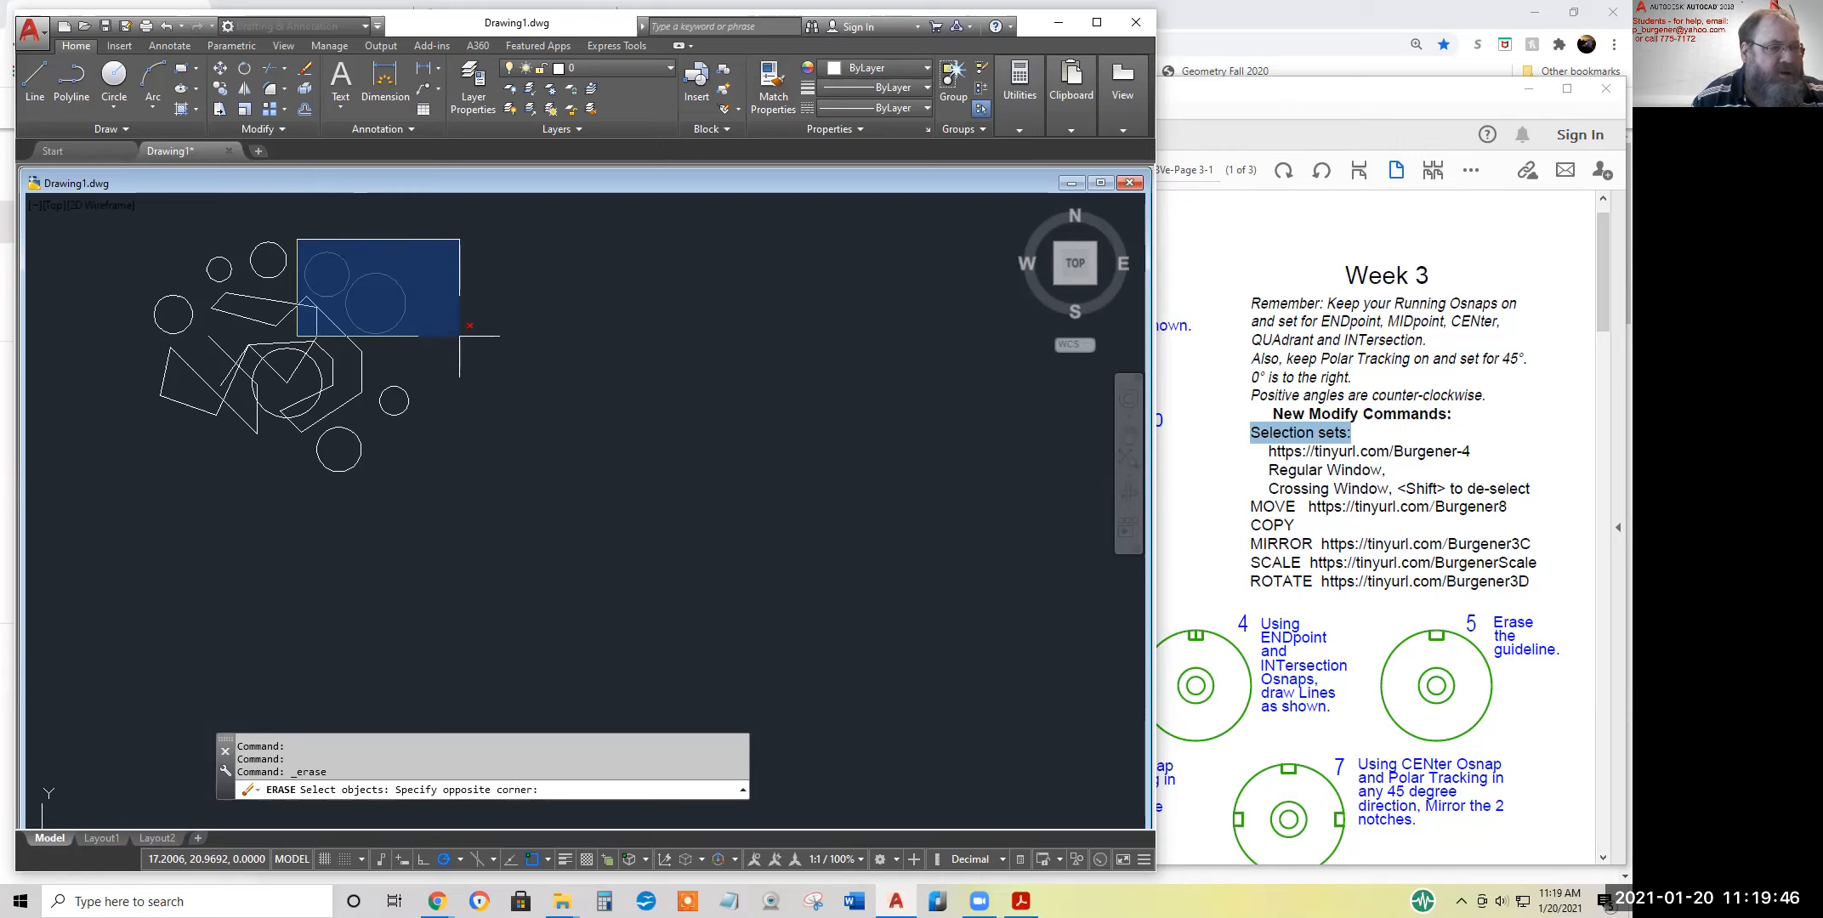
left_click(460, 336)
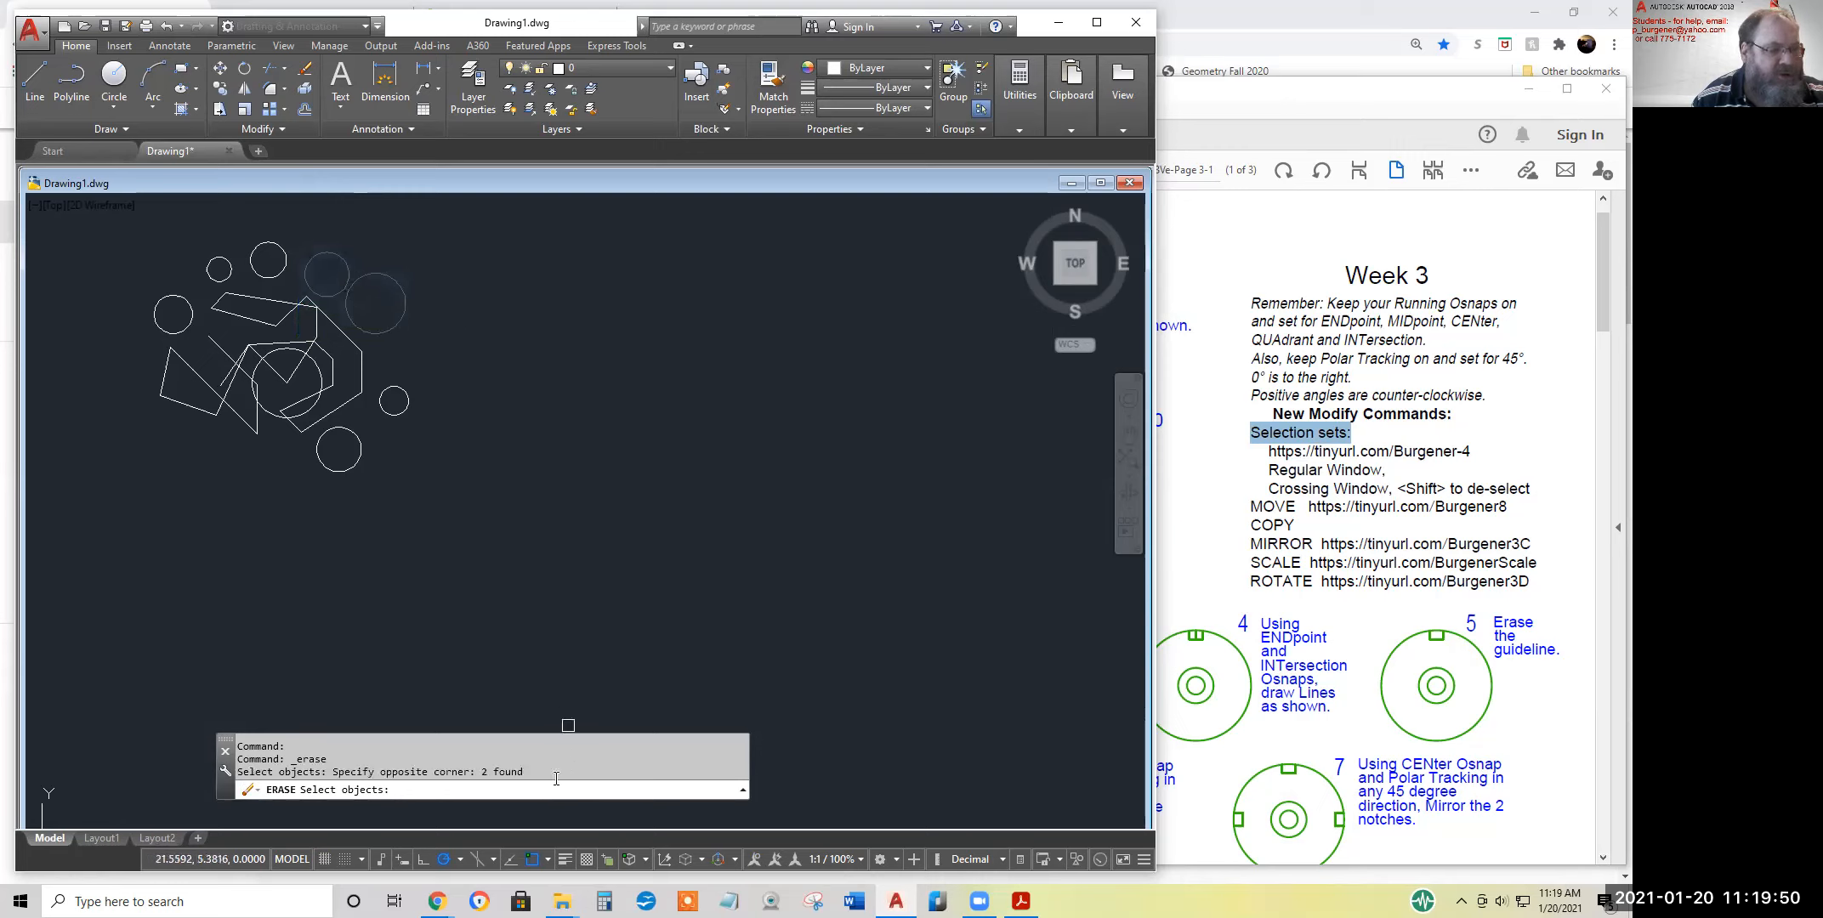
left_click_drag(525, 772, 476, 771)
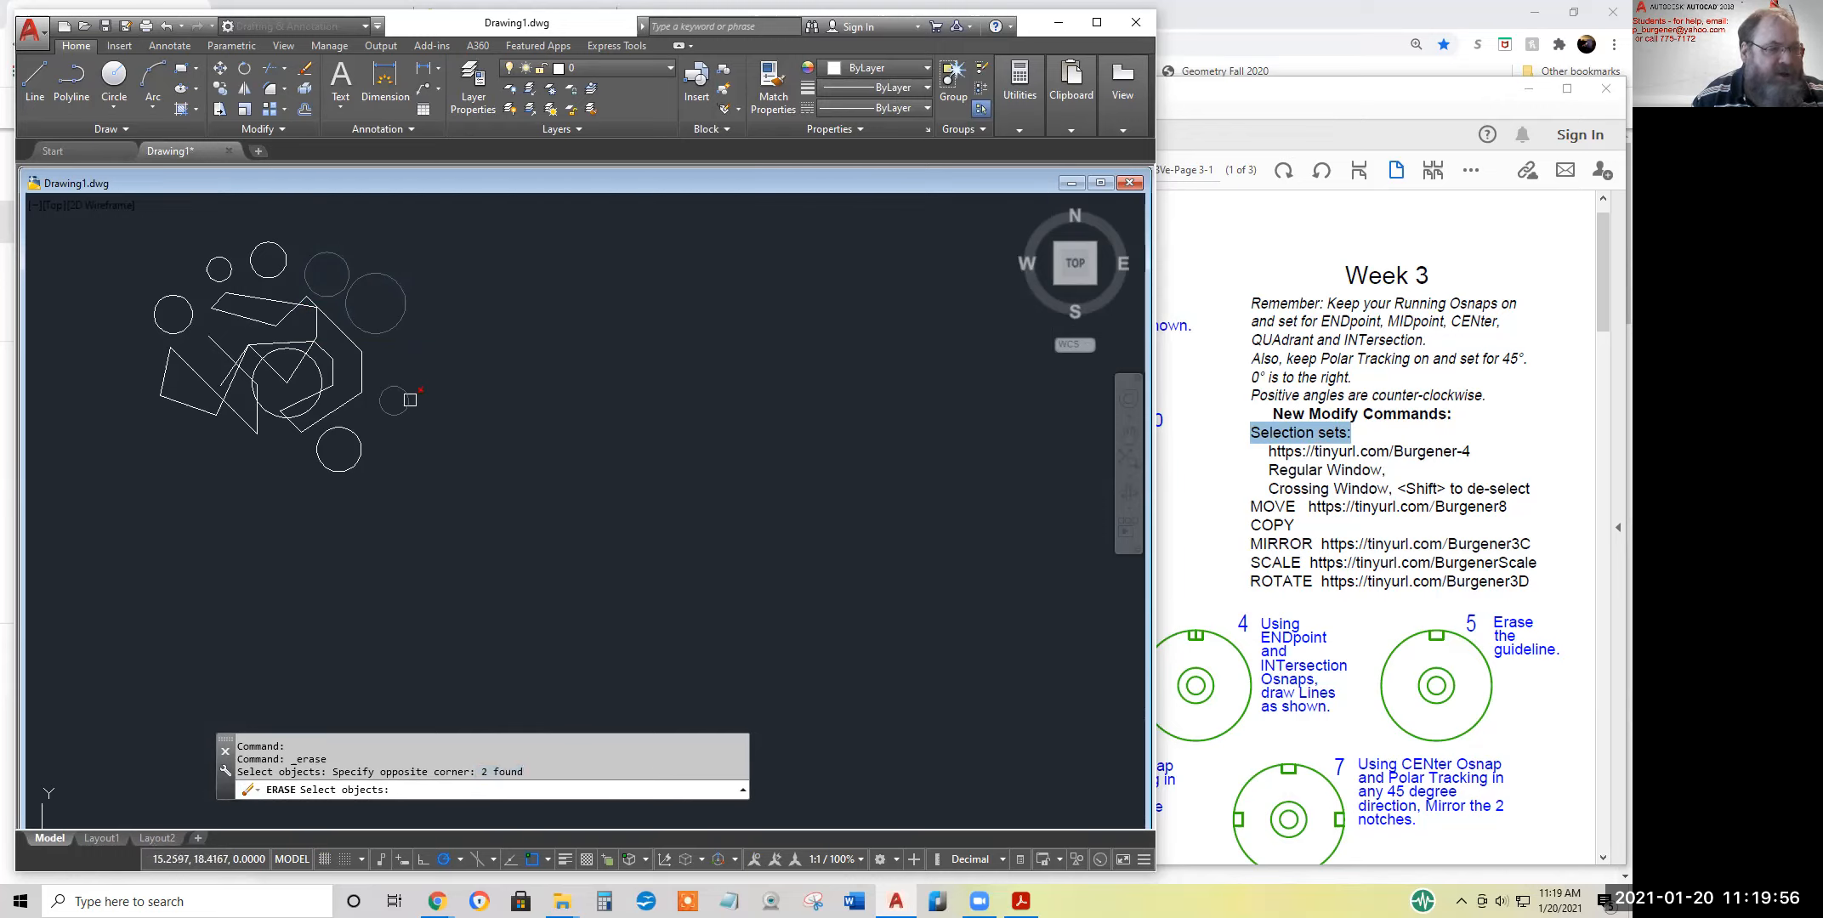
Add the small right-hand circle by picking it and the second top circle with a regular window, and review the selection total
left_click(407, 394)
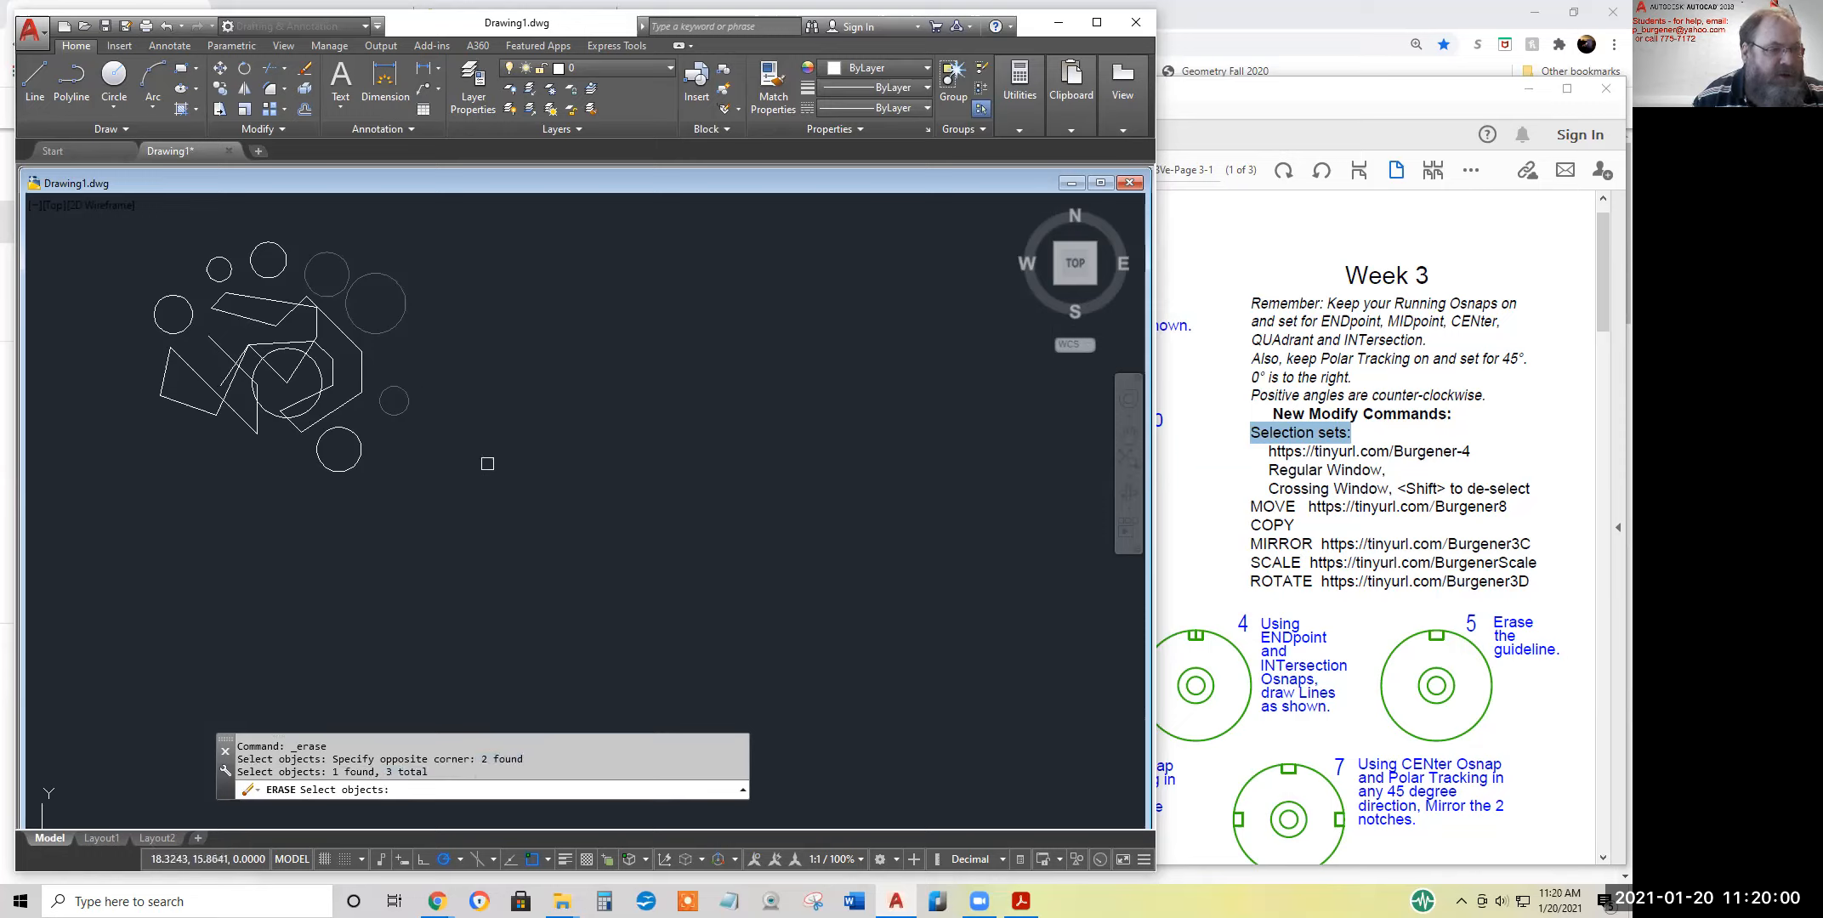
left_click(239, 223)
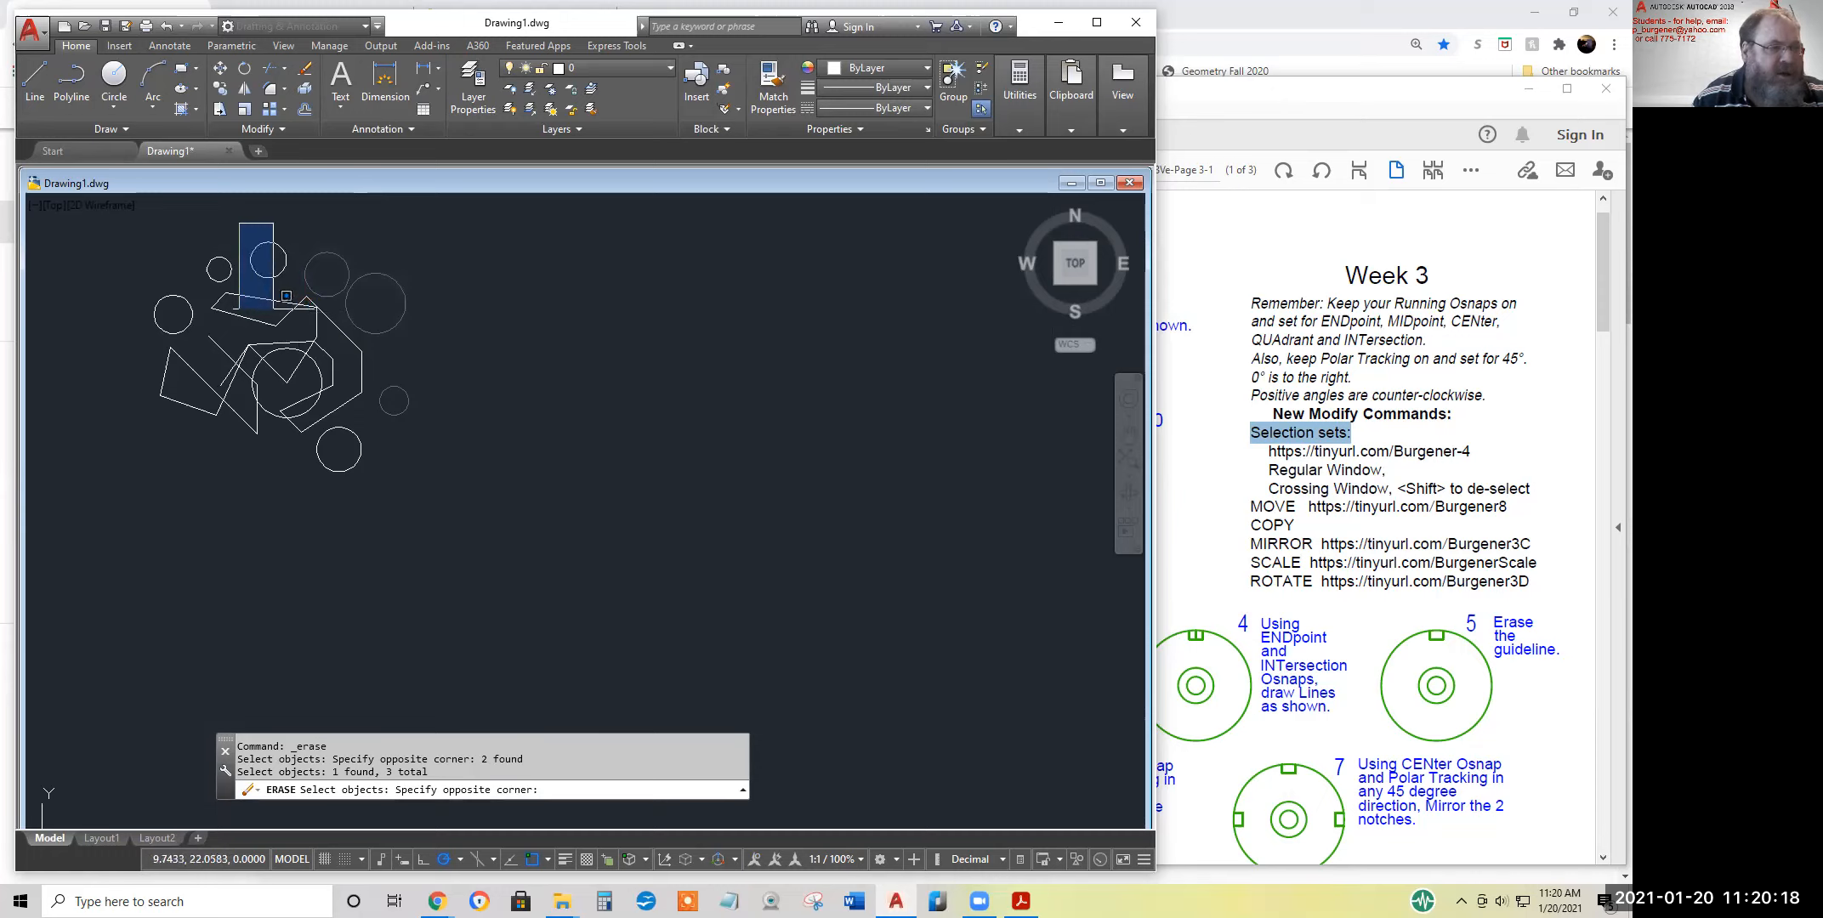
left_click(303, 311)
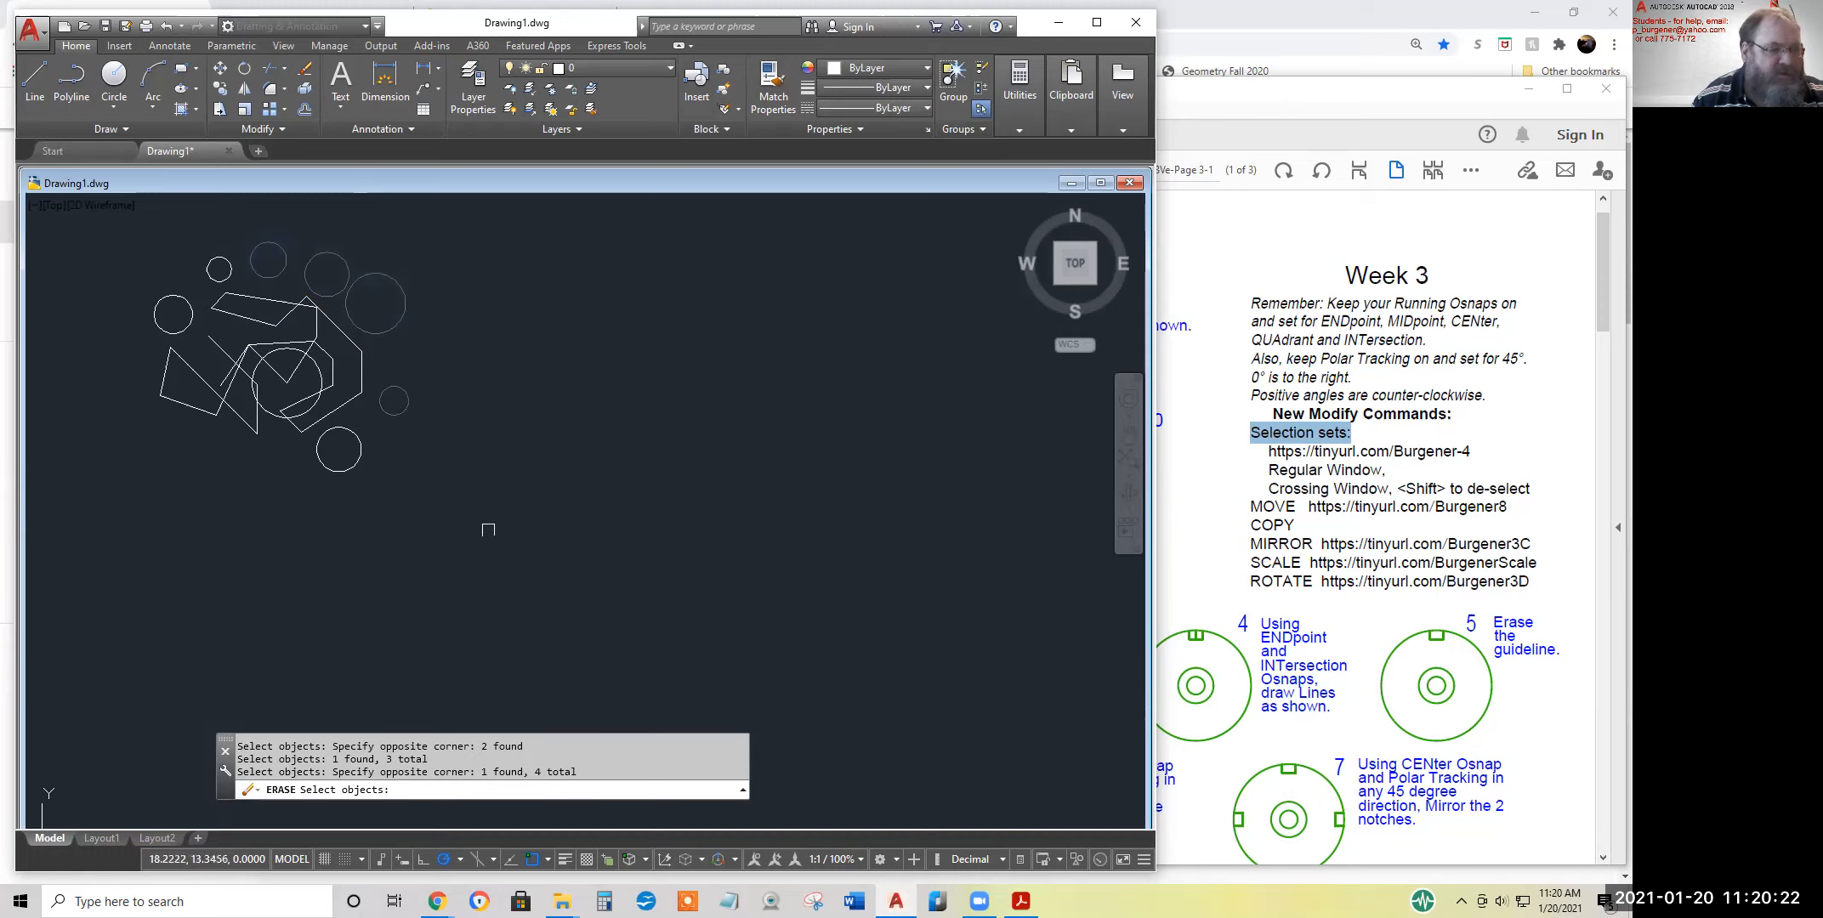
left_click_drag(580, 772, 532, 770)
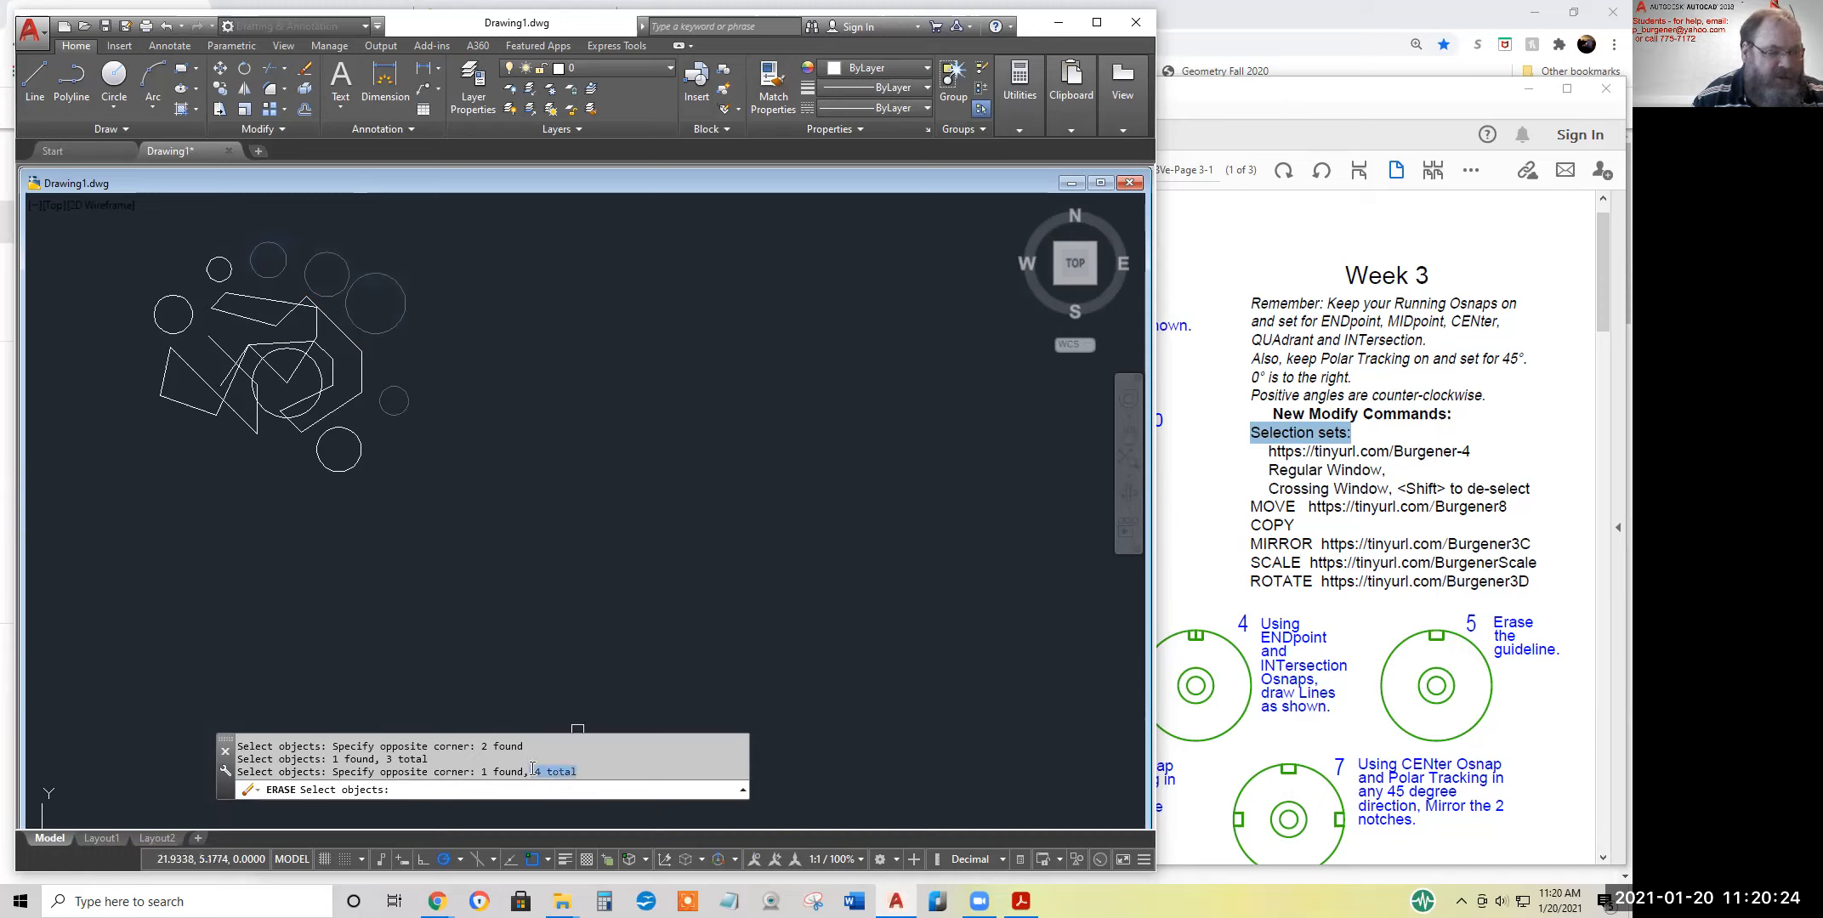
Pick the already selected large upper-right circle twice more and examine the duplicate entries in the command history
left_click(399, 320)
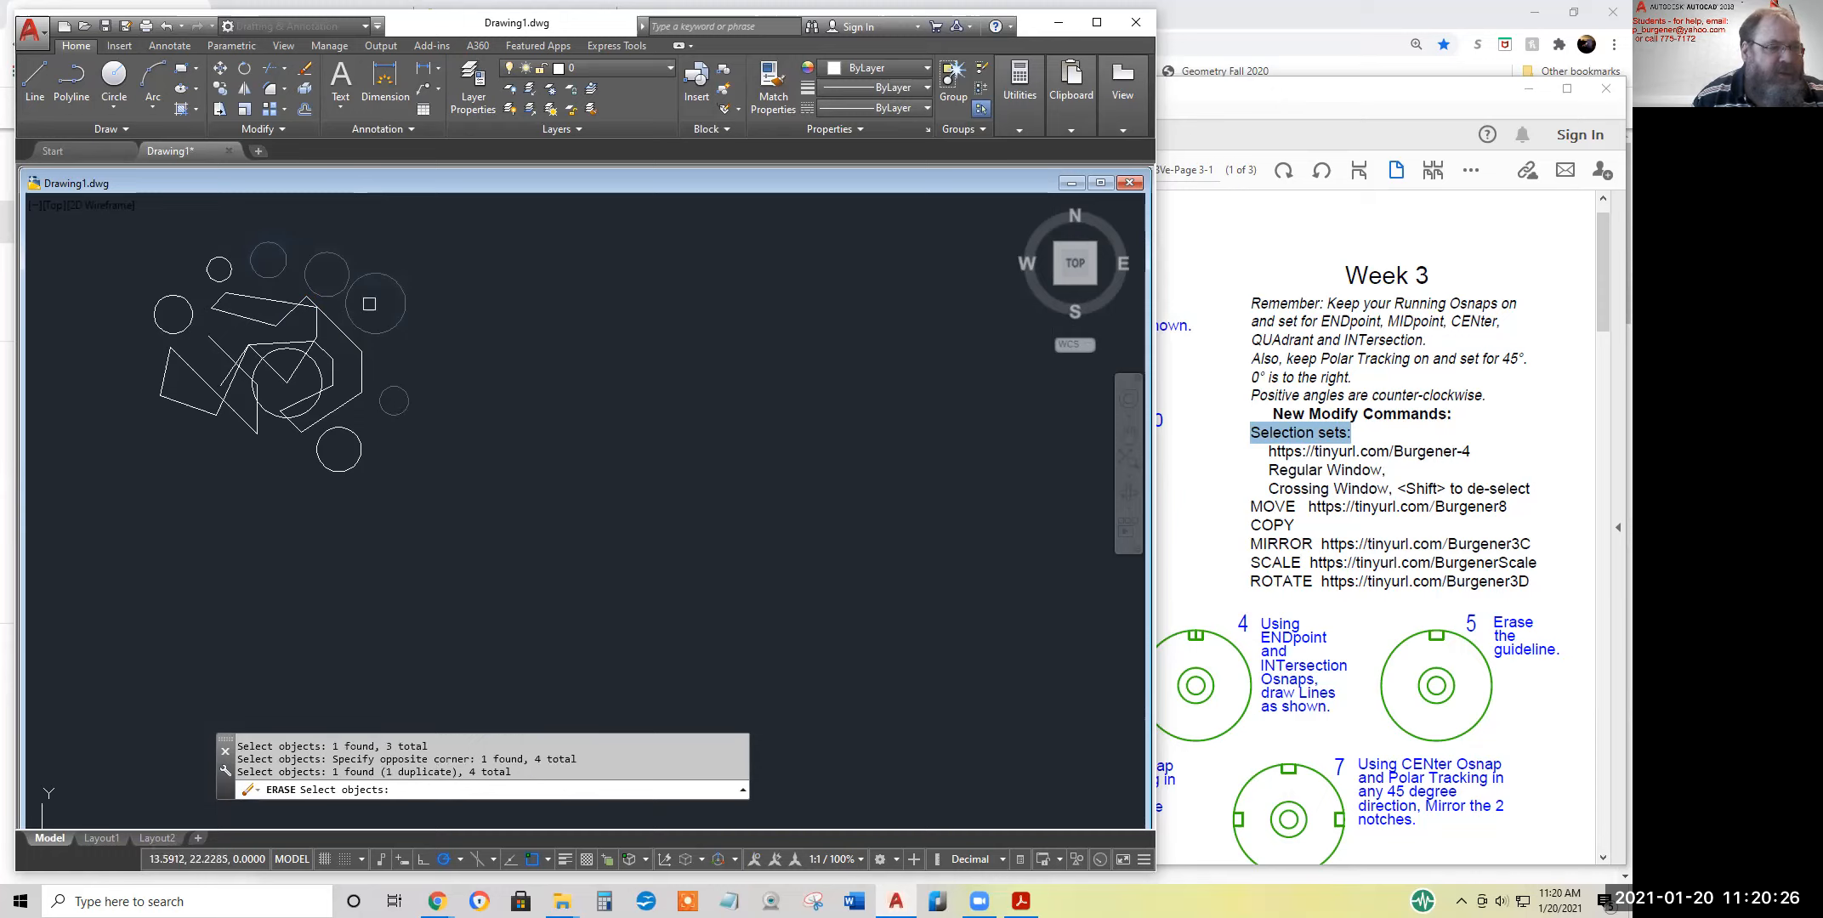
left_click(400, 320)
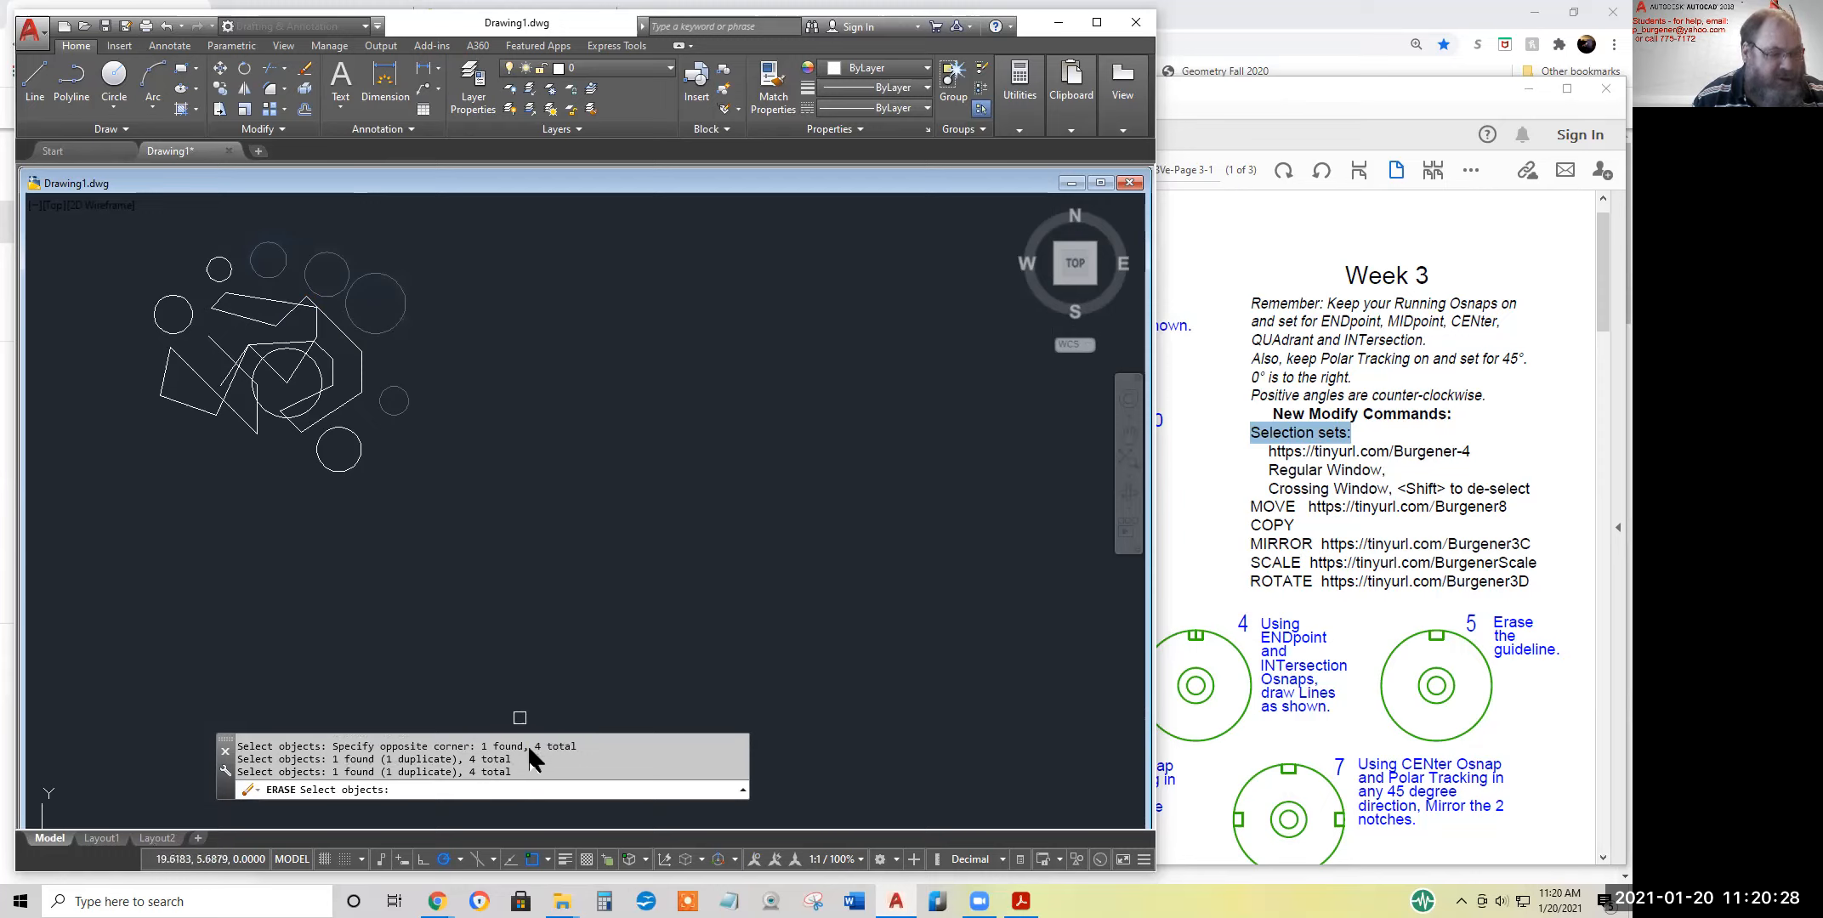
left_click_drag(384, 763, 466, 757)
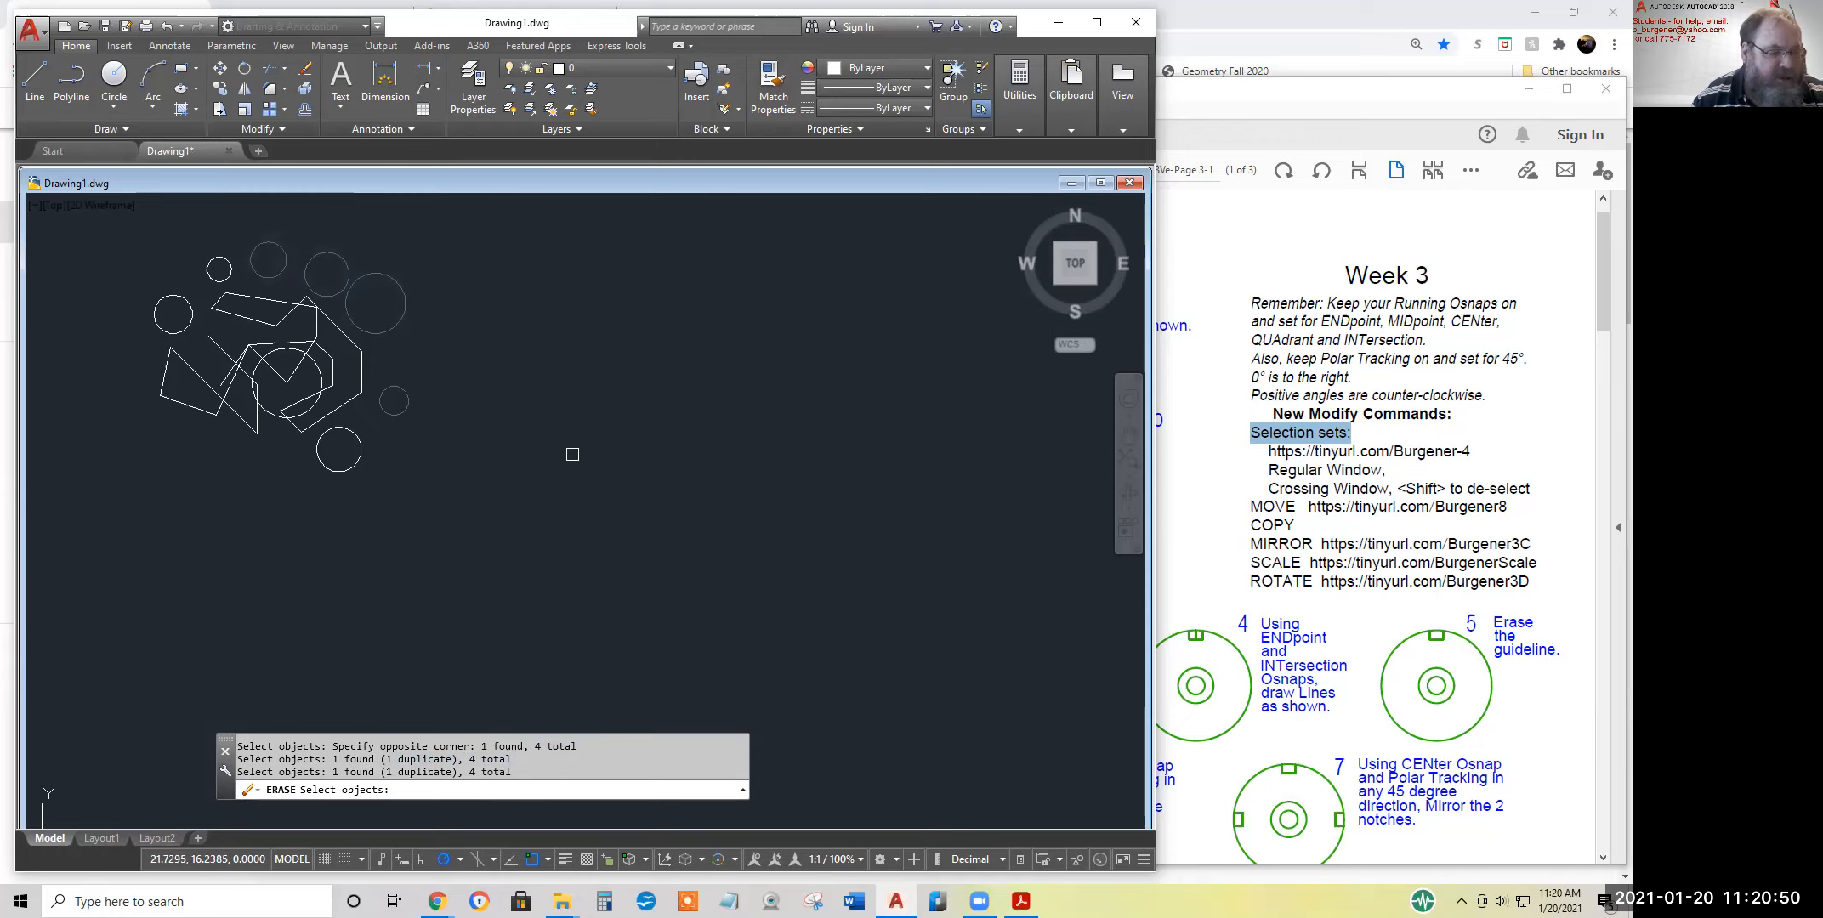
Complete the erasure of the four selected circles and undo it
key("Return")
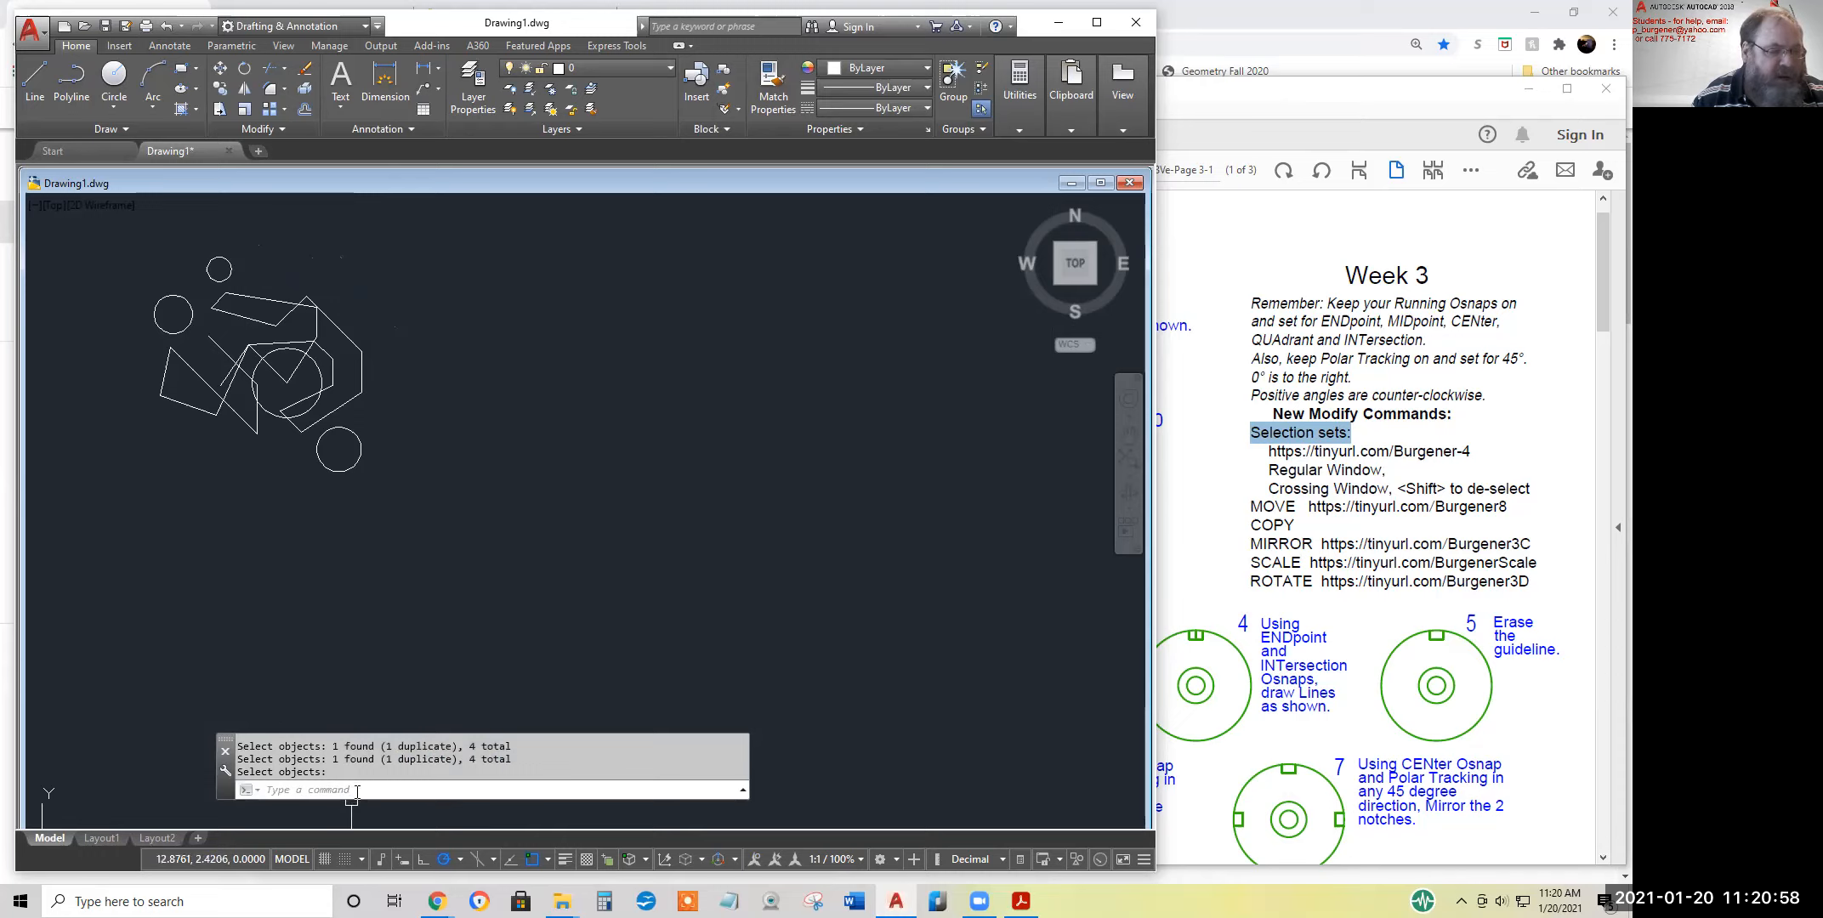
left_click(168, 26)
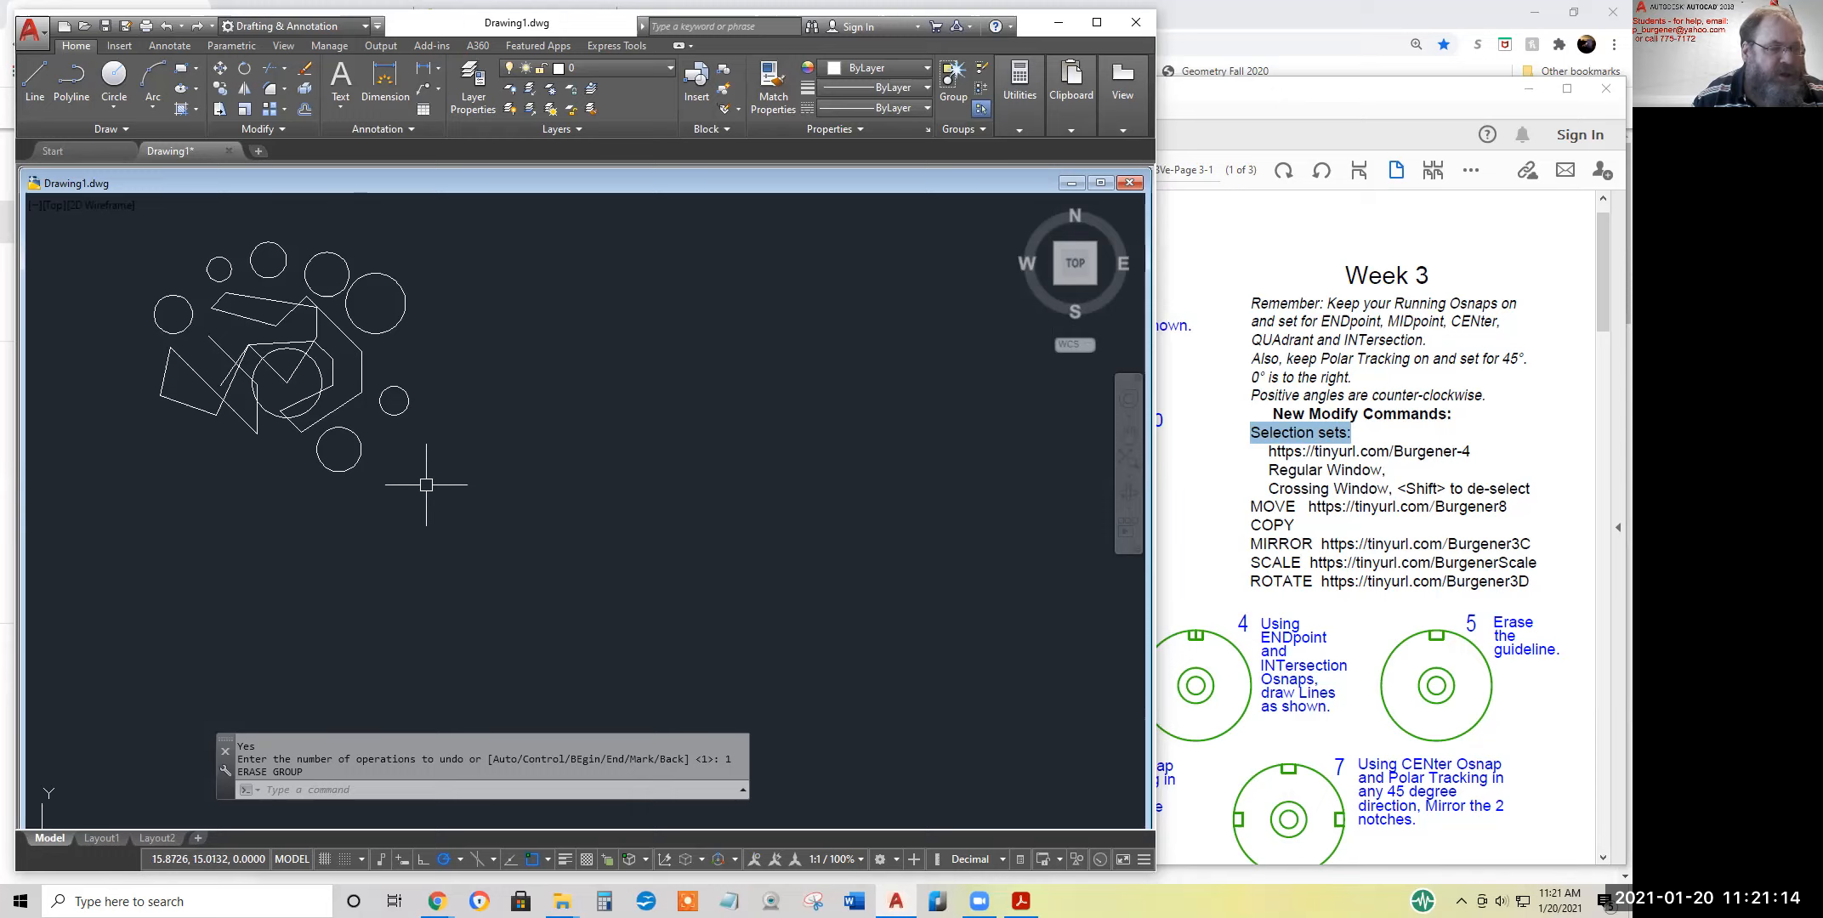
Start Erase, select the two upper-right circles with a crossing window and review the found count in the command history
left_click(308, 73)
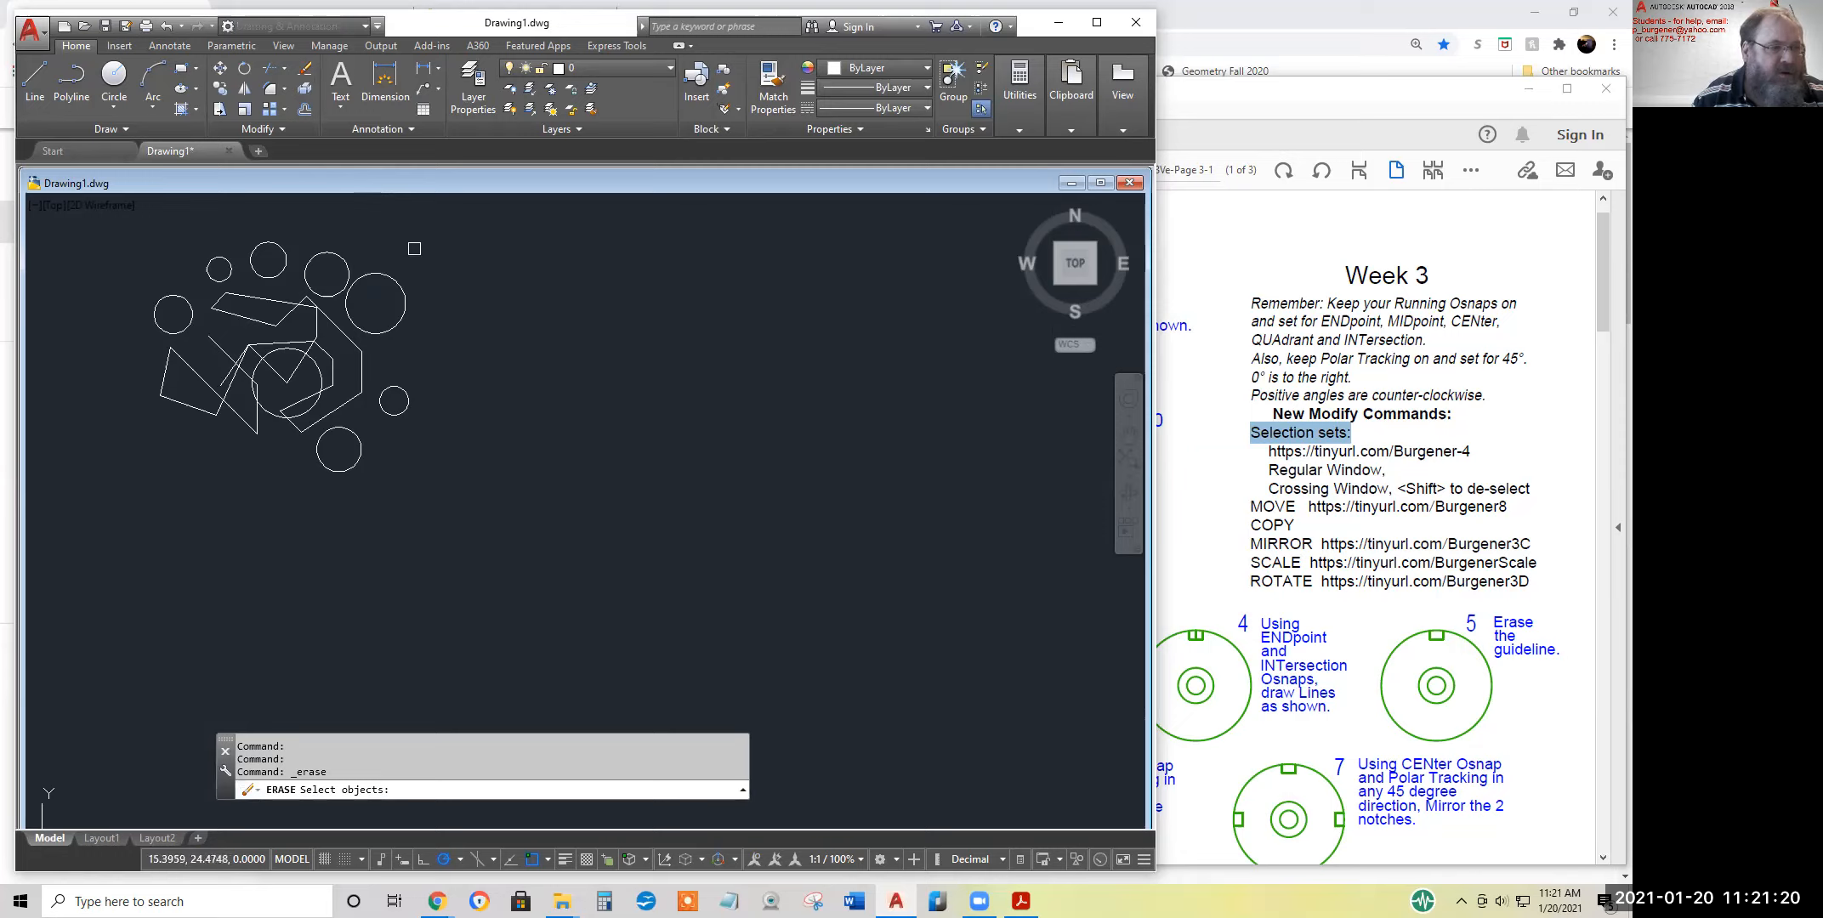
left_click(402, 244)
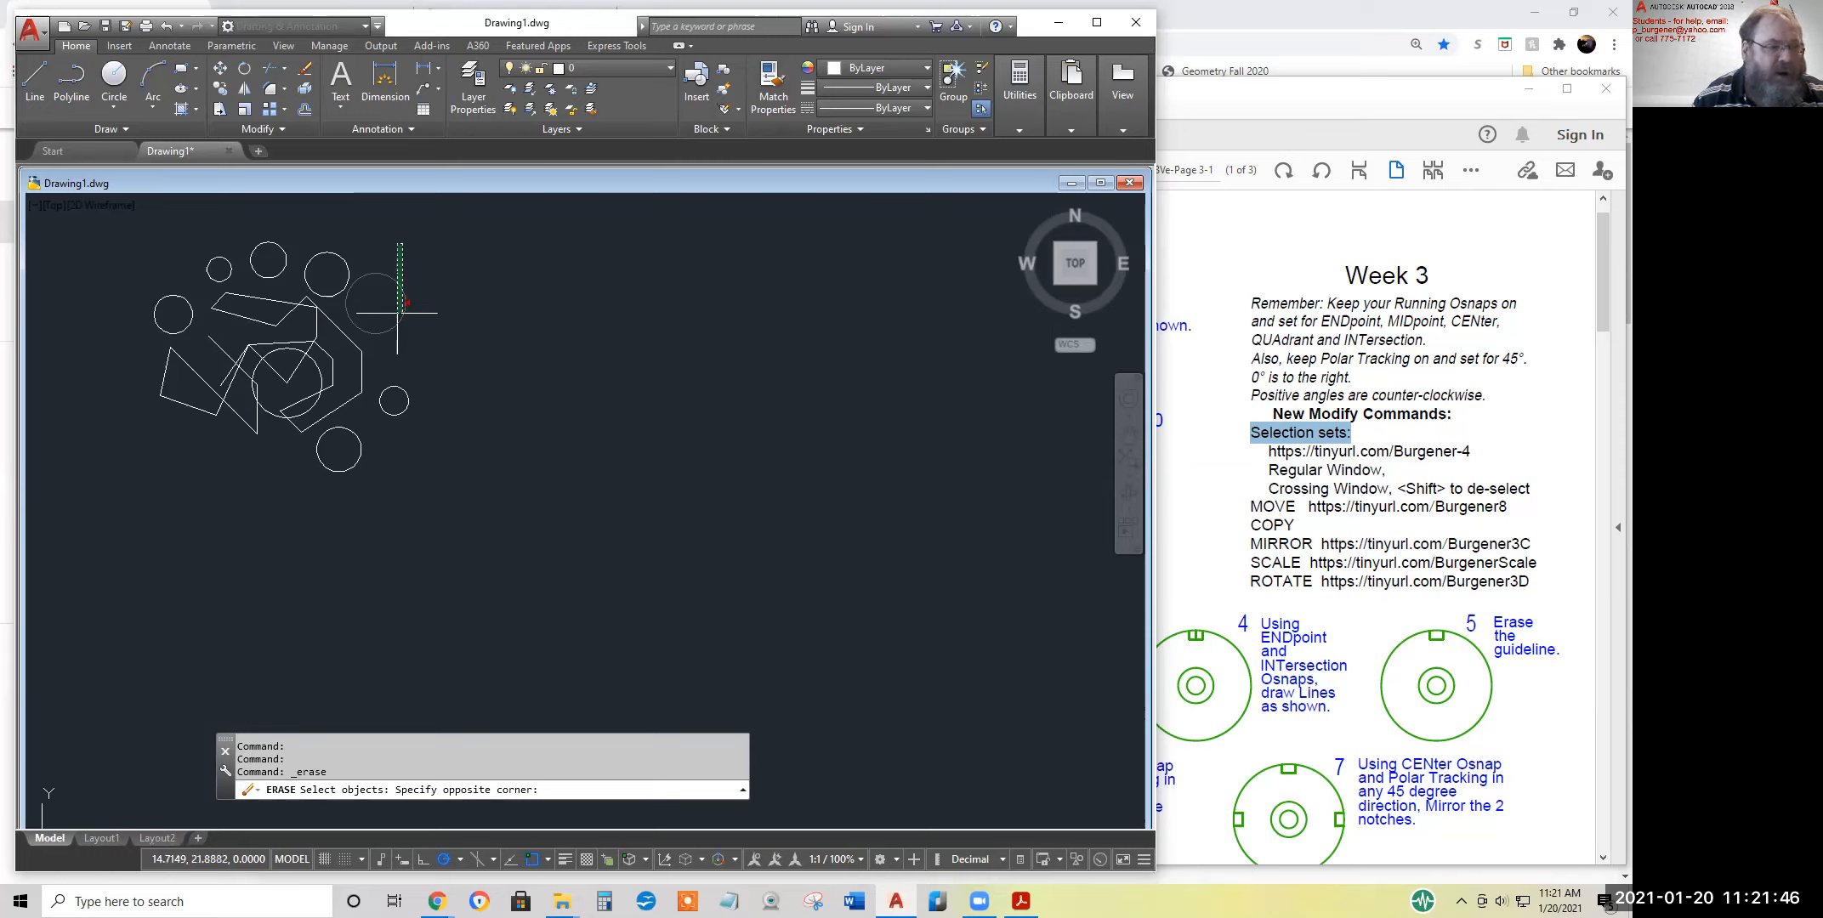
left_click(334, 309)
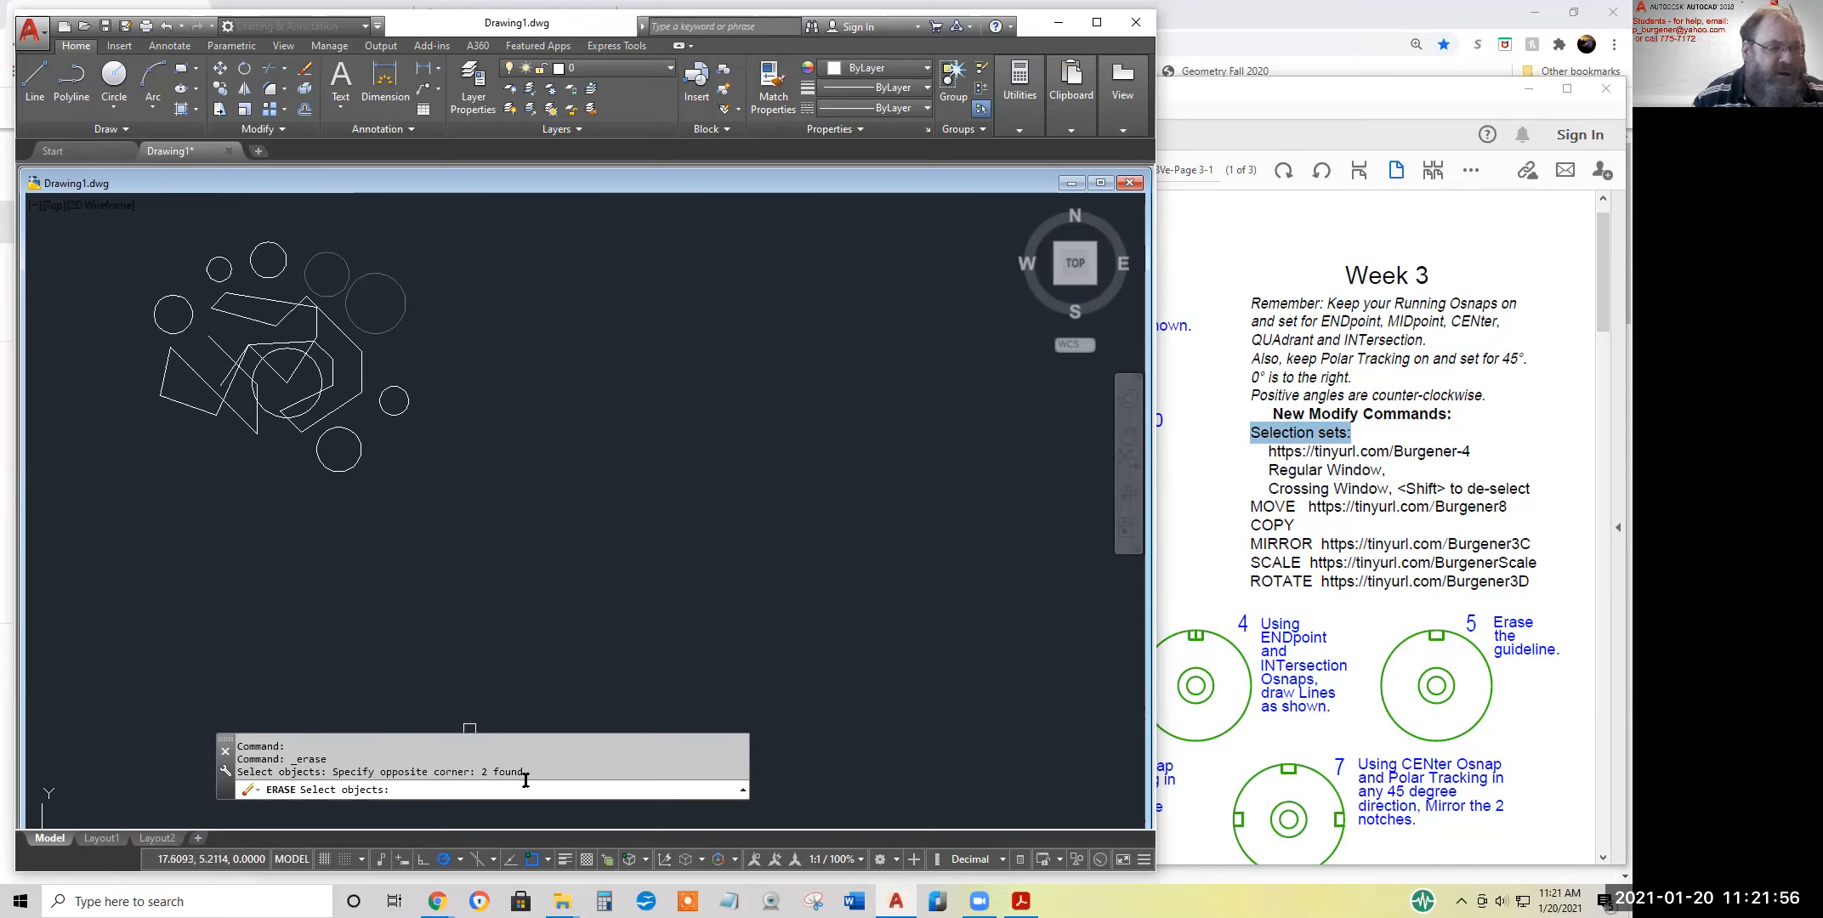
left_click_drag(525, 772, 481, 772)
Add the small right-hand circle with a regular window, the bottom circle with a crossing window and the lower-right line by picking it
left_click(369, 377)
left_click(421, 429)
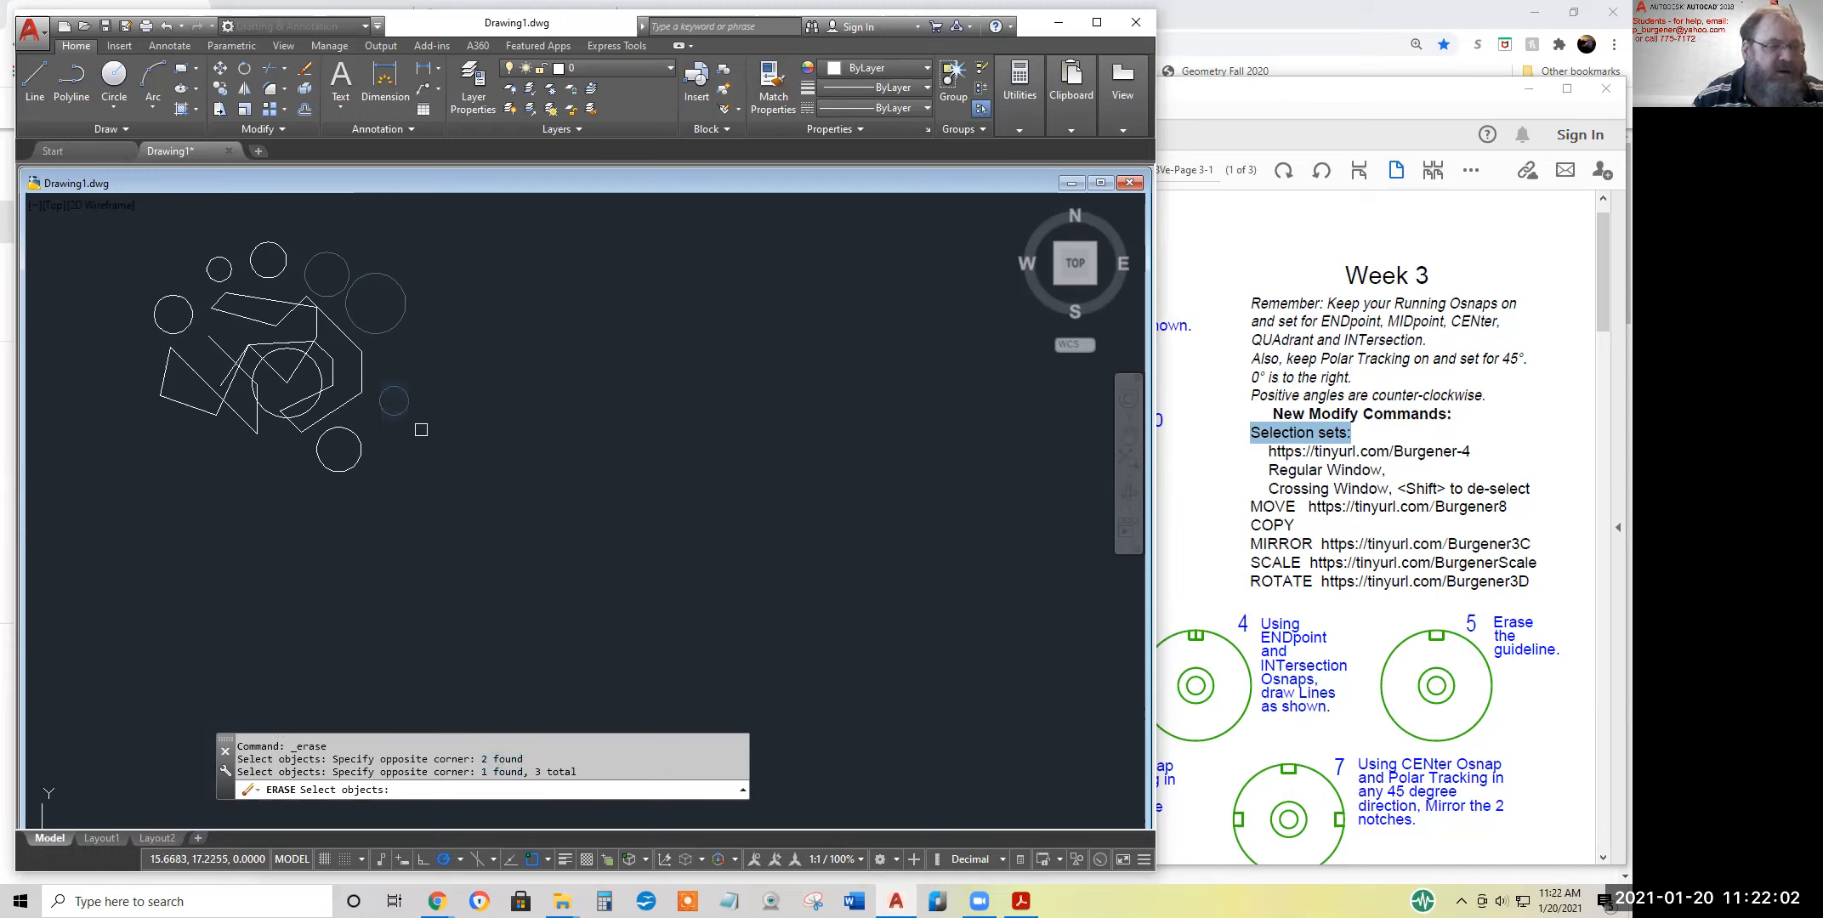
left_click(384, 470)
left_click(348, 442)
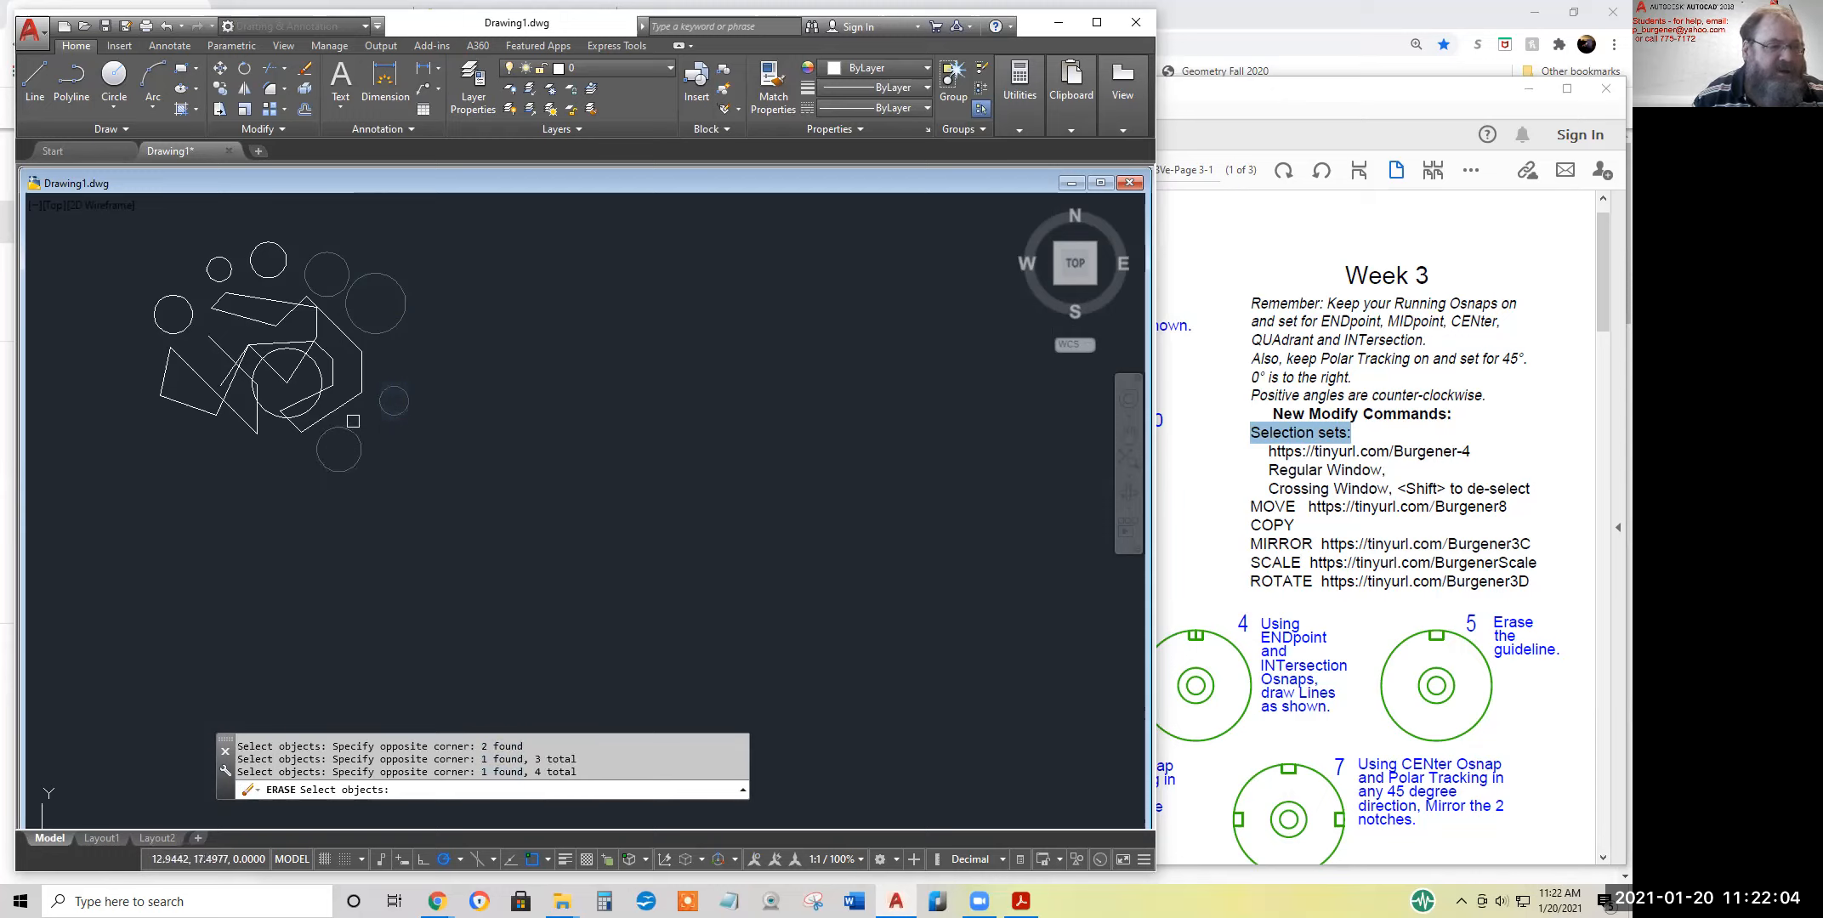
left_click(342, 405)
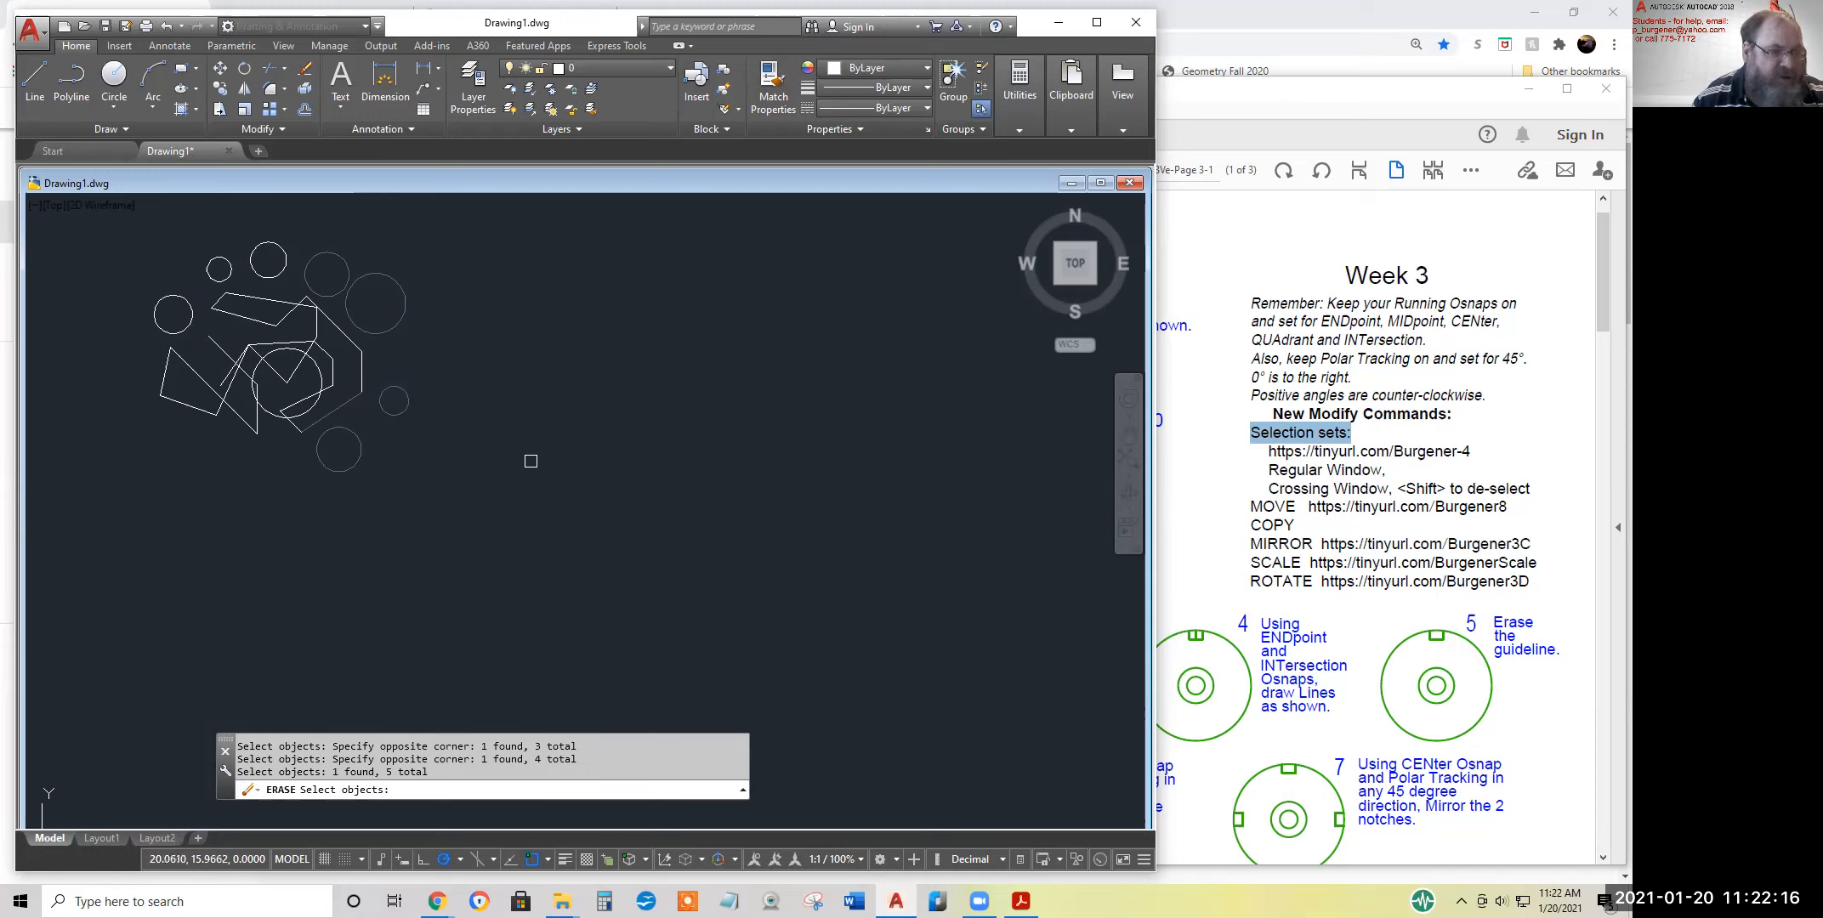
Complete the erasure of the four selected circles and the line, and undo it
key("Return")
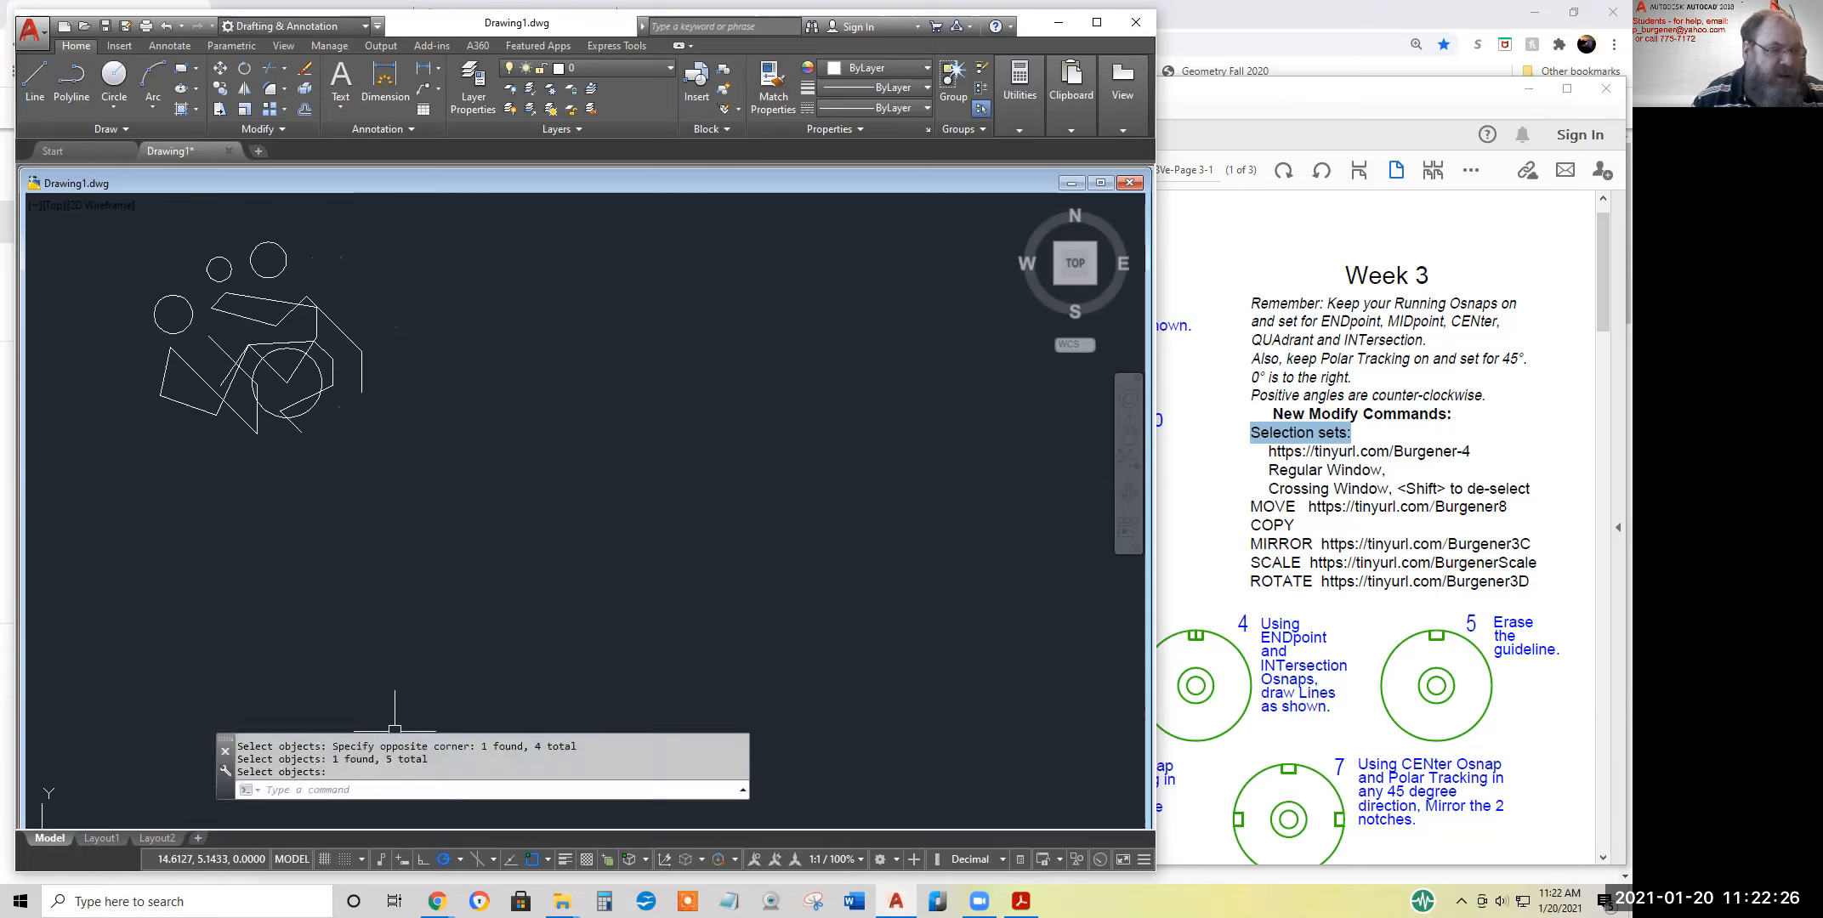
left_click(166, 26)
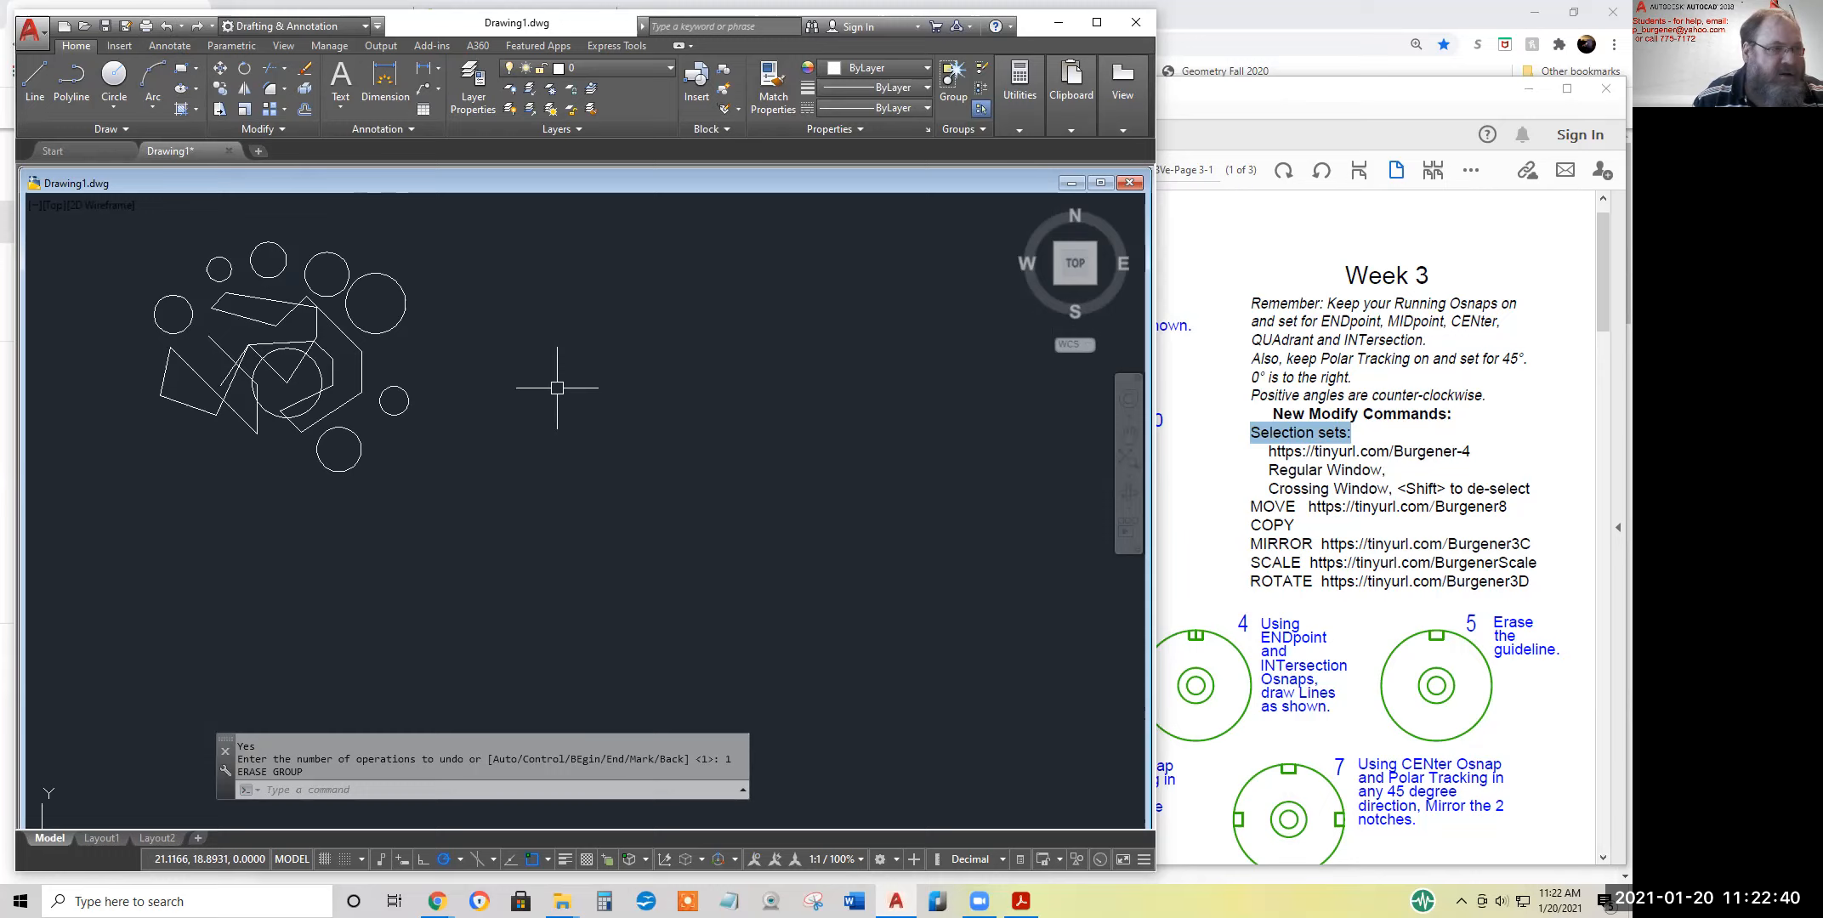
Start Erase and select objects with a large crossing window from below the small right-hand circle to above the second top circle
left_click(300, 67)
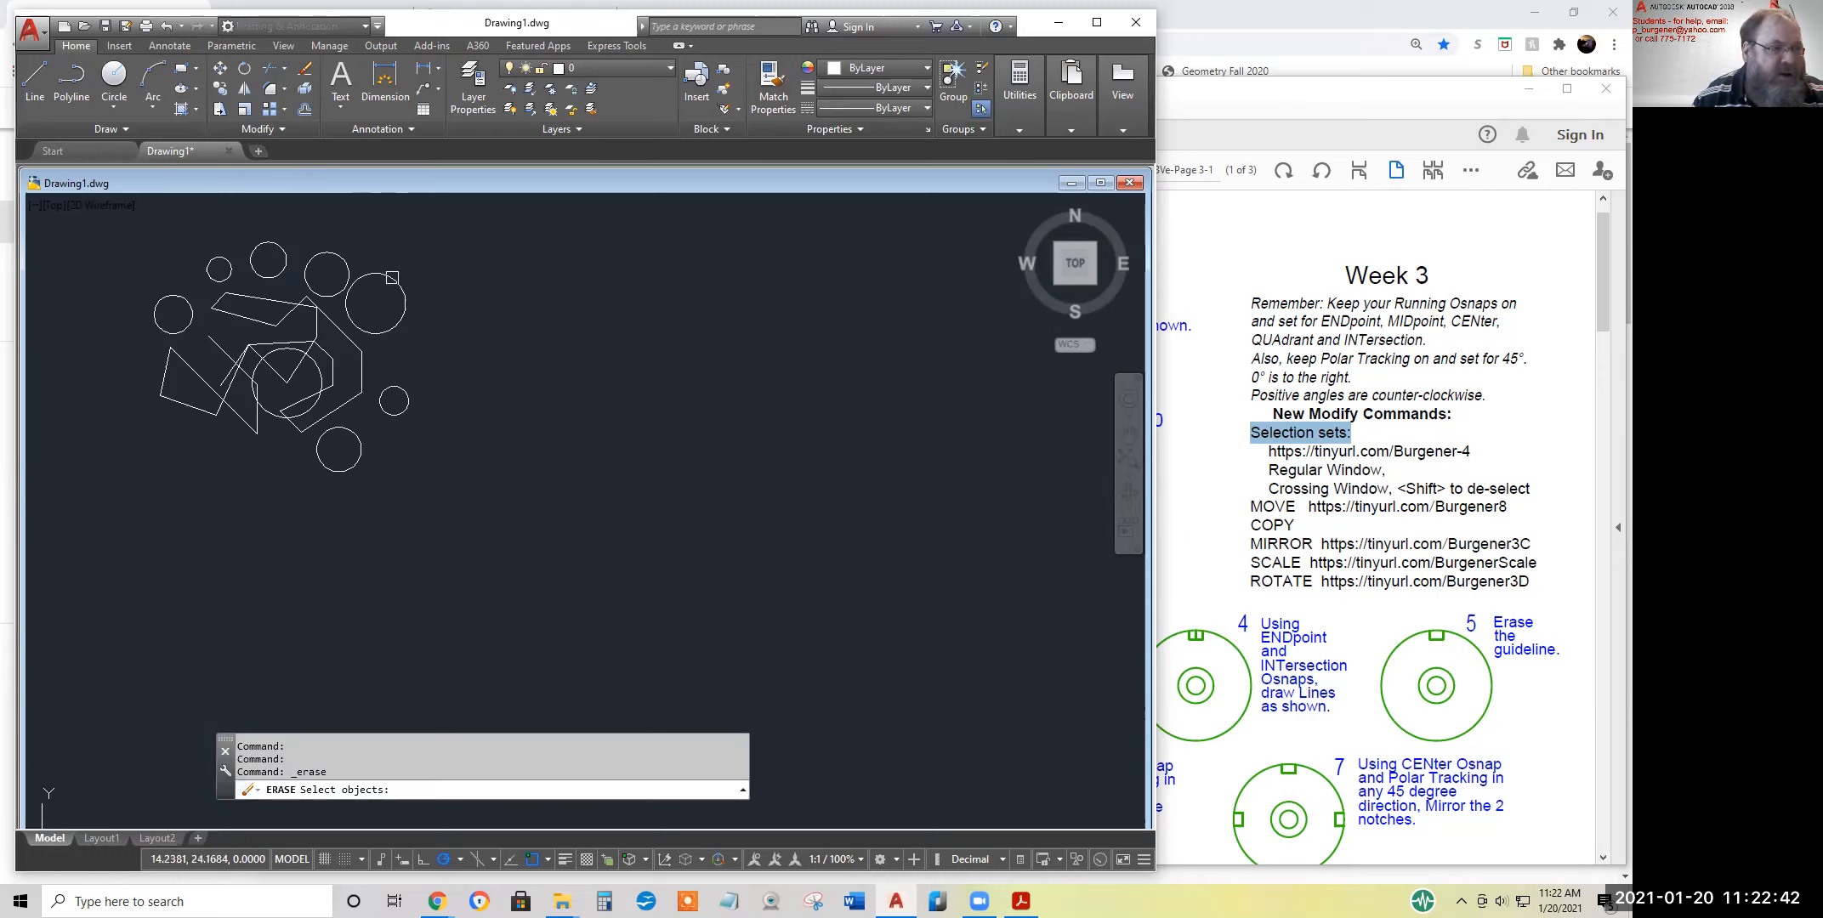
left_click(455, 425)
left_click(256, 235)
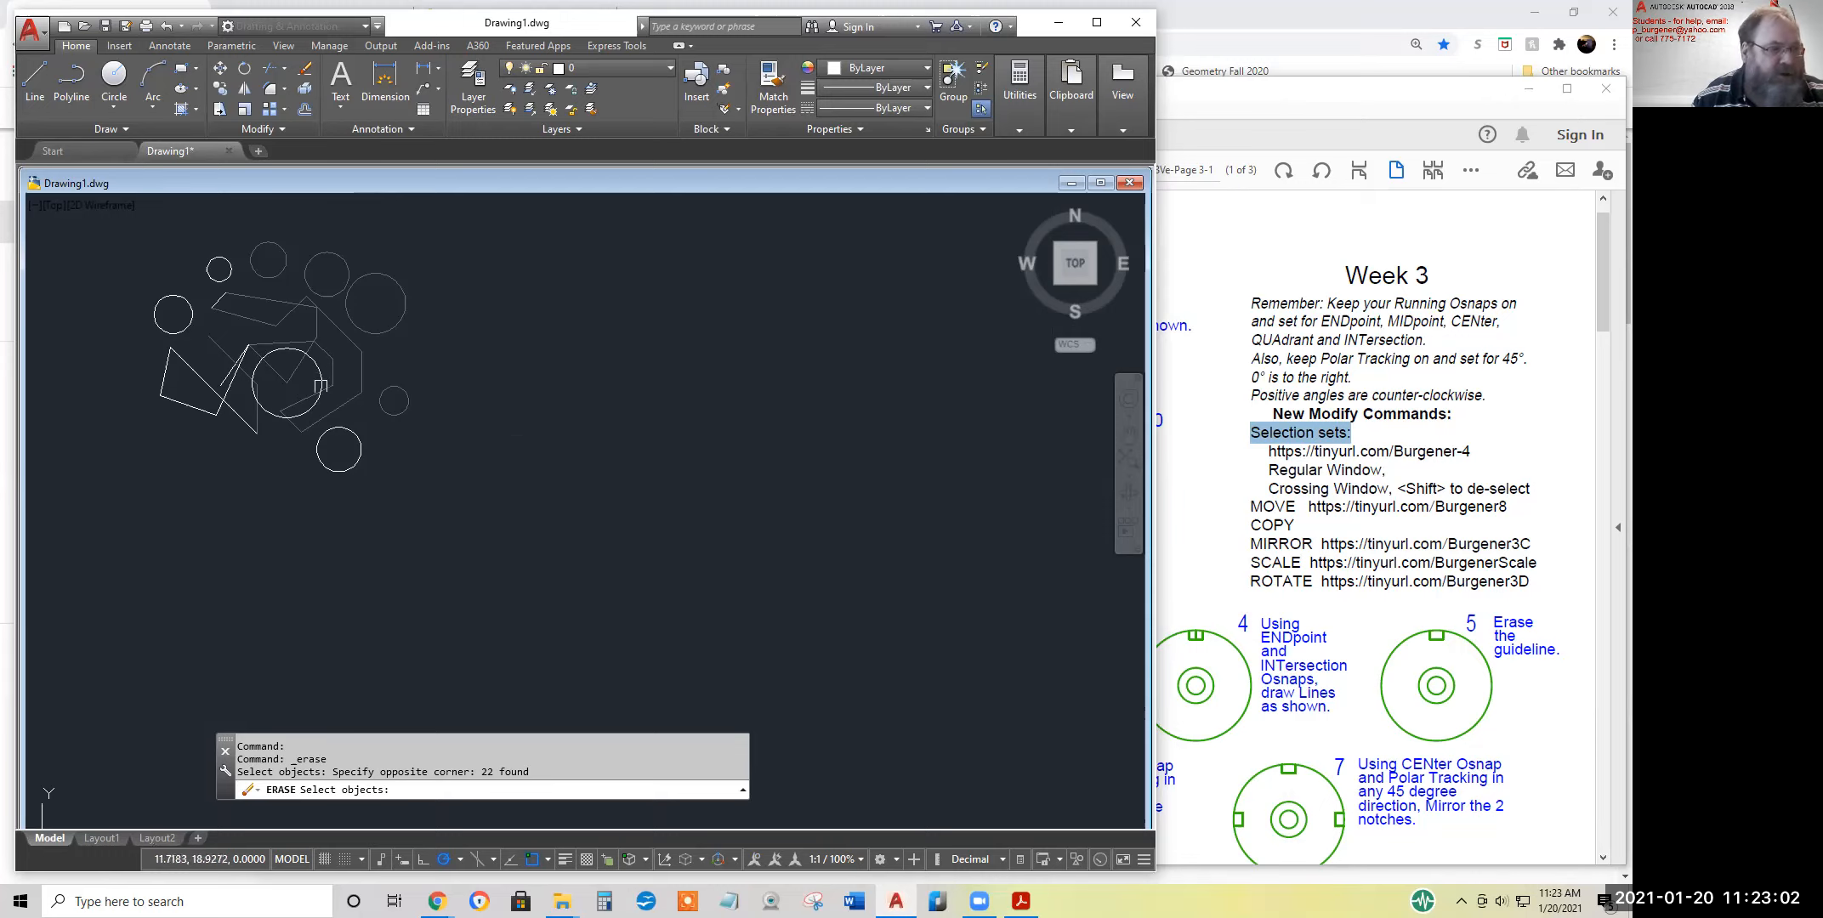
Deselect the central circle, the line inside its lower part, the small right-hand circle and the lower-right line individually
left_click(316, 369, "shift")
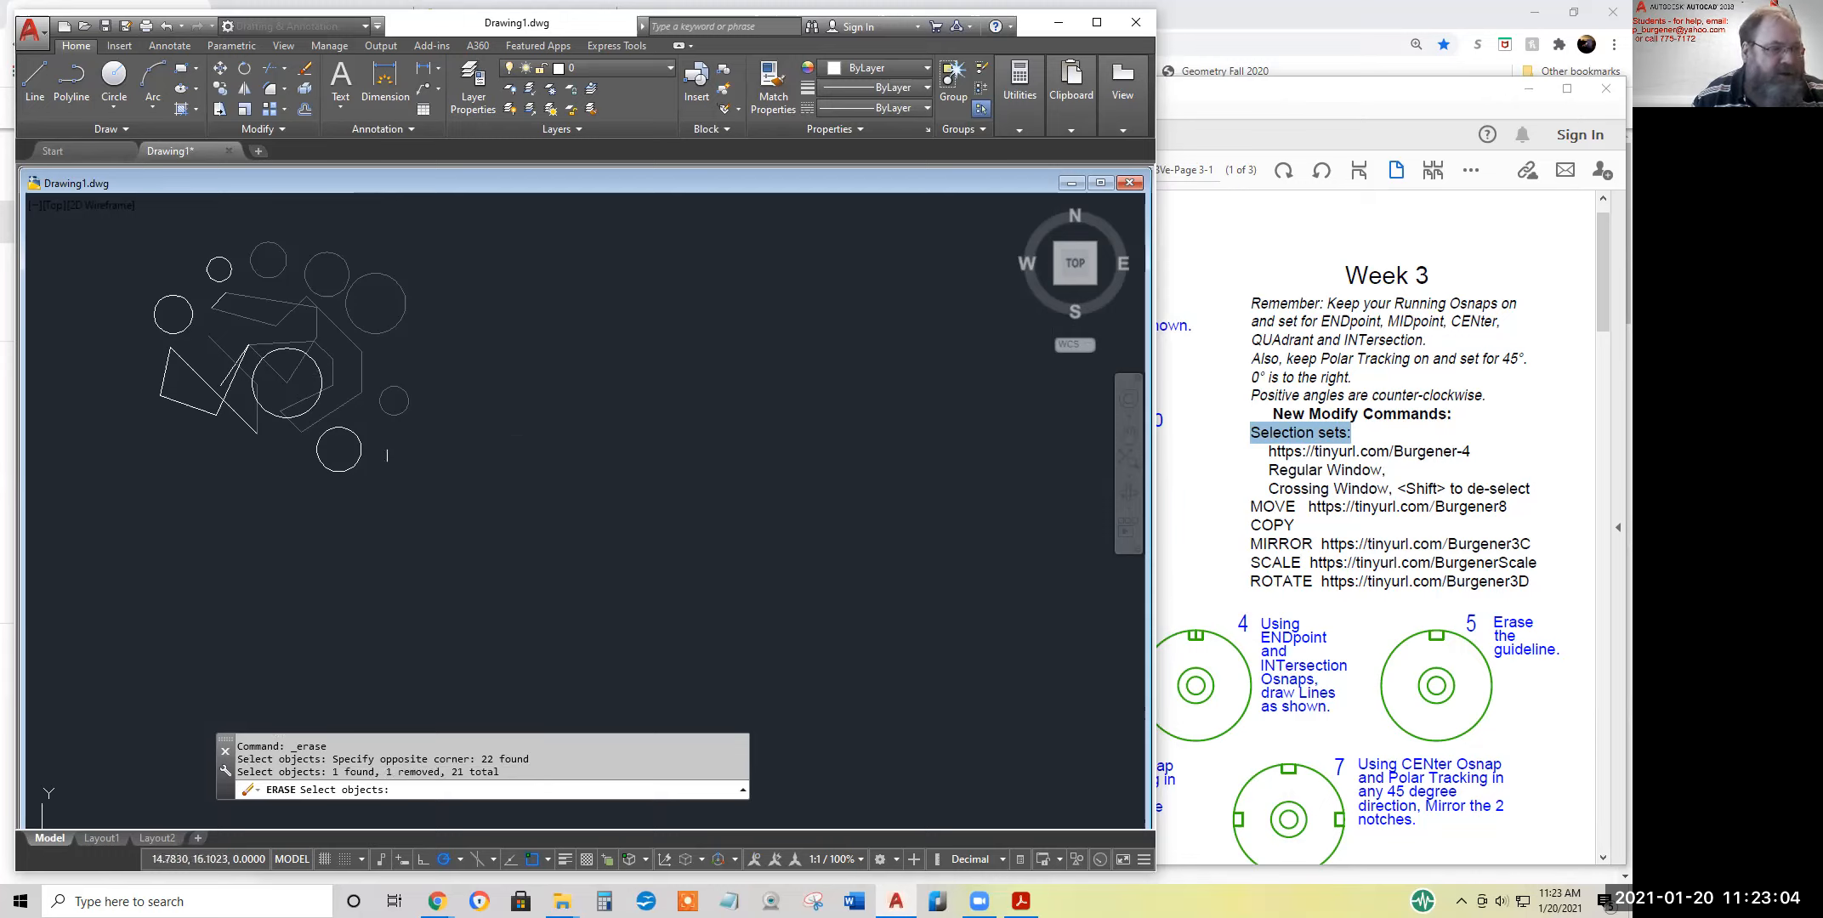
left_click(302, 399, "shift")
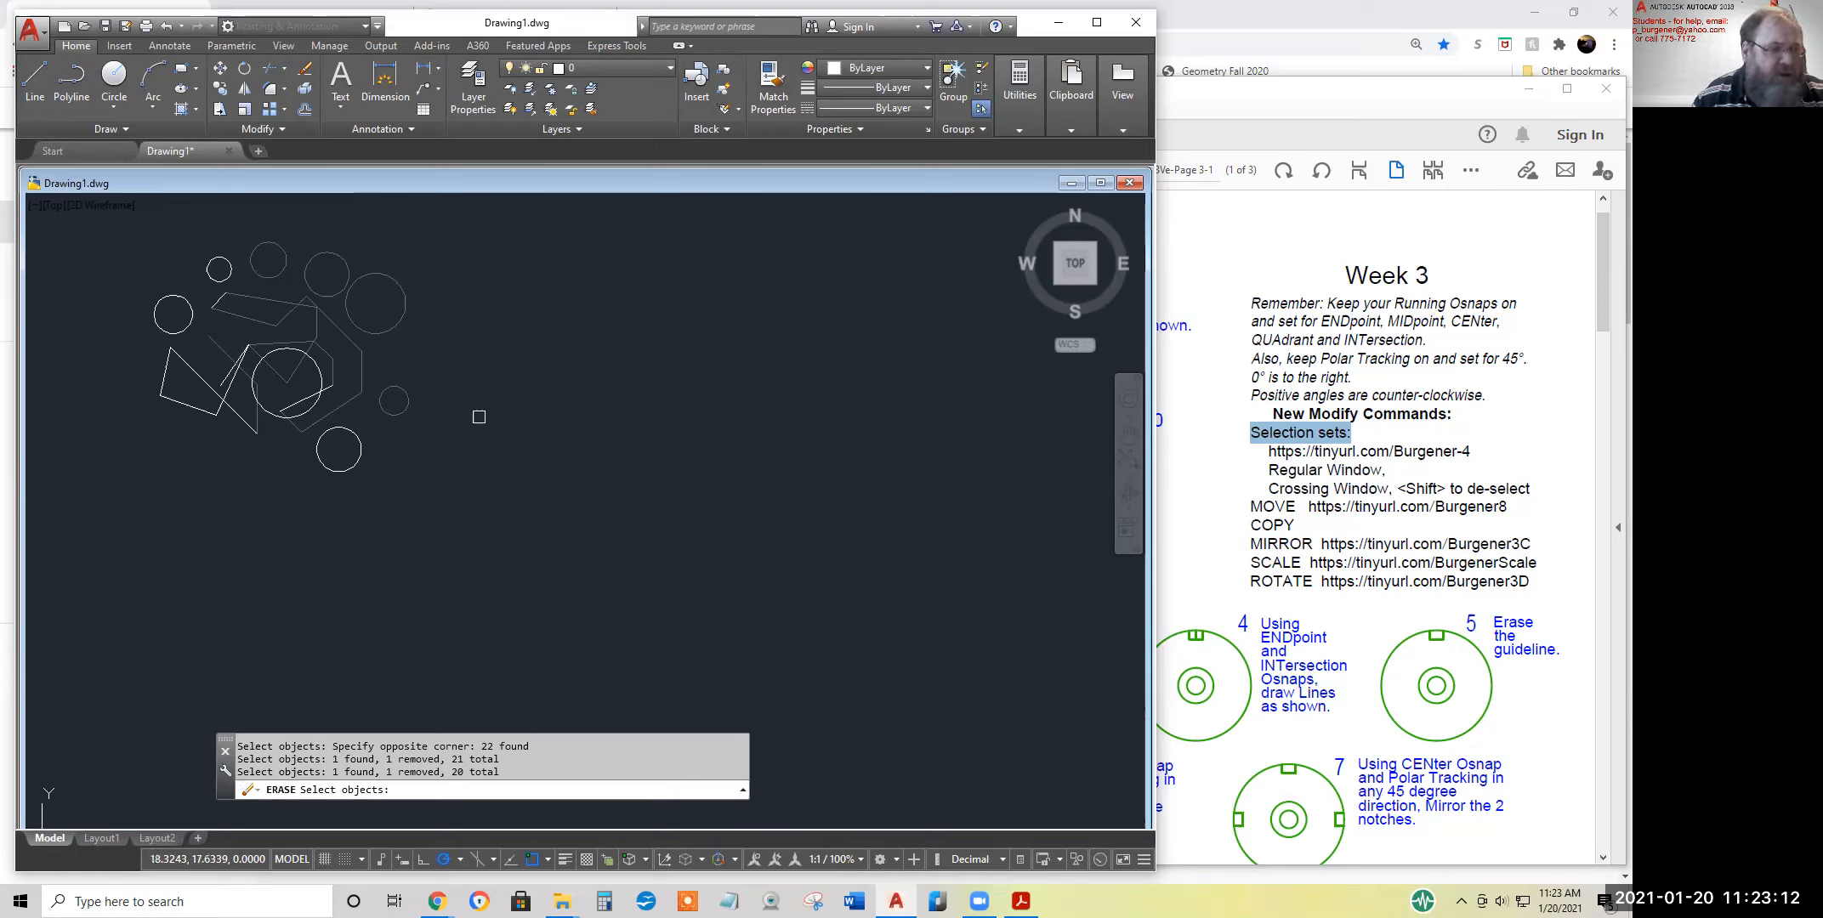
left_click(406, 406, "shift")
left_click(349, 410, "shift")
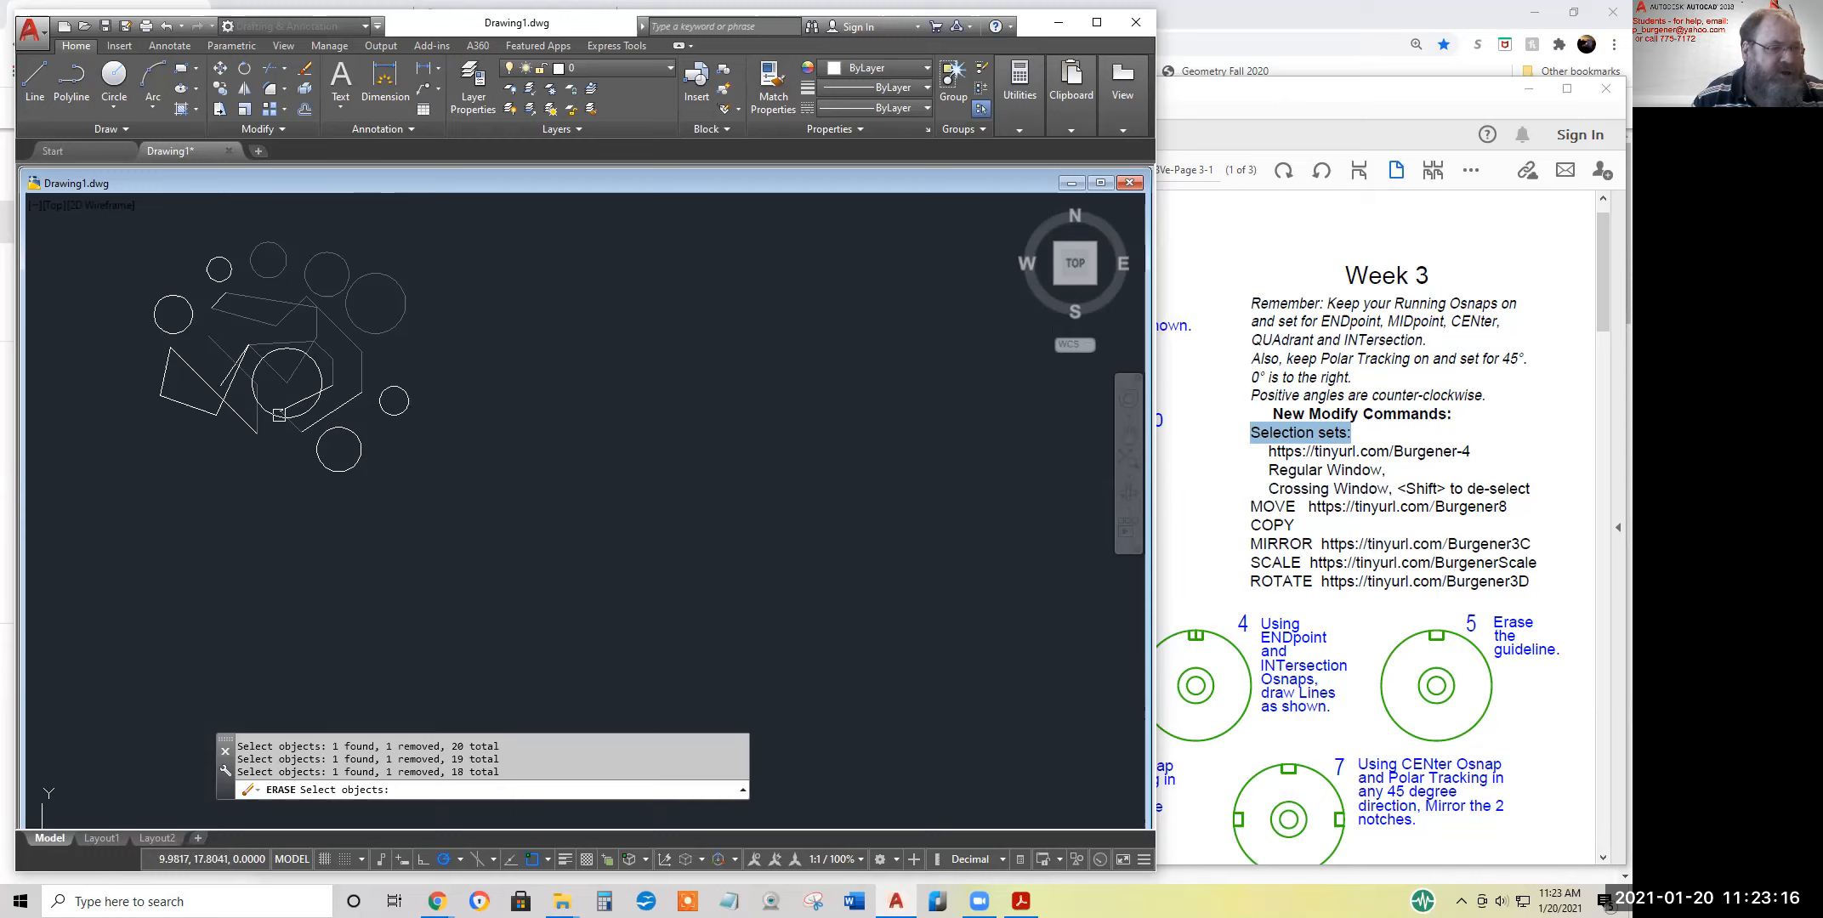
Deselect lines below the central circle with a regular window and the two lines at the shape's right edge with a crossing window
left_click(271, 395)
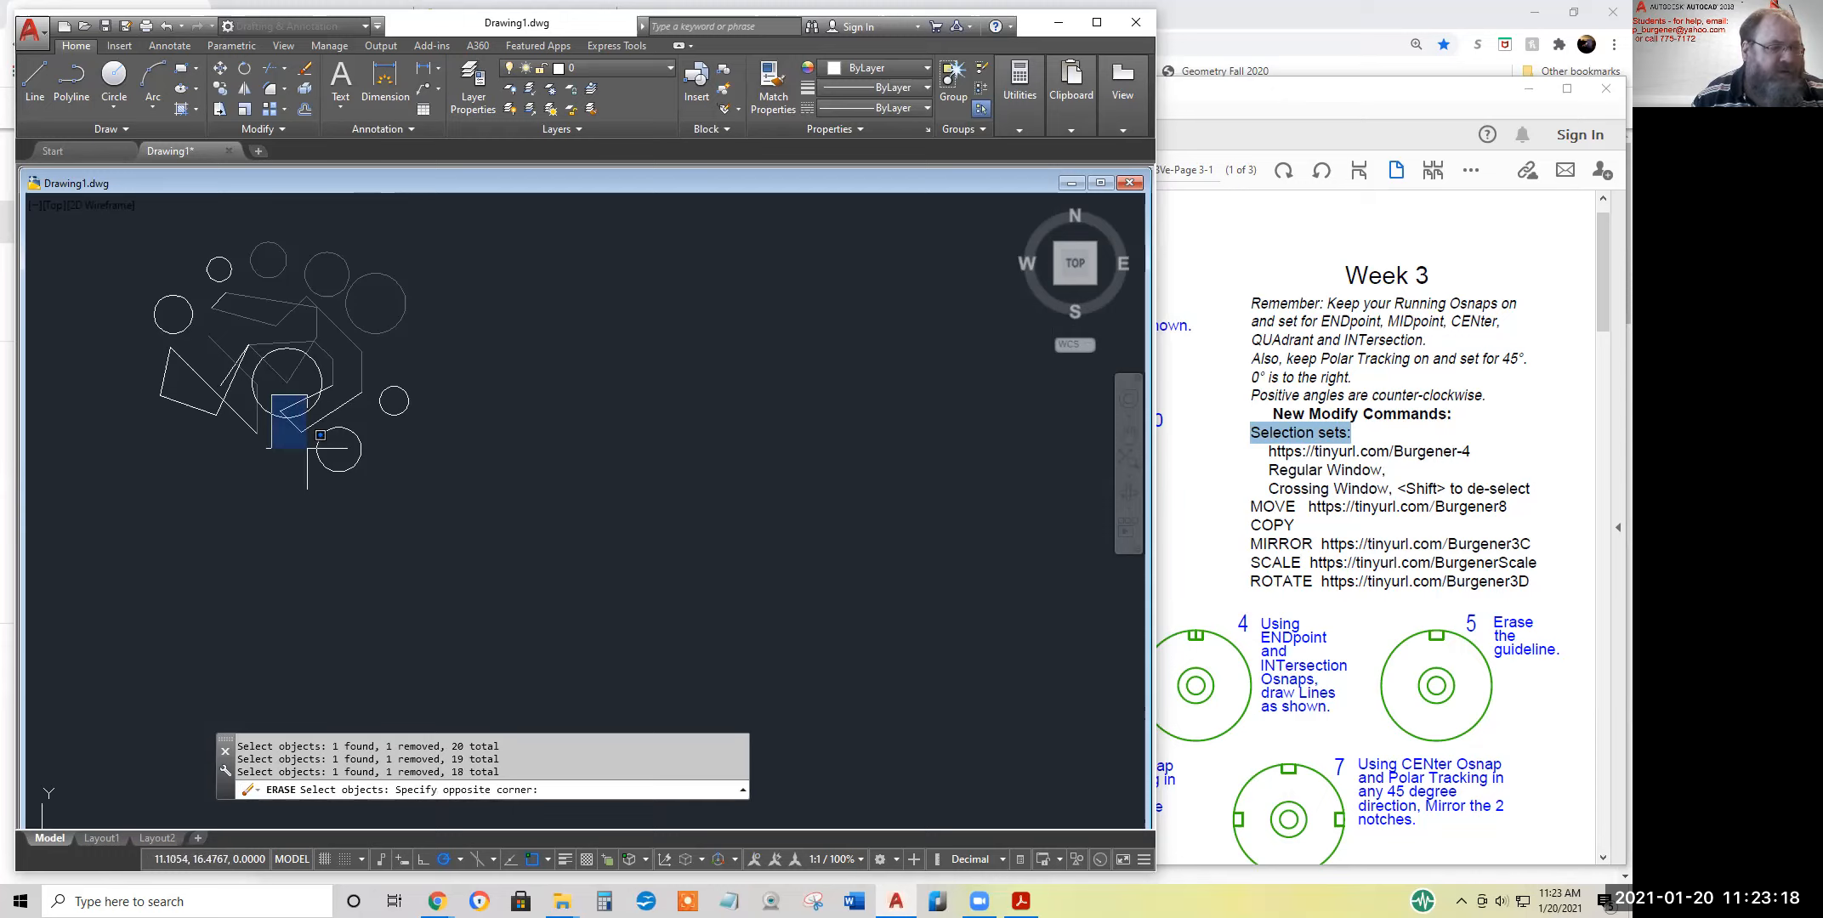
left_click(320, 435, "shift")
left_click(390, 369)
left_click(347, 344, "shift")
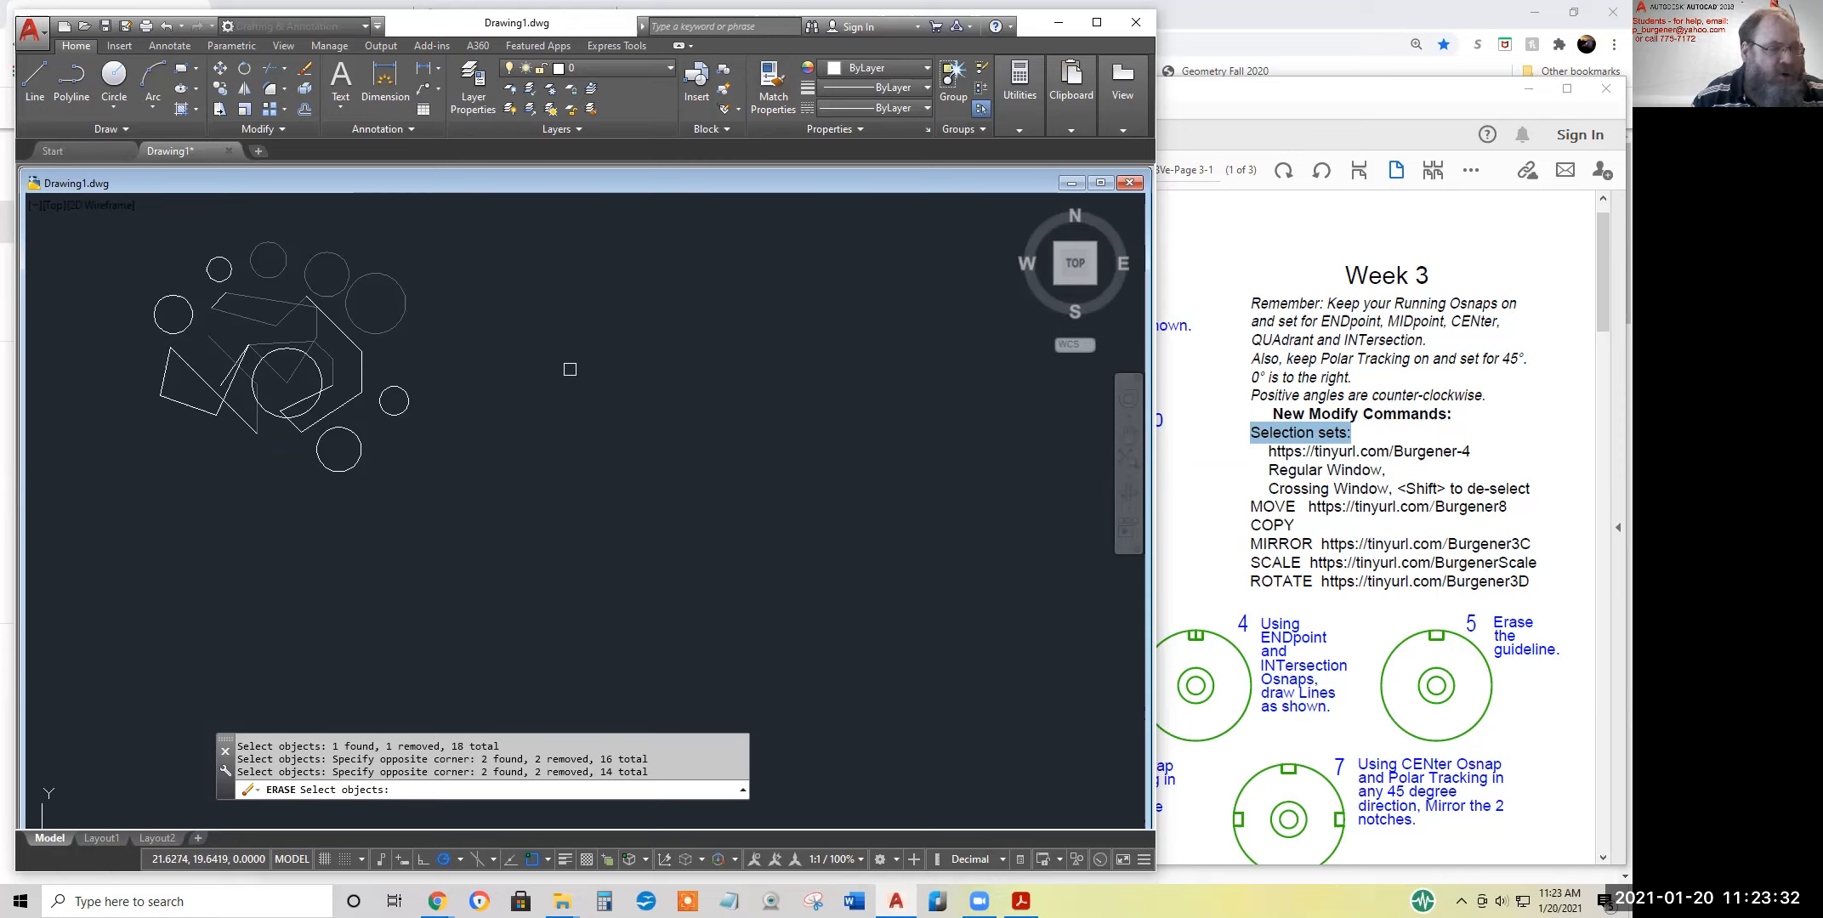
Deselect the large upper-right circle, try deselecting it again repeatedly and compare the selection totals in the command history
left_click(394, 322, "shift")
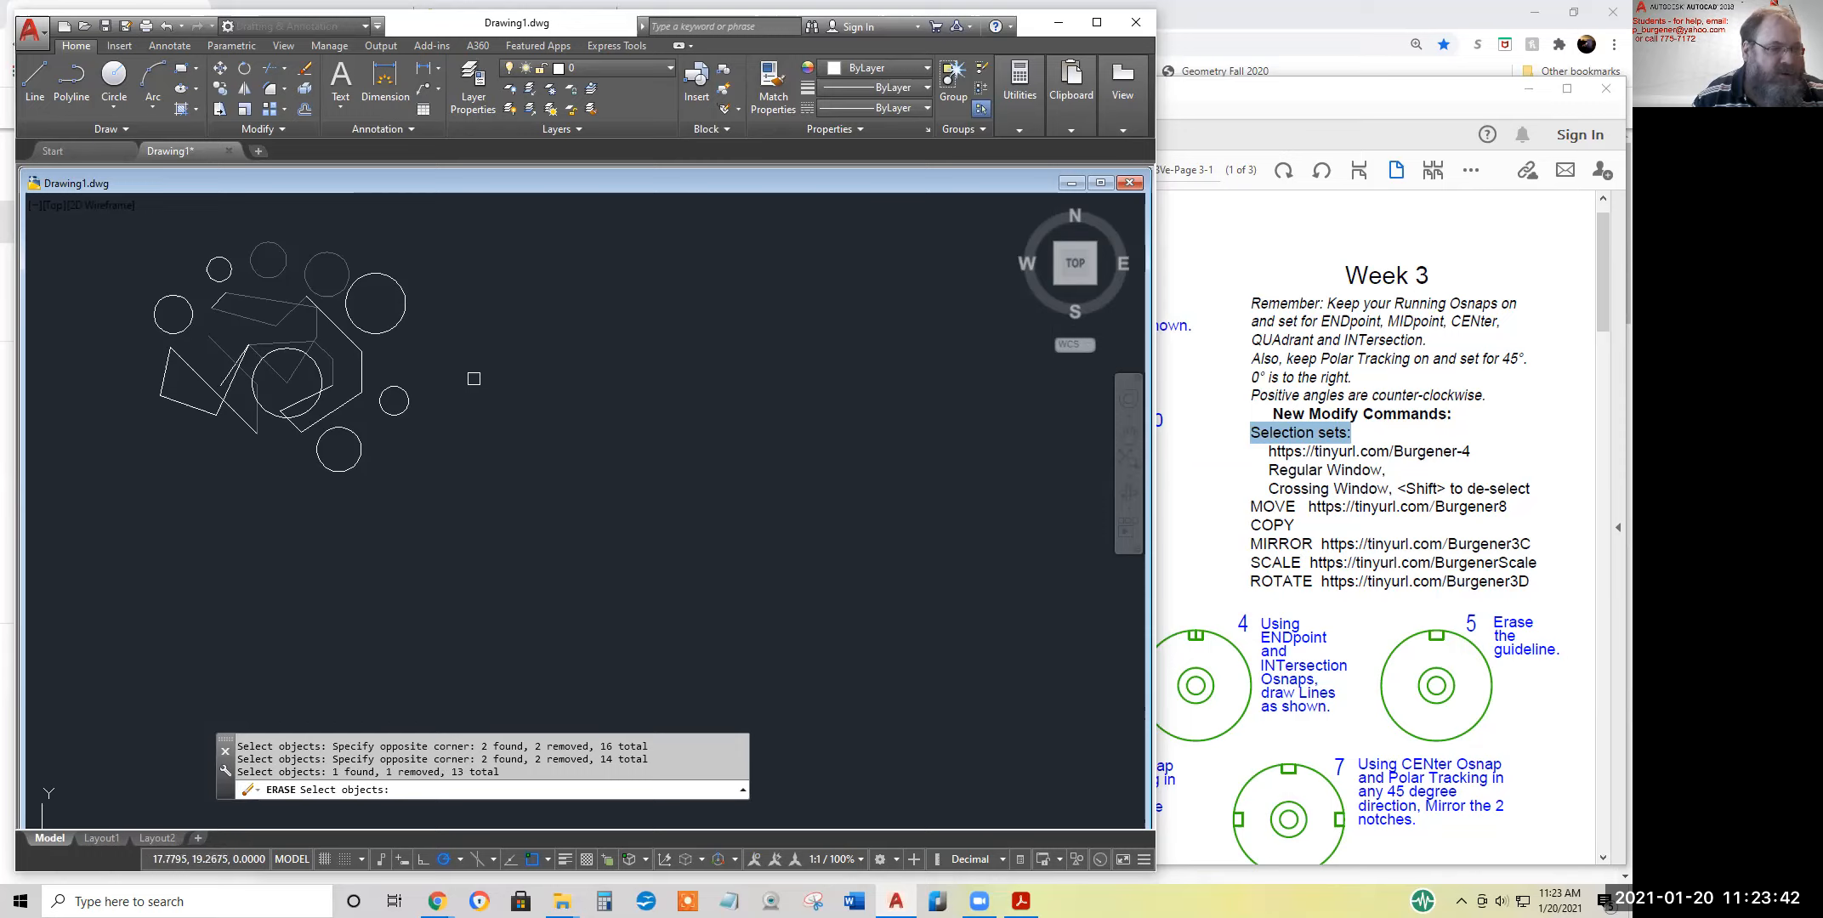
left_click(404, 324)
left_click(396, 323)
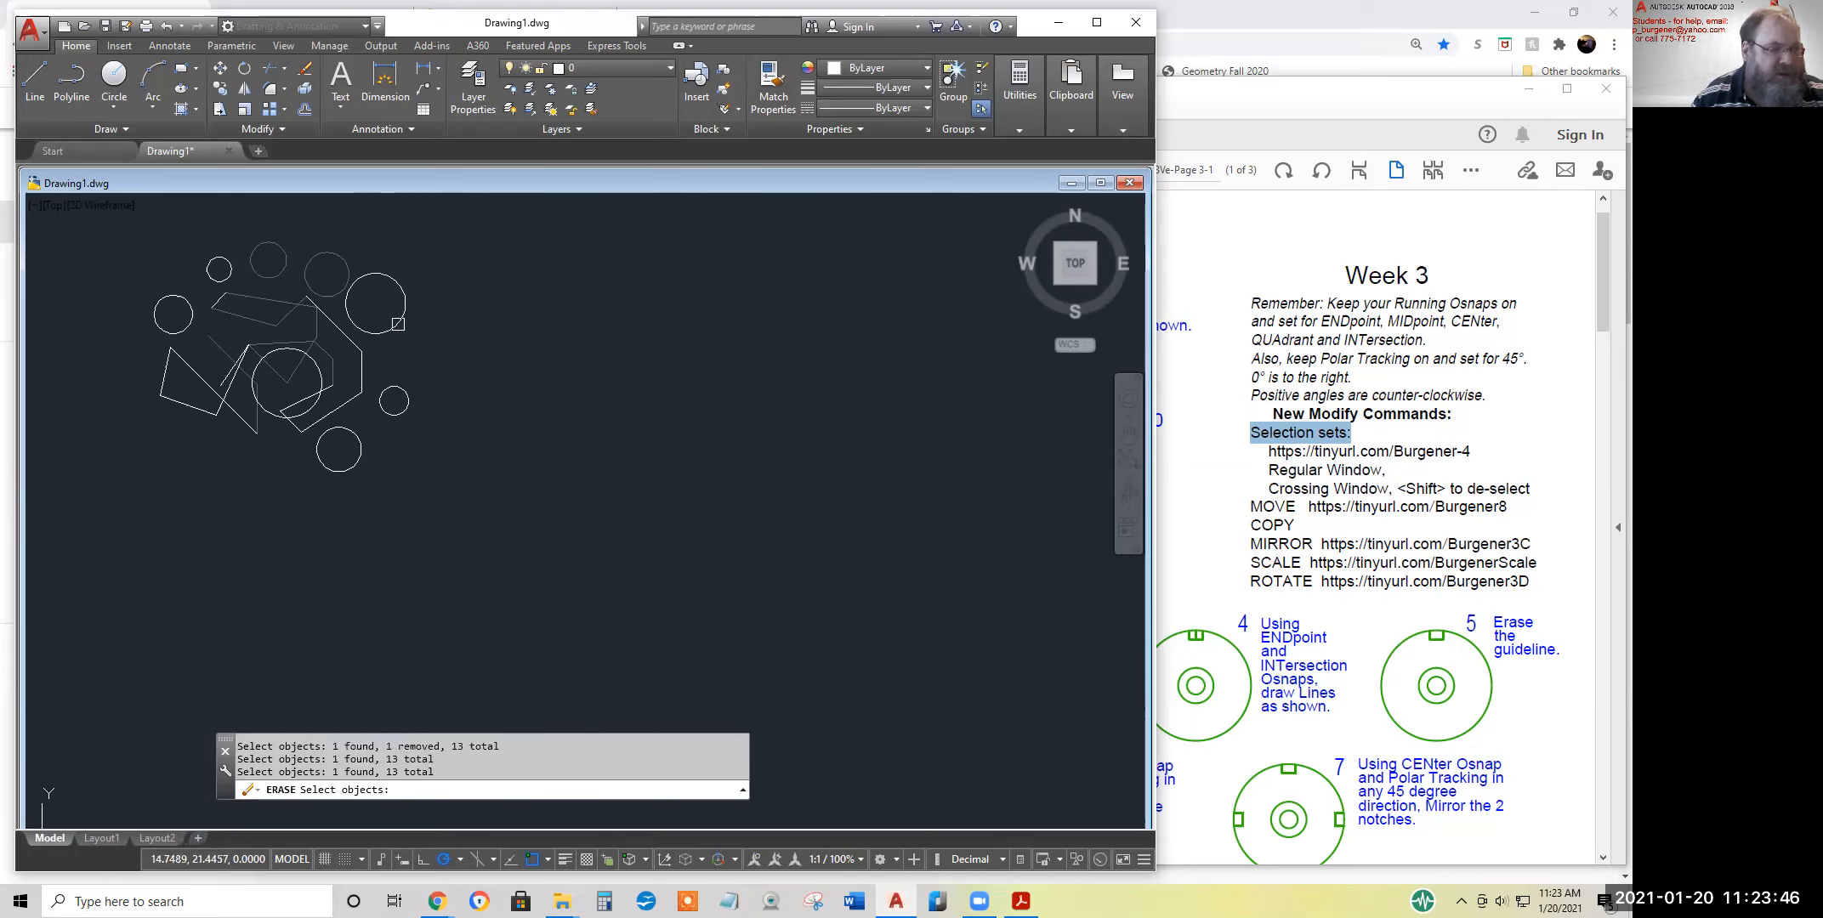
left_click_drag(436, 771, 437, 760)
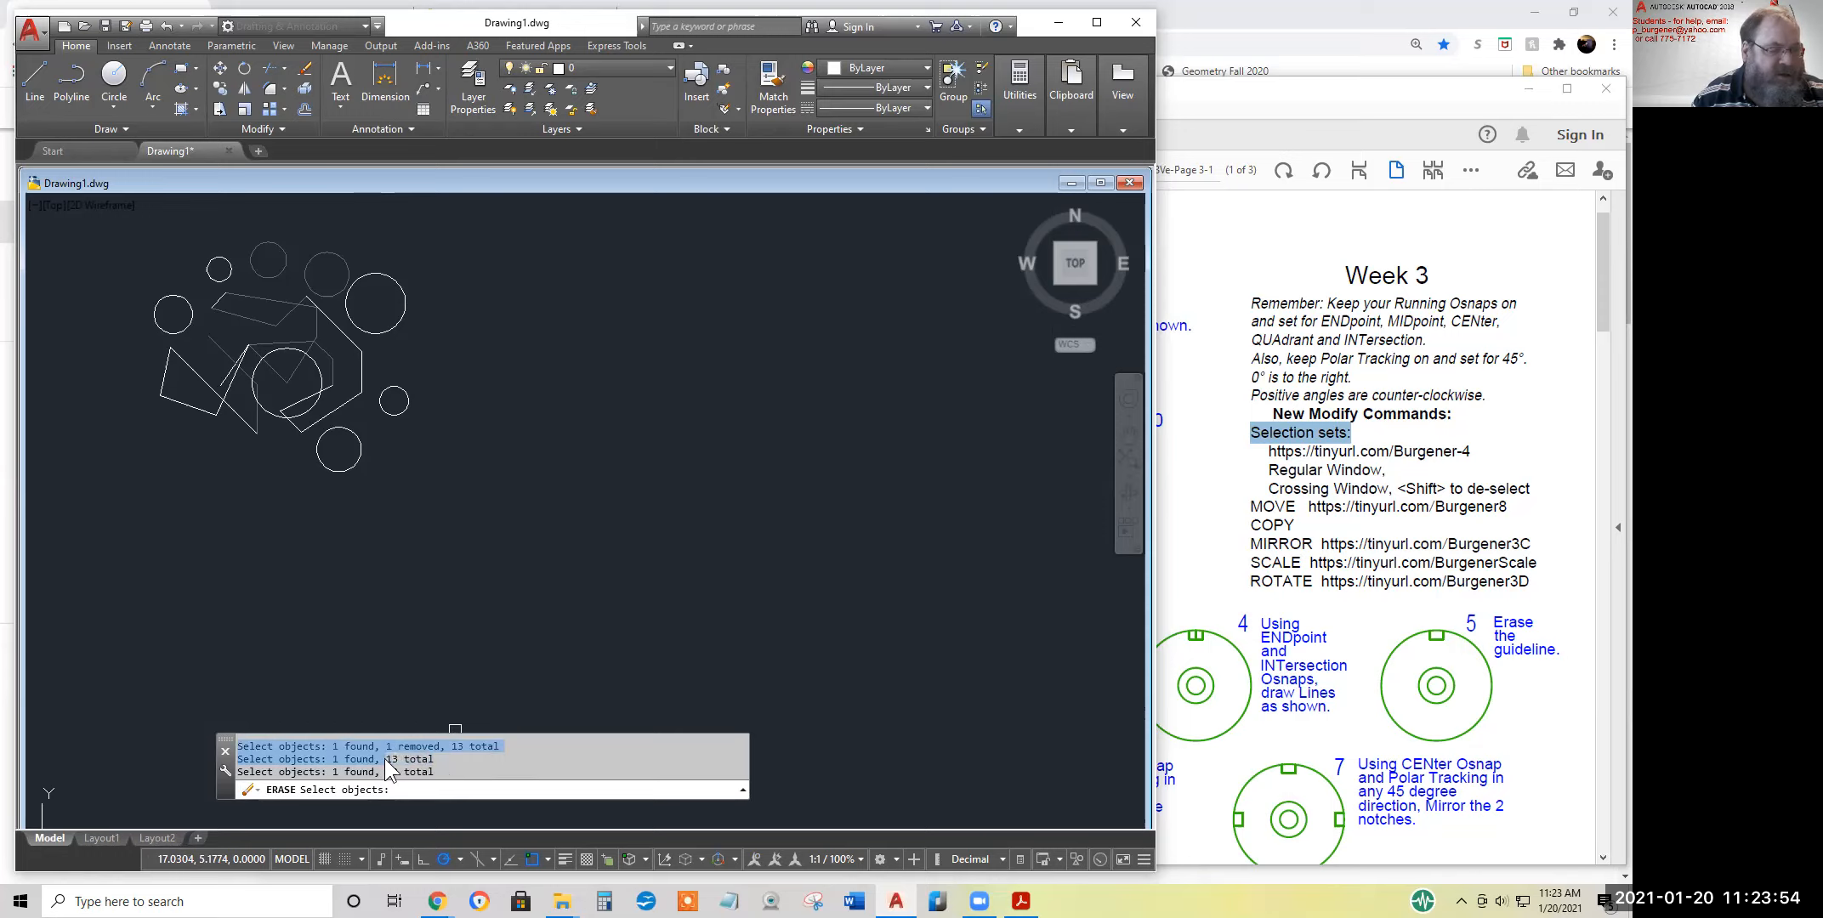
left_click(438, 770)
left_click_drag(437, 759, 410, 759)
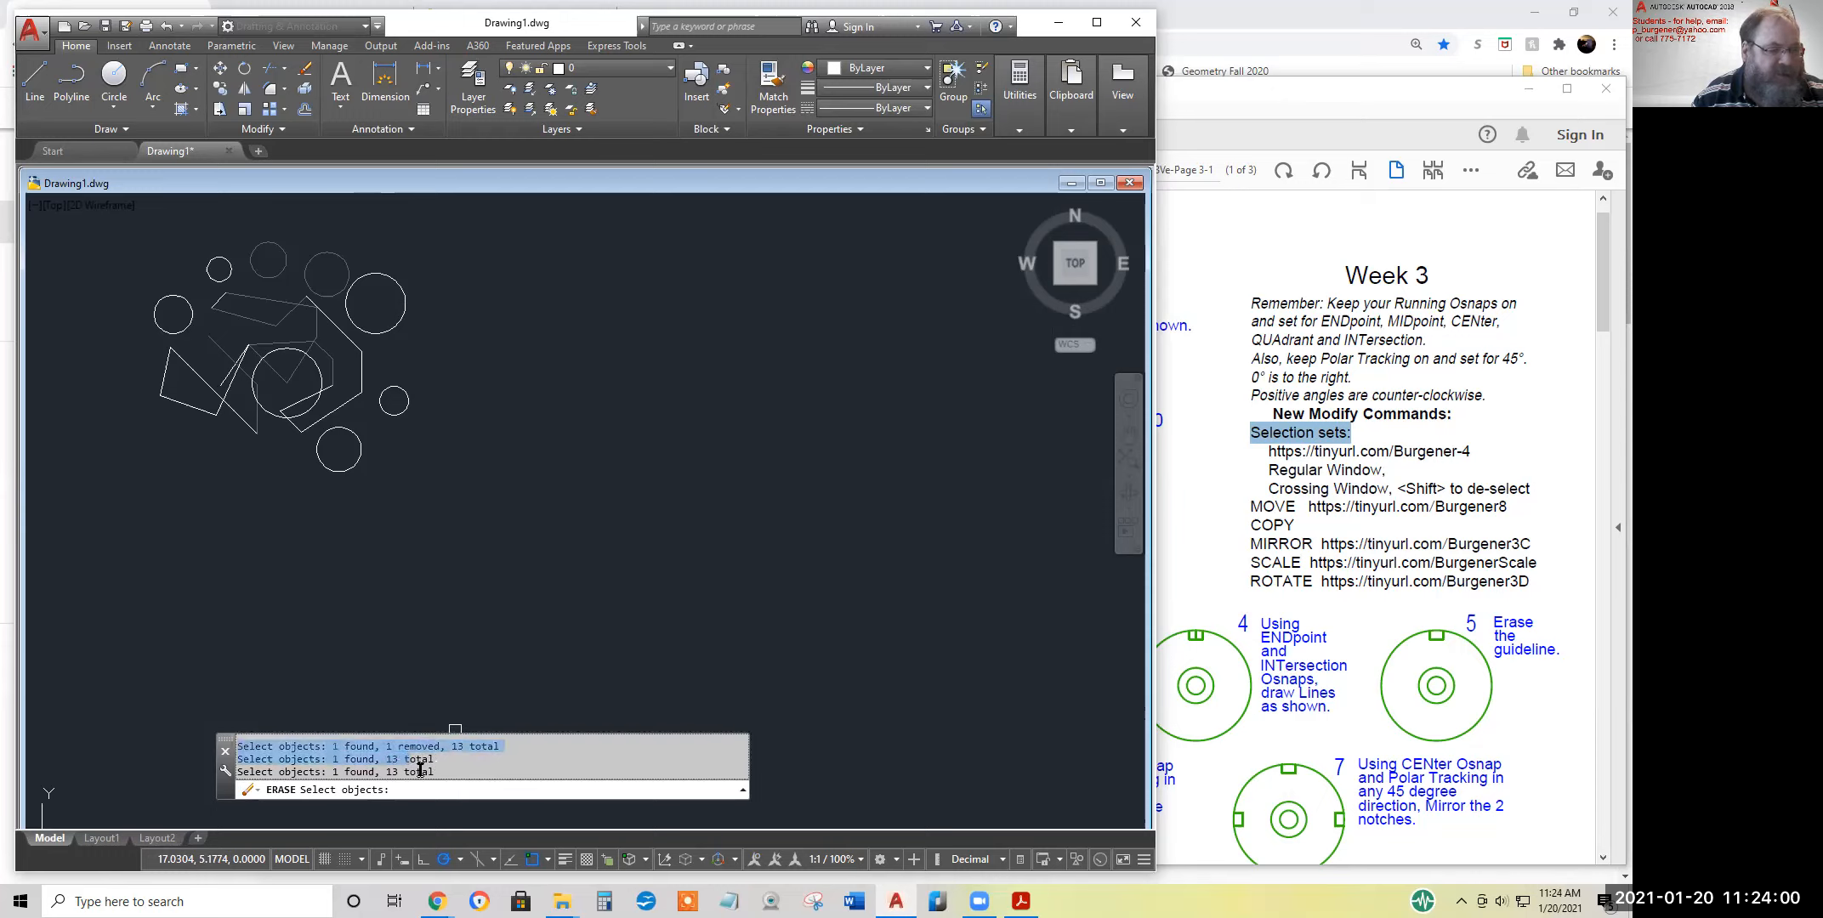
left_click(405, 780)
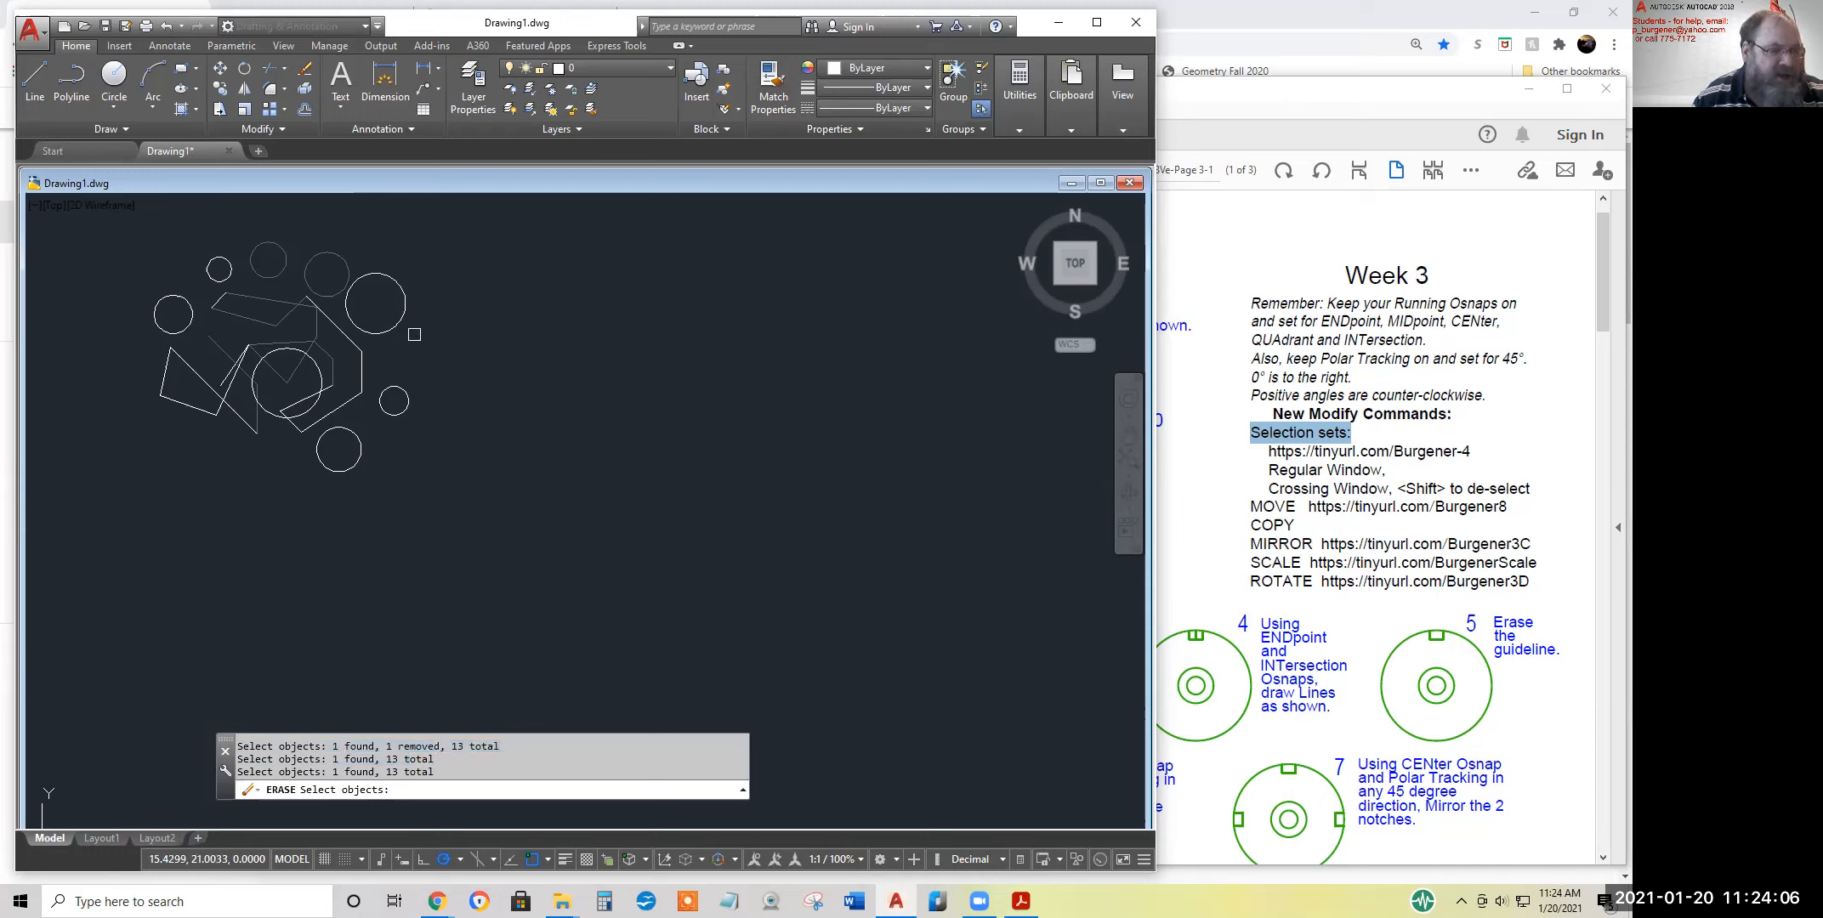
left_click(403, 321)
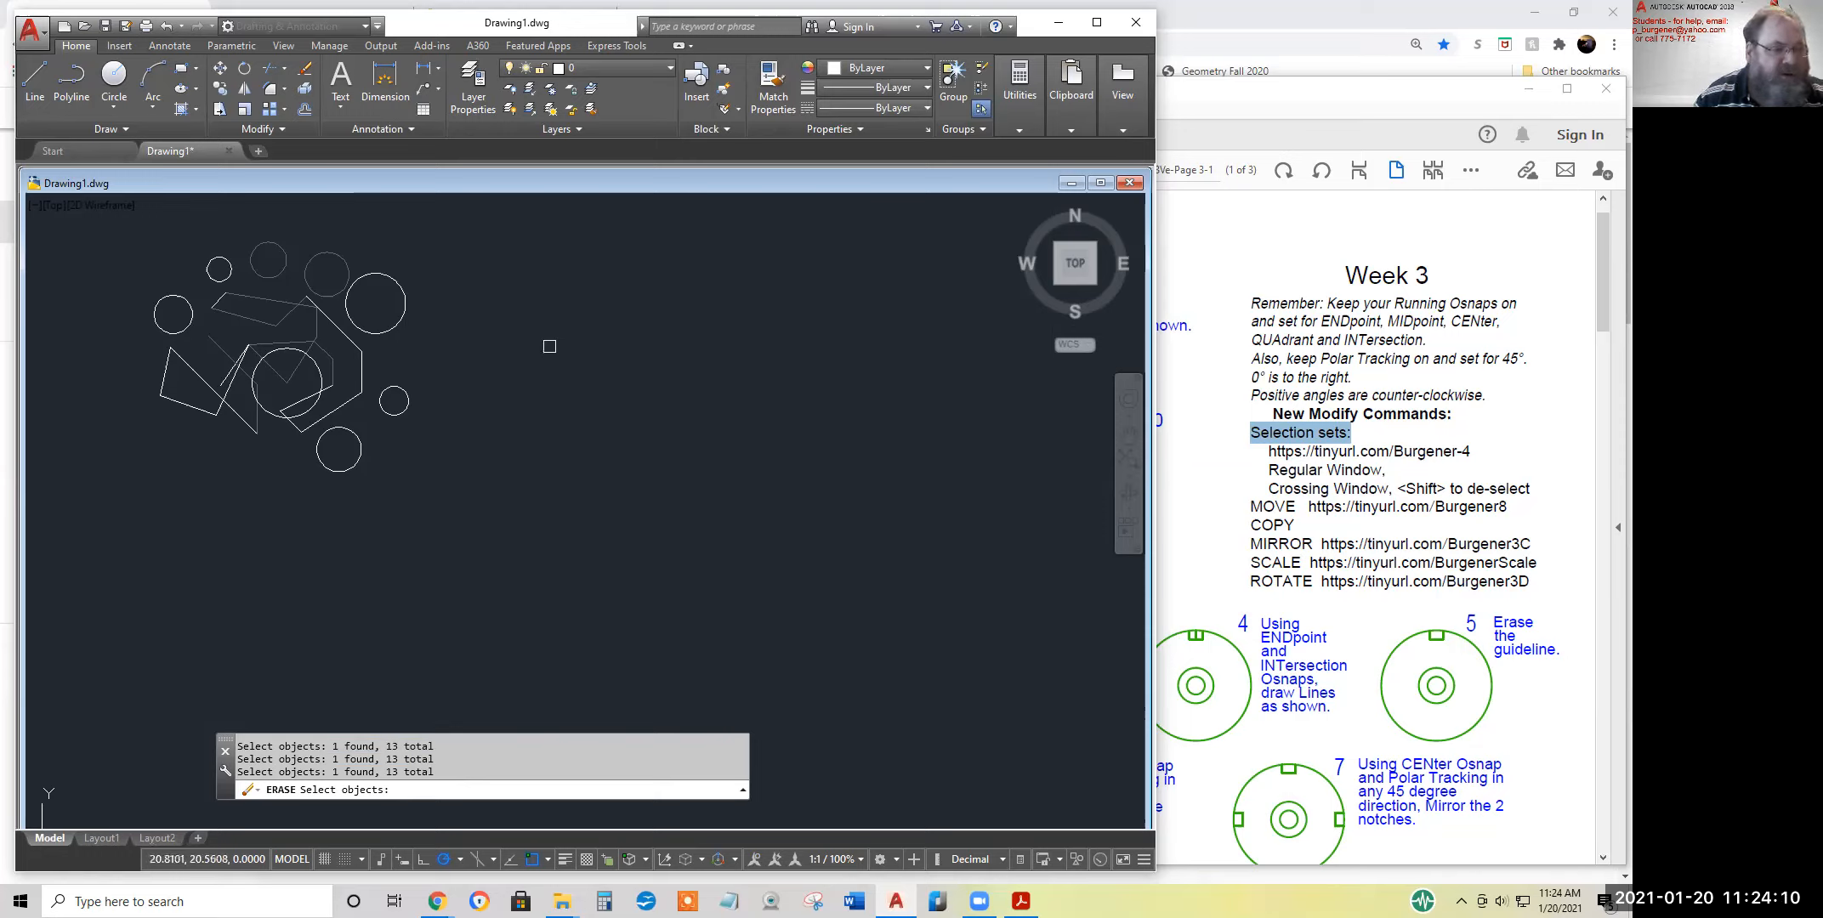
Add the large circle, the upper-right diagonal line and the bottom circle individually, and the small right-hand circle with a regular window
left_click(395, 332)
left_click(354, 343)
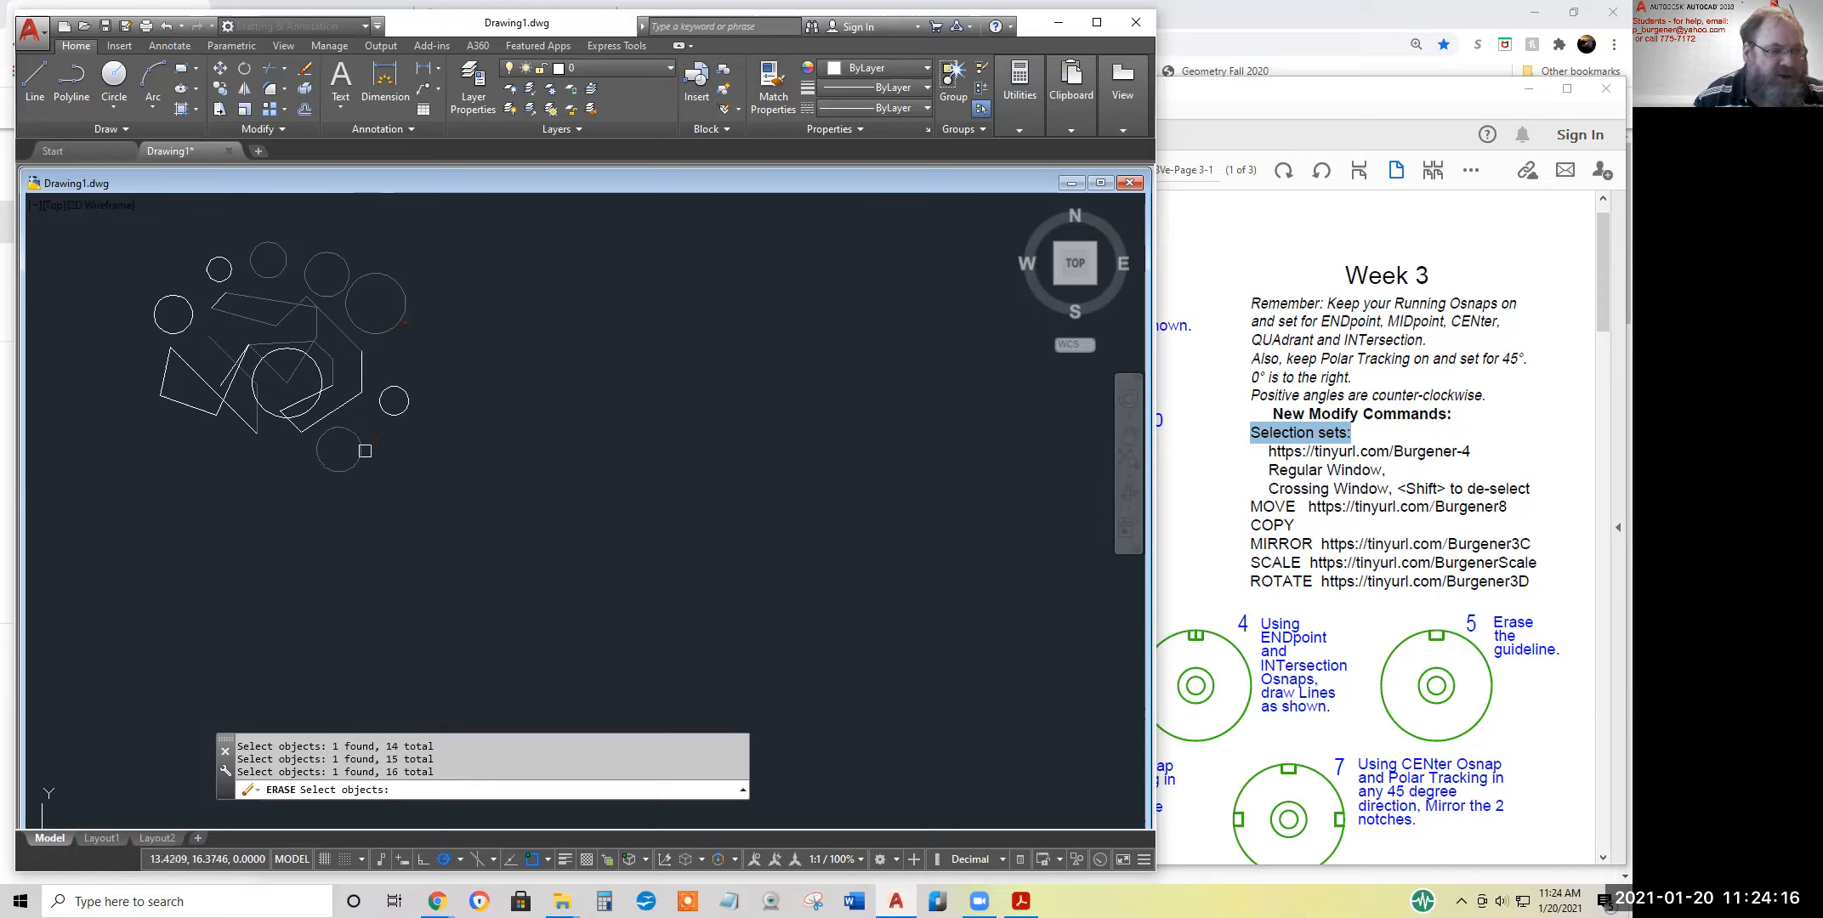
left_click(374, 368)
left_click(478, 472)
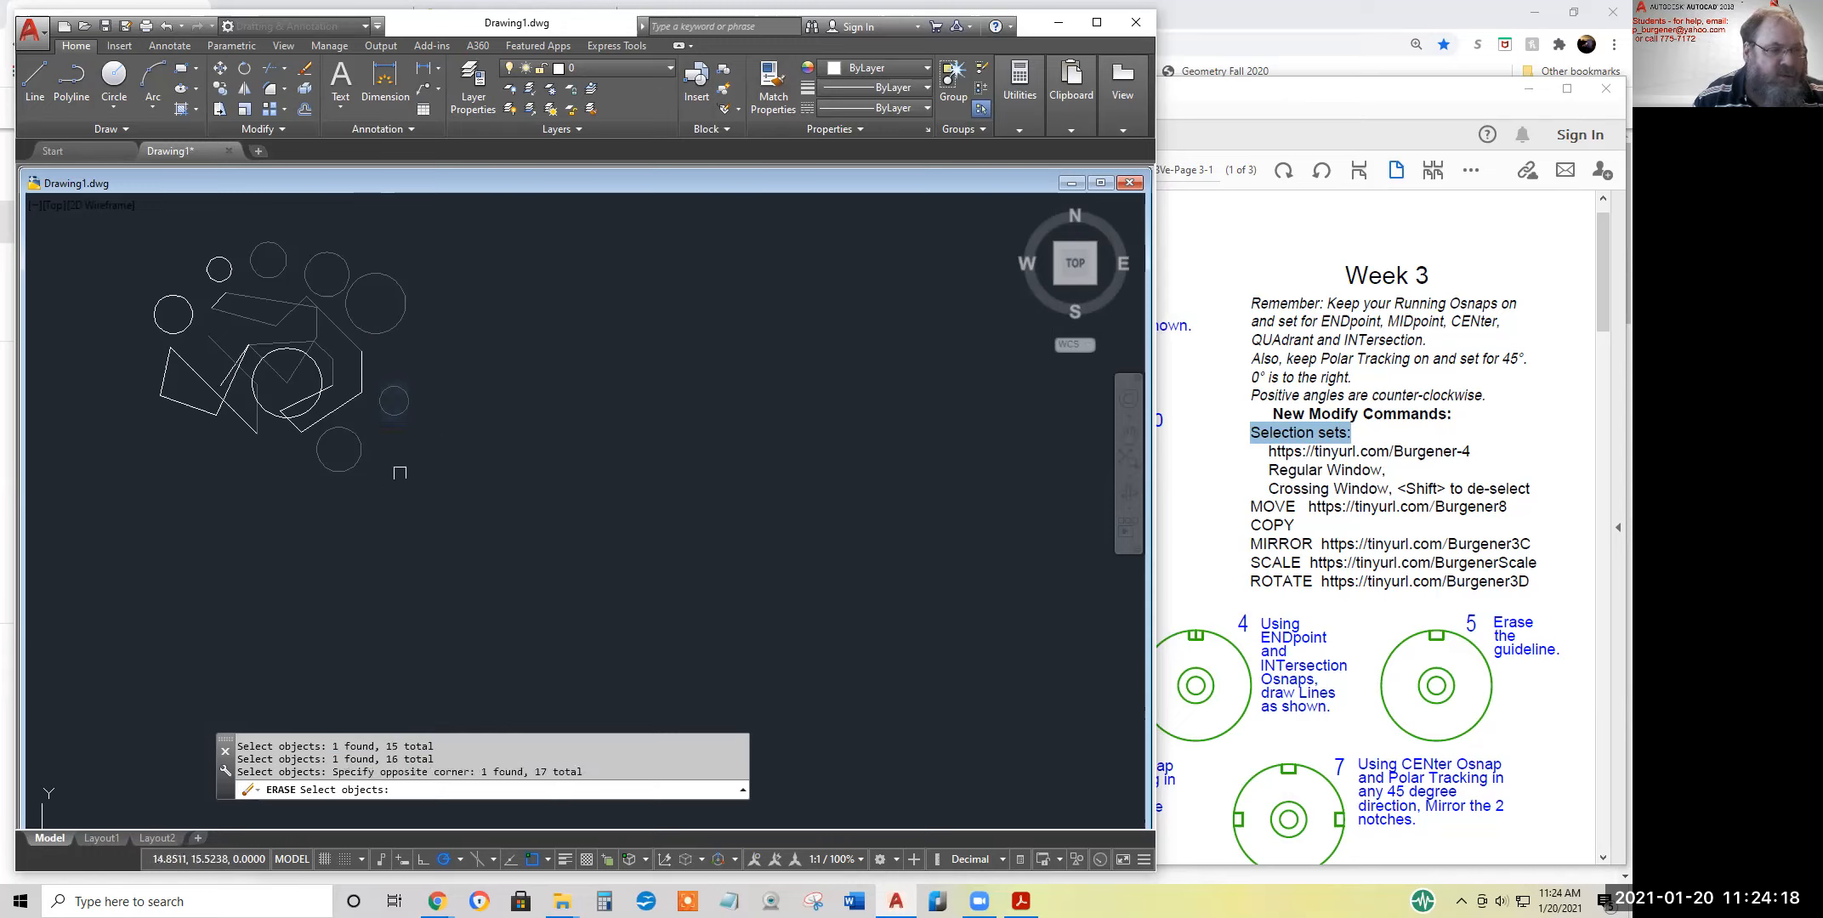
Add the two lower-left lines with a crossing window and the far-left circle by picking it
left_click(180, 419)
left_click(142, 378)
left_click(180, 332)
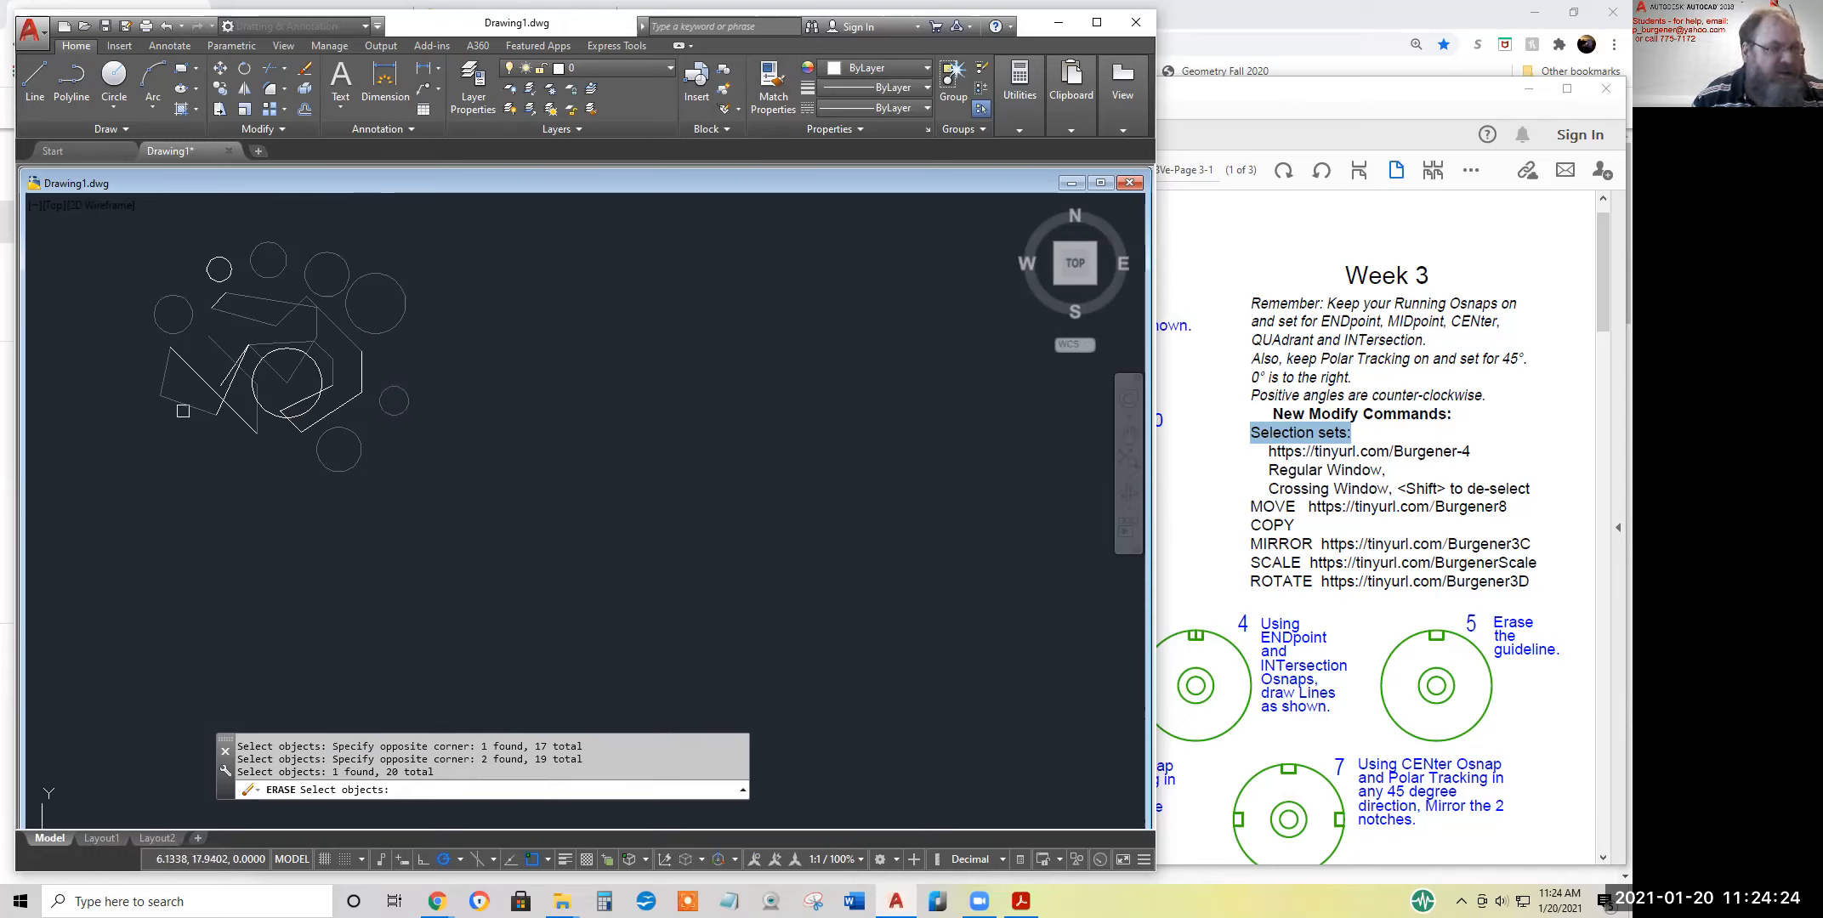
Deselect the two lower-left lines with a crossing window and the far-left circle by picking it
left_click(181, 438, "shift")
left_click(87, 346, "shift")
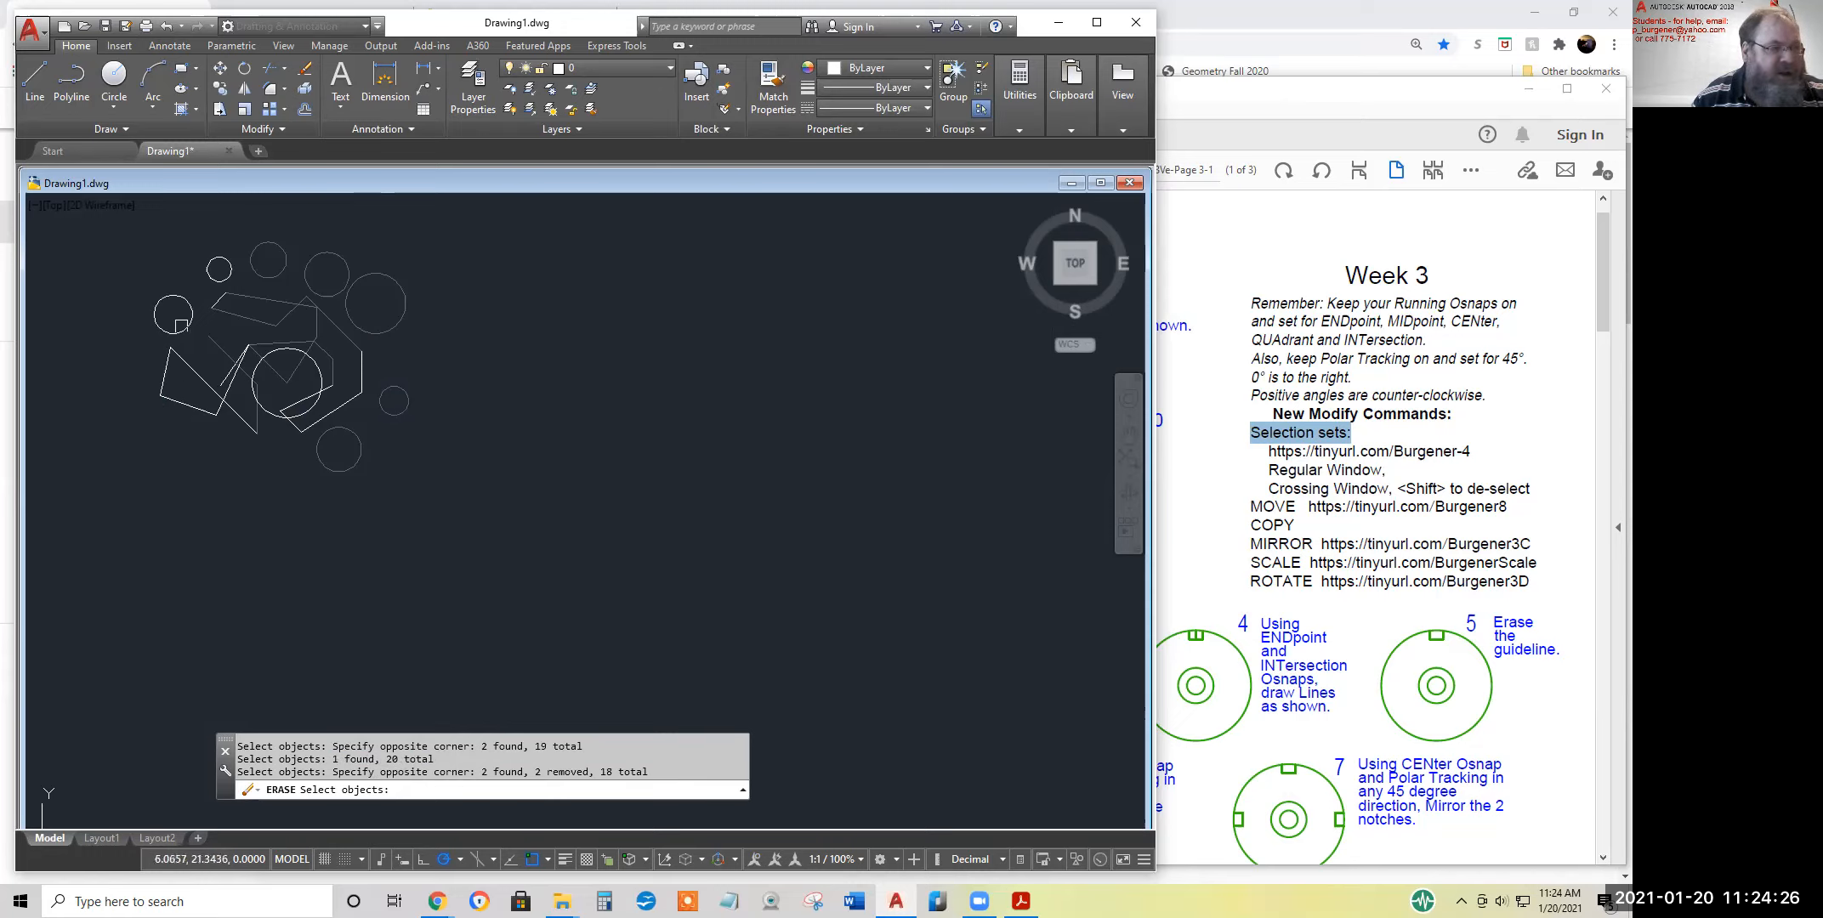
left_click(182, 327, "shift")
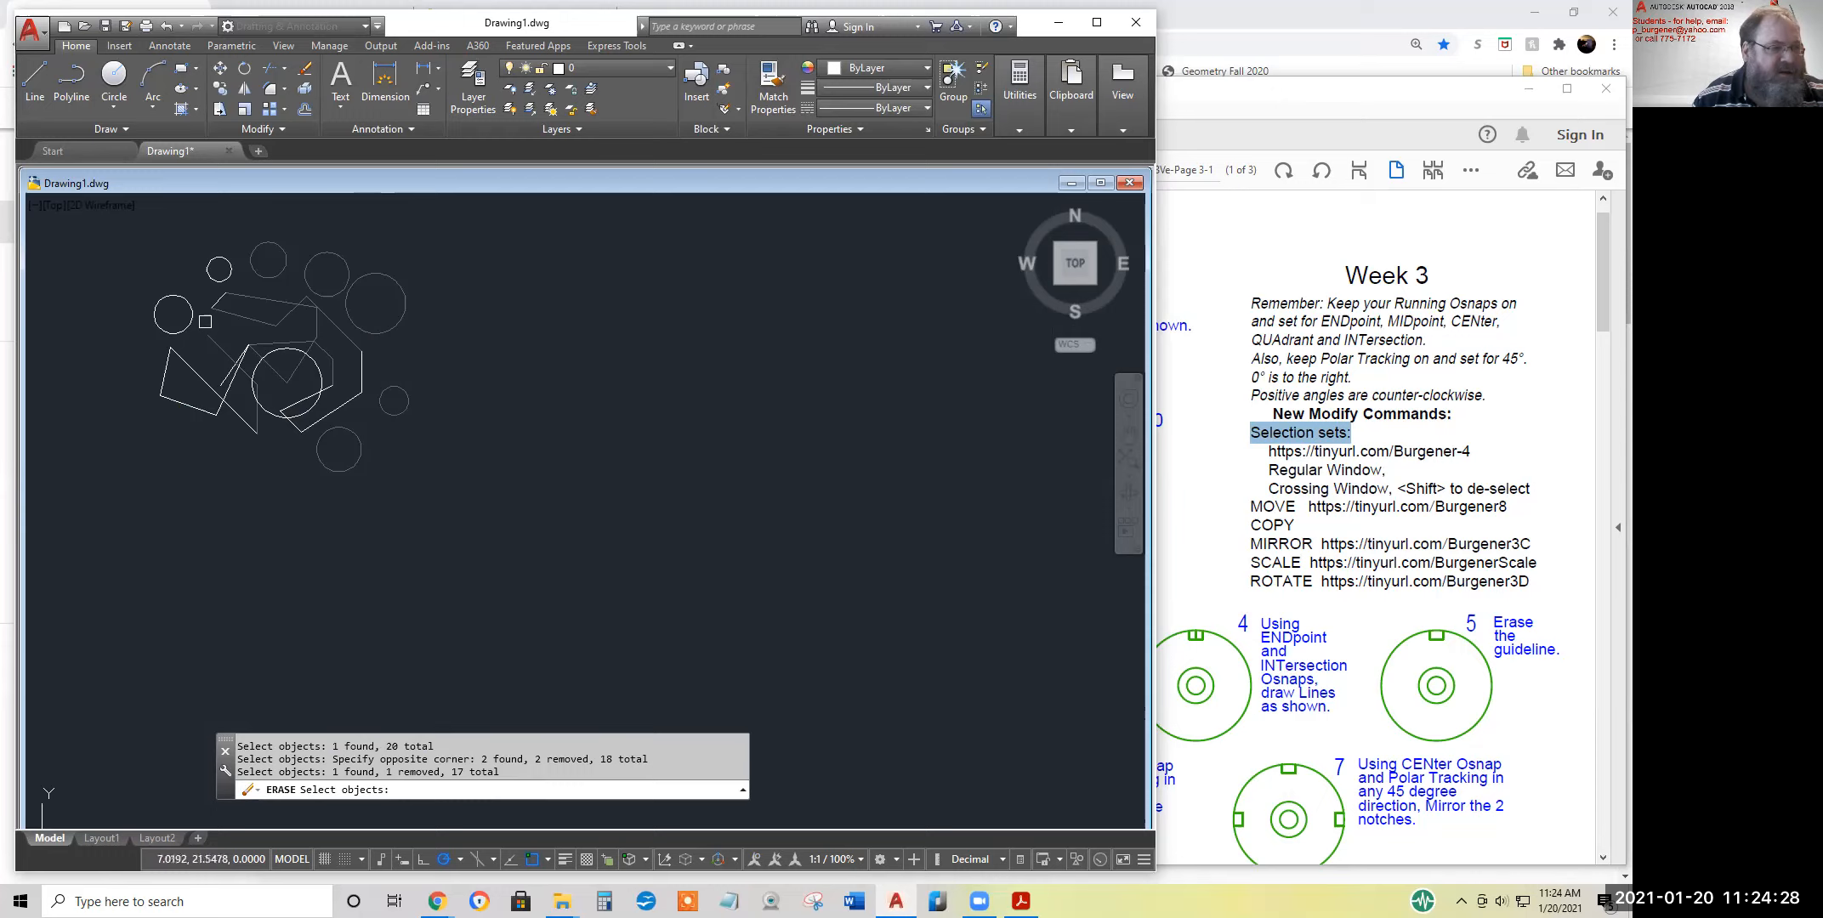
Finish the erase after deselecting the short crossing lines beside the central circle with a regular window, and undo that erase
left_click(202, 319, "shift")
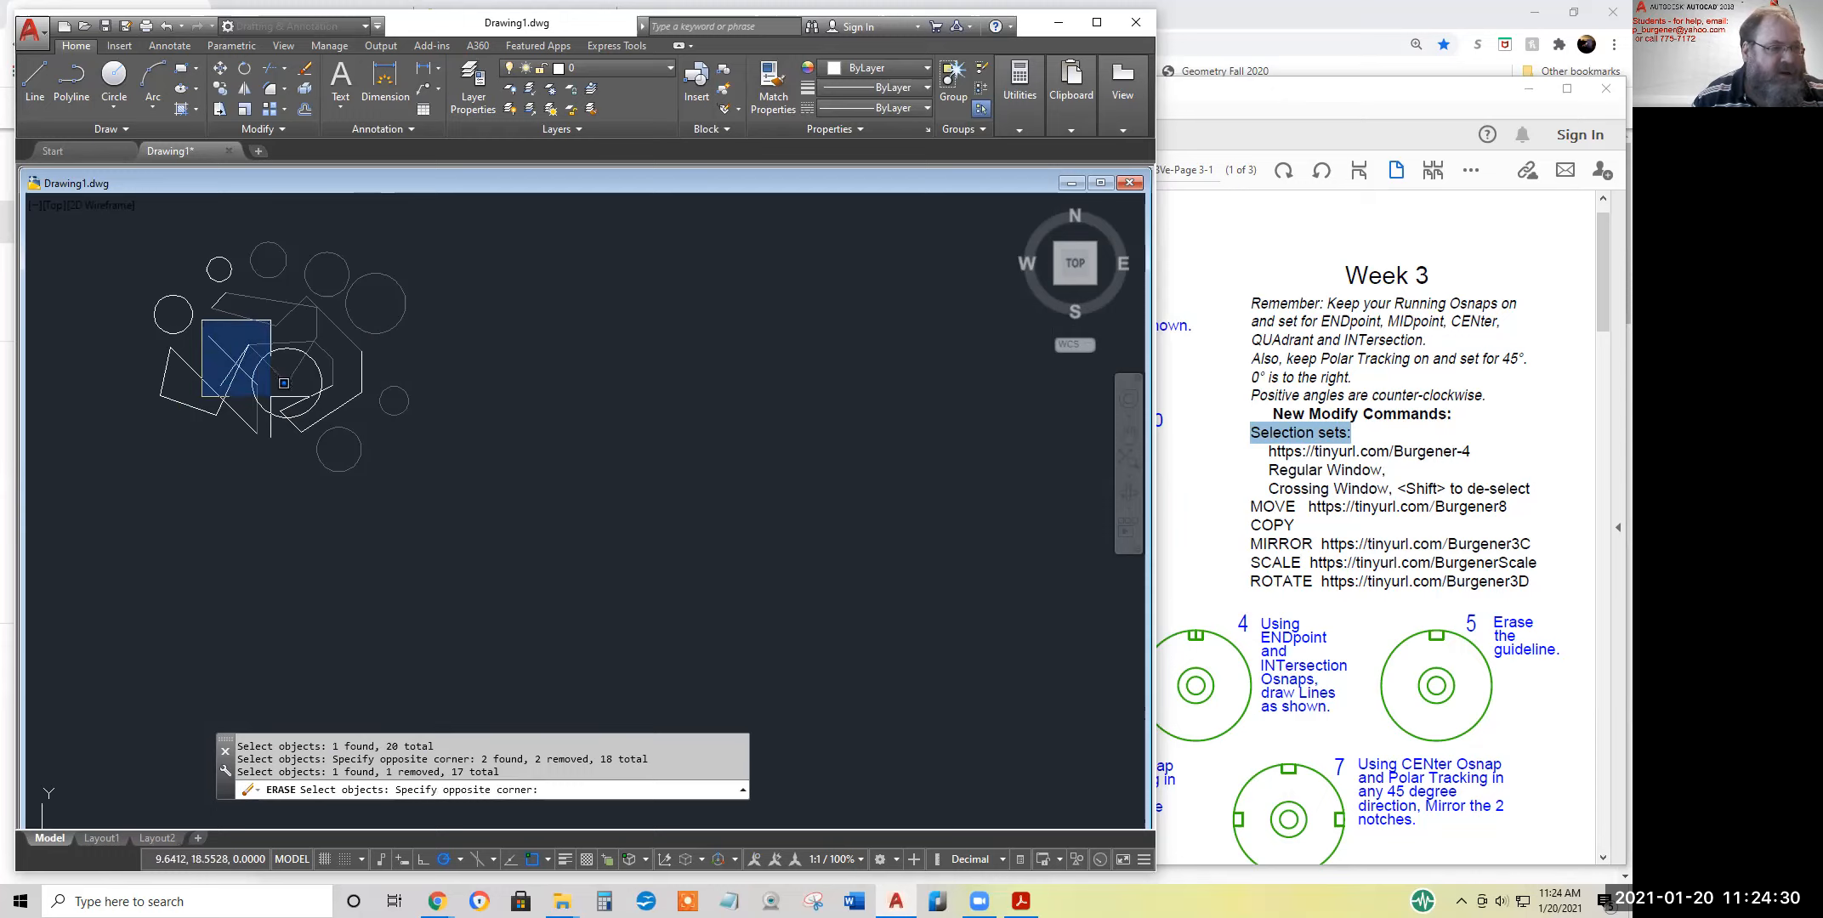
left_click(272, 396, "shift")
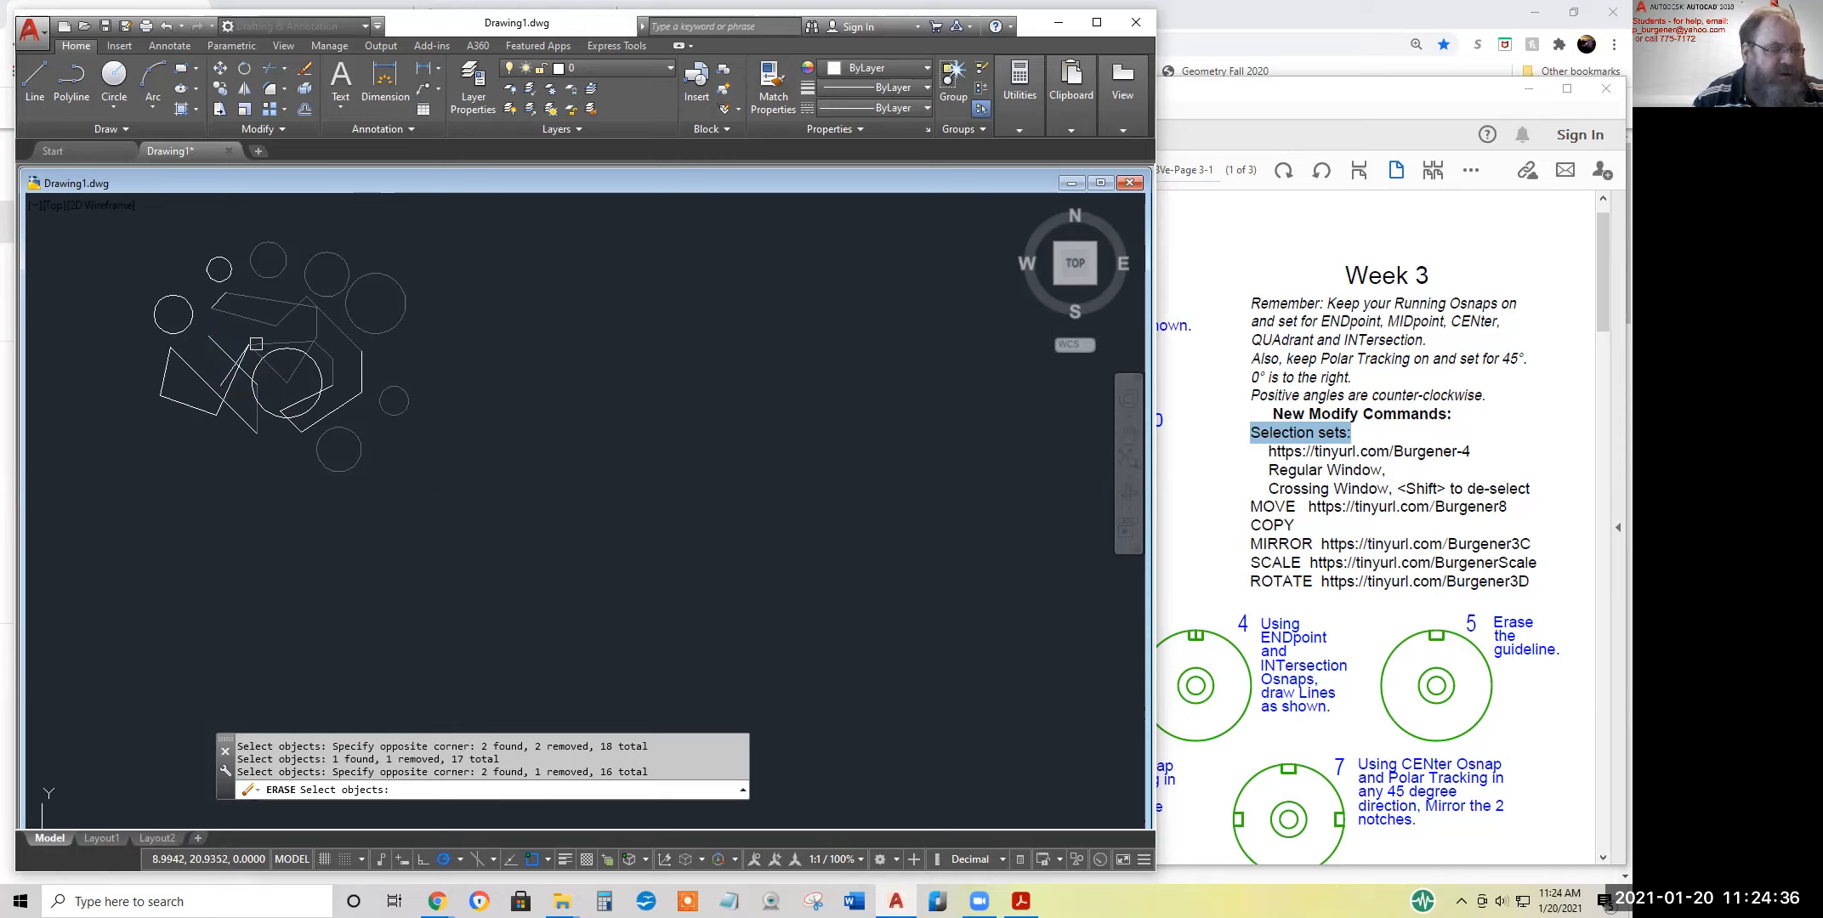
left_click_drag(649, 772, 598, 771)
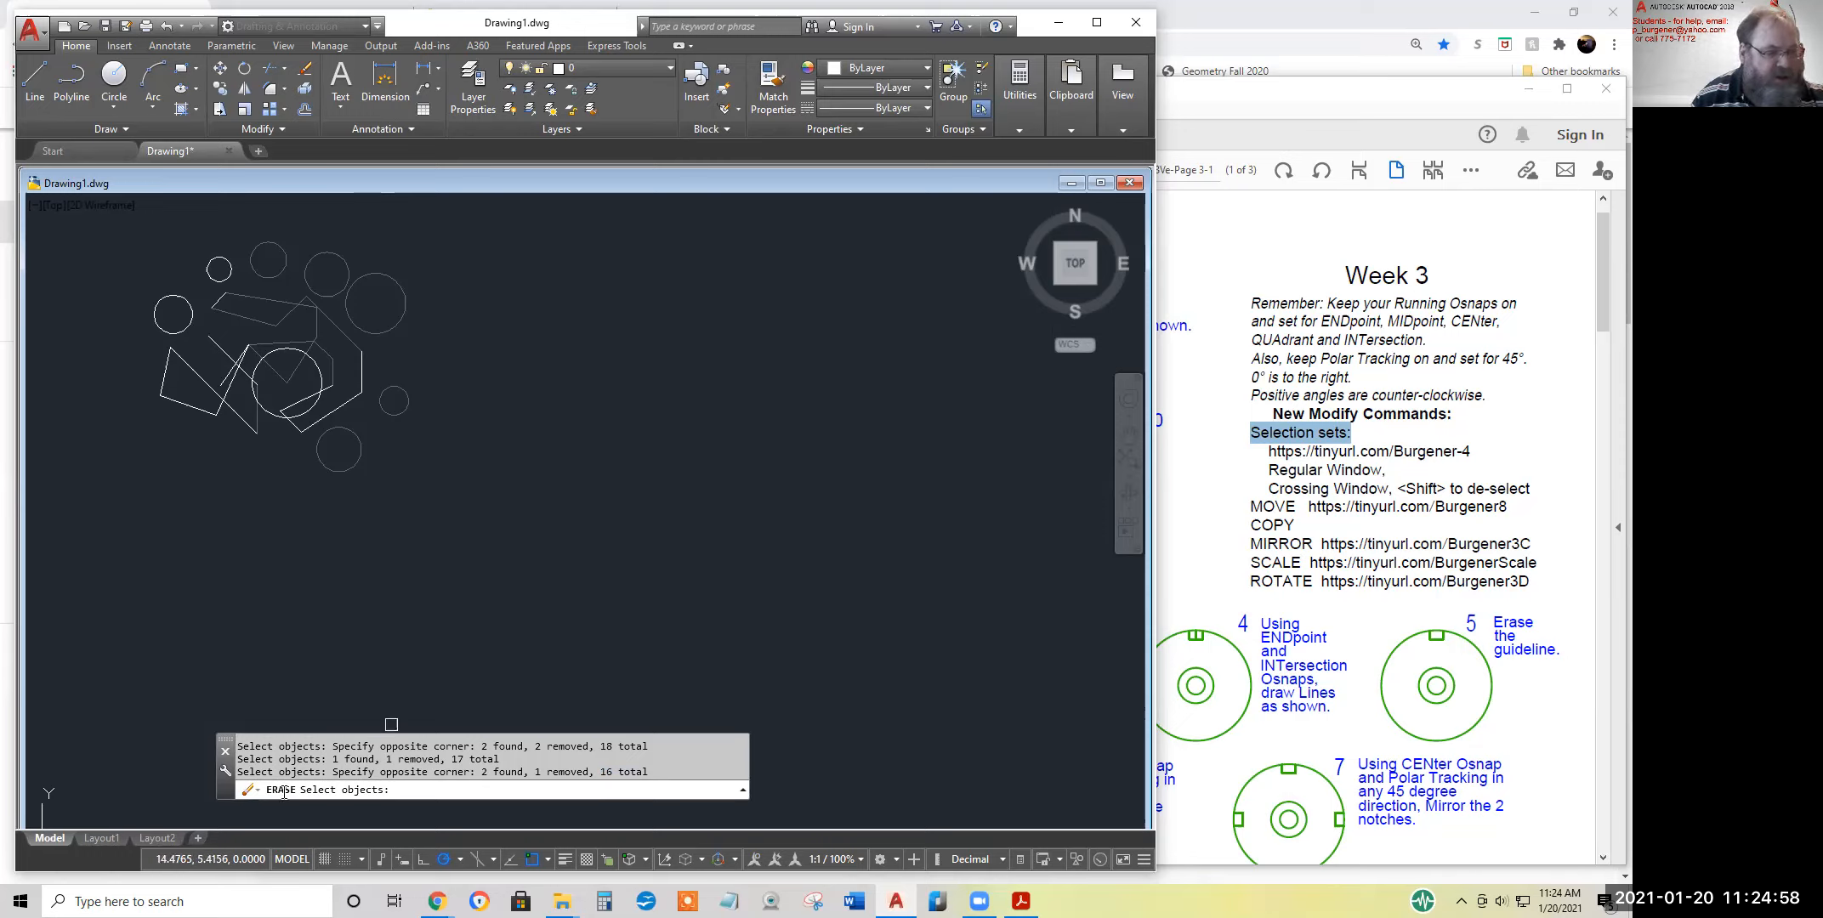
key("Return")
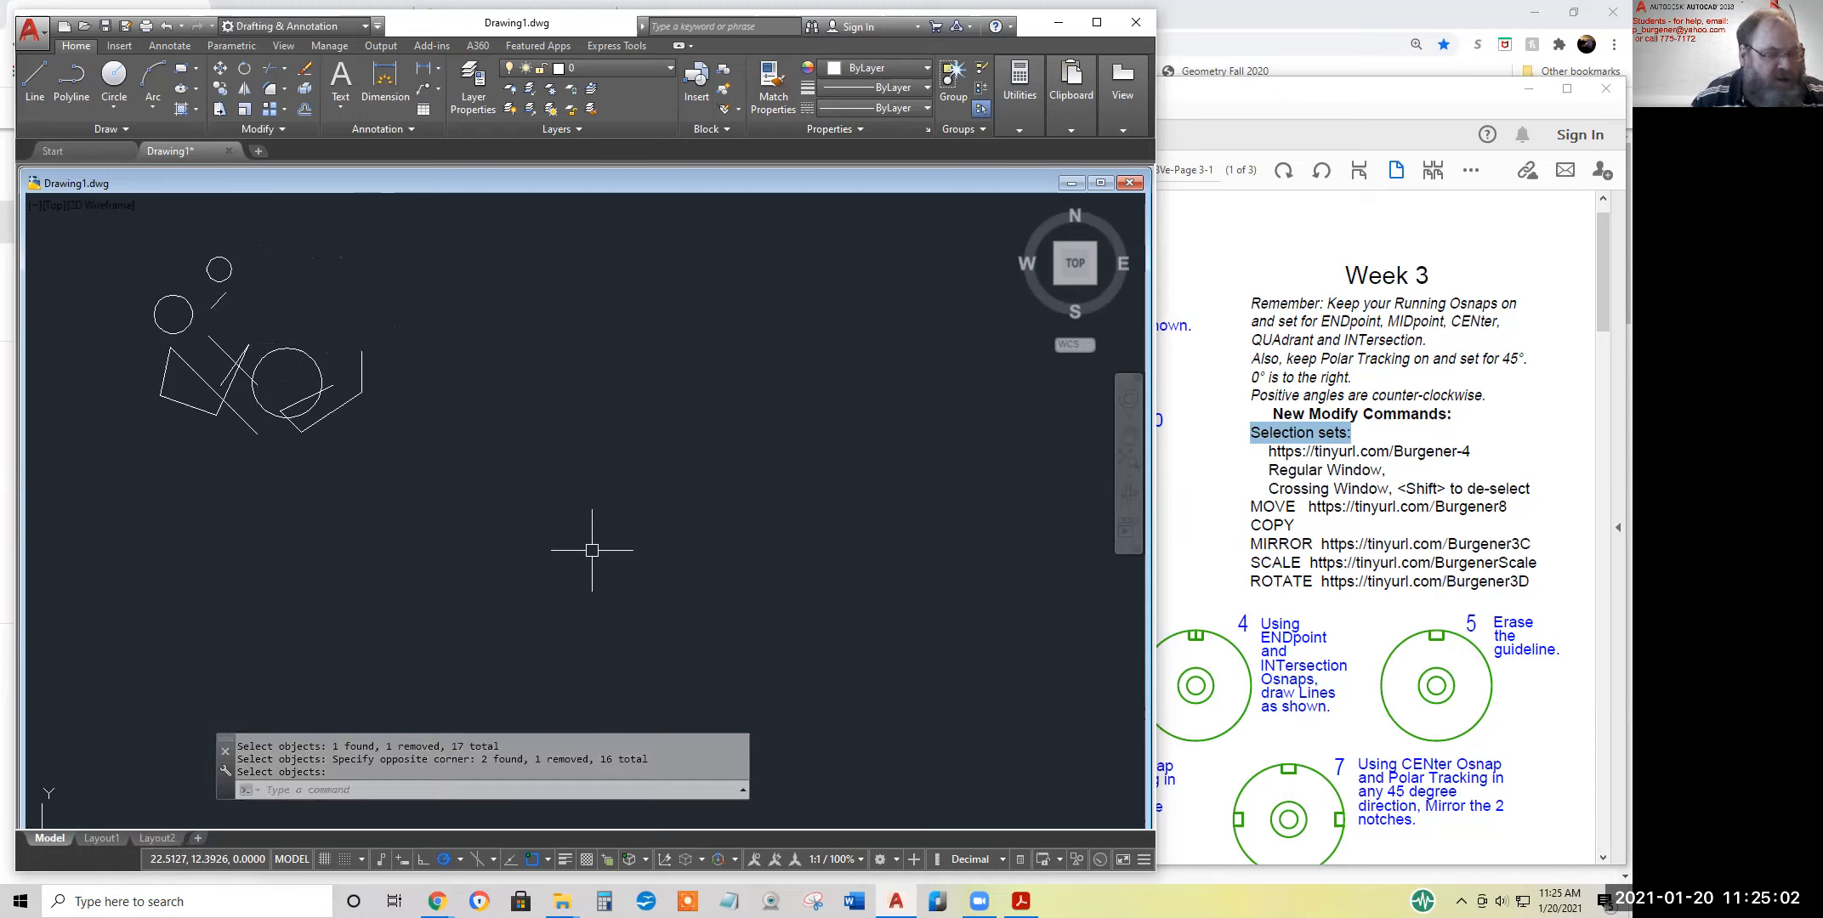
left_click(166, 26)
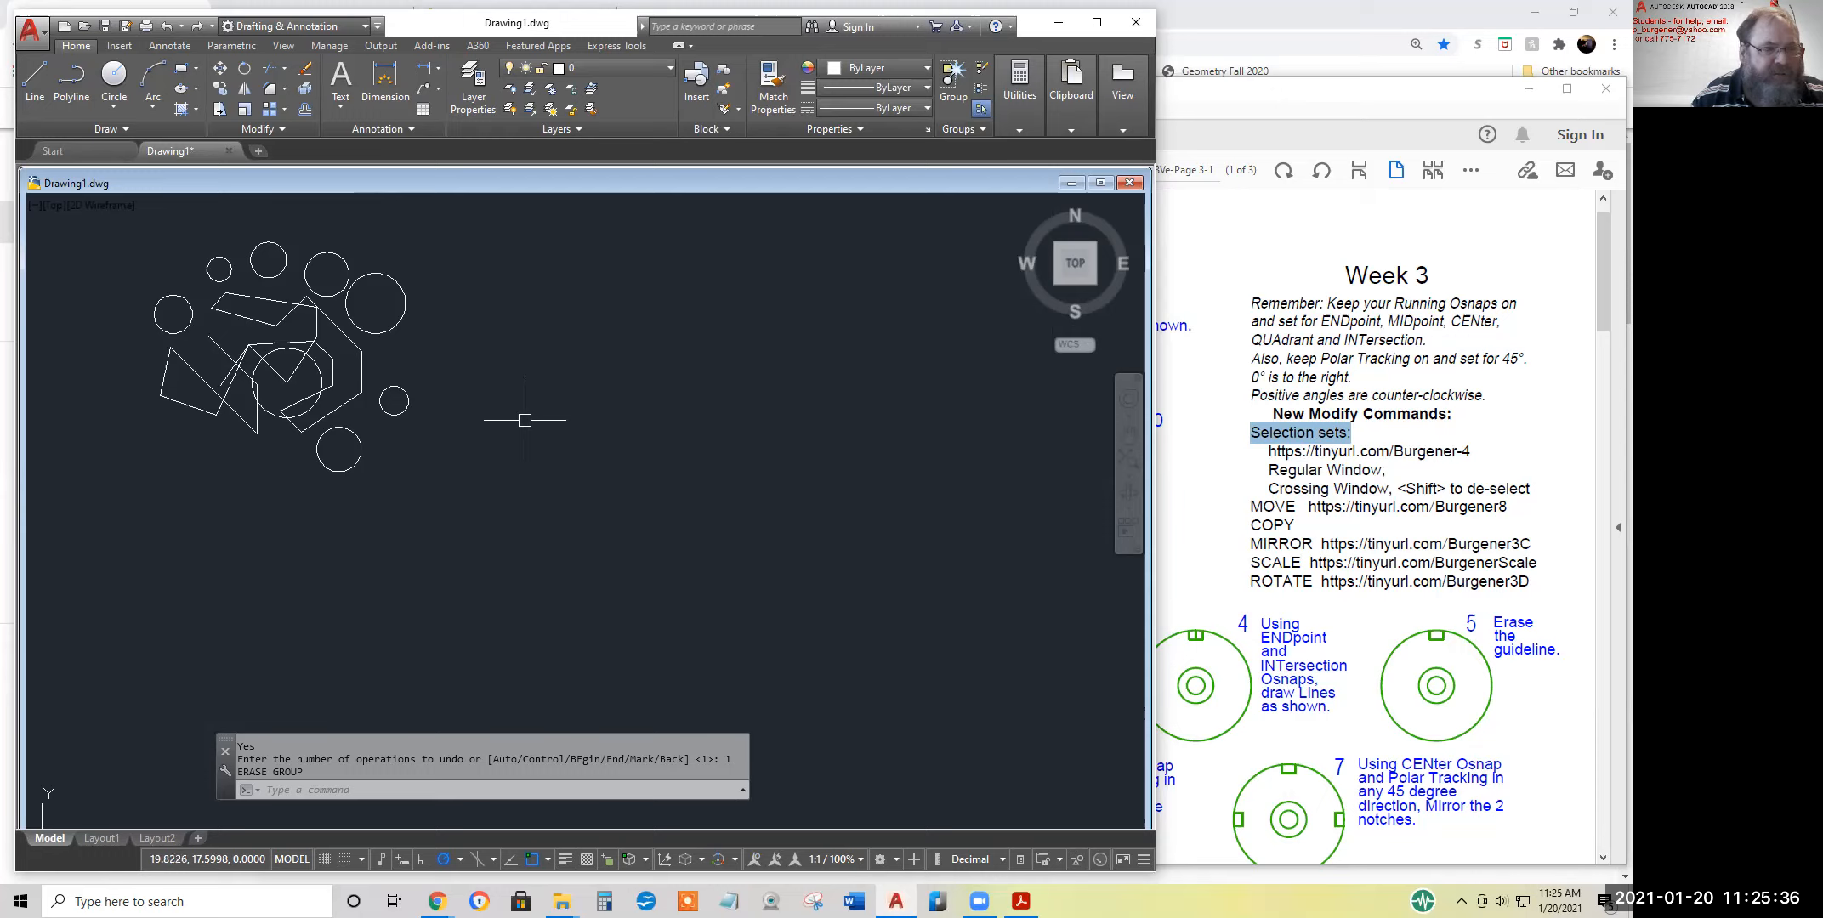
Start Erase and select the outer circles and the lower-left line with a fence running around the outside of the objects
left_click(304, 68)
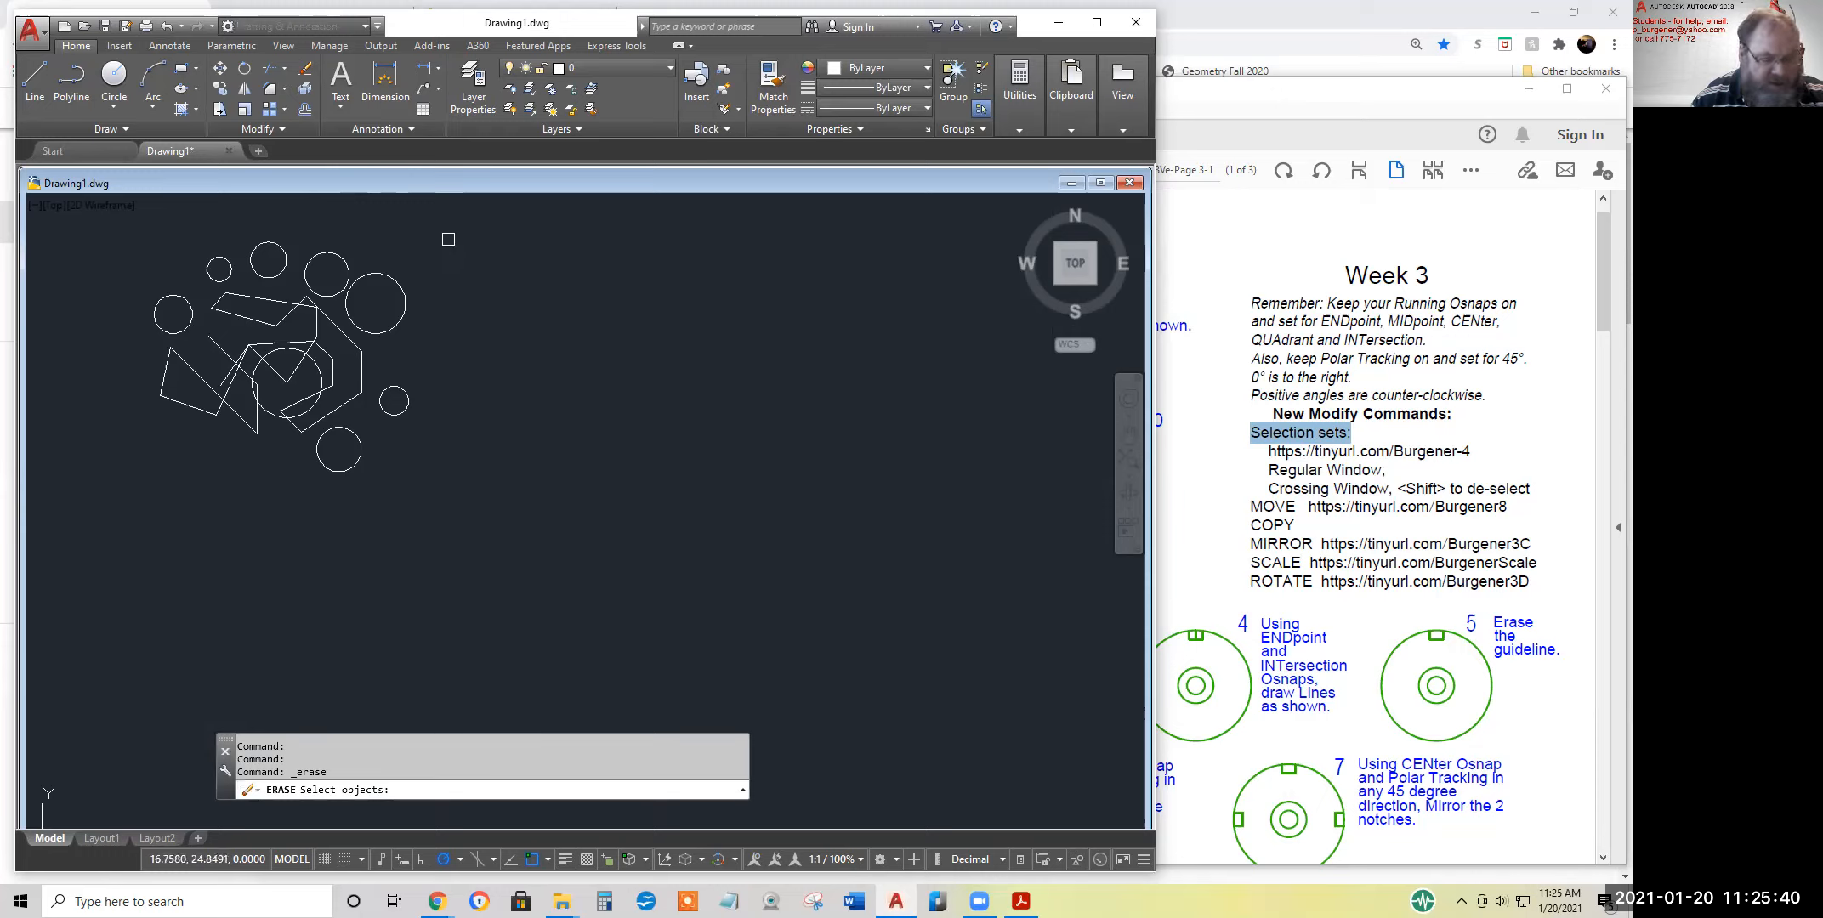
type("f")
key("Return")
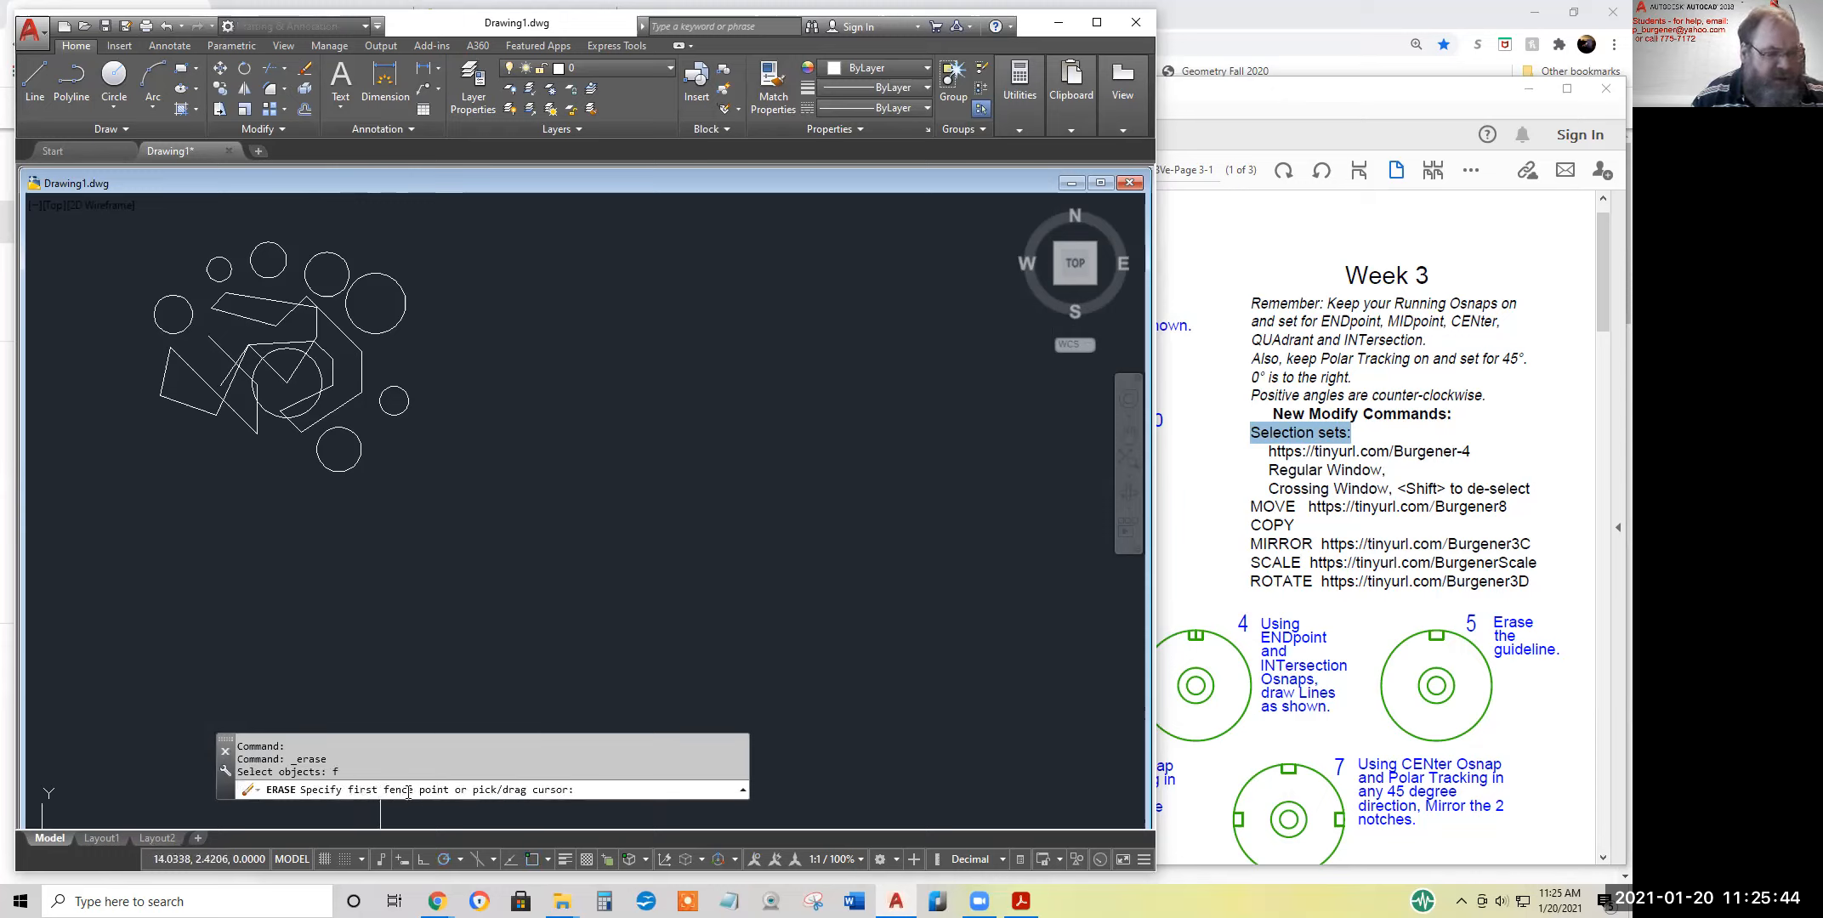
left_click(300, 226)
left_click(299, 225)
left_click(403, 340)
left_click(387, 428)
left_click(298, 473)
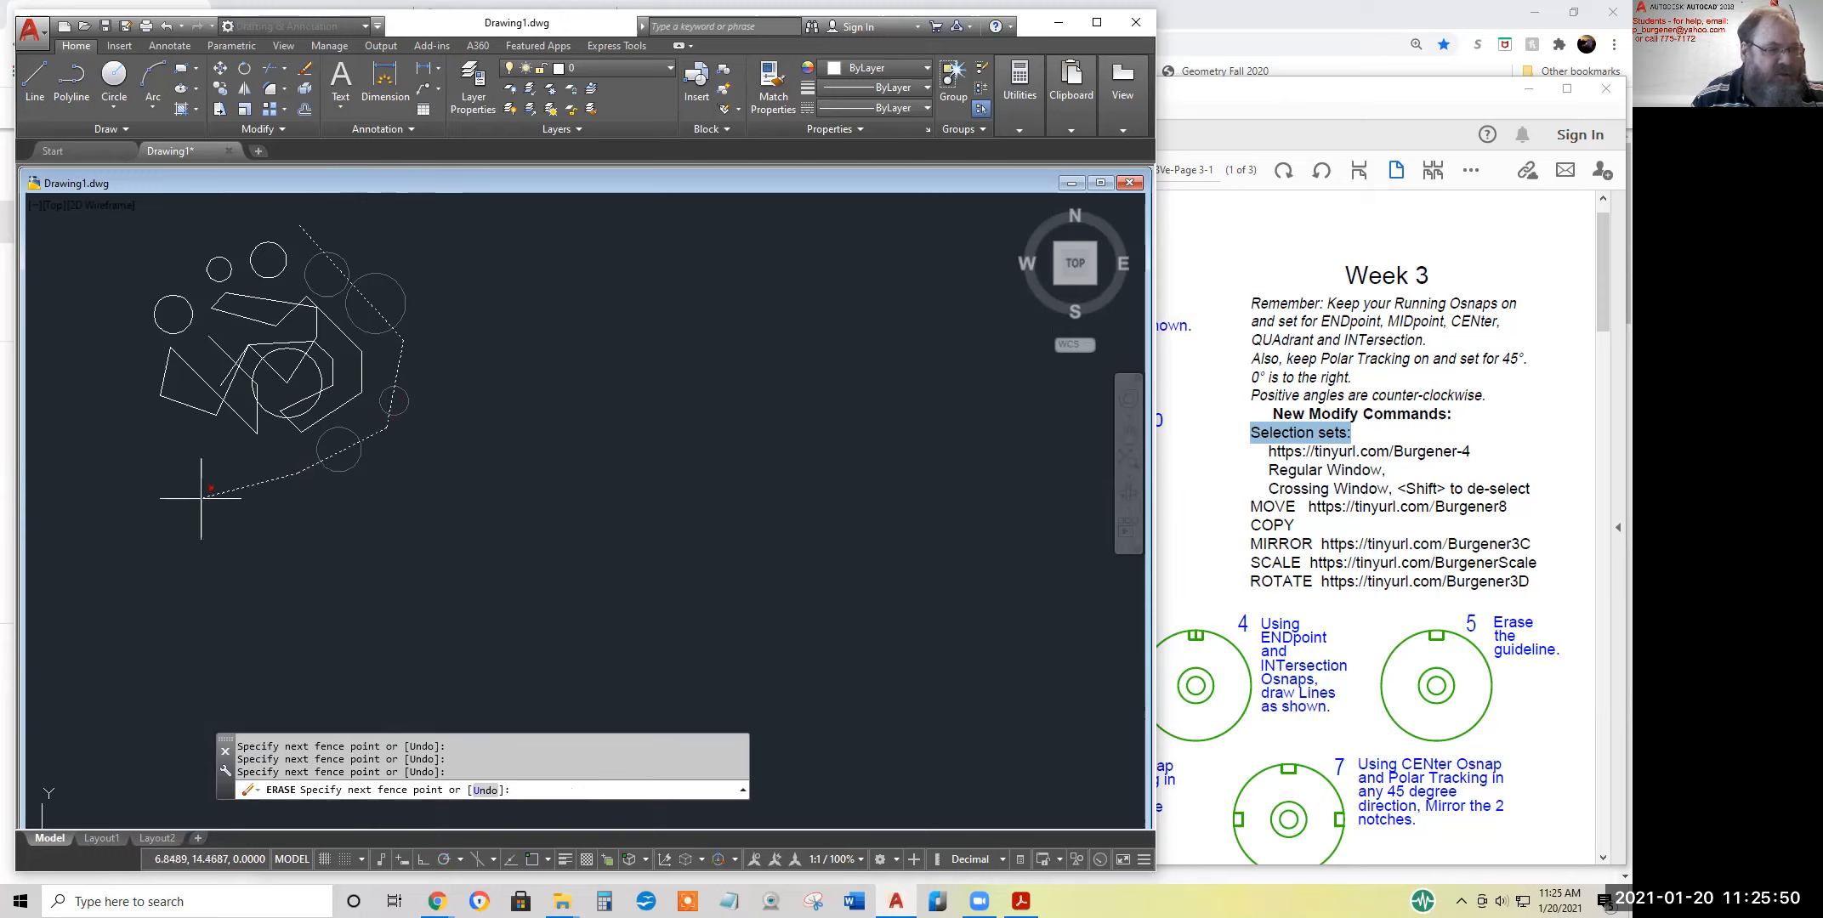
left_click(185, 438)
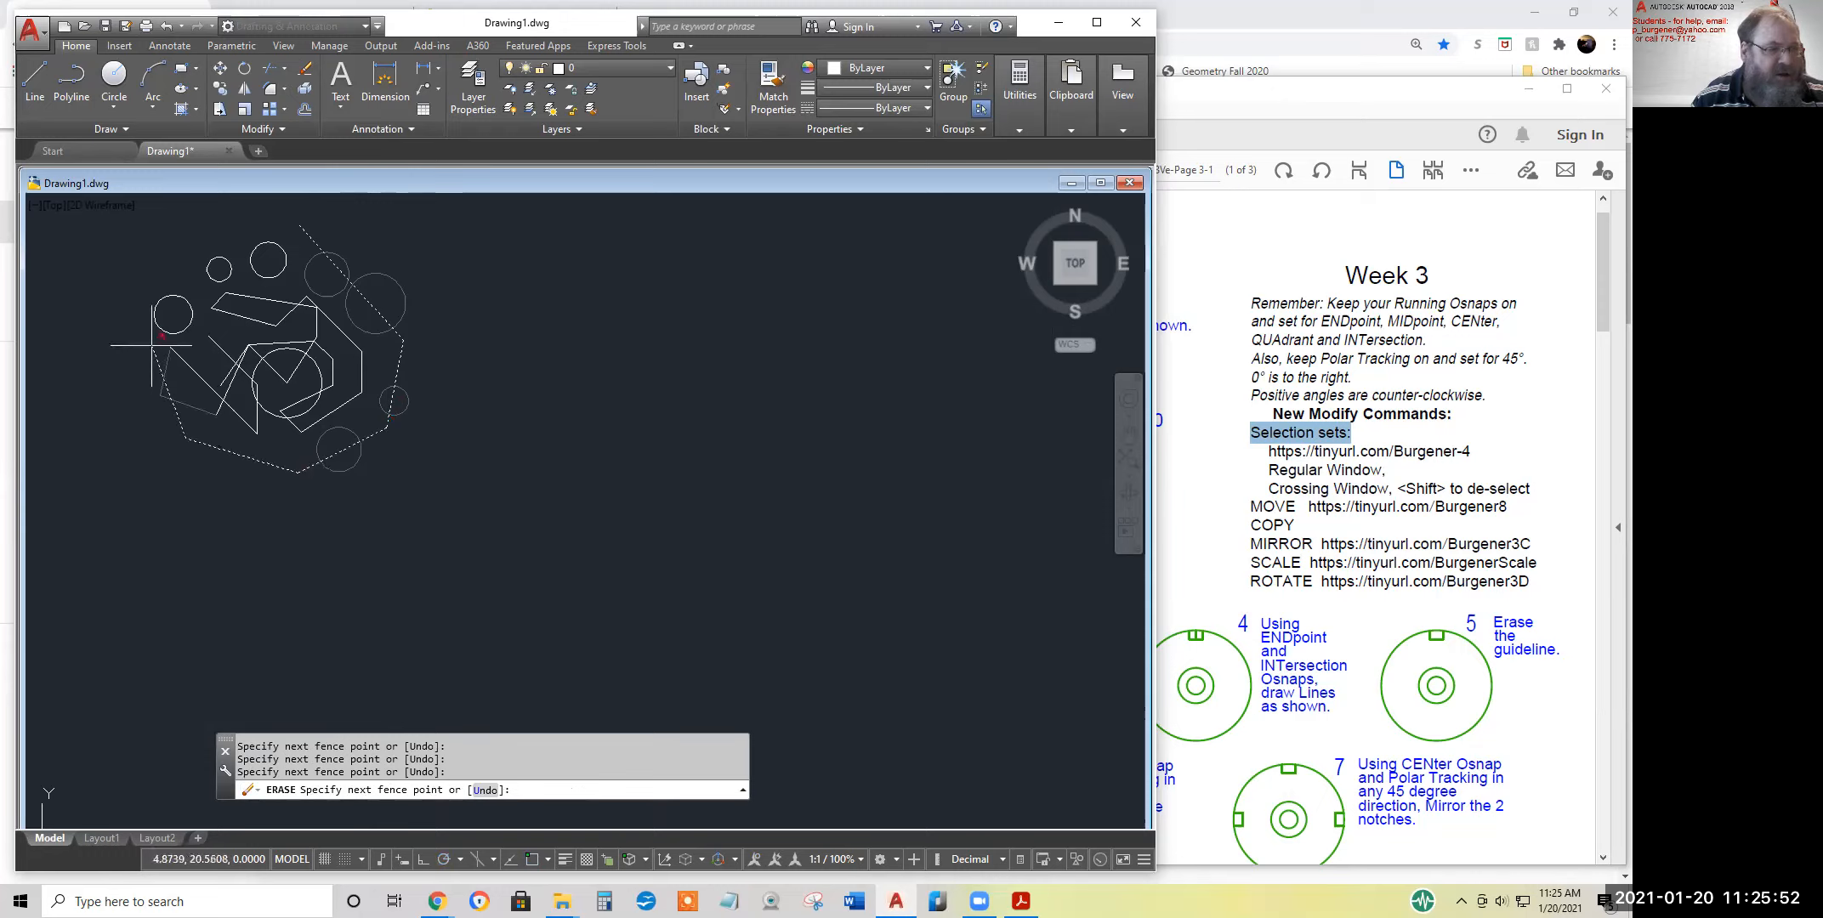
left_click(147, 328)
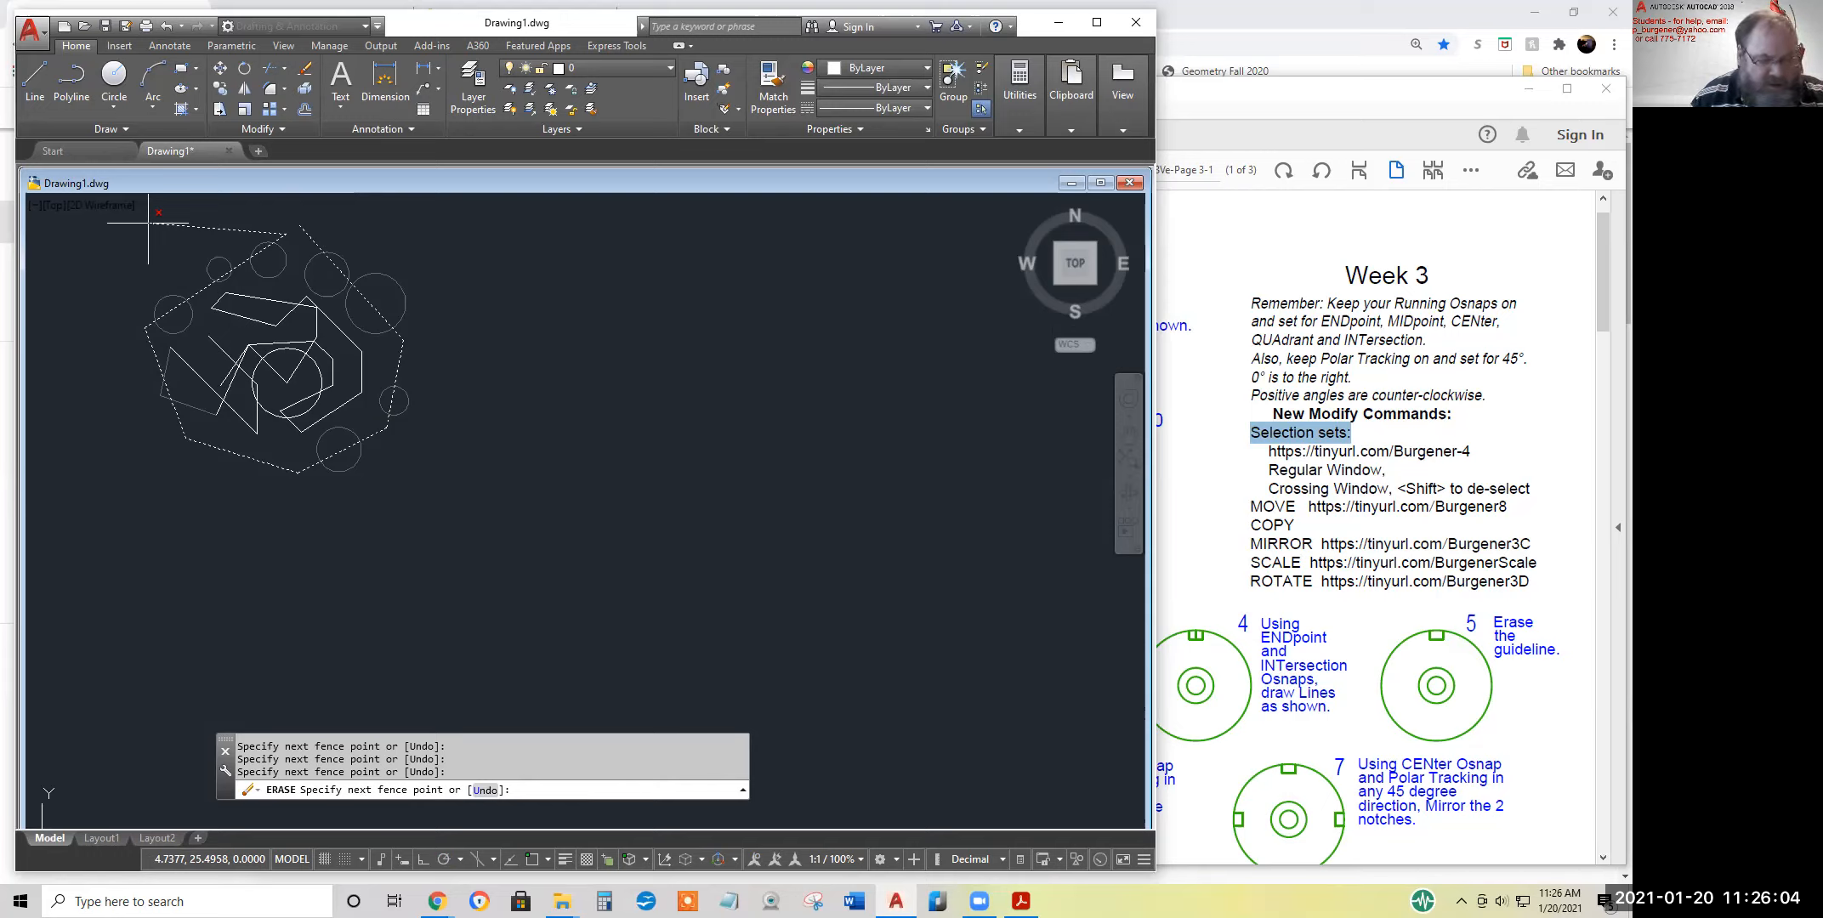
key("Return")
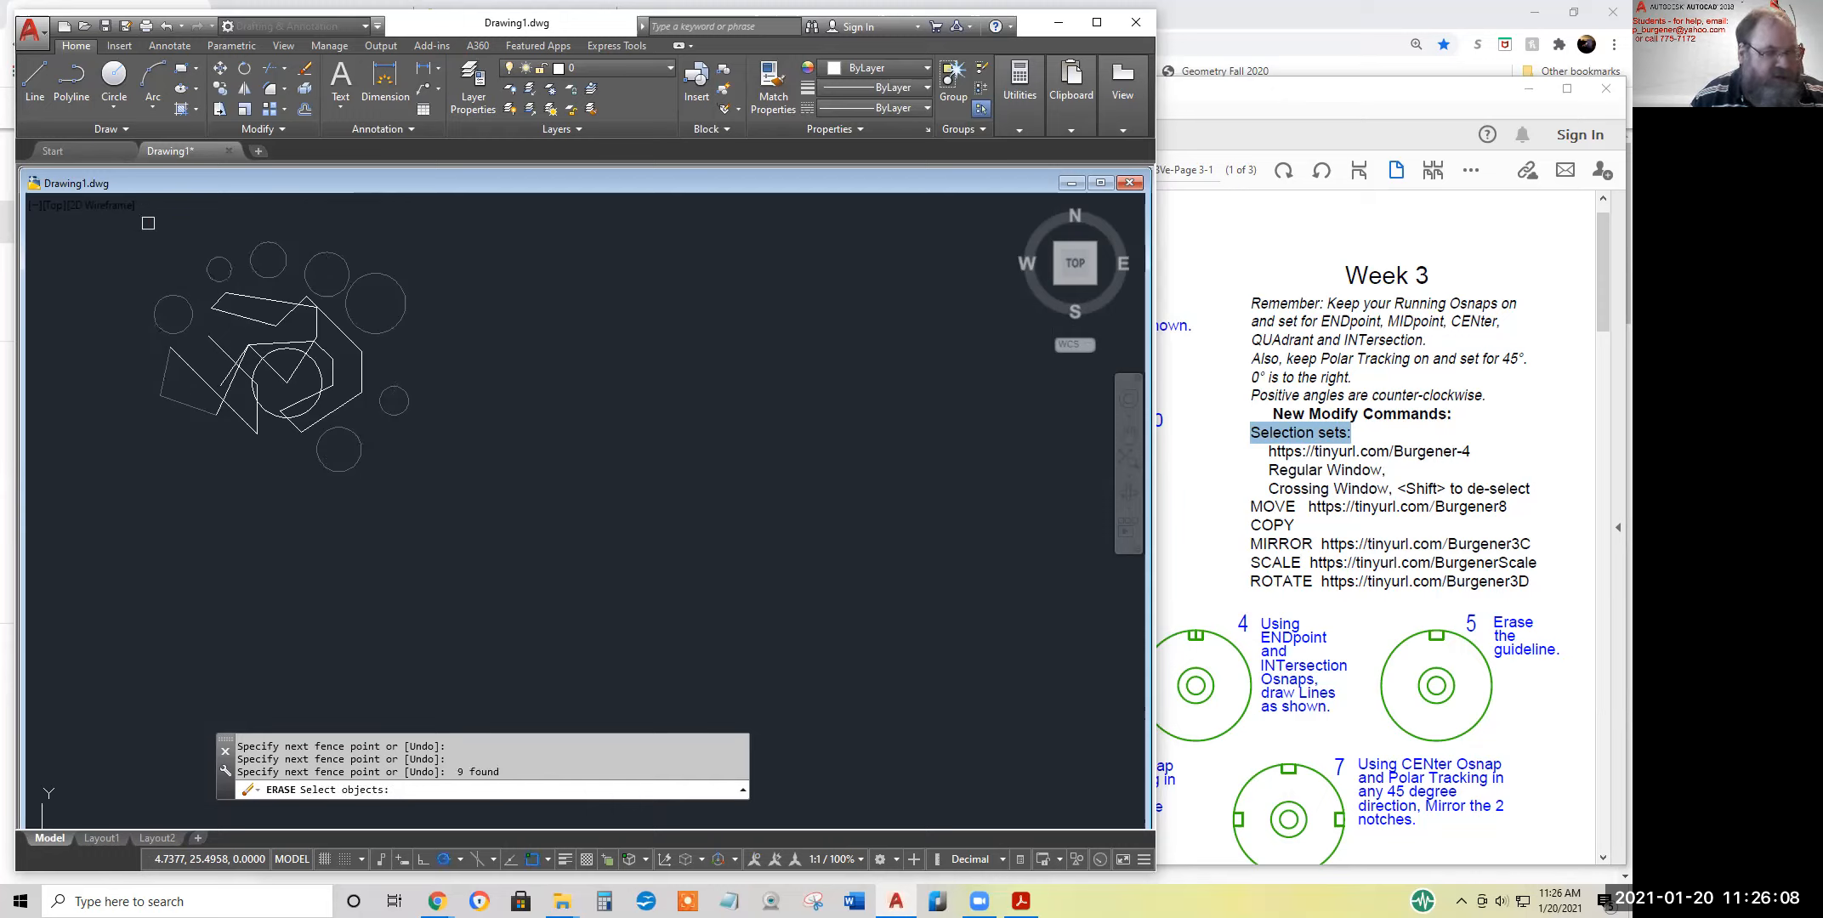
Add the two inner lines below the upper circles individually, and deselect the three upper-right circles by picking each one
left_click(299, 338)
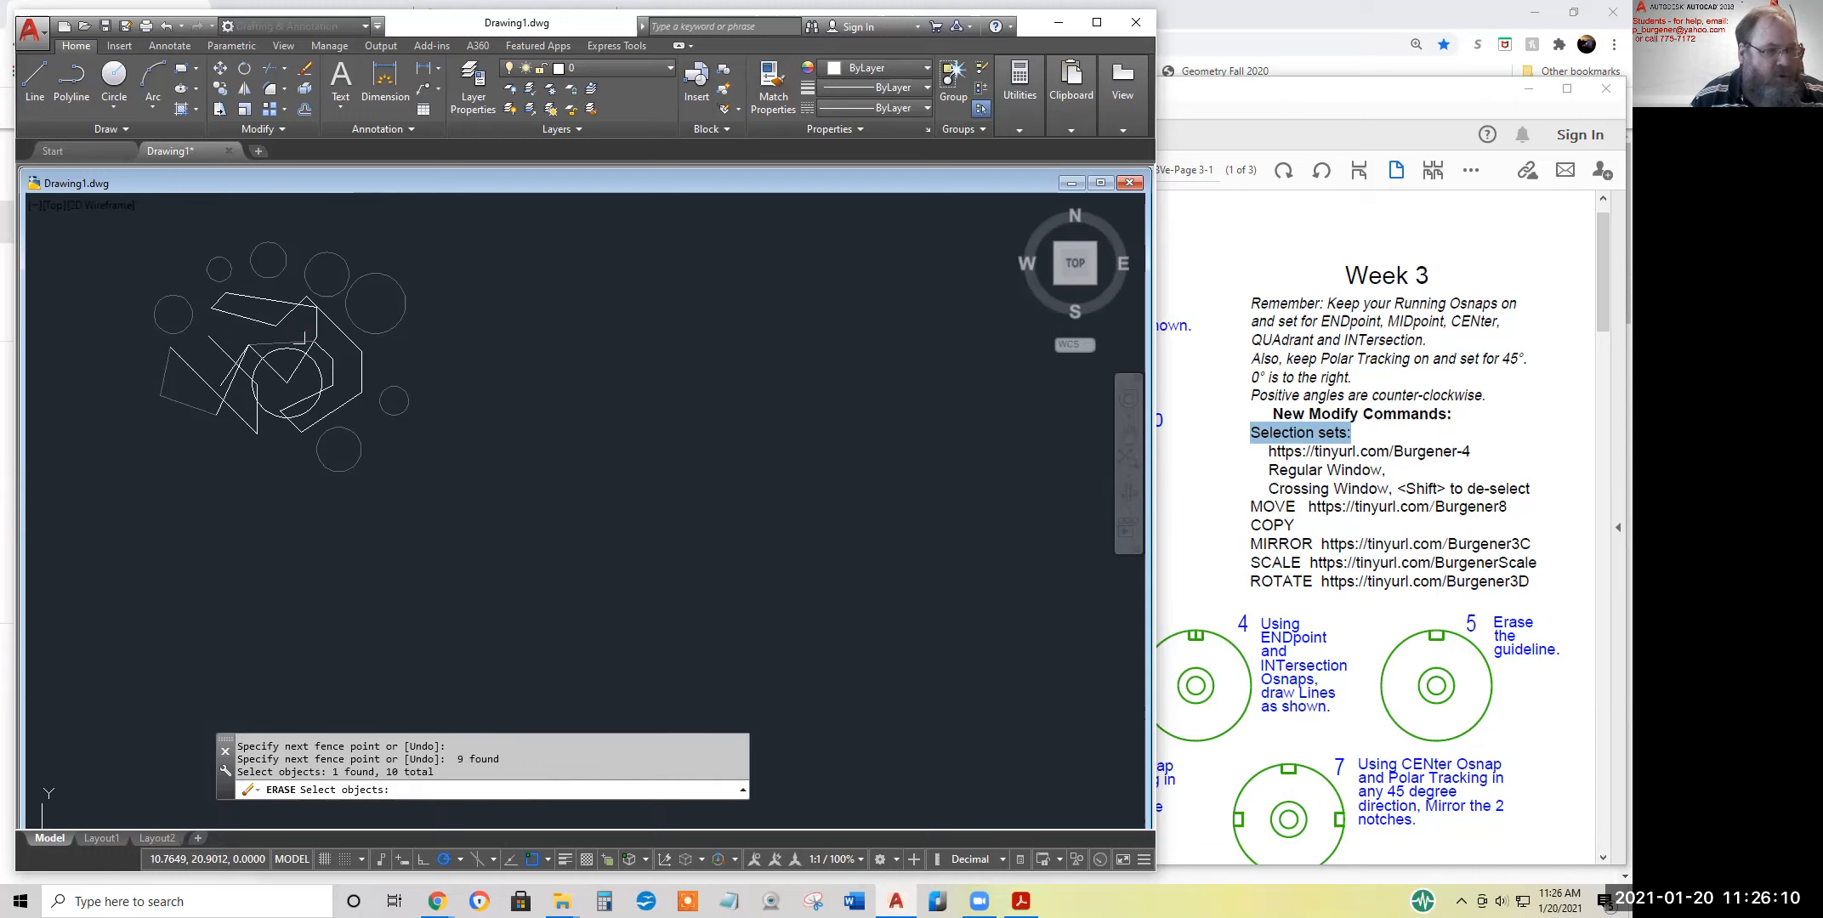
left_click(243, 319)
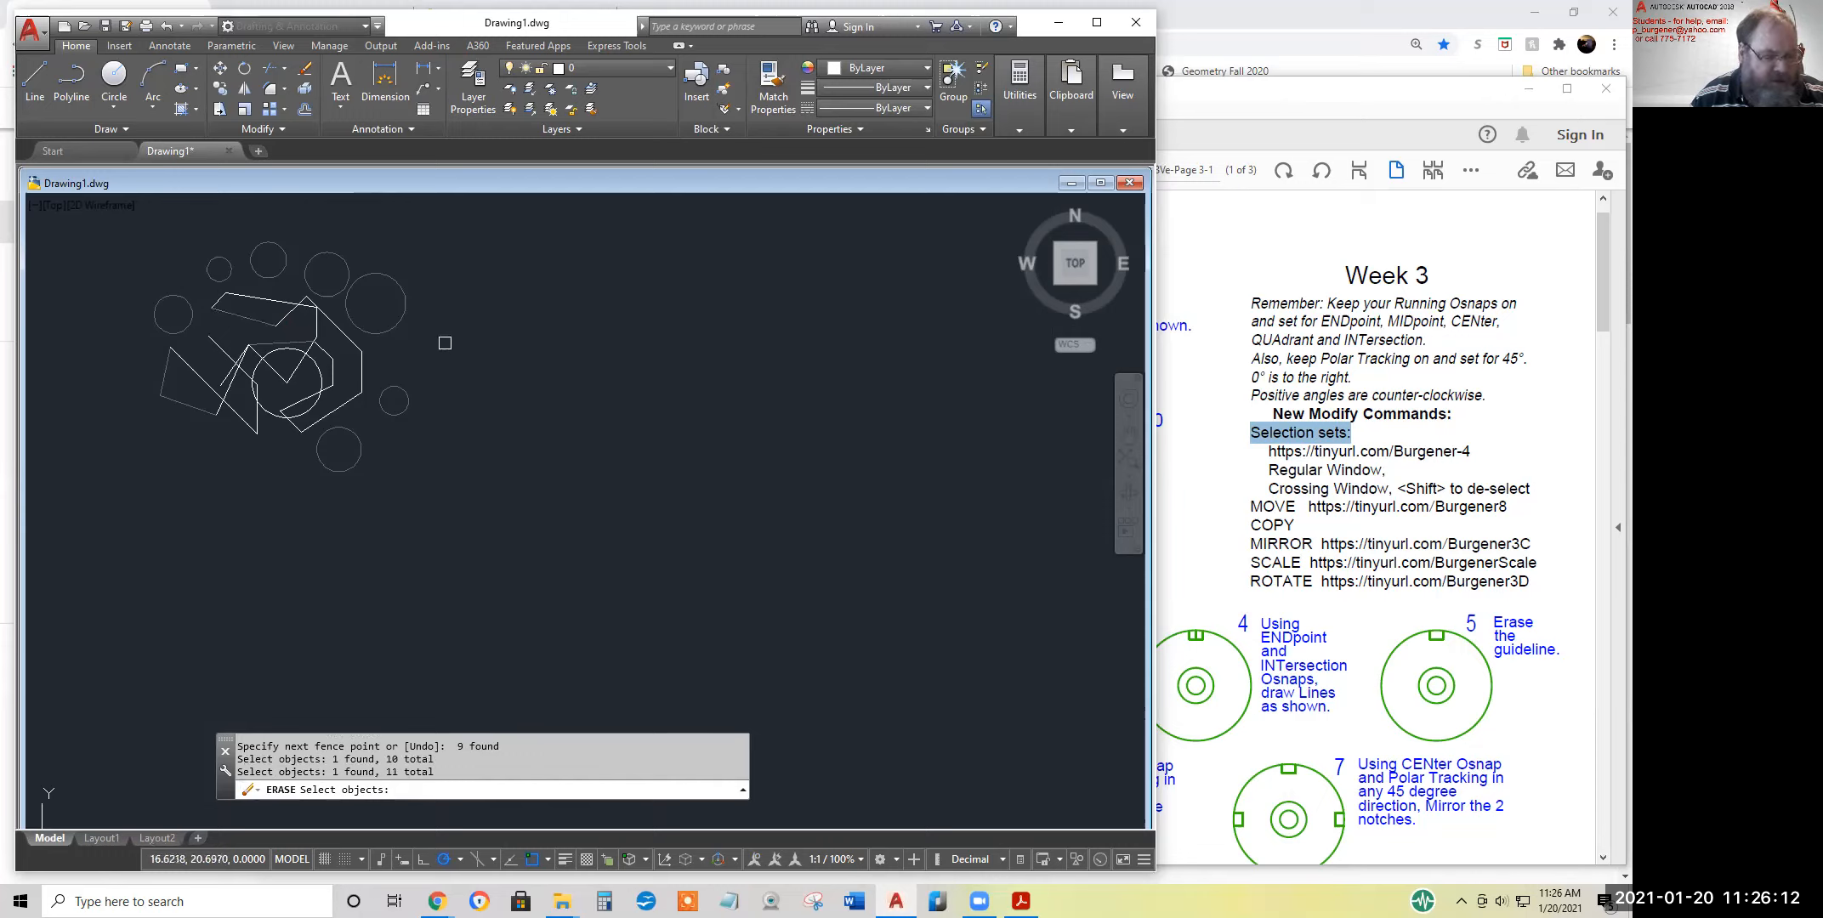
left_click(401, 318, "shift")
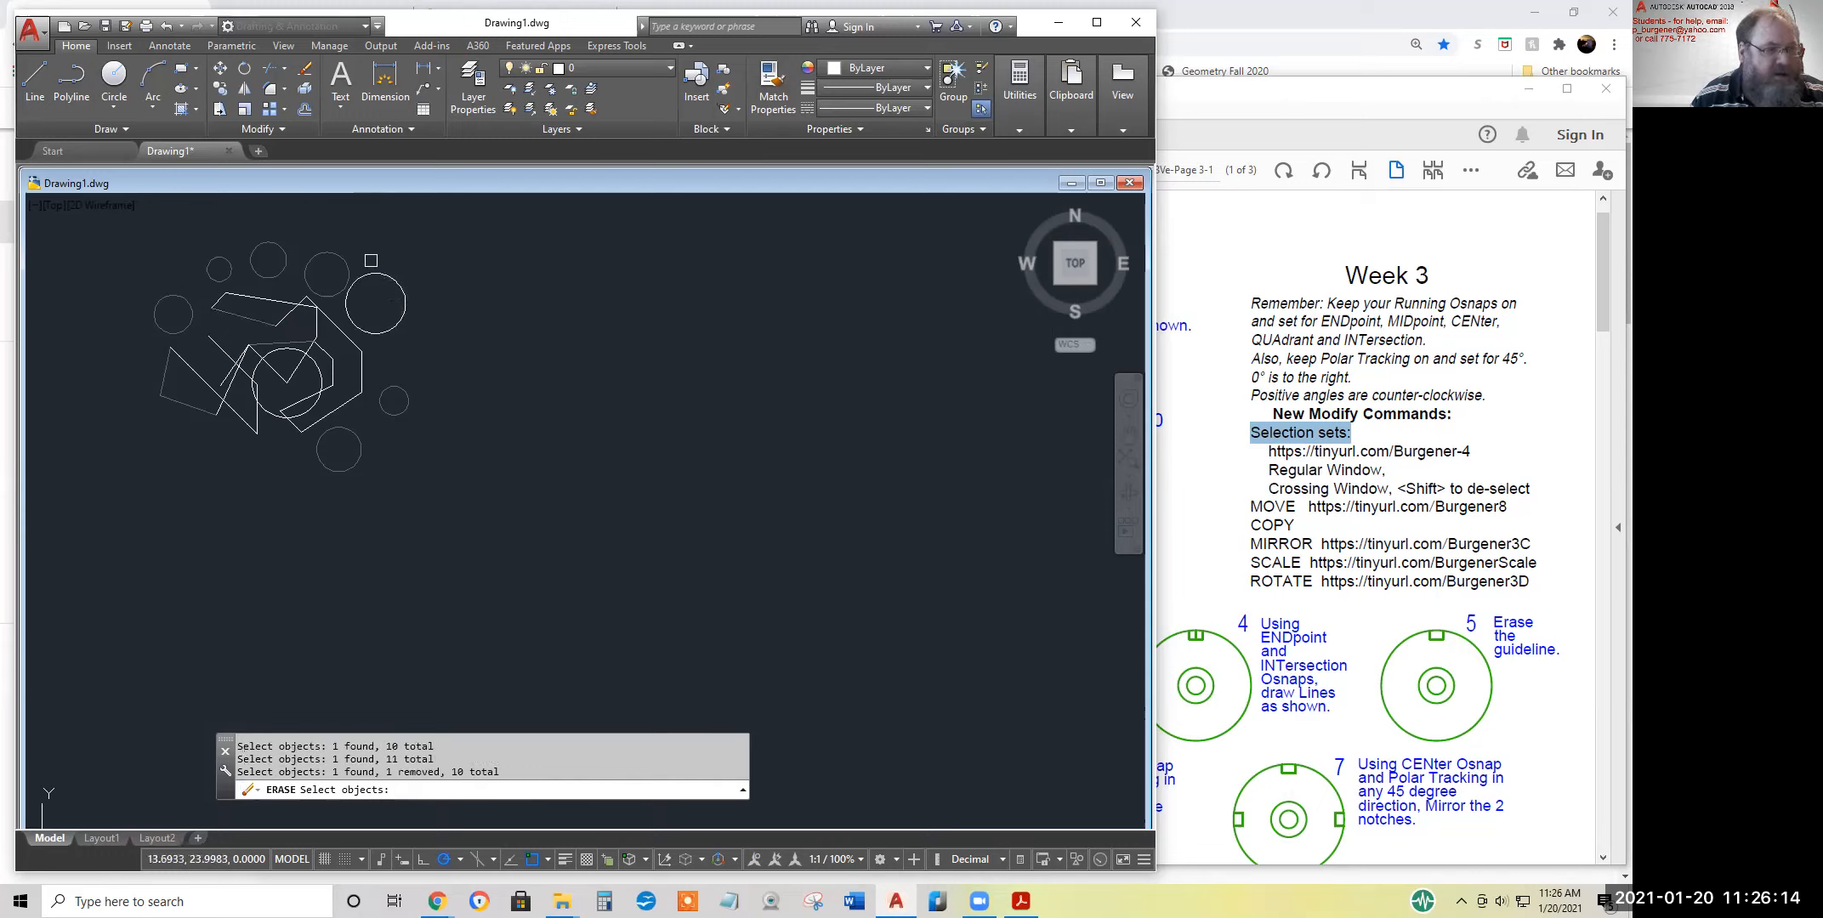
left_click(349, 261, "shift")
left_click(286, 255, "shift")
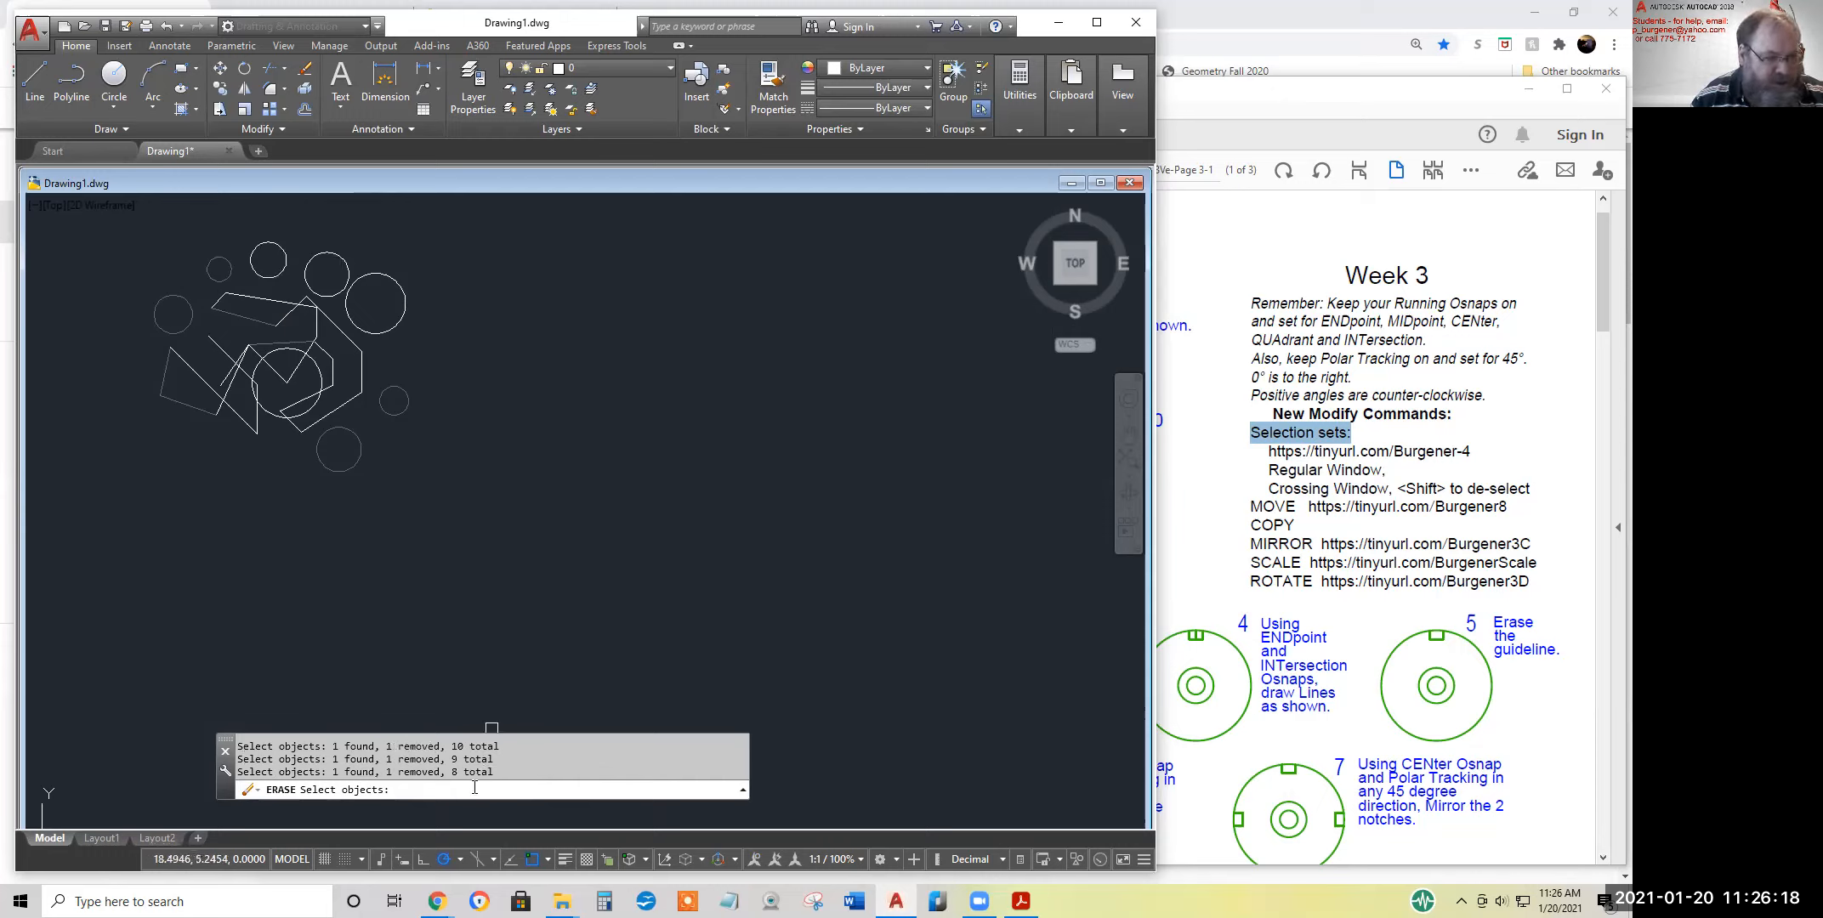
Finish erasing the fence-based selection set and undo that erase
left_click_drag(496, 772, 455, 772)
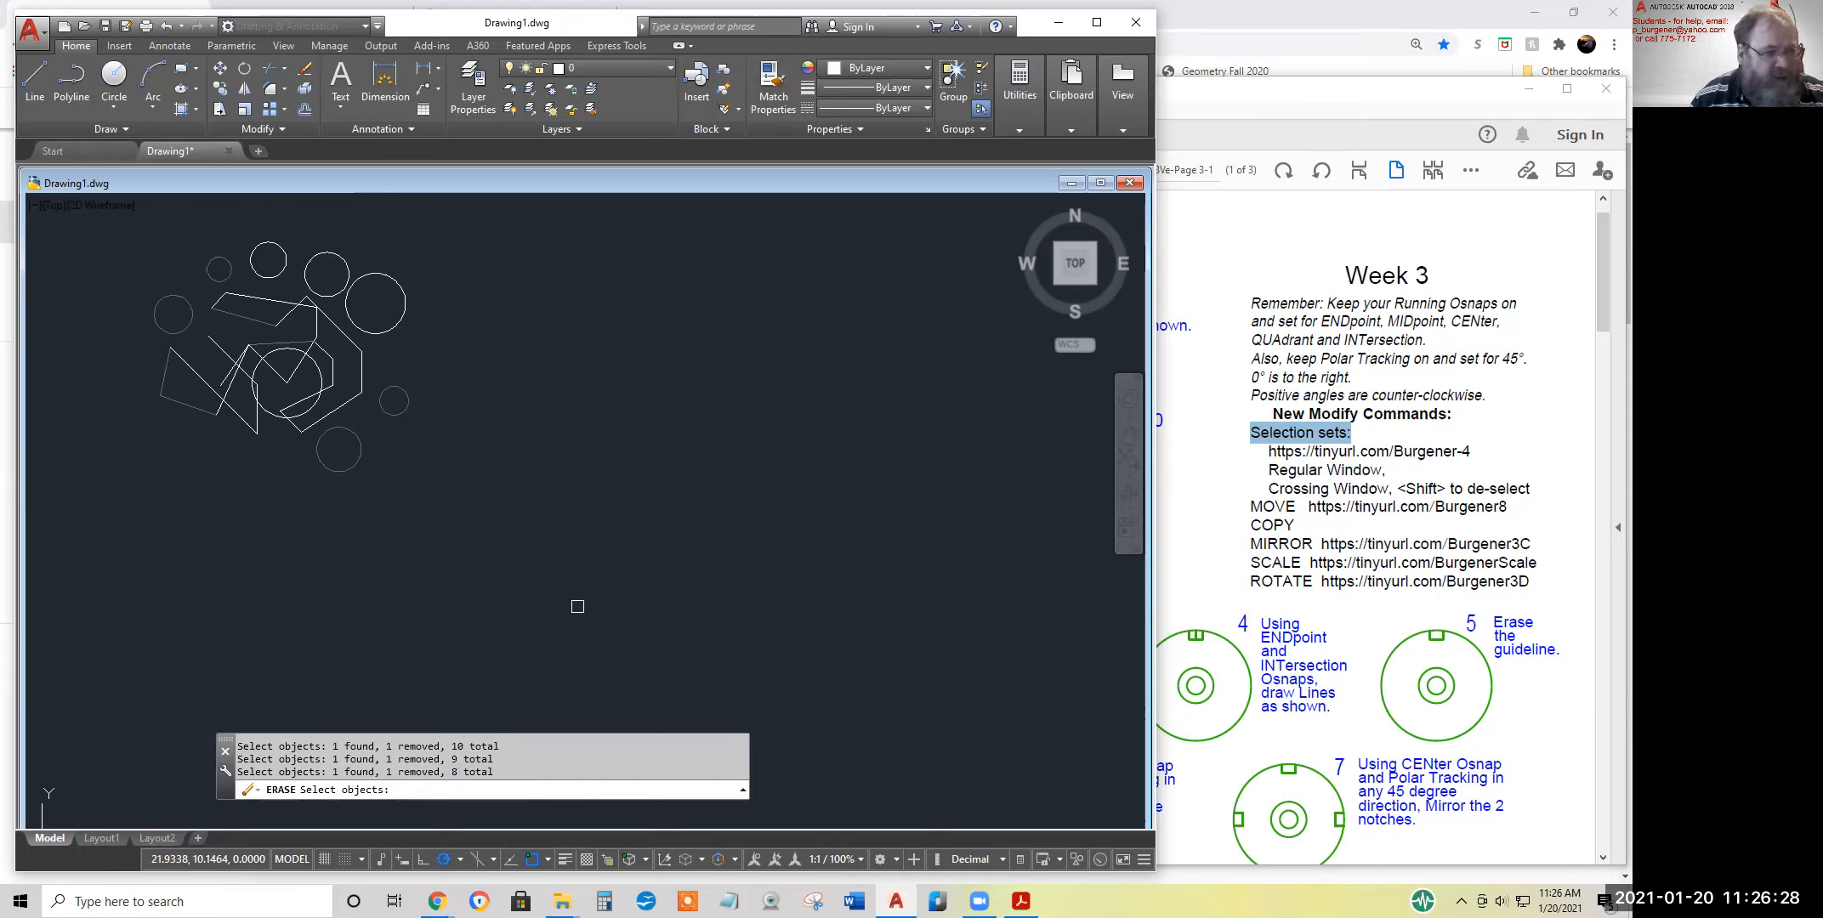
key("Return")
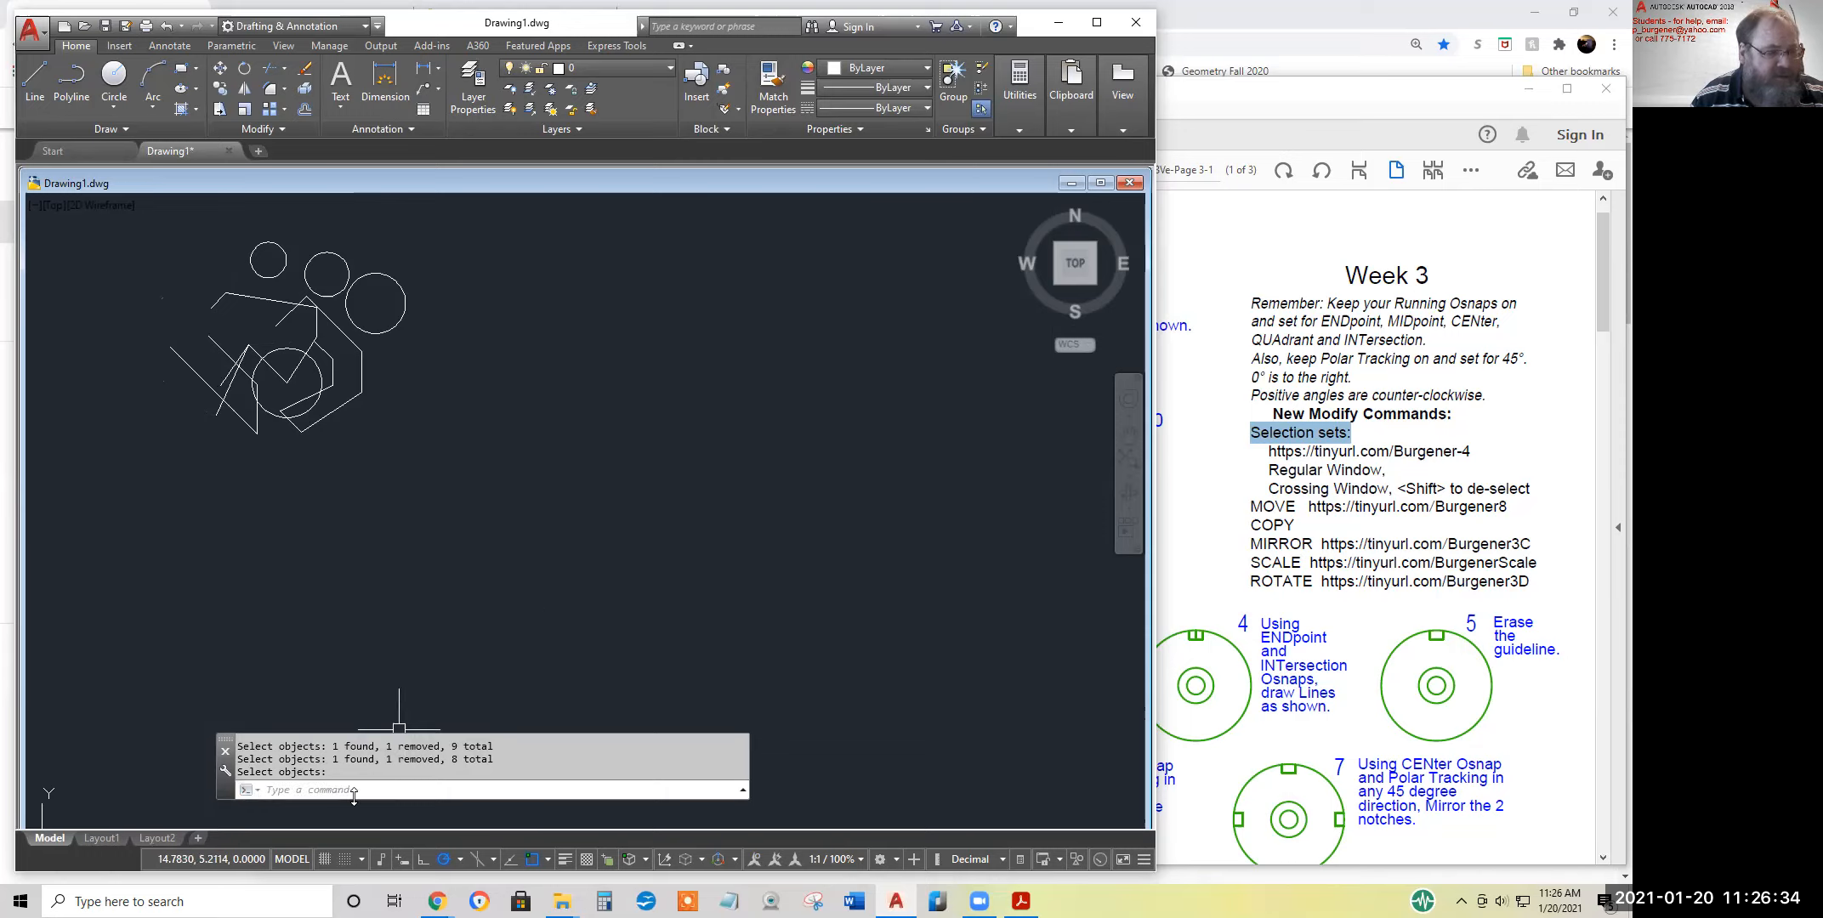
left_click(167, 26)
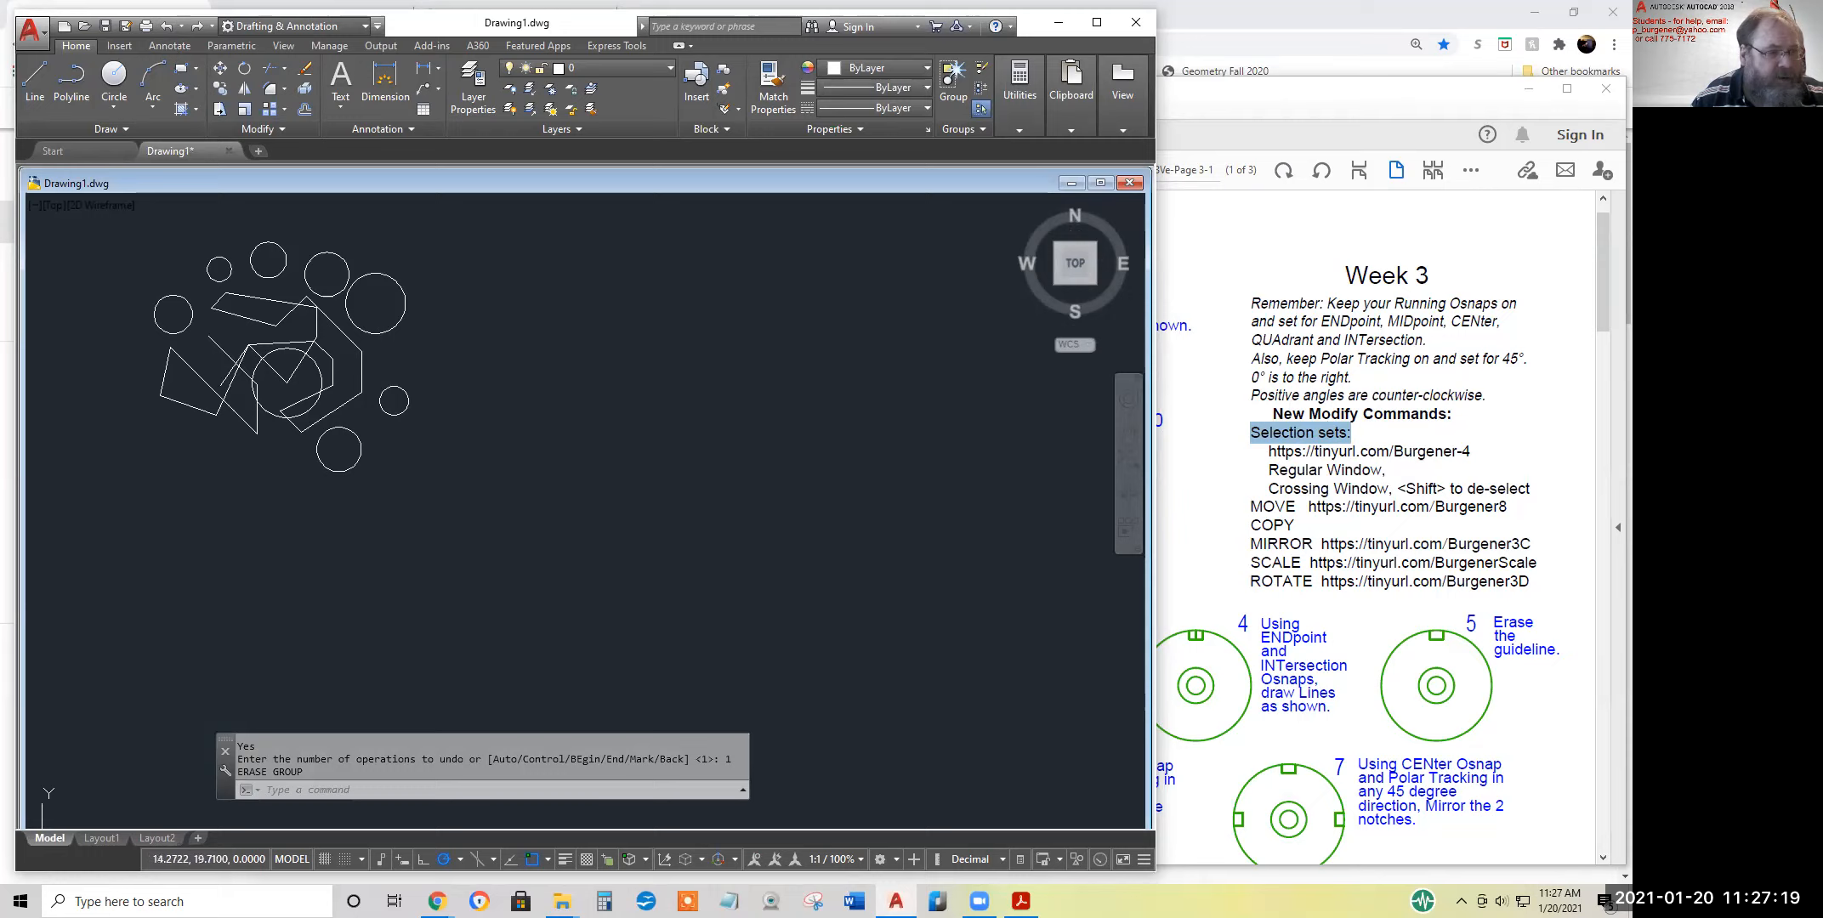
Start Erase and select the small right-hand circle with a regular window and the two upper-right circles with a crossing window
left_click(304, 68)
left_click(372, 365)
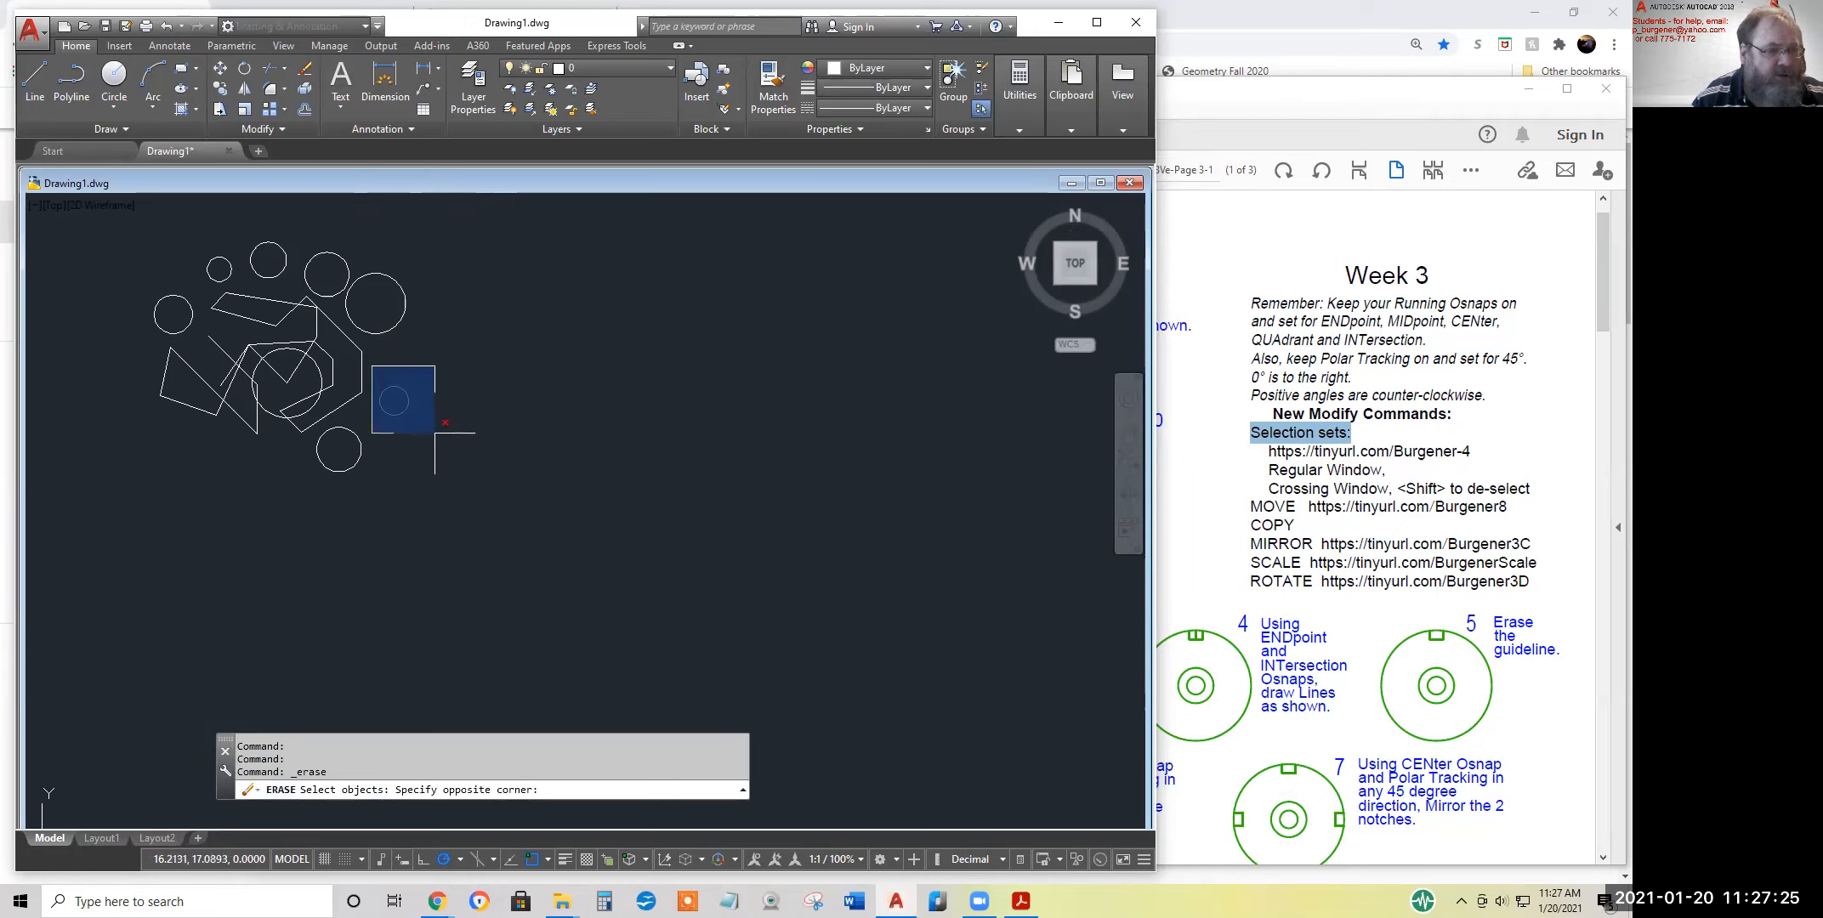
left_click(435, 432)
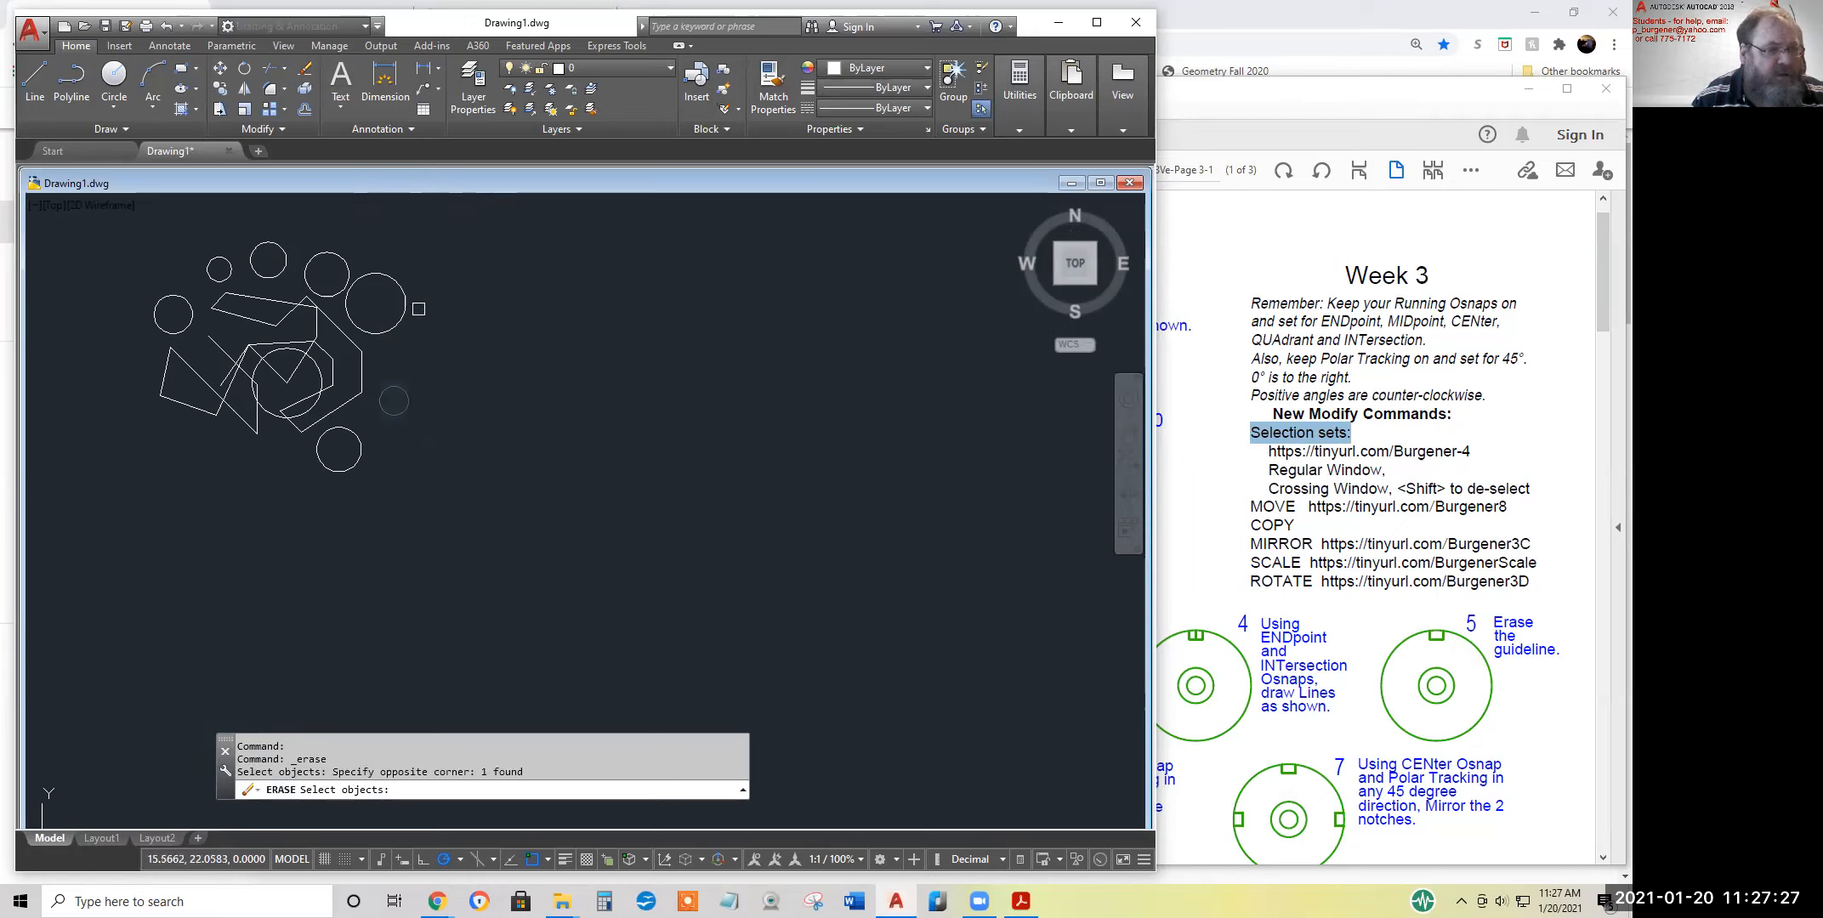
left_click(424, 289)
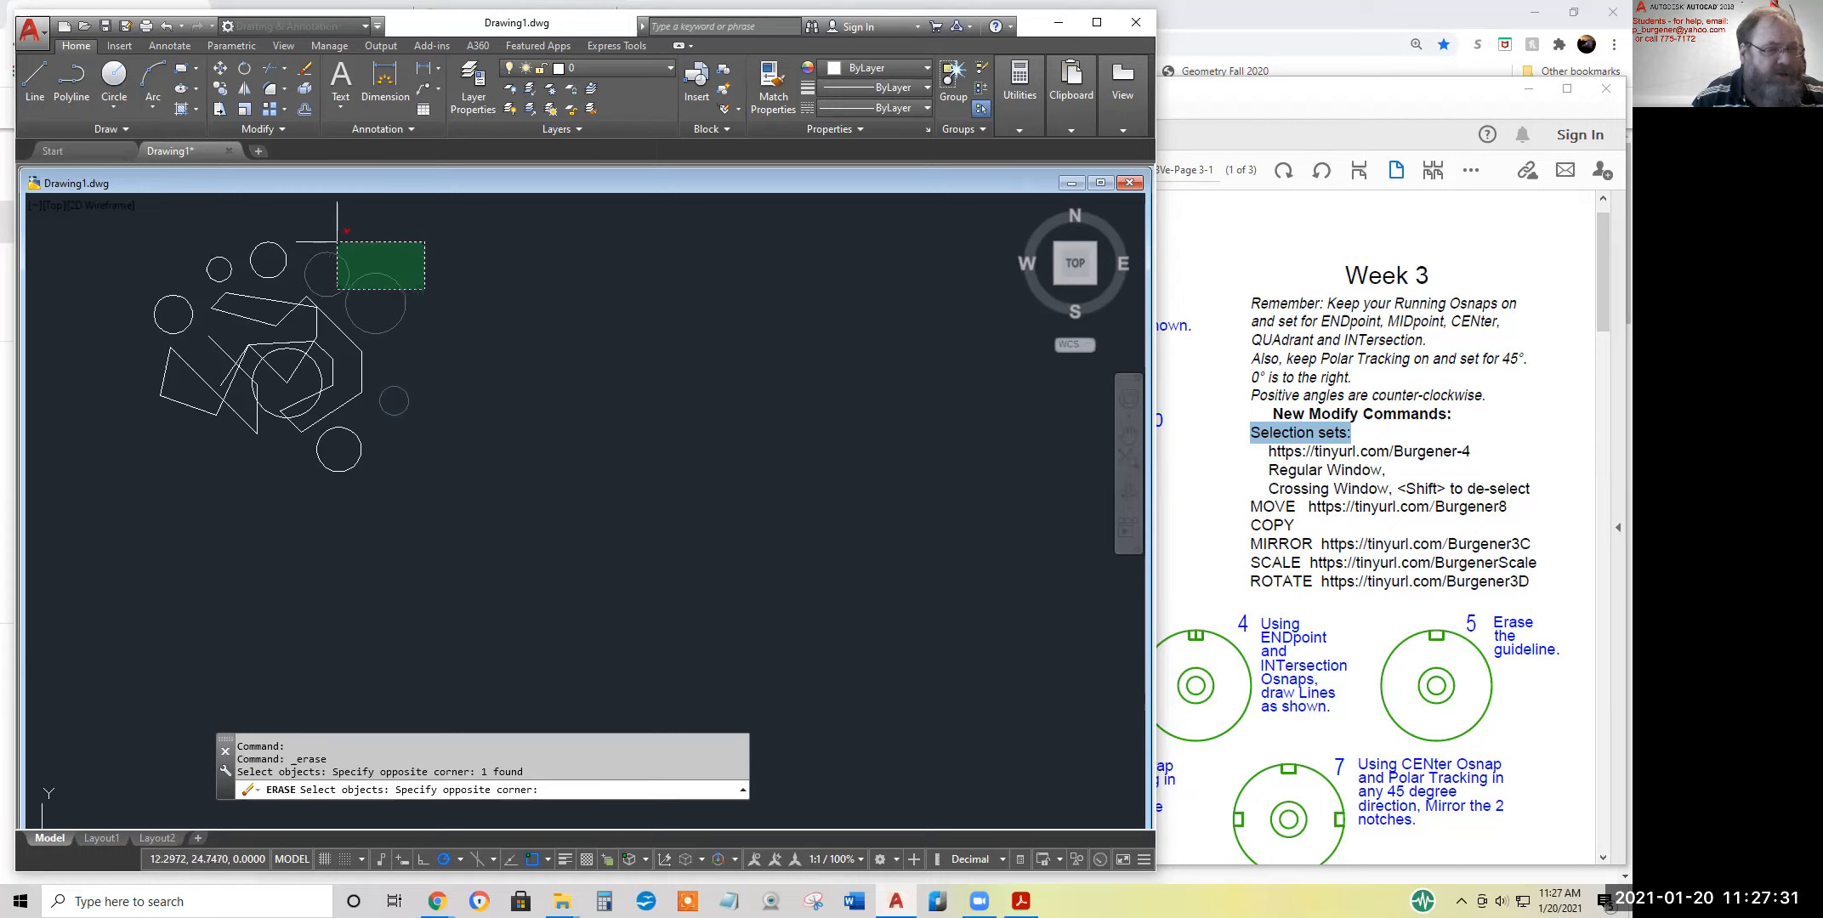
left_click(333, 242)
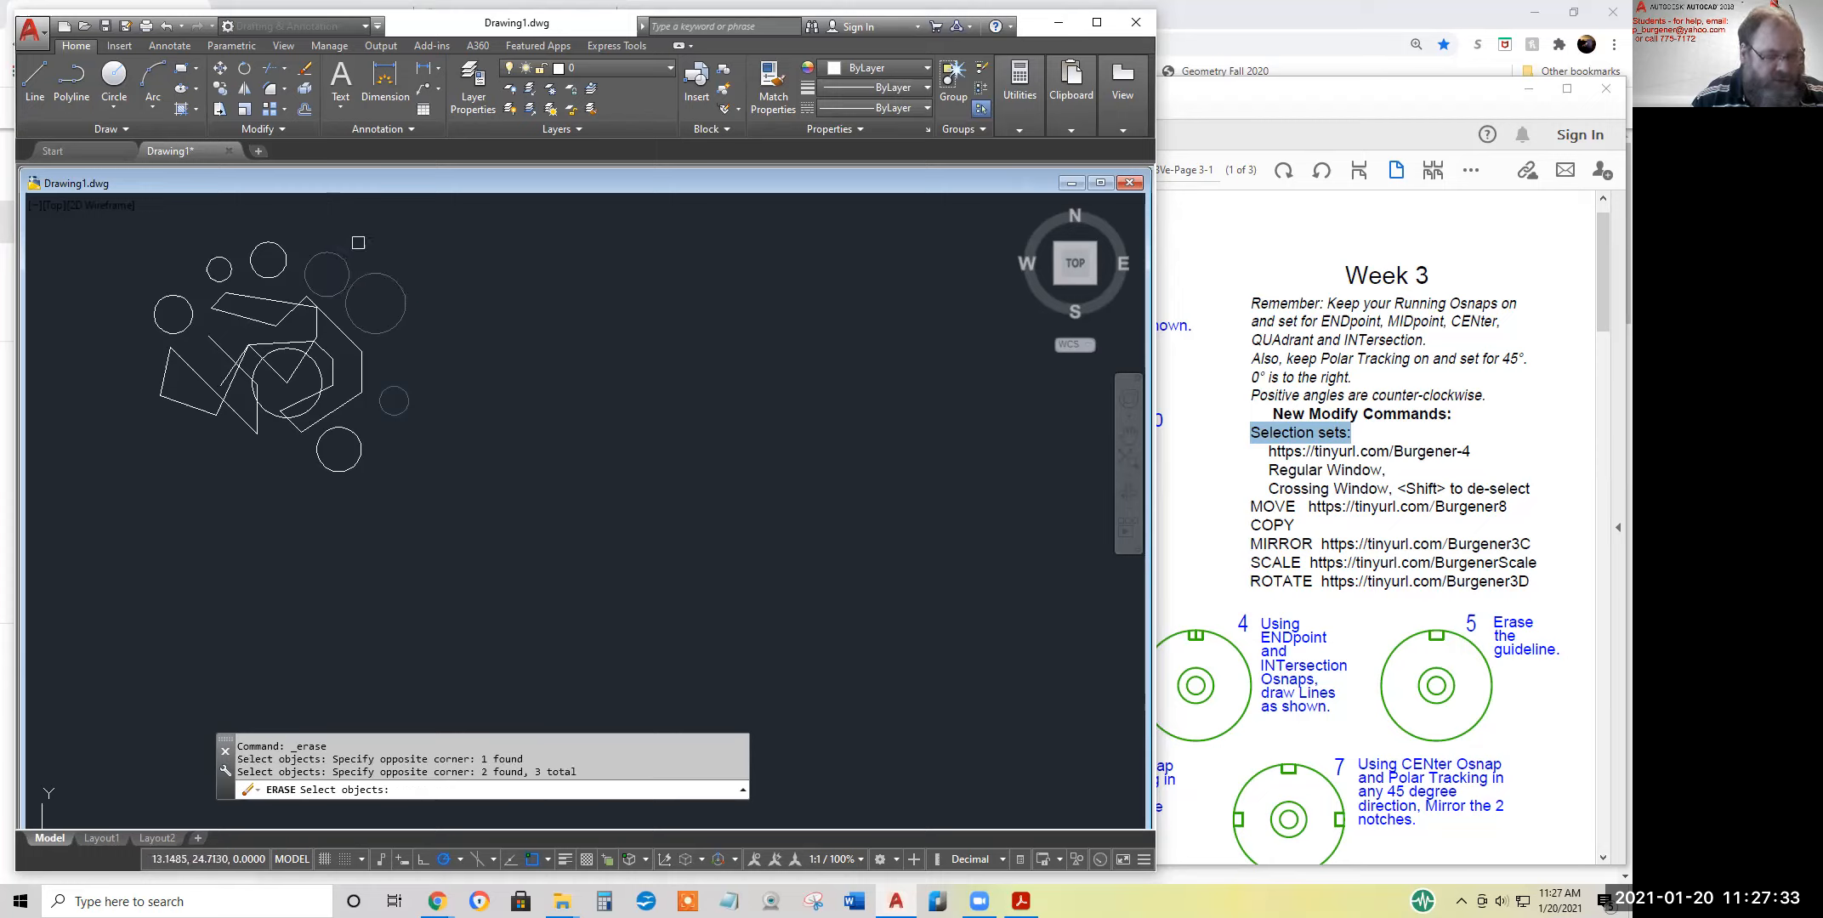
Deselect the two upper-right circles and the small right-hand circle by picking each one
left_click(377, 276, "shift")
left_click(342, 259, "shift")
left_click(408, 395, "shift")
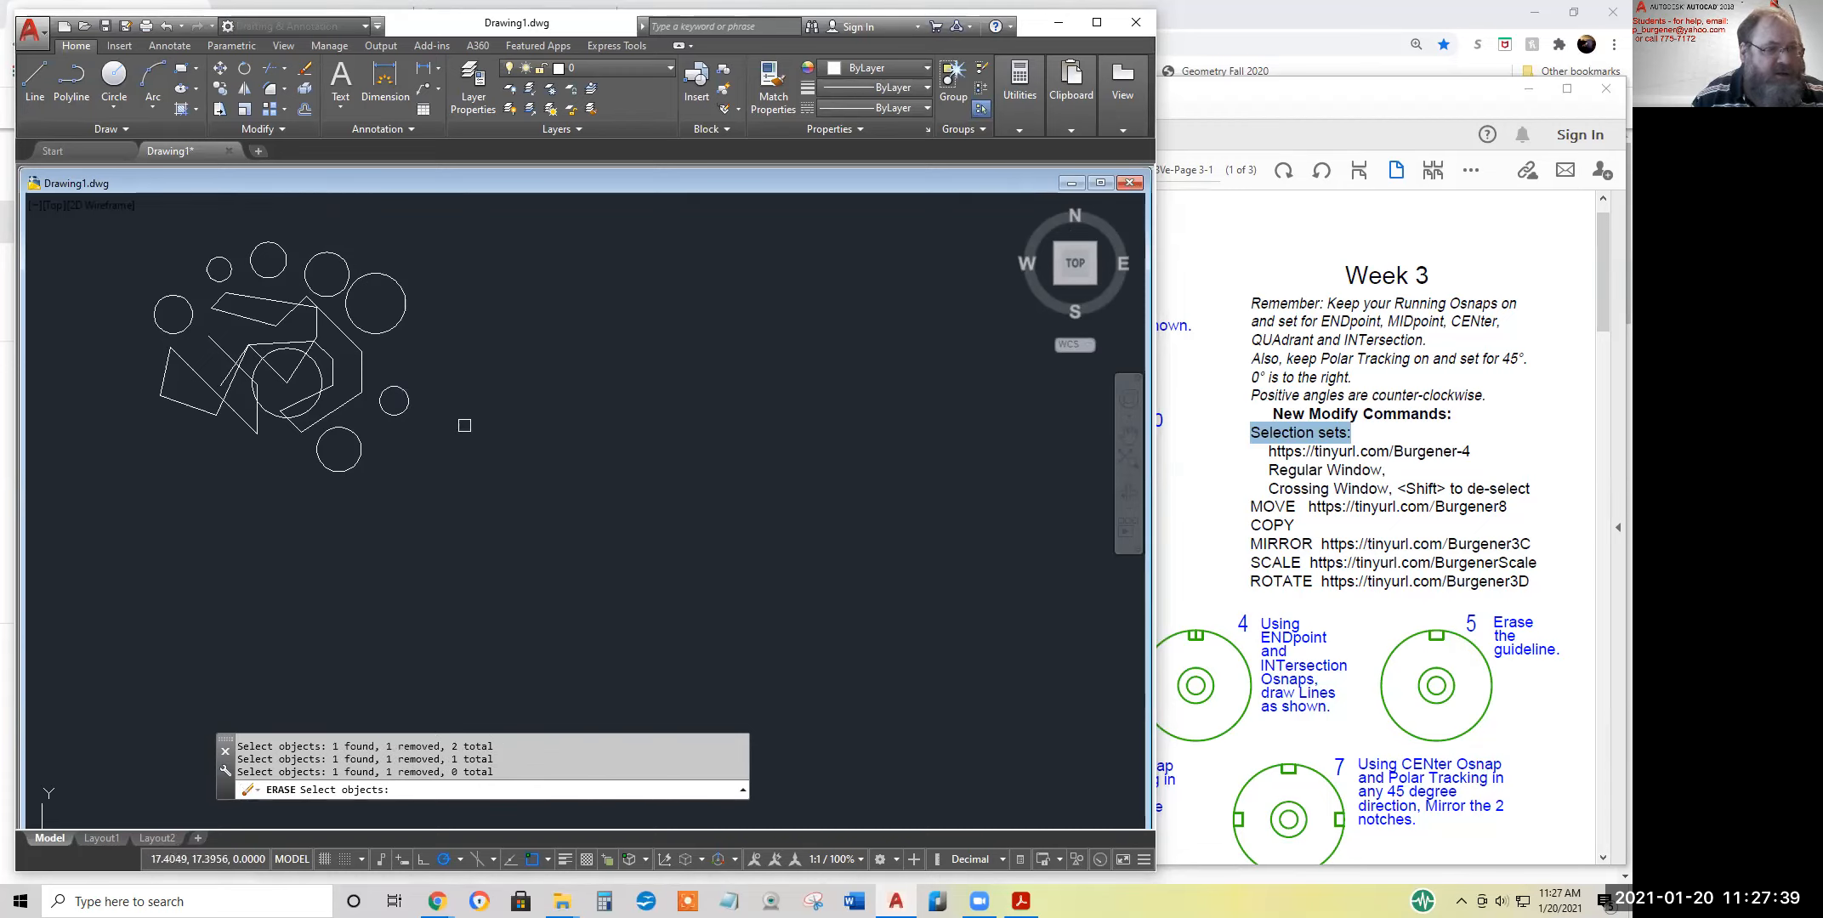
Erase the three upper-right circles by picking them individually, and undo that erase
left_click(370, 309)
left_click(348, 266)
left_click(284, 255)
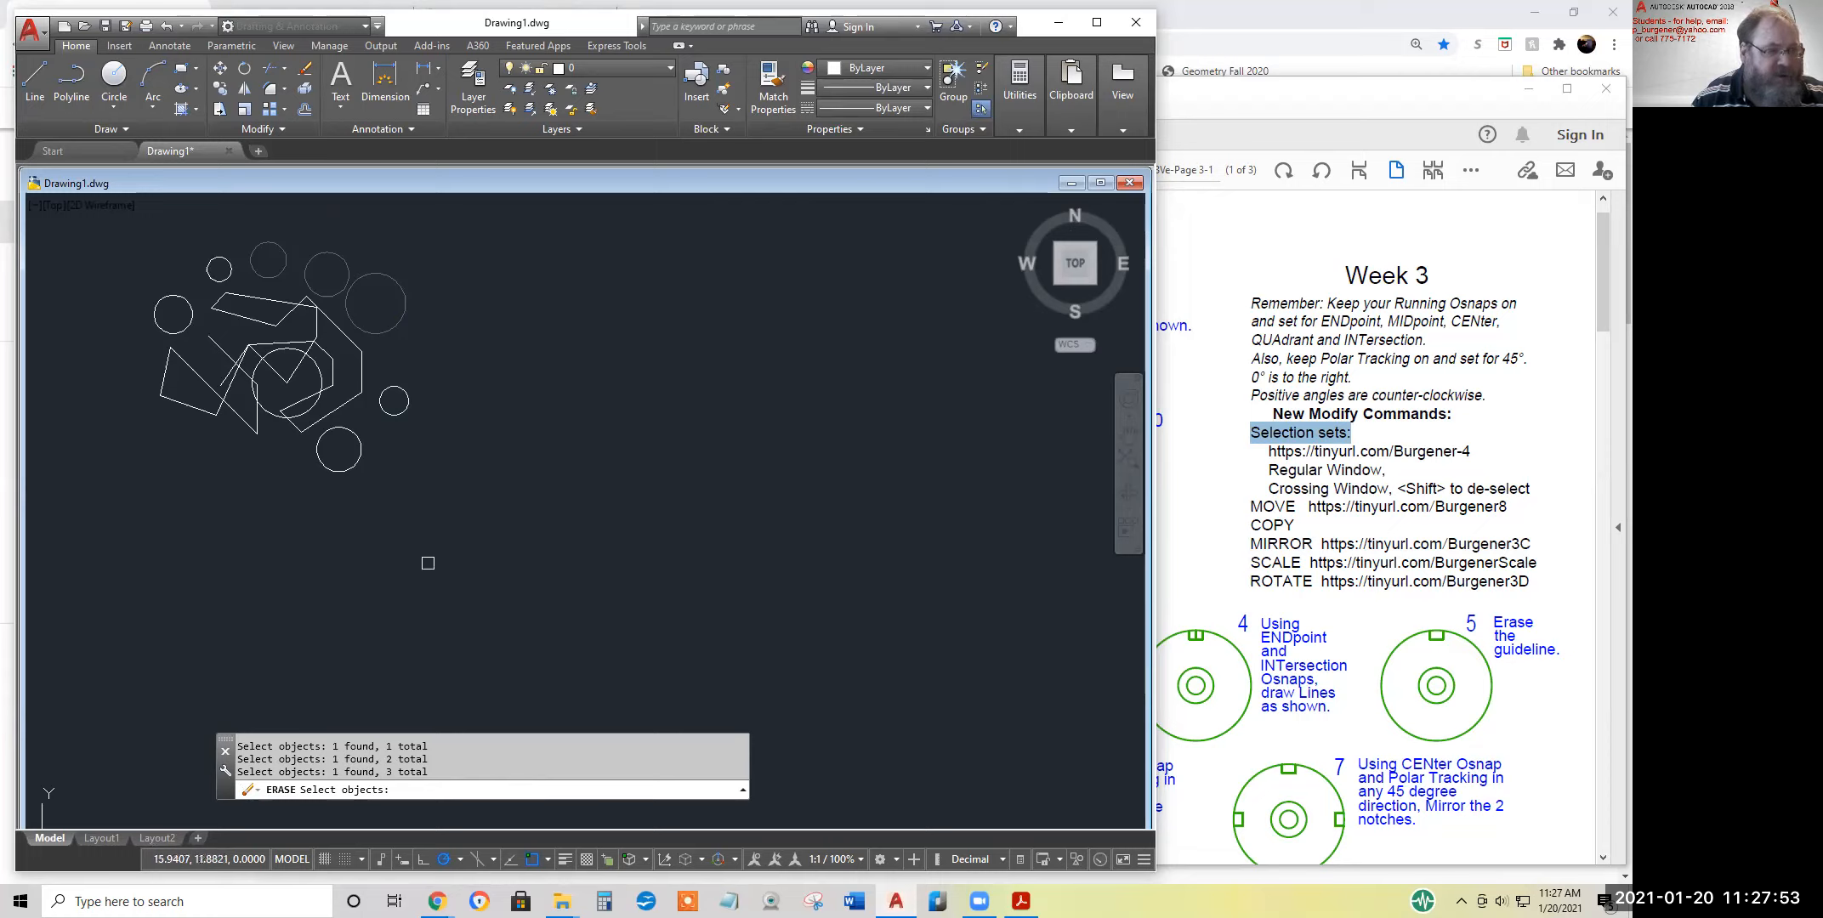
key("Return")
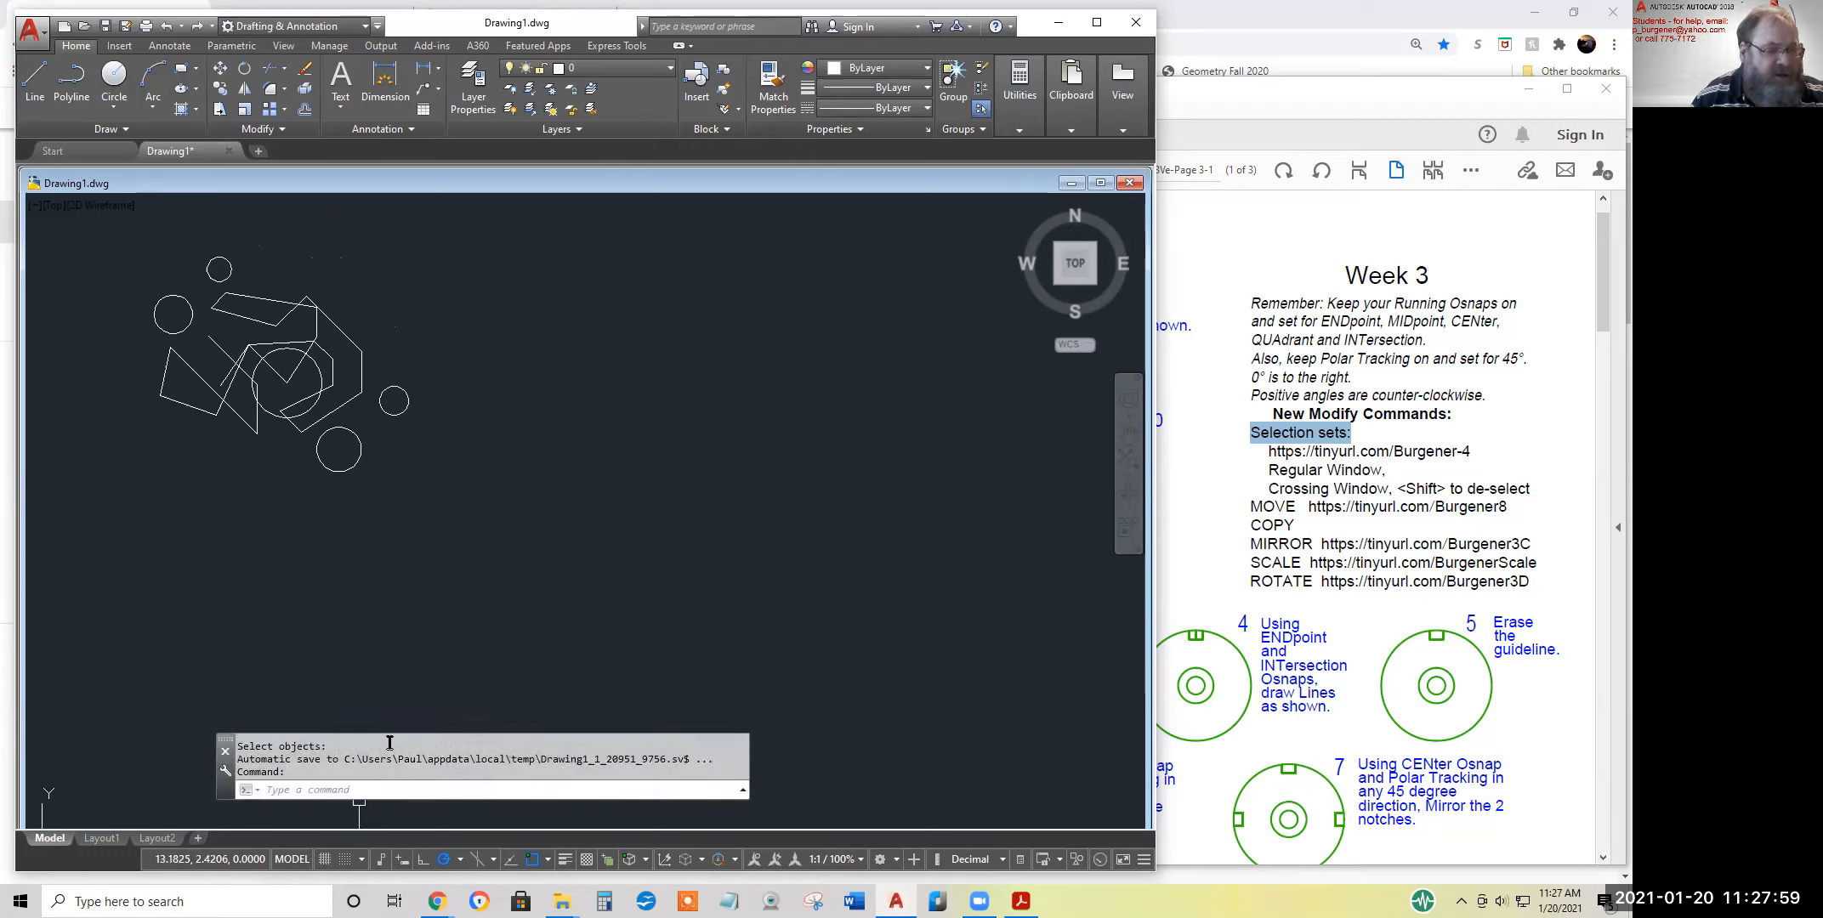
left_click(166, 25)
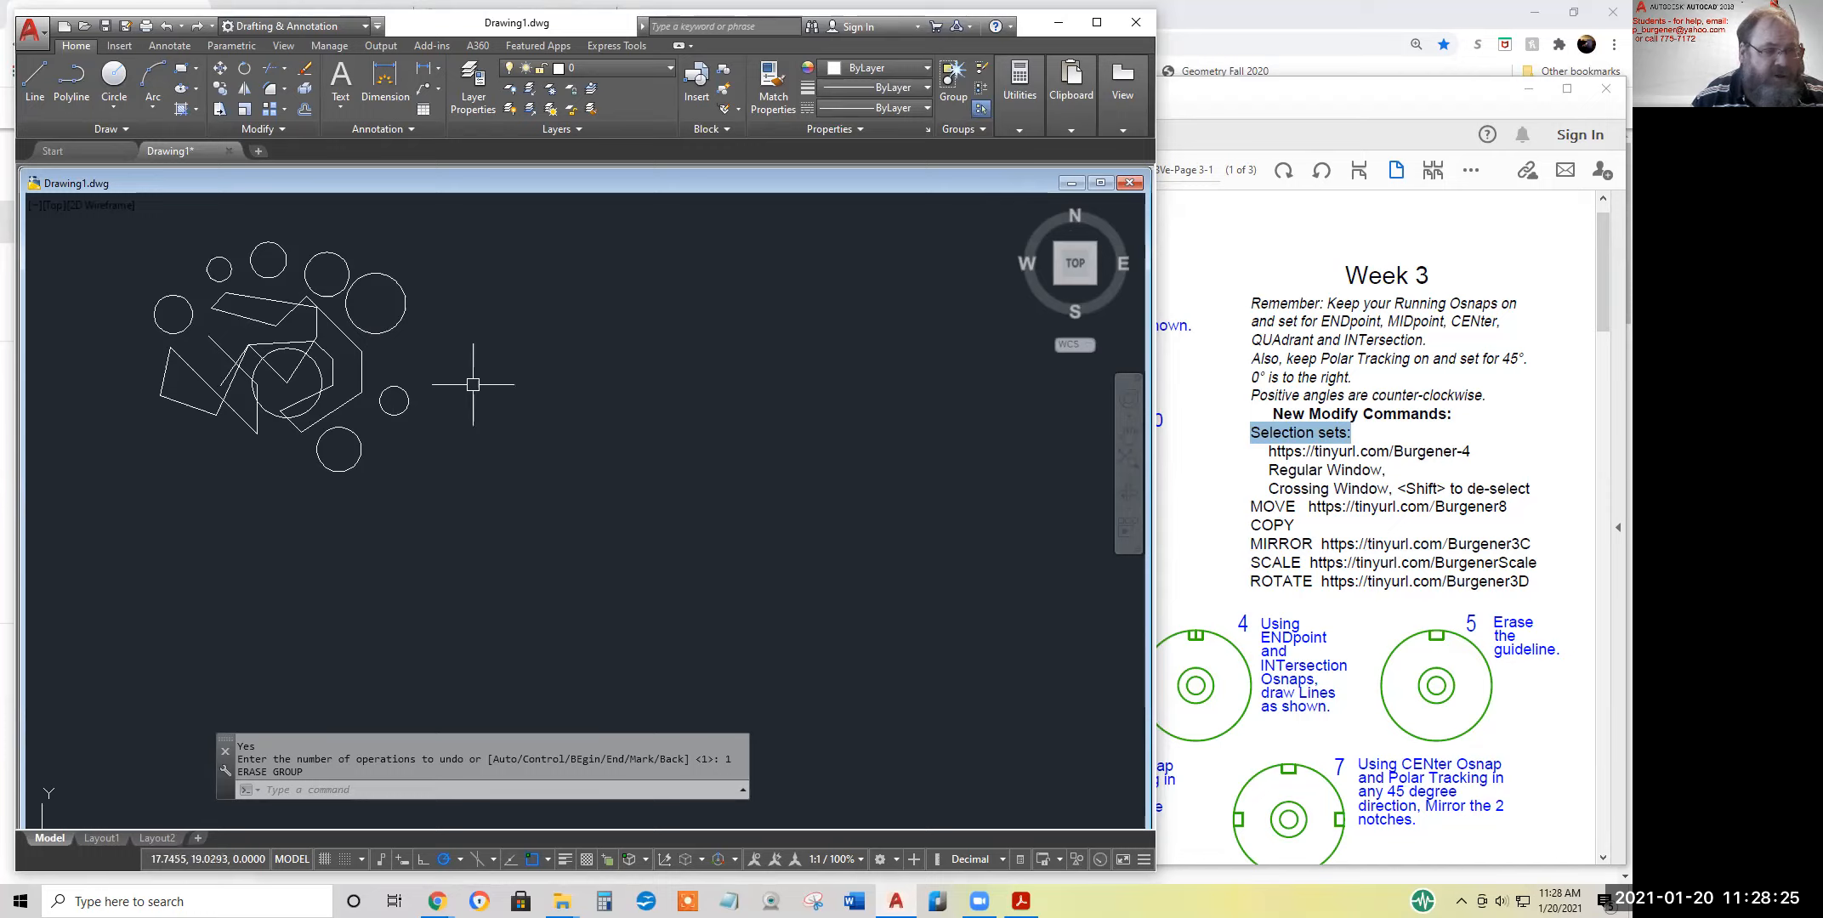
Highlight the MOVE entry in the Week 3 handout PDF and return to the AutoCAD drawing
left_click_drag(1248, 507, 1297, 507)
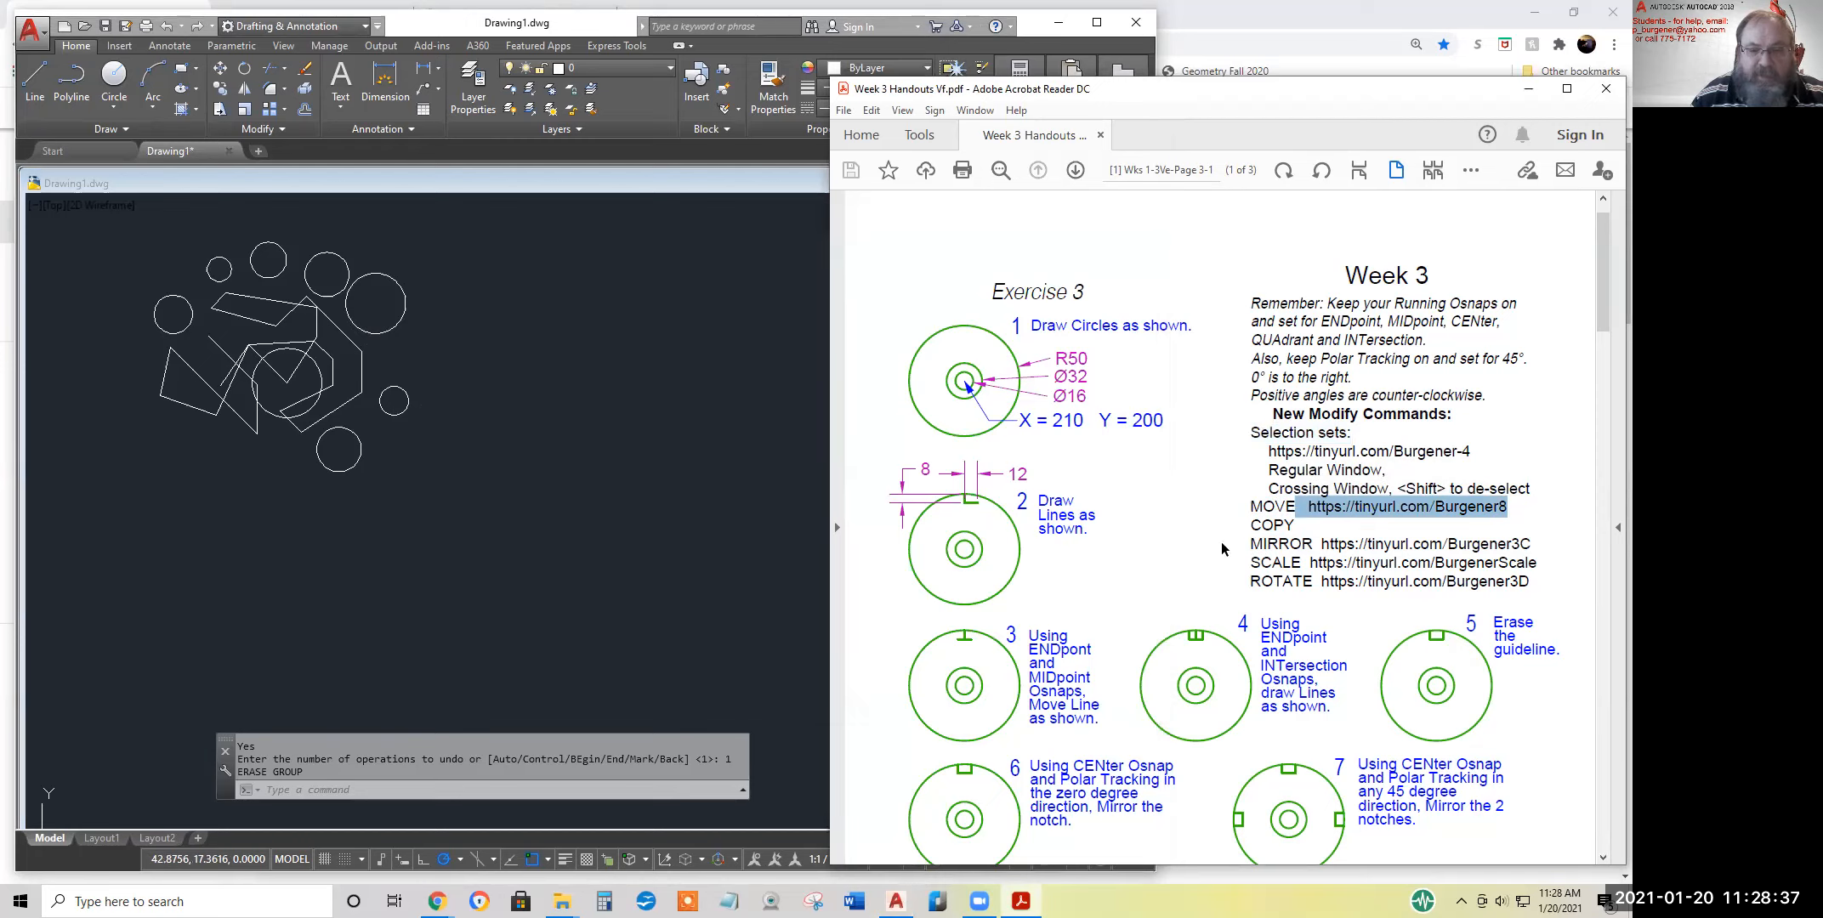
left_click(685, 483)
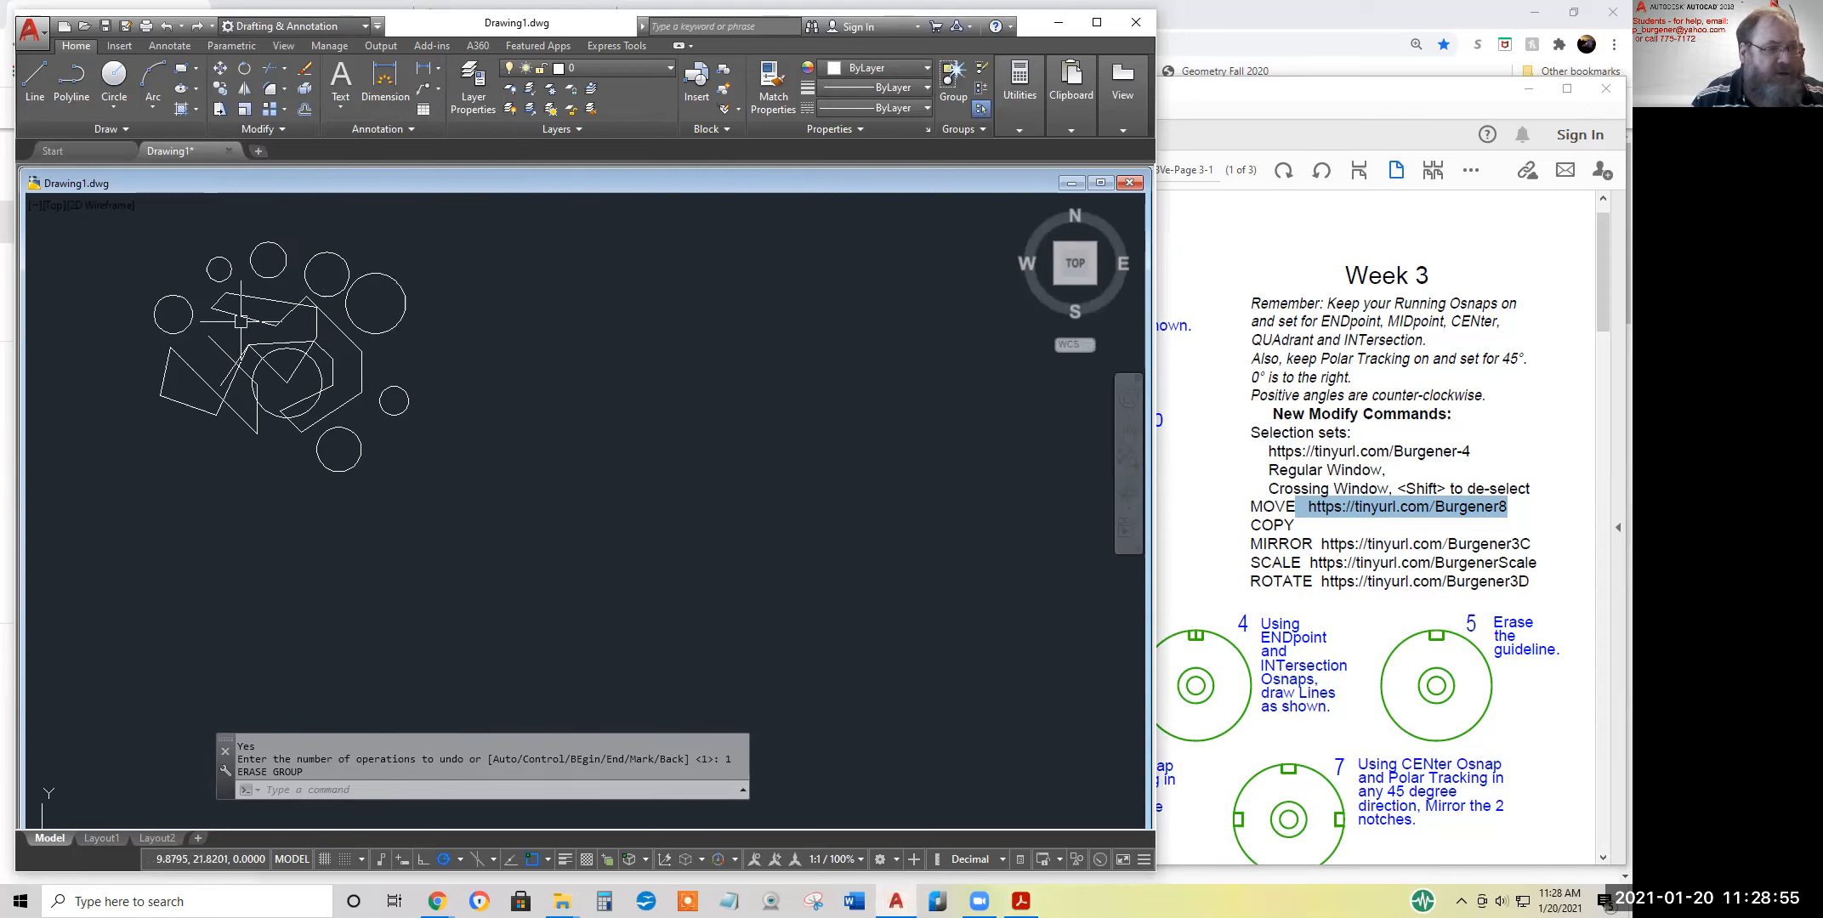
left_click(370, 361)
left_click(276, 327)
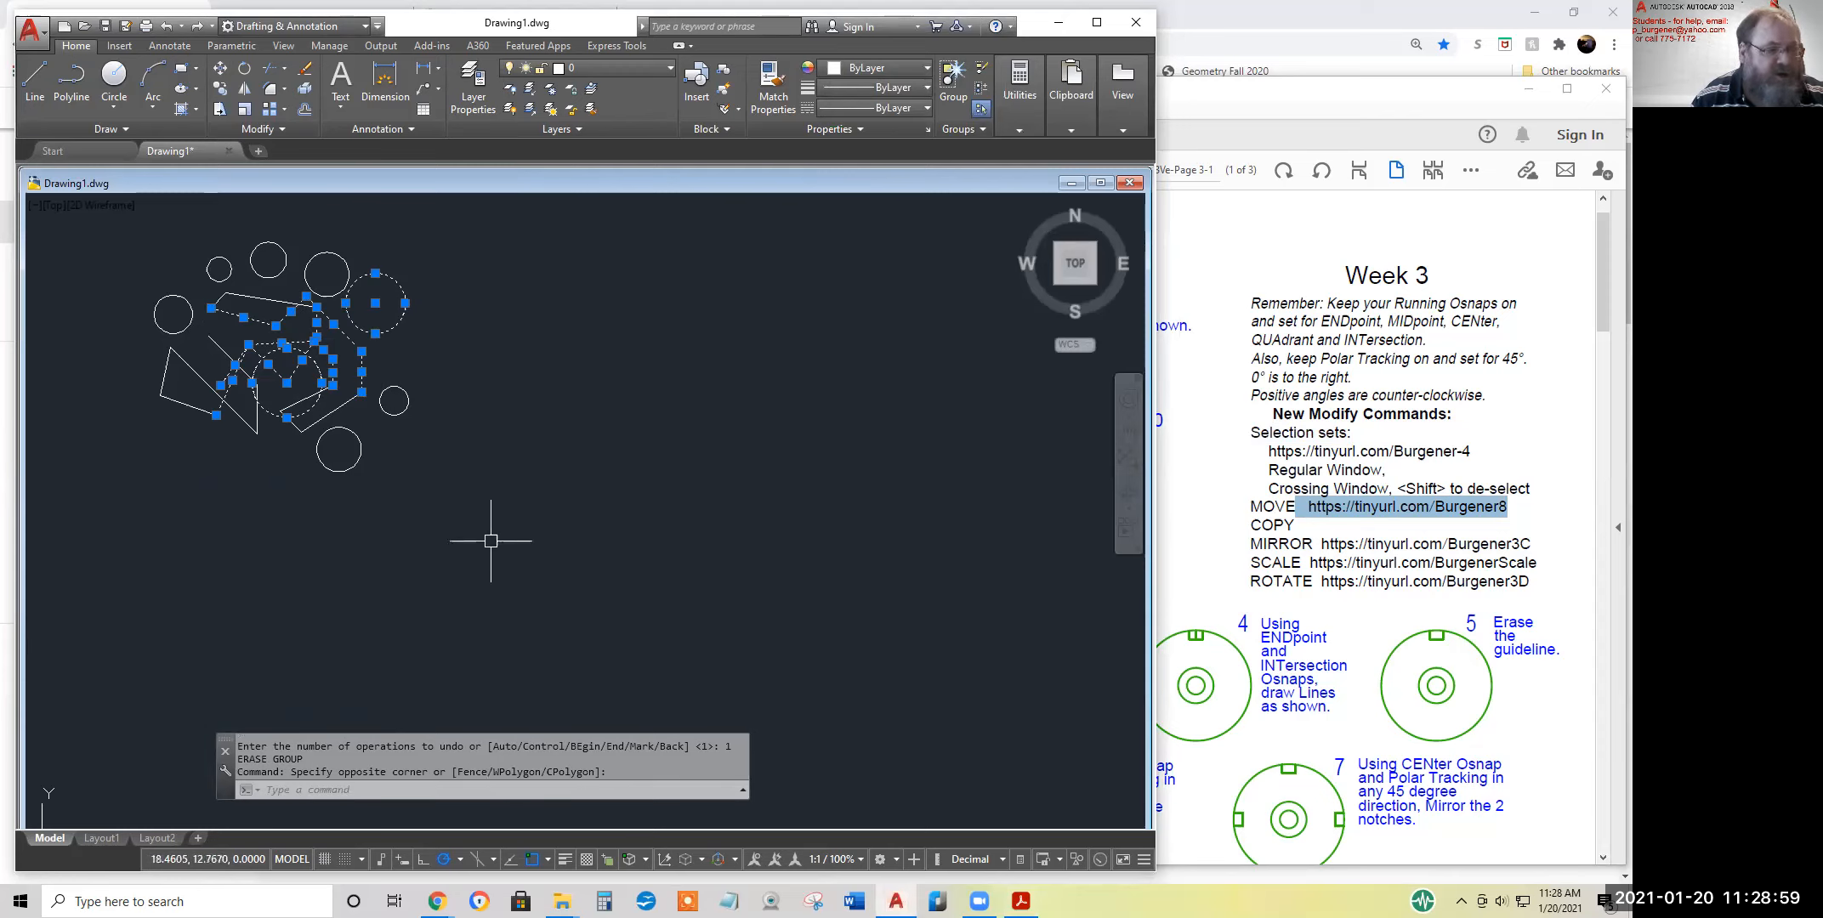
key("Escape")
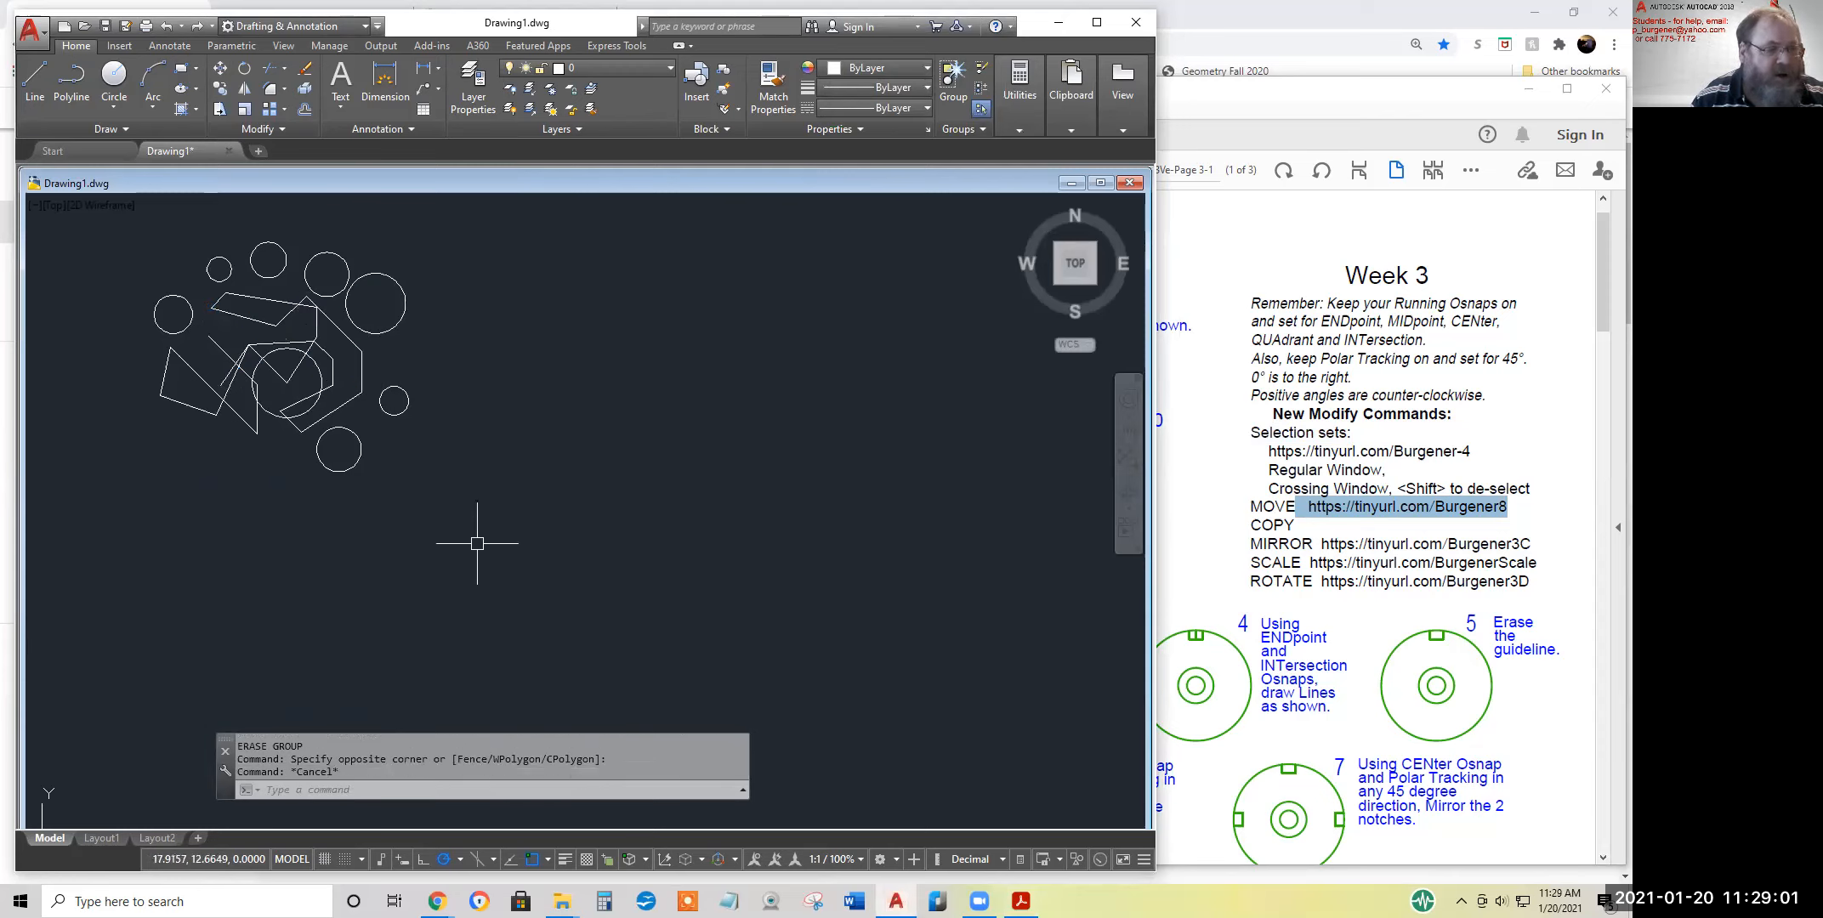
key("Escape")
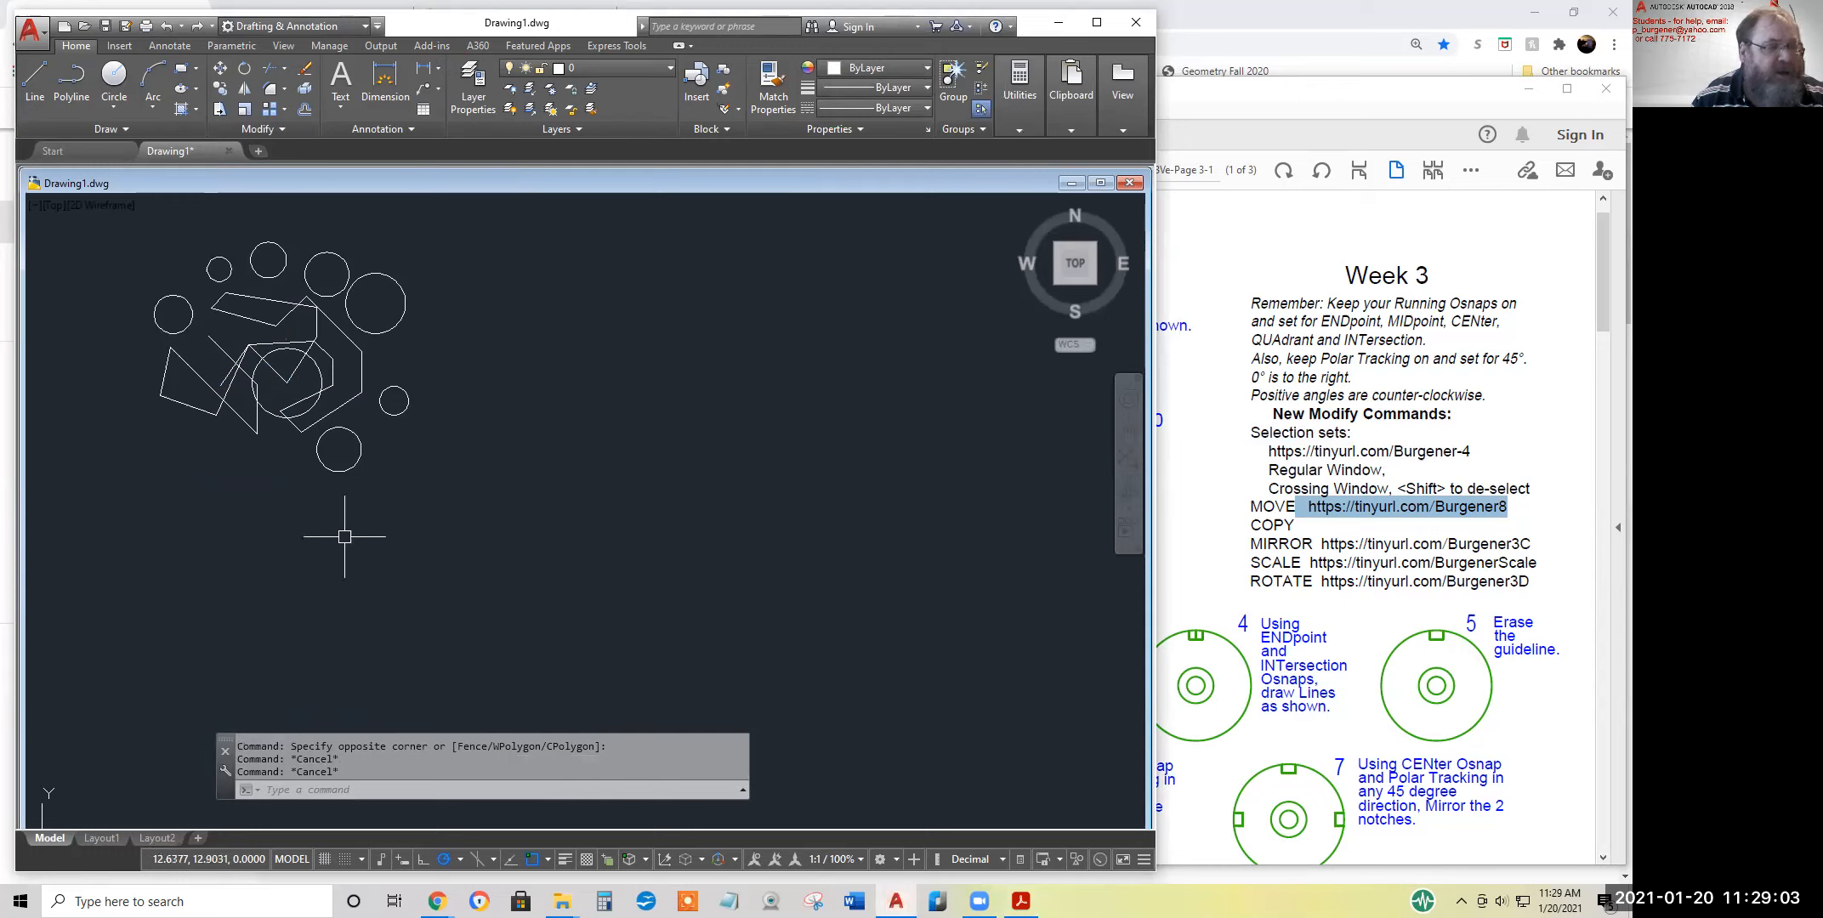
Start Move and select the two upper-right circles with a crossing window and the small right-hand circle by picking it
left_click(221, 73)
left_click(404, 270)
left_click(344, 285)
left_click(394, 400)
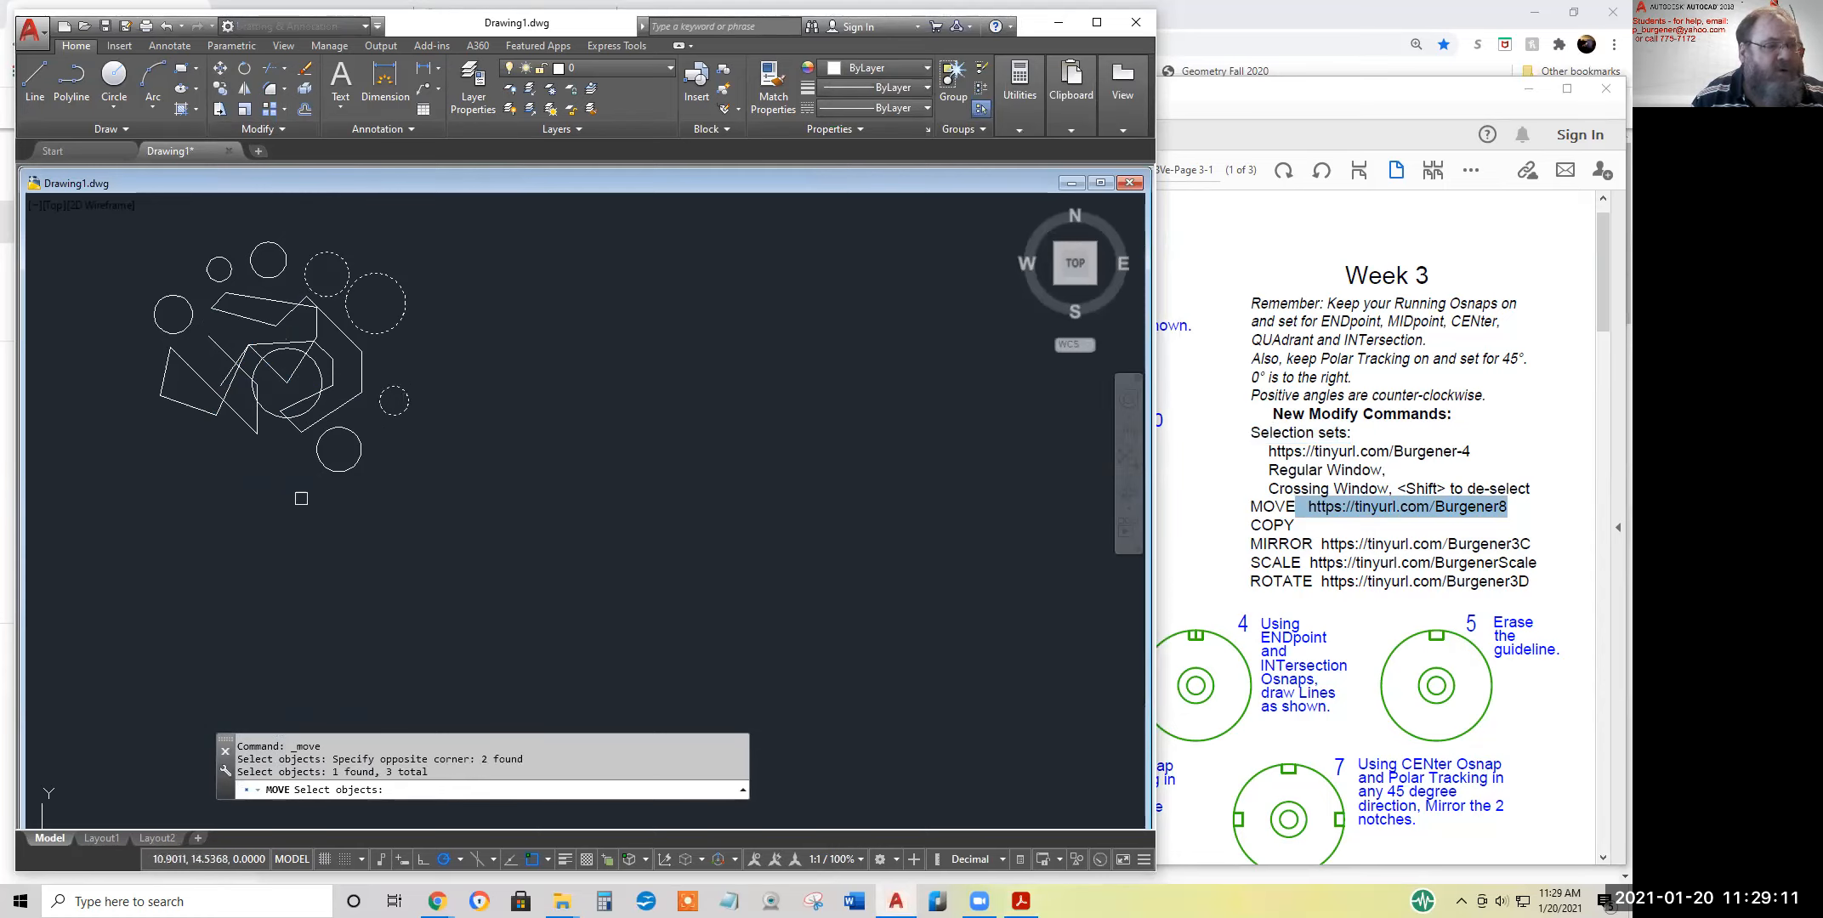
Add the bottom circle with a regular window, deselect the large upper-right circle and complete the Move selection set
scroll(296, 486, "up", 4)
left_click(325, 312)
left_click(488, 480)
scroll(460, 407, "down", 2)
scroll(459, 407, "down", 4)
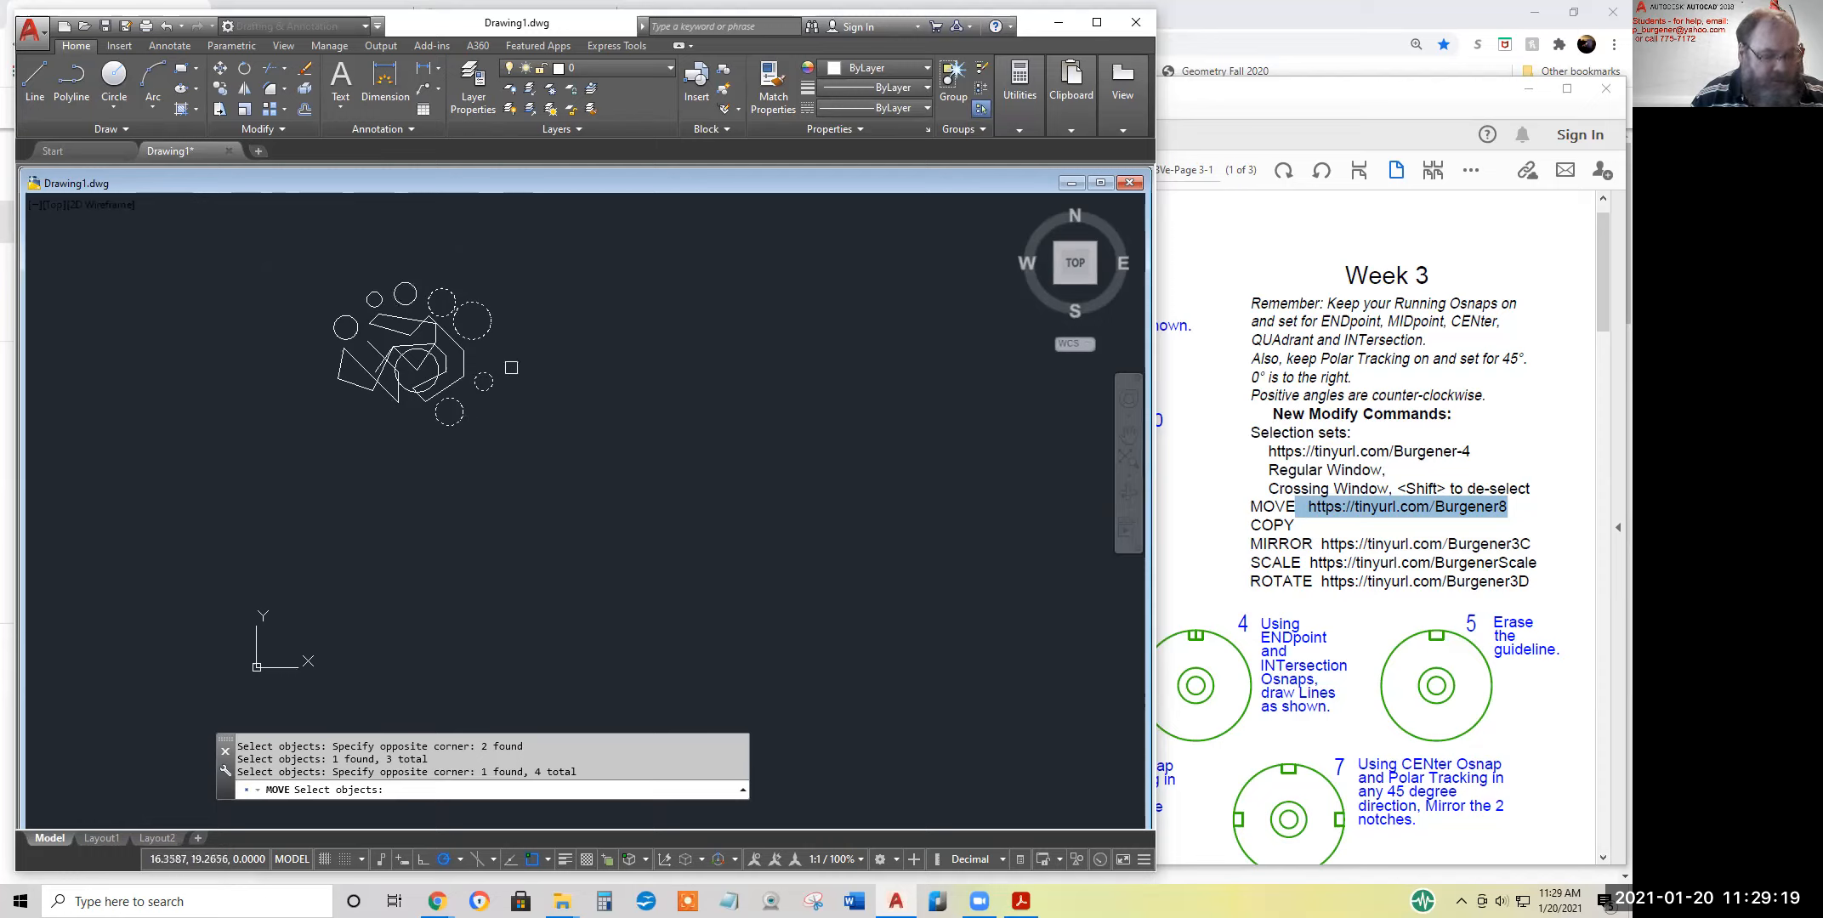
left_click(492, 328, "shift")
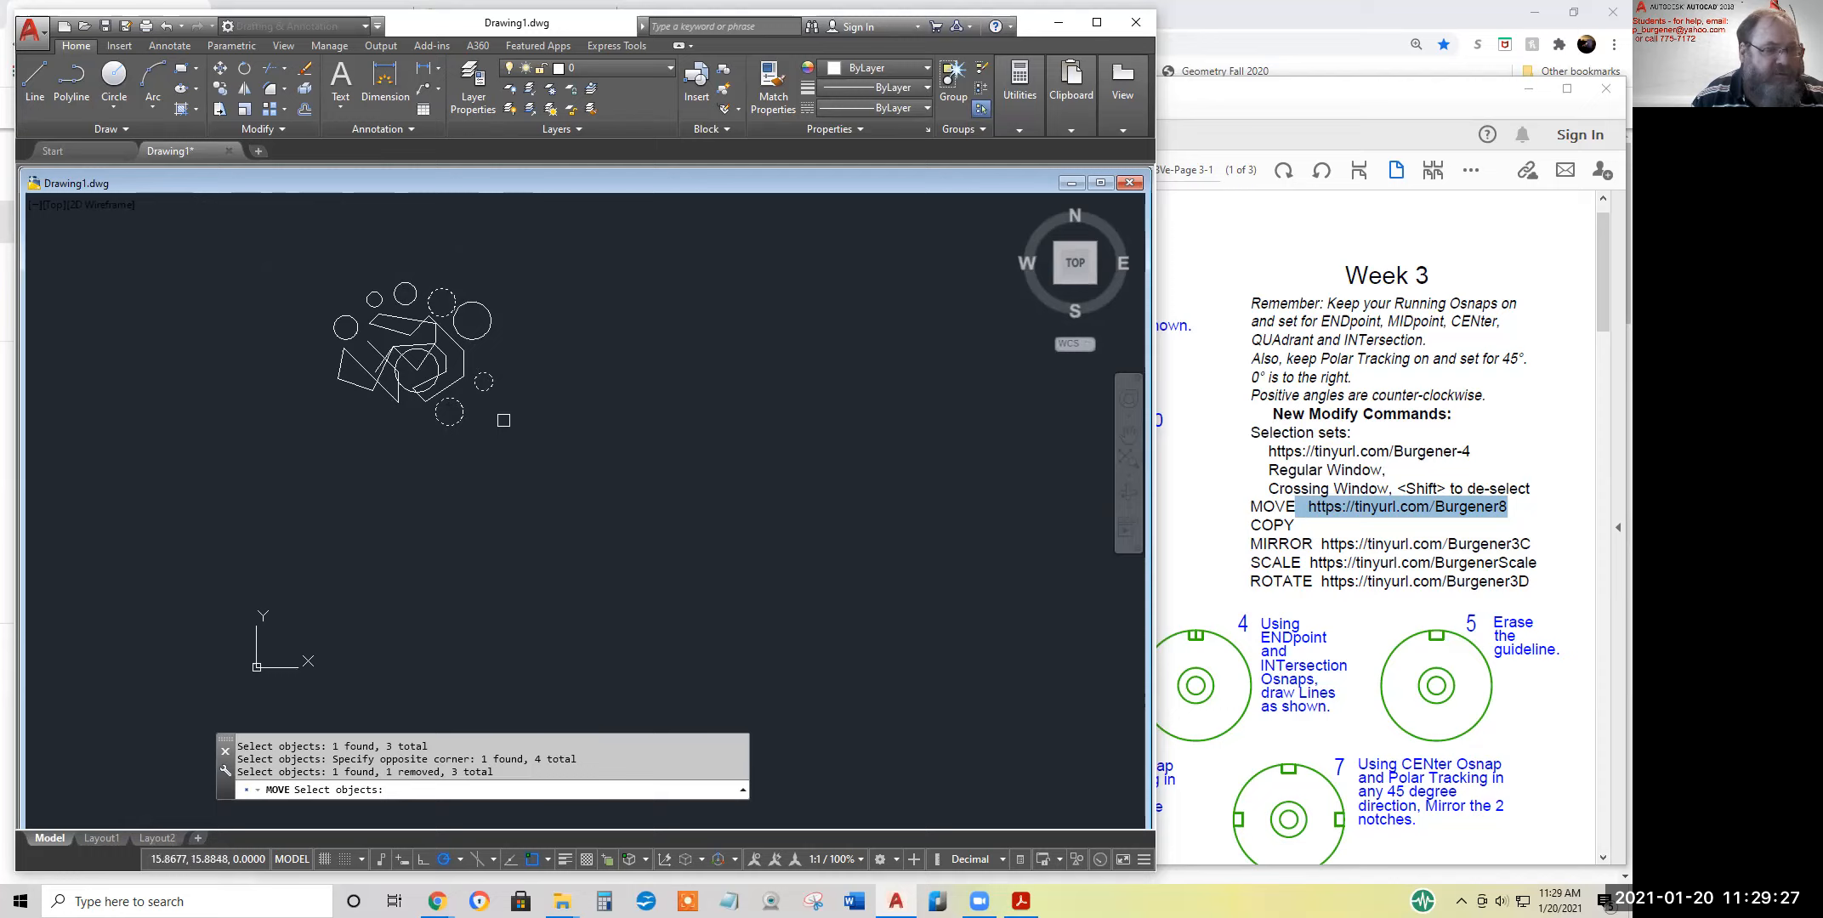
key("Return")
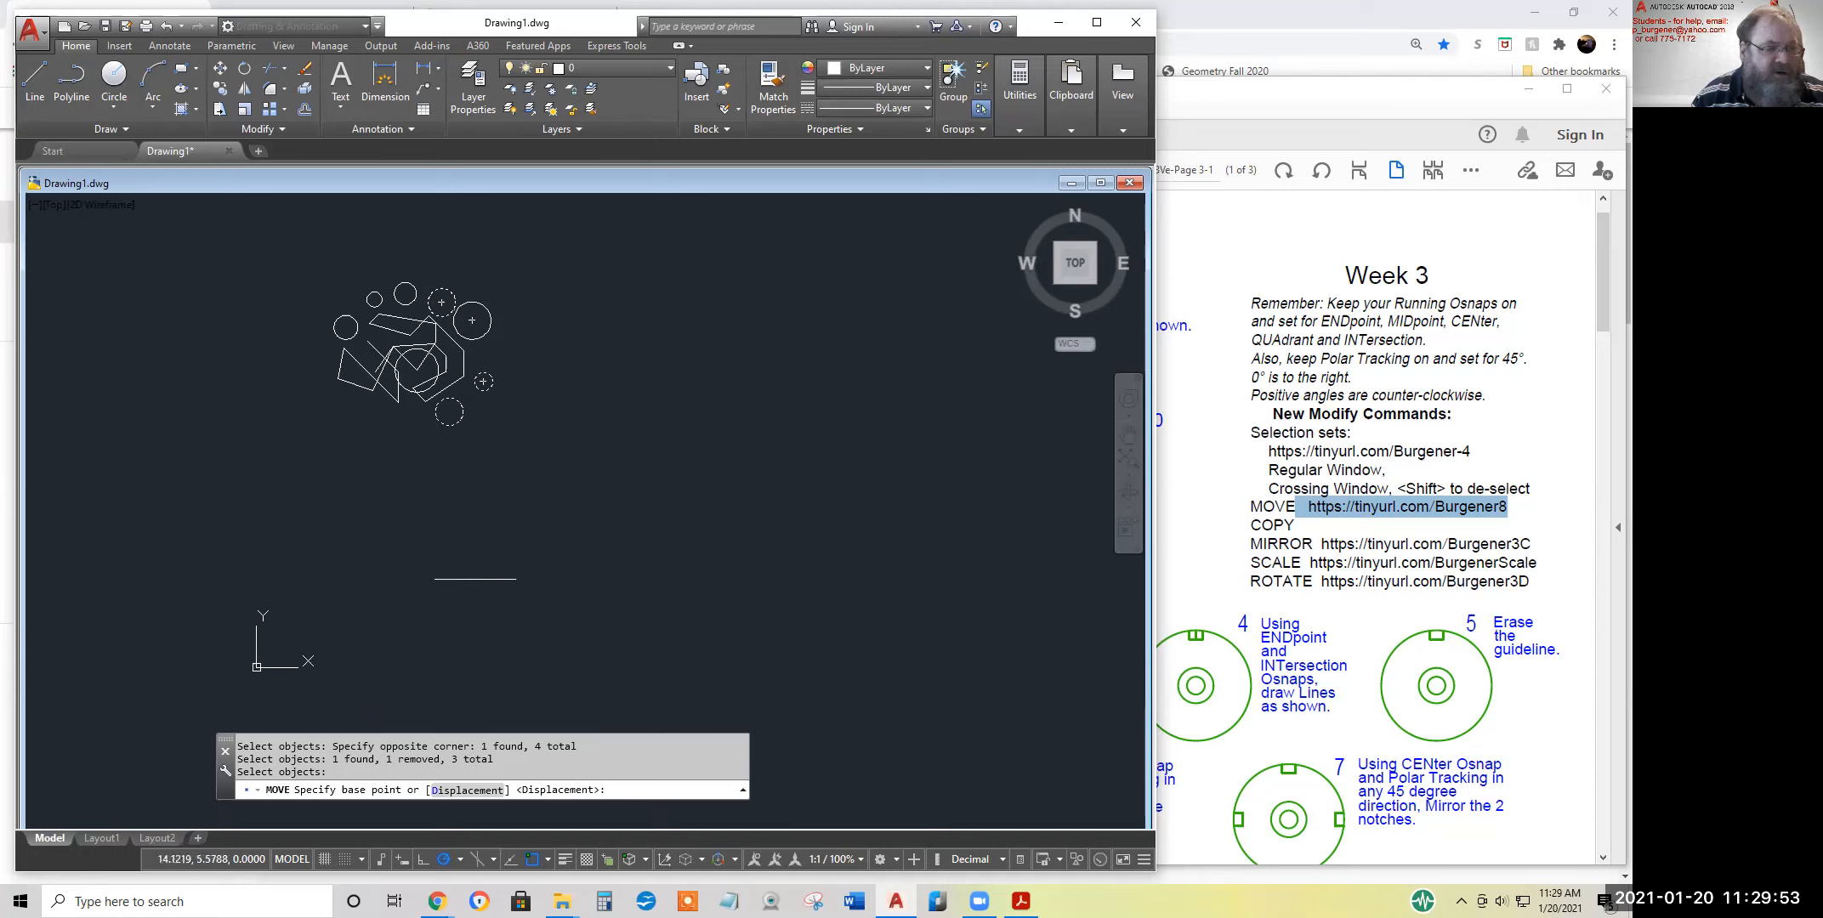
Move the three selected circles with two freely picked points into the empty area right of and below the shape cluster
left_click(589, 606)
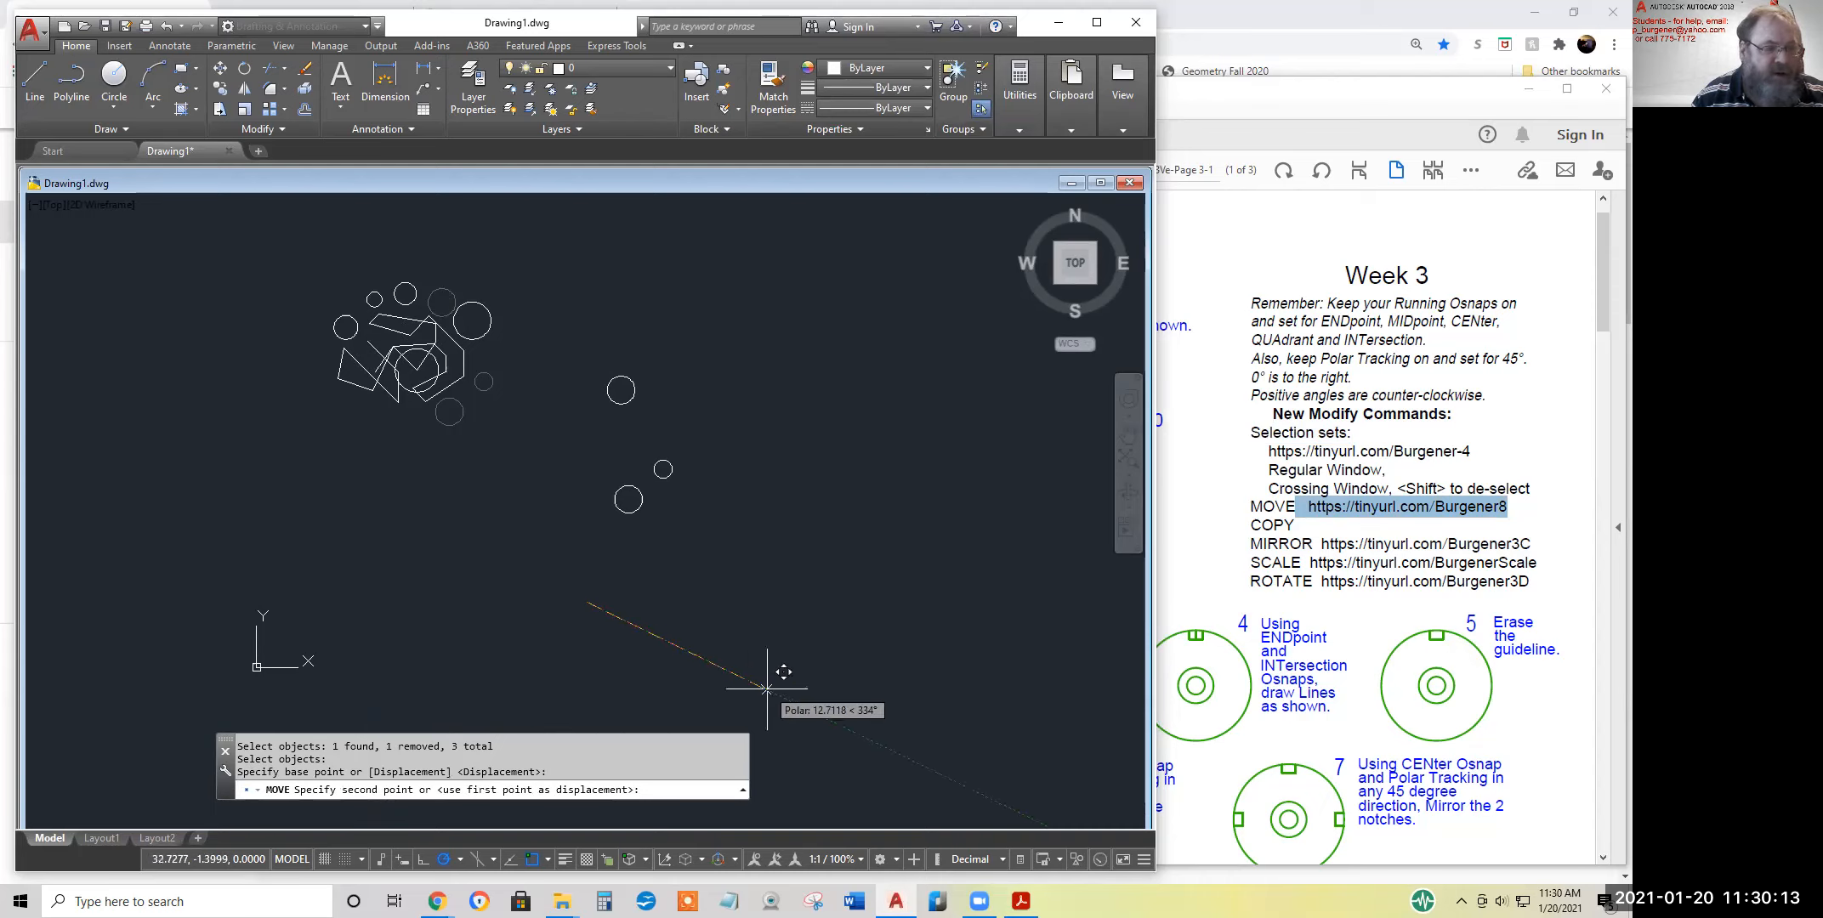
left_click(722, 662)
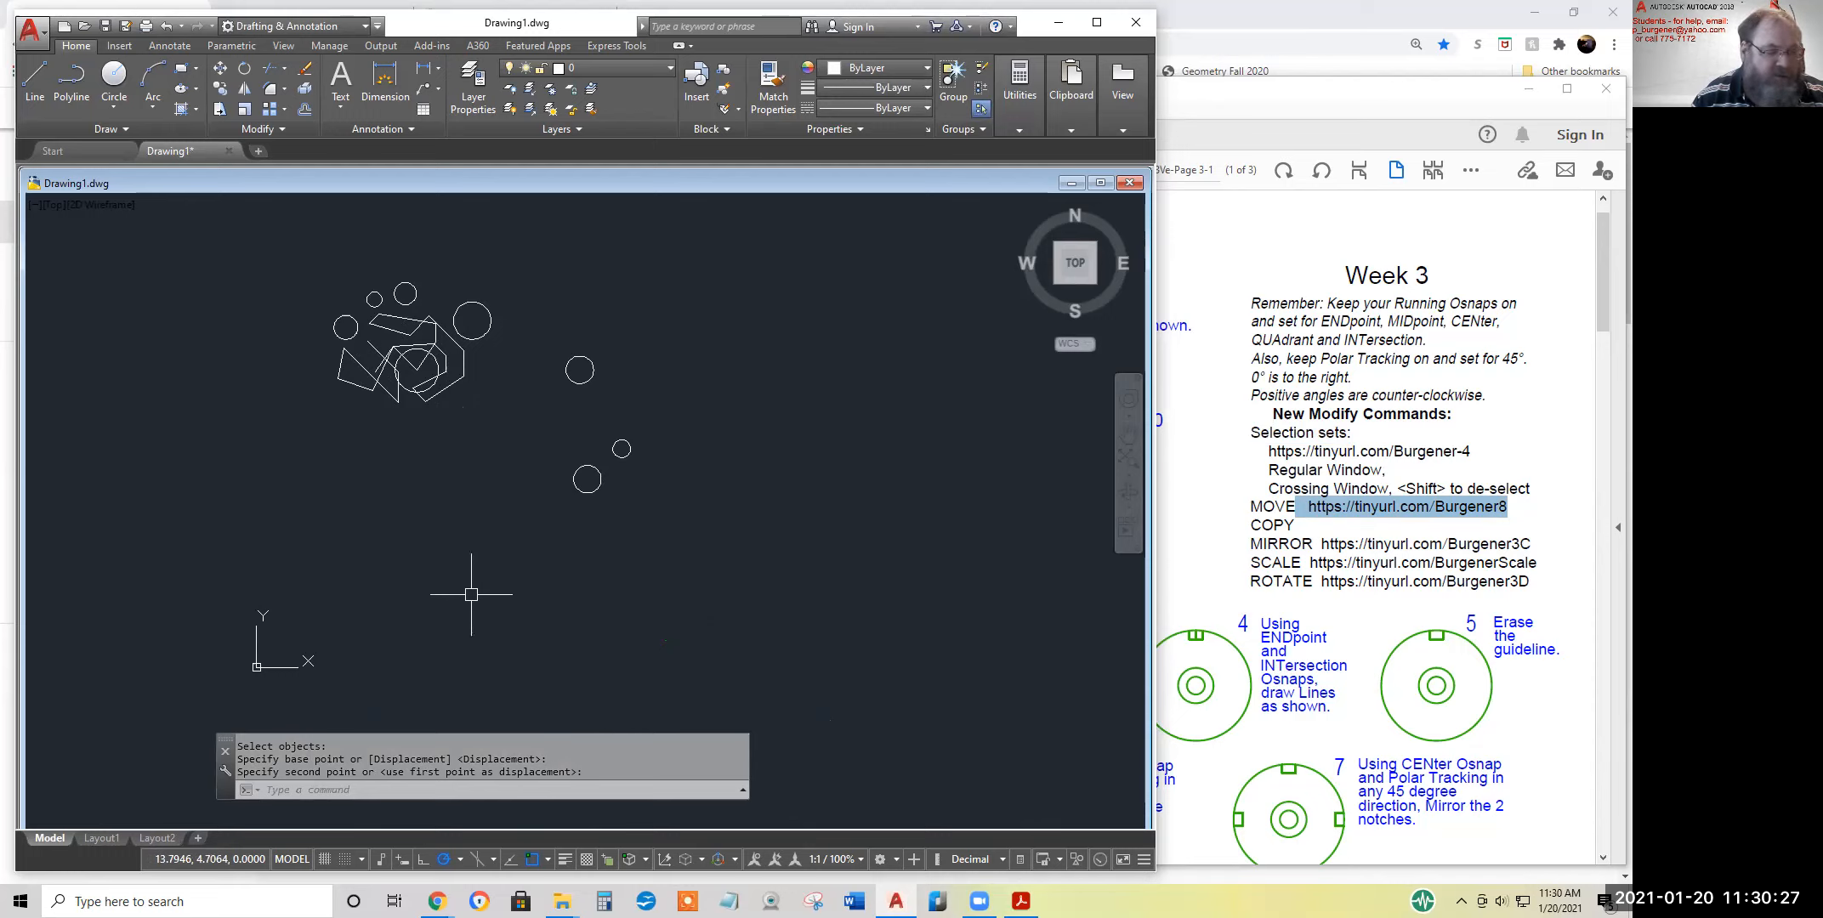
Move the previous selection set of three circles 8 units horizontally to the right using polar tracking at 0°
key("Return")
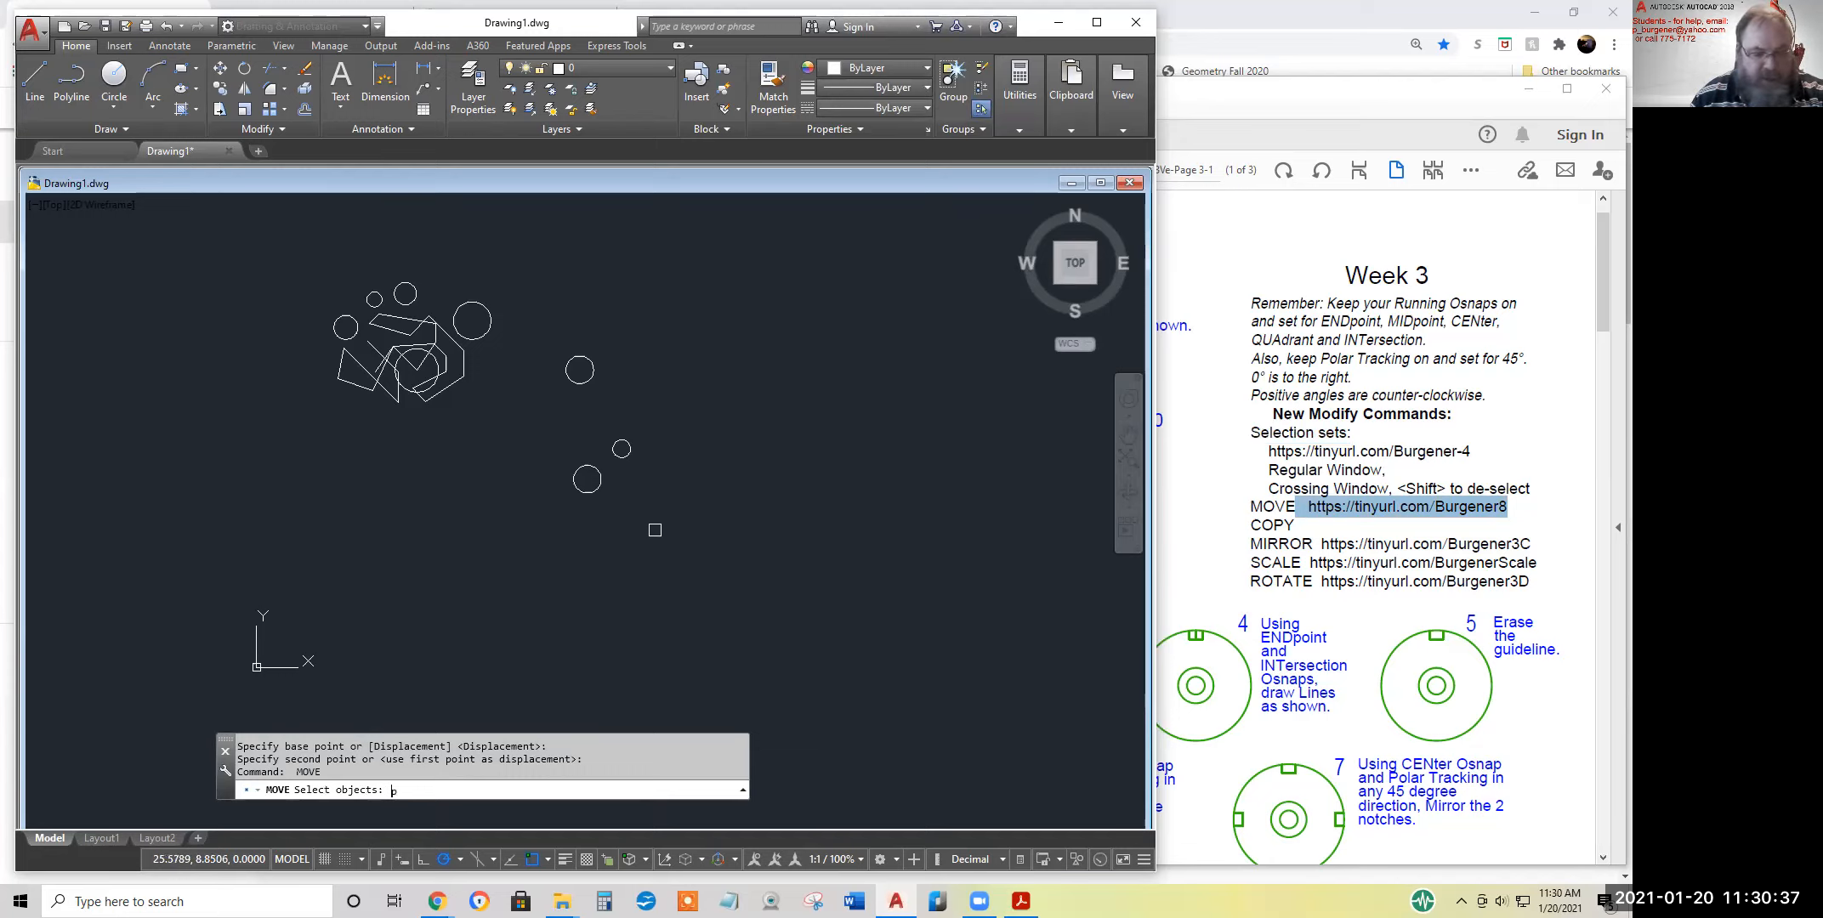
type("p")
key("Return")
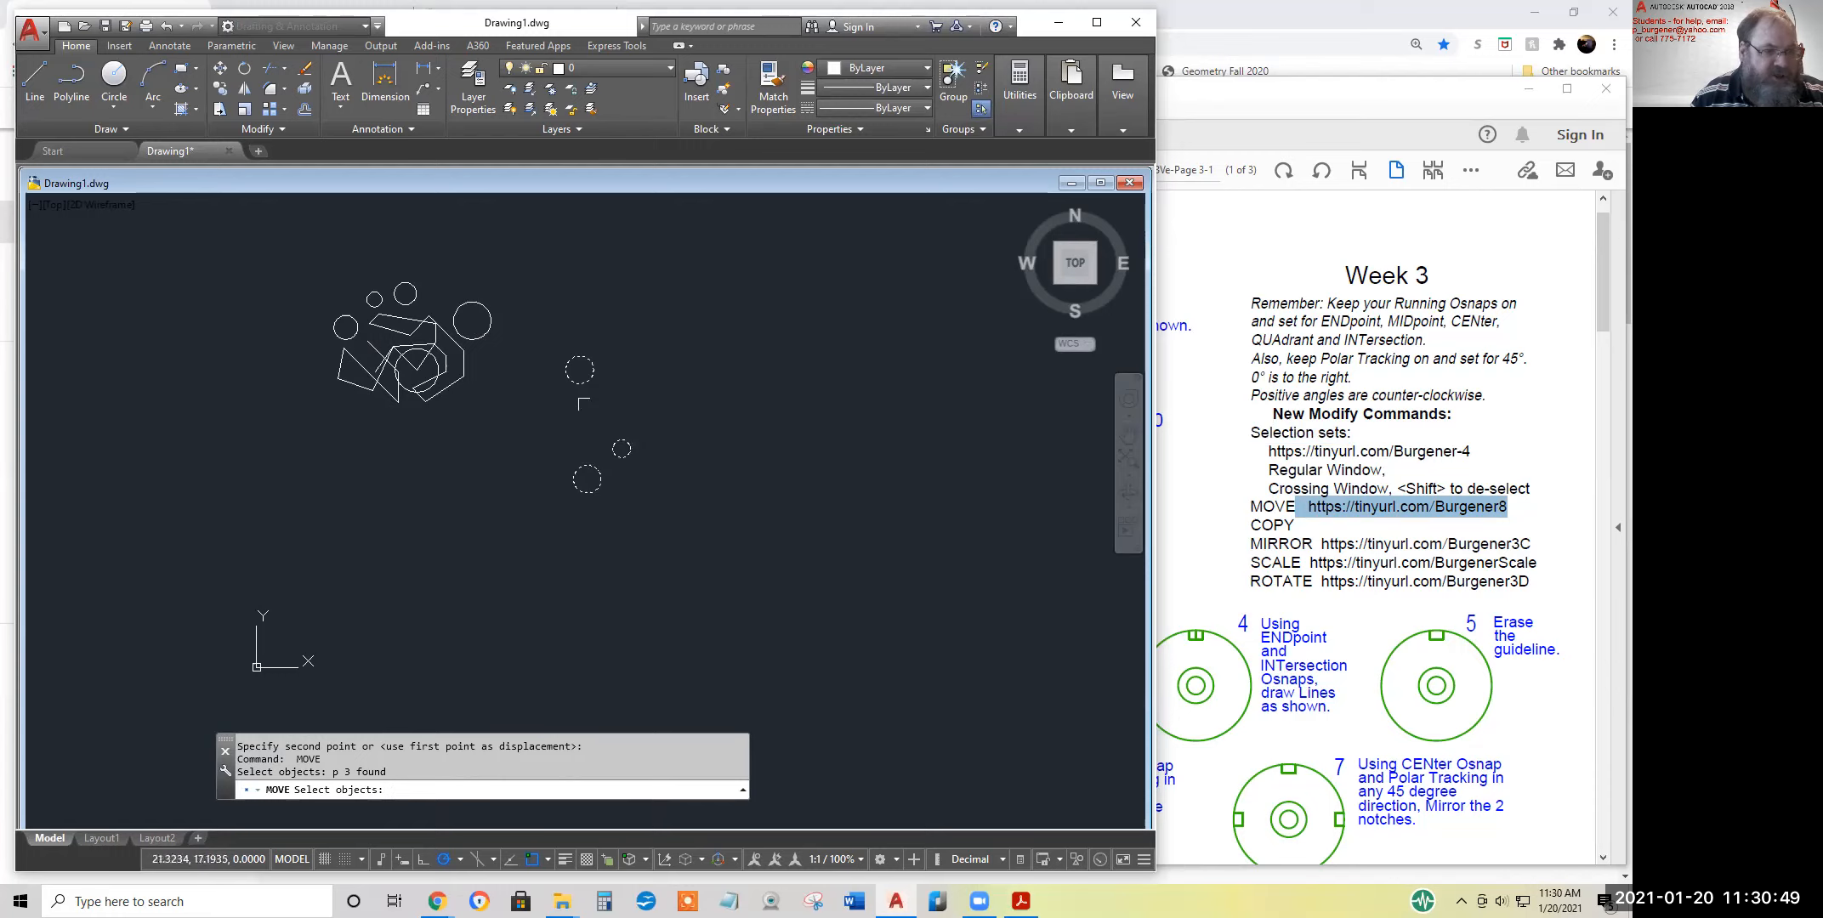
key("Return")
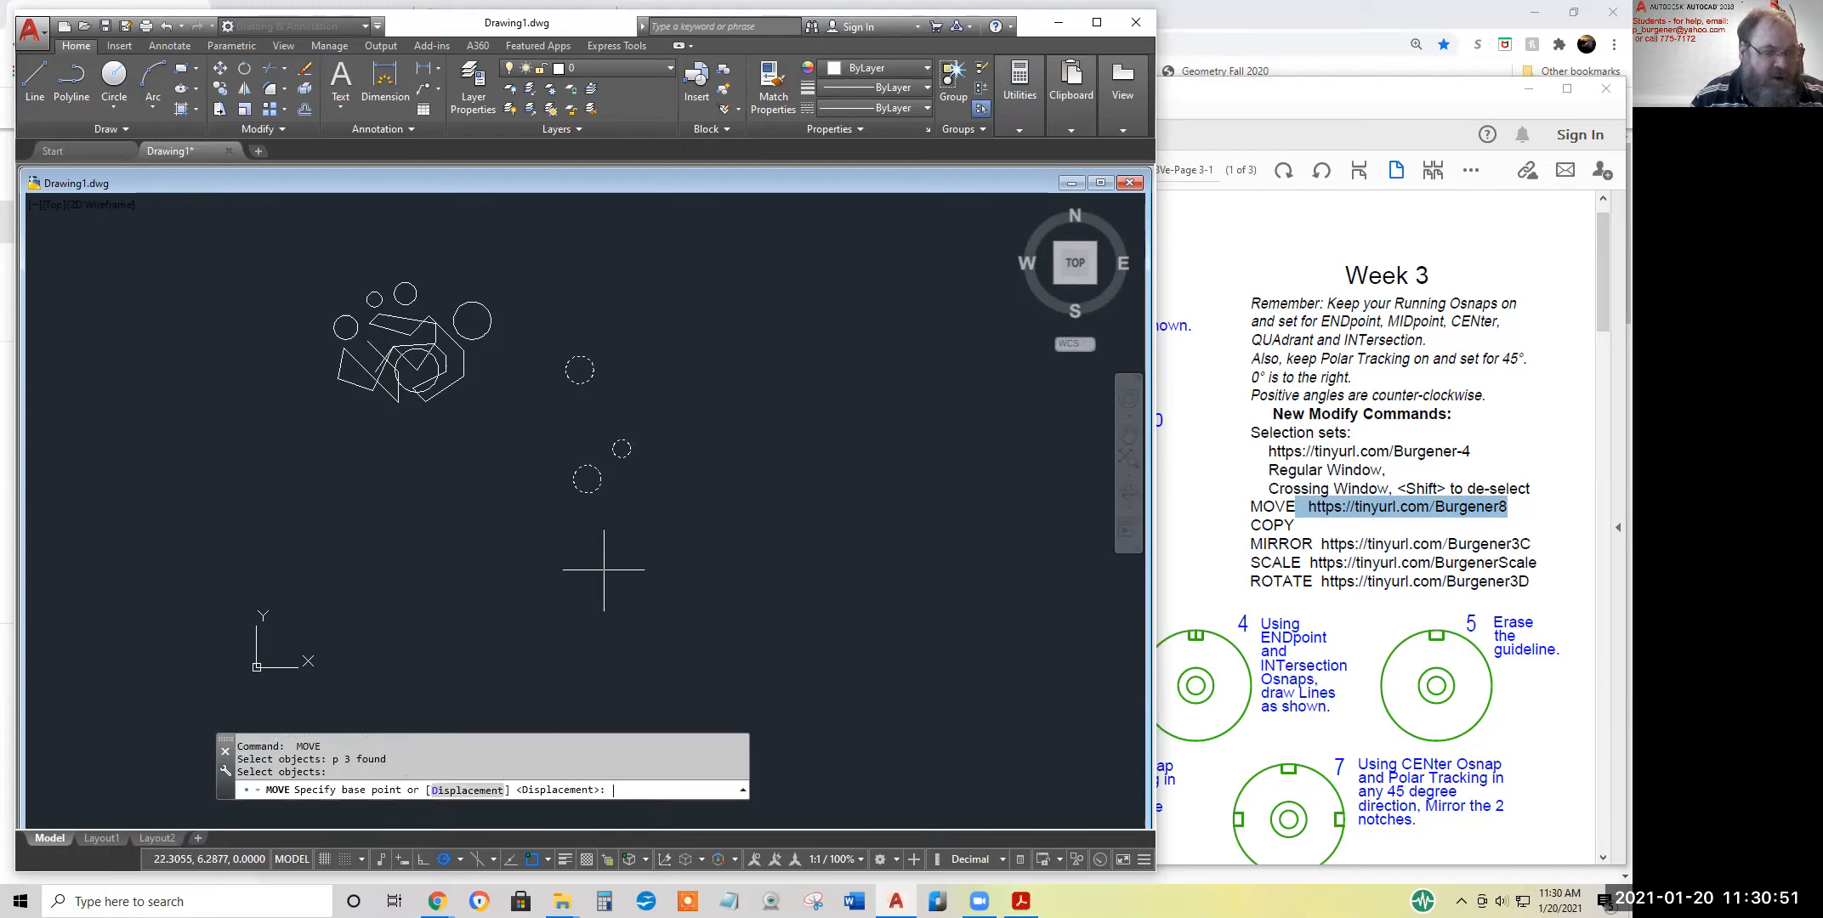
left_click(606, 594)
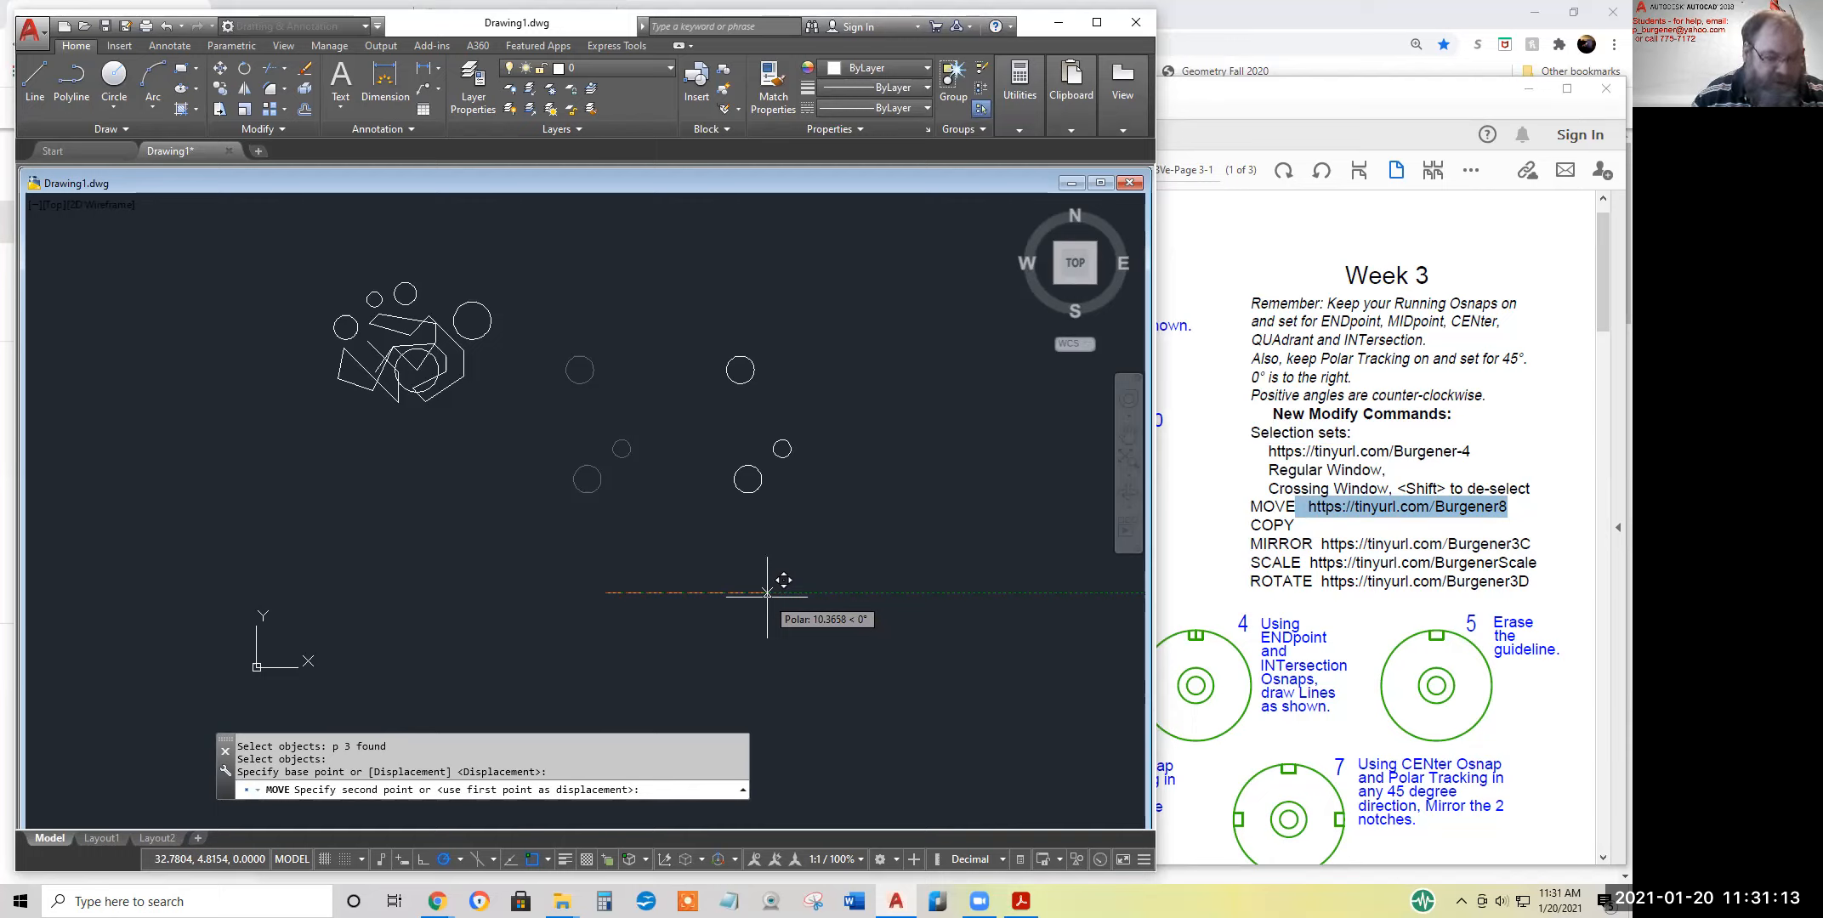
type("8")
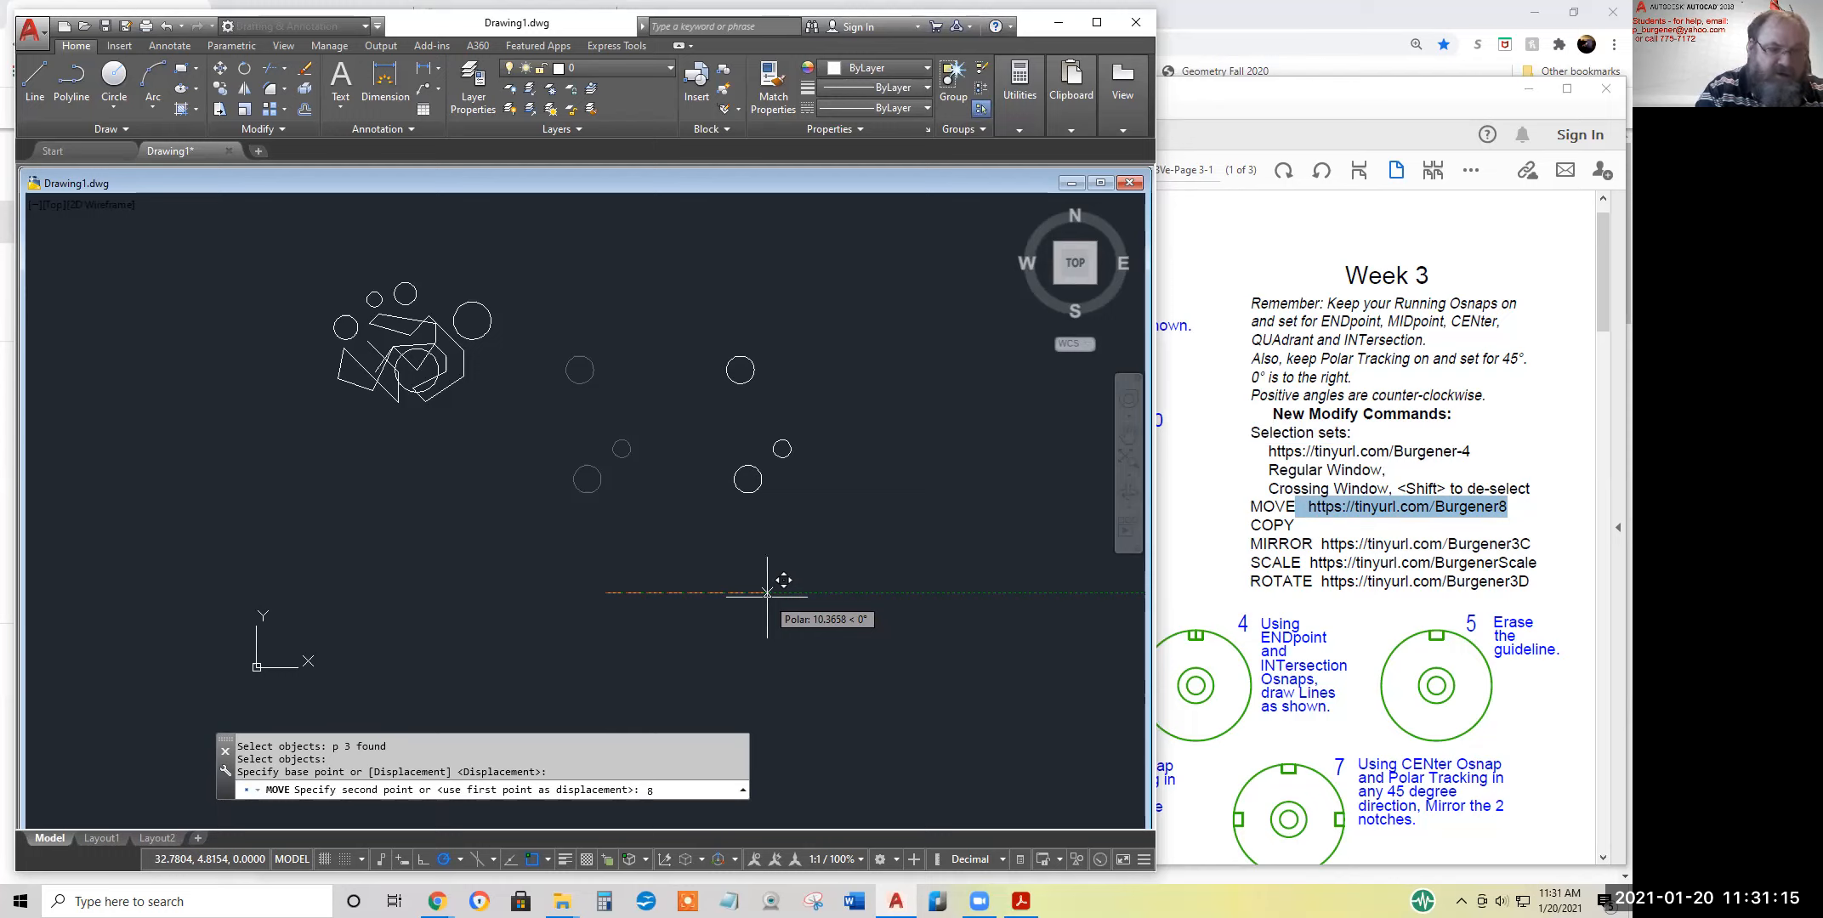
key("Return")
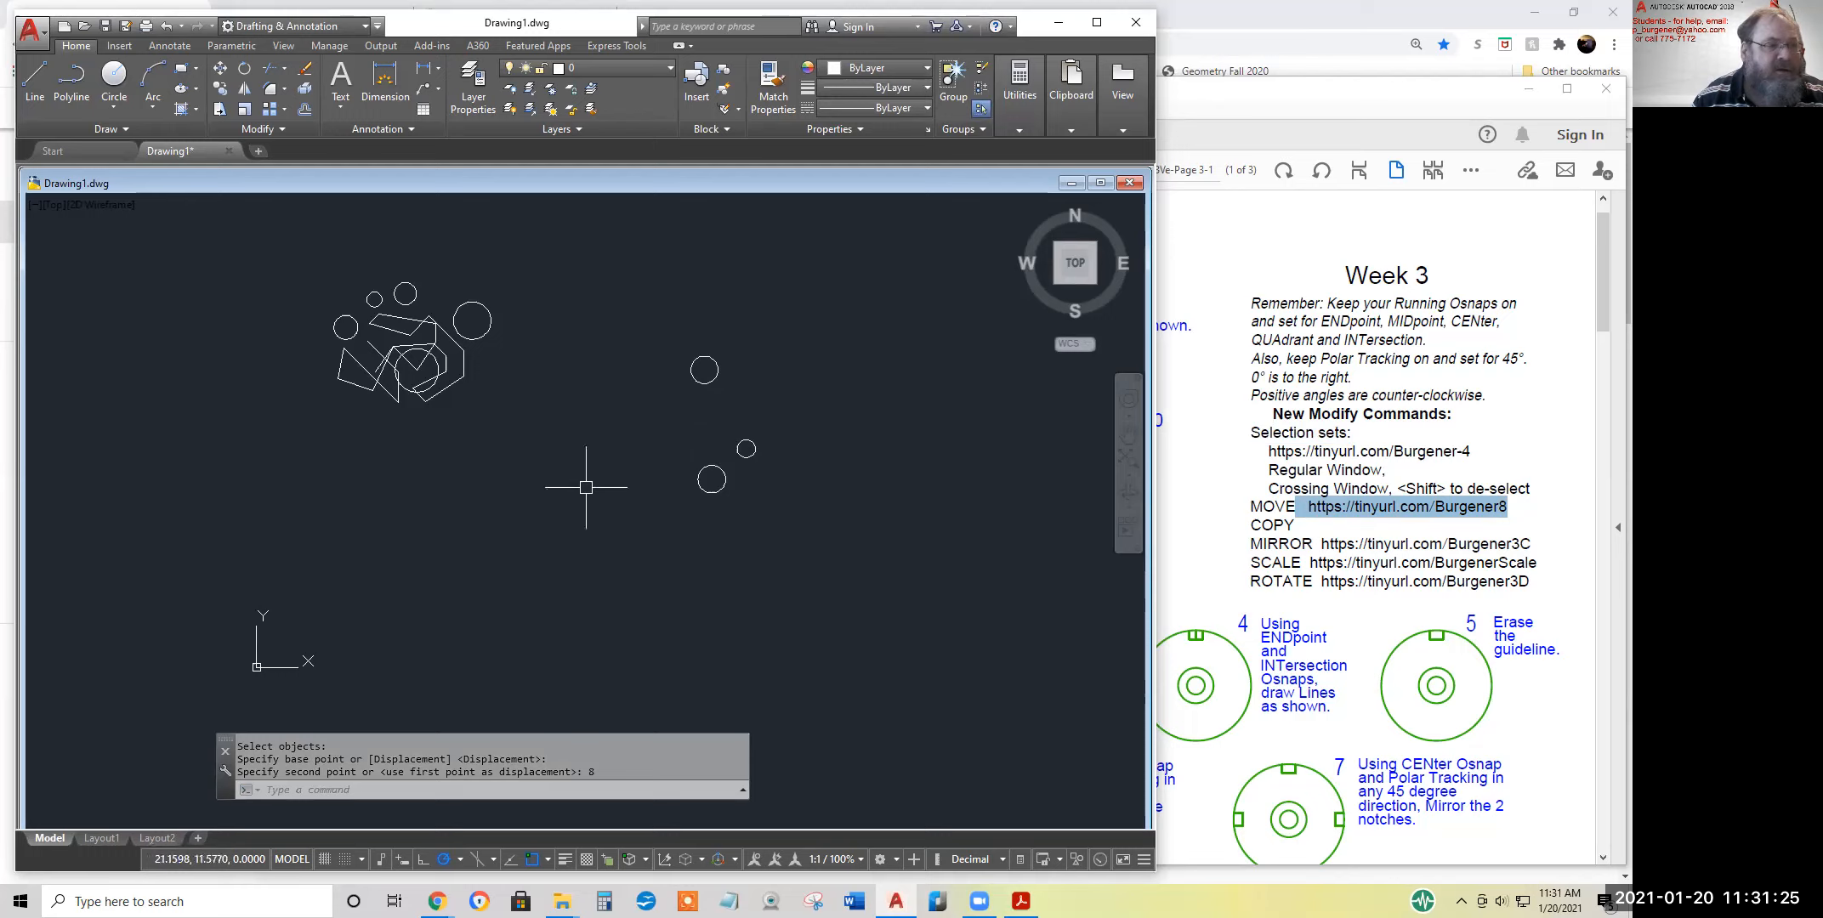
Move the previous selection set again, from the lowest circle's left quadrant to its right quadrant
key("Return")
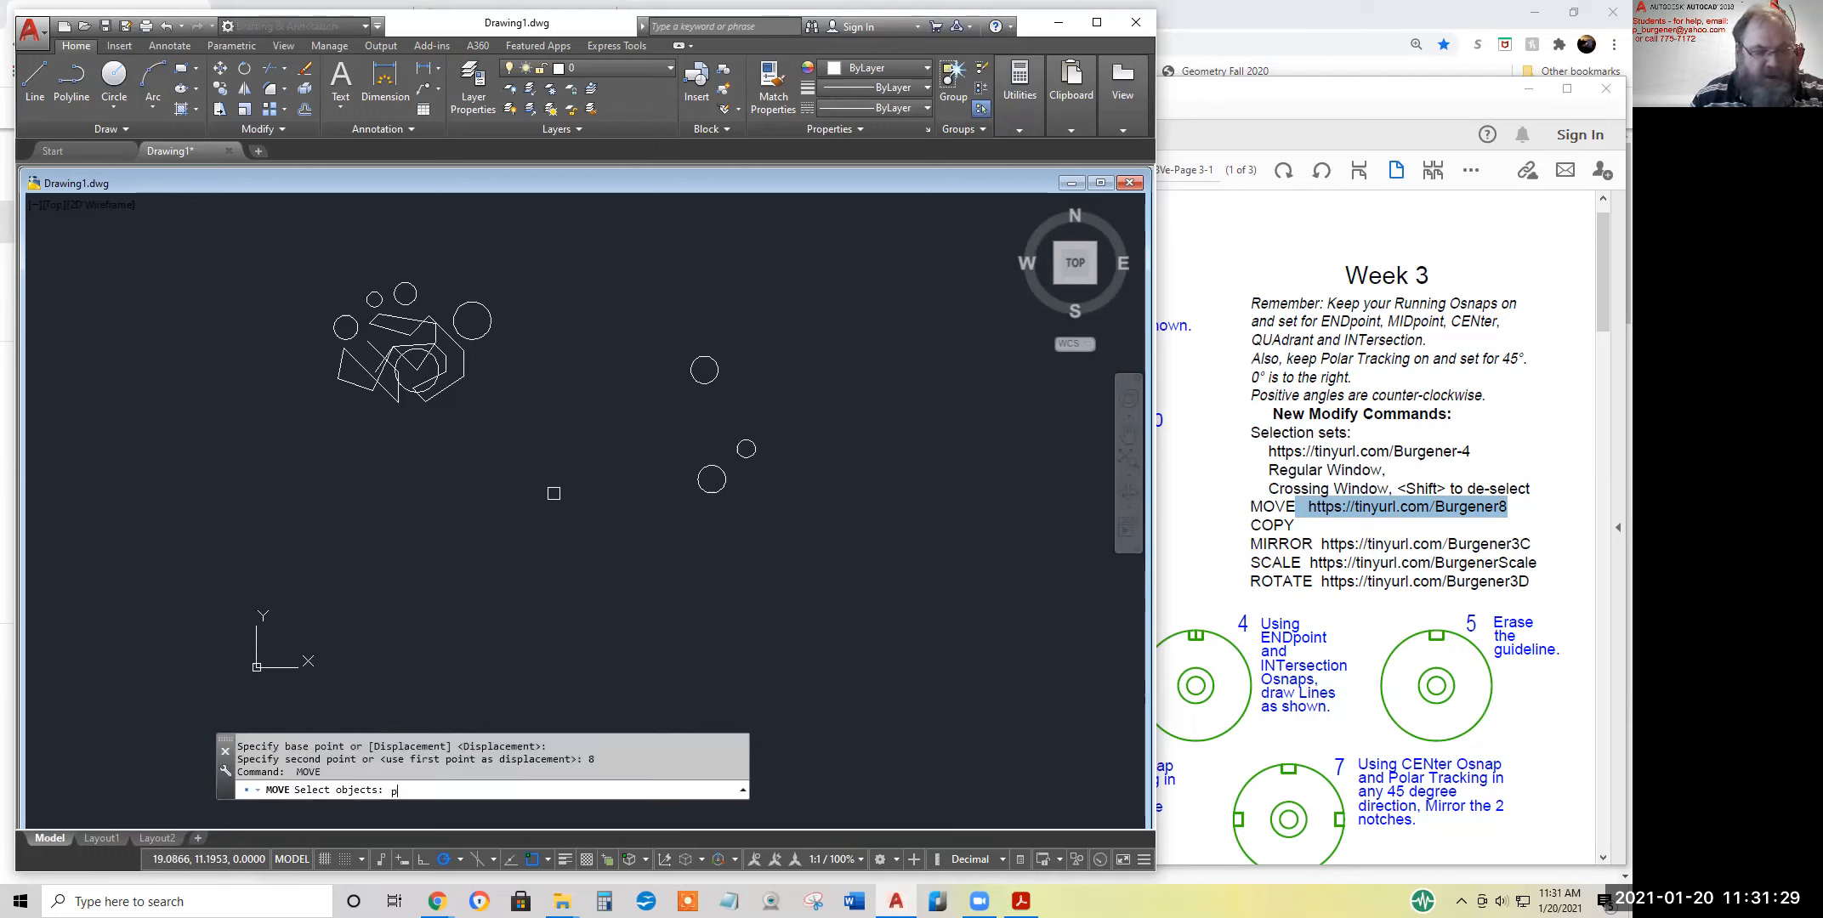
type("p")
key("Return")
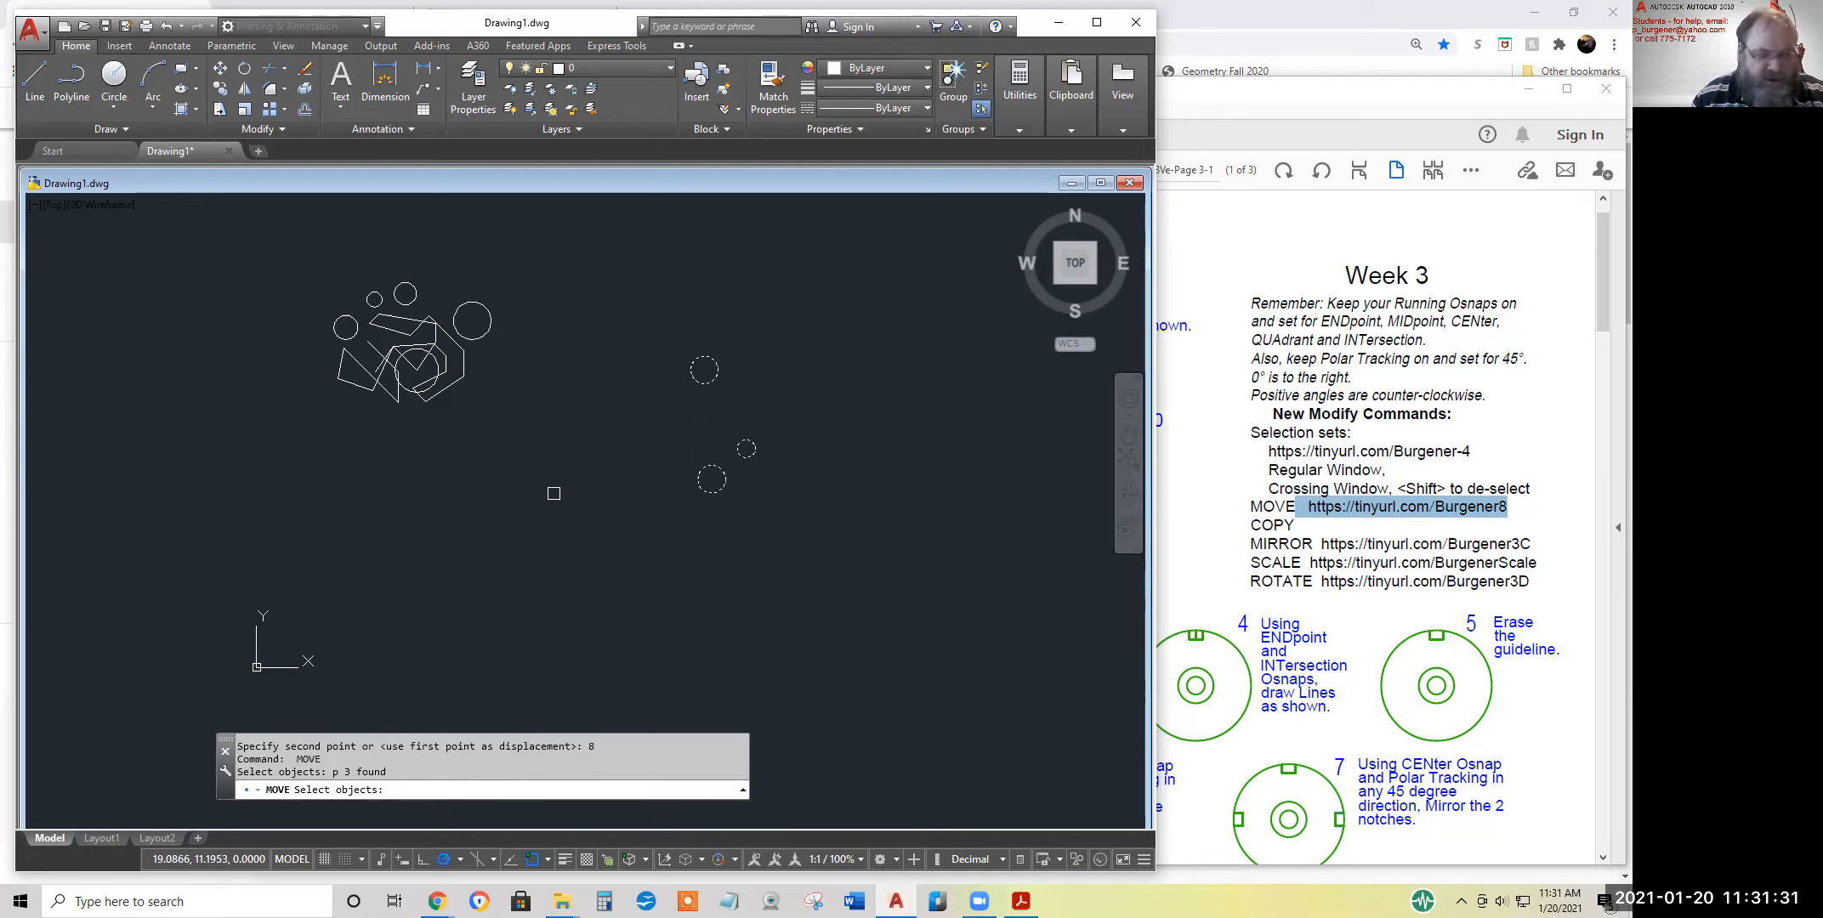
key("Return")
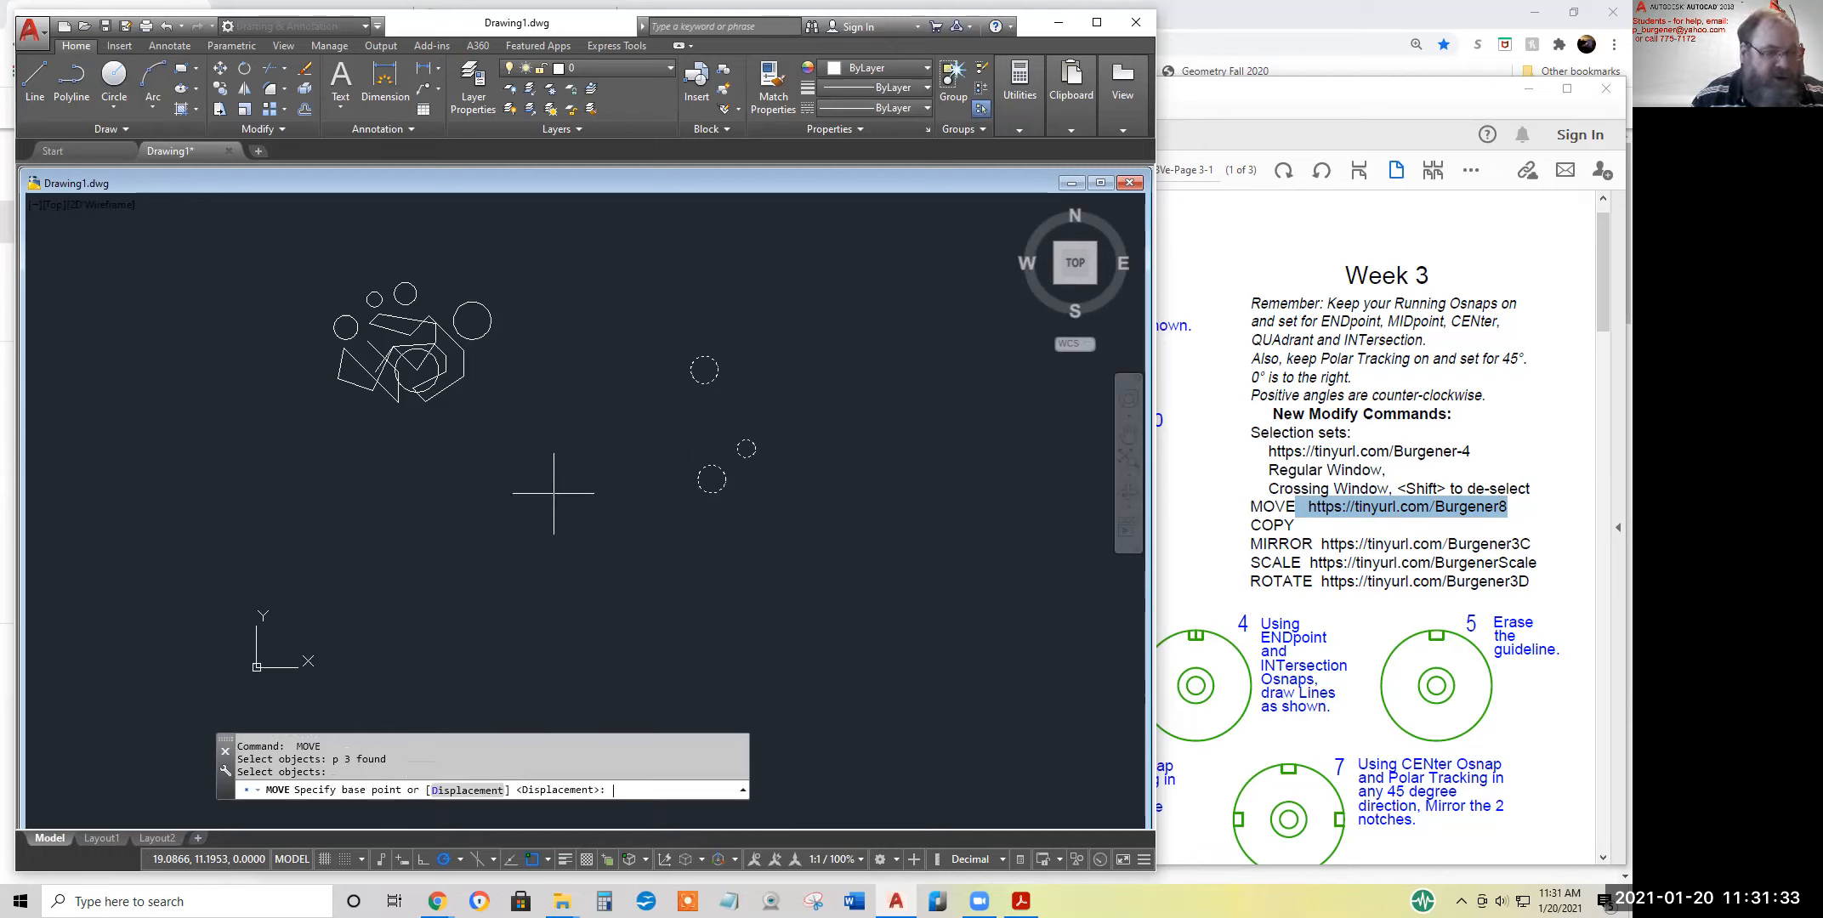
scroll(713, 531, "up", 1)
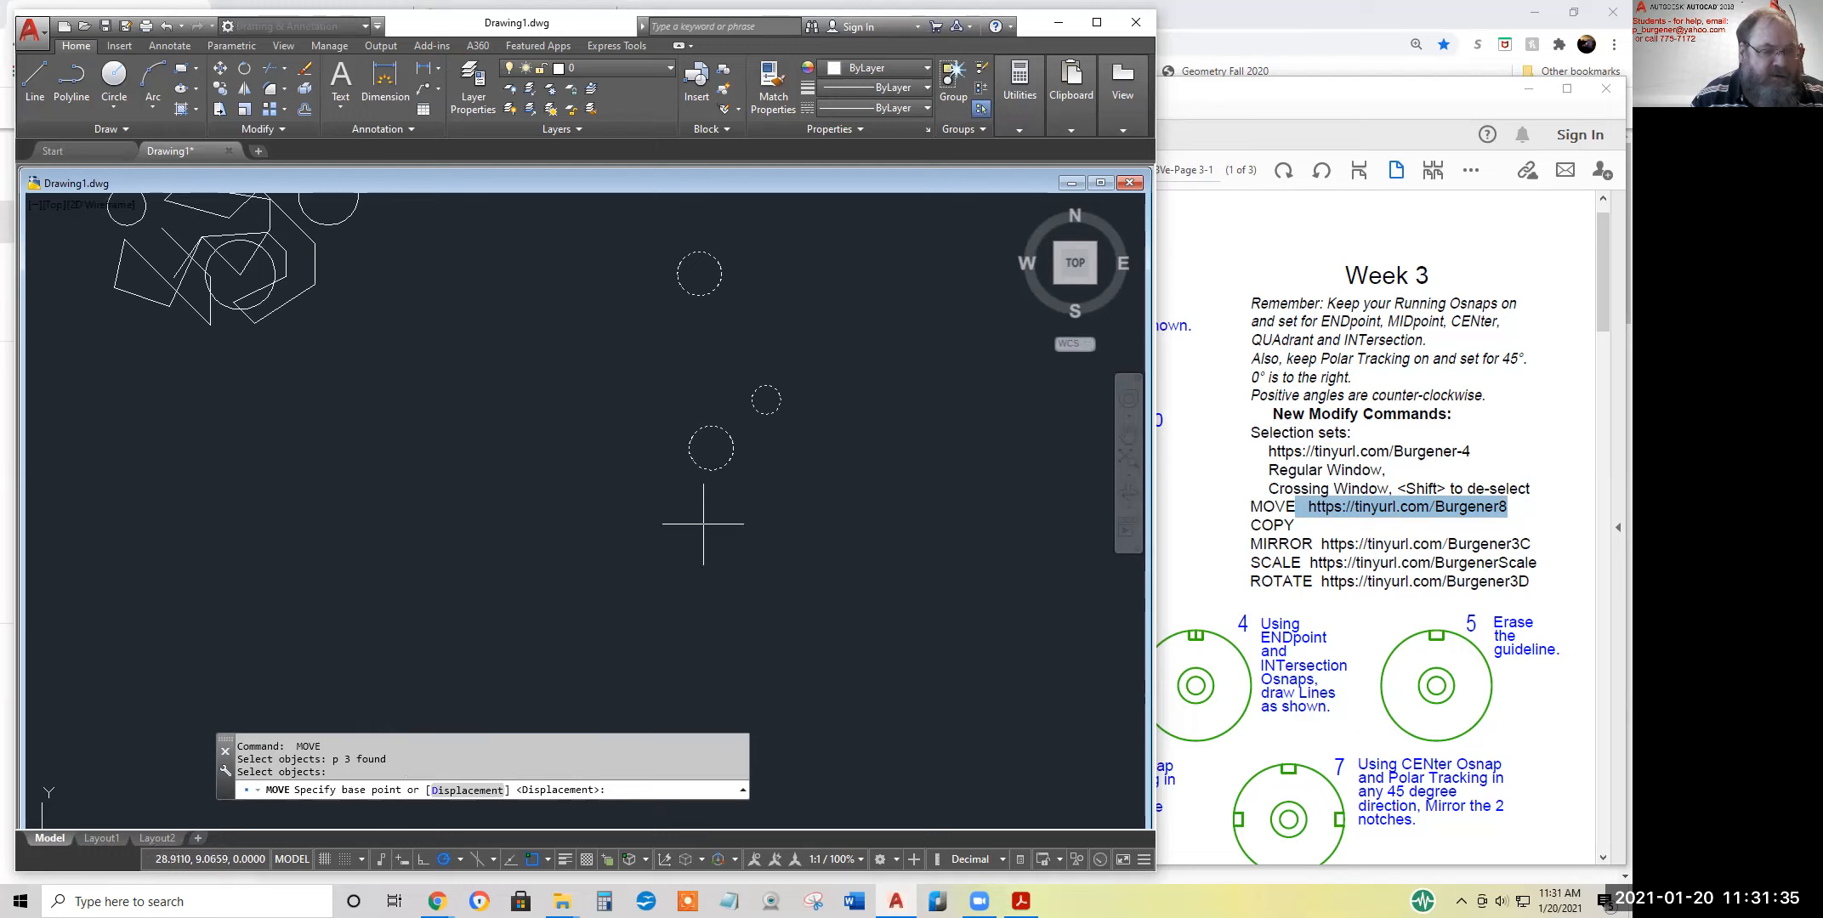
left_click(688, 448)
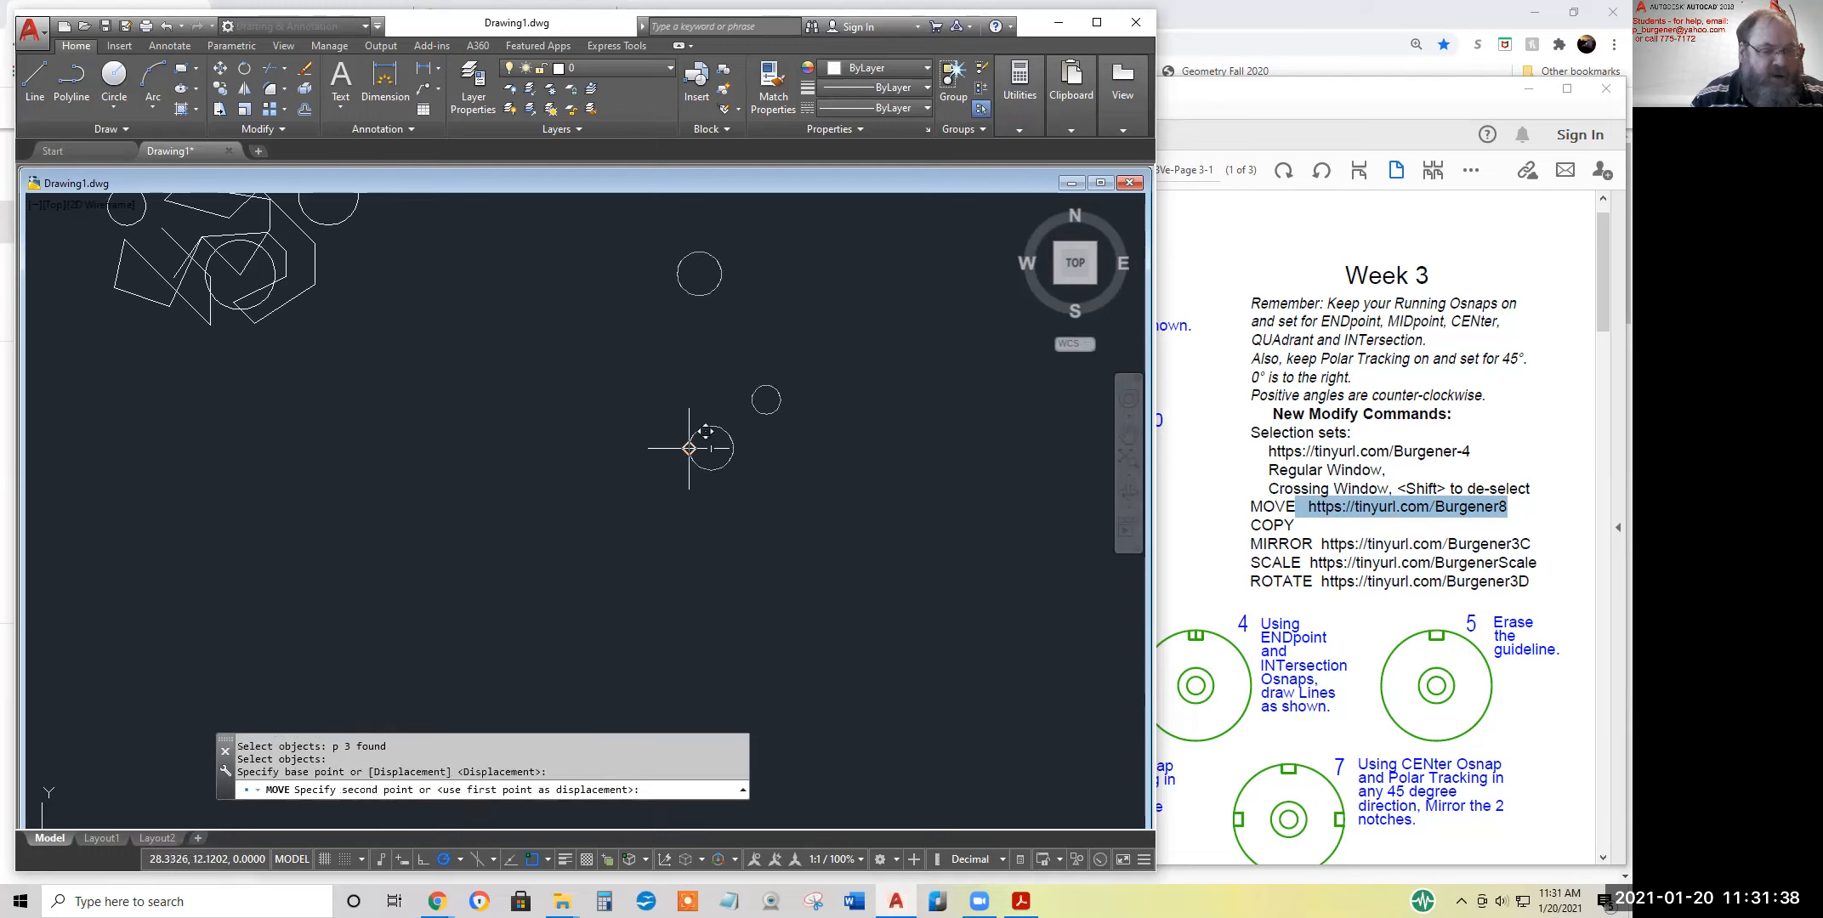
left_click(733, 448)
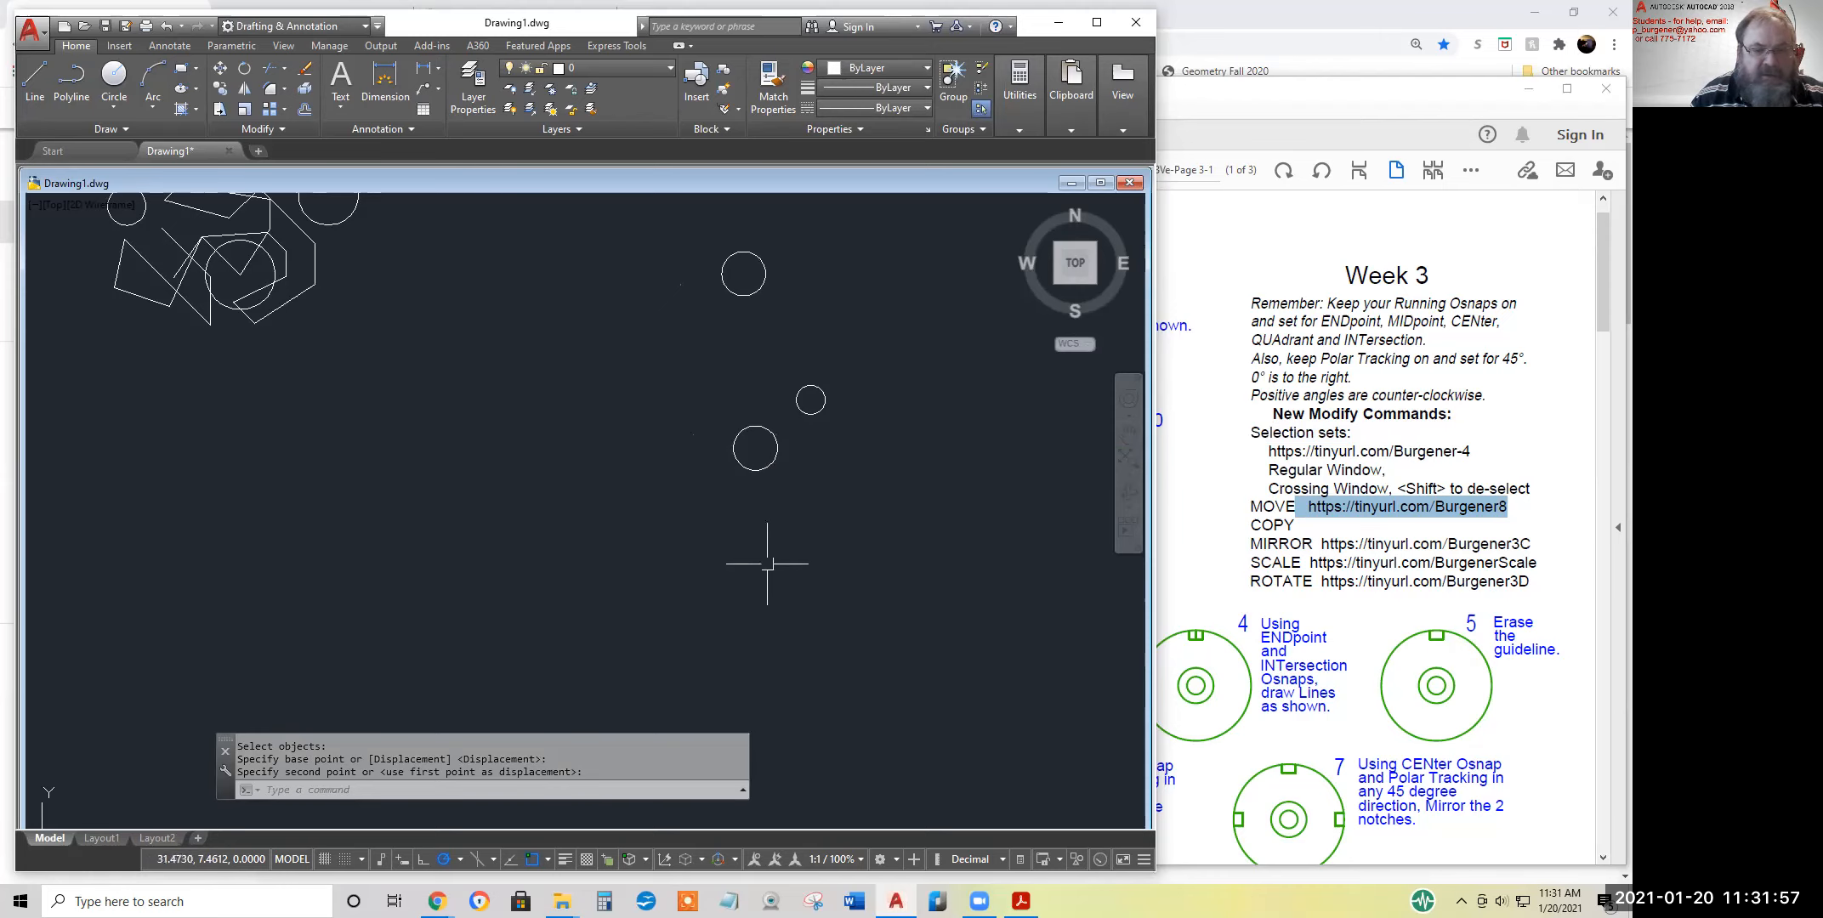
Highlight the COPY entry in the Week 3 handout PDF and return to the AutoCAD drawing with all shapes in view
left_click(1294, 525)
left_click_drag(1294, 525, 1249, 526)
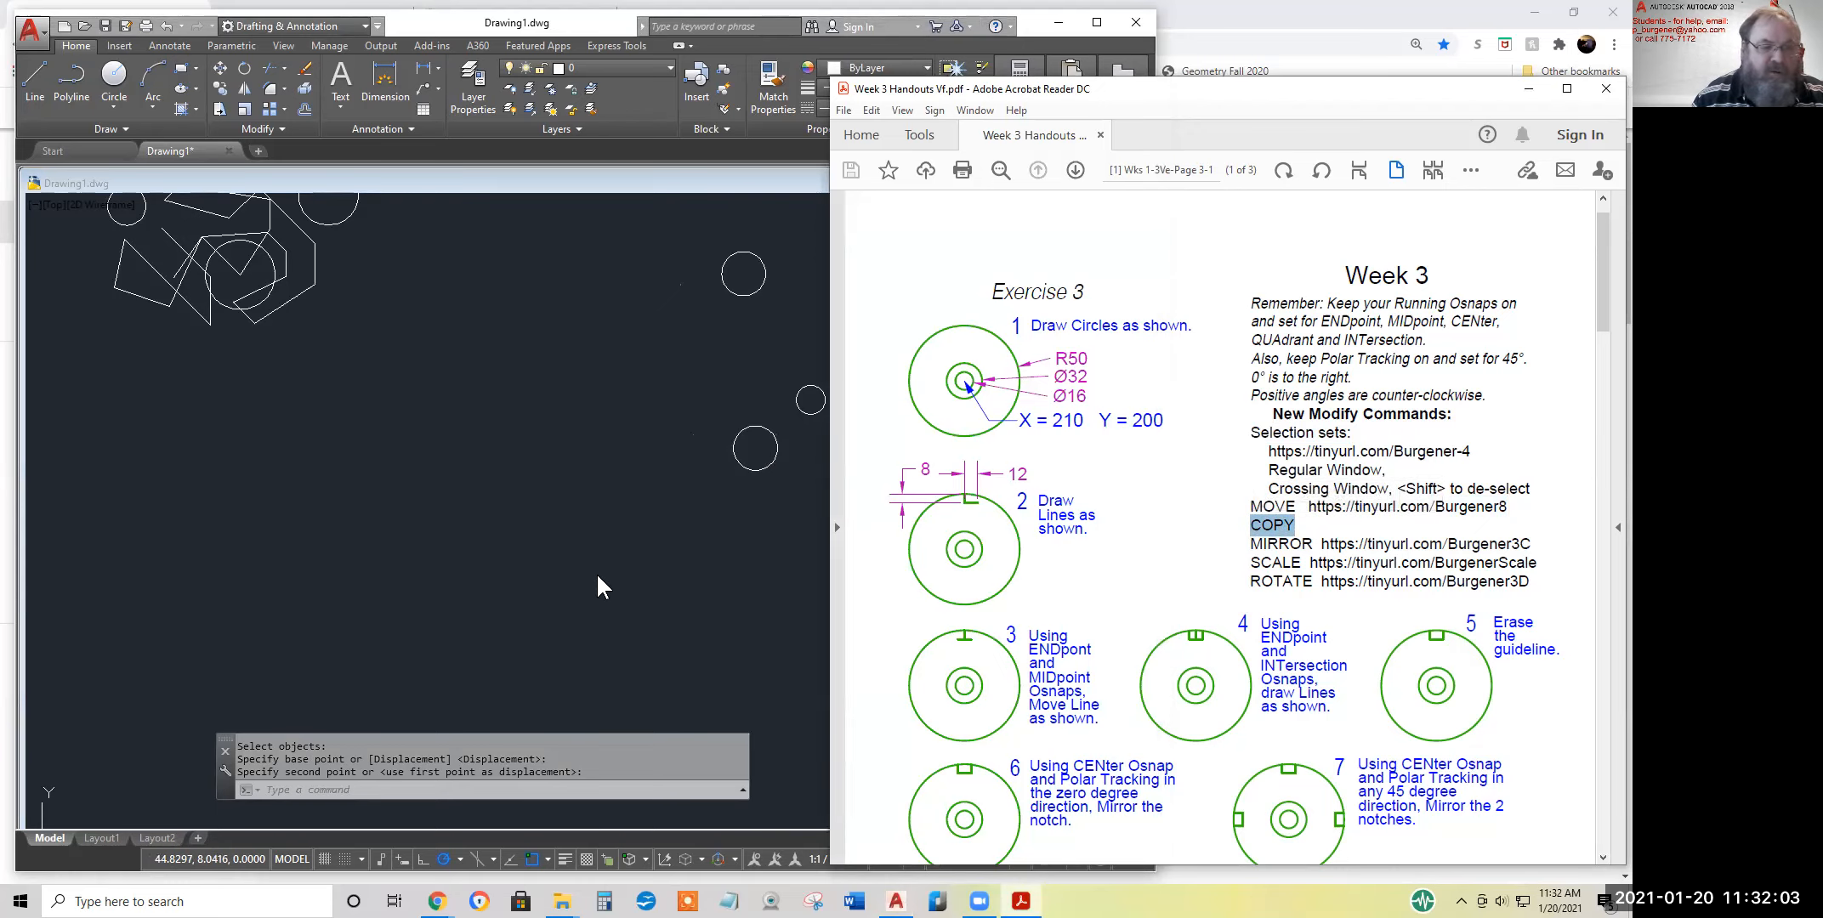
scroll(597, 573, "down", 1)
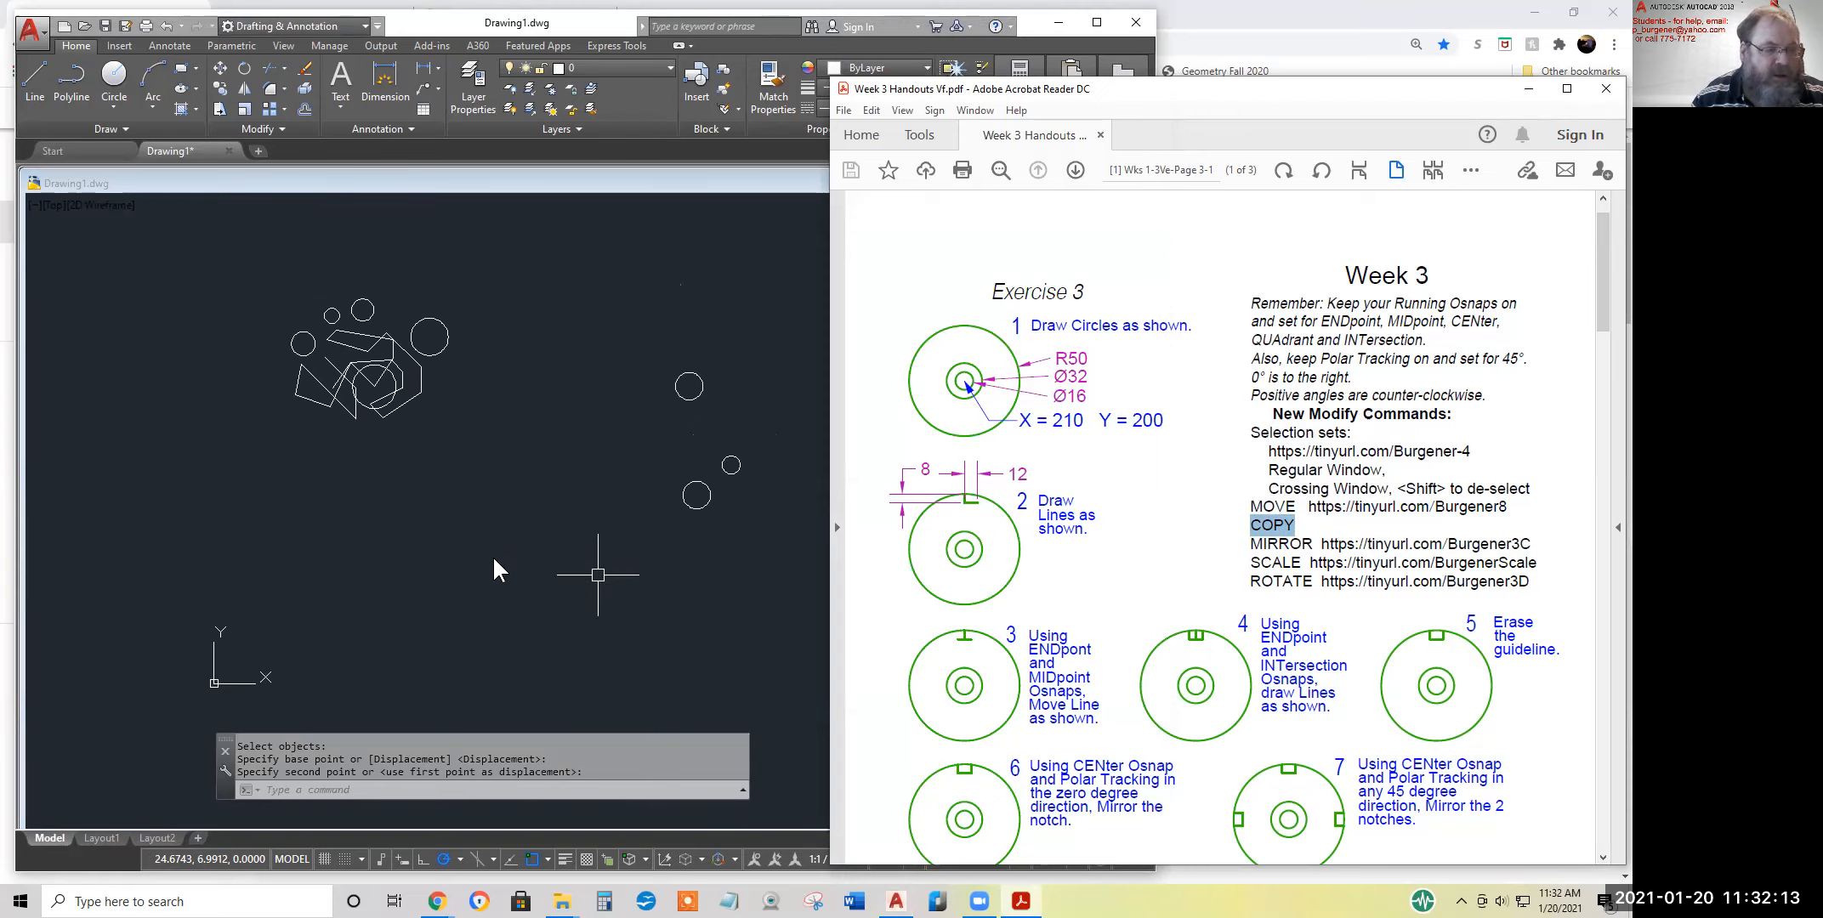
left_click(669, 640)
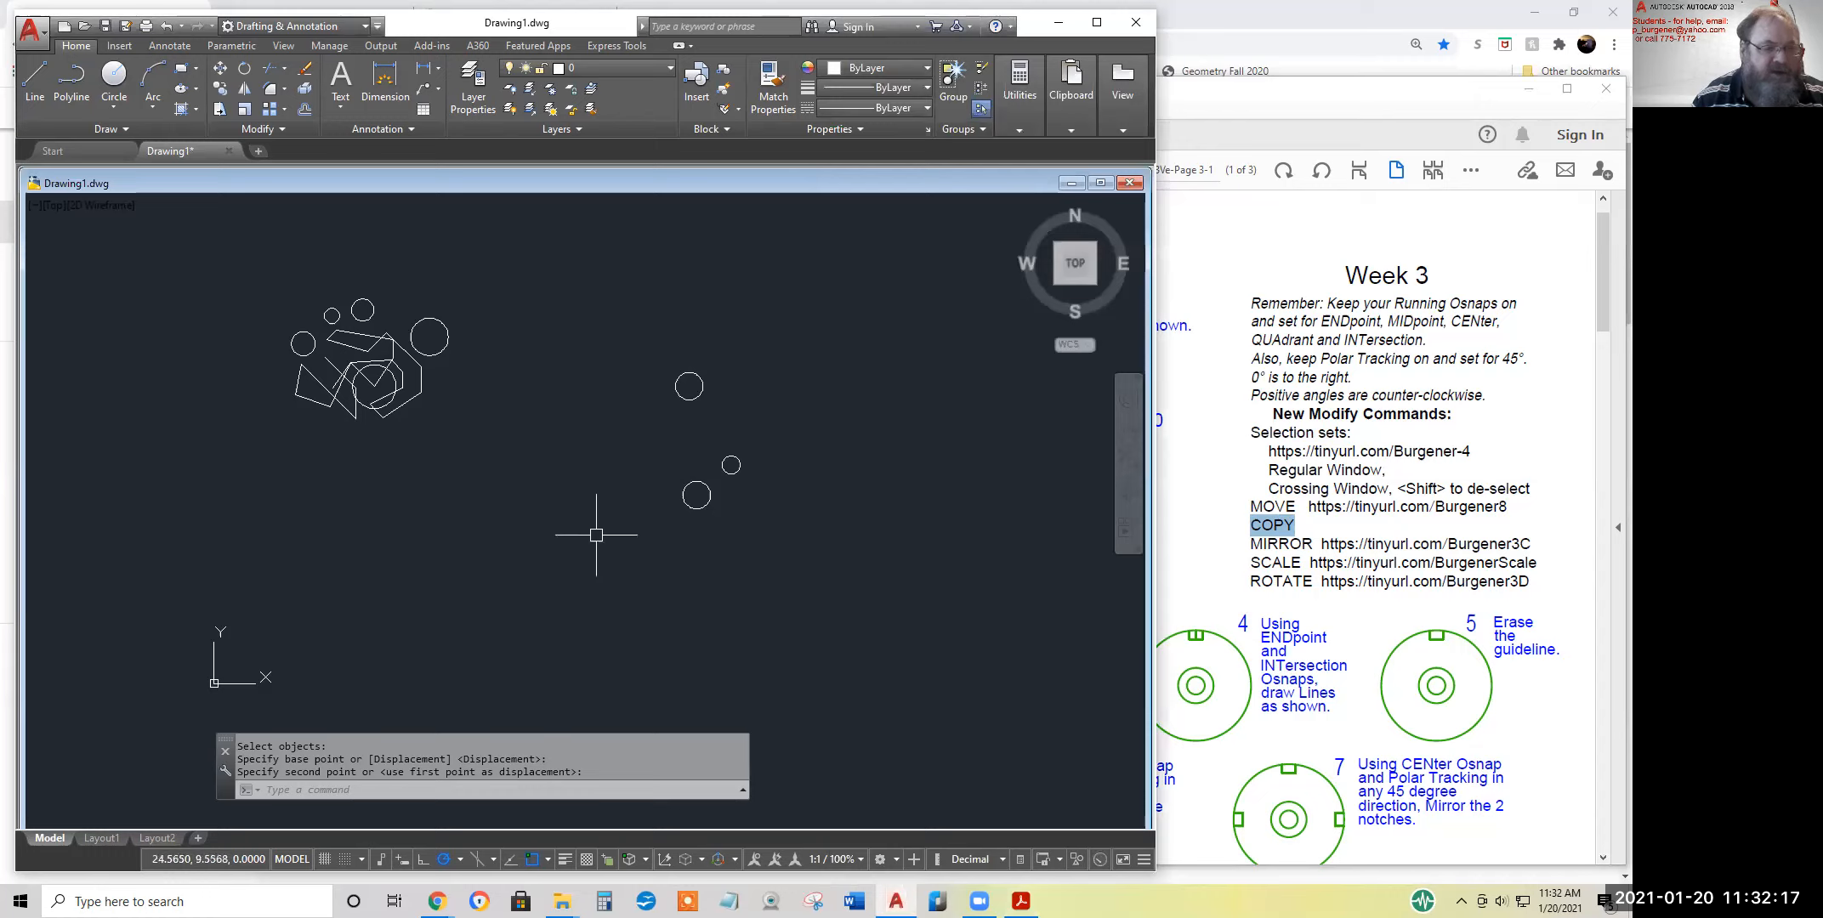
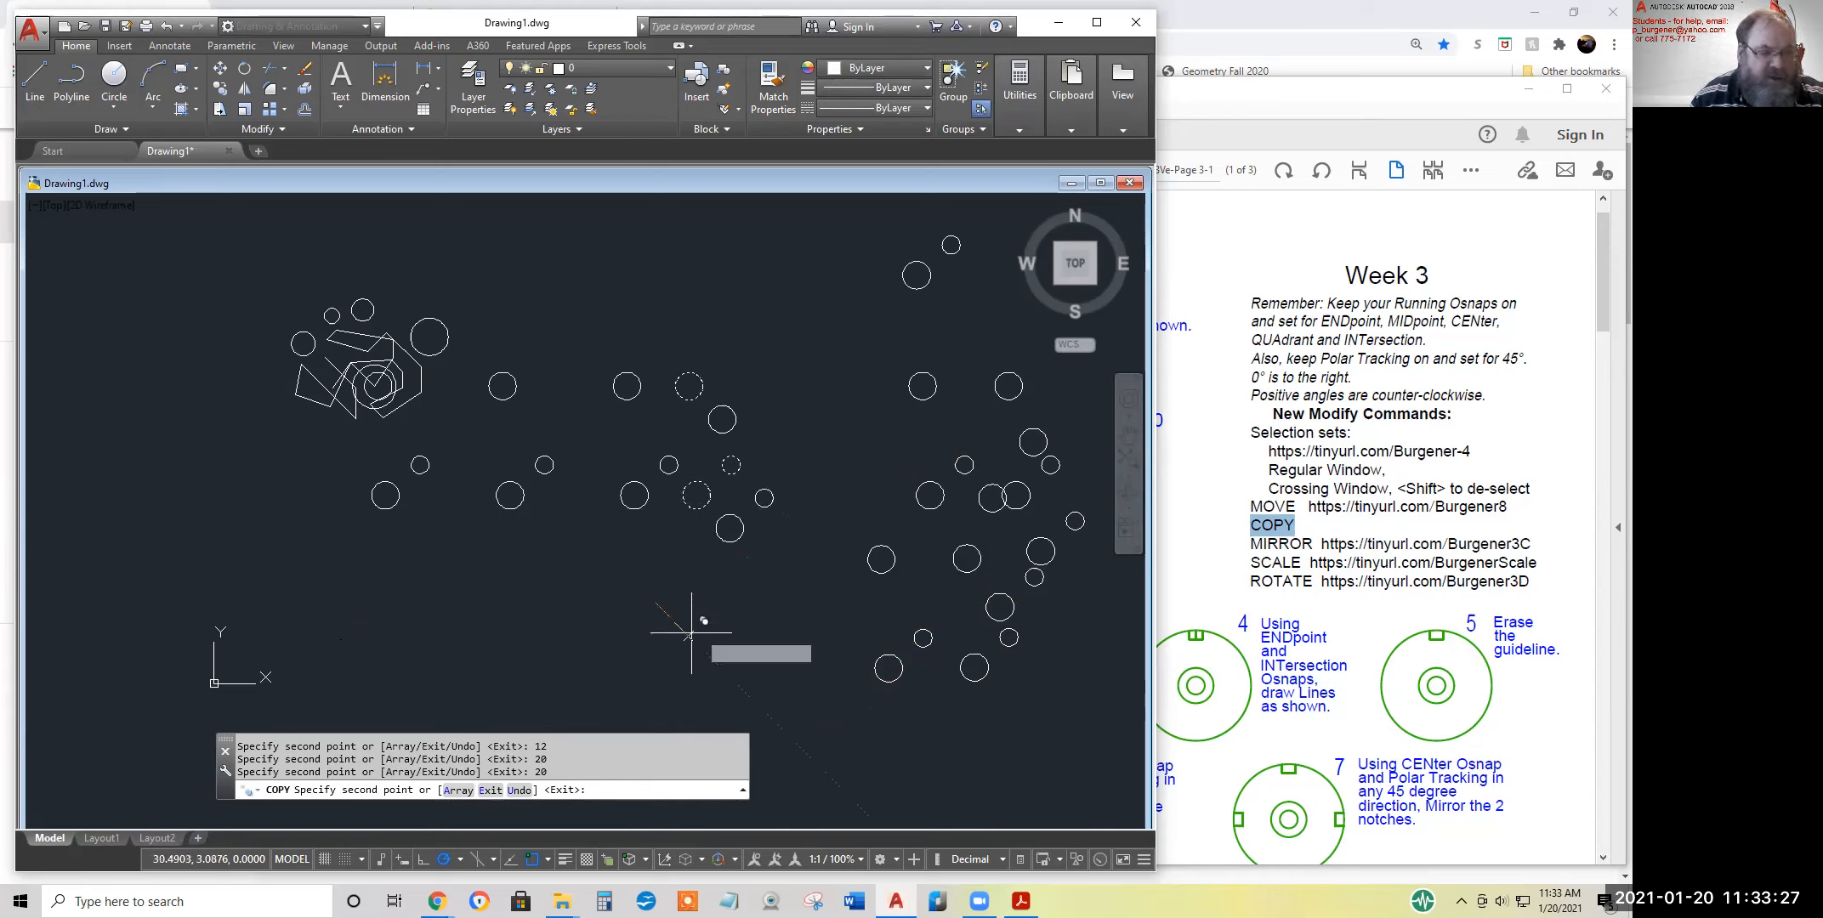
Undo the last three placed copies of the three circles within the Copy command and end the command
left_click(516, 791)
left_click(518, 792)
left_click(516, 791)
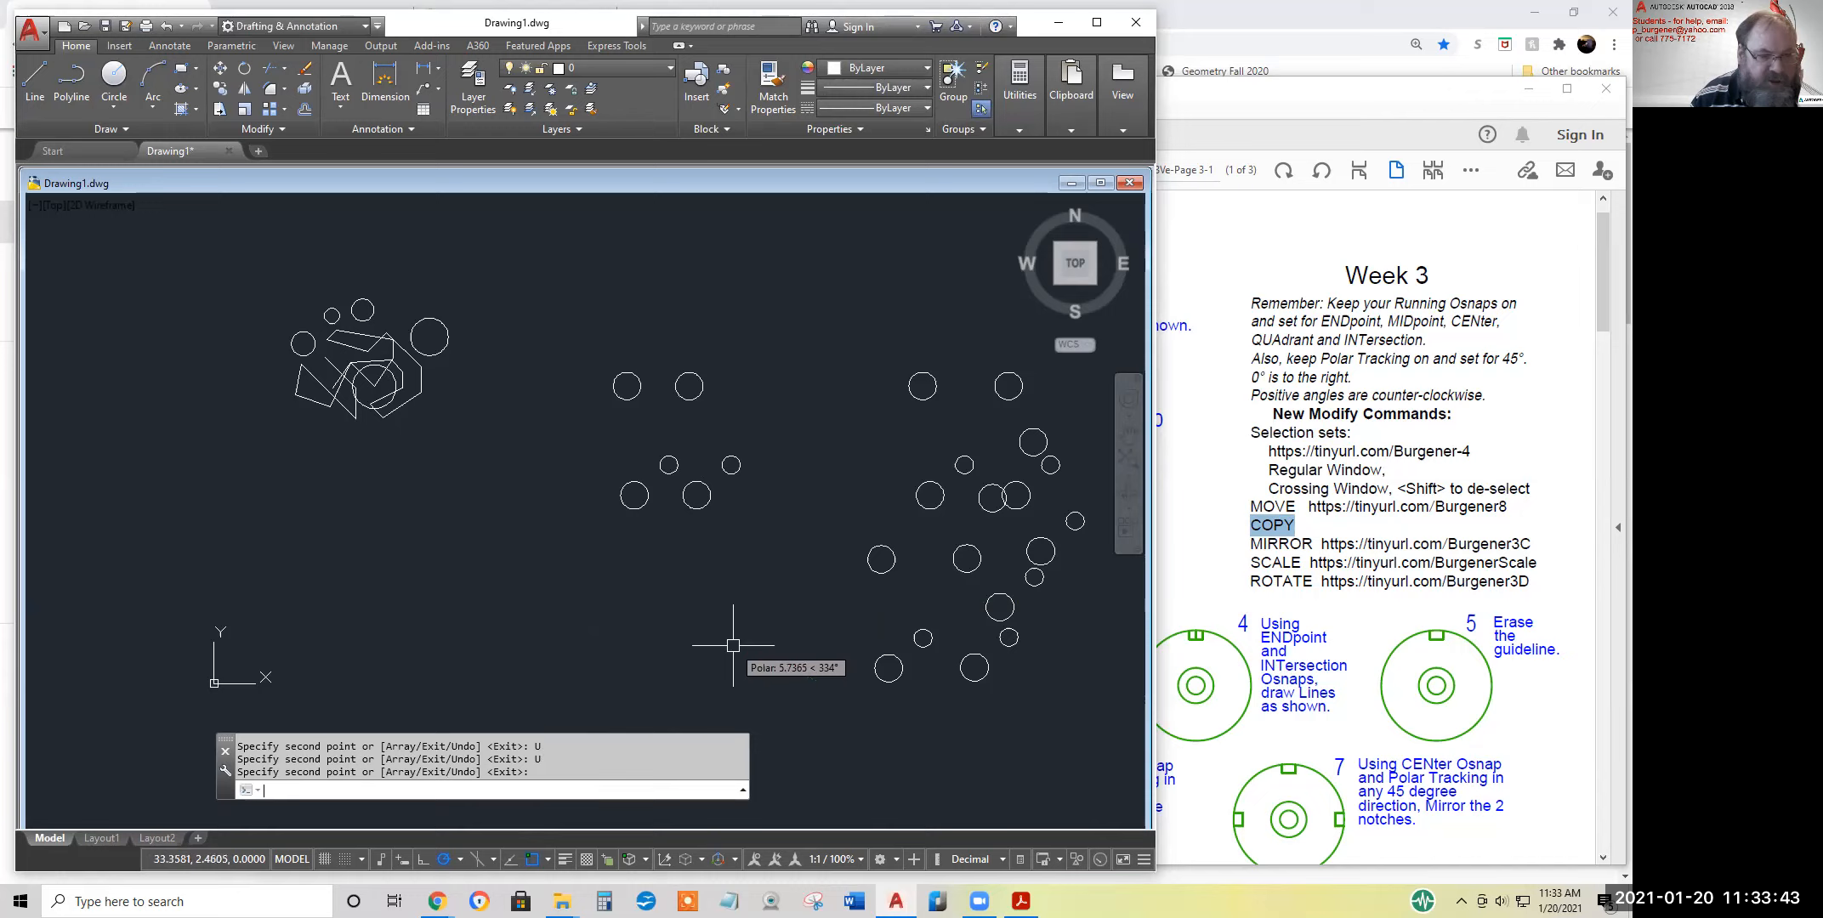
key("Return")
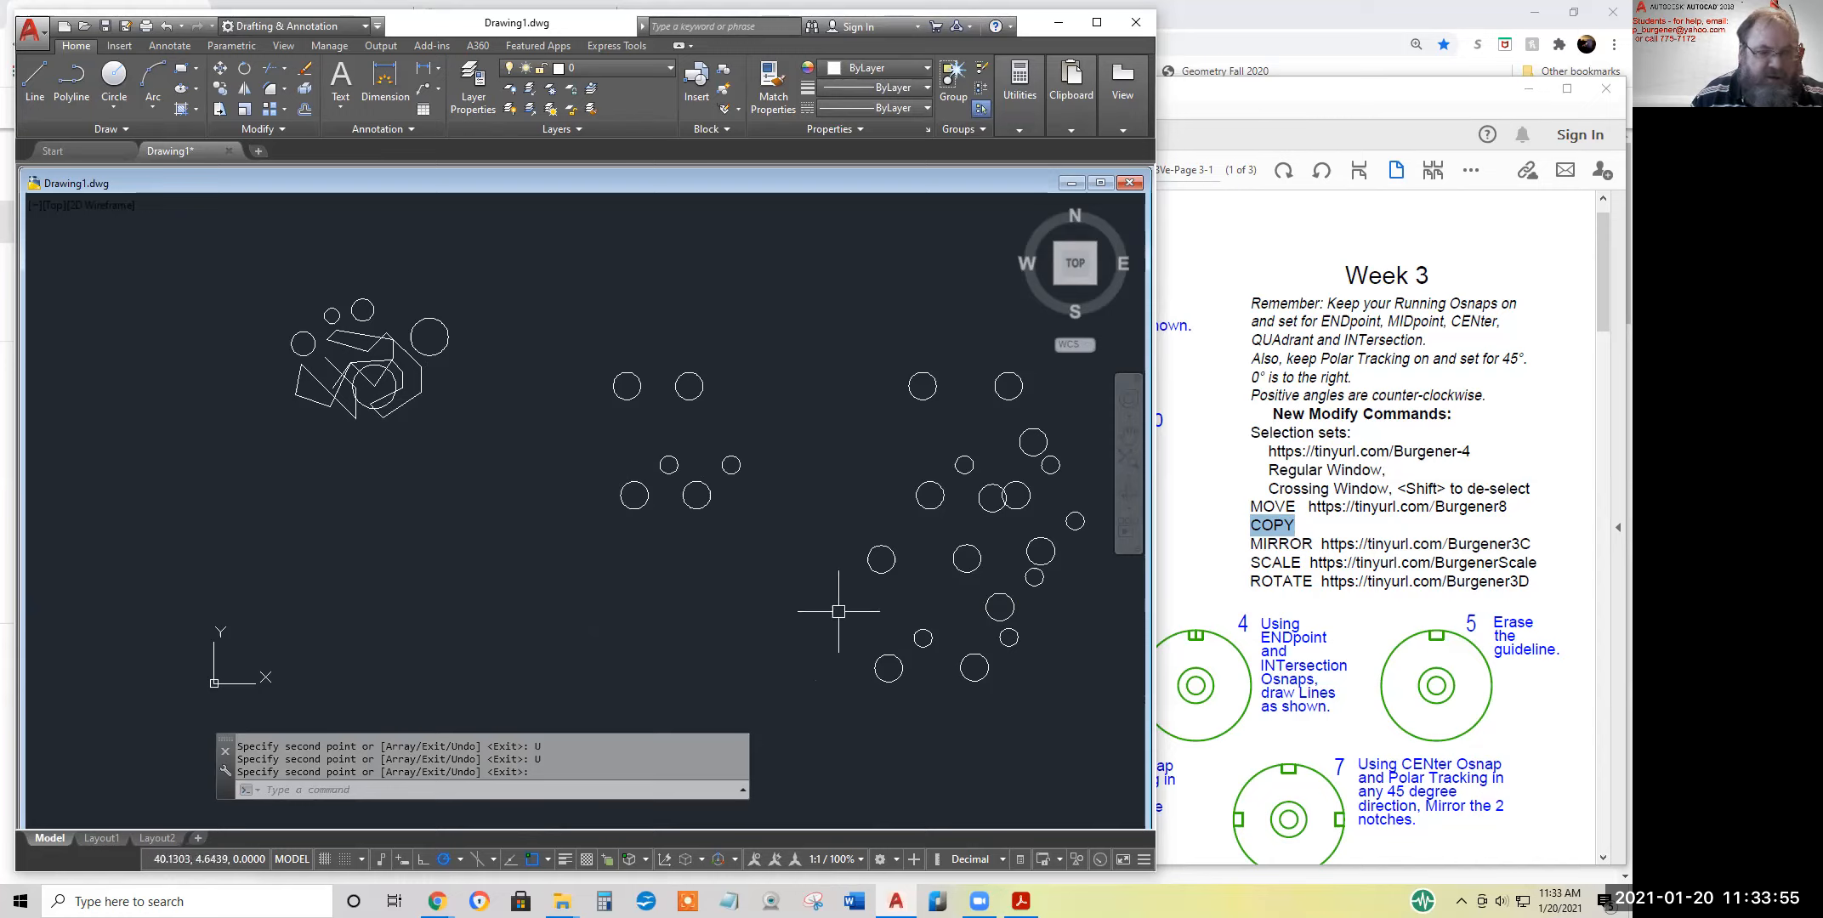
Mirror the large right-hand group of circles across a freely picked slanted line on its right side, keeping the source objects
scroll(793, 595, "down", 2)
middle_click_drag(781, 589, 435, 532)
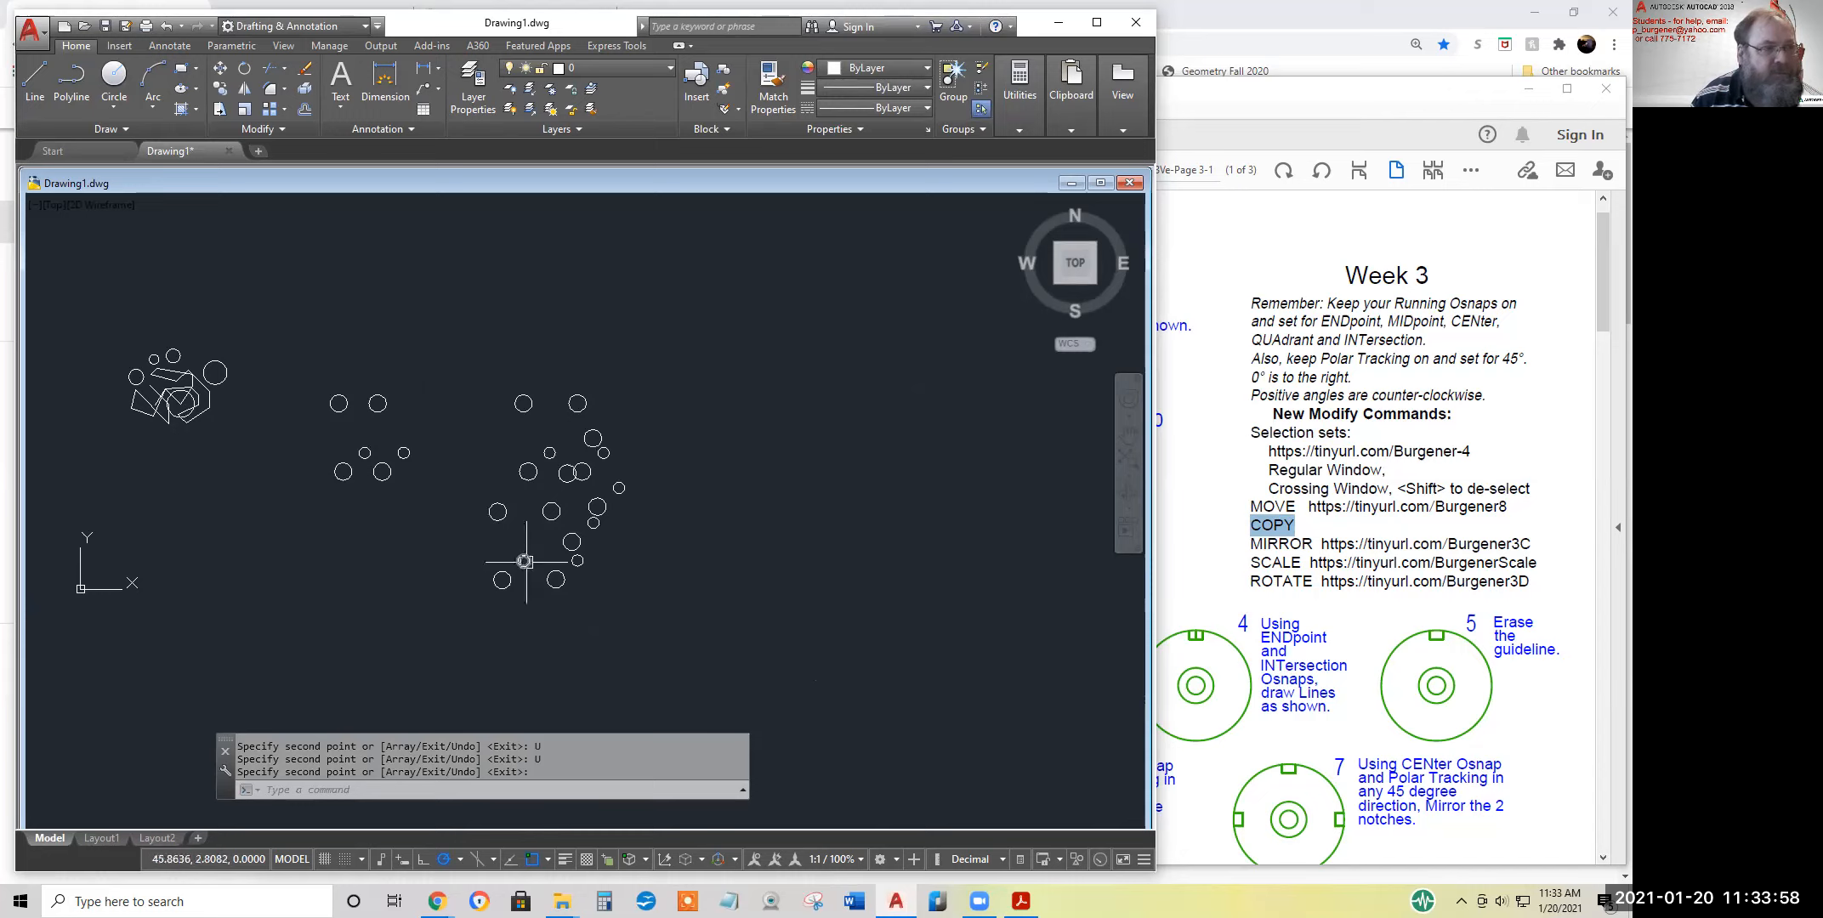
left_click(245, 90)
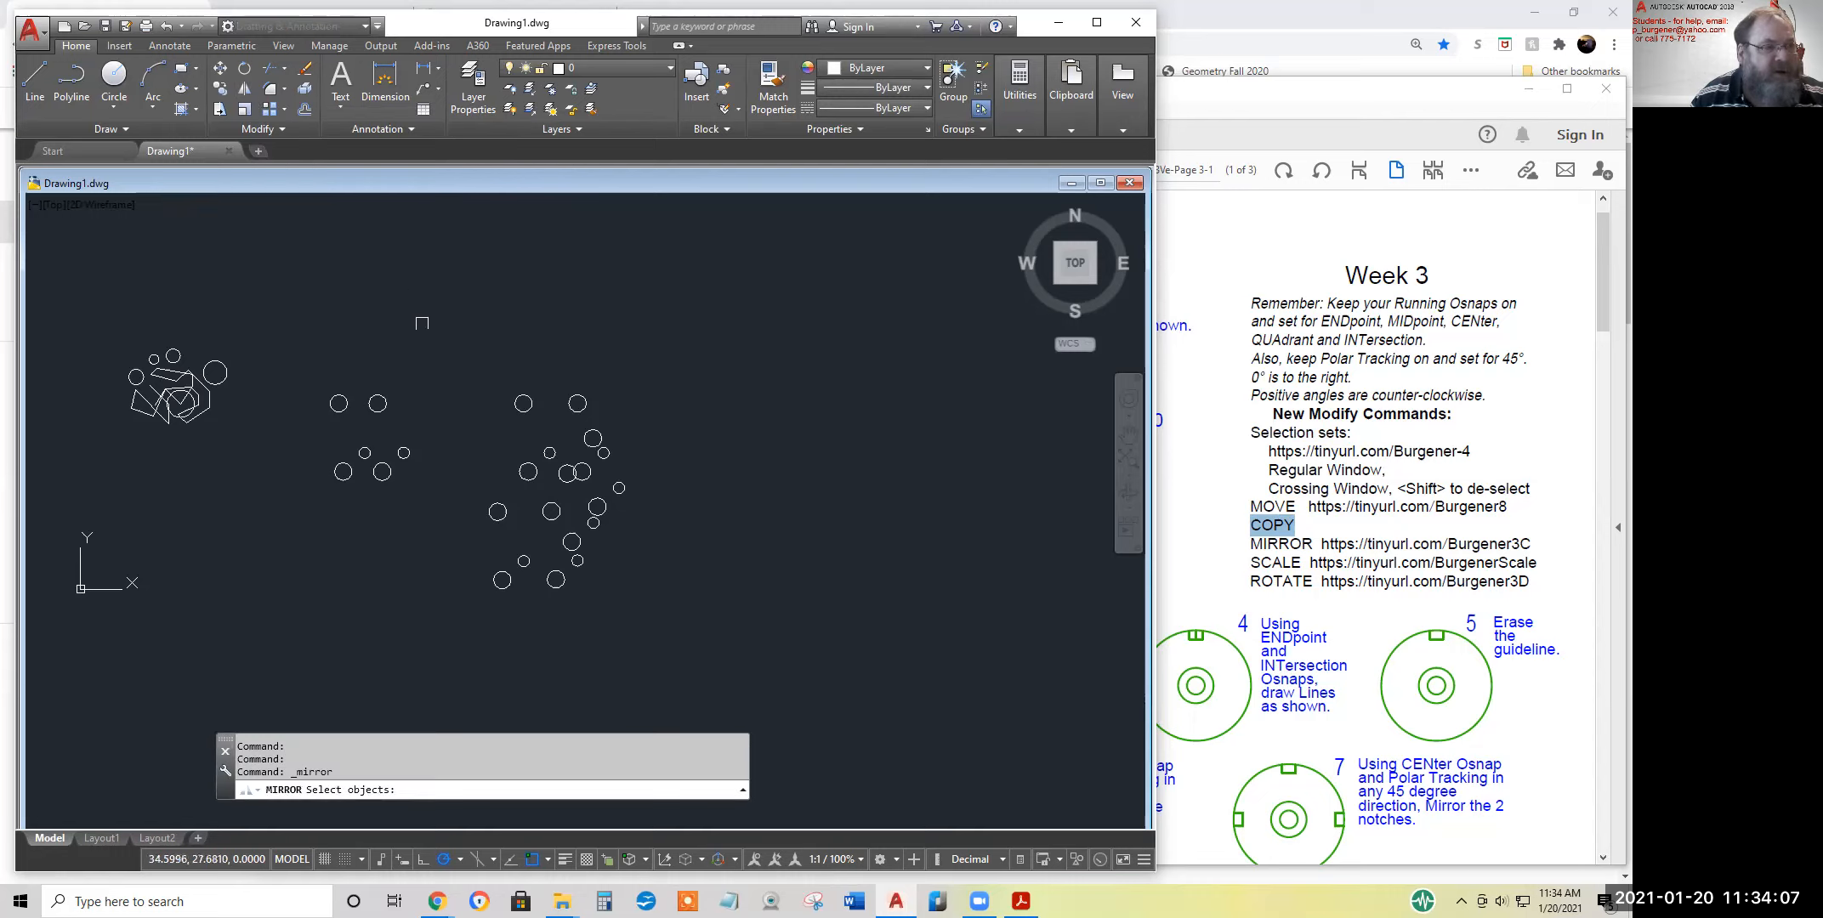
left_click_drag(436, 331, 687, 678)
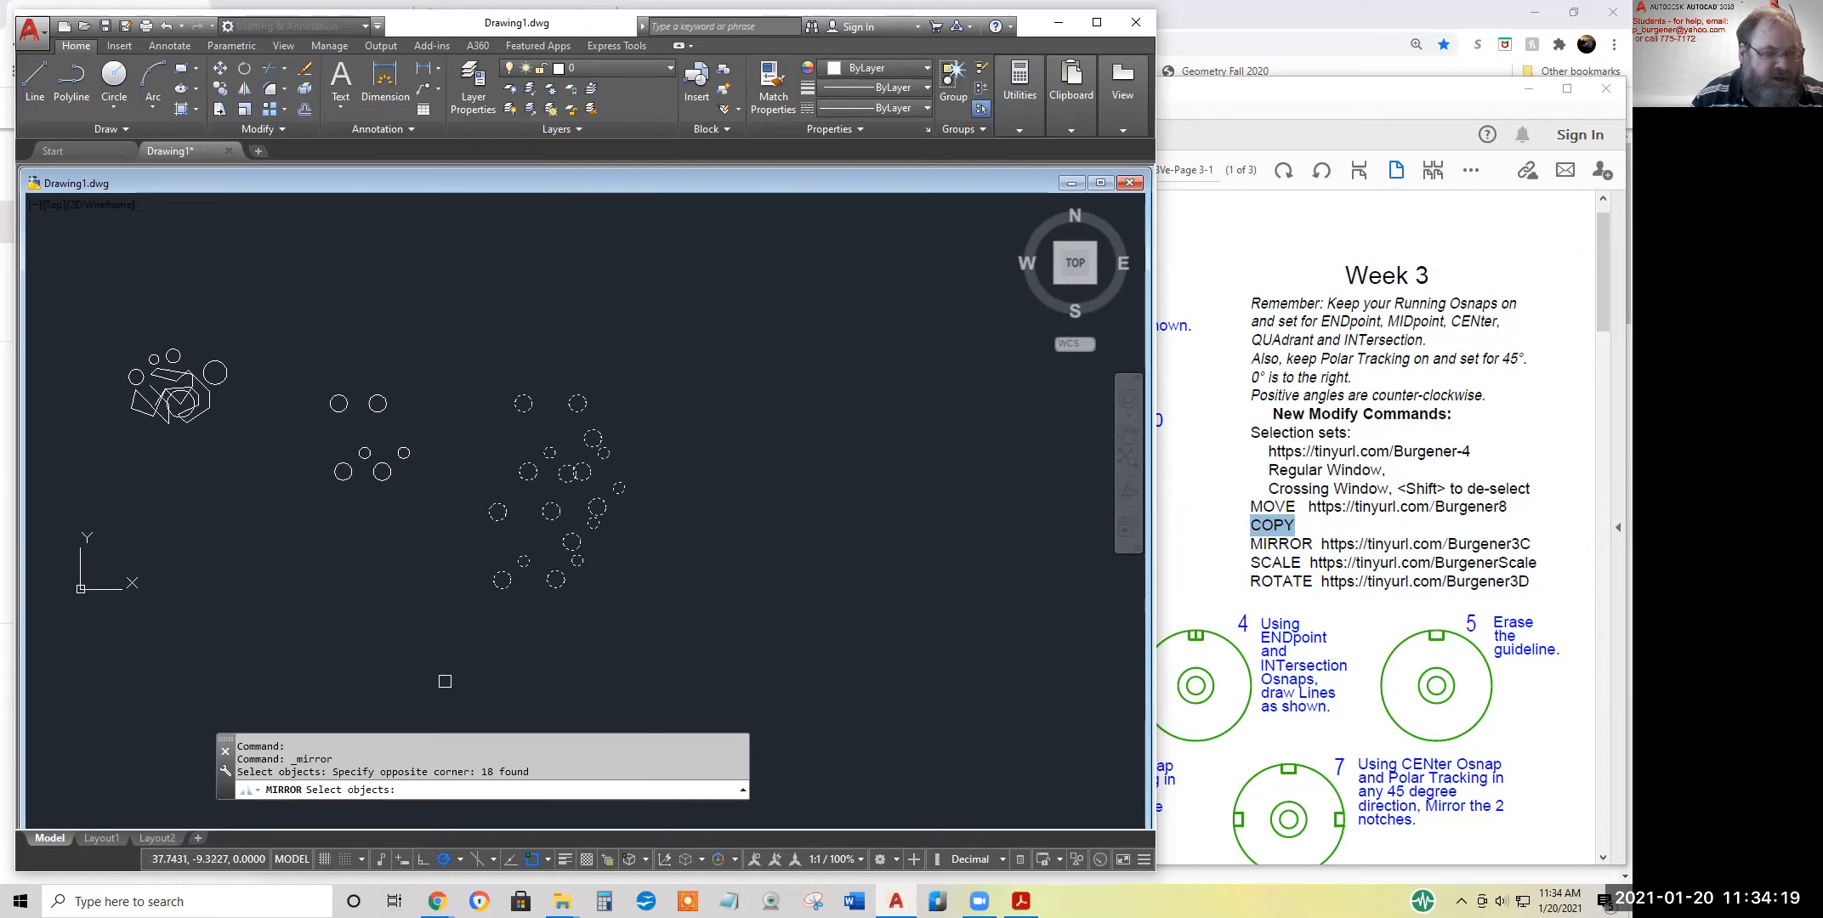
key("Return")
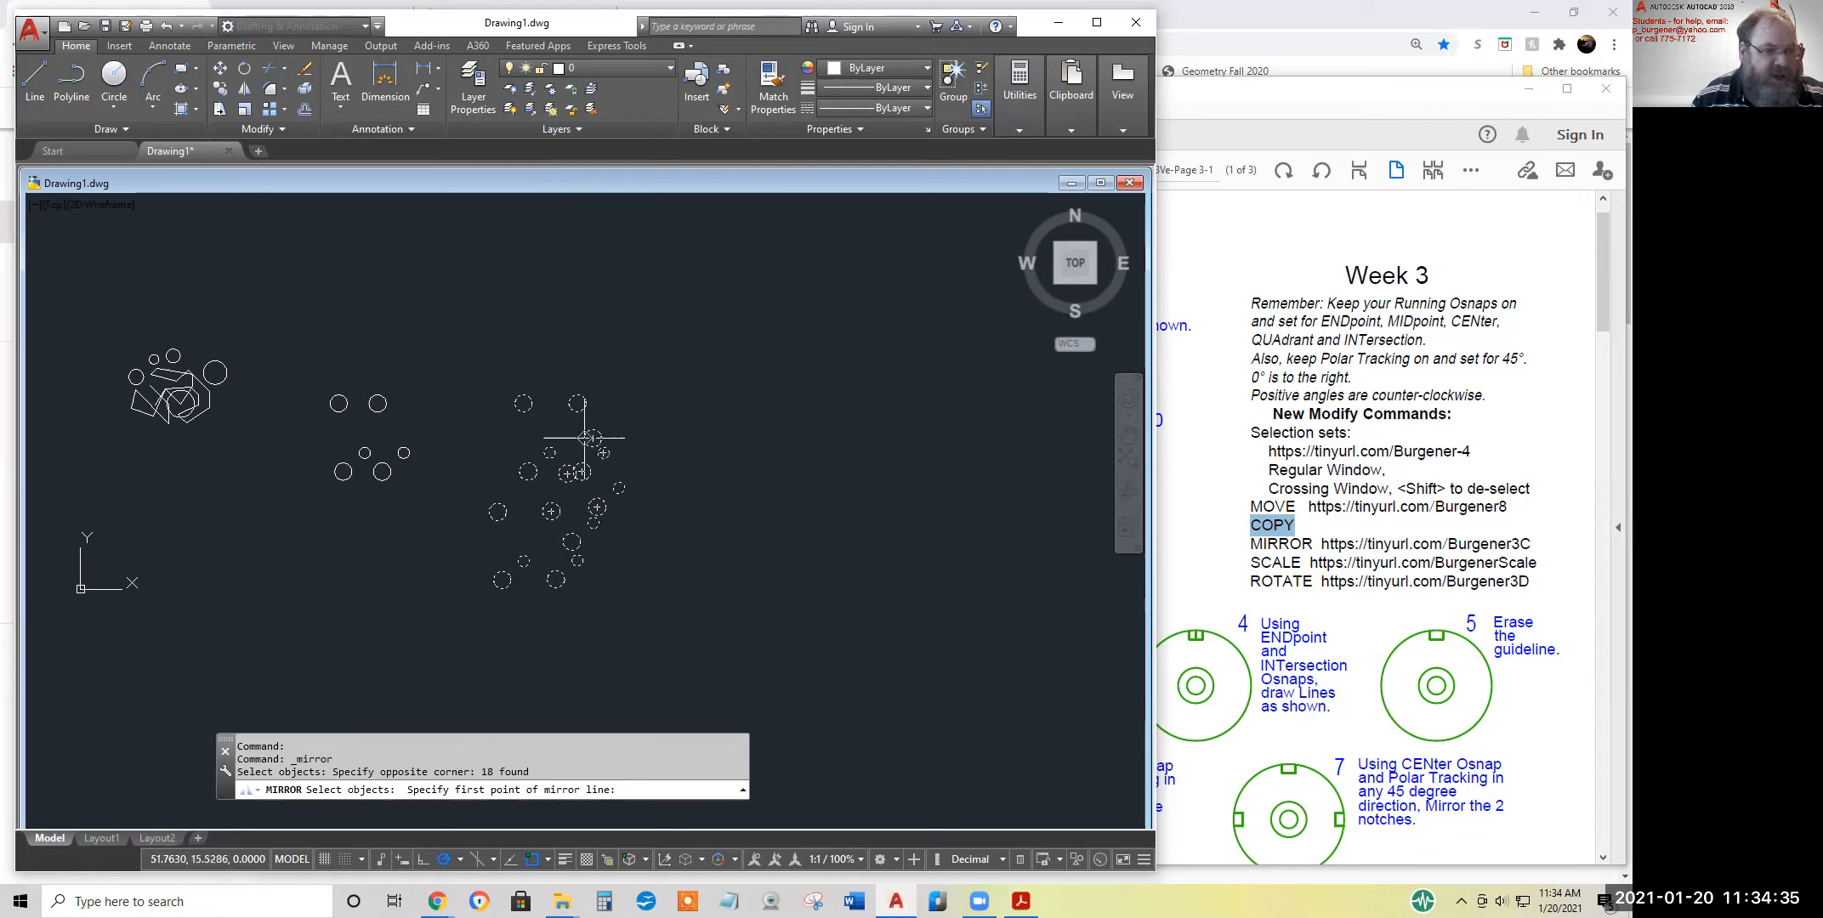
left_click(600, 347)
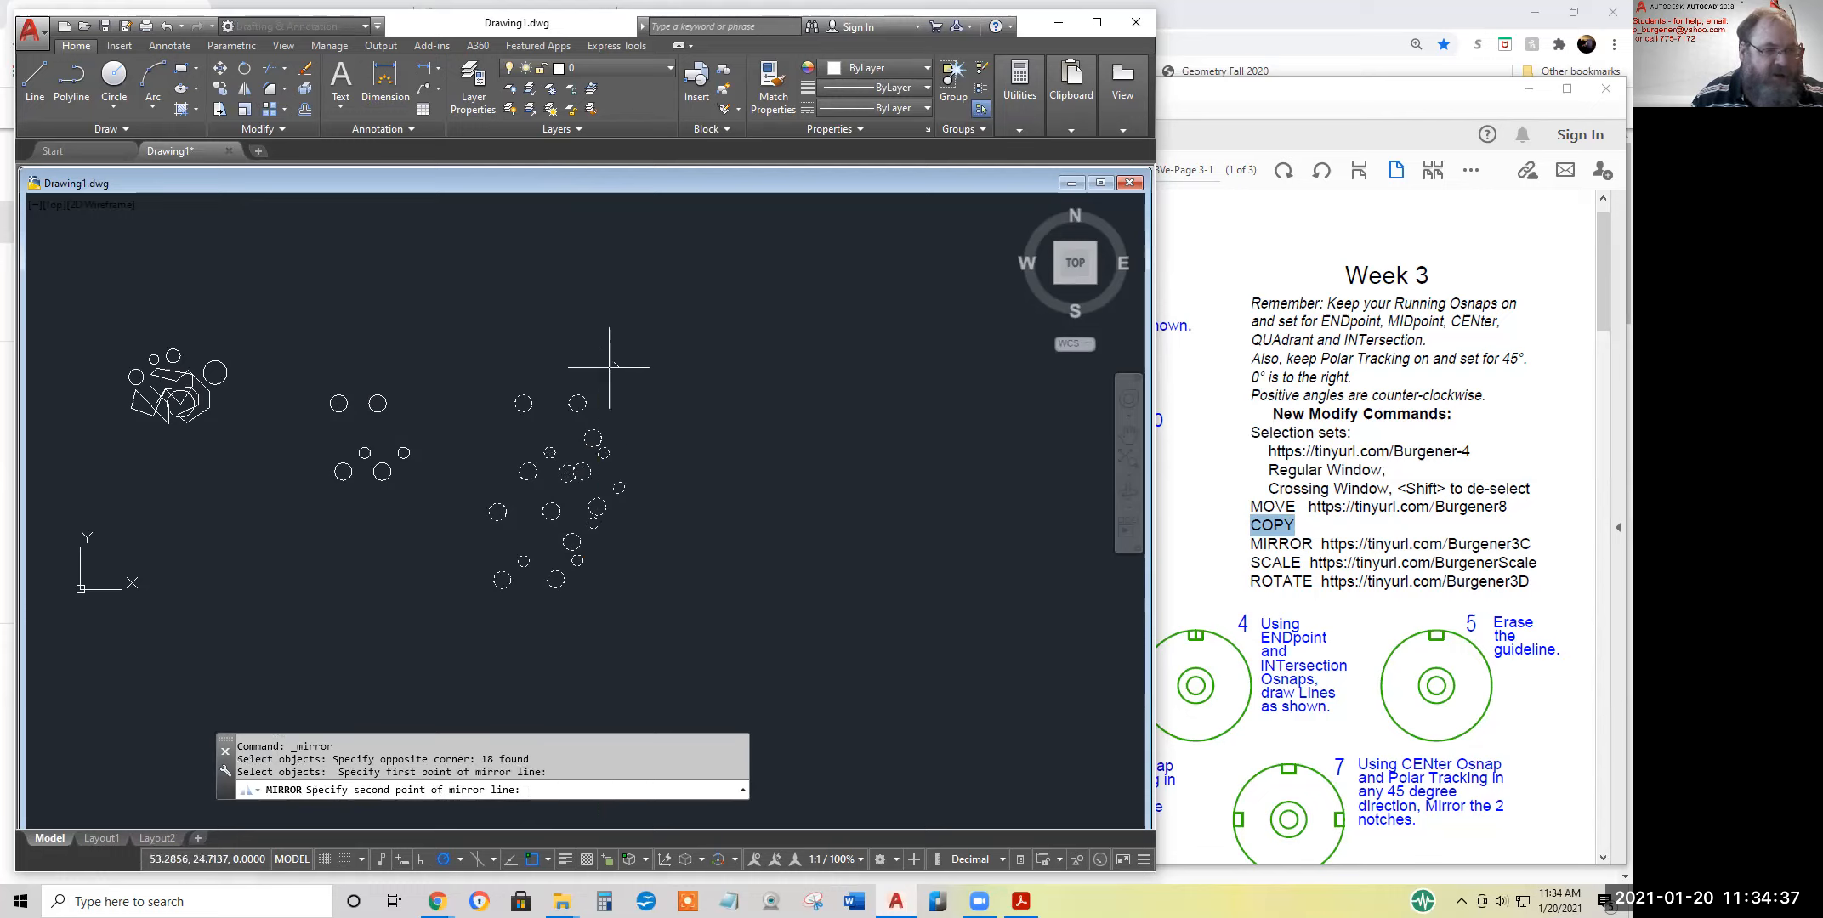
left_click(667, 540)
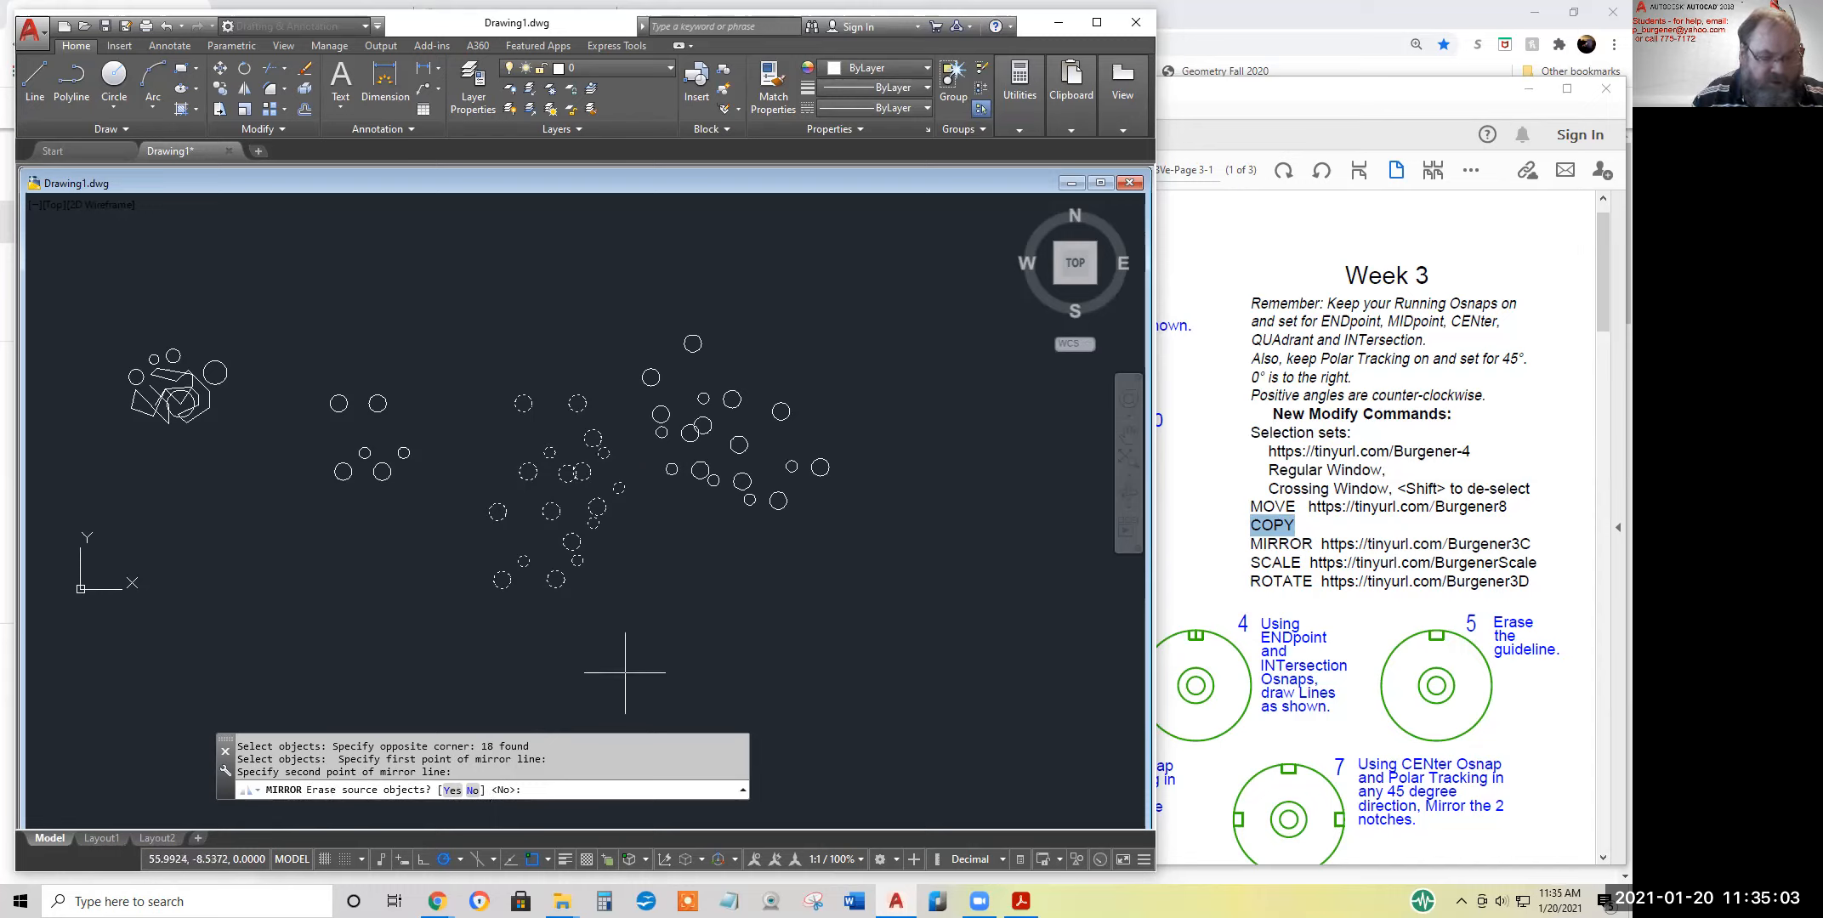
key("Return")
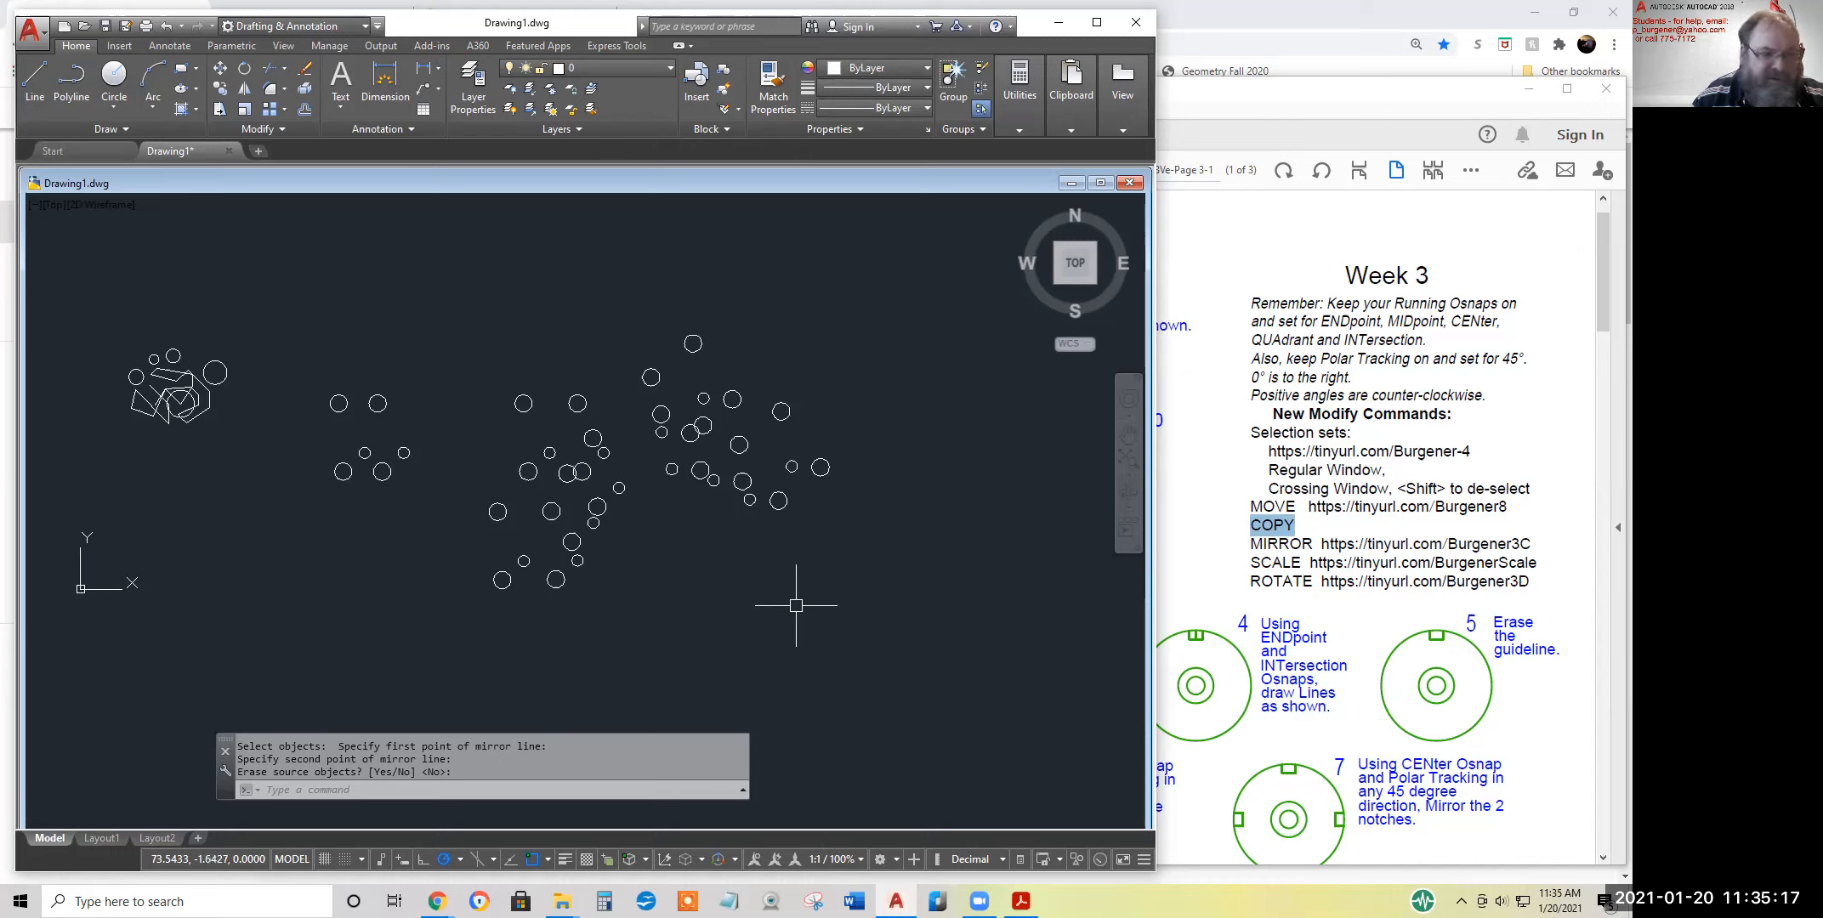
left_click(244, 88)
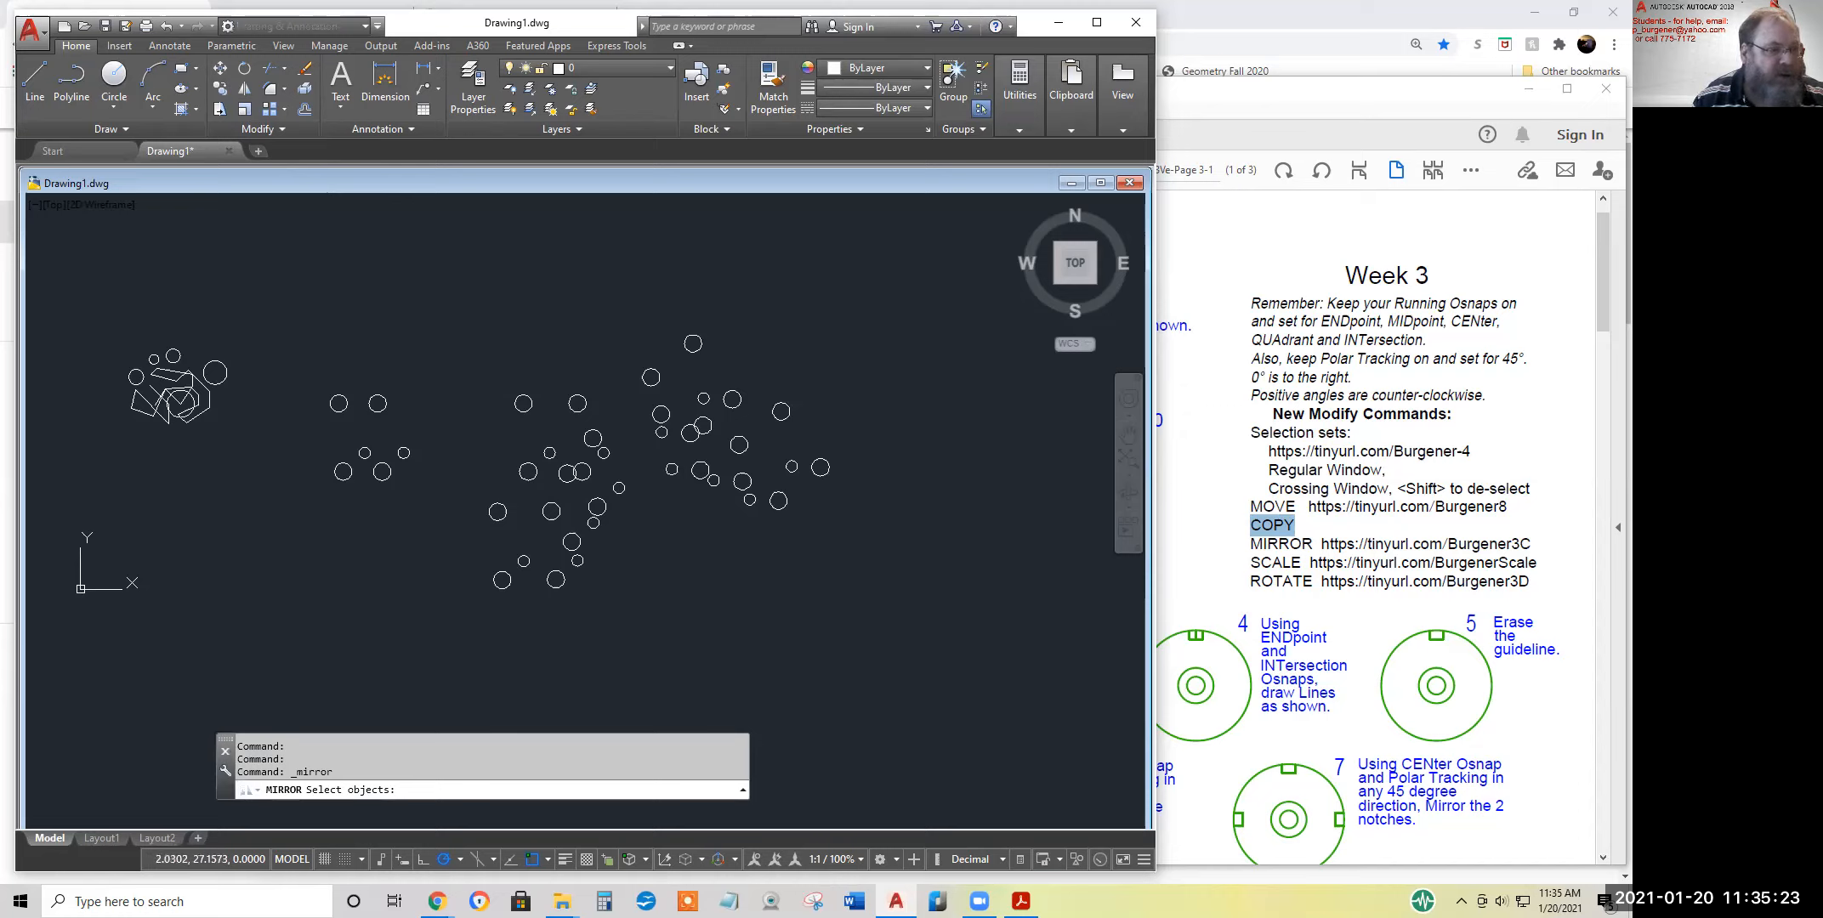
left_click(100, 322)
left_click(256, 426)
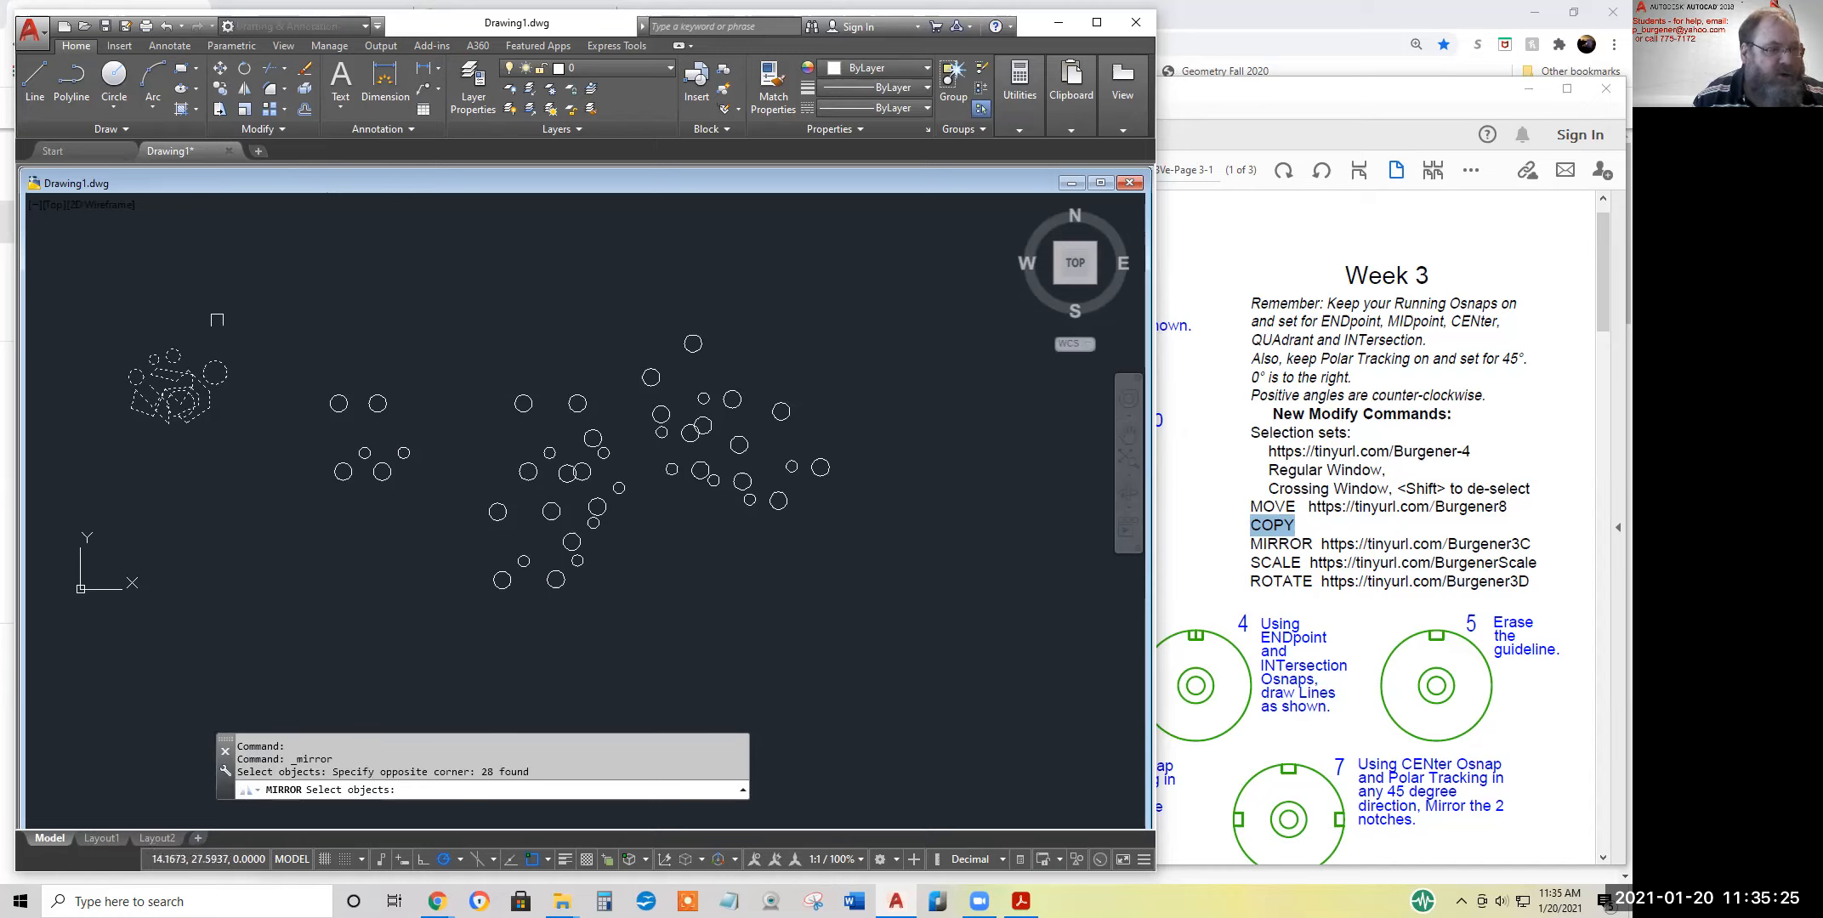
key("Return")
left_click(196, 309)
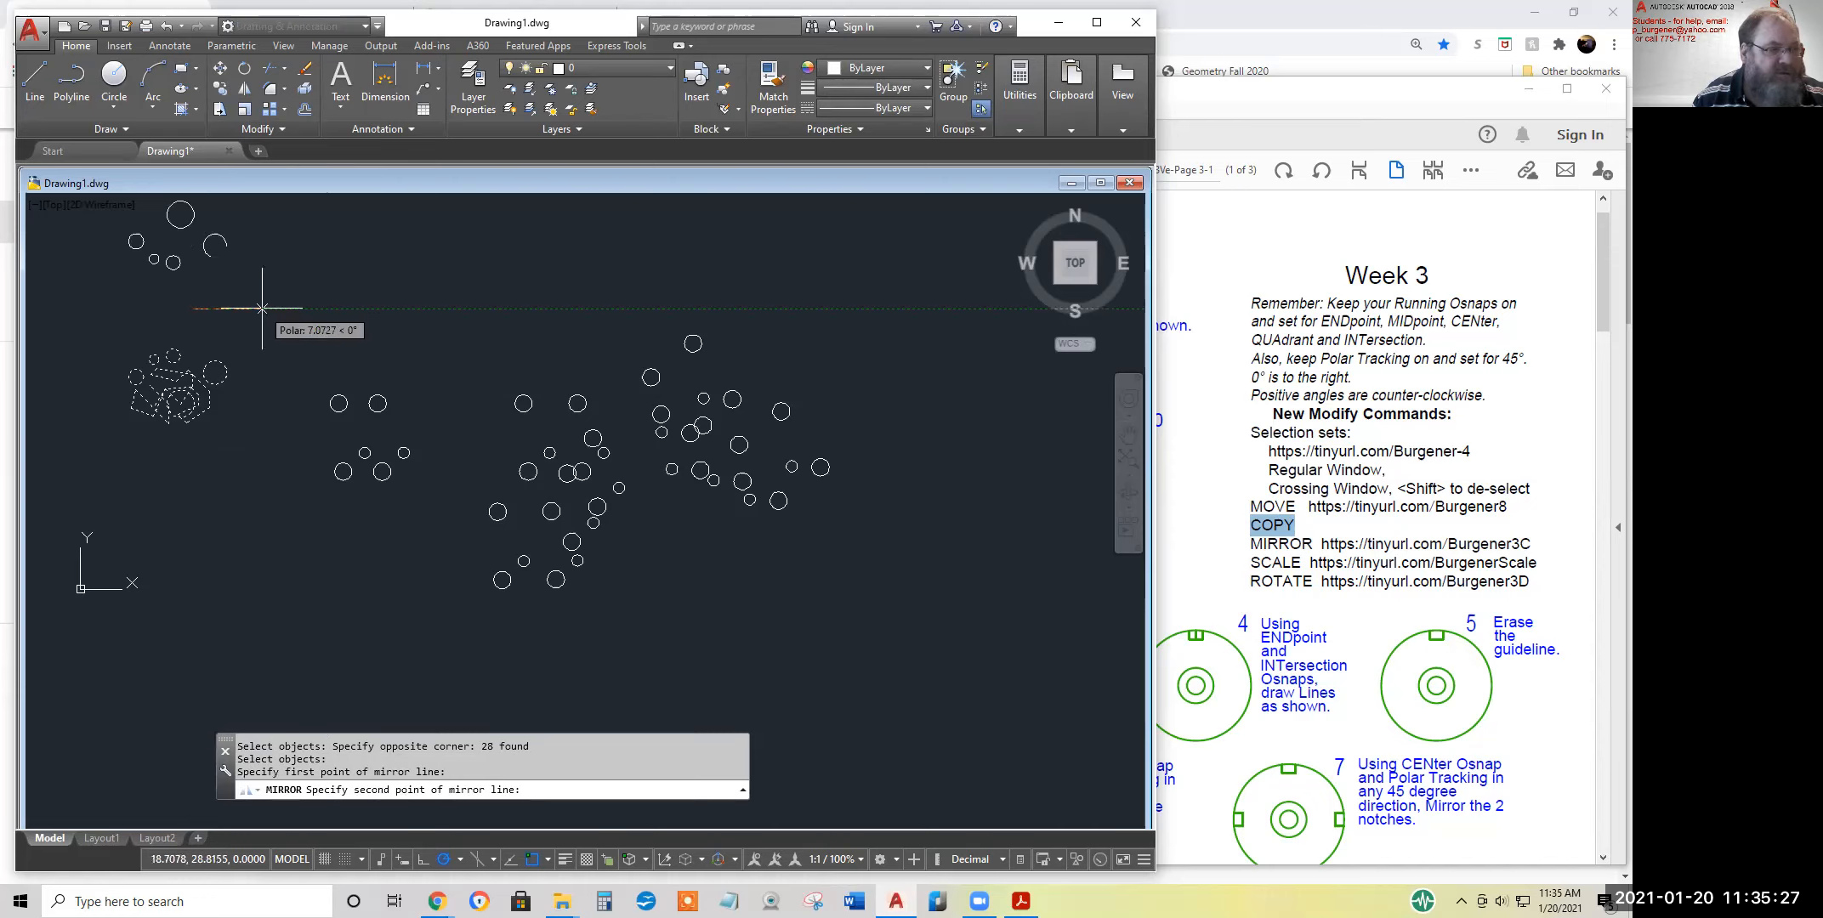
left_click(264, 308)
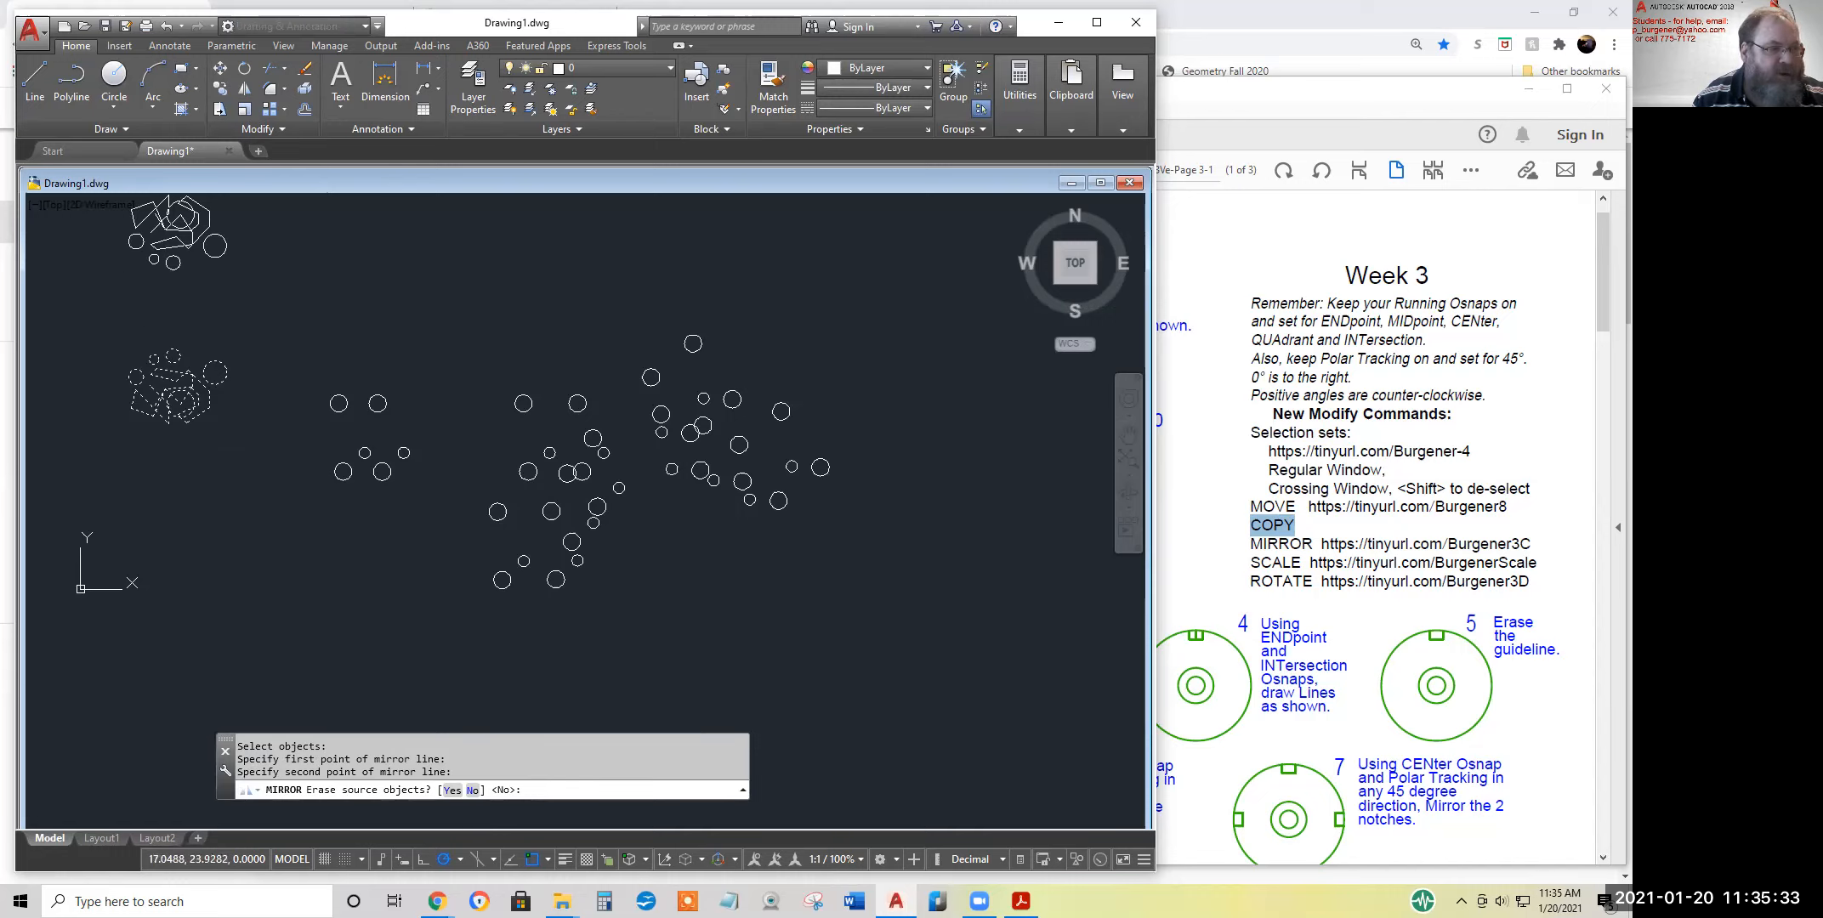
middle_click_drag(263, 327, 350, 469)
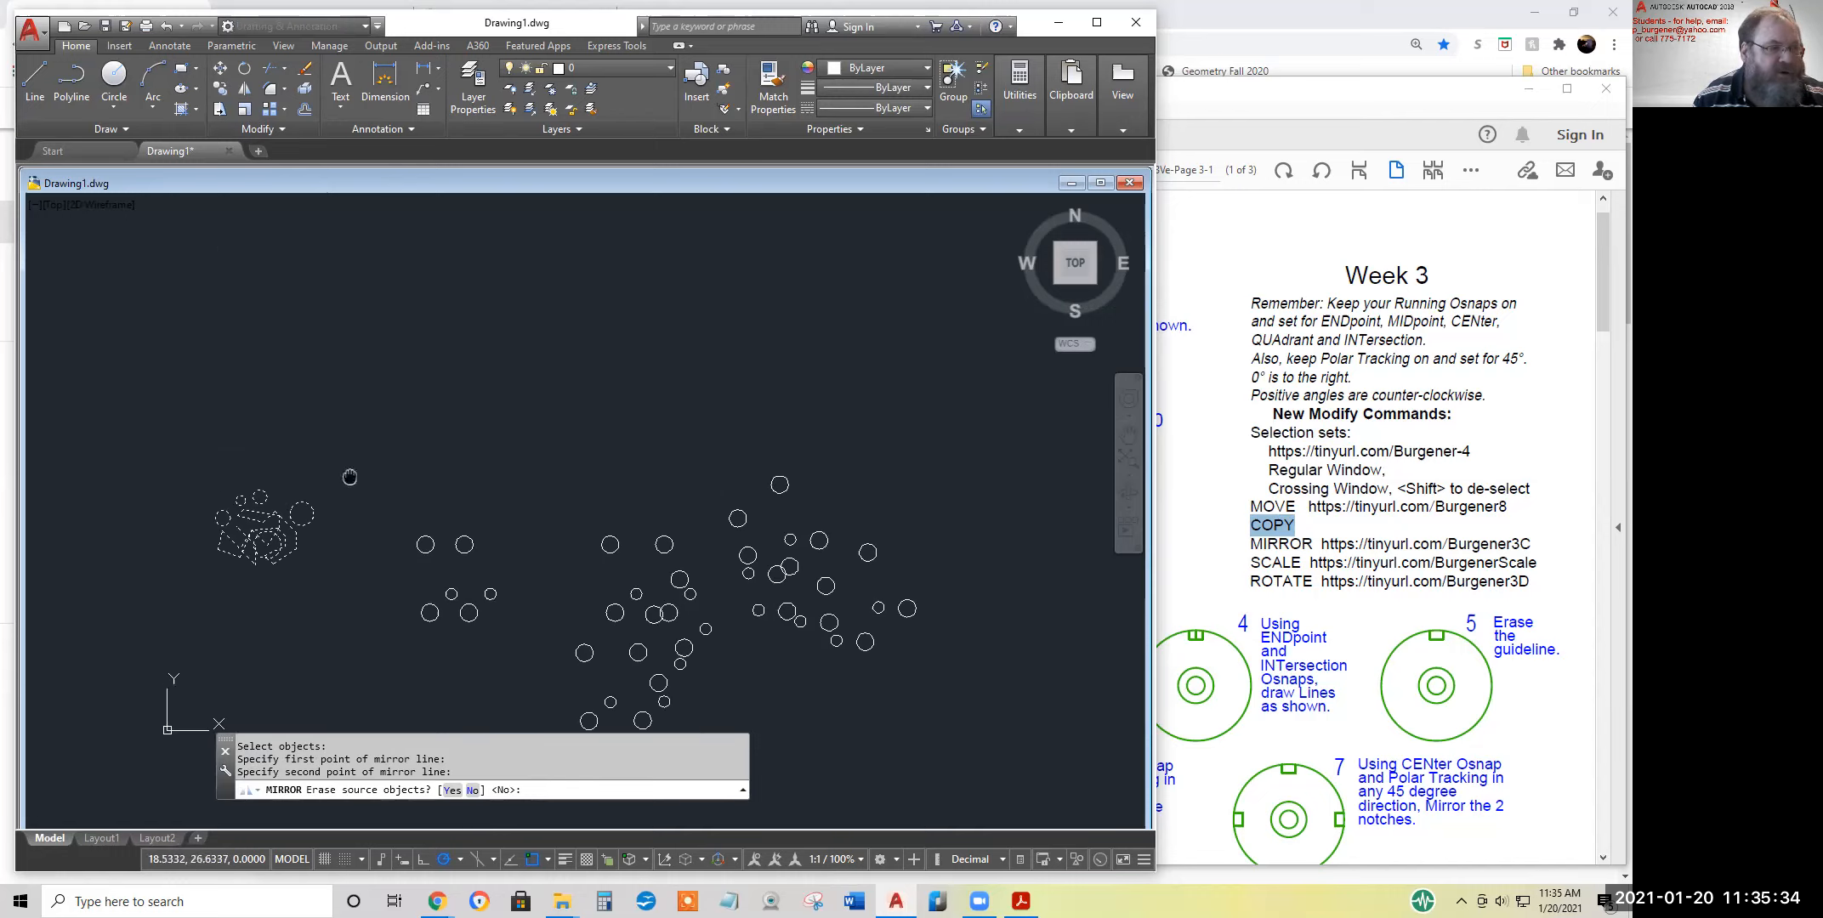
left_click(245, 90)
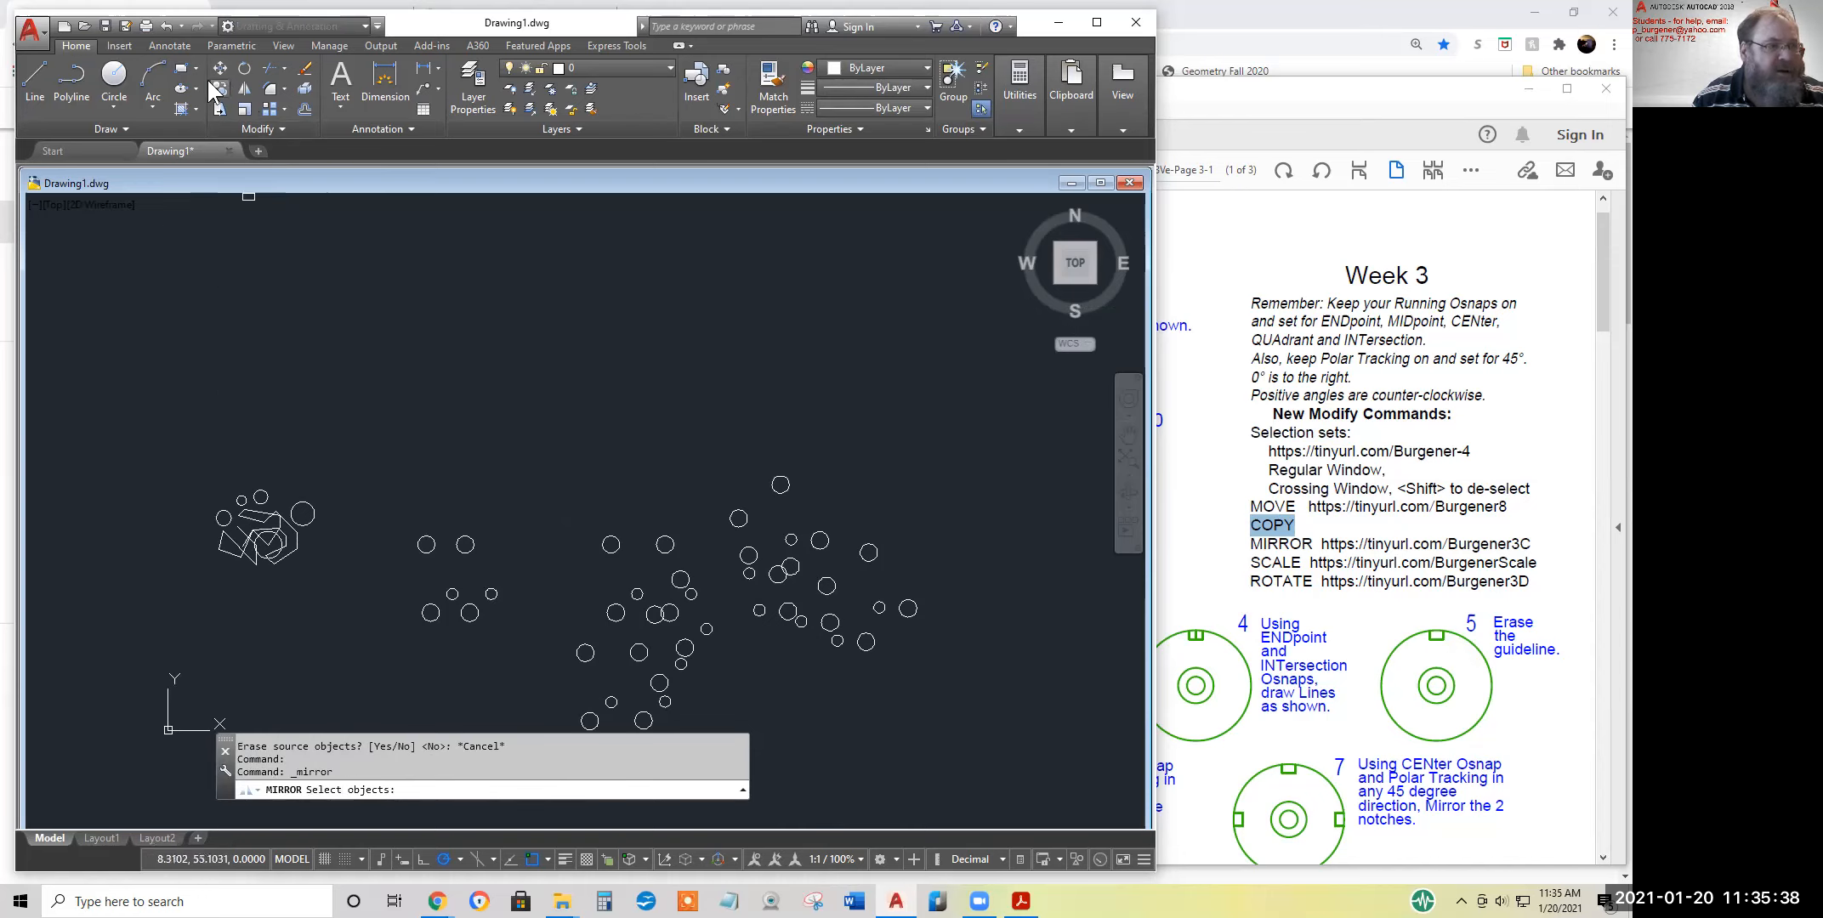
left_click(166, 26)
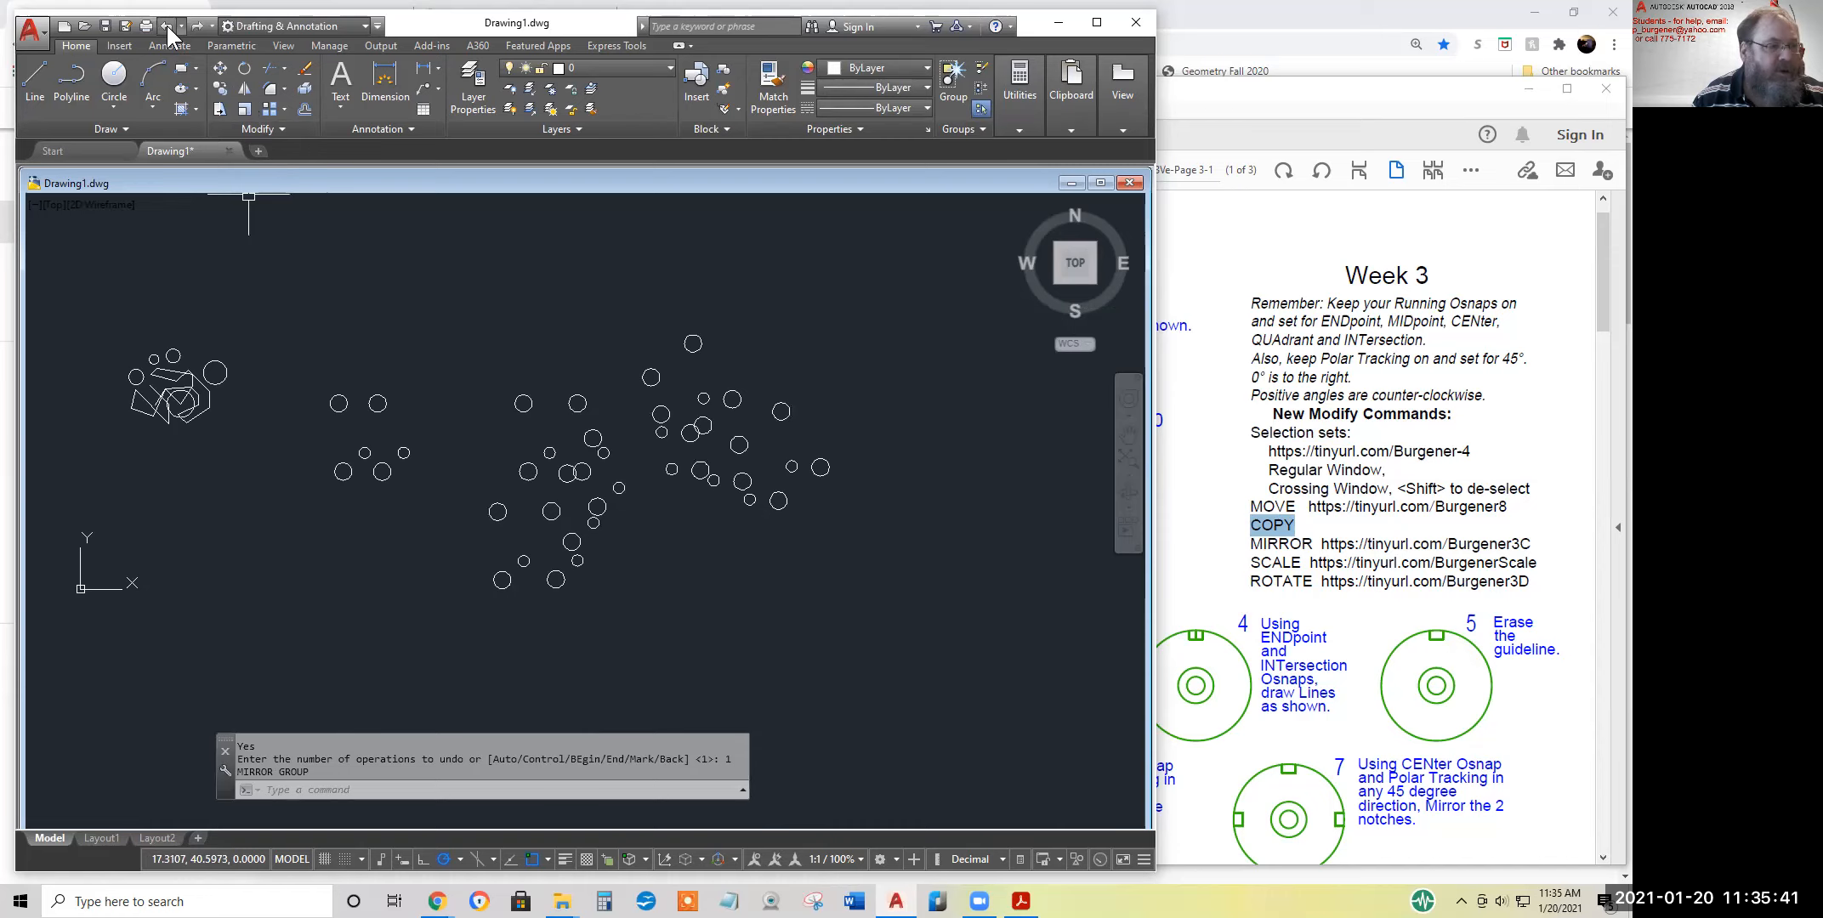
Mirror the shape cluster across a vertical line picked to its left, erasing the source objects
middle_click_drag(256, 218, 408, 237)
left_click(244, 90)
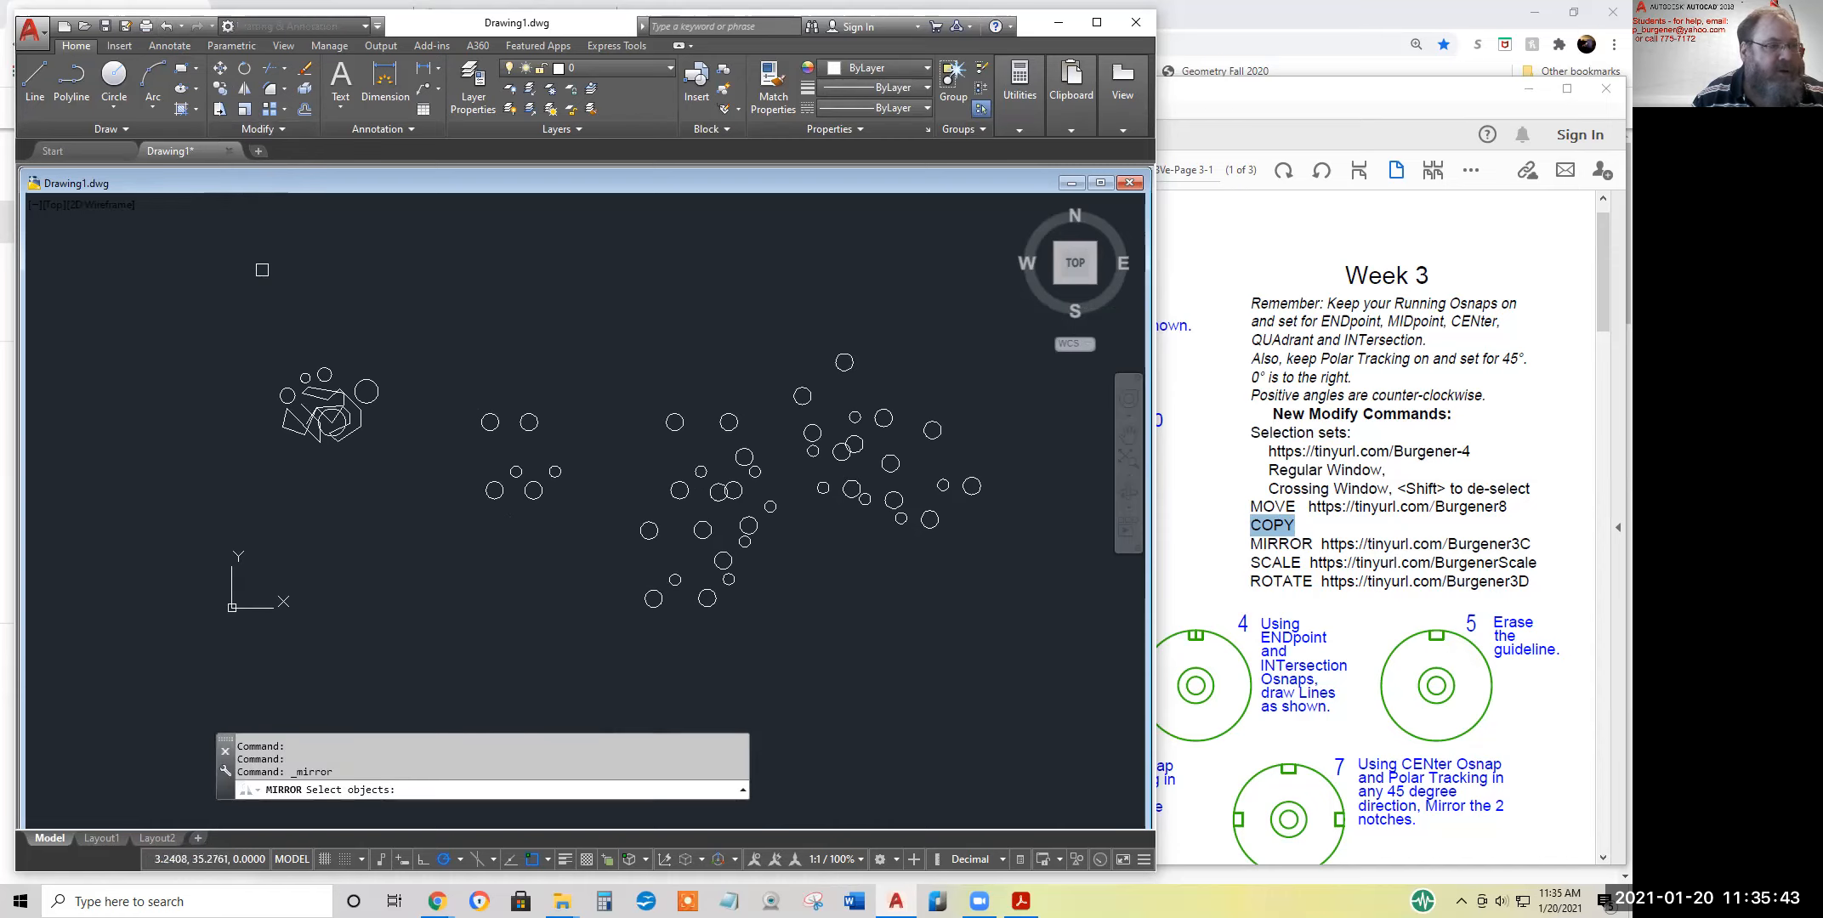
left_click(255, 331)
left_click(406, 468)
key("Return")
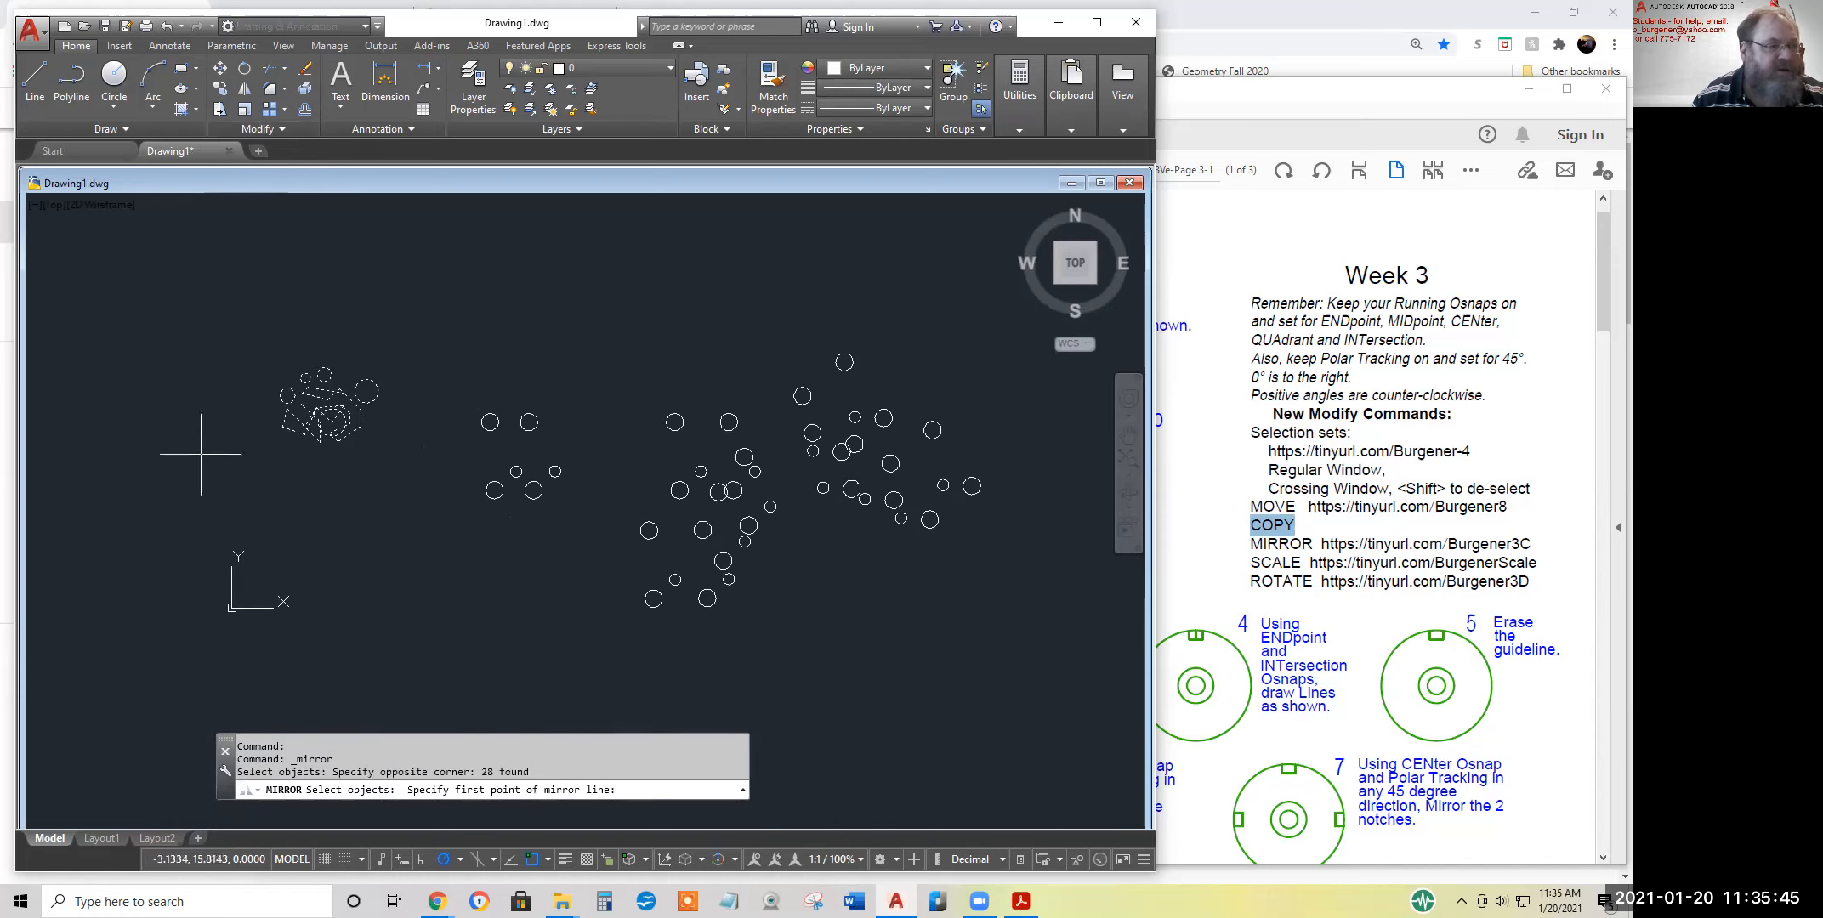
left_click(215, 454)
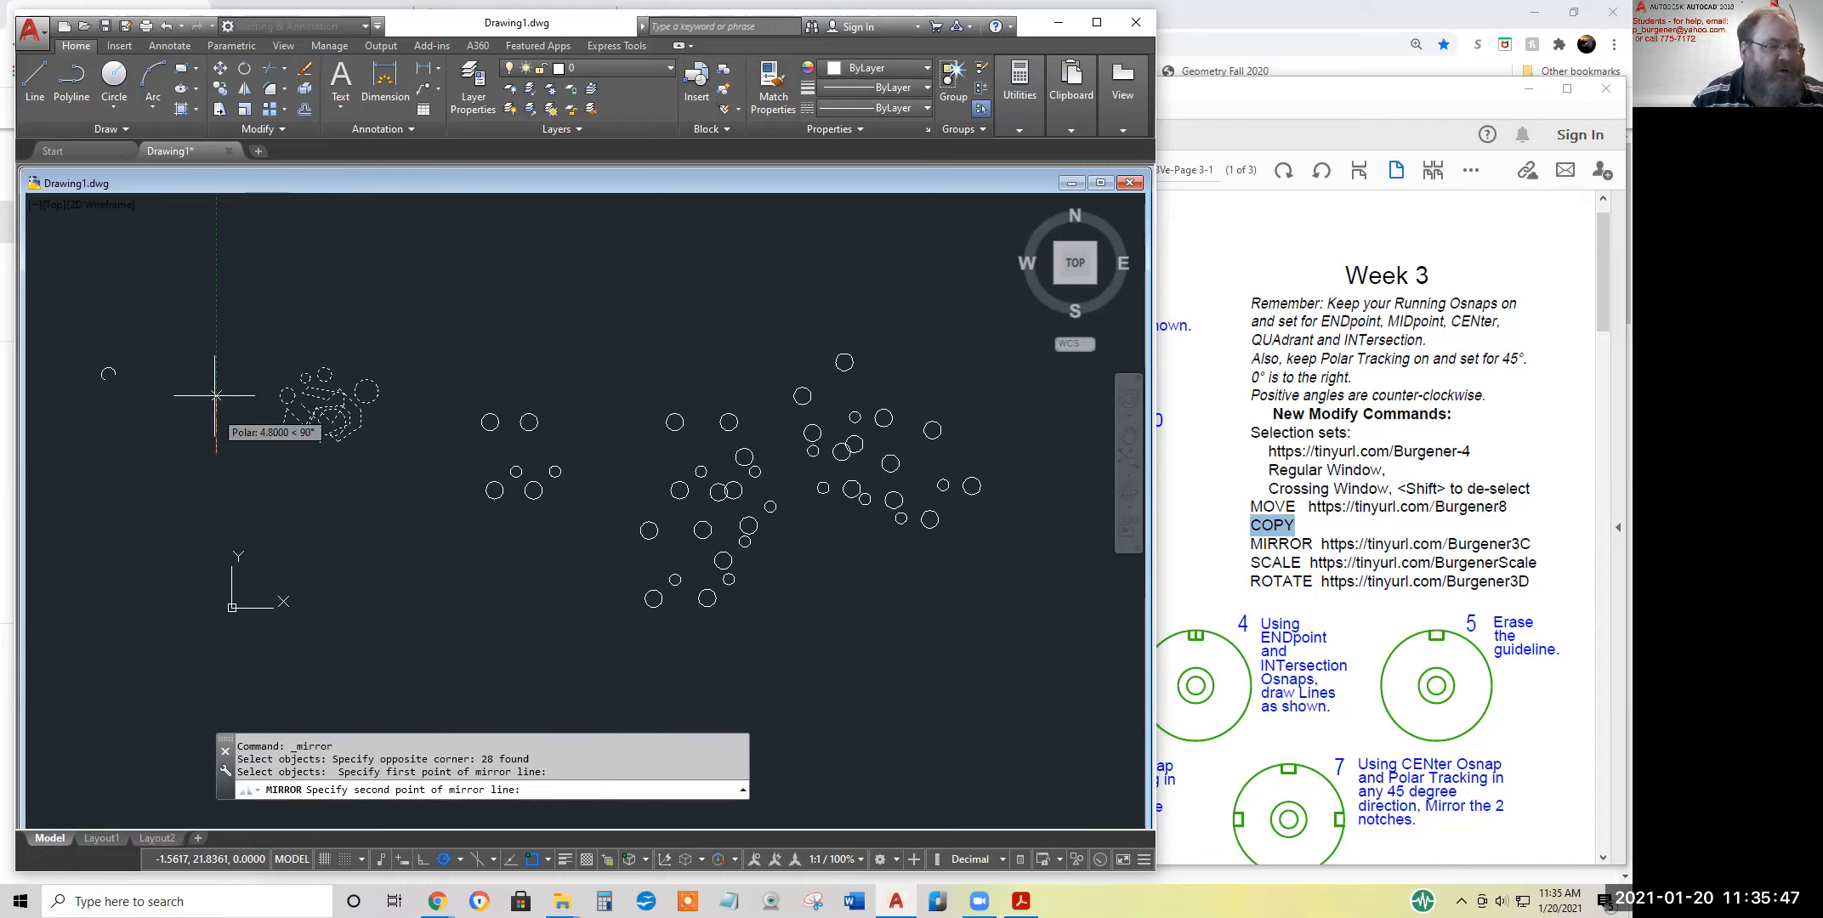
left_click(216, 329)
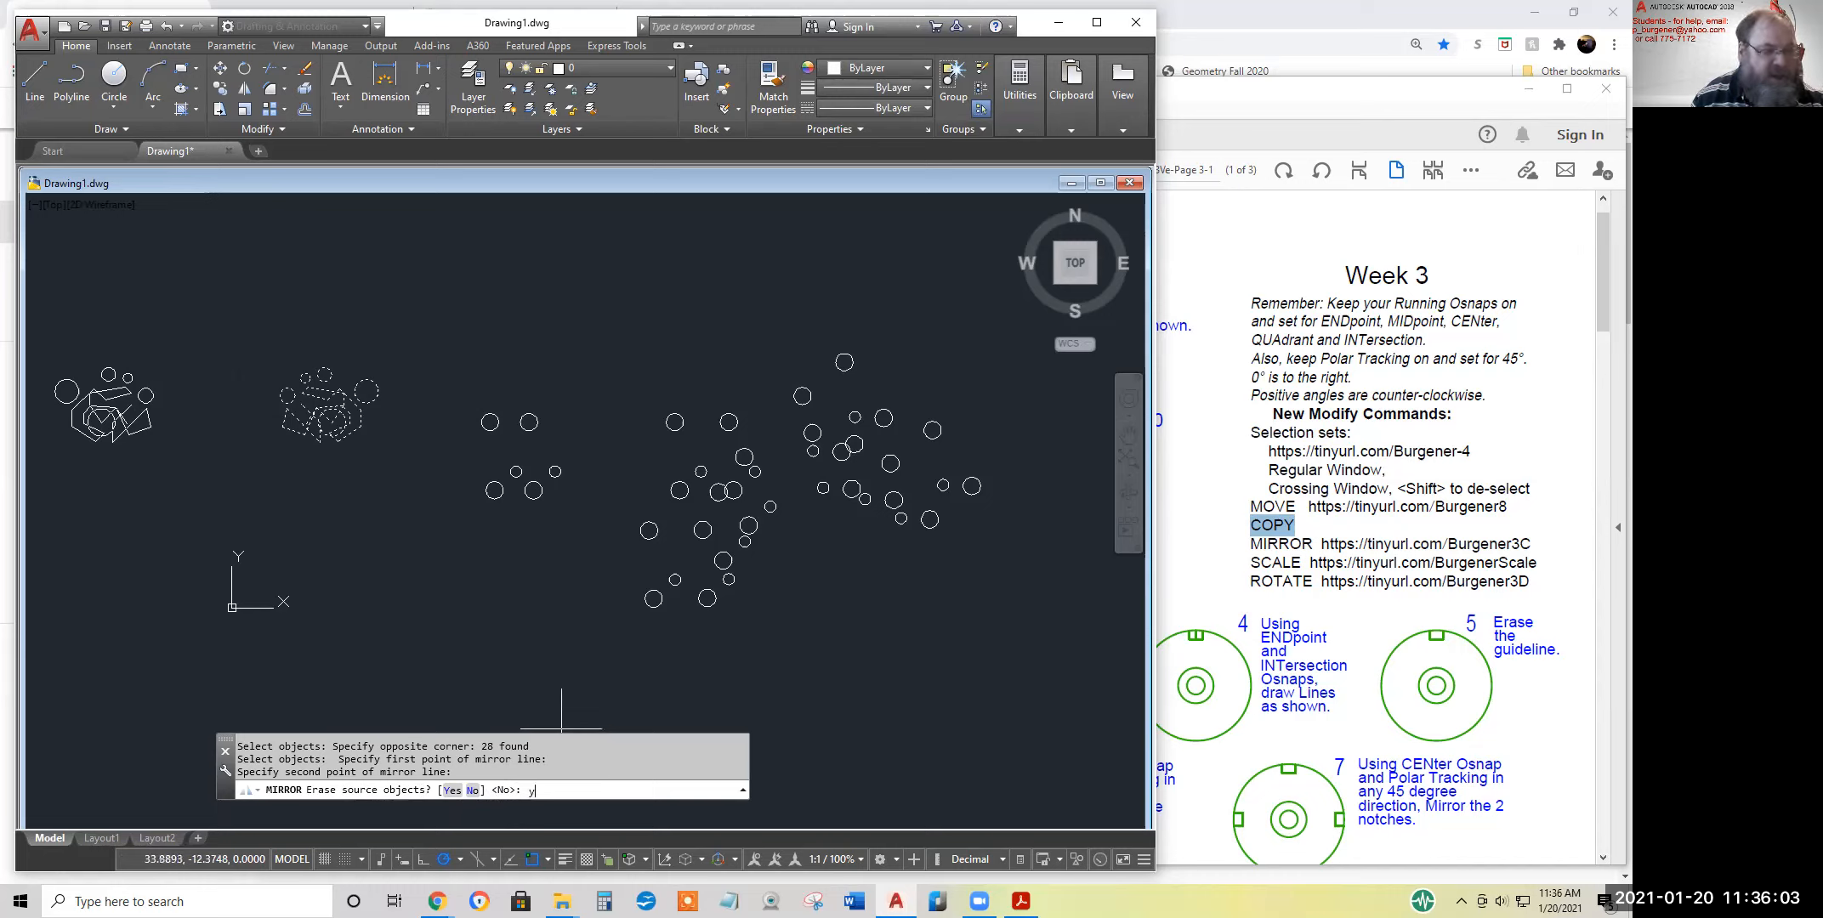
key("Return")
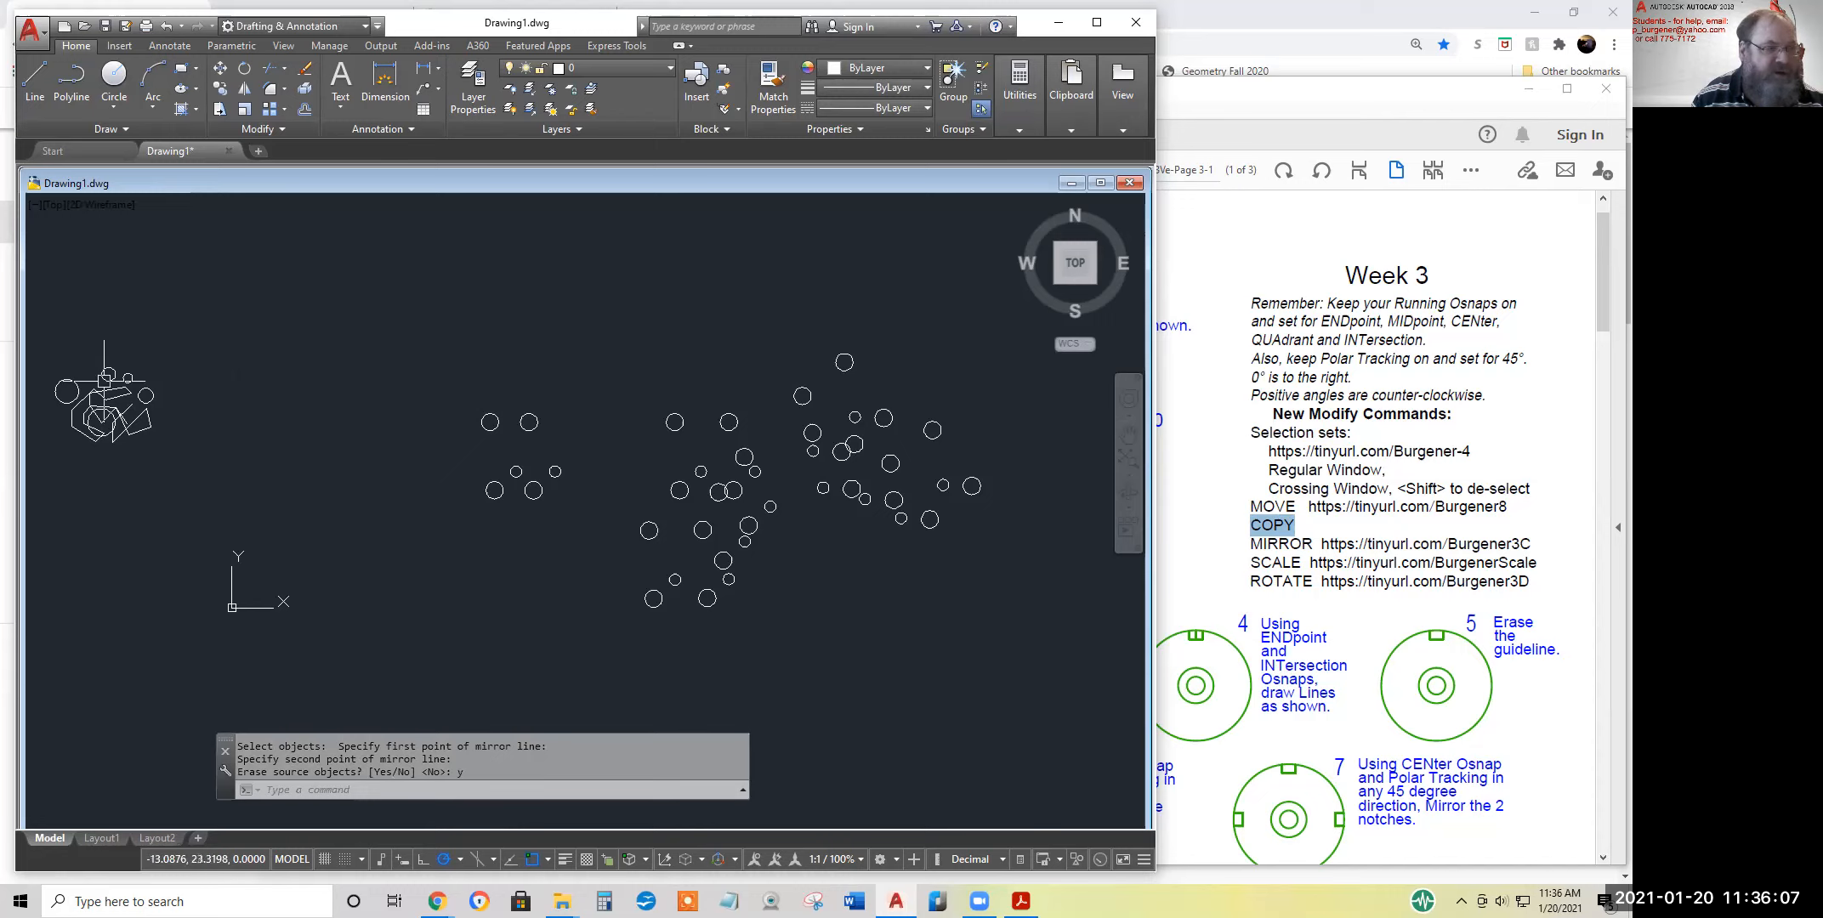
Mirror the shape cluster across a vertical line through its own middle, erasing the source objects
middle_click_drag(109, 434, 484, 432)
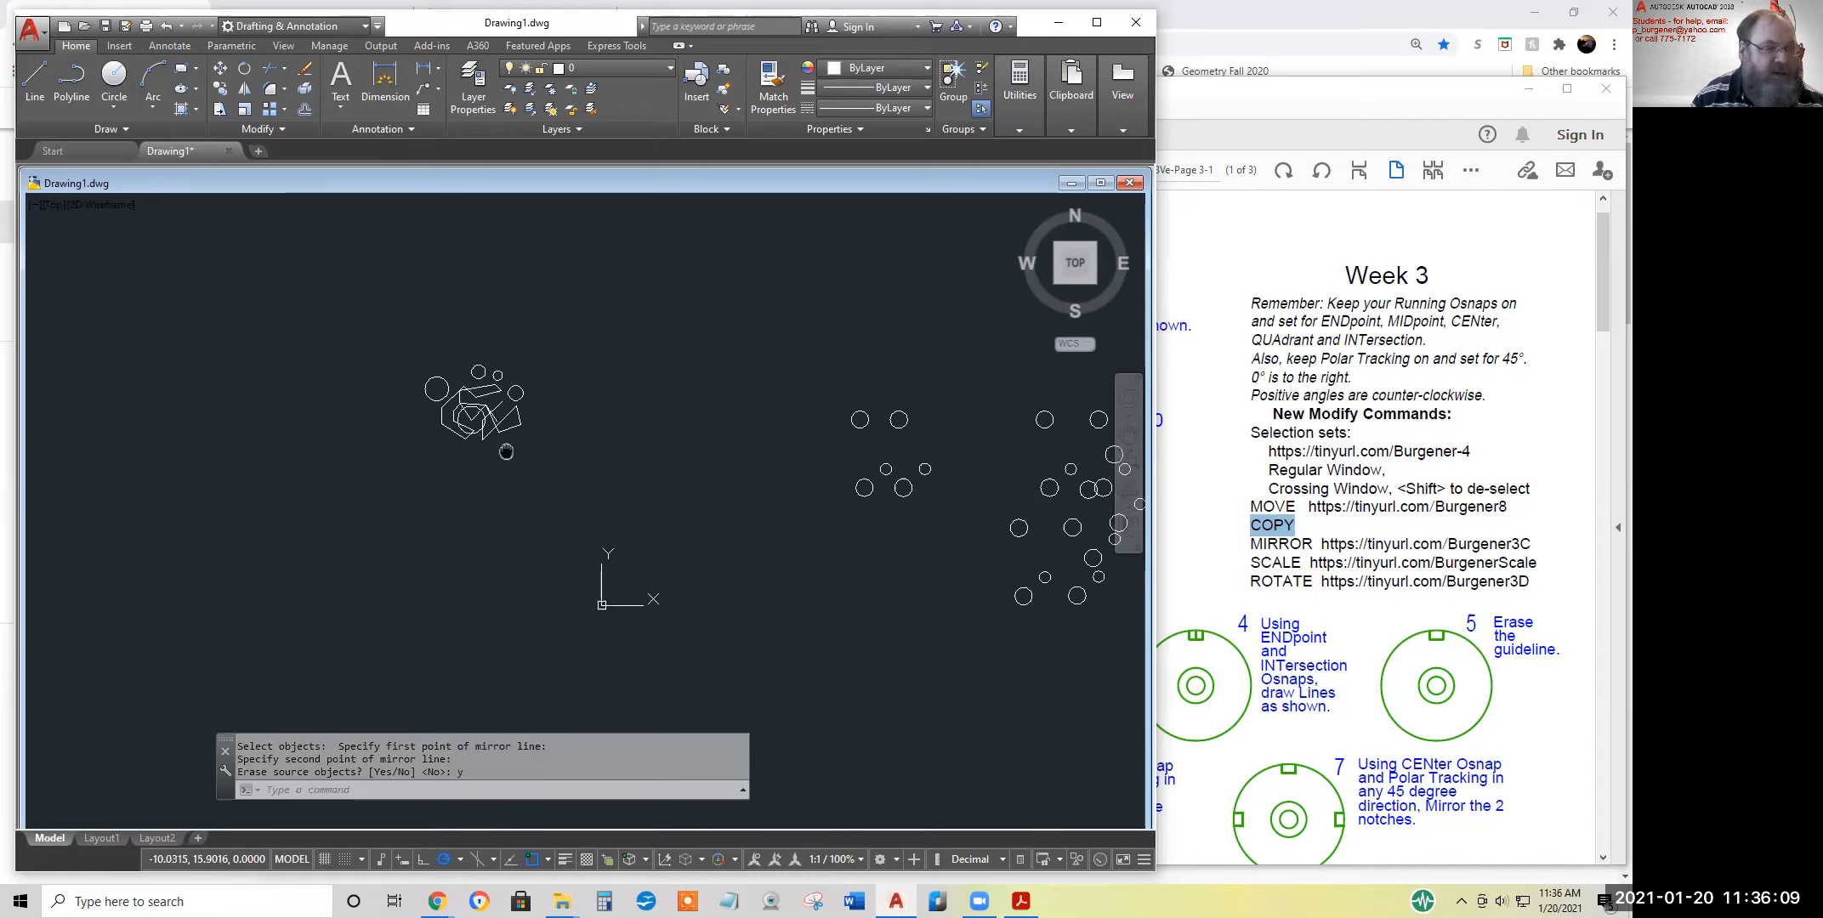
left_click(245, 89)
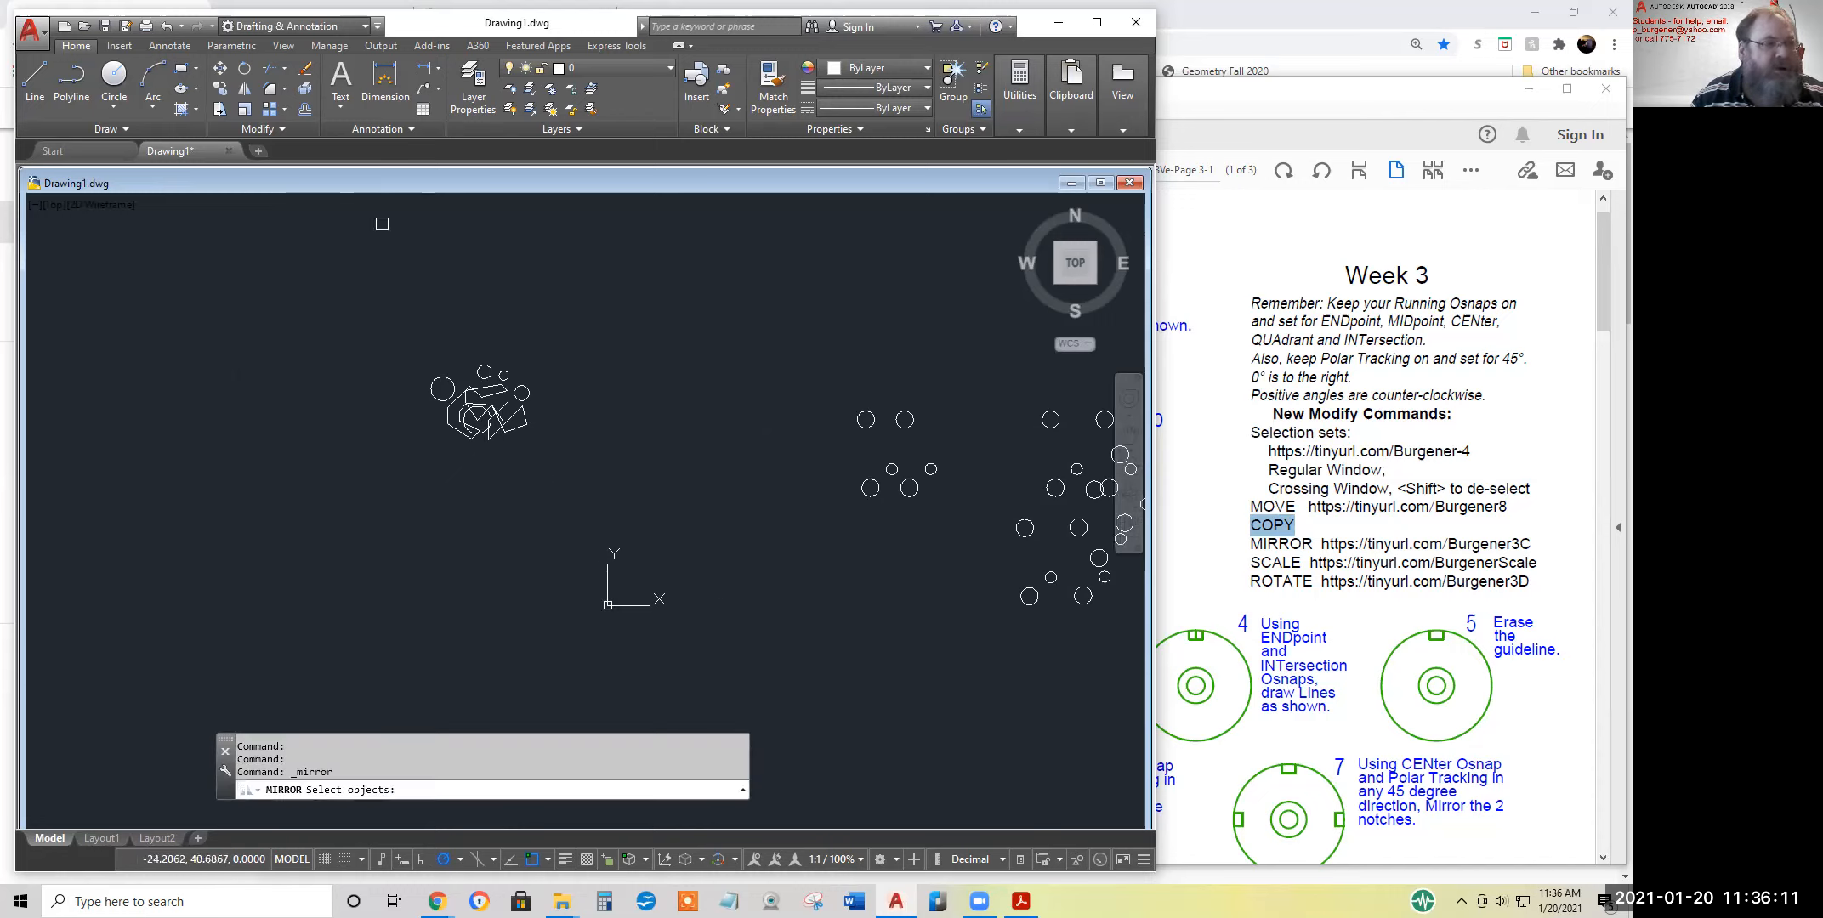
left_click(389, 314)
left_click(558, 456)
key("Return")
left_click(484, 321)
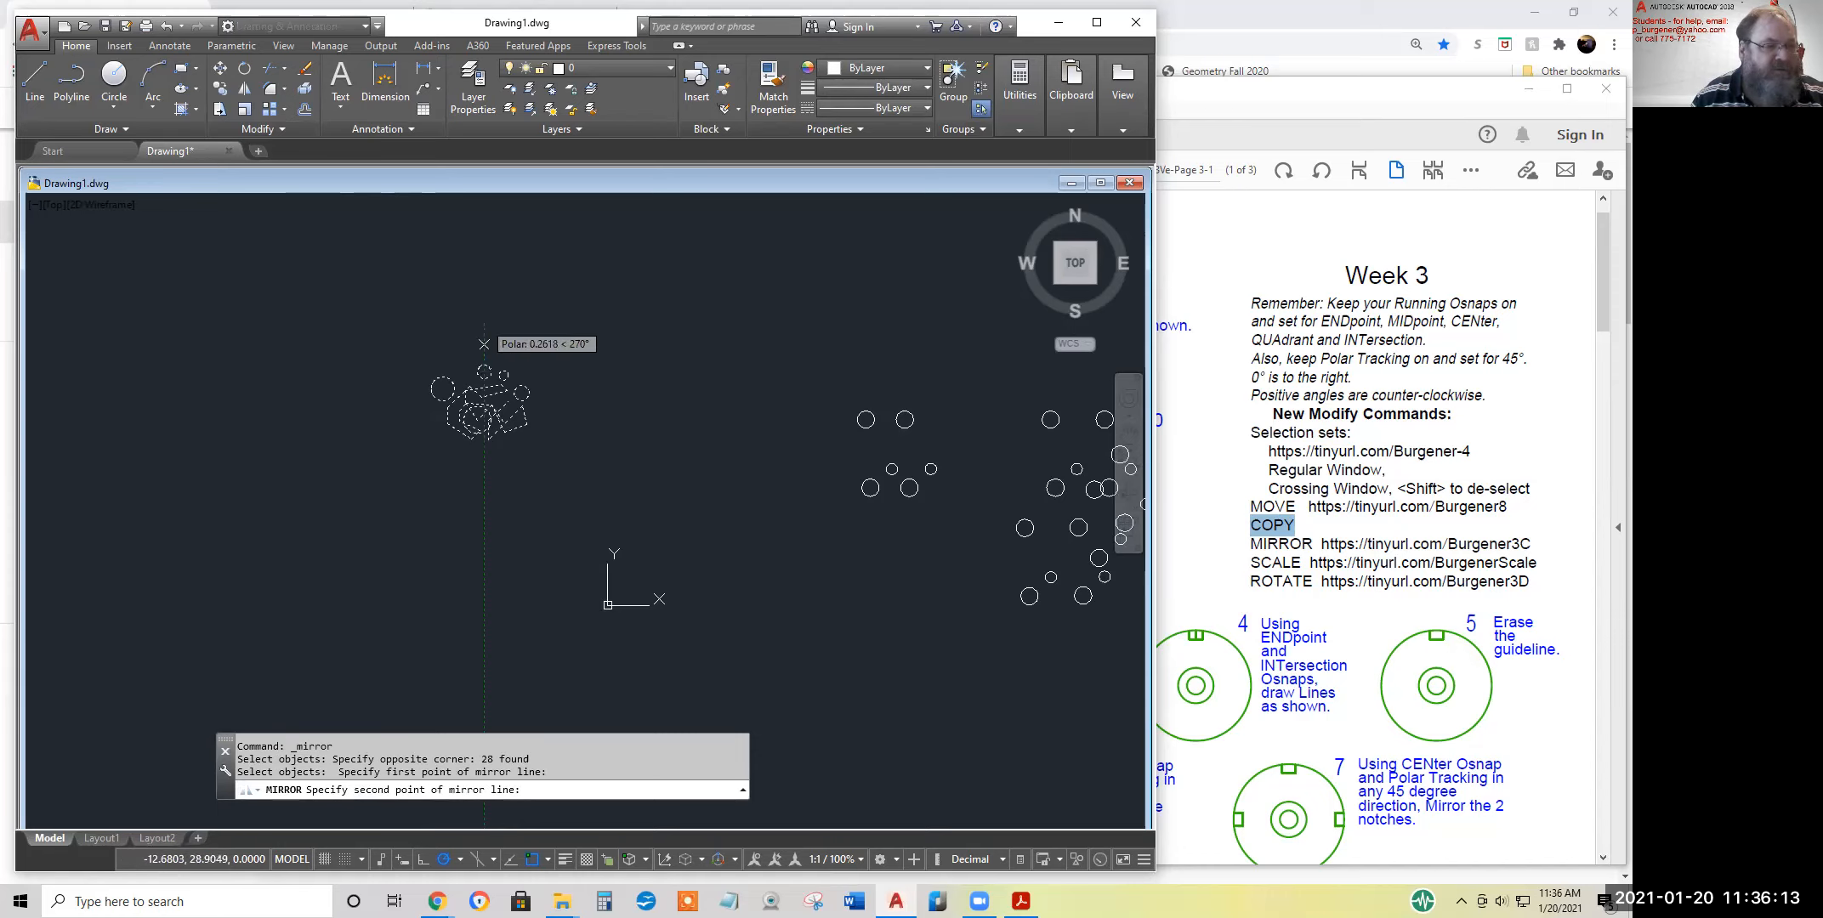
left_click(484, 514)
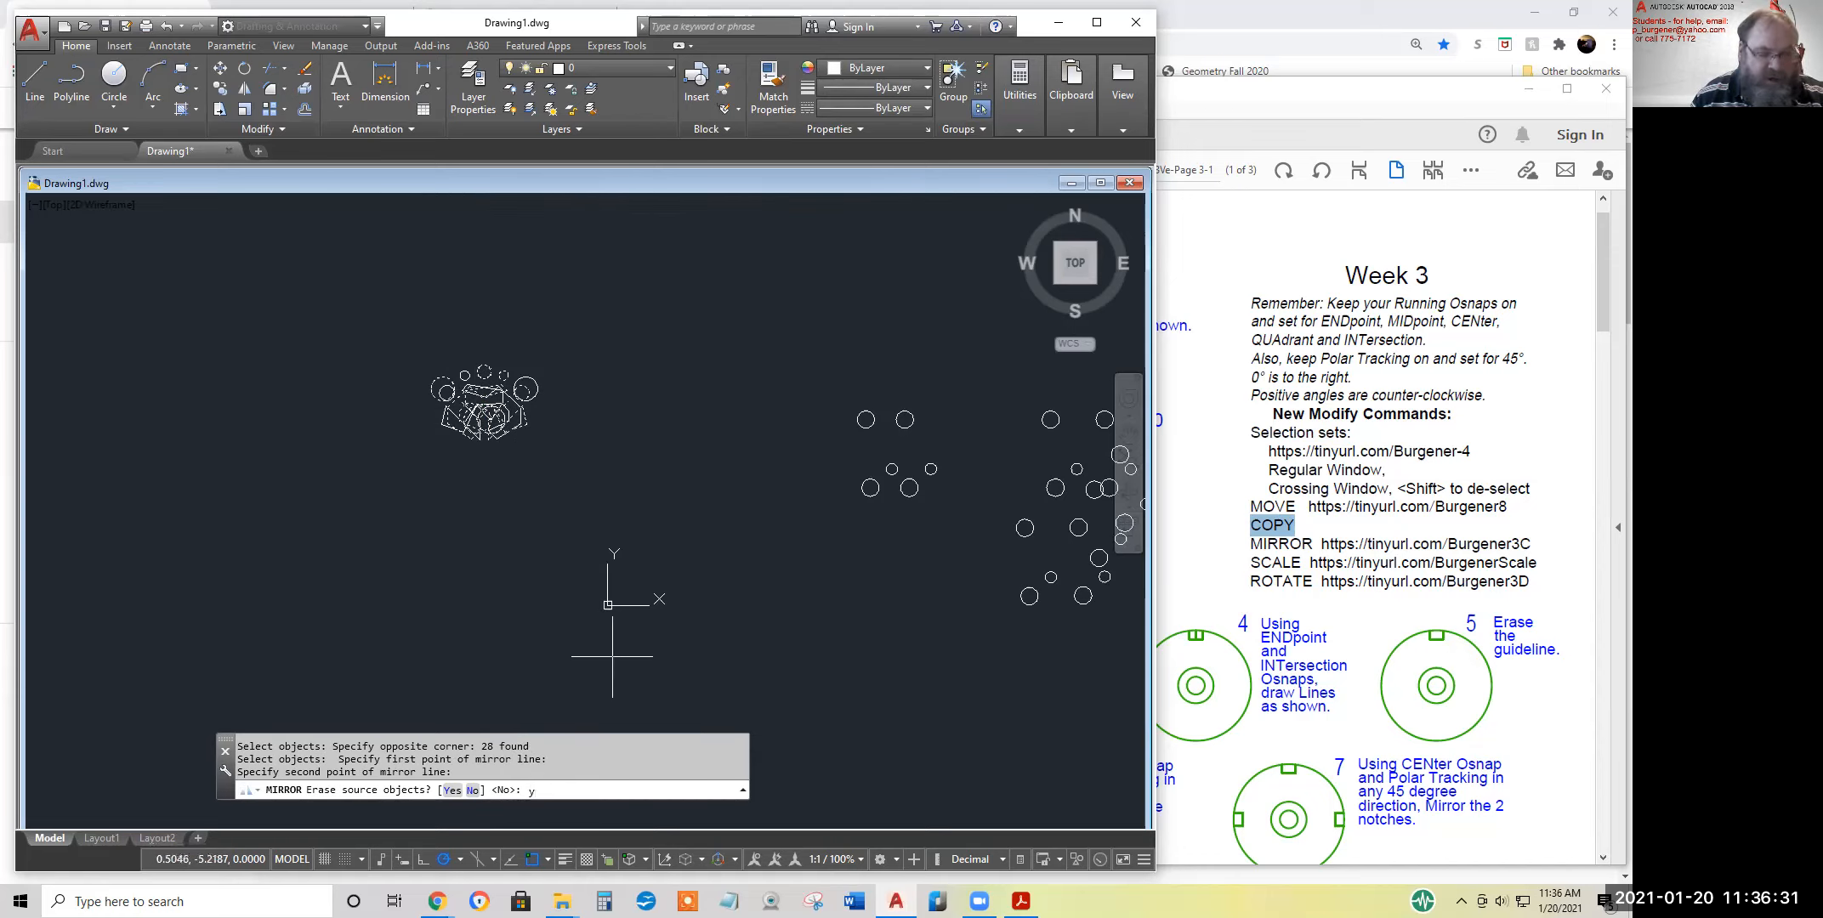
key("Return")
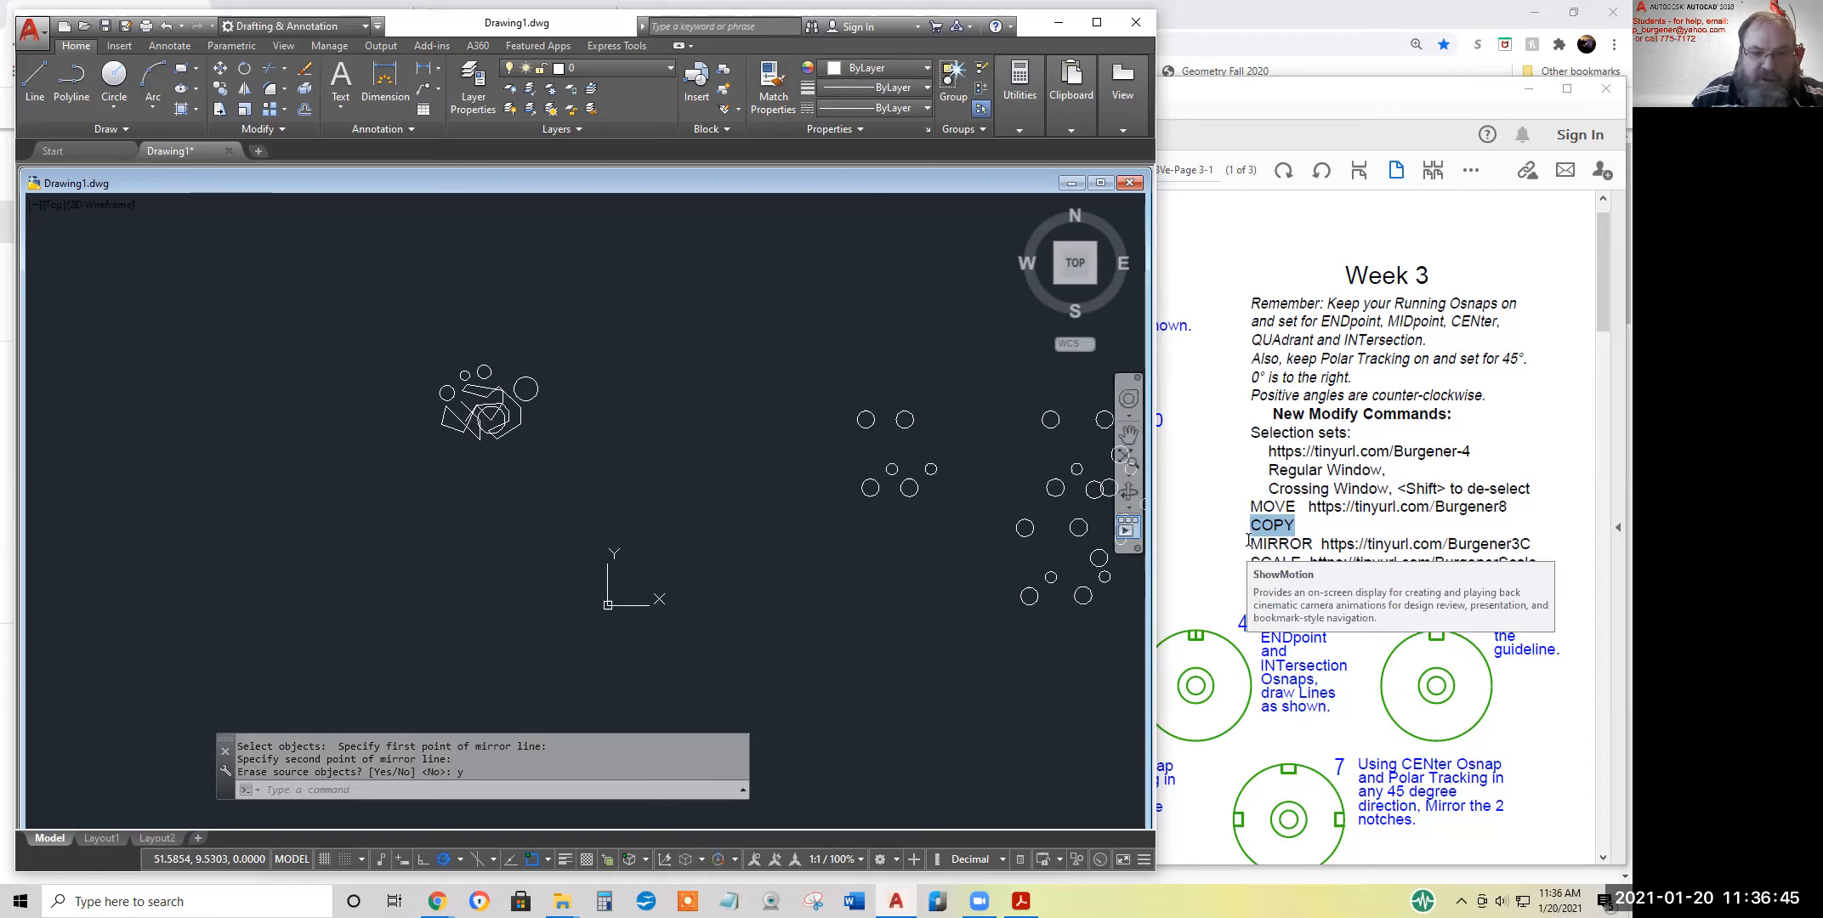
Highlight the SCALE entry in the Week 3 handout PDF and return to the AutoCAD drawing
left_click_drag(1250, 544, 1298, 557)
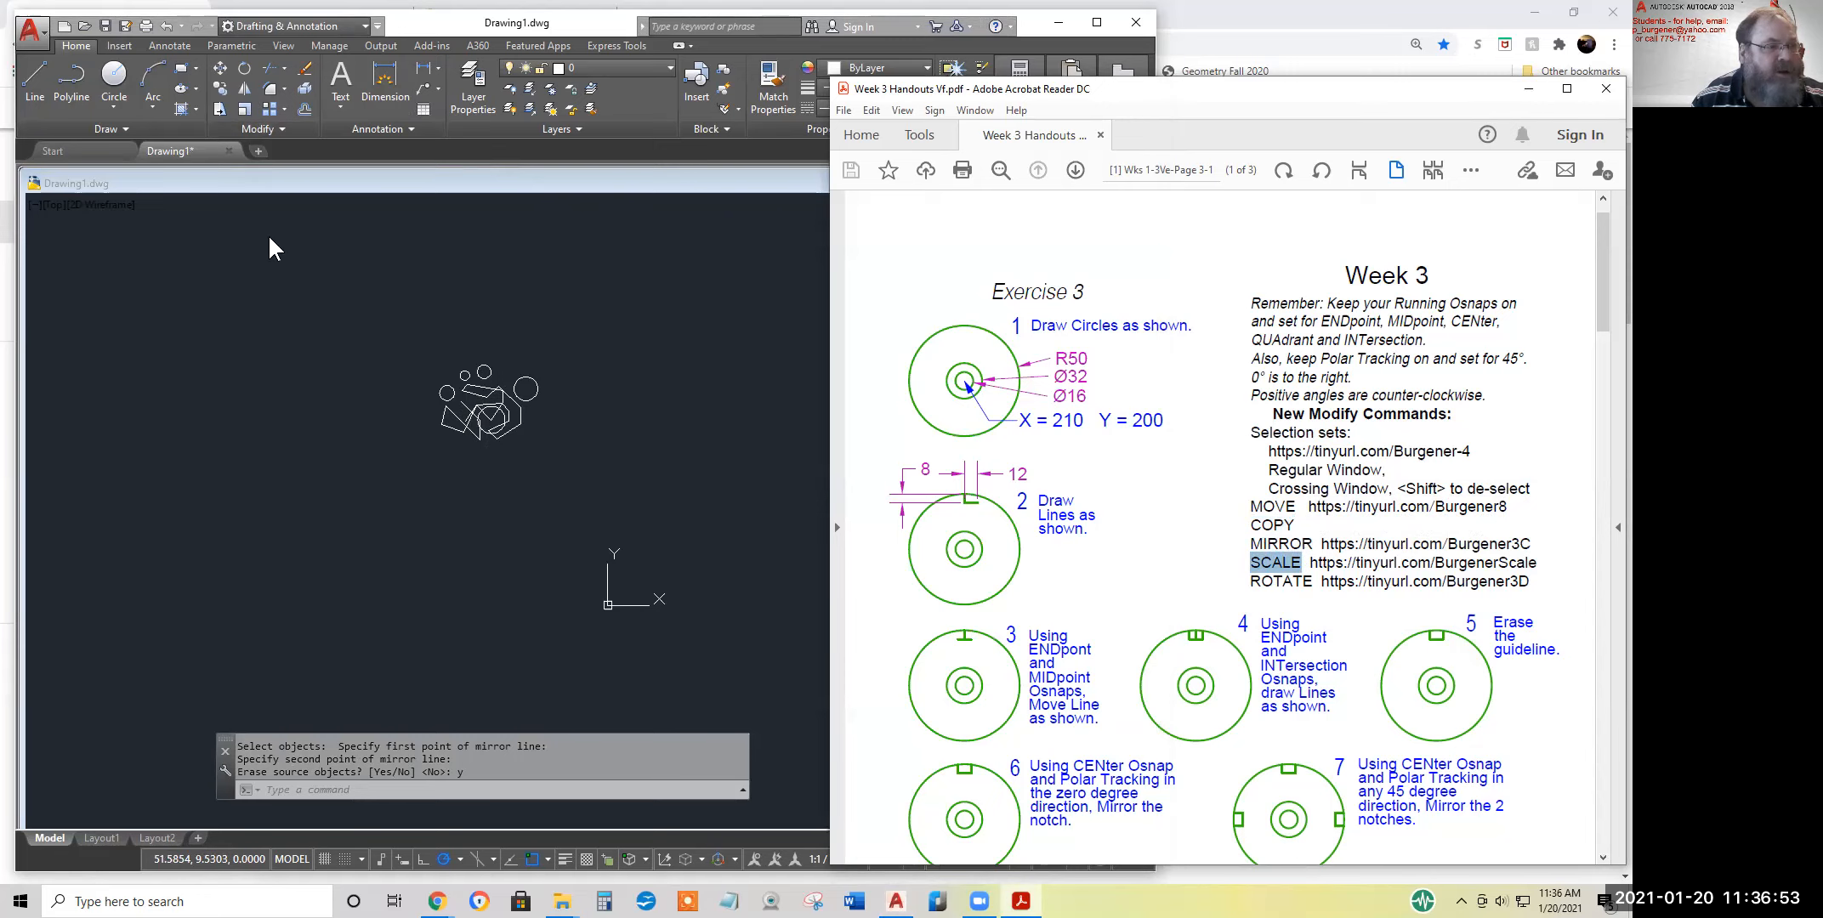
left_click(340, 191)
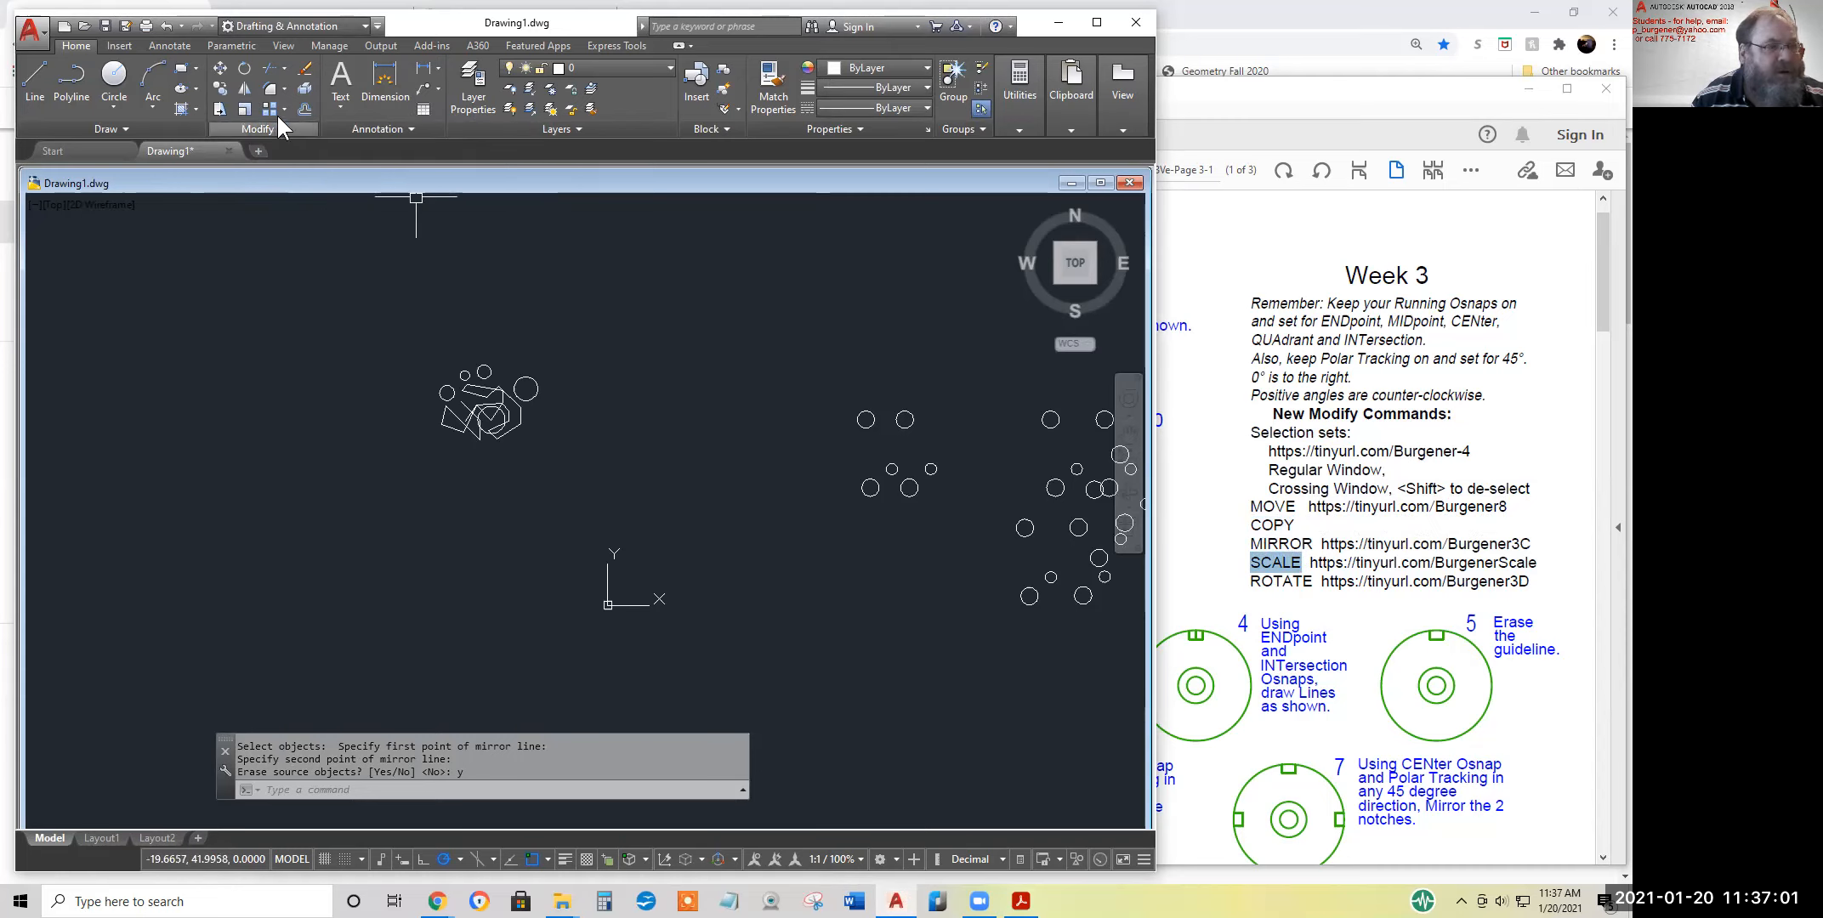
Scale the shape cluster by a factor of .5 from a midpoint snap near its centre
left_click(246, 108)
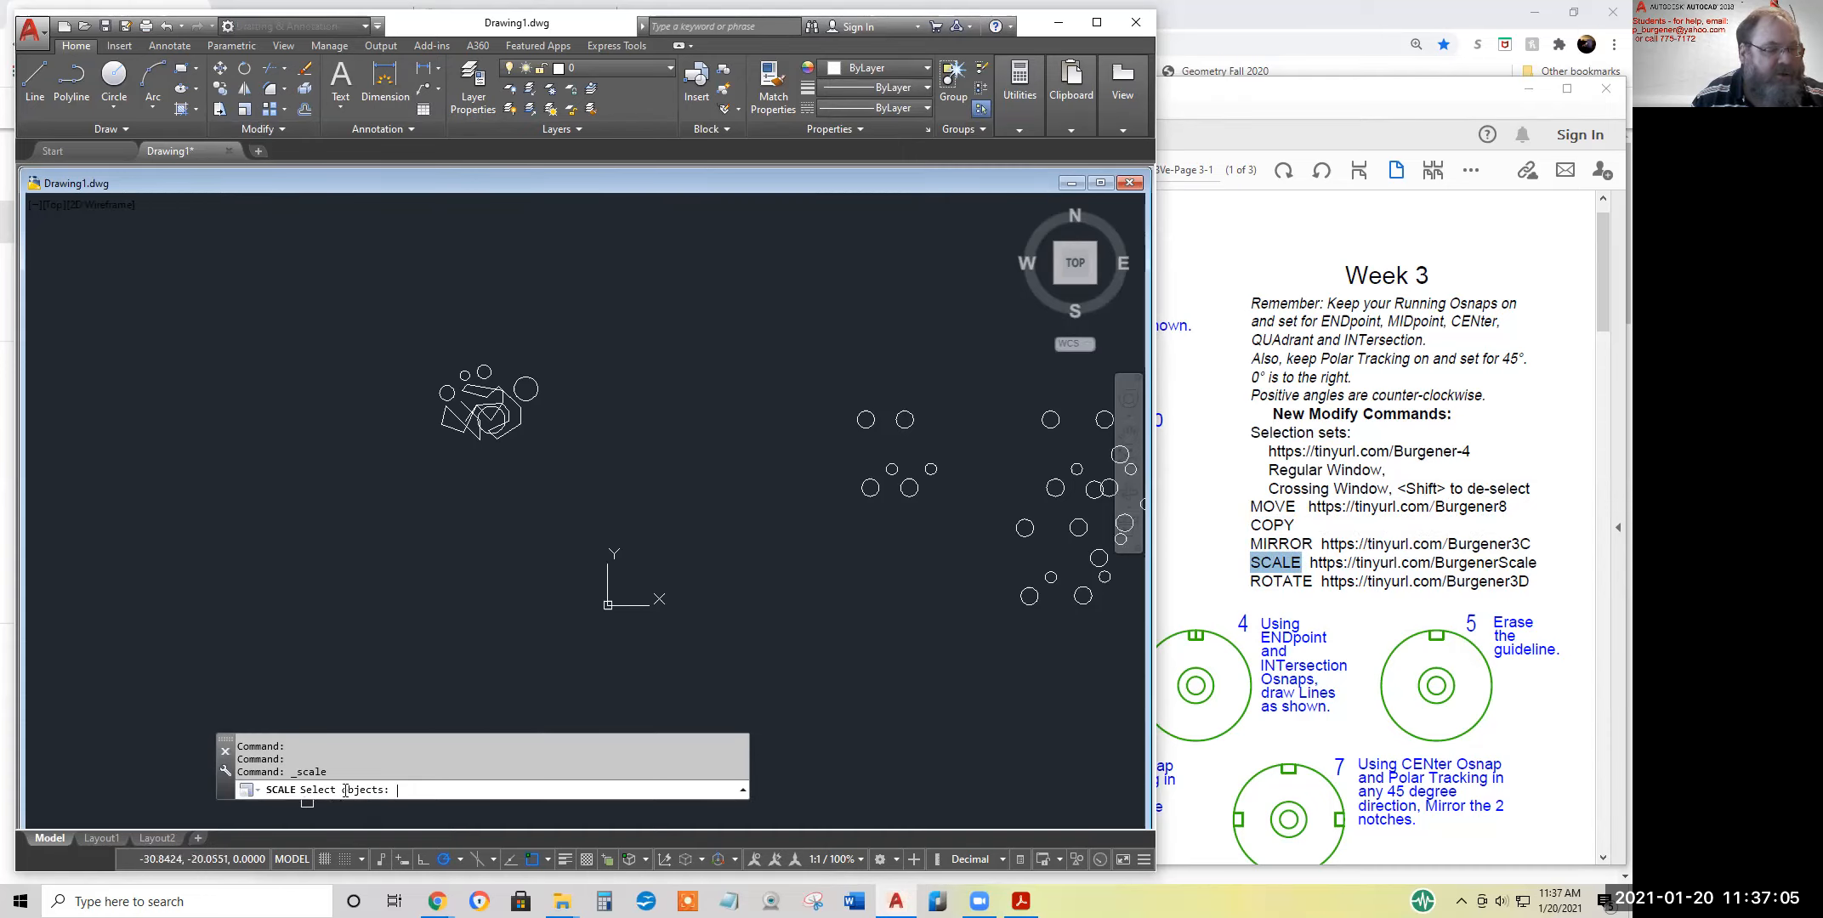
left_click(567, 476)
left_click(426, 349)
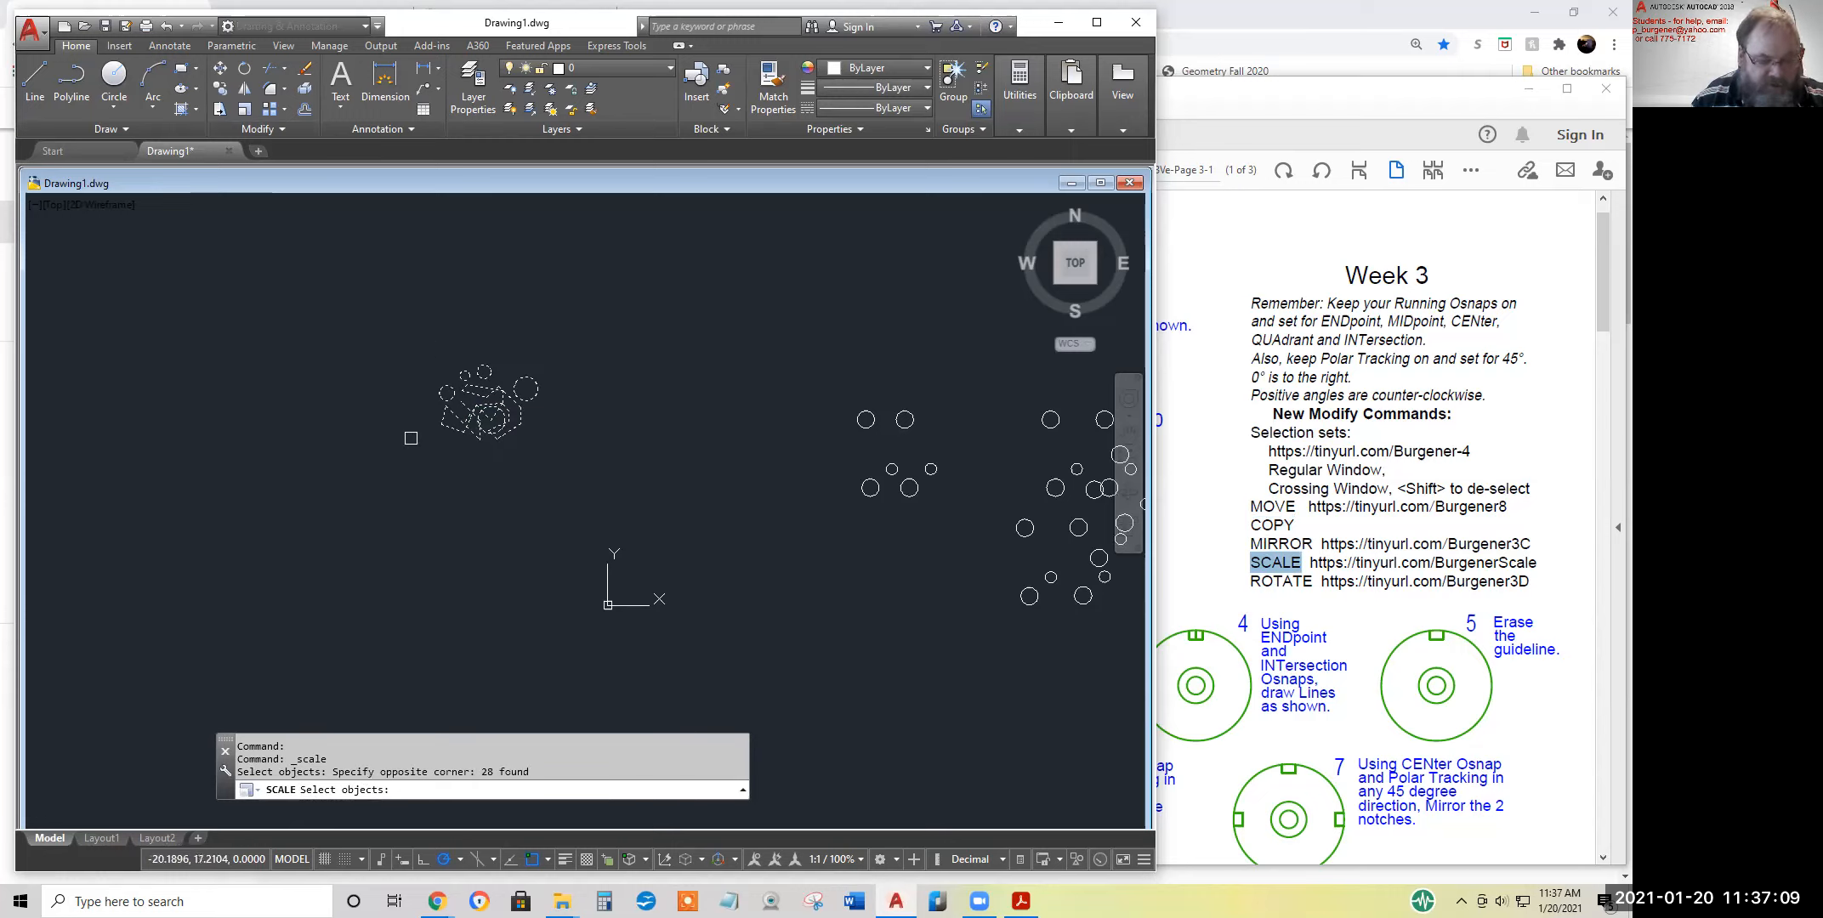
key("Return")
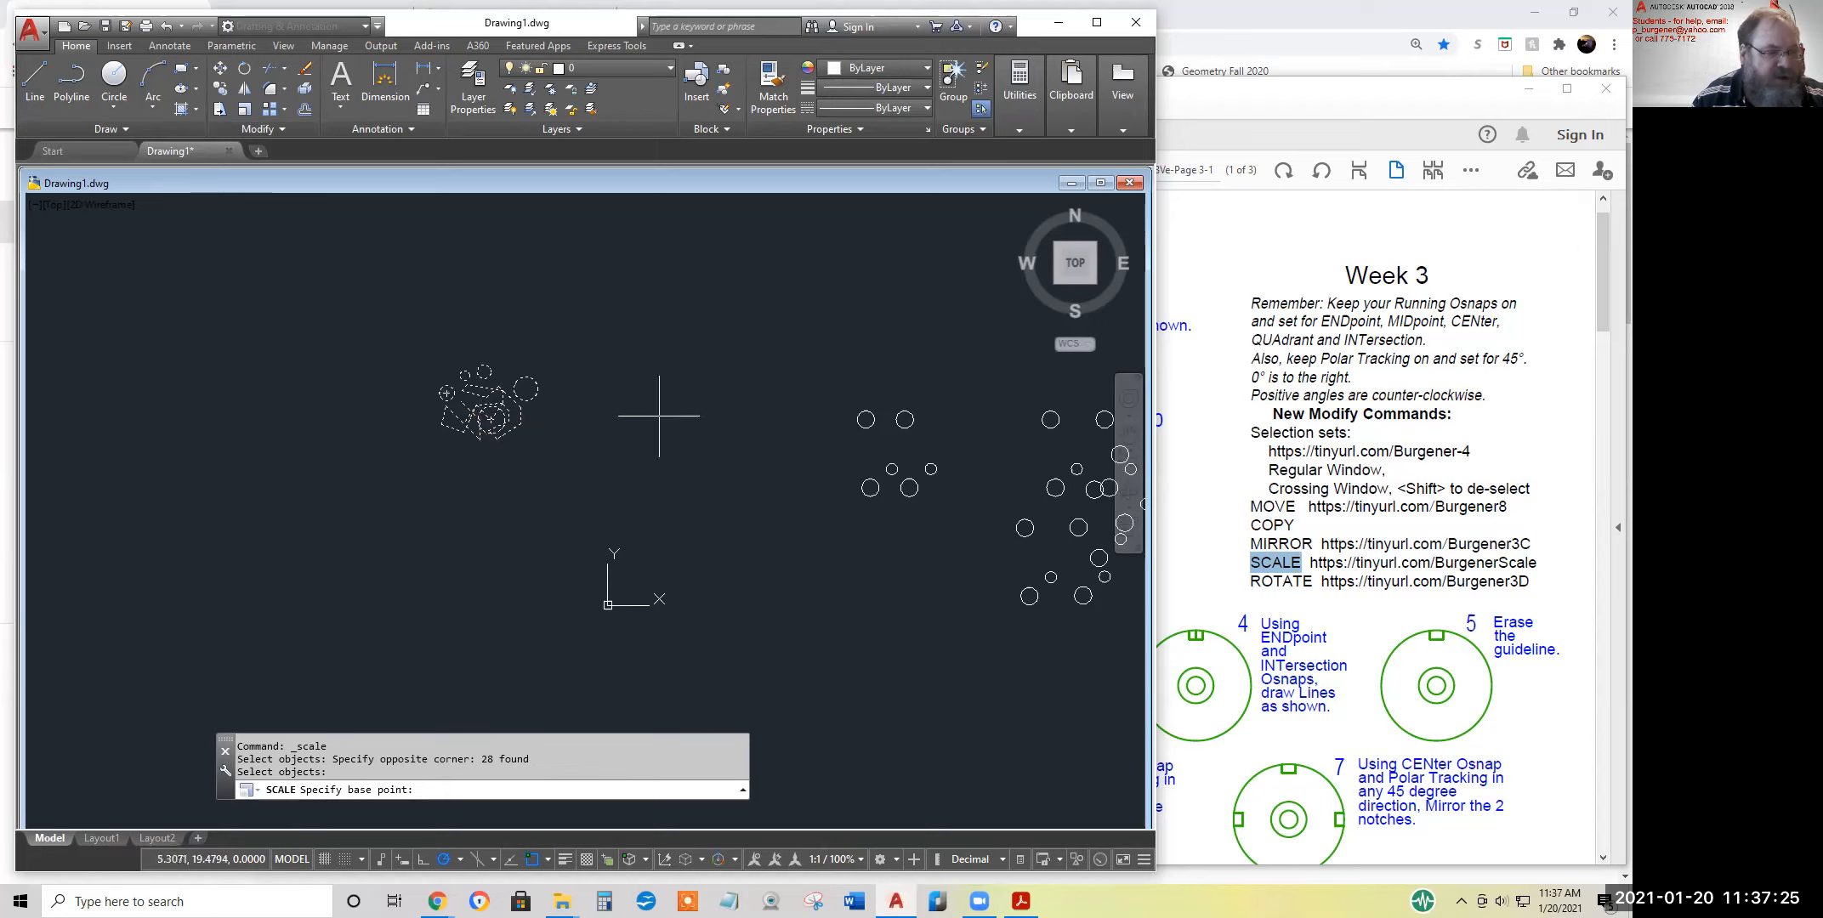
left_click(489, 407)
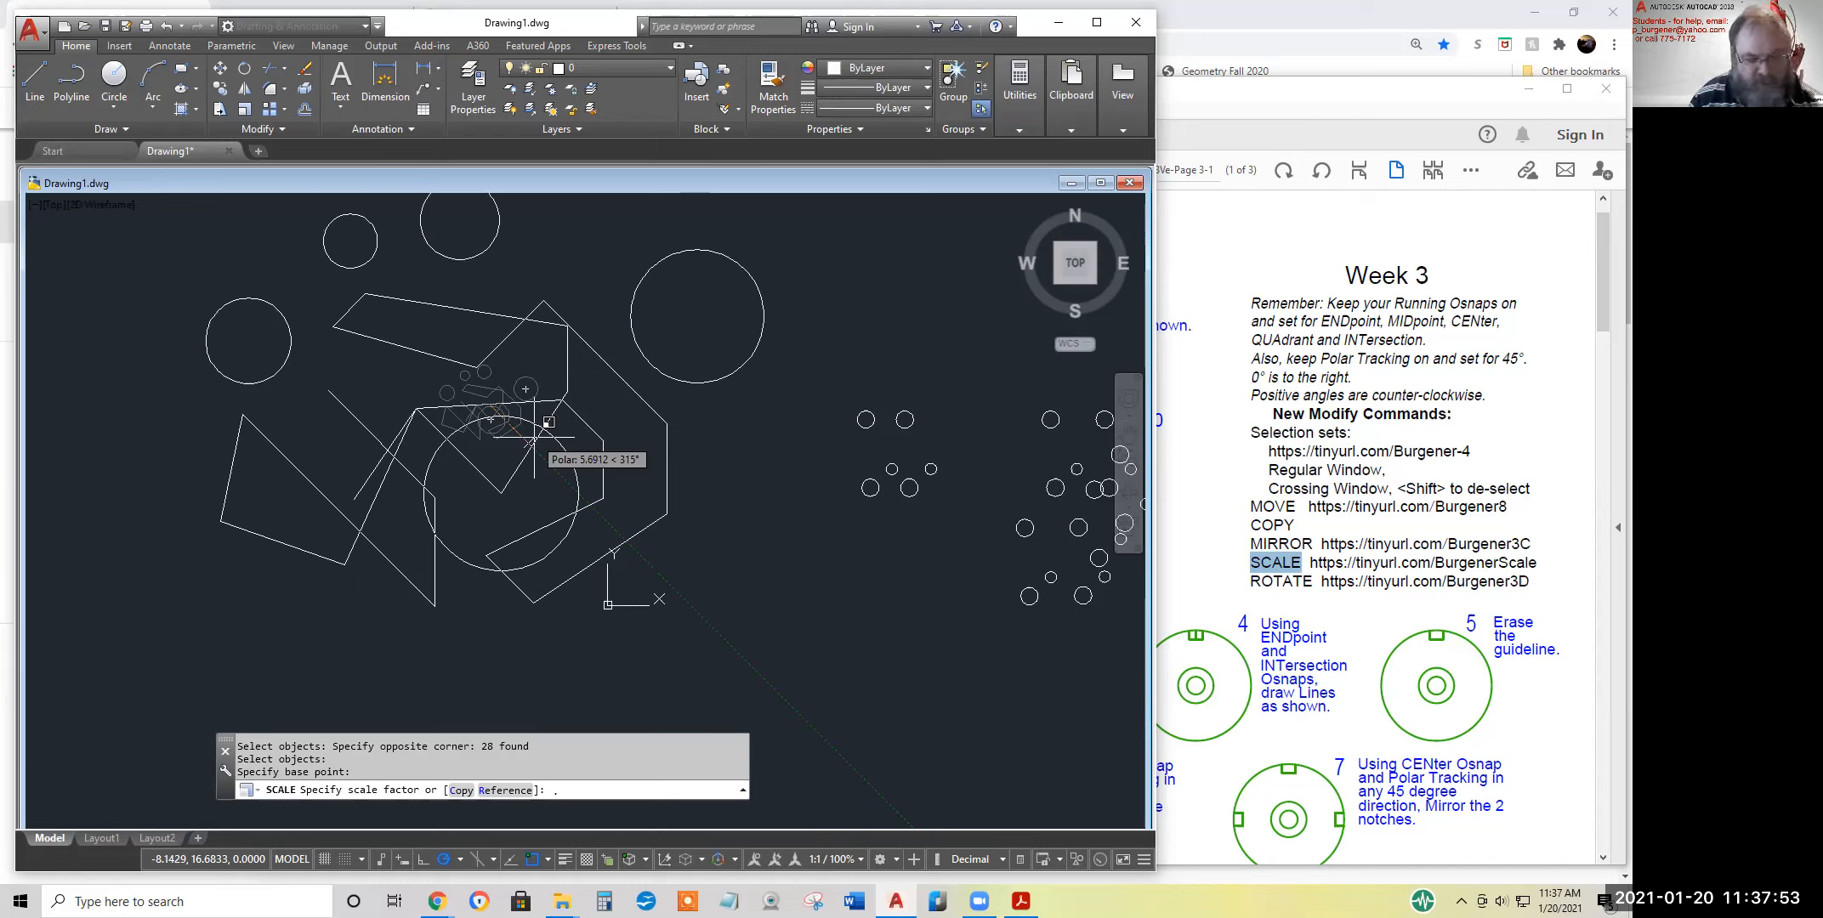
key("Return")
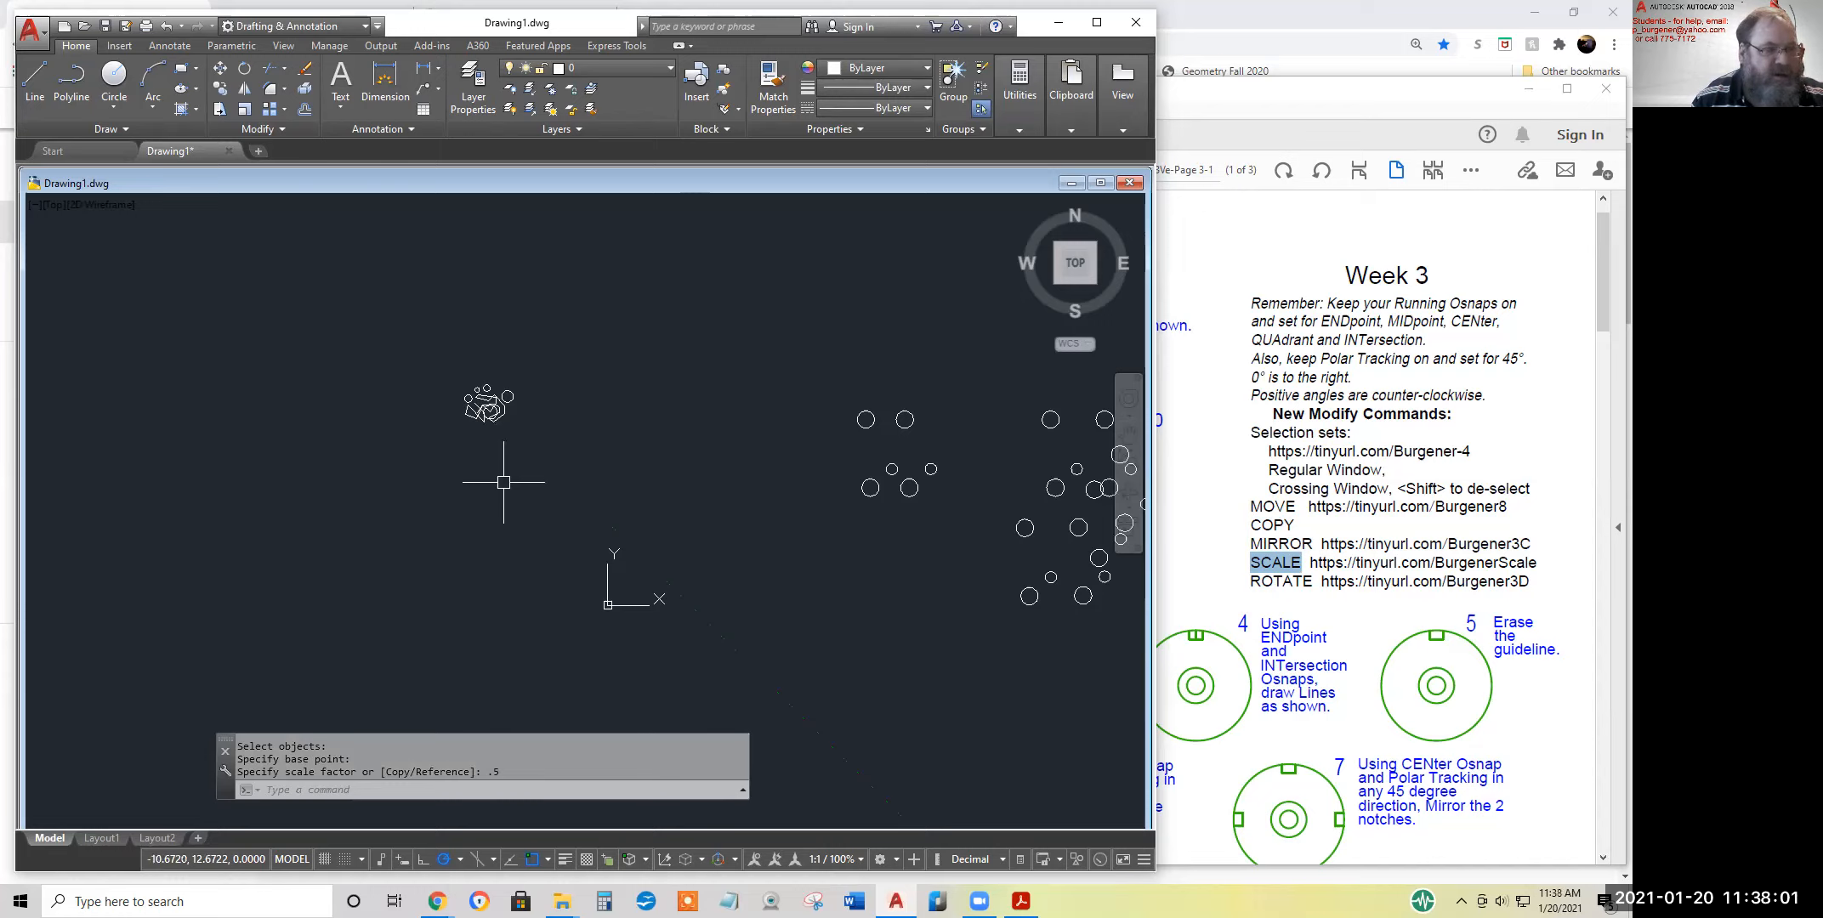
Scale the previous selection set, the shape cluster, by a factor of 3 from a base point picked just to its right
left_click(243, 110)
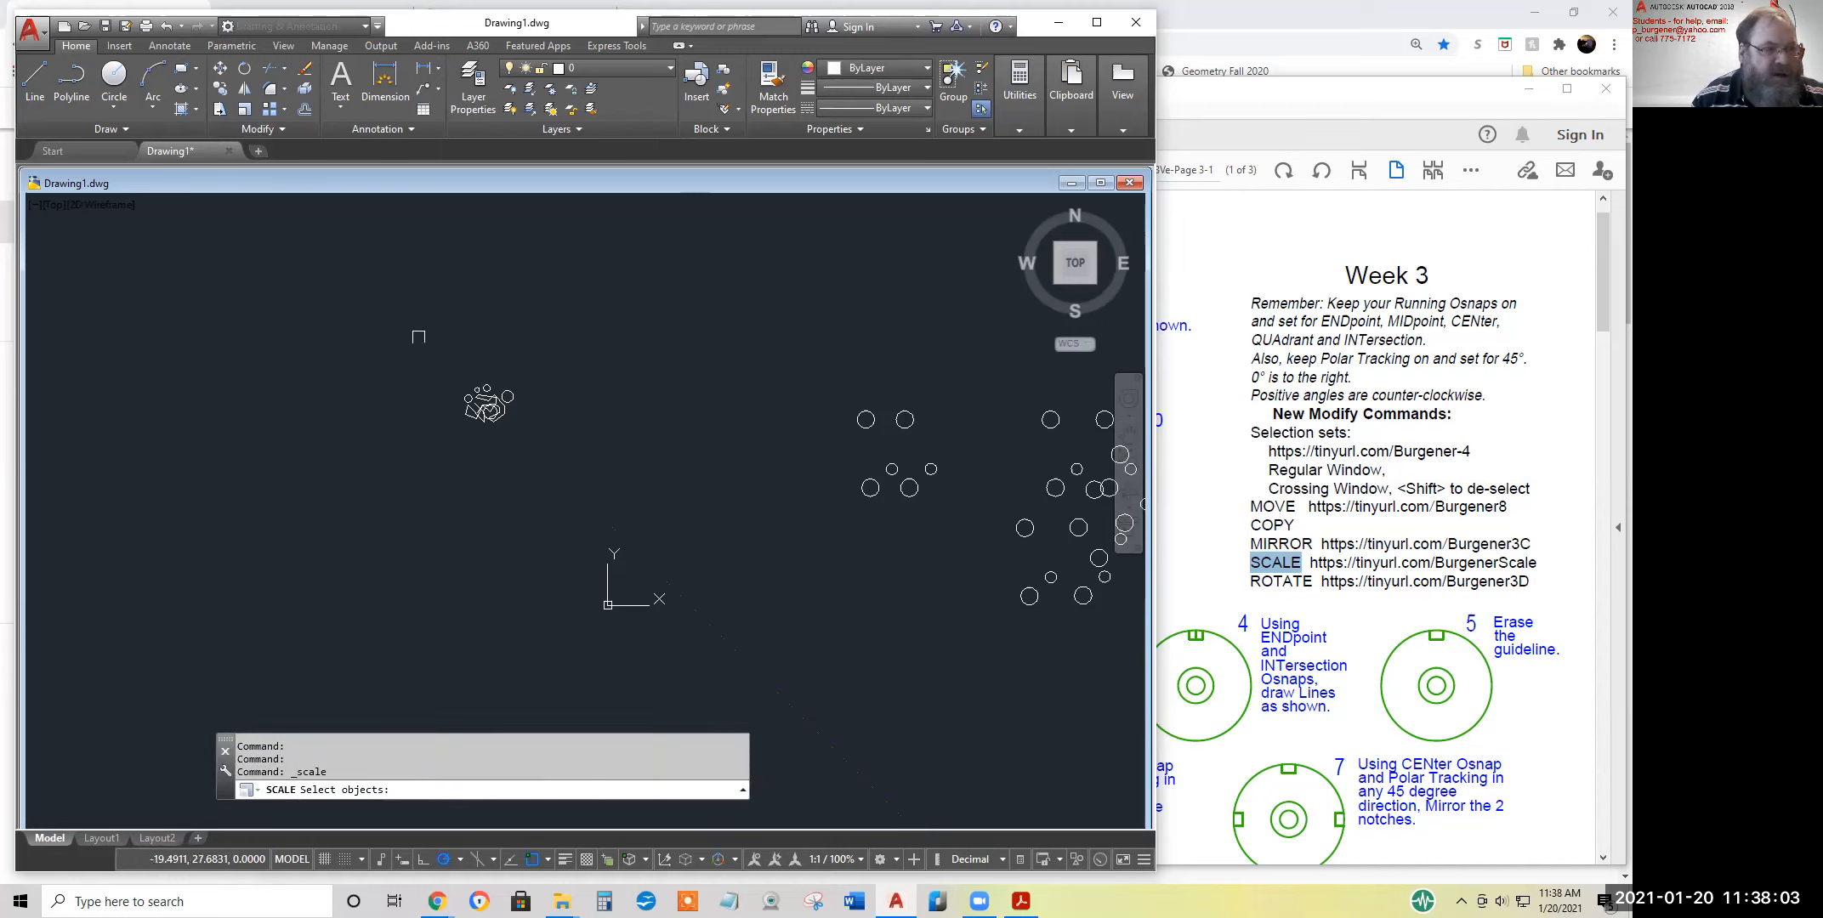
type("p")
key("Return")
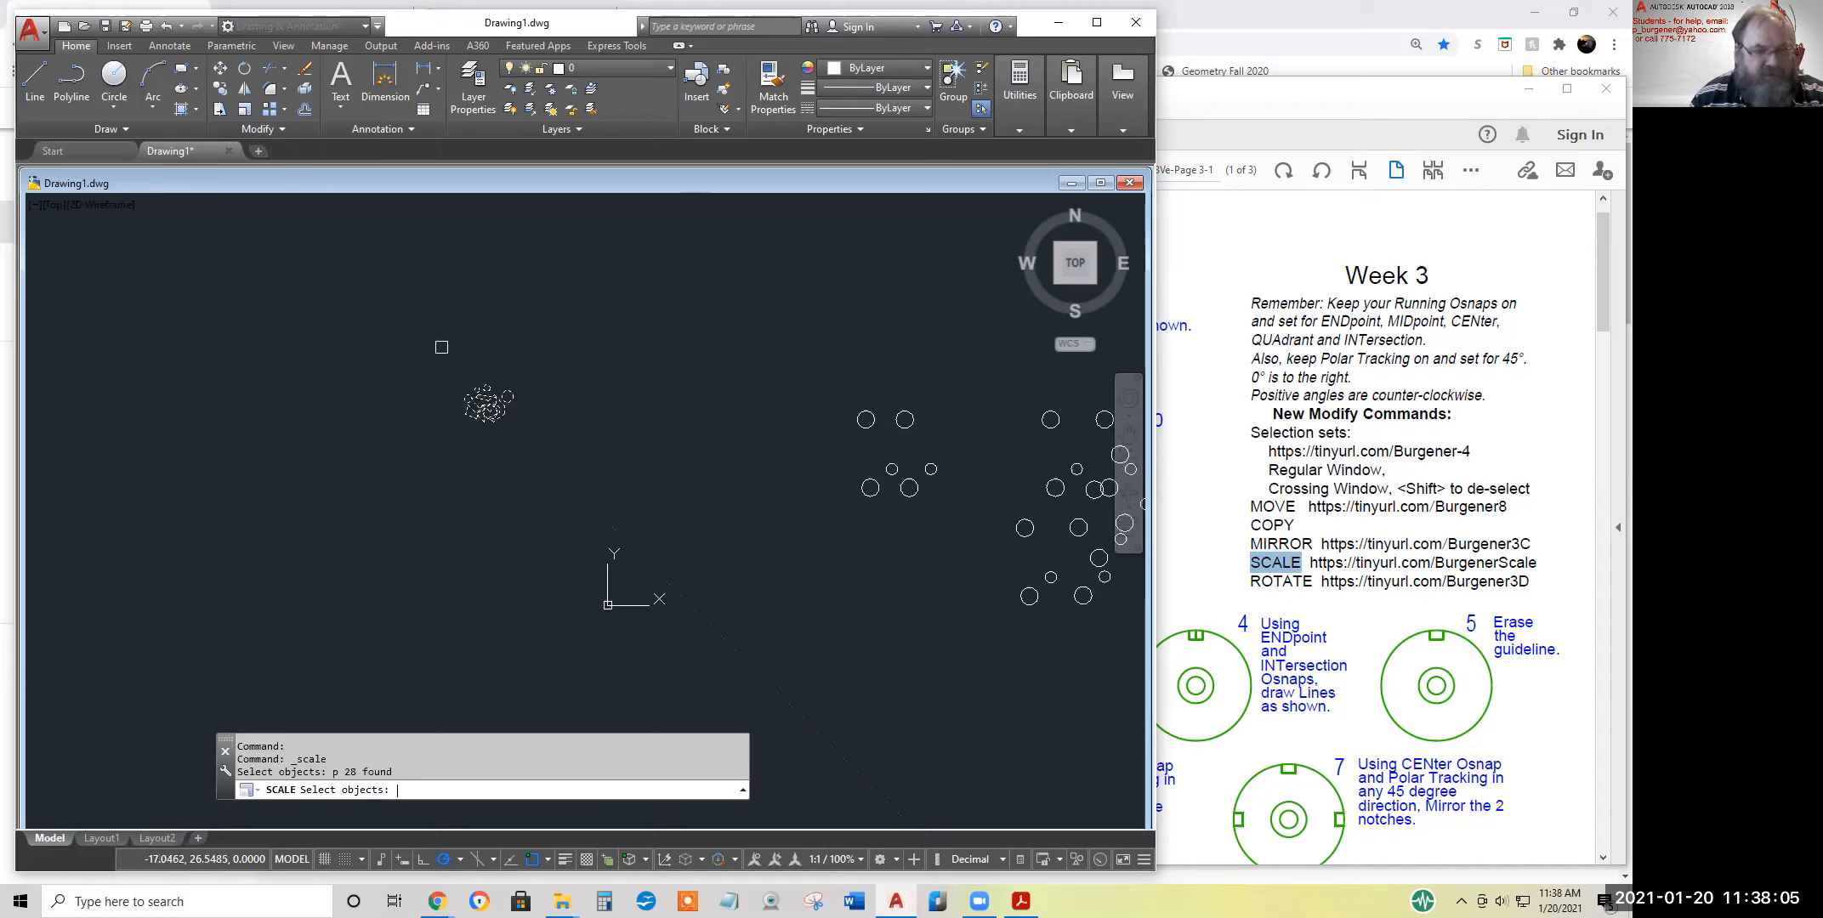
key("Return")
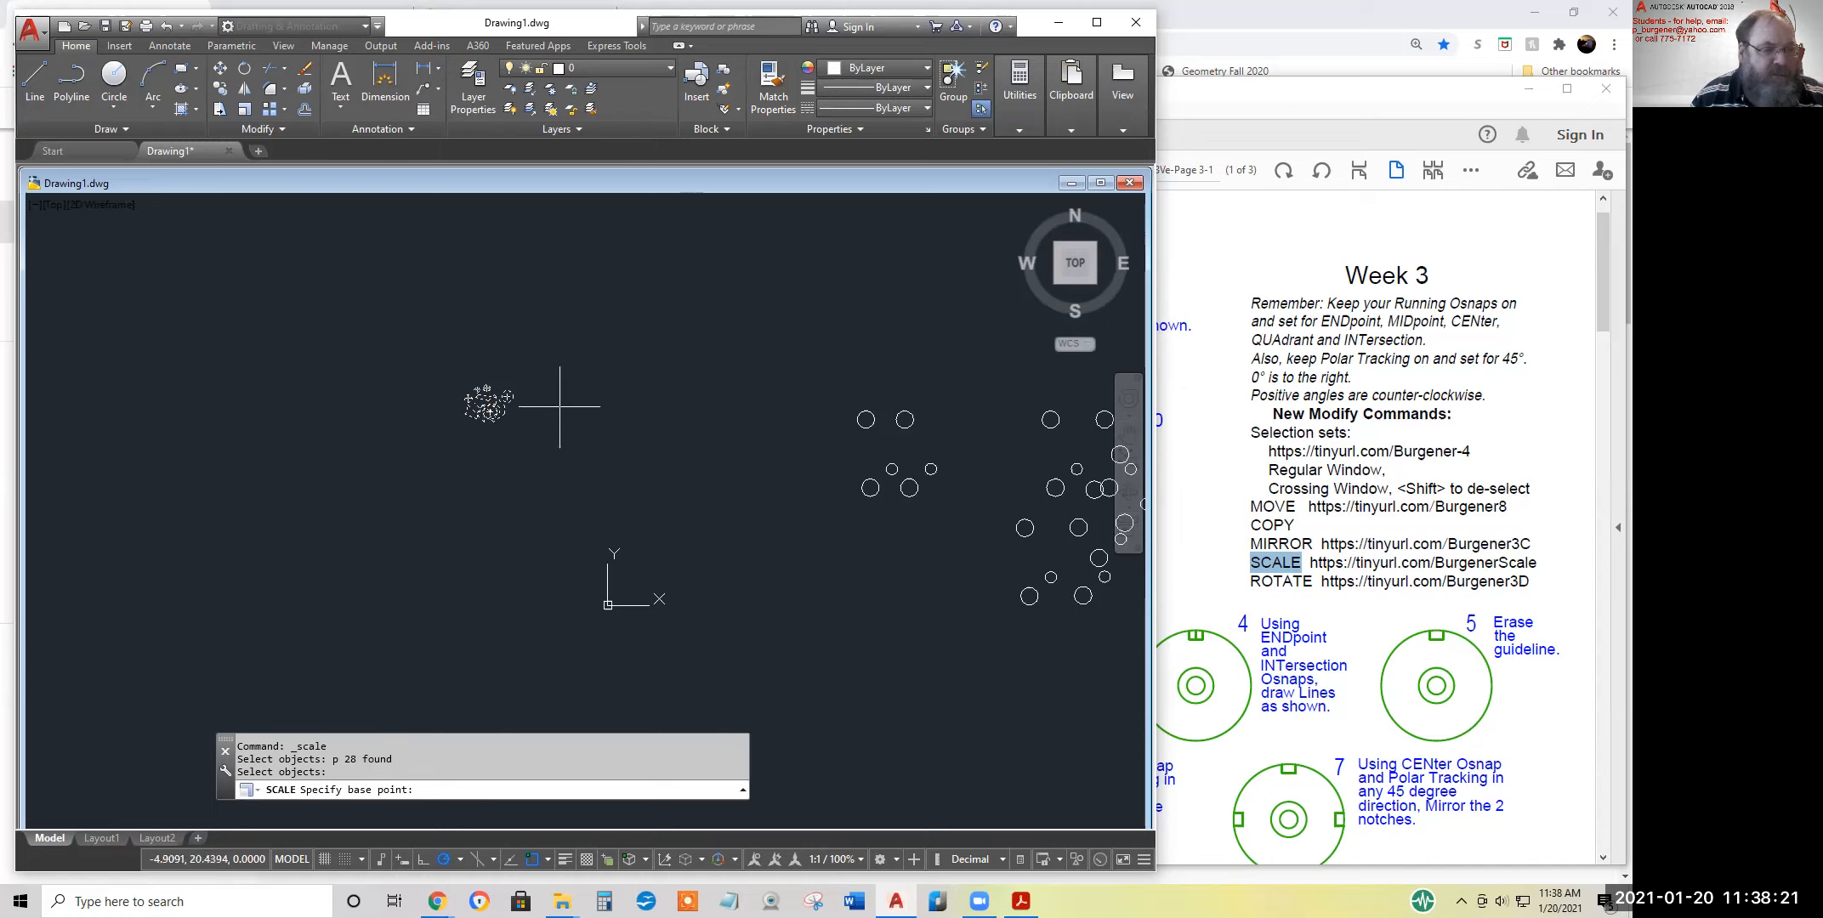
left_click(483, 397)
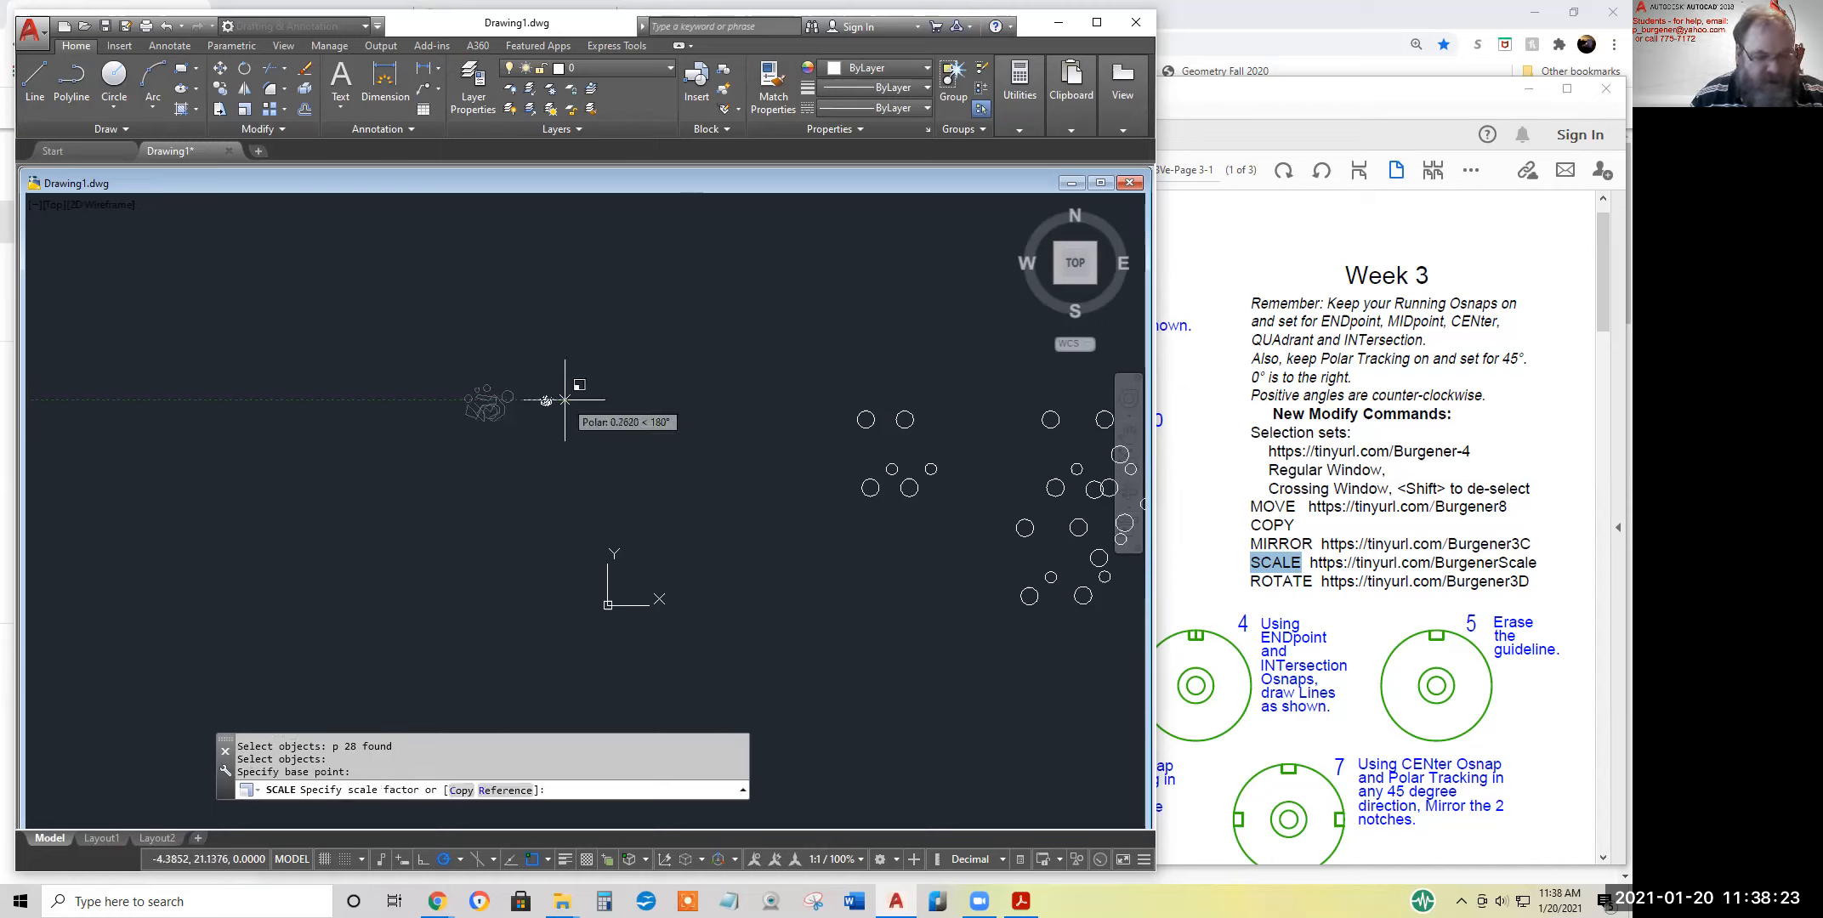
type("3")
key("space")
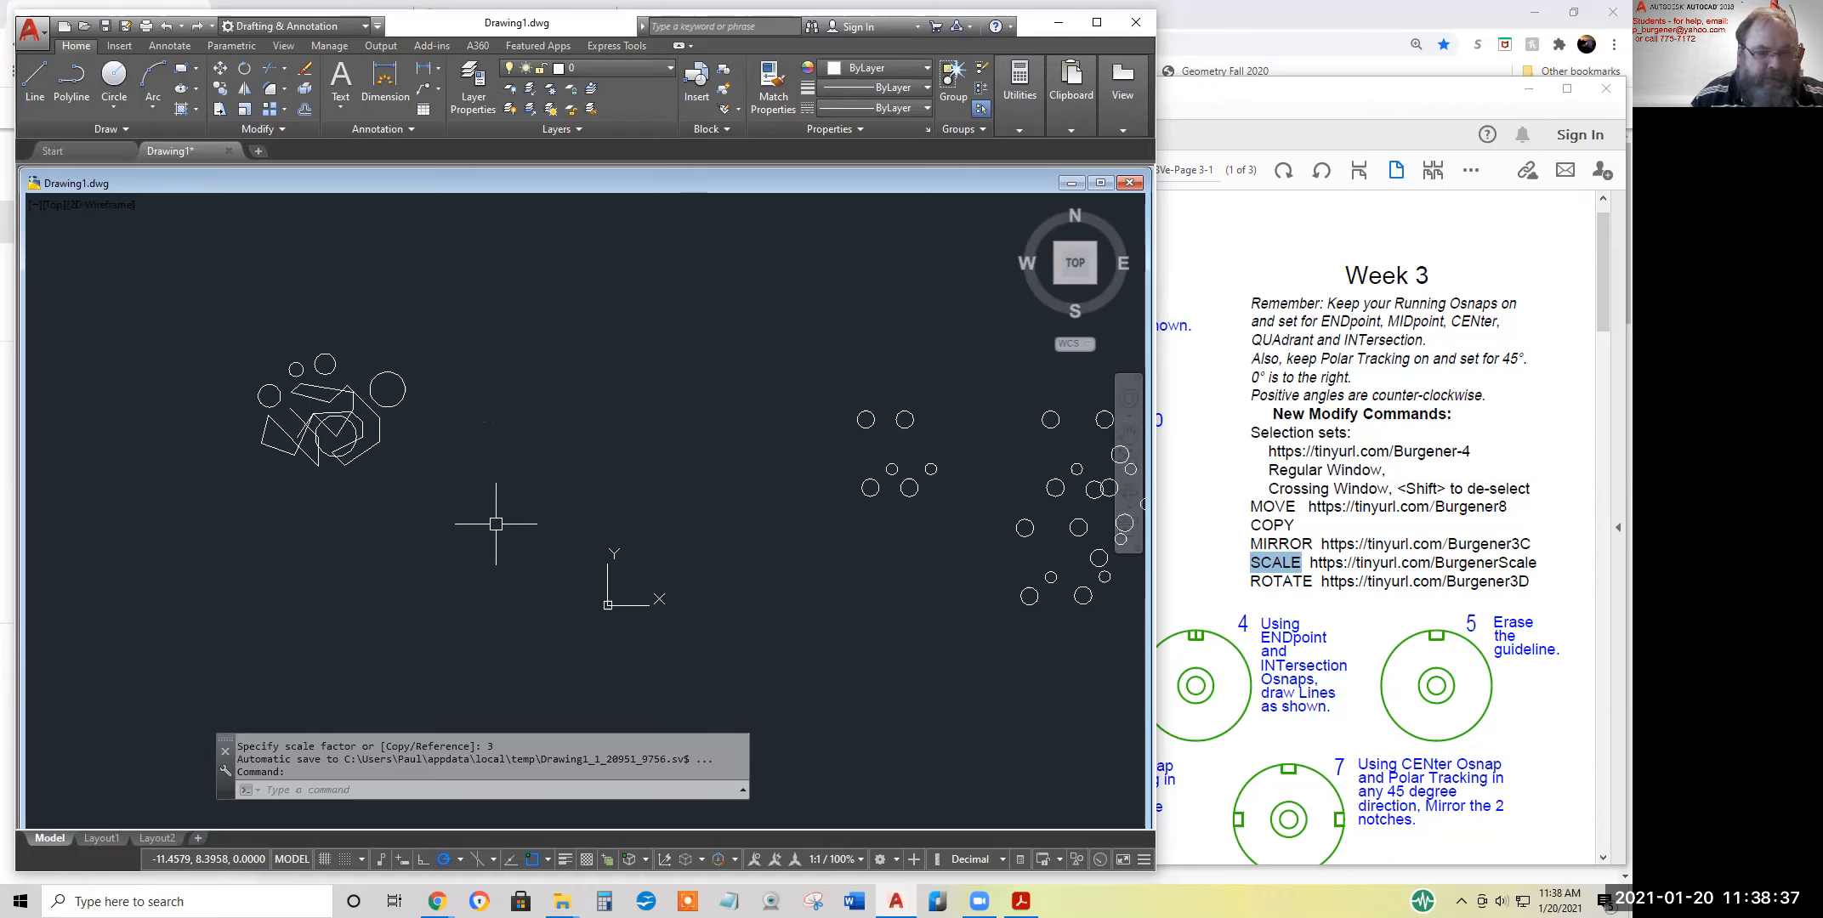
Highlight the ROTATE entry in the Week 3 handout PDF and return to the AutoCAD drawing
left_click_drag(1249, 583, 1294, 584)
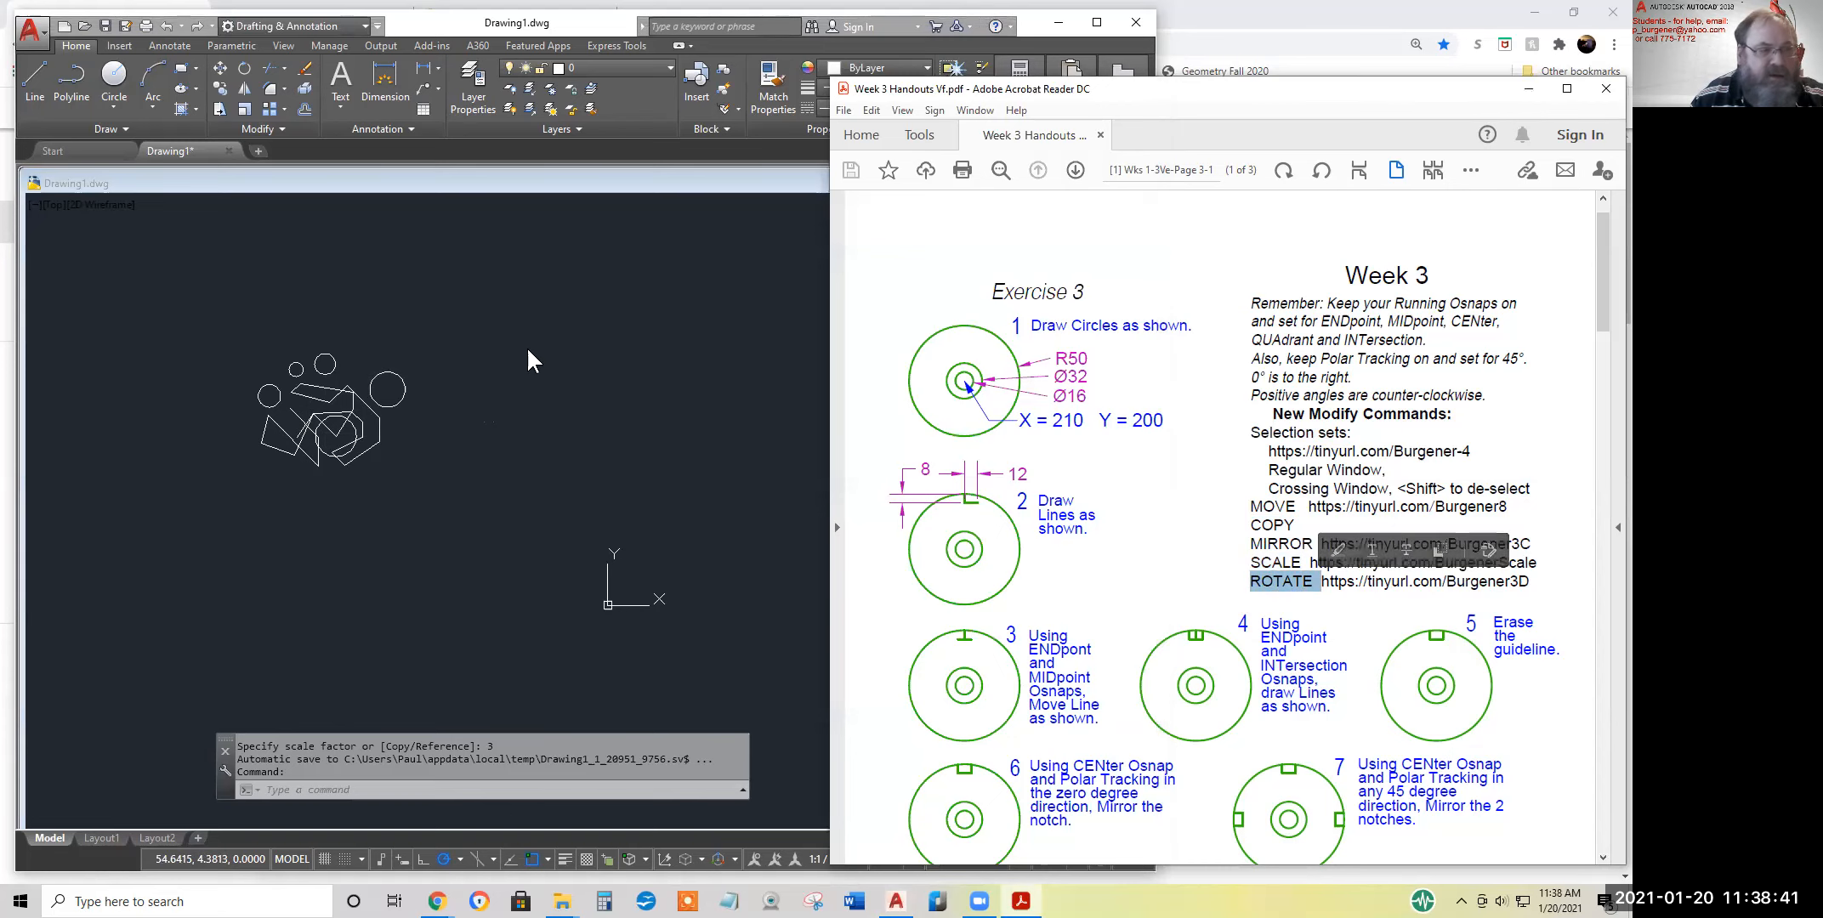
left_click(527, 346)
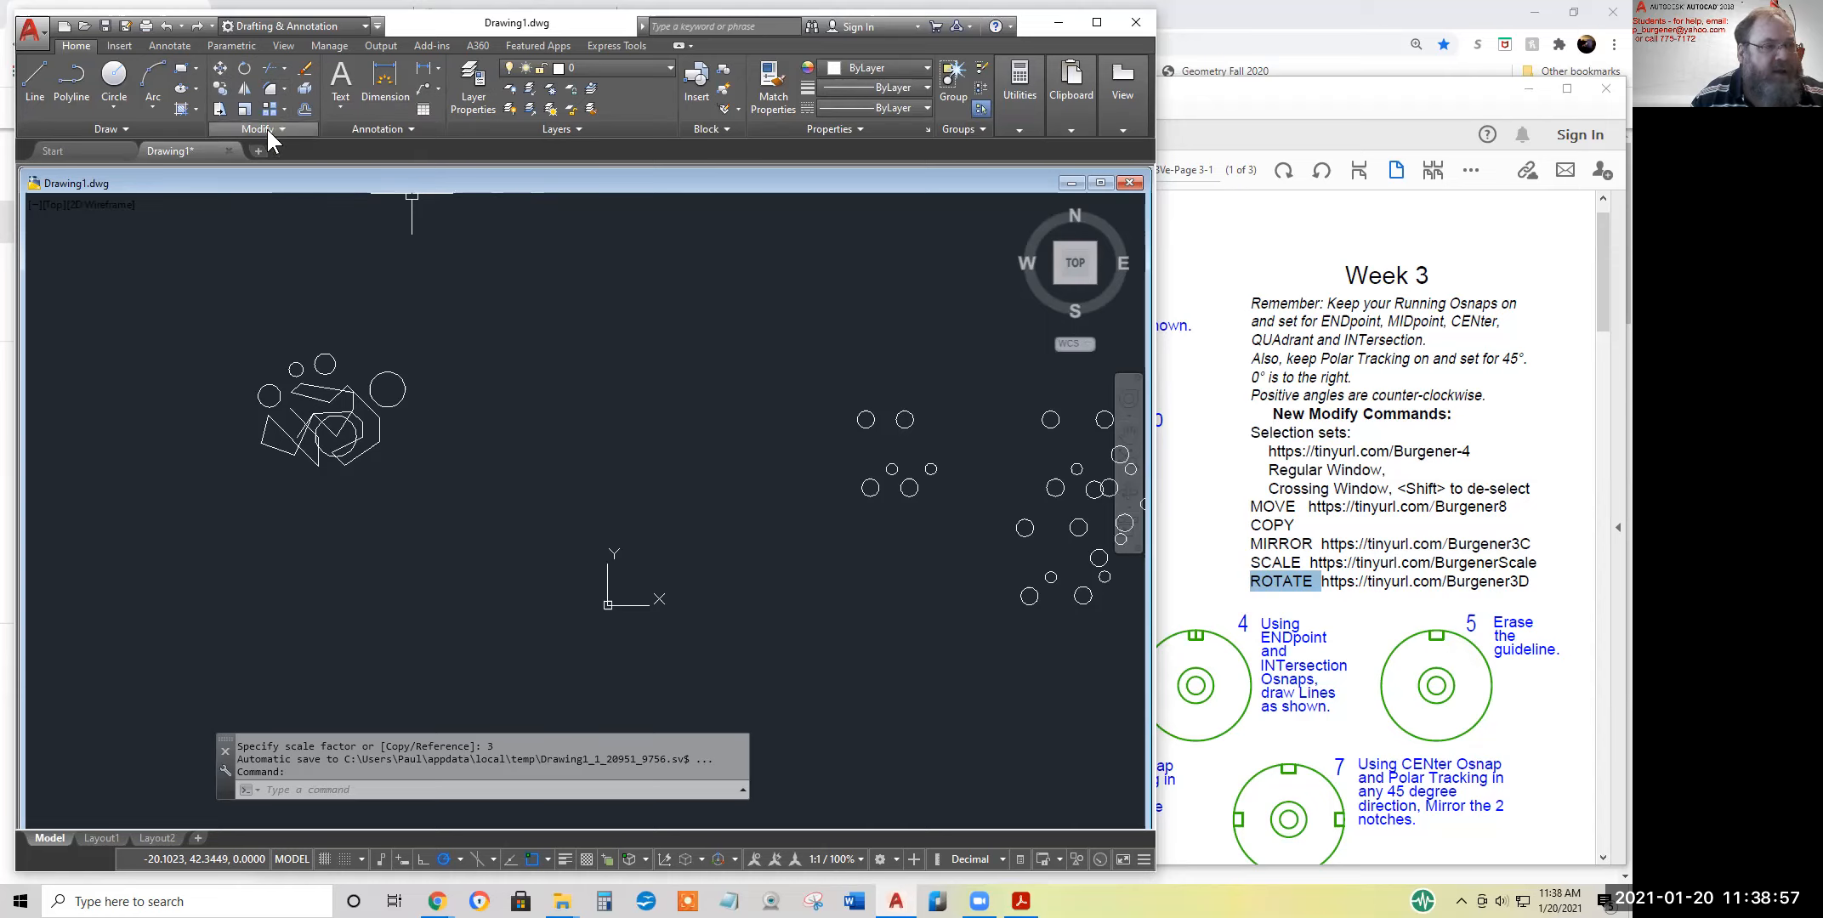
Rotate the whole shape cluster by 60 degrees about the centre of the circle inside the polygon
left_click(243, 70)
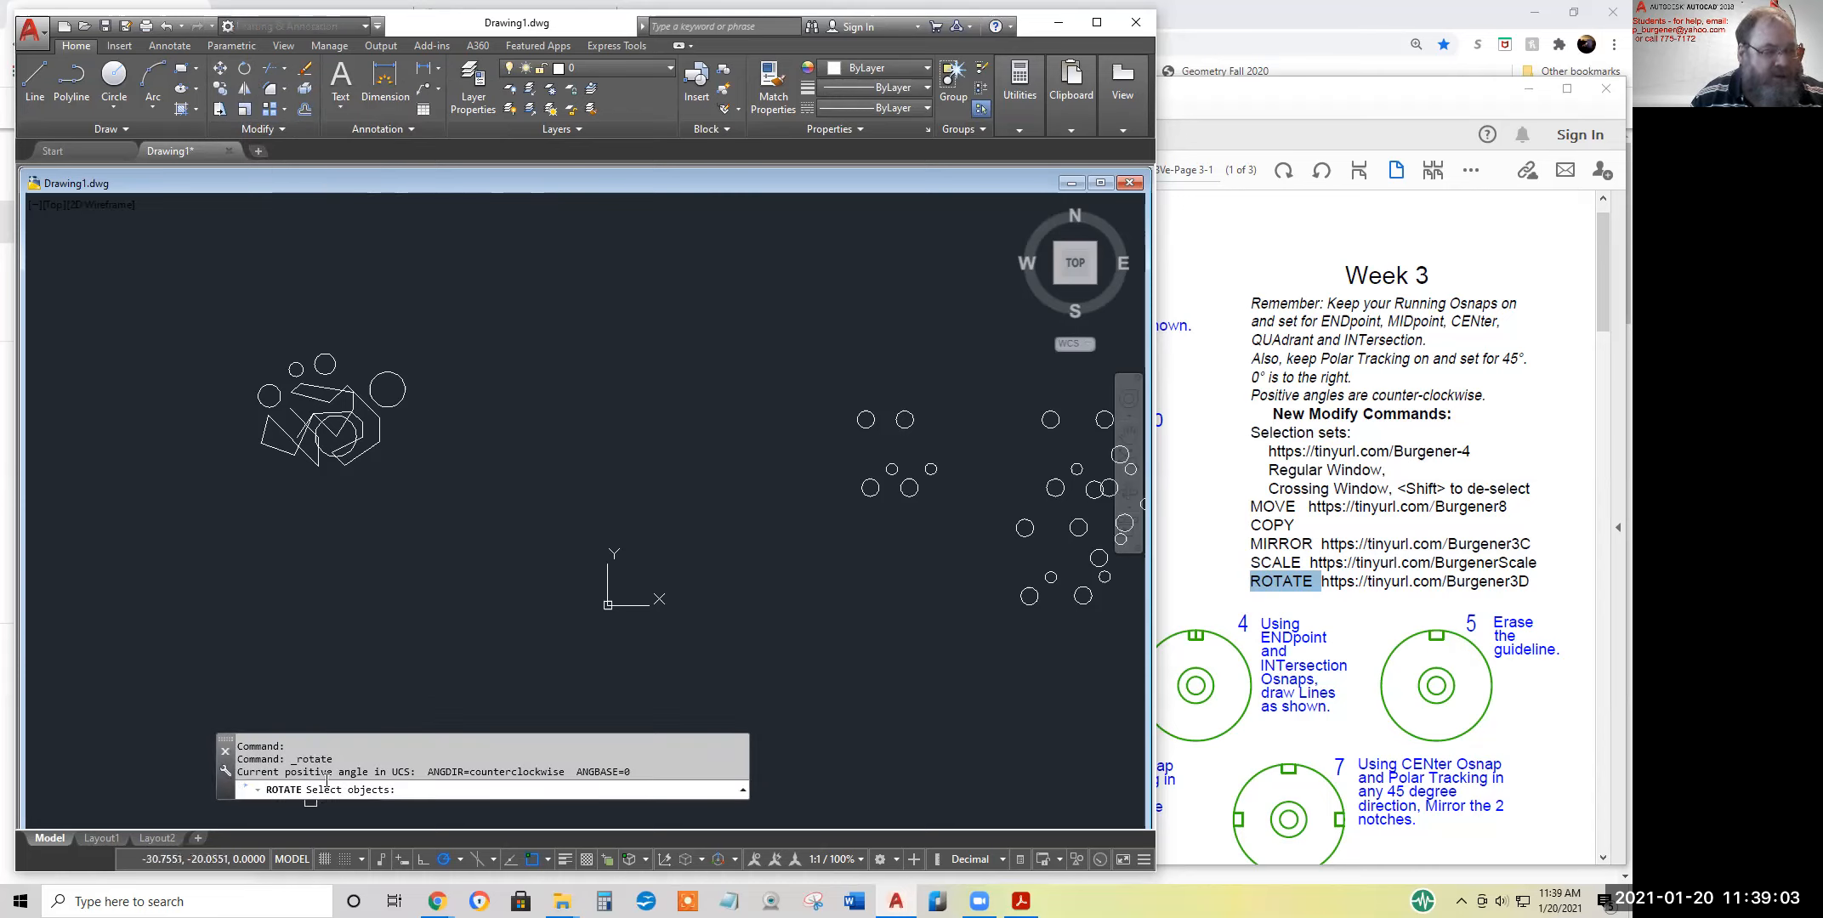
left_click(478, 493)
left_click(148, 270)
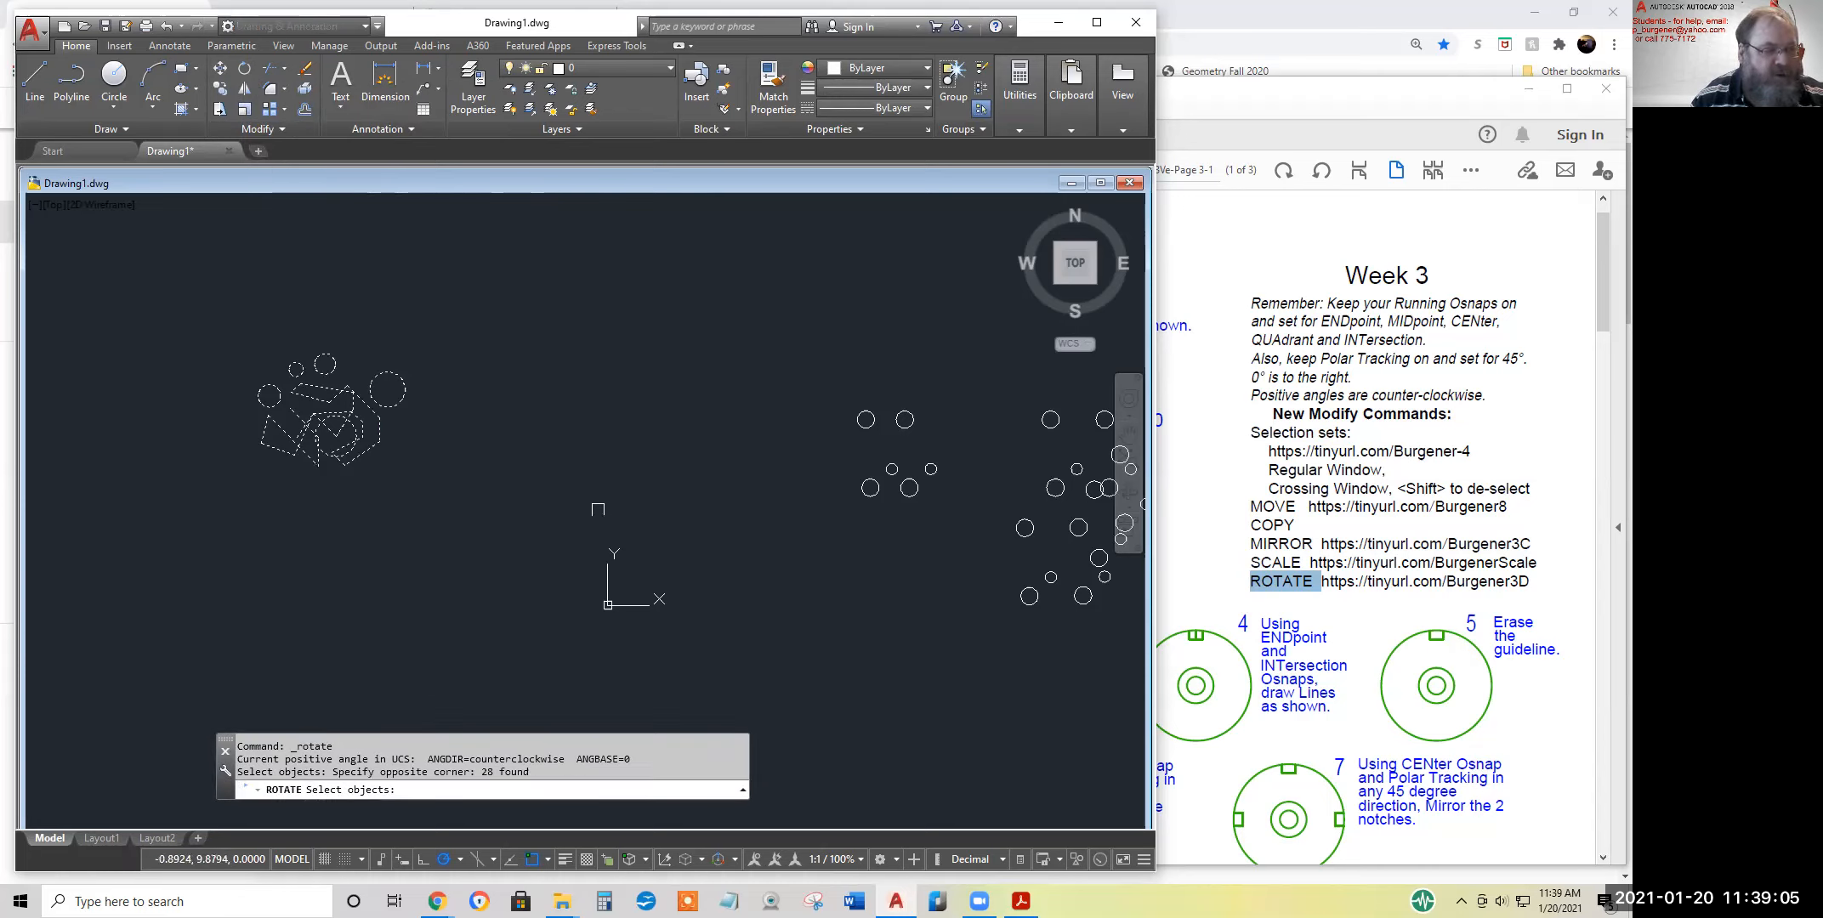
key("Return")
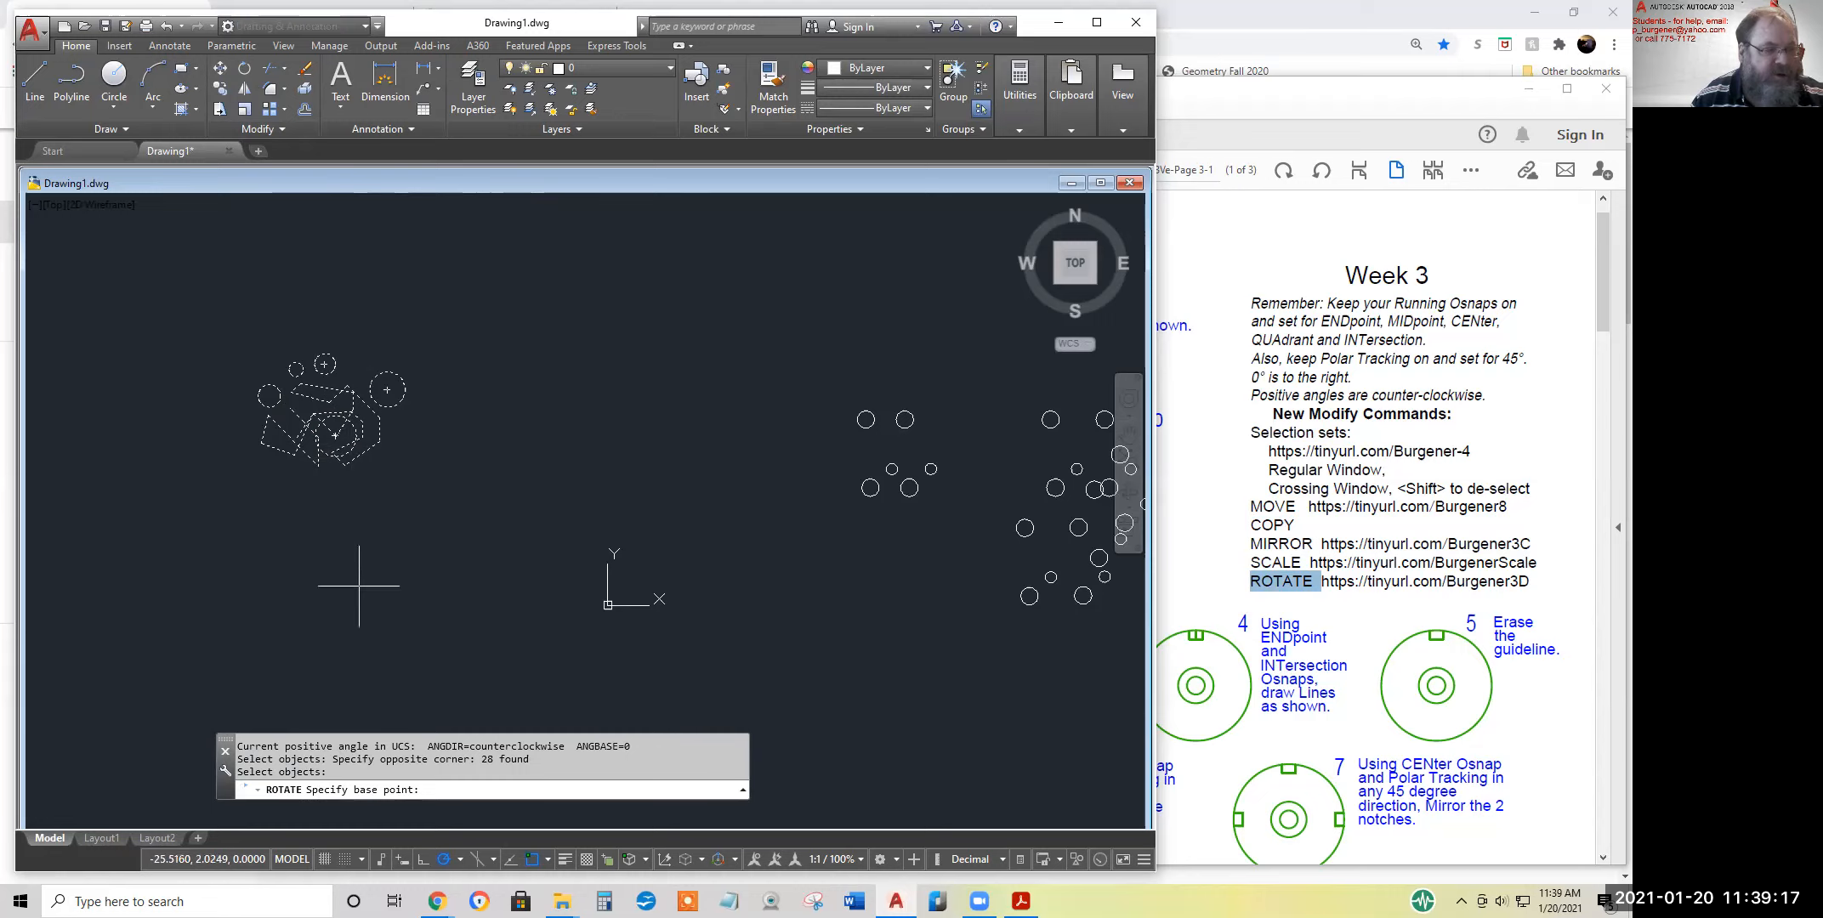
left_click(335, 435)
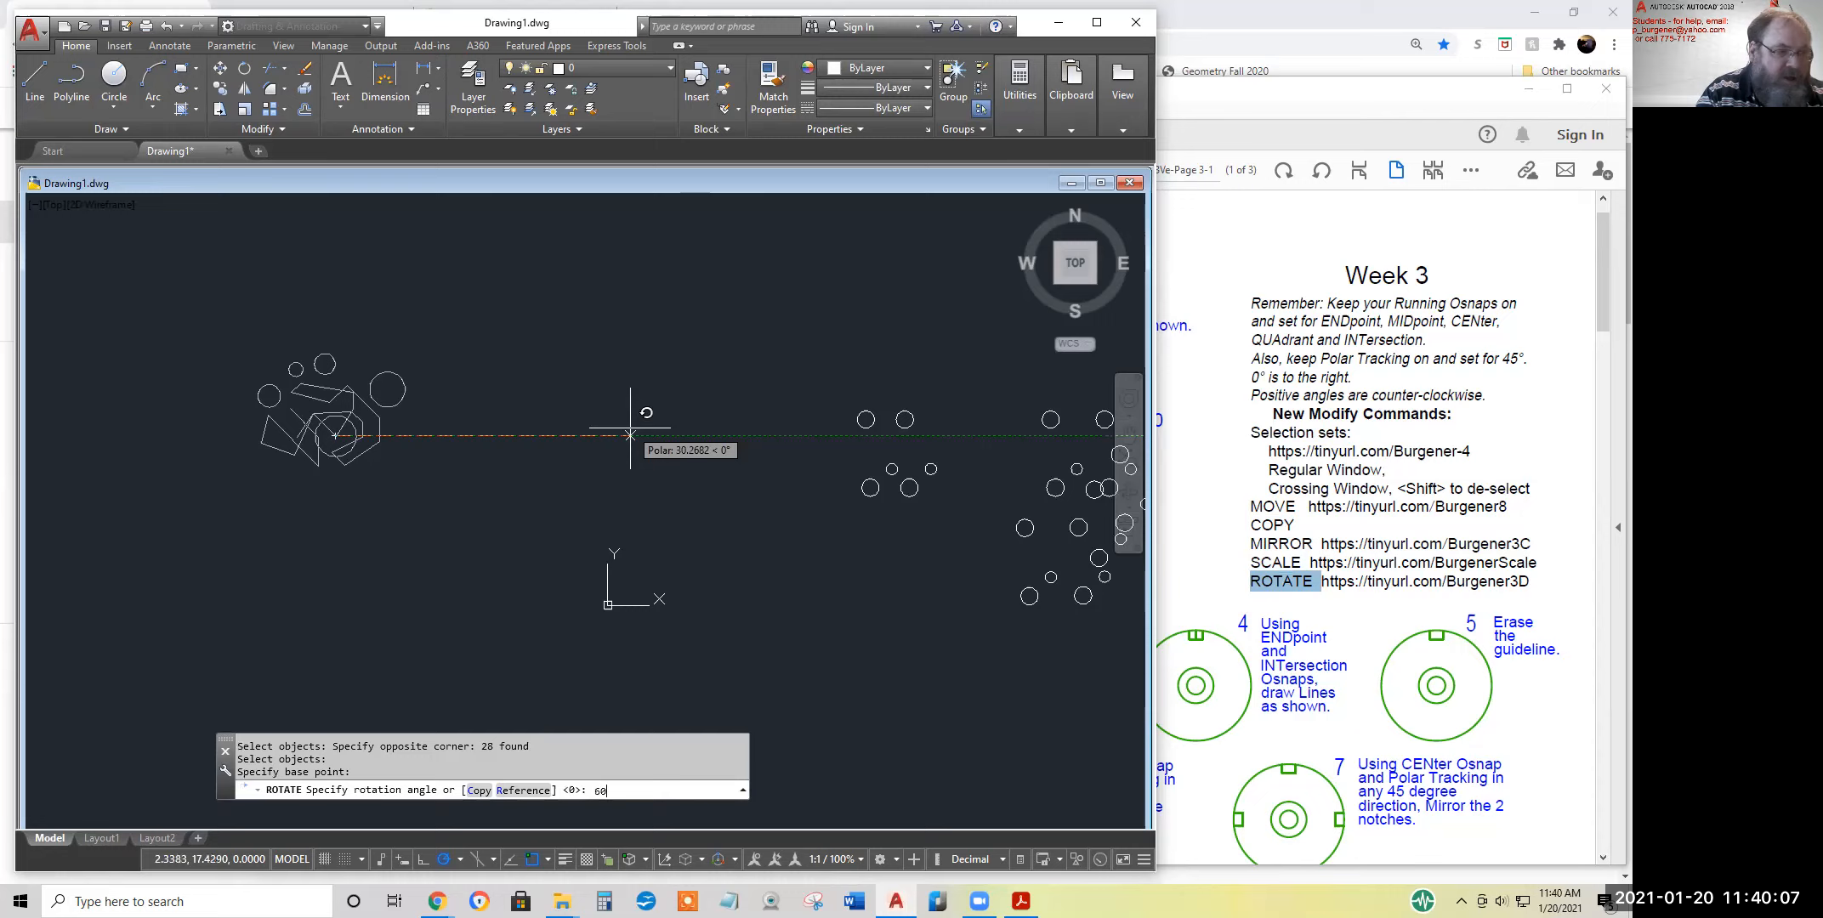
key("Return")
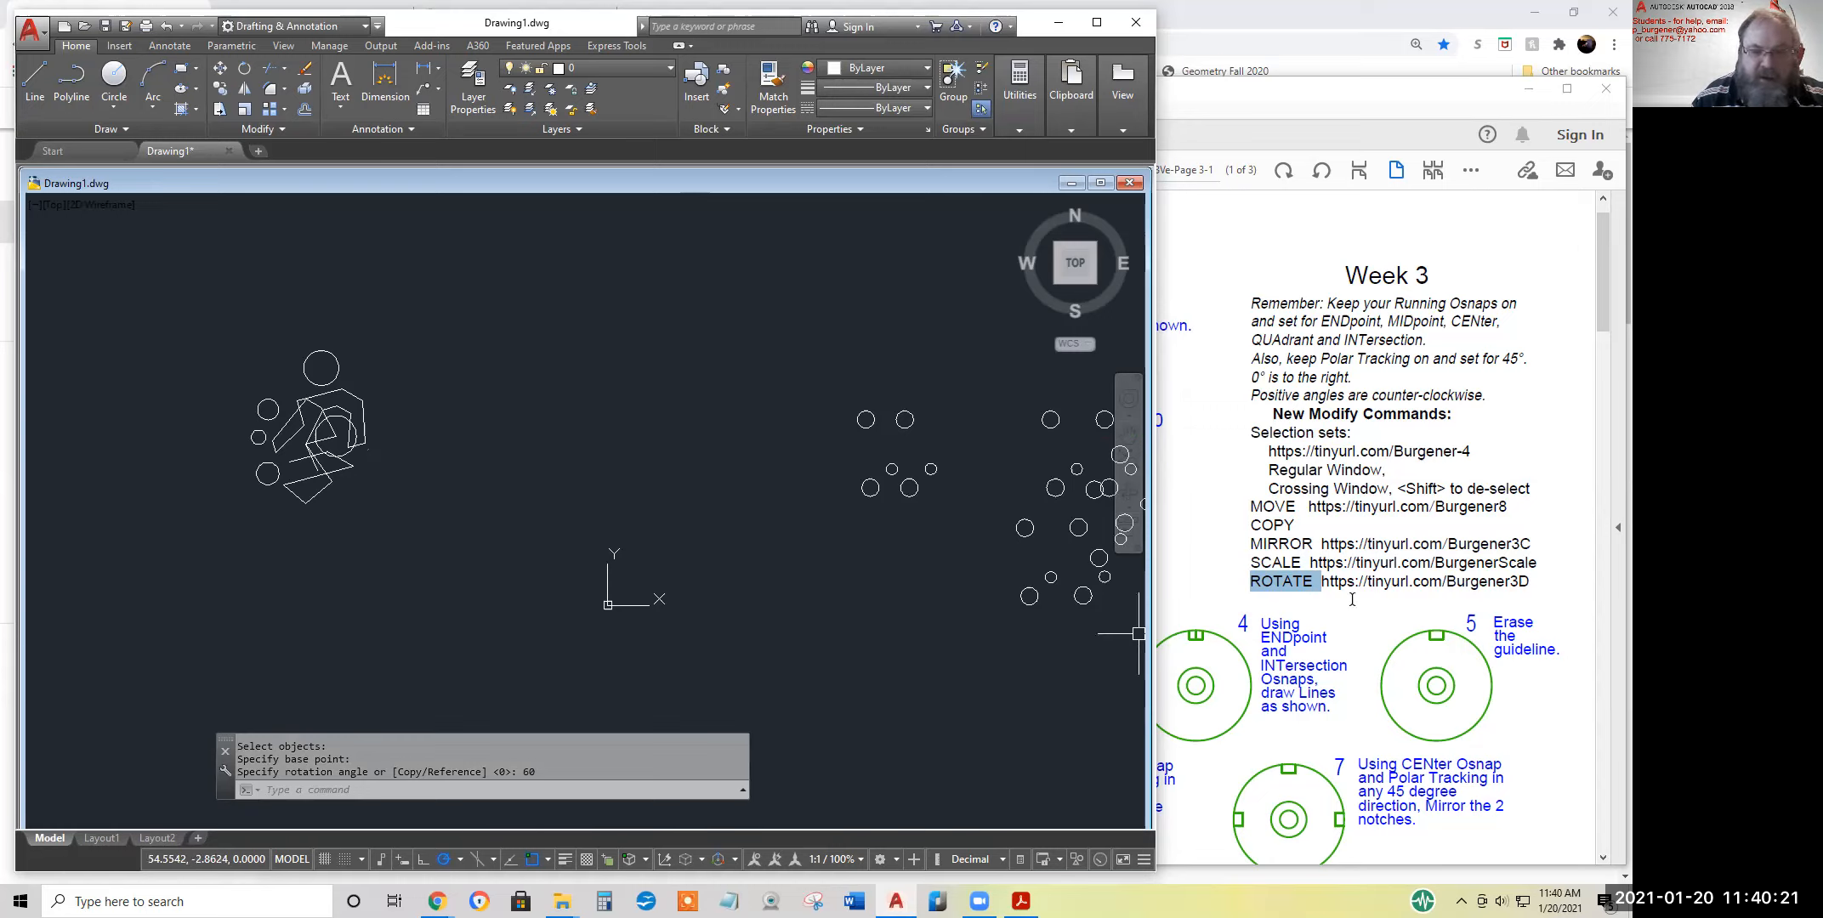
Highlight the link beside the ROTATE entry in the Week 3 handout PDF and clear the highlight again
left_click_drag(1531, 581, 1320, 583)
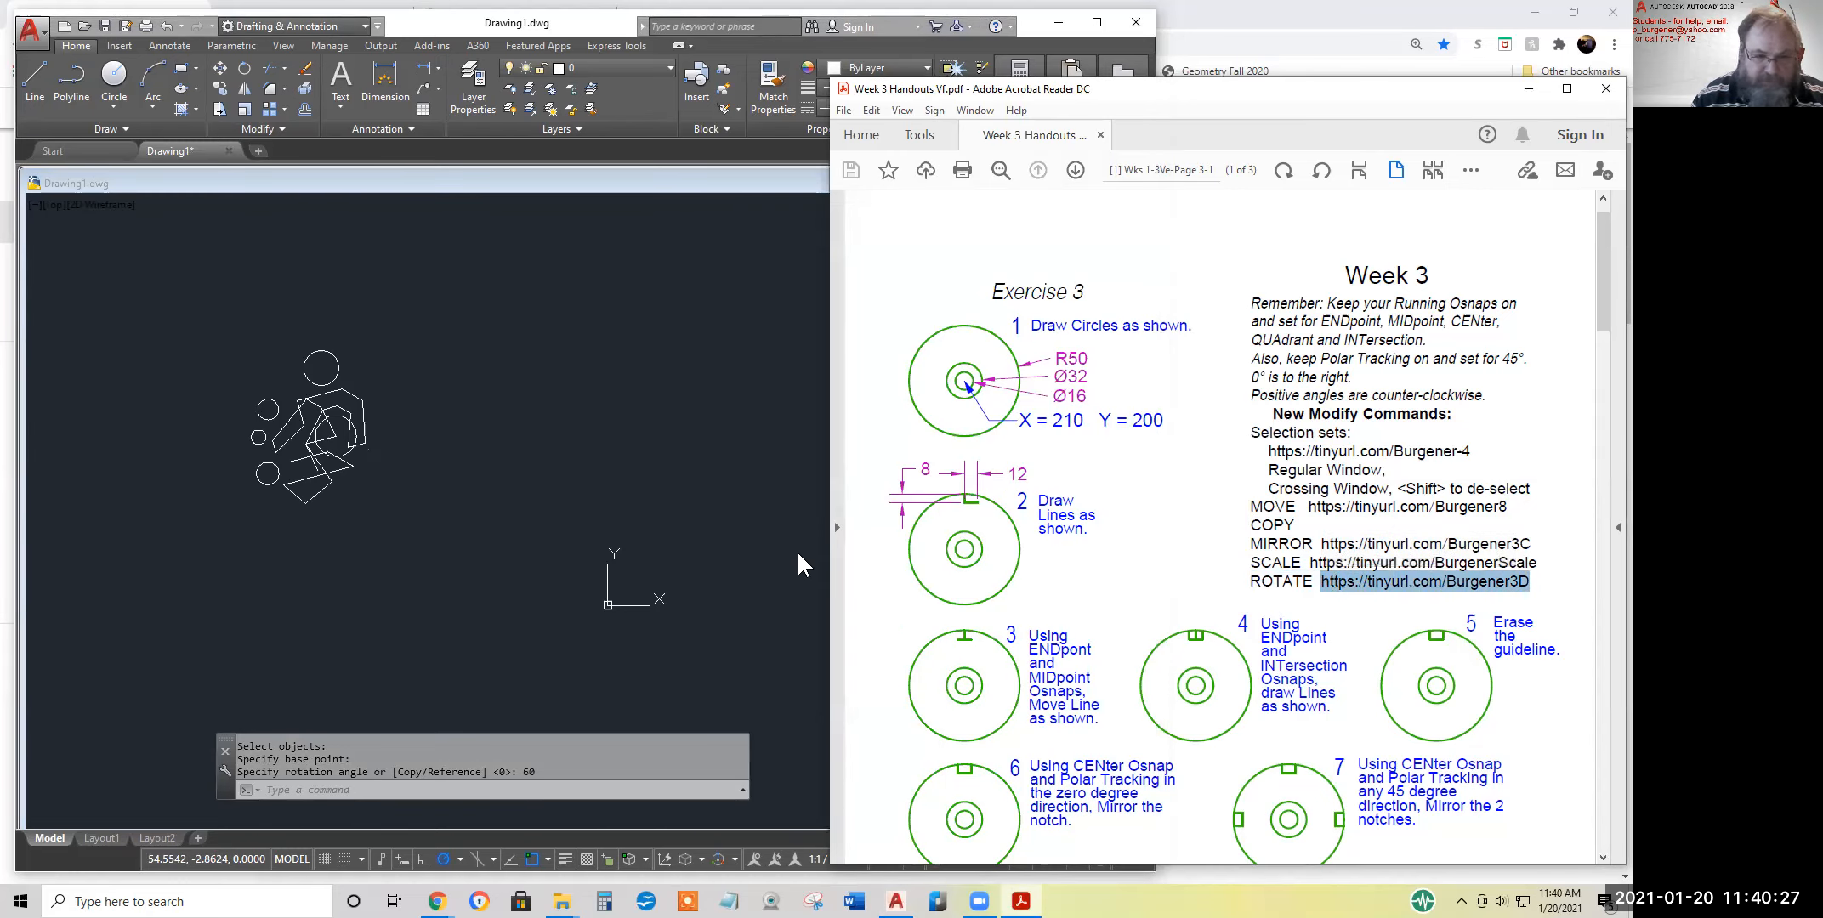
left_click(767, 530)
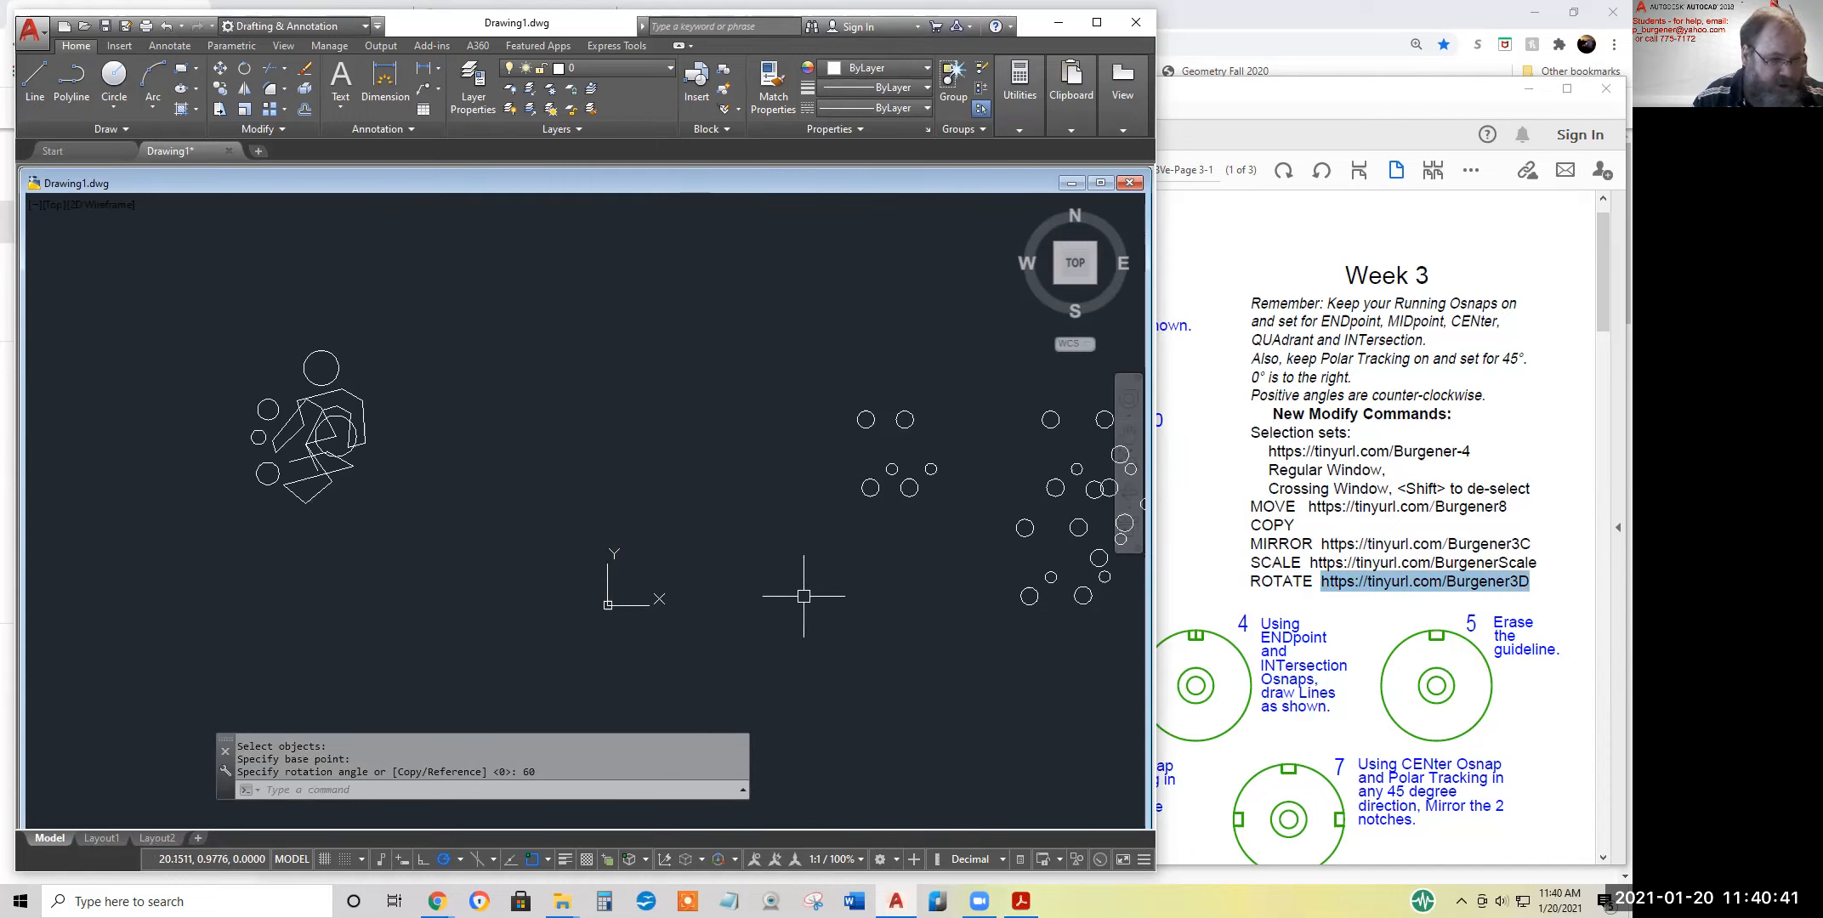
left_click(1231, 519)
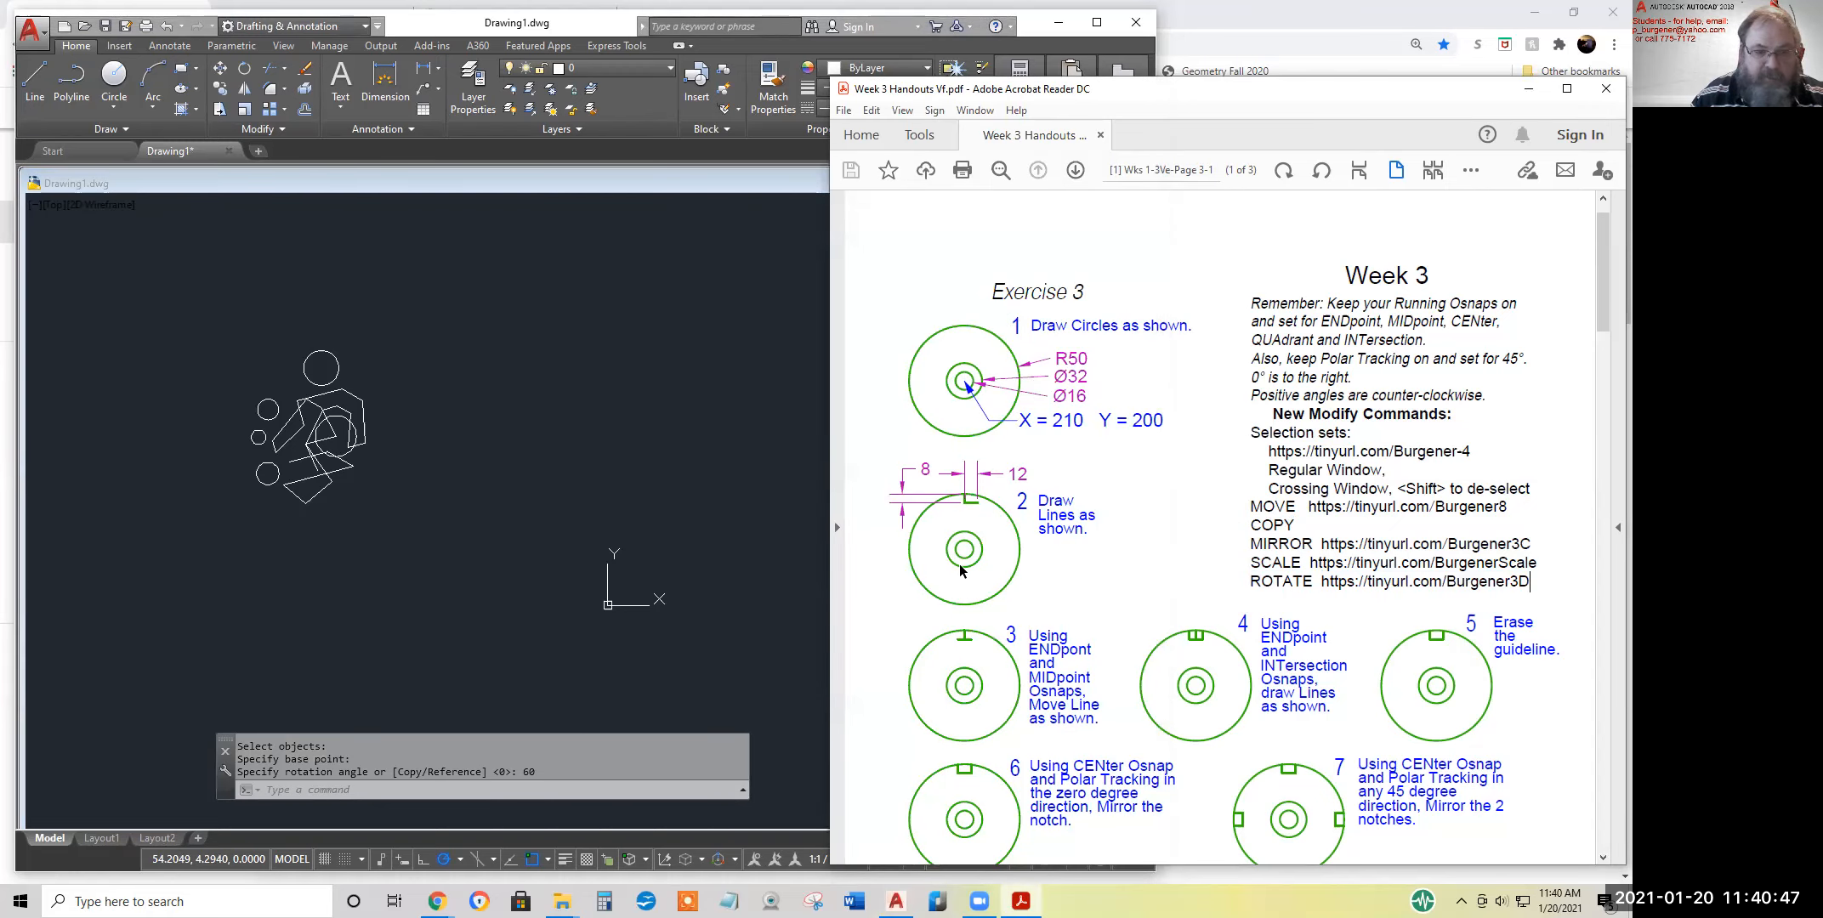
Review the Exercise 3 instructions in the handout, highlighting the exercise title and the circle centre coordinates X = 210, Y = 200
scroll(978, 601, "down", 5)
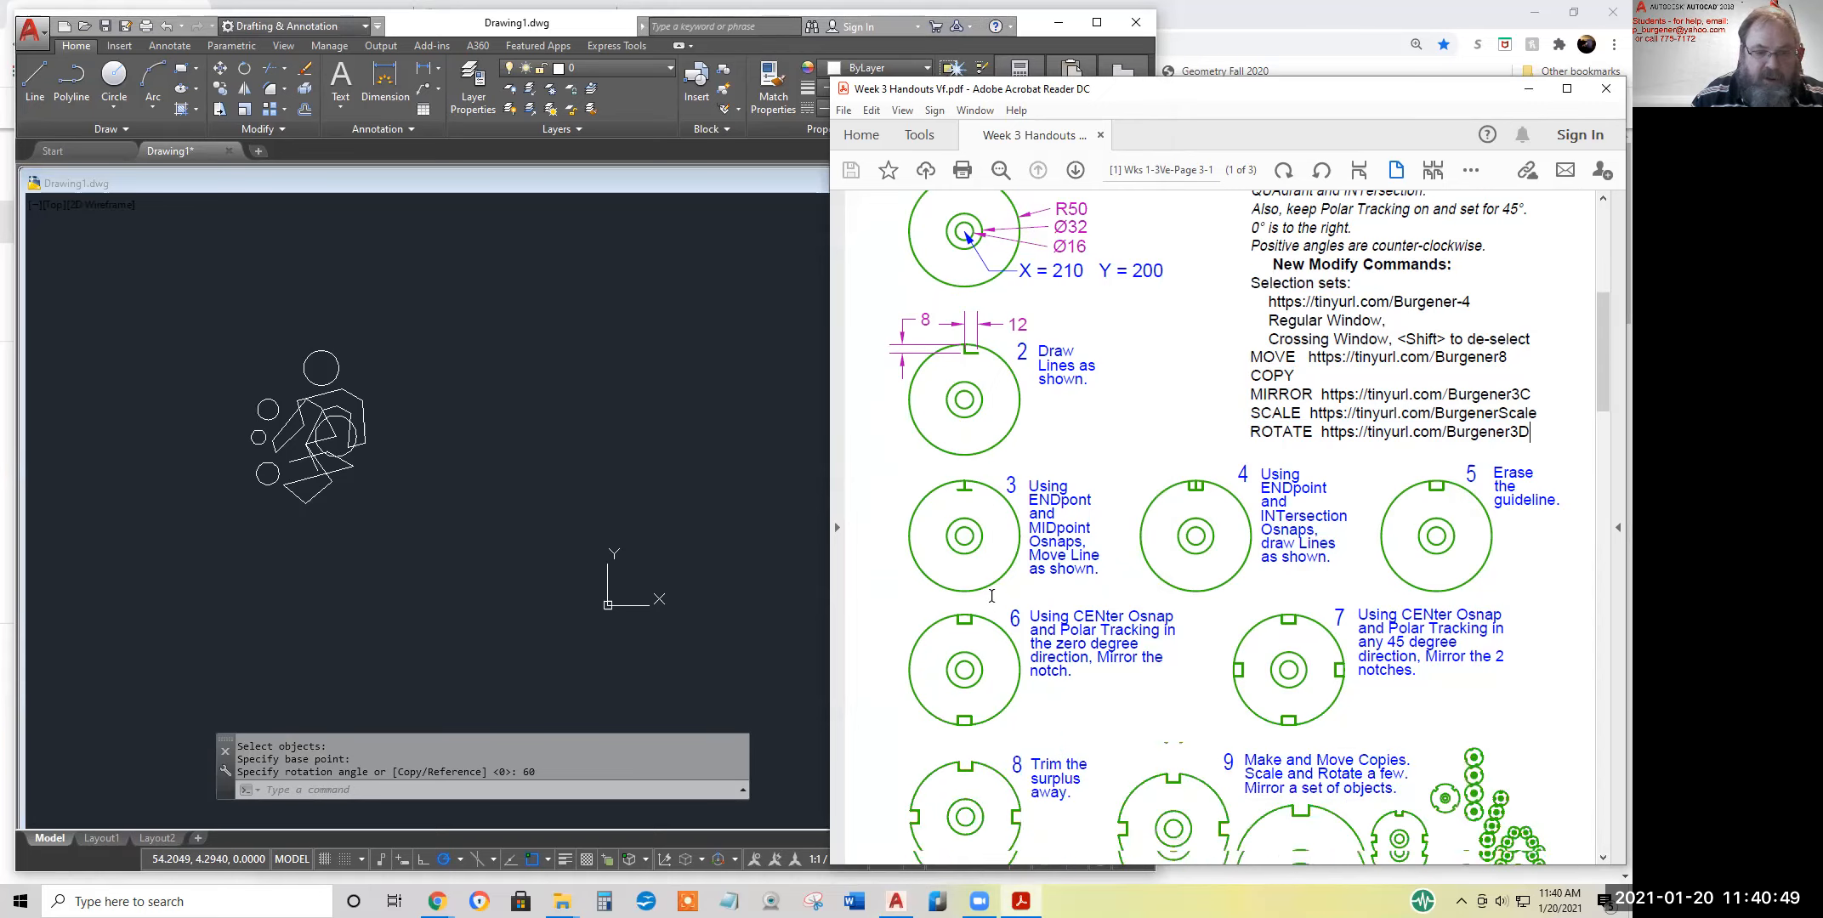
scroll(992, 603, "down", 10)
scroll(991, 595, "up", 10)
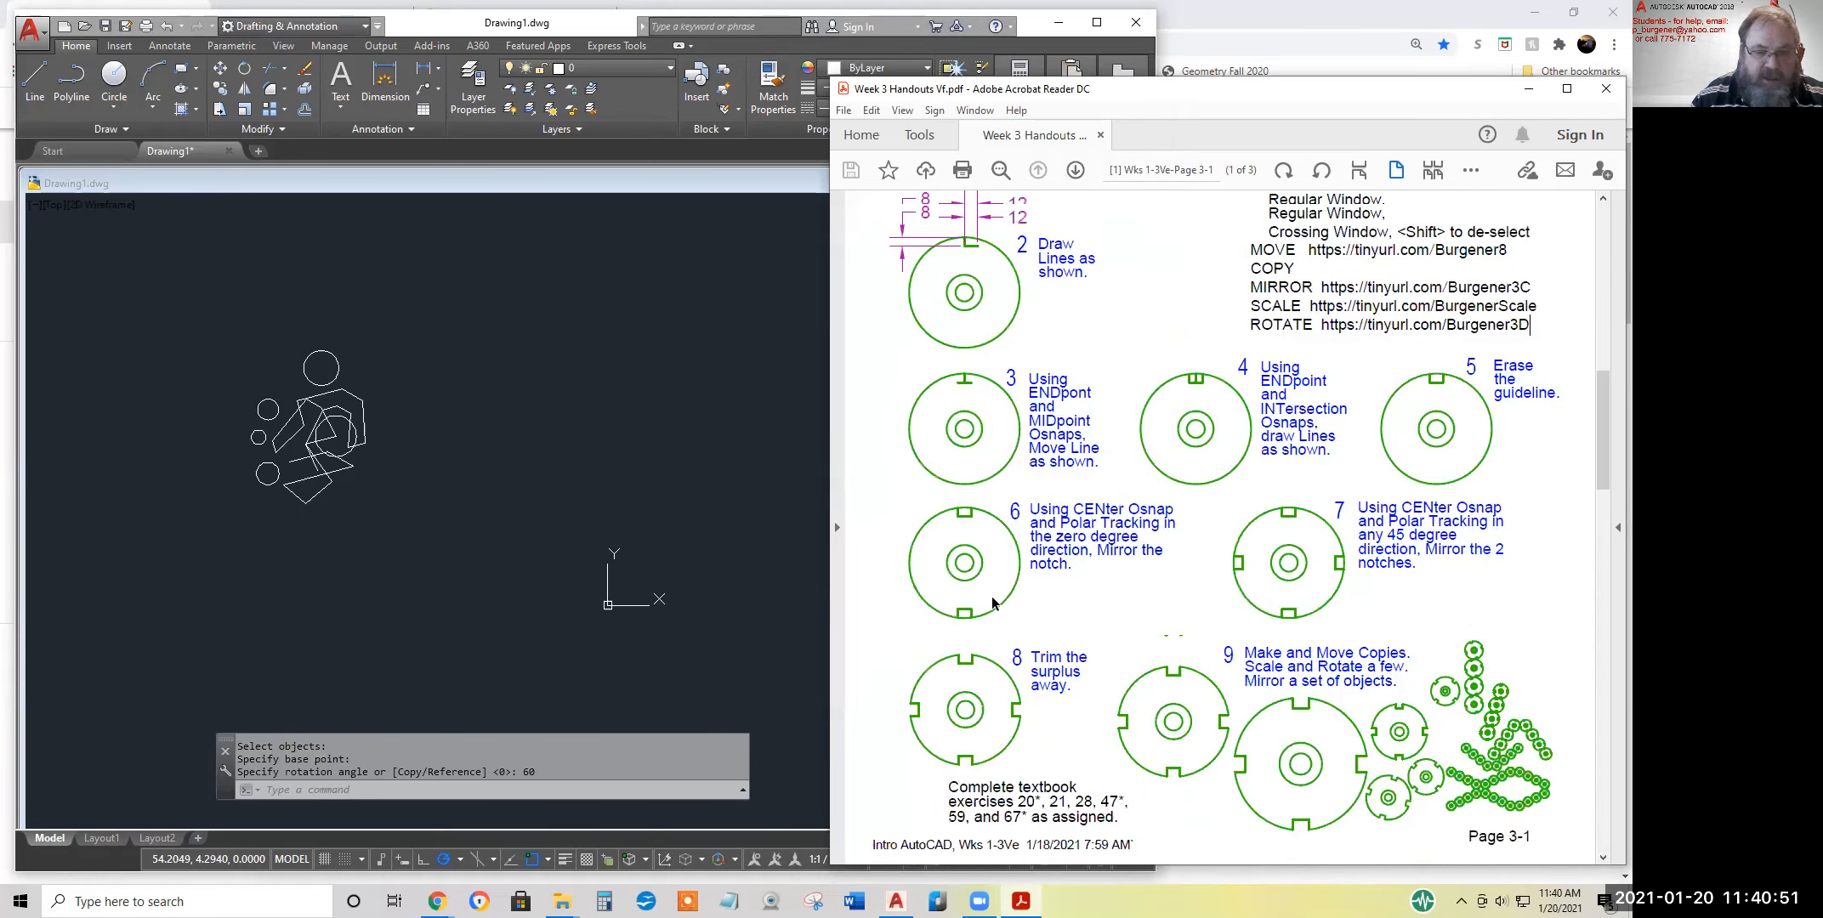
scroll(992, 592, "up", 4)
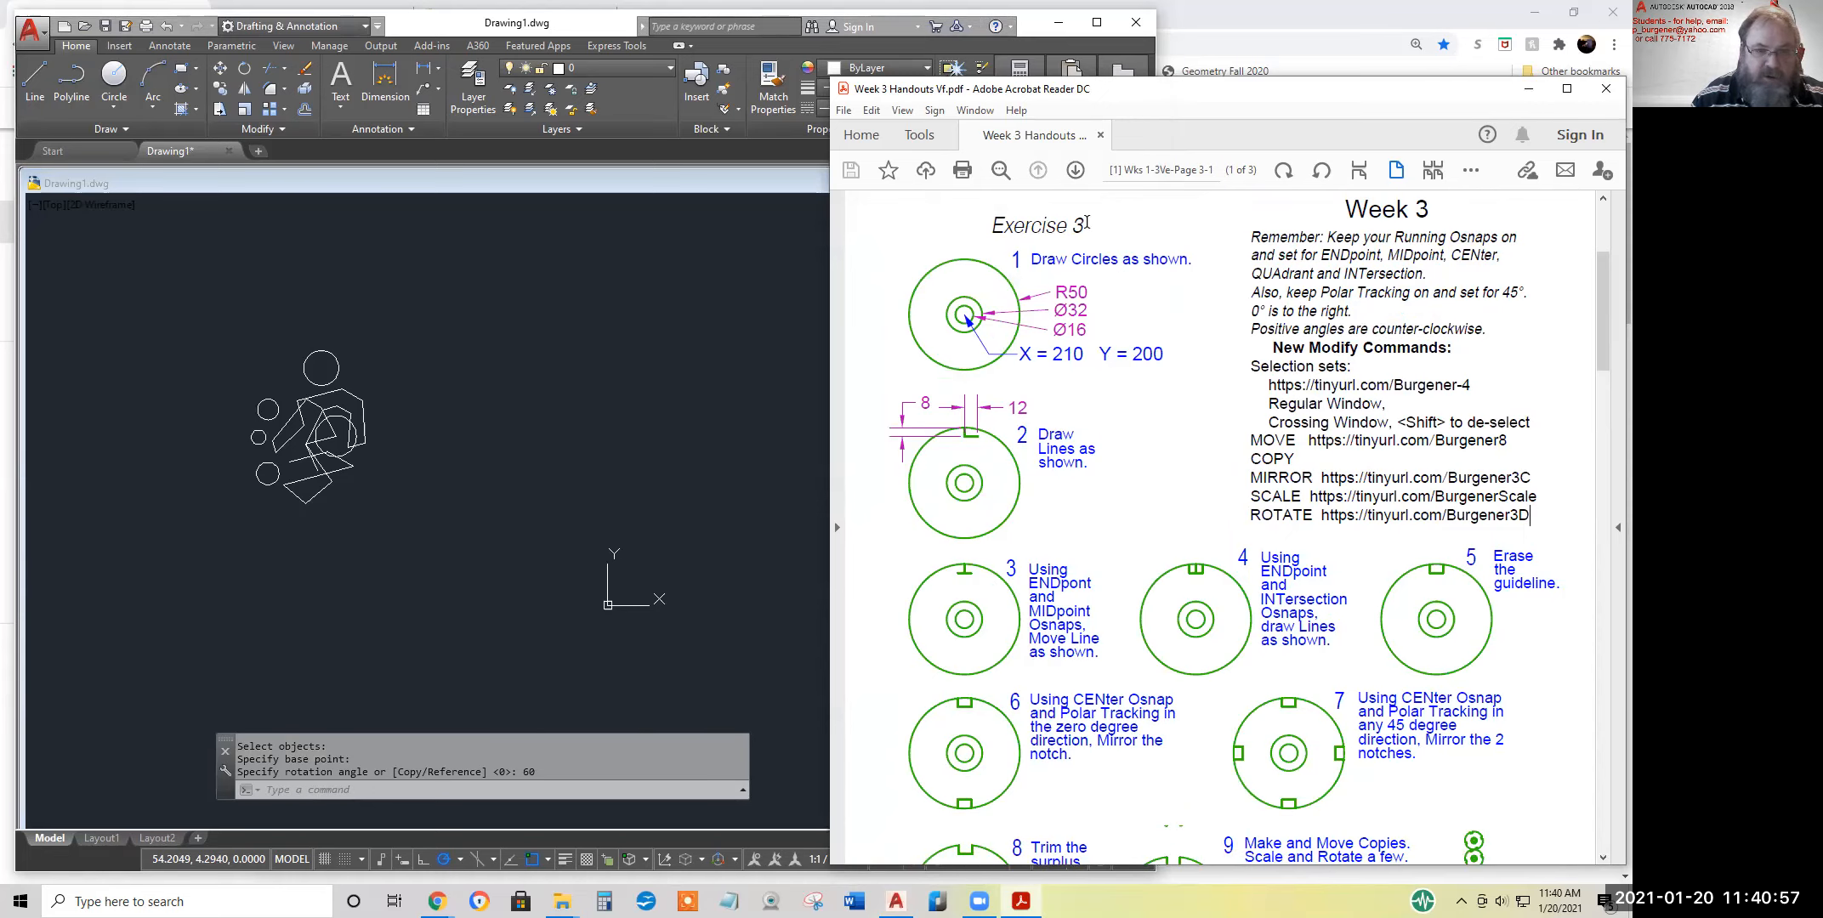
left_click_drag(1086, 224, 989, 225)
left_click(1026, 374)
left_click_drag(1023, 355, 1166, 355)
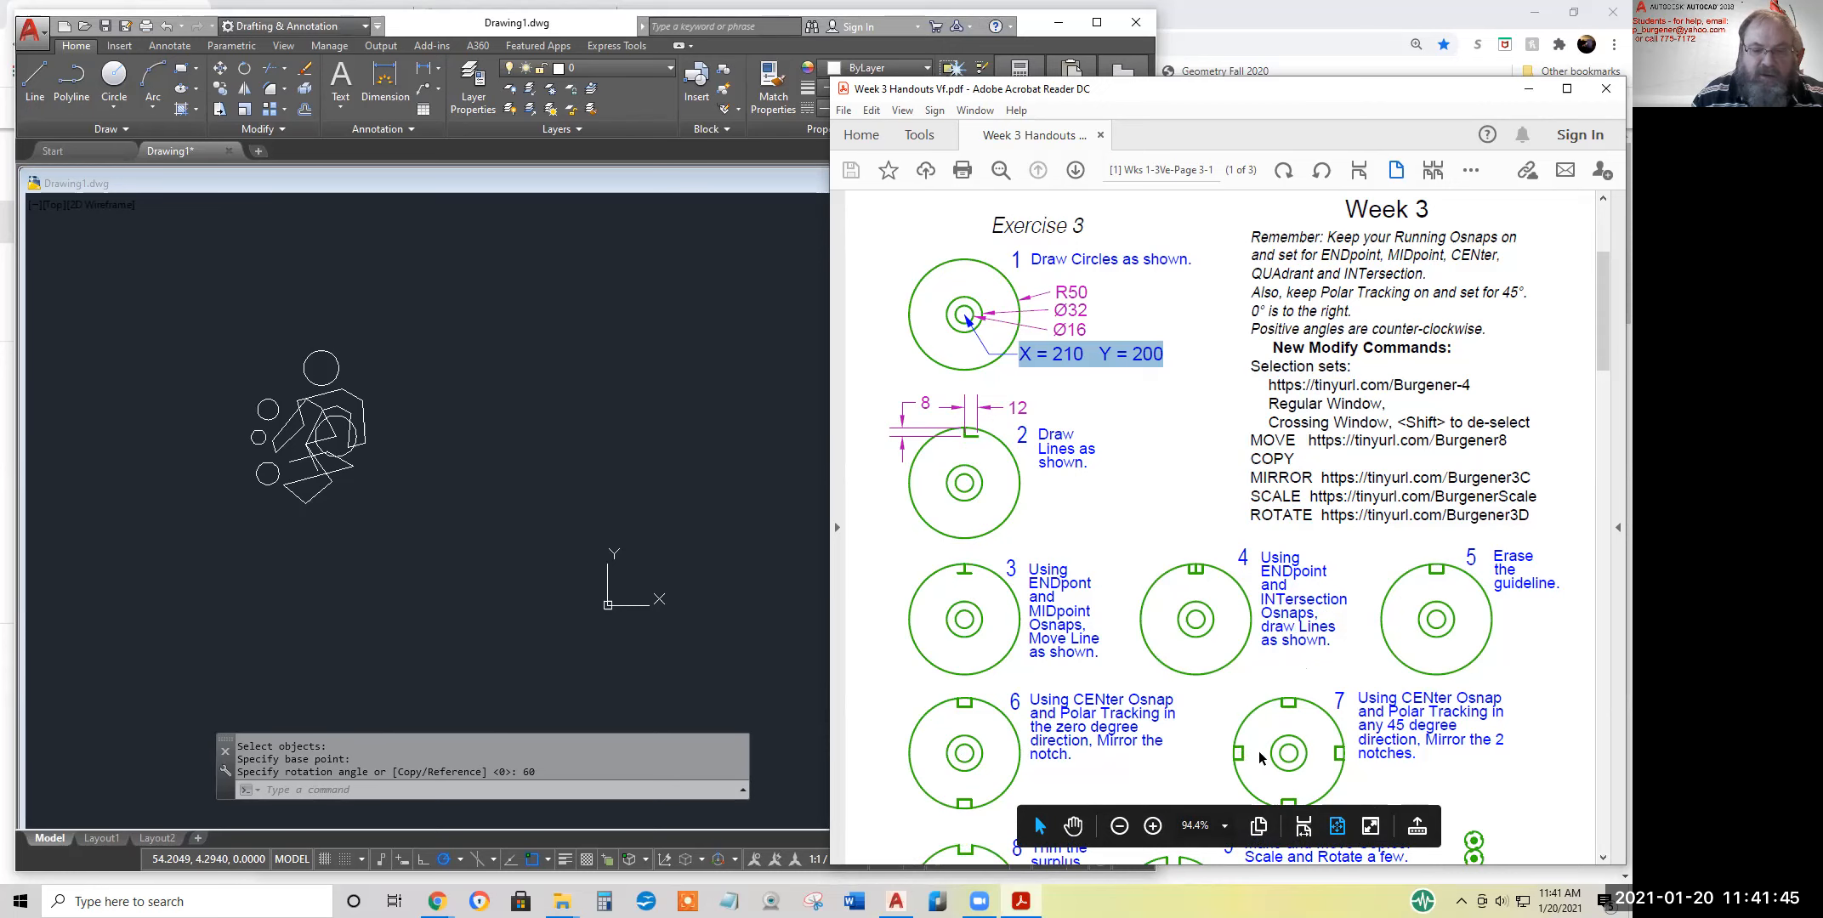
Highlight the move, scale and rotate instructions in step 9 of Exercise 3 and go to the Optional Additional Practice page
scroll(1220, 751, "down", 2)
scroll(1197, 693, "down", 3)
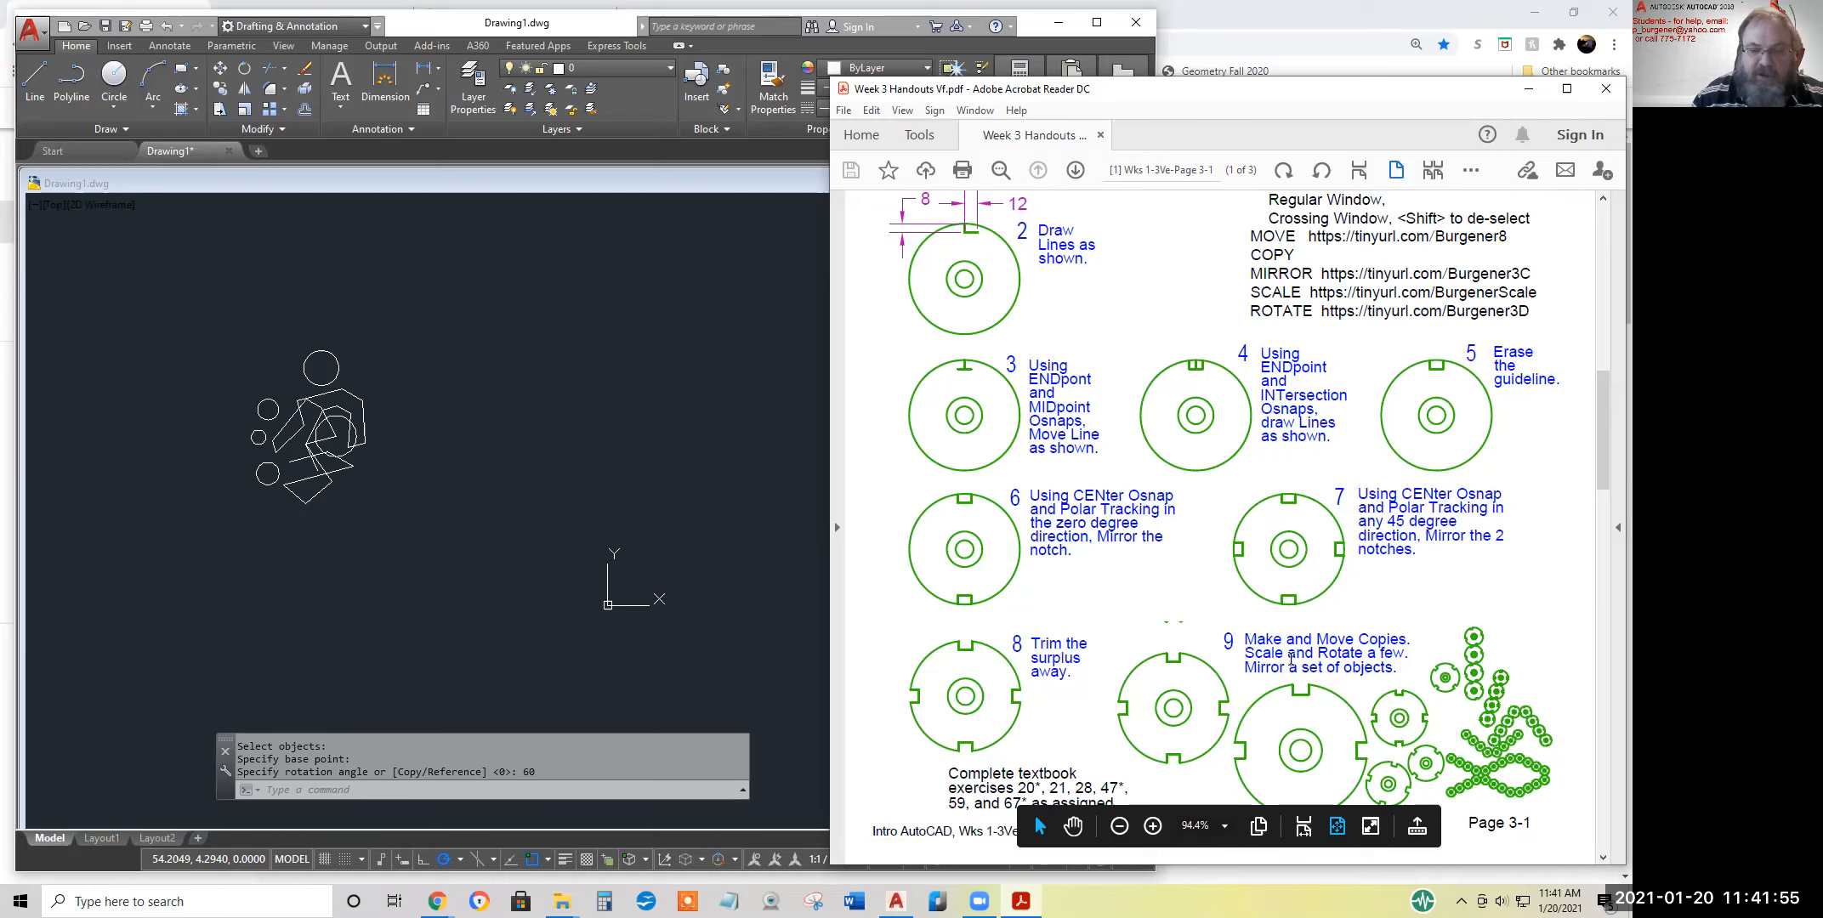
left_click_drag(1317, 642, 1364, 653)
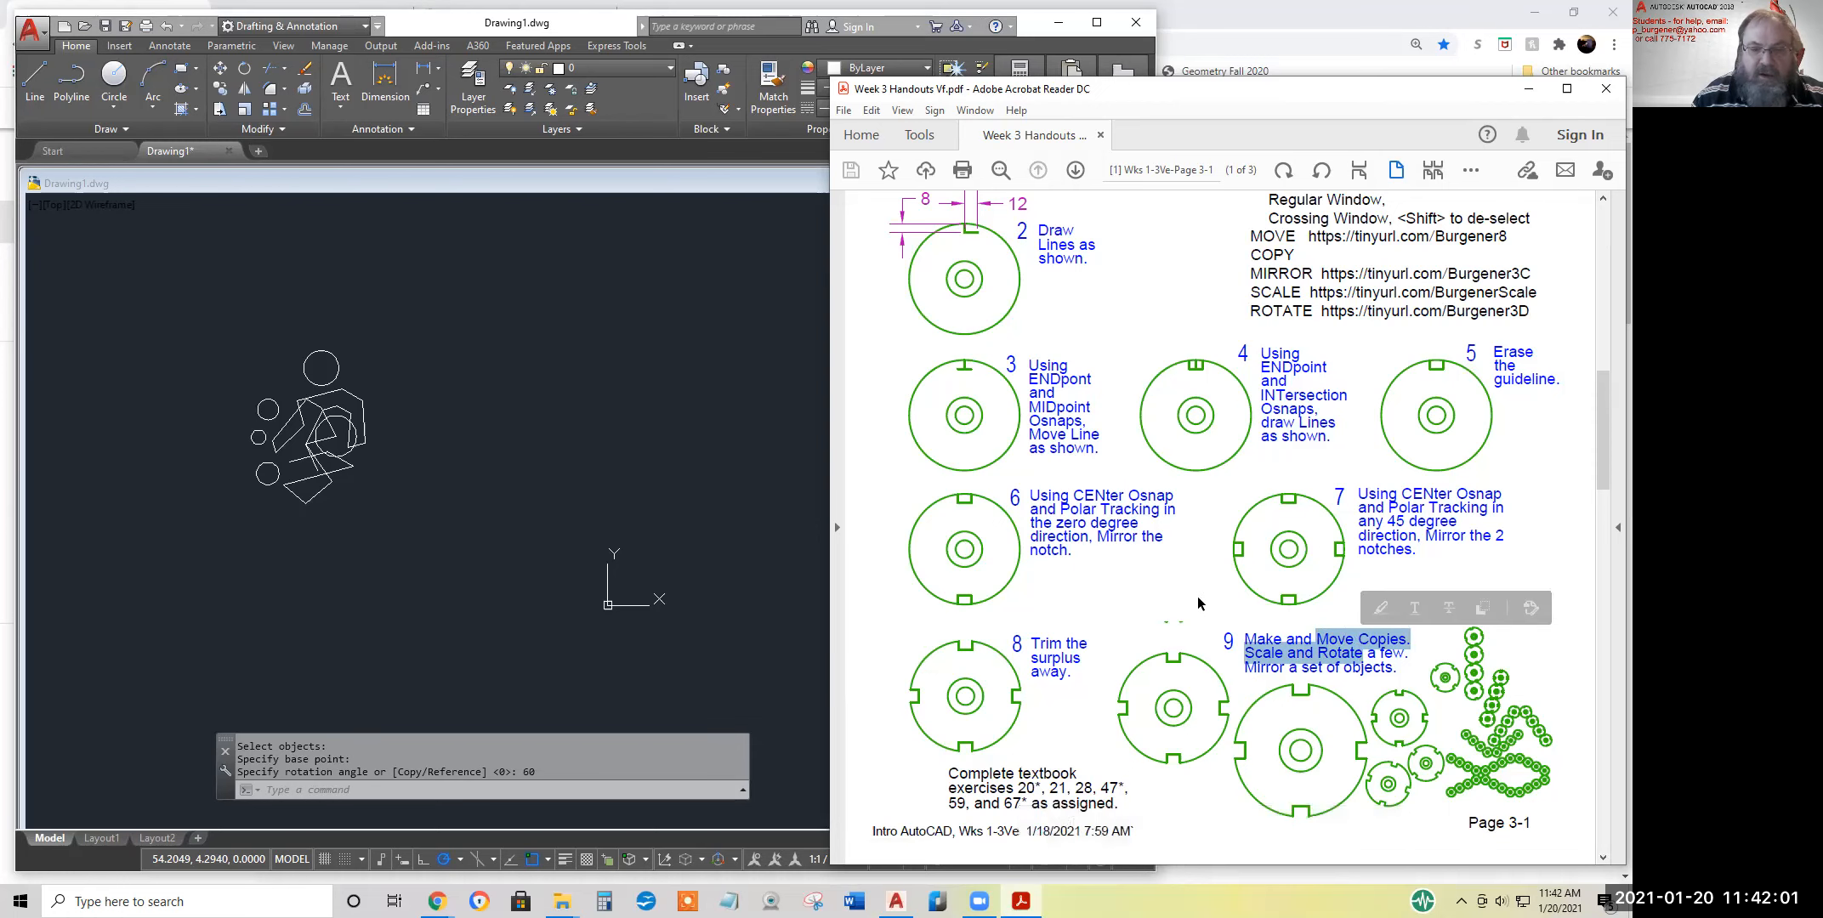
scroll(1194, 589, "down", 5)
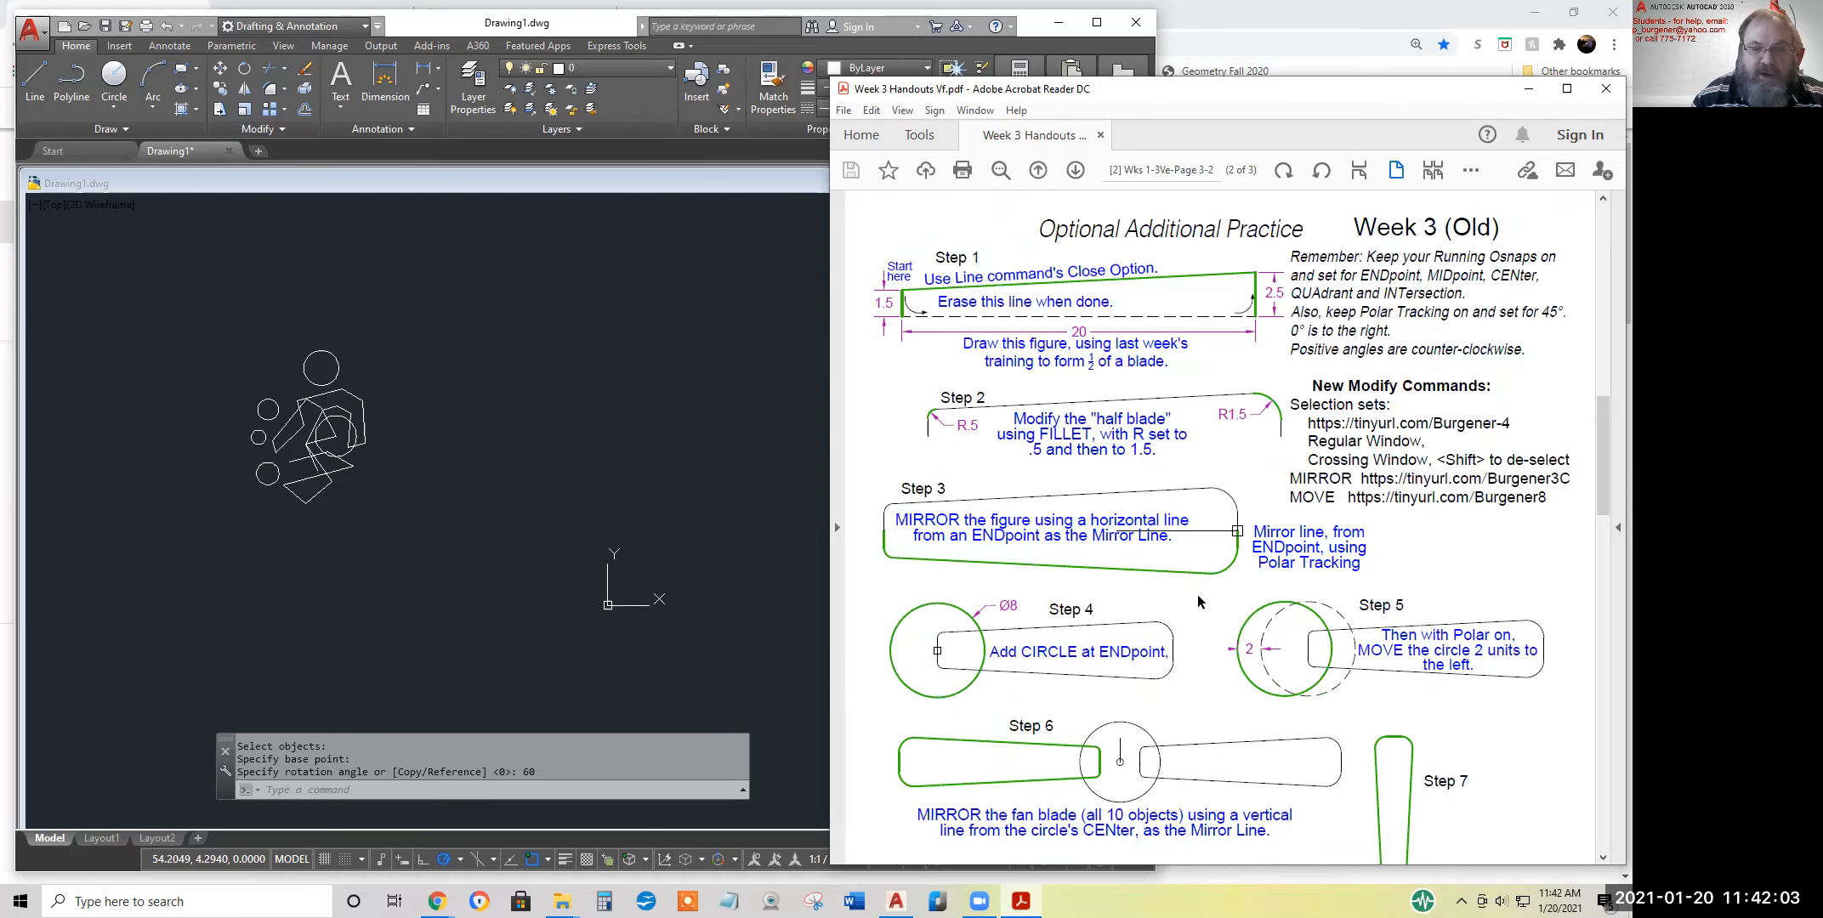
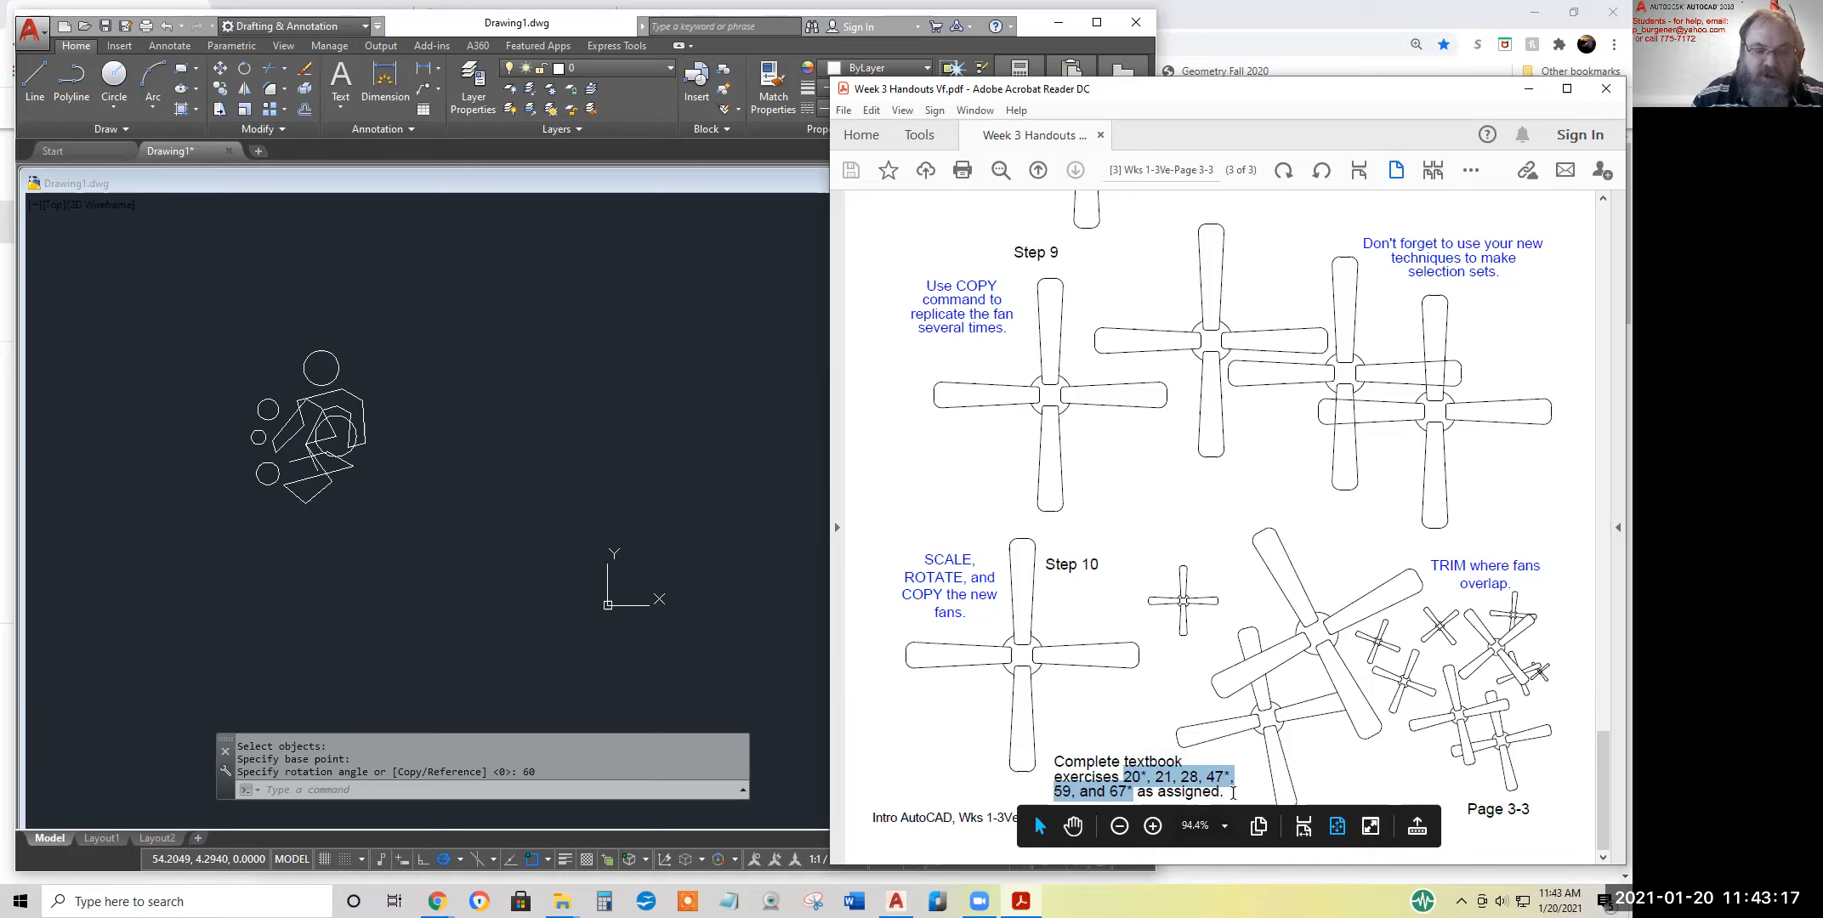
Highlight the assigned textbook exercise numbers 47* and 59 on the handout's last page
left_click_drag(1207, 777, 1246, 784)
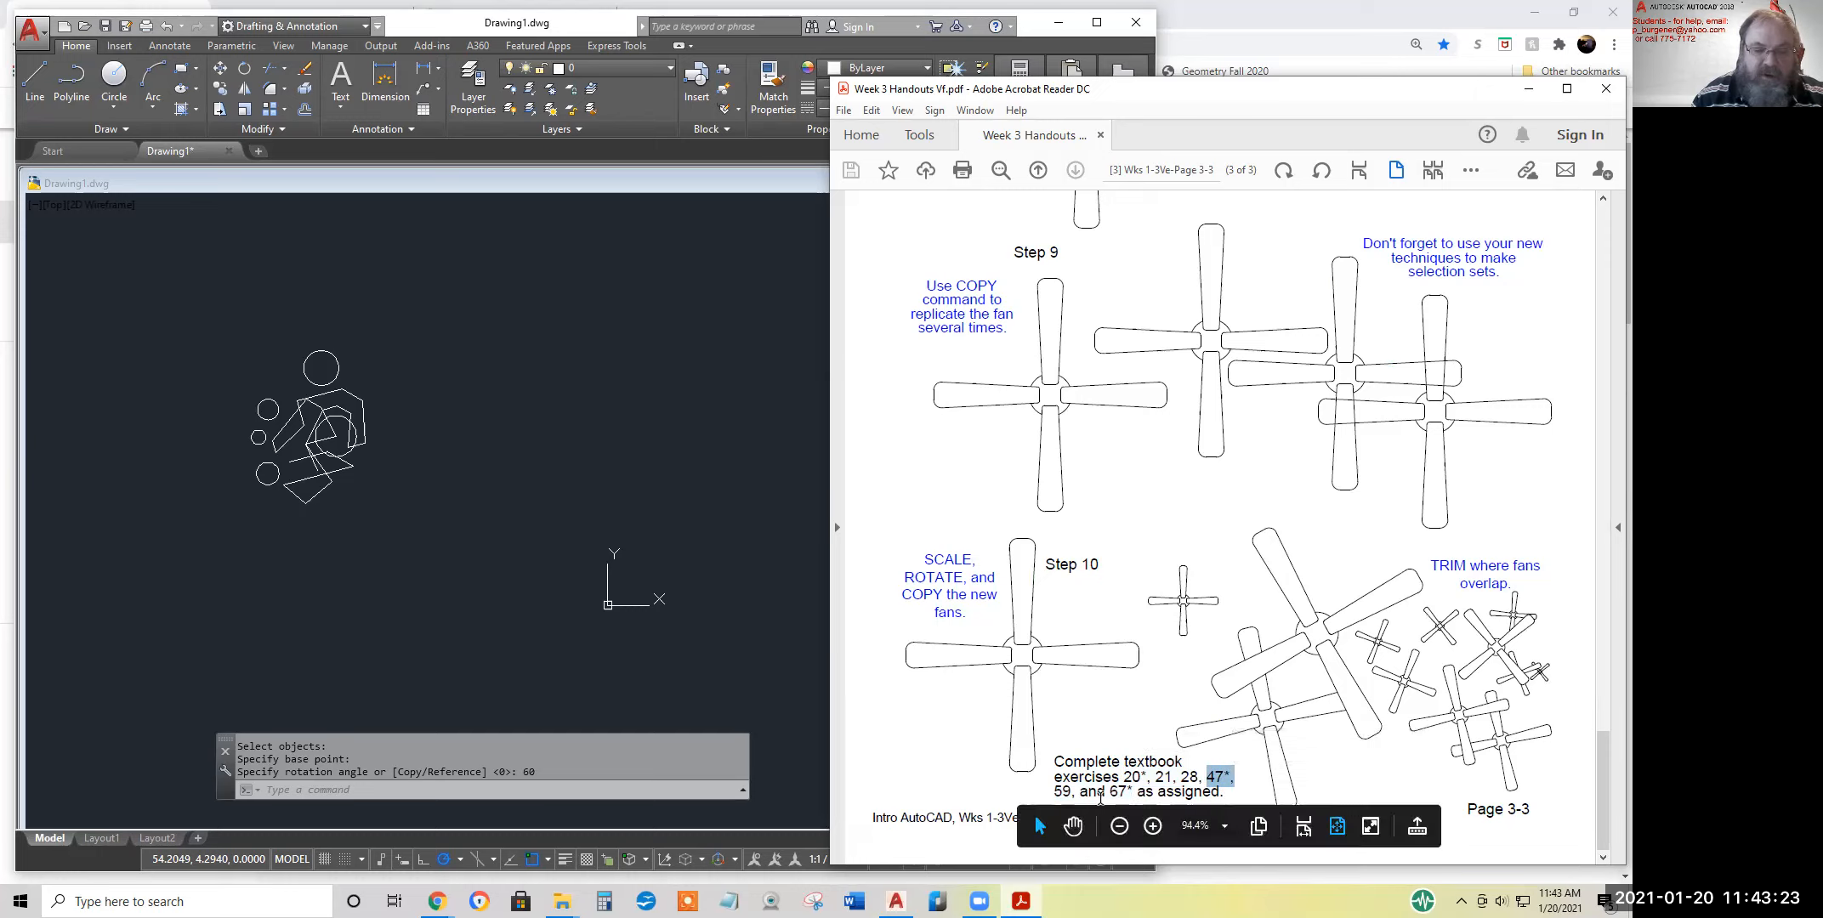
left_click(1074, 791)
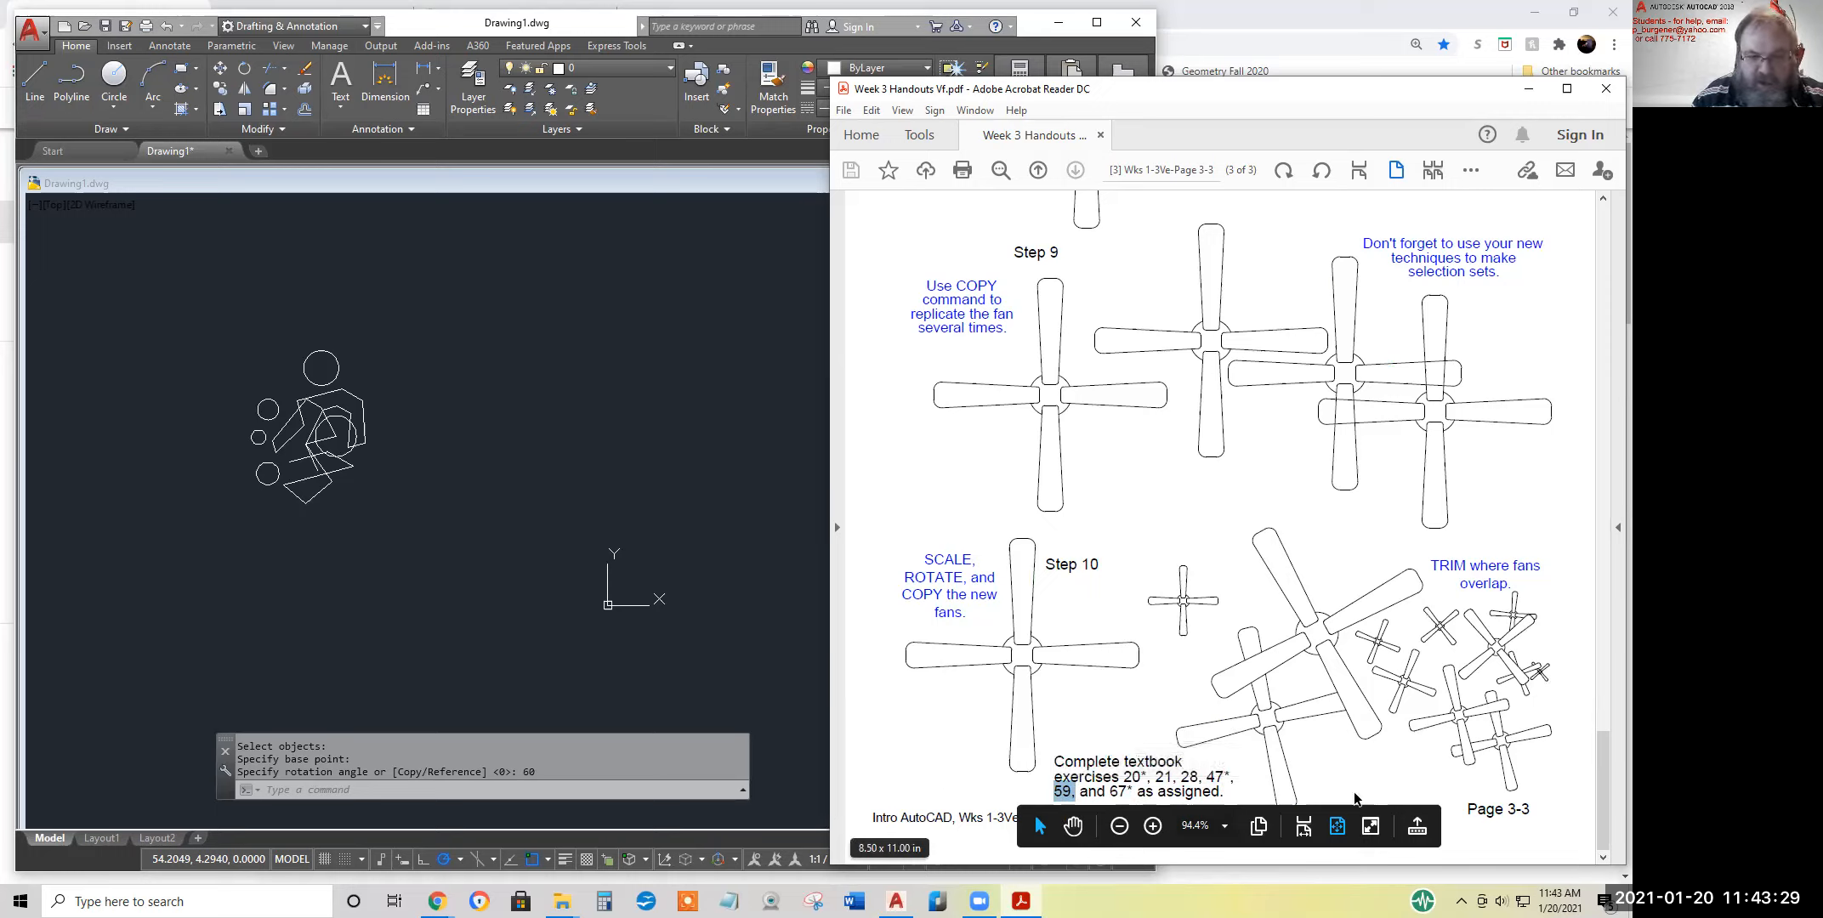
left_click_drag(1205, 776, 1230, 777)
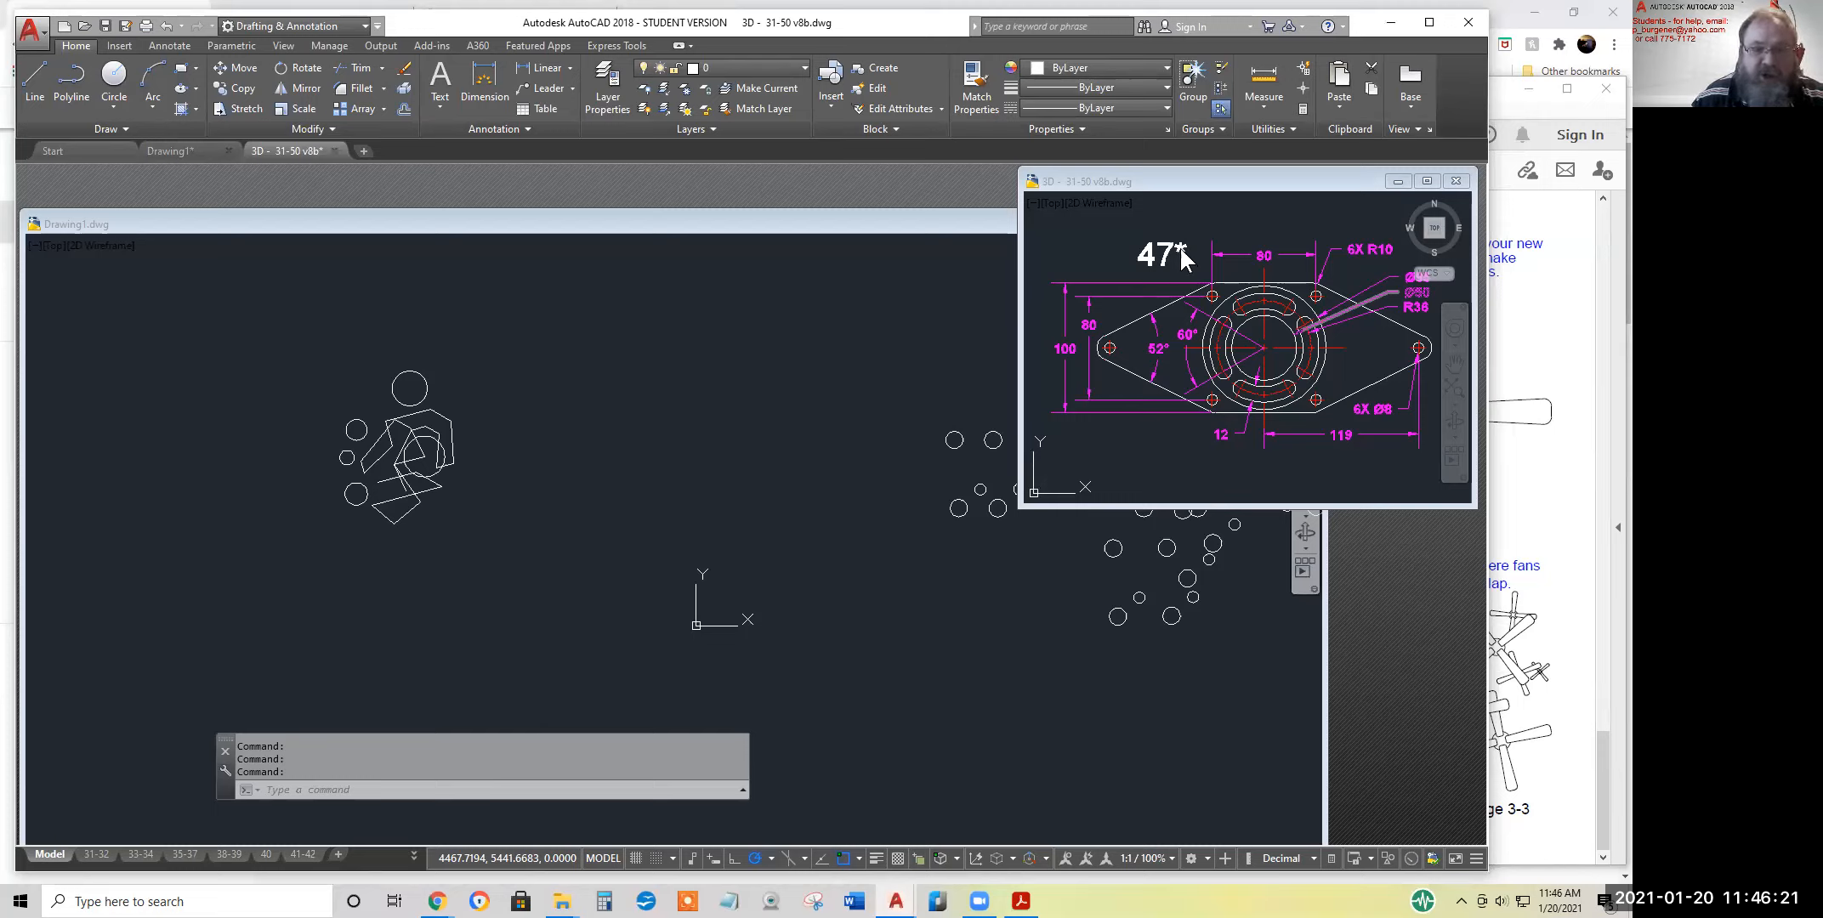
Inspect the angular and vertical dimensions at the left end of the exercise 47 drawing and clear each selection
left_click(1158, 347)
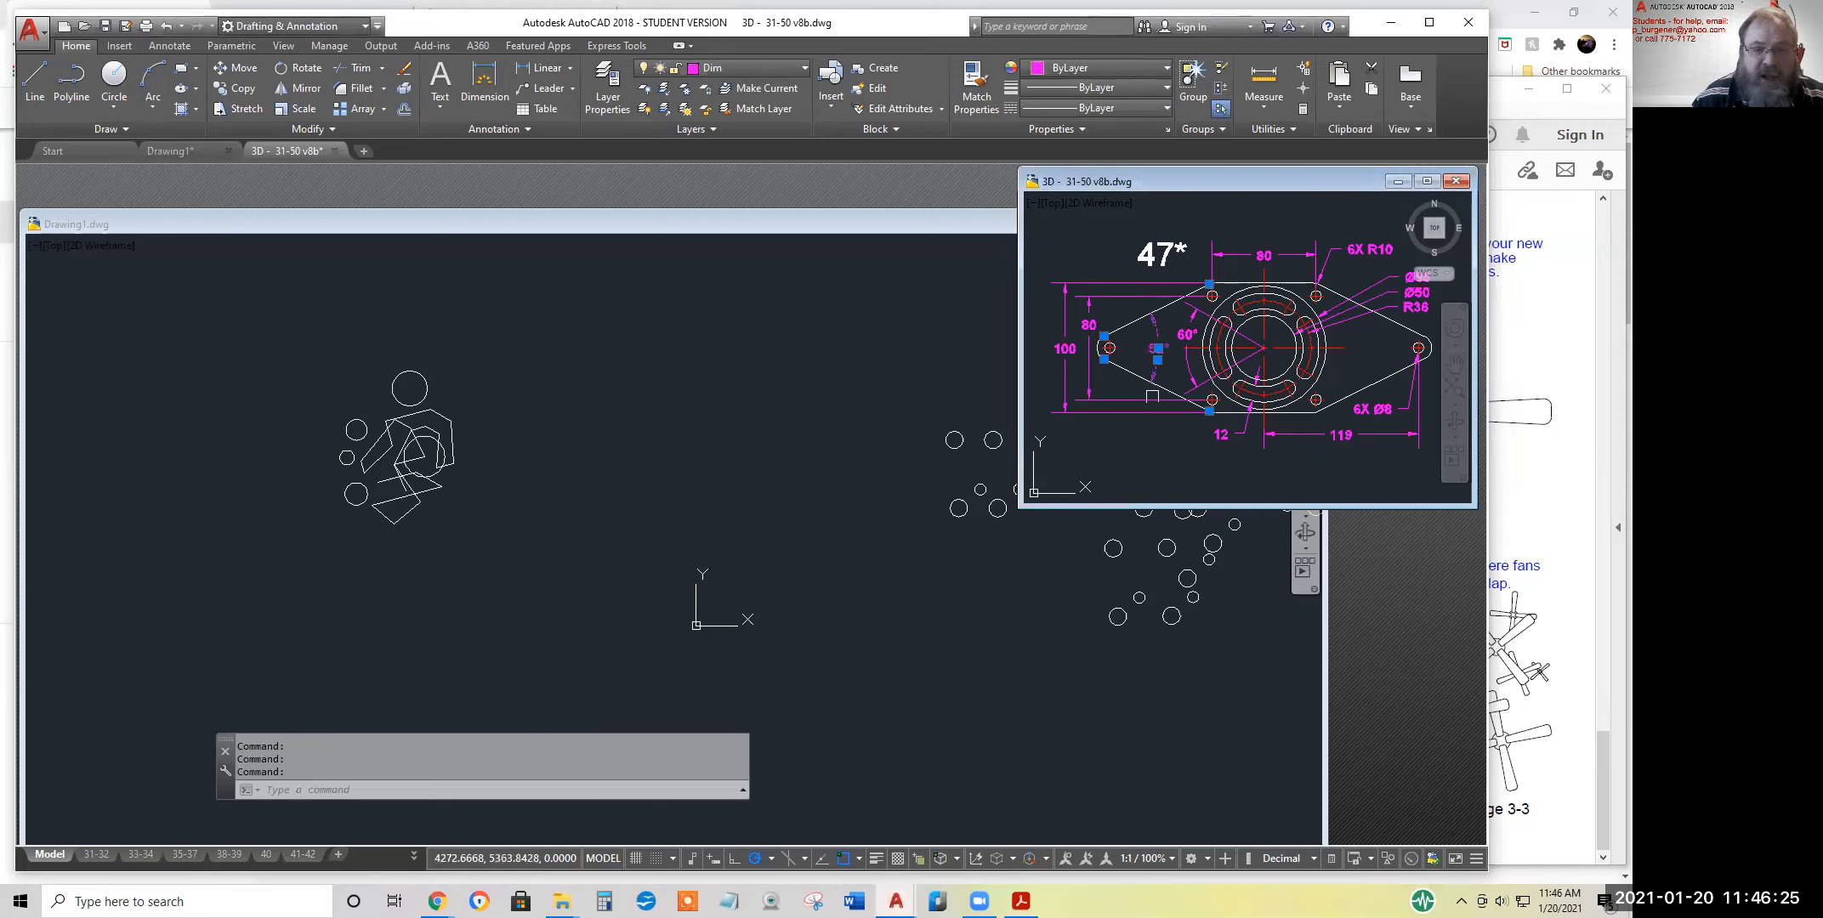
key("Escape")
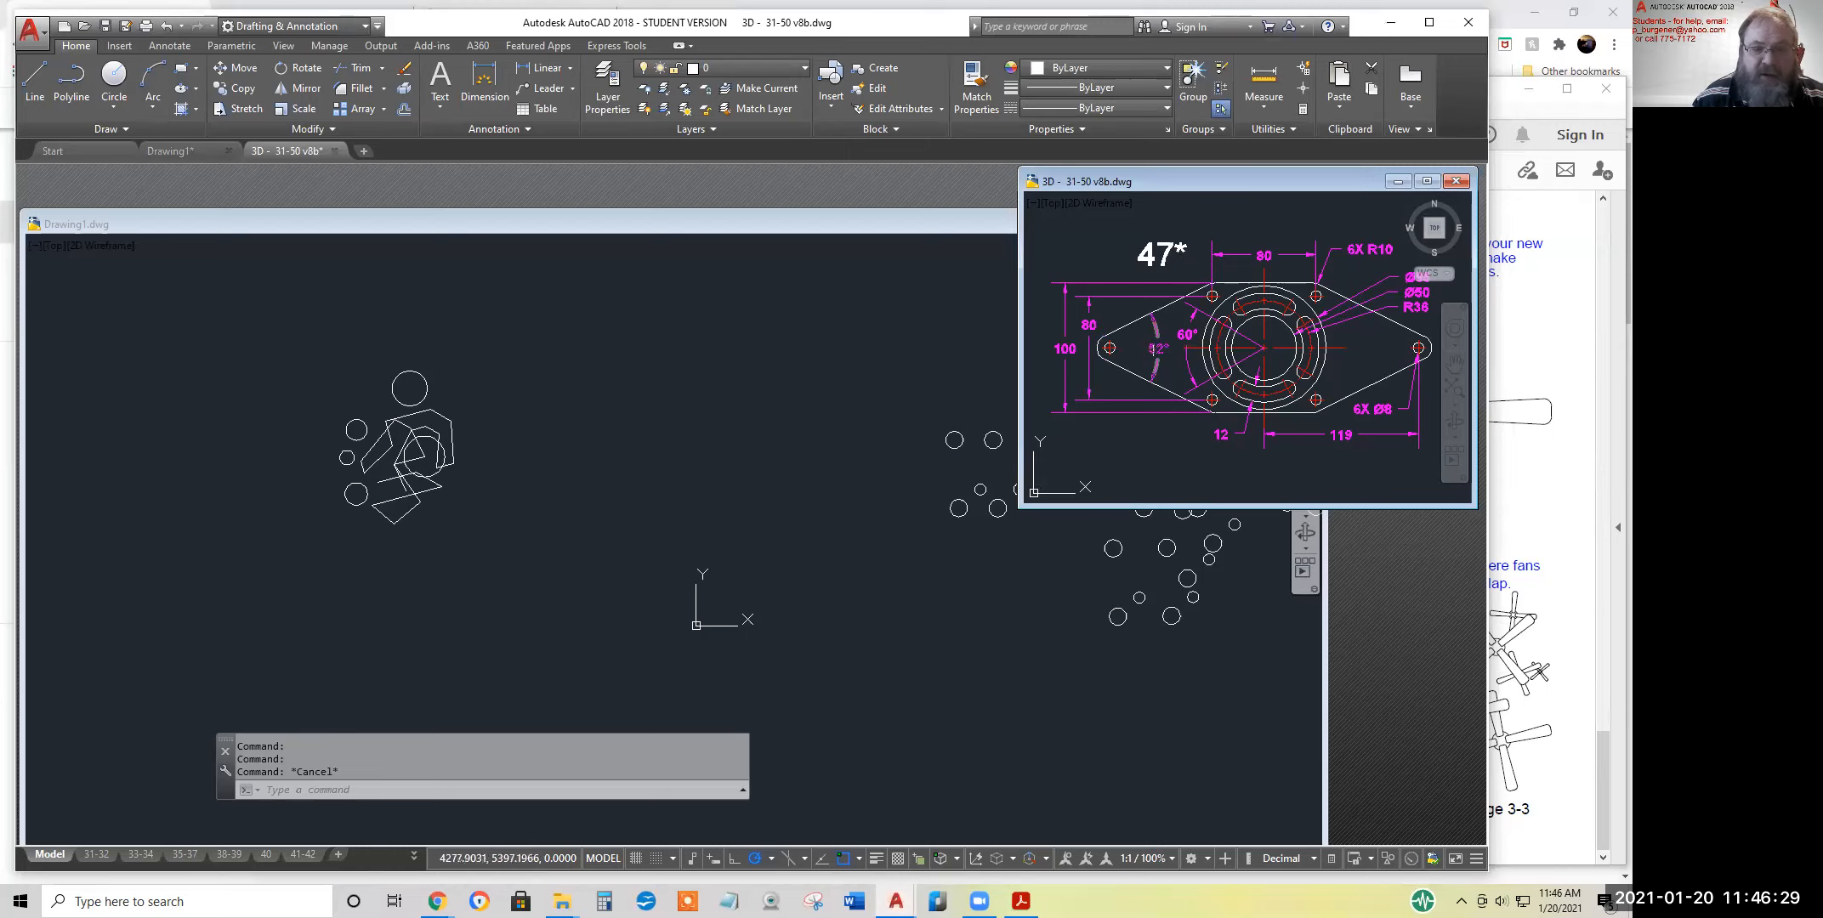
left_click(1090, 325)
mouse_move(1089, 324)
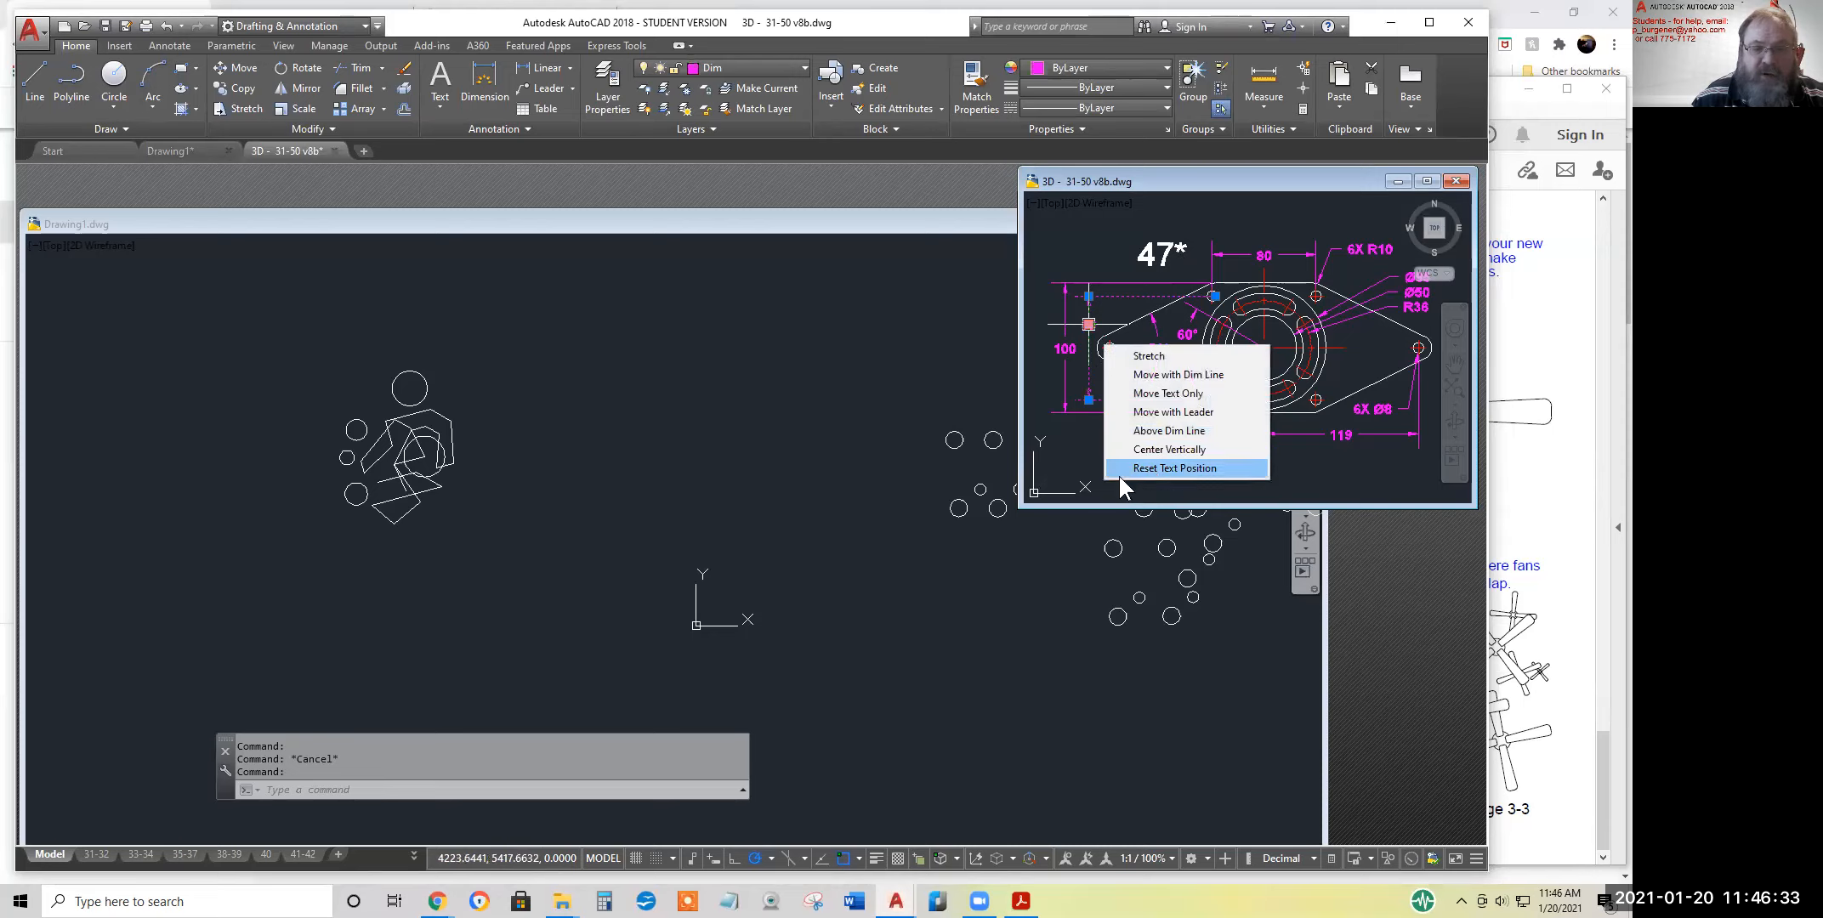
left_click(1122, 470)
key("Escape")
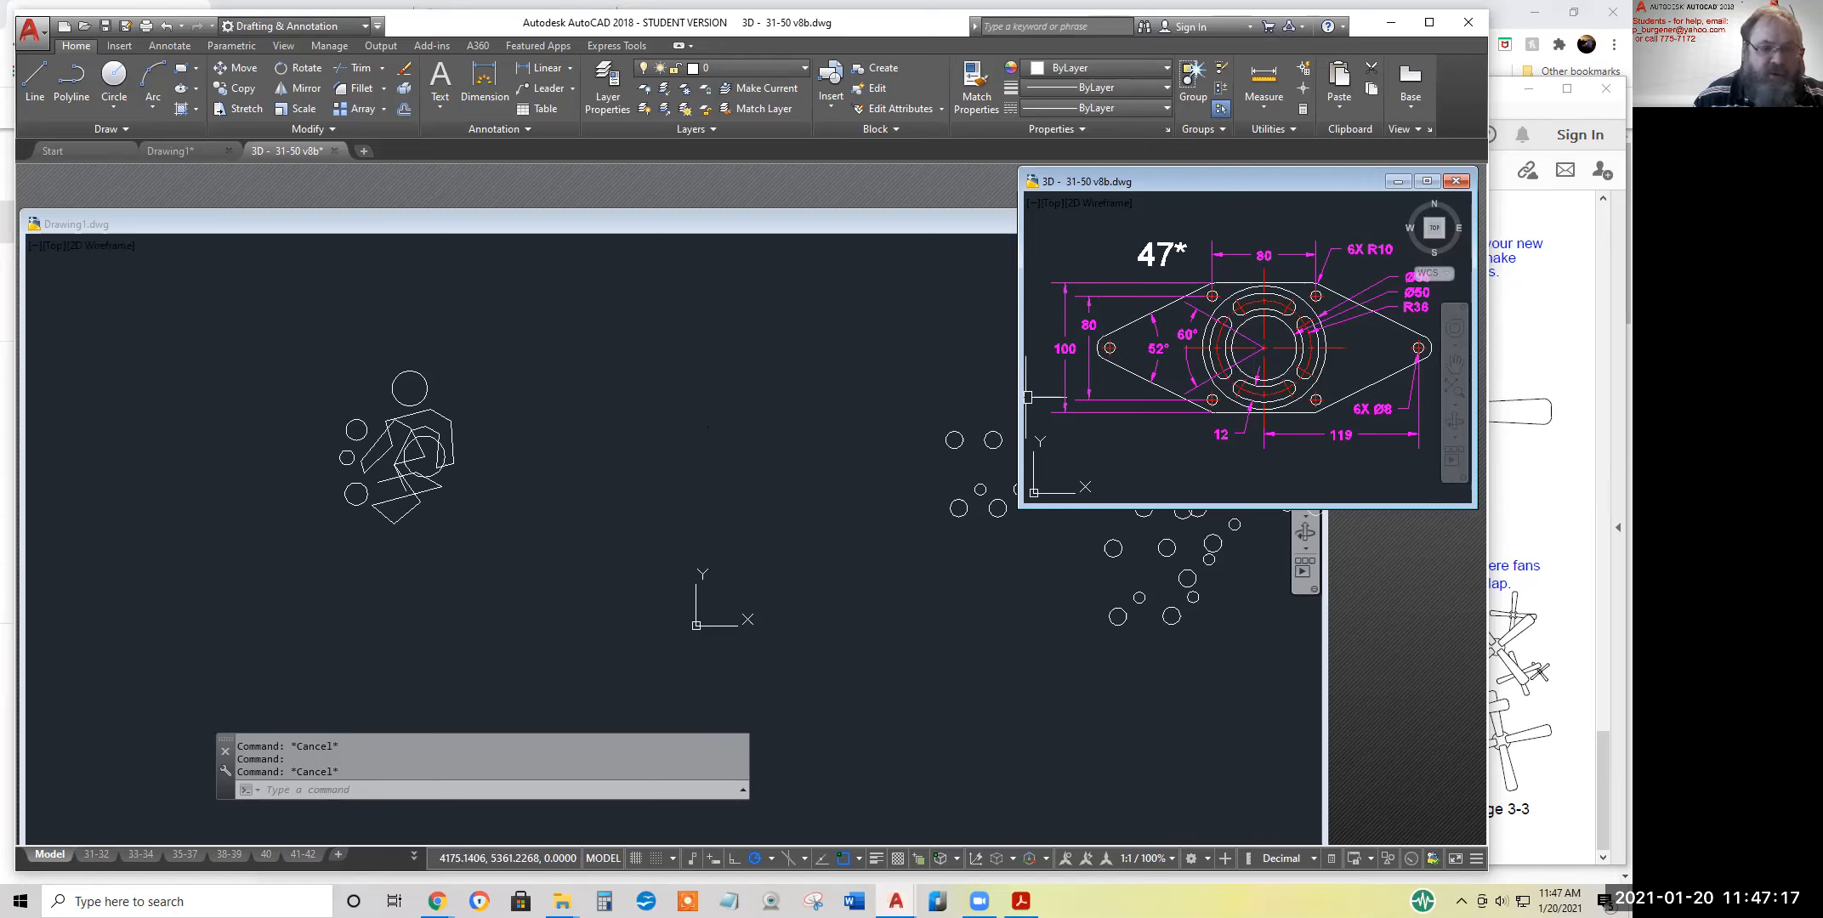
Resize the Drawing1 window so it fits beside the exercise 47 reference drawing without overlapping it
left_click(731, 396)
scroll(738, 397, "down", 3)
middle_click_drag(787, 379, 521, 596)
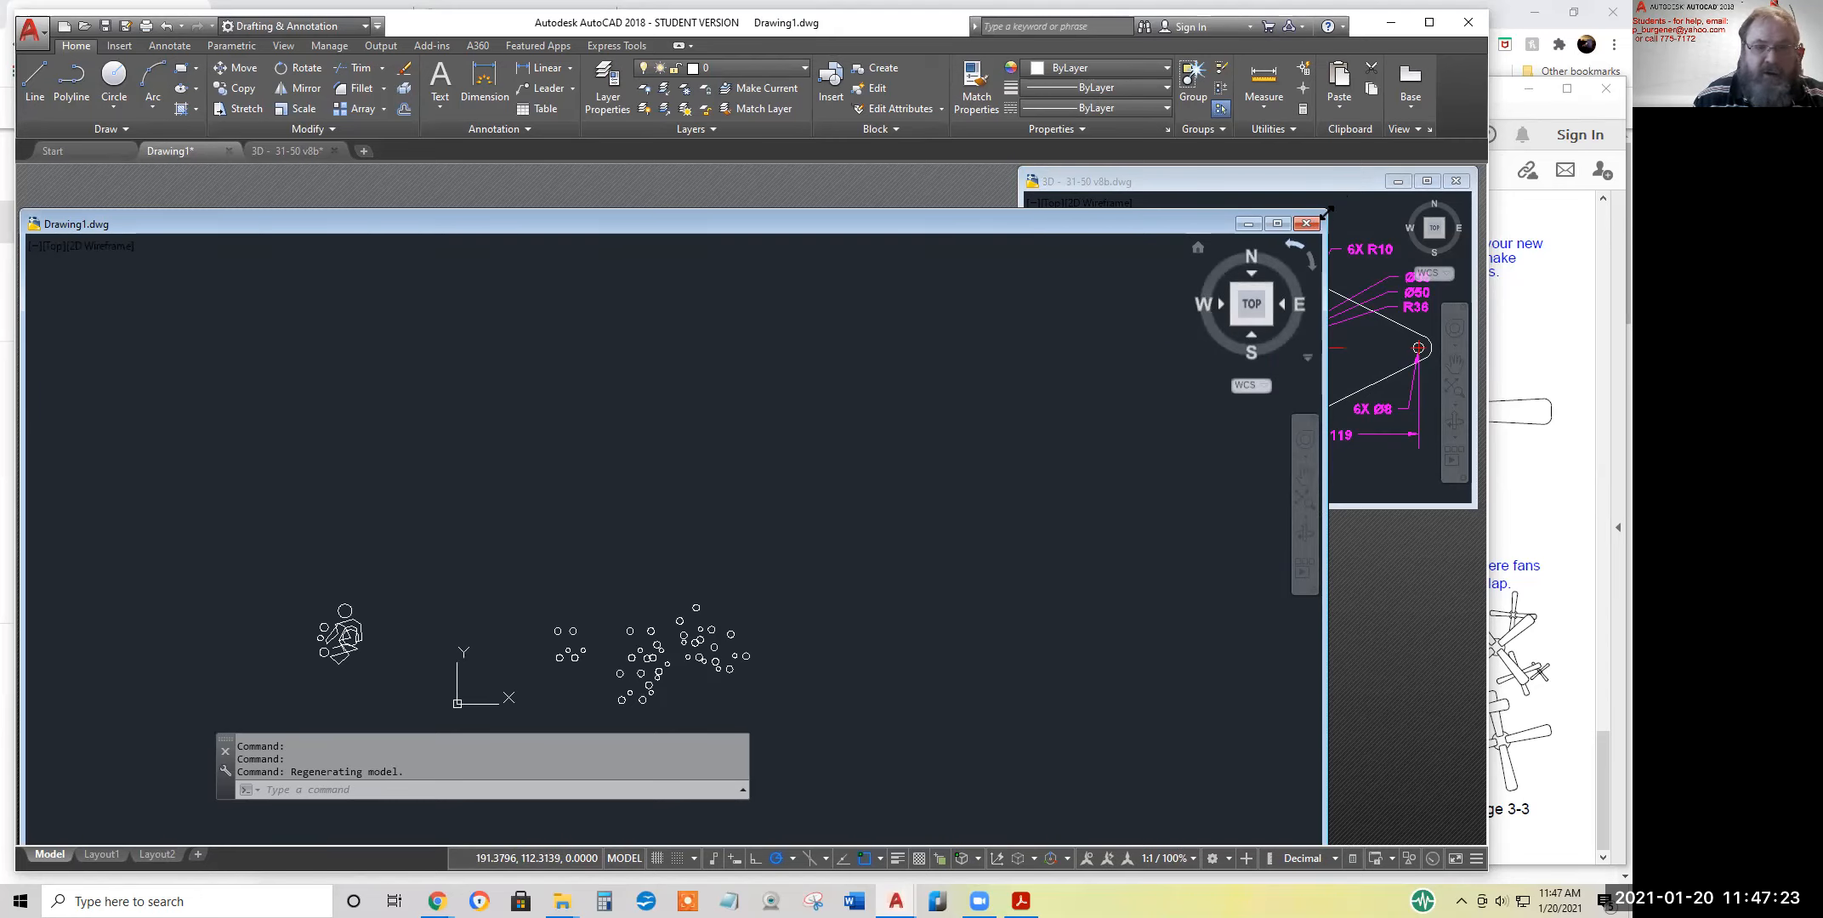
mouse_move(1324, 211)
left_mouse_down()
mouse_move(1021, 167)
mouse_move(1142, 179)
left_mouse_up()
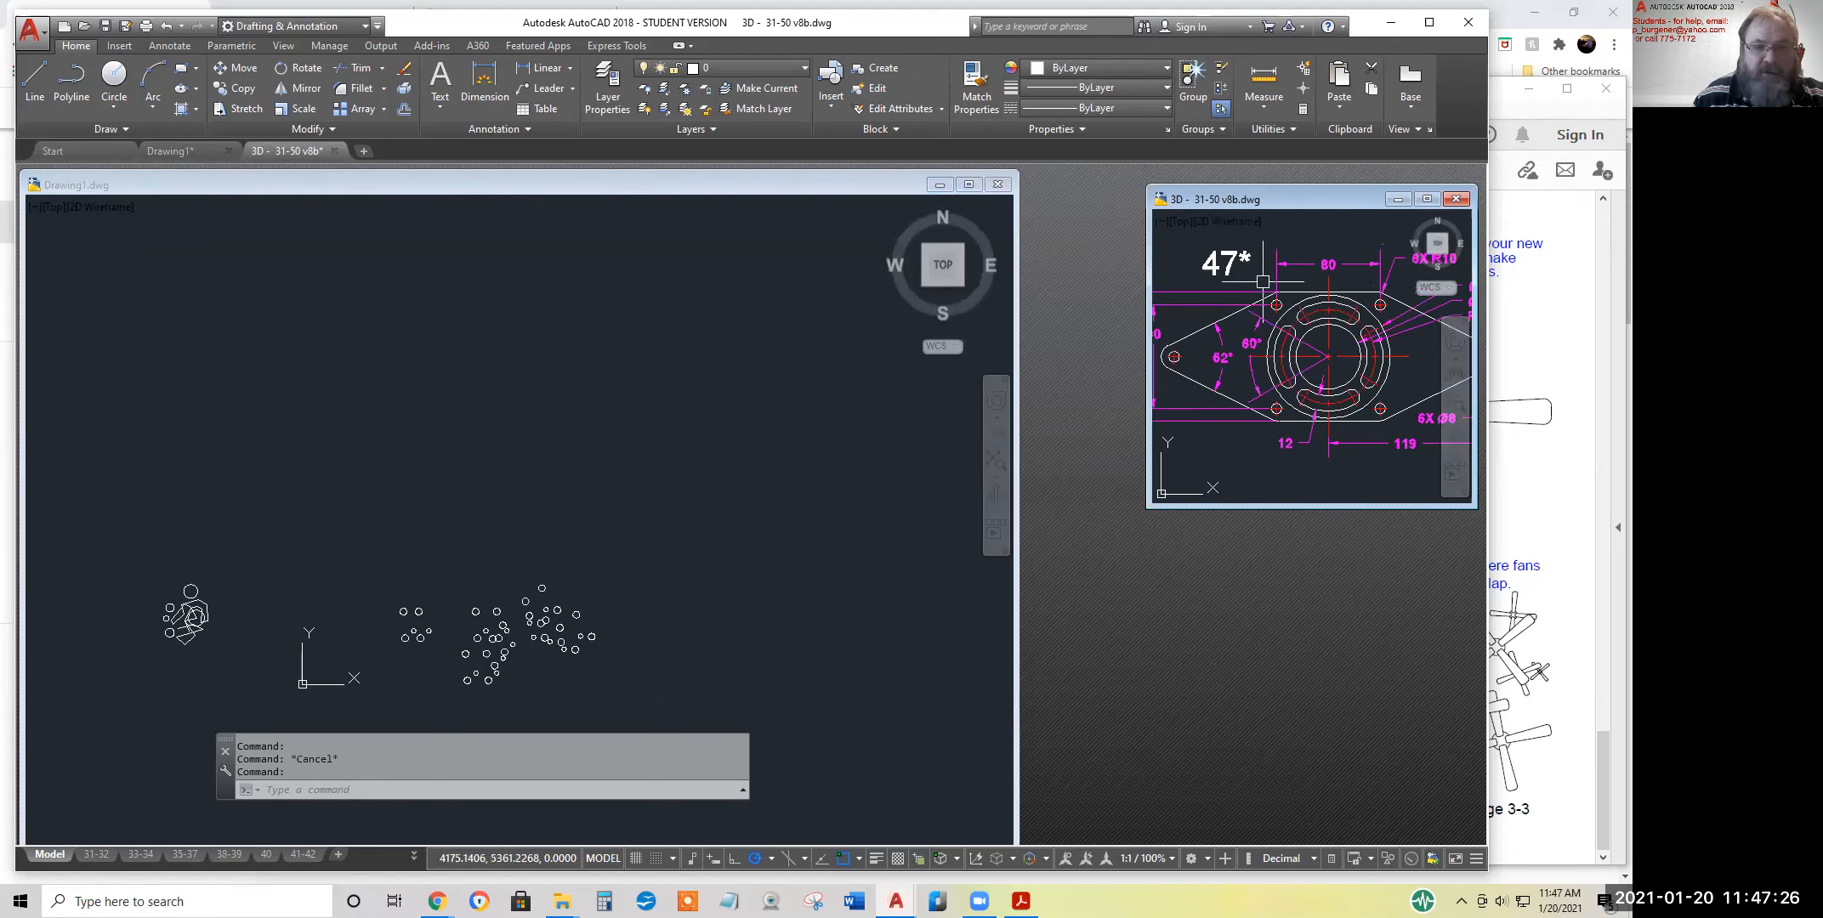
left_click(1016, 378)
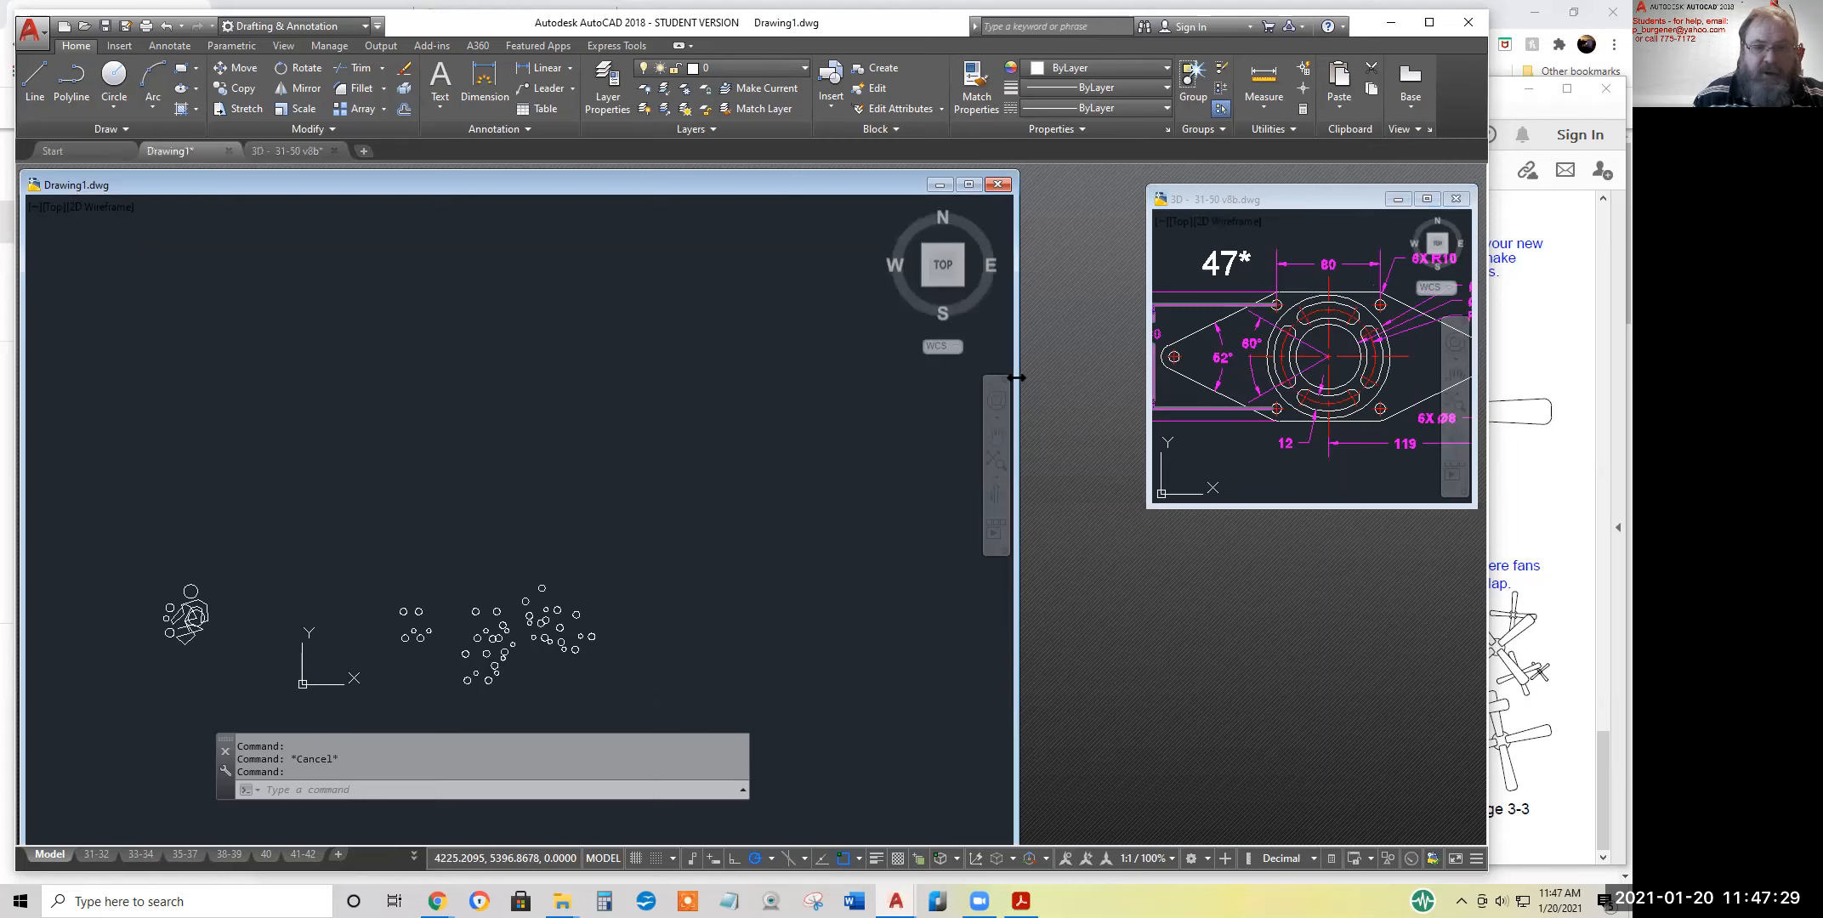
left_click_drag(1016, 377, 1139, 378)
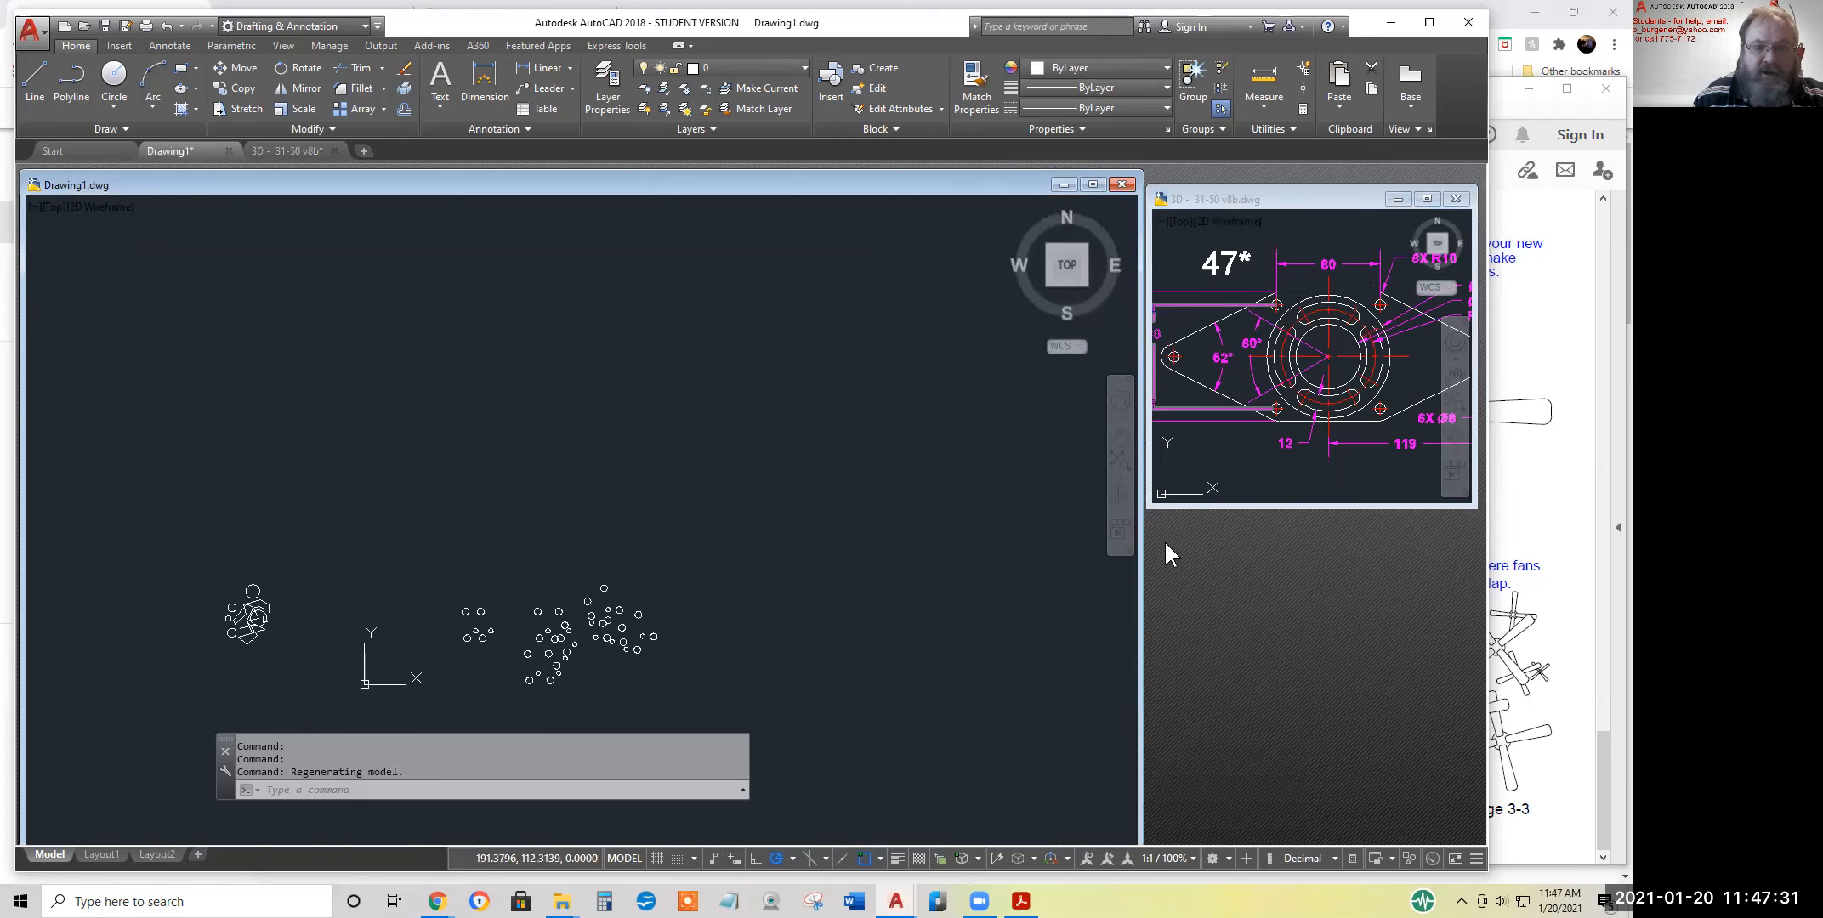
Examine the diameter and radius dimensions of the central circles in the exercise 47 reference drawing
left_click(1249, 470)
key("Escape")
key("Escape")
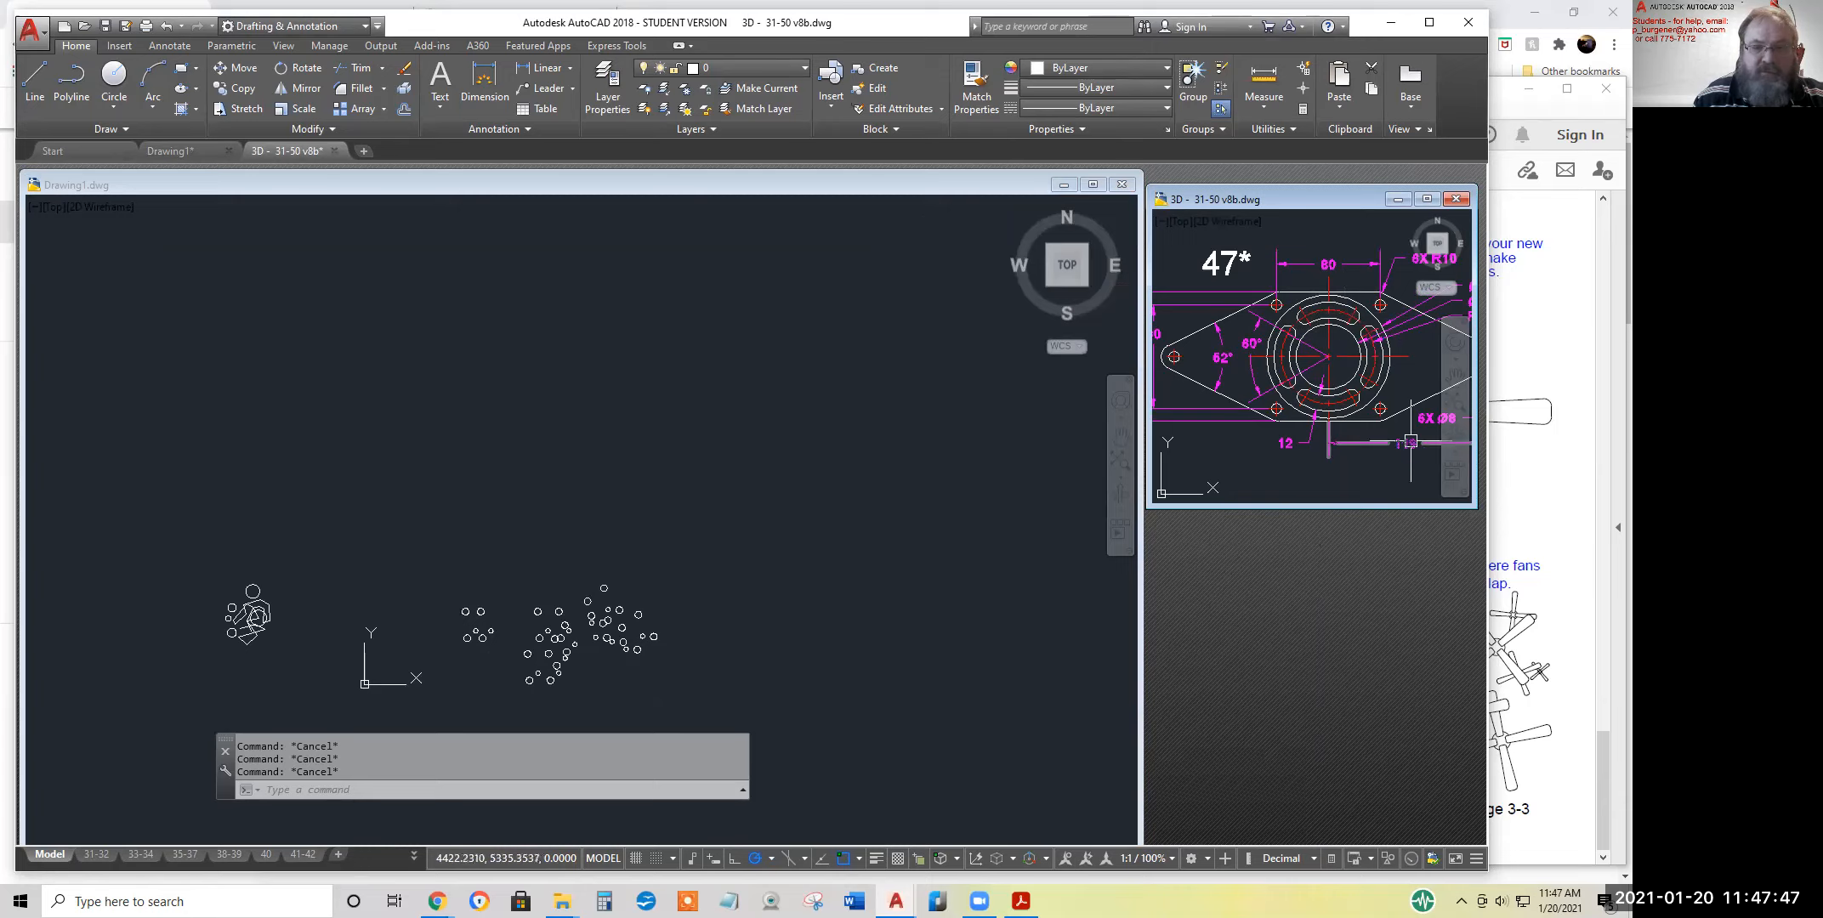
middle_click_drag(1397, 374, 1307, 392)
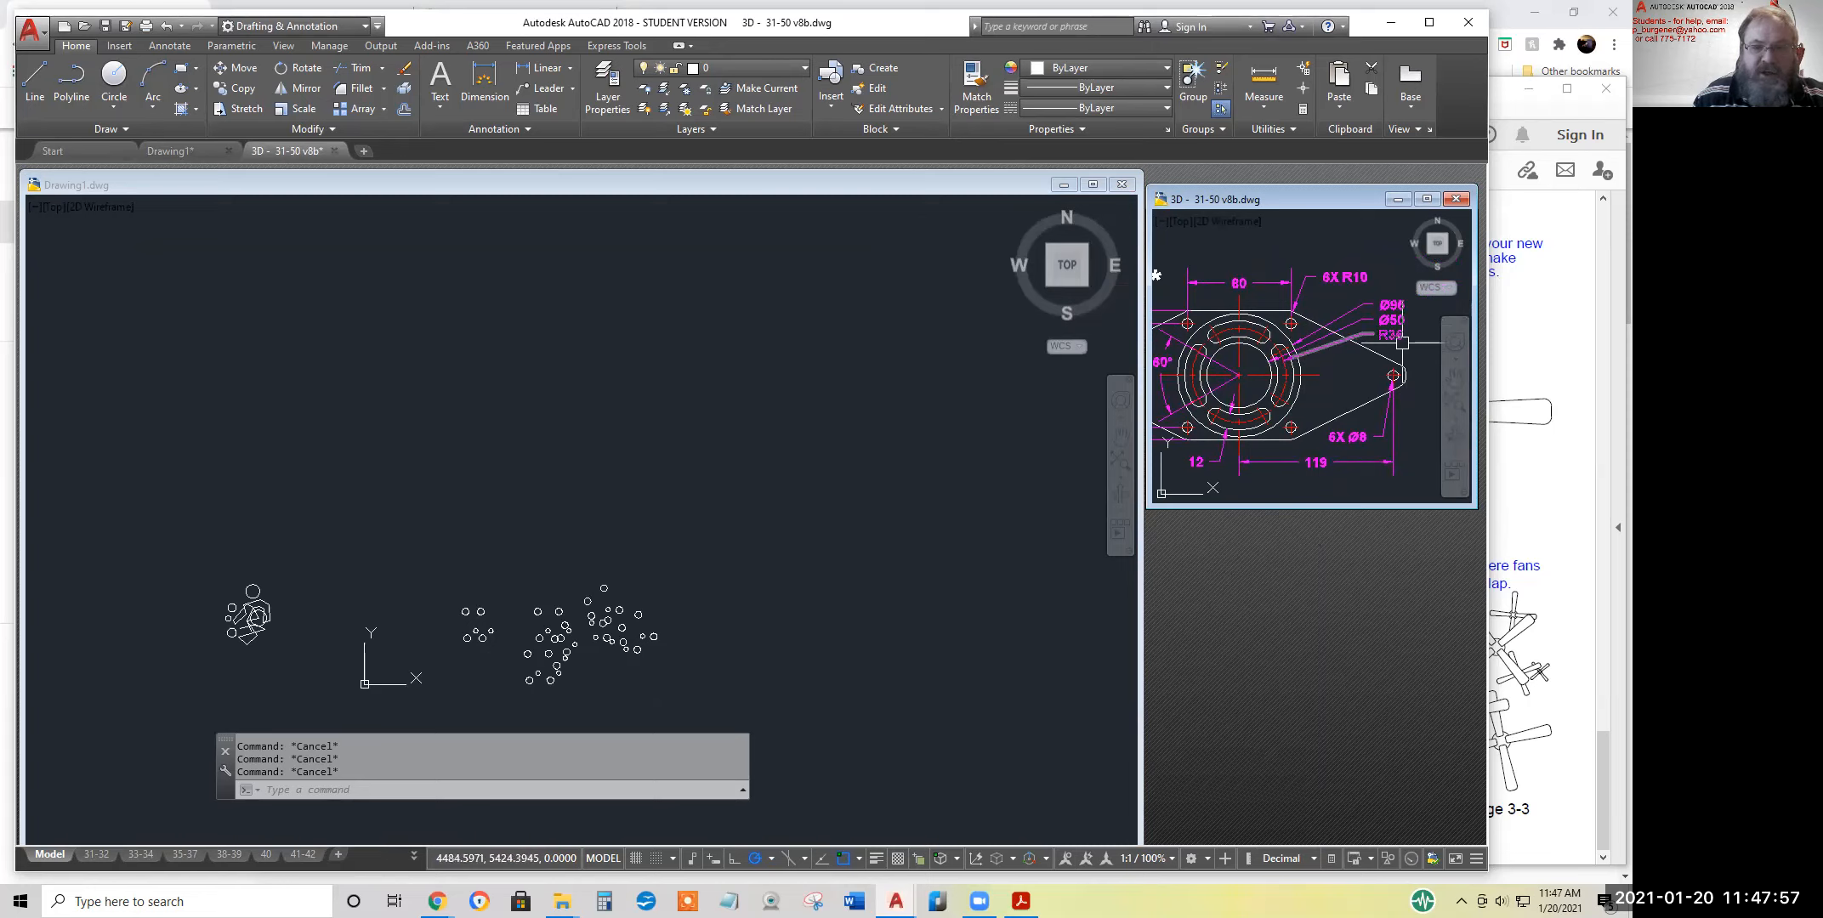
mouse_move(1402, 344)
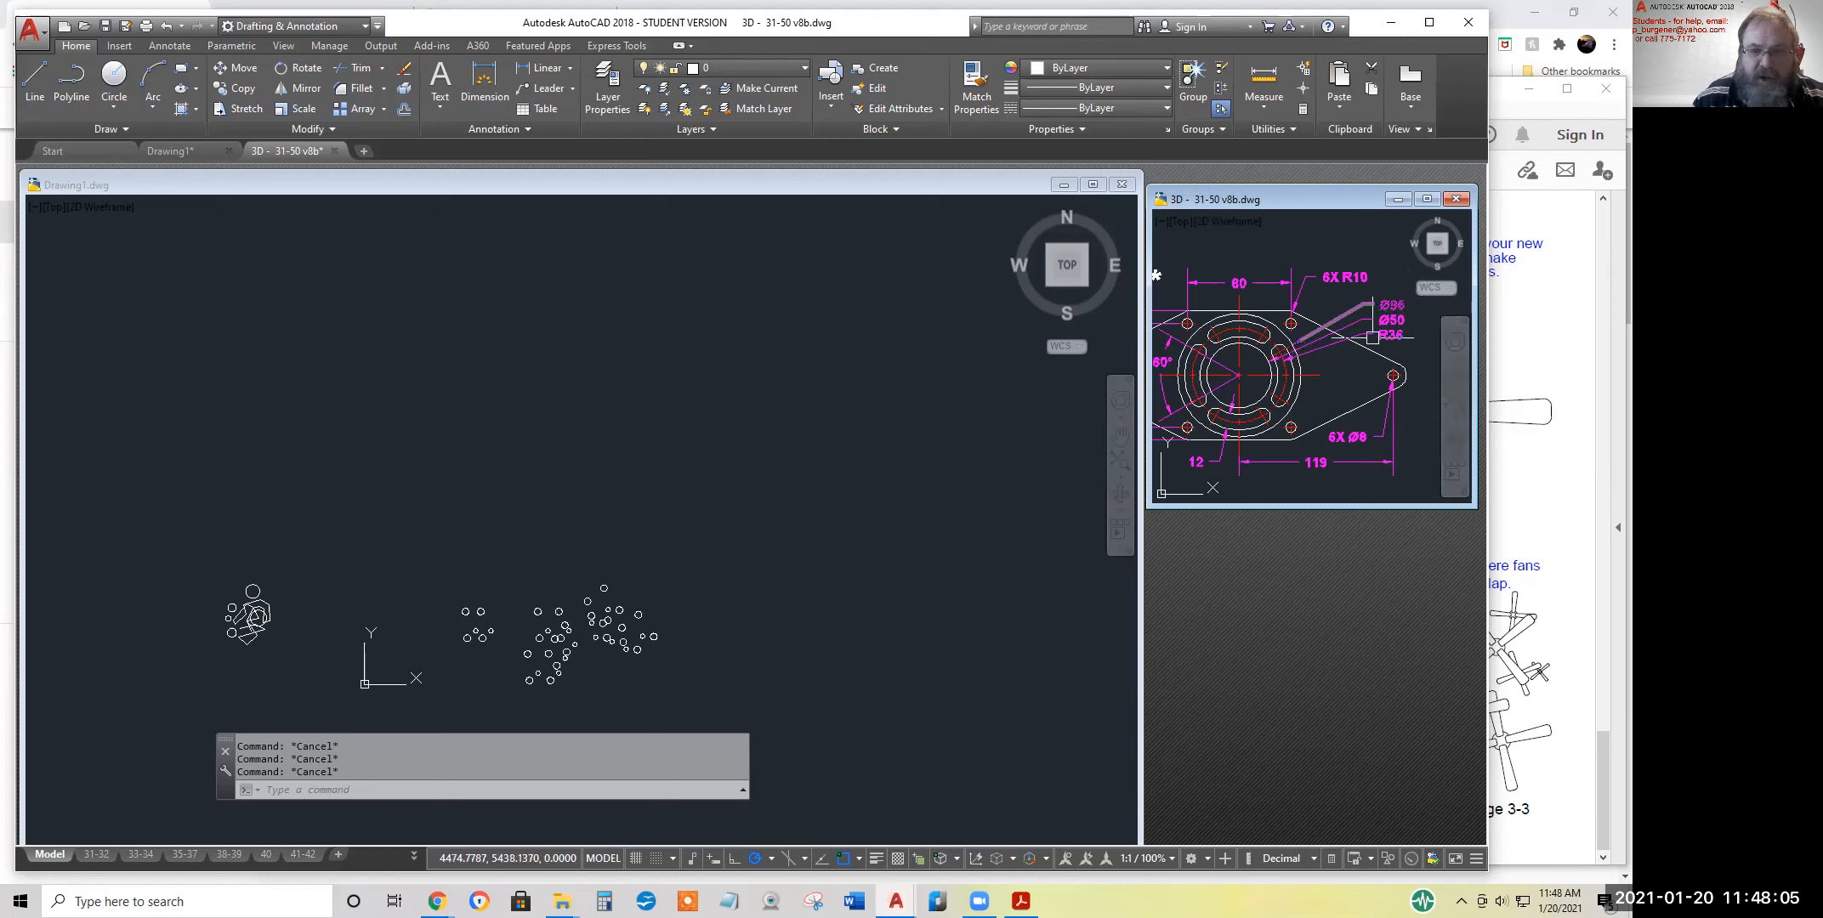
Draw a circle with a diameter of 50 in an empty area of Drawing1
left_click(600, 462)
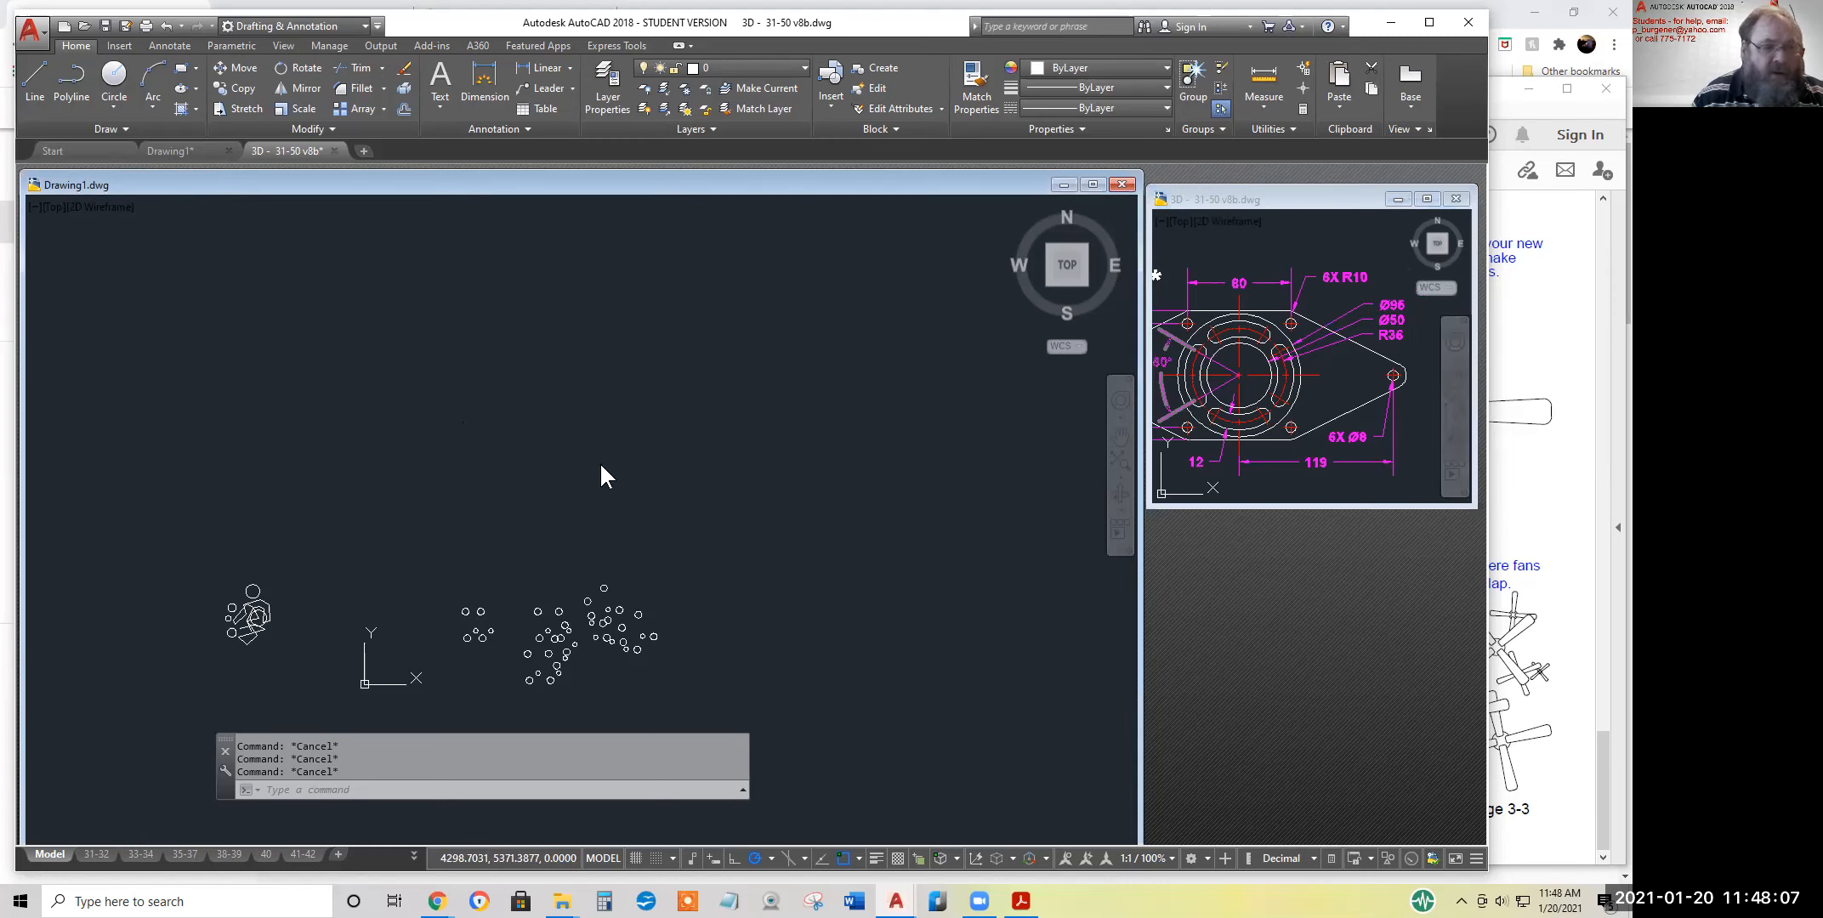
middle_click_drag(696, 419, 687, 634)
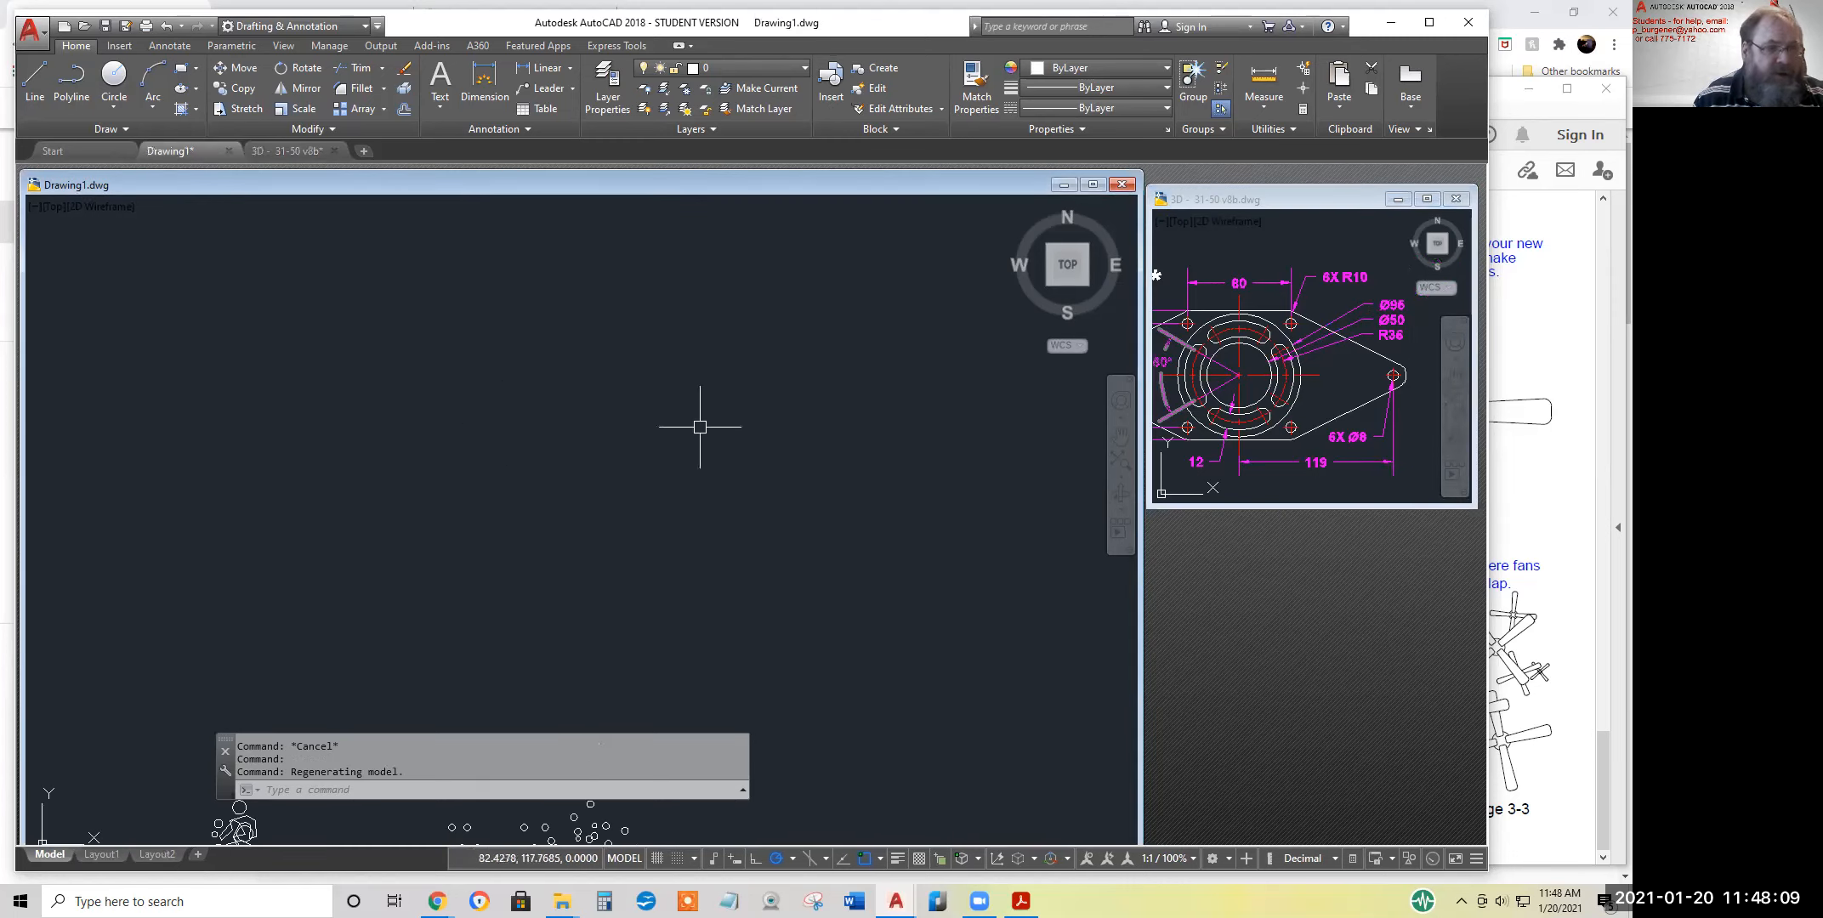
left_click(115, 101)
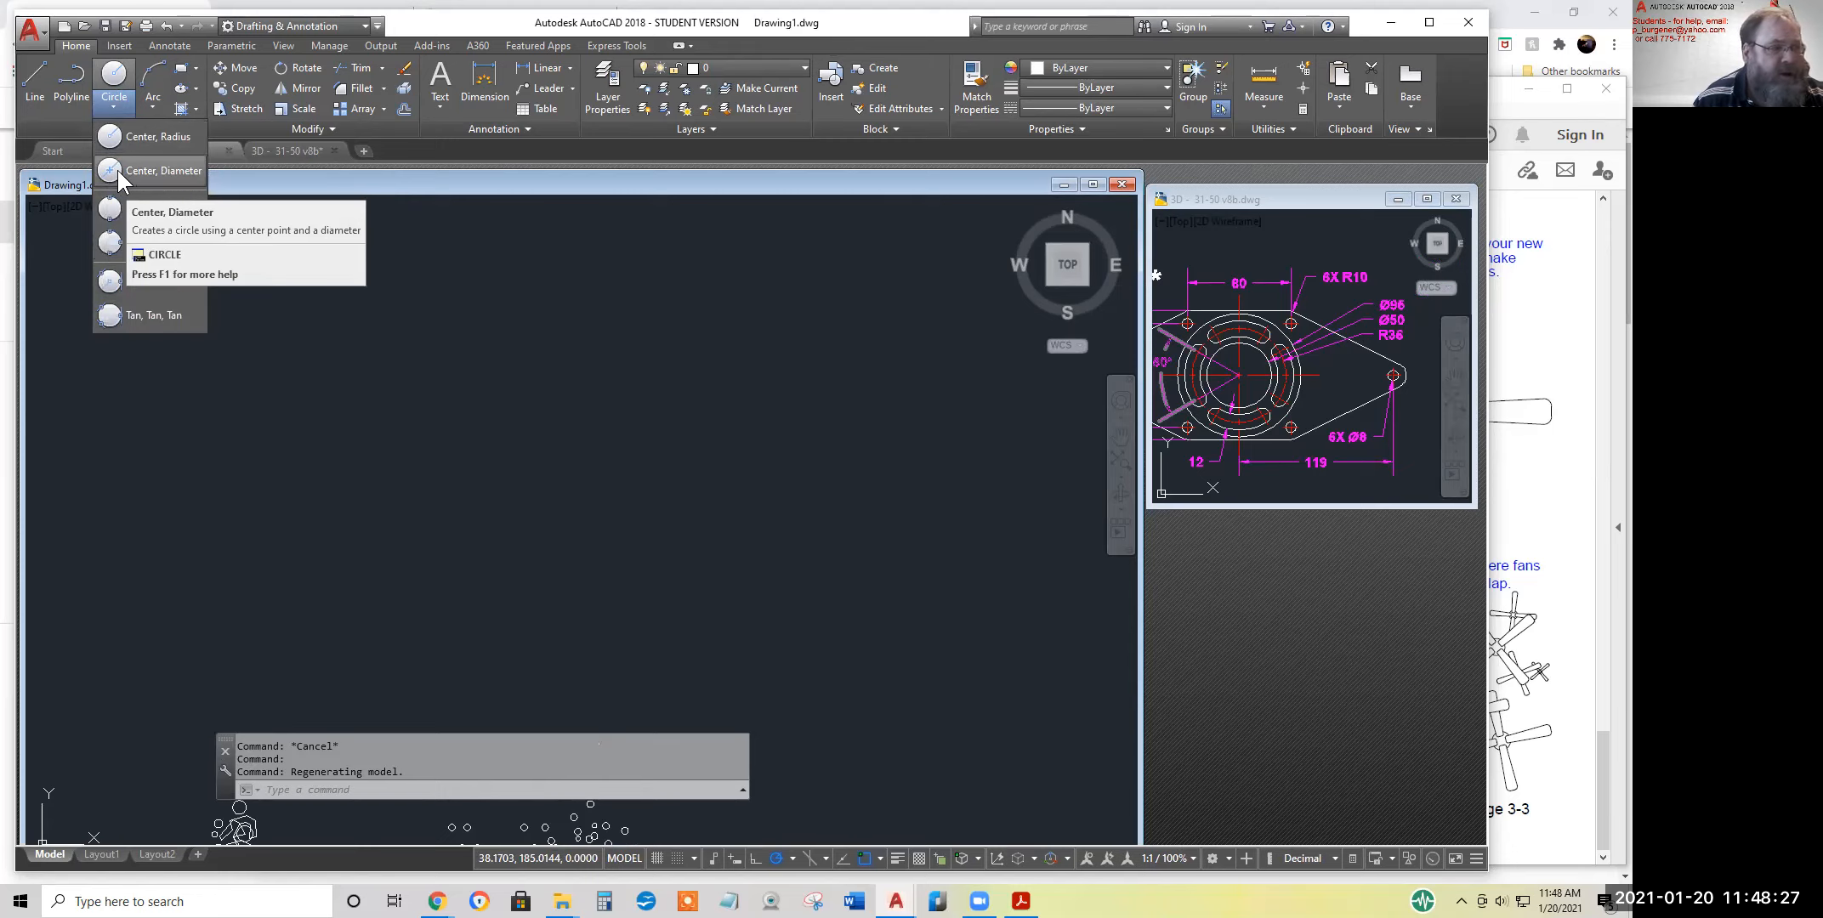
left_click(117, 170)
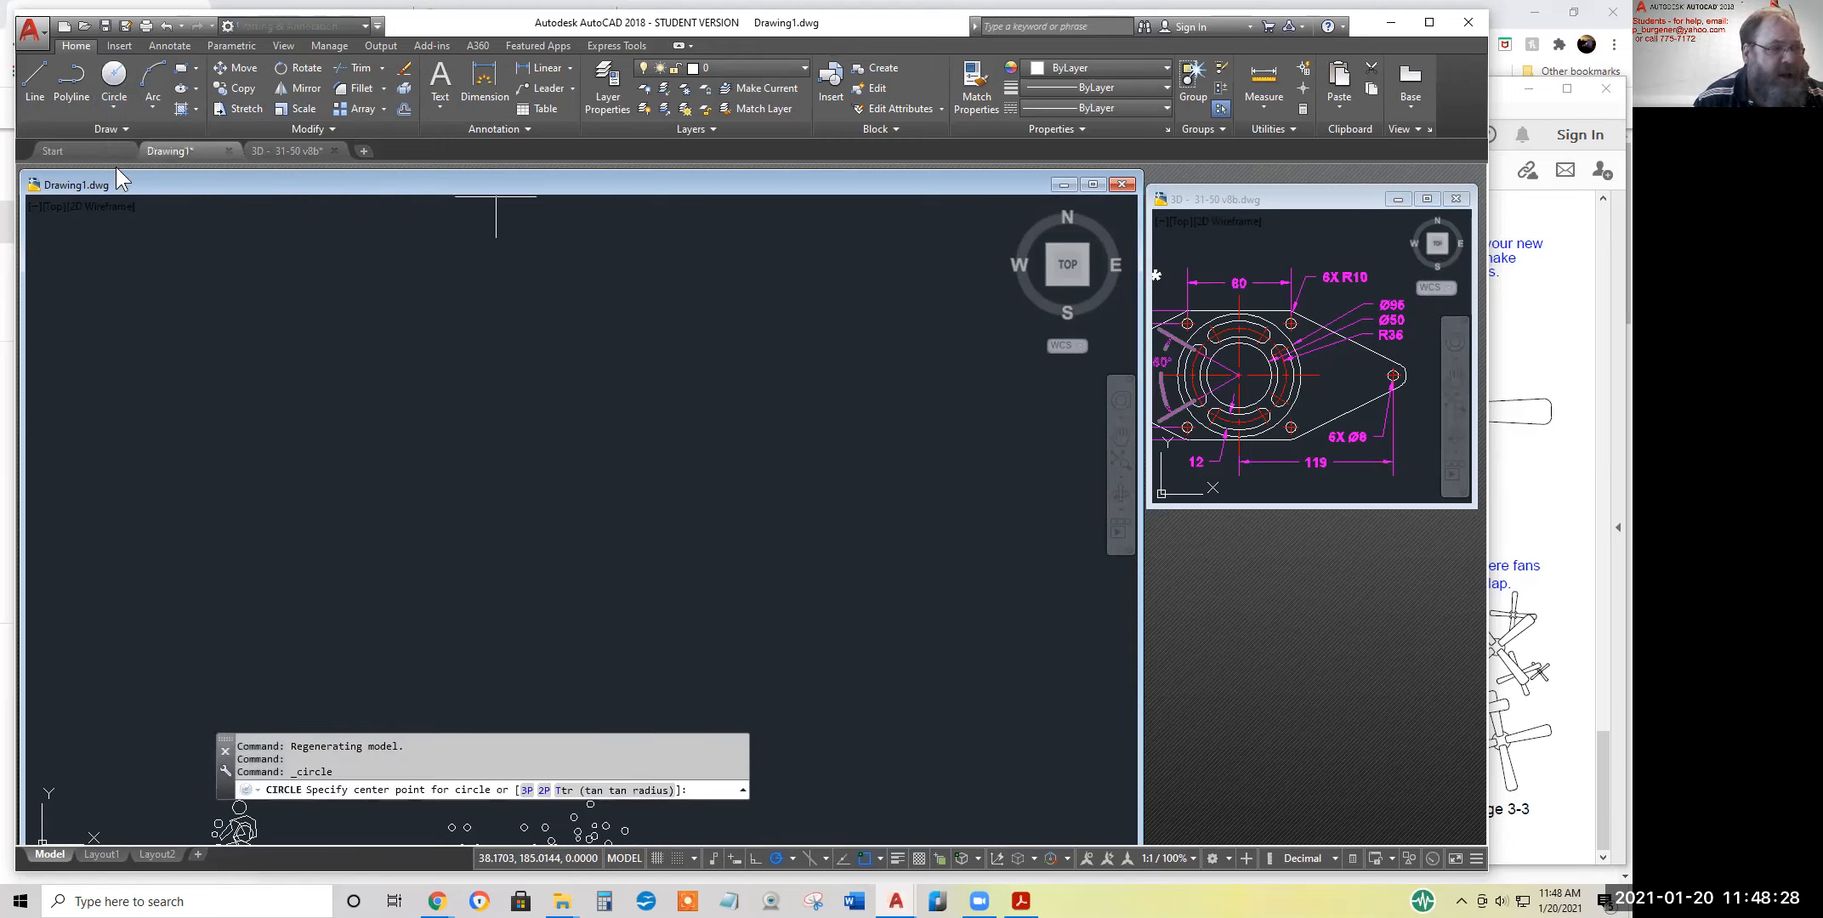
left_click(594, 406)
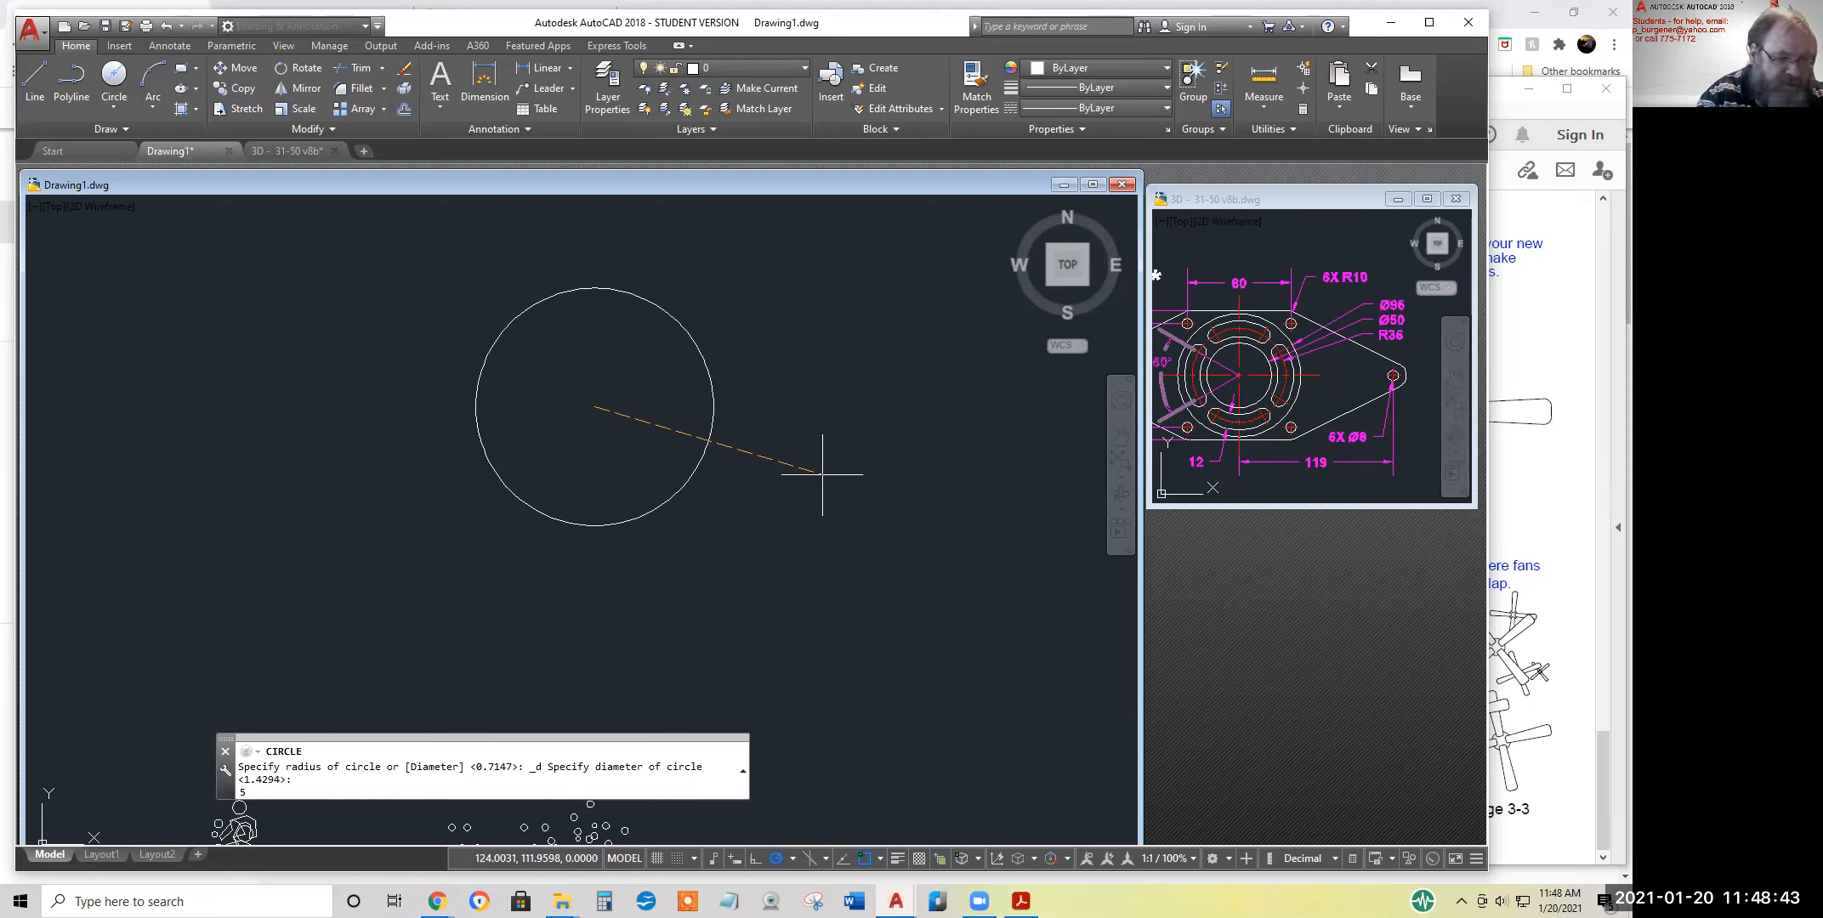
key("Return")
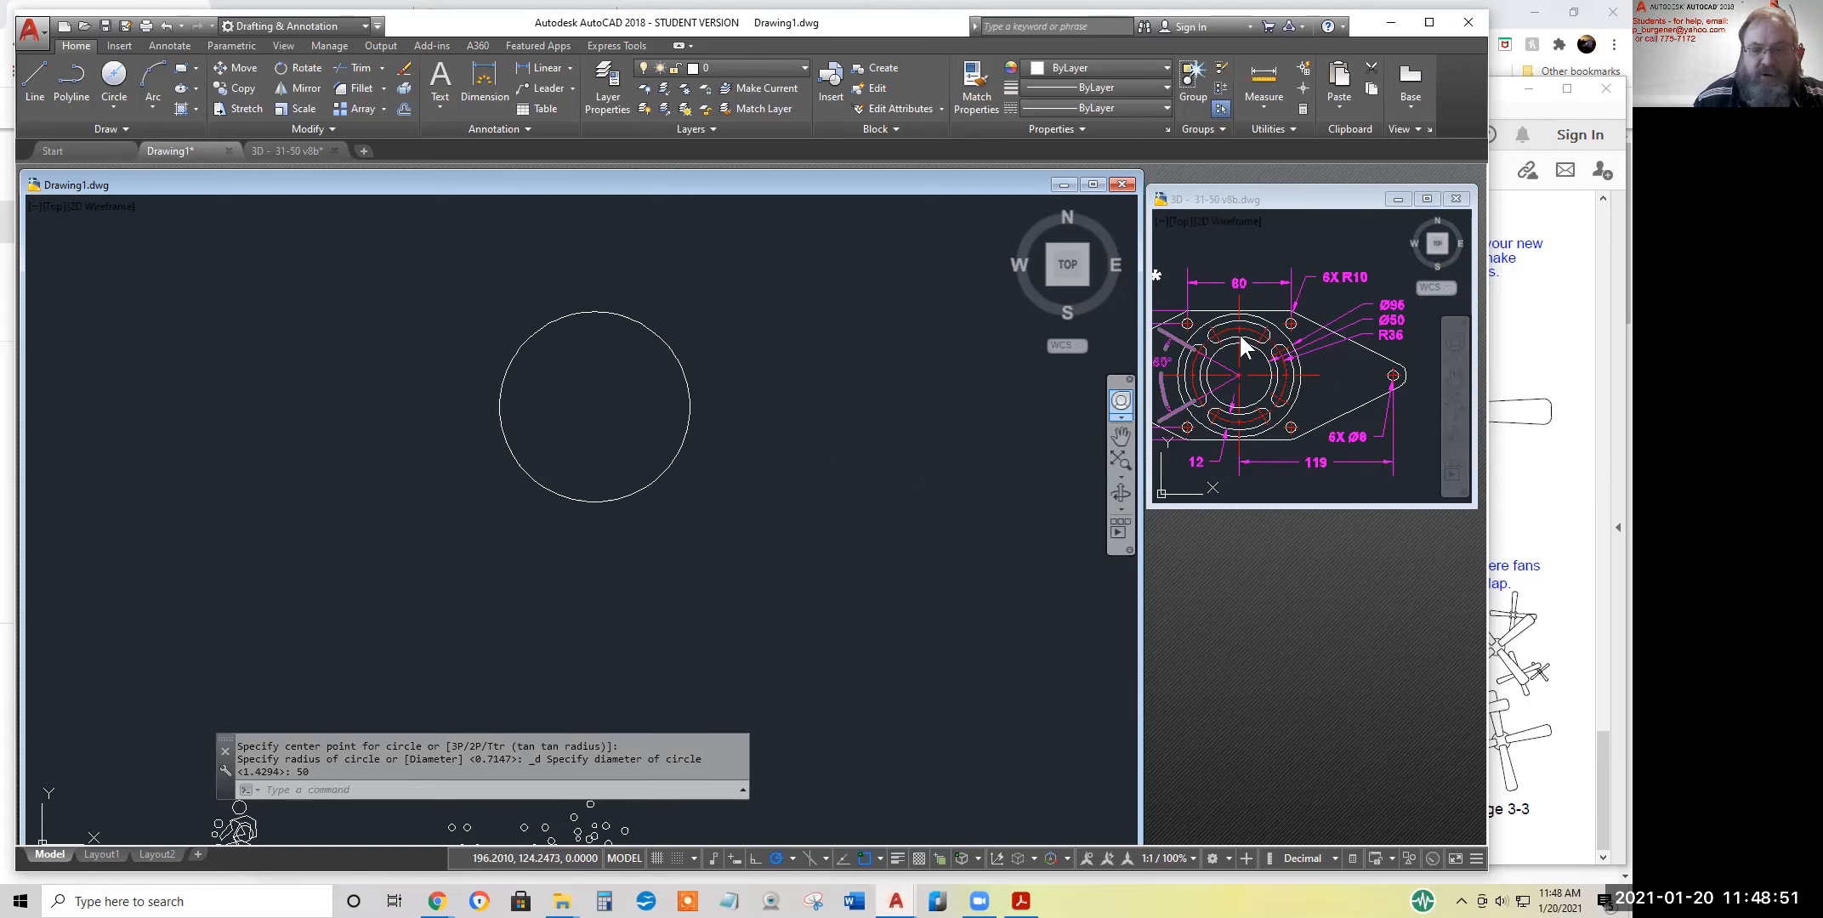
Draw a circle with a radius of 36, concentric with the diameter 50 circle
left_click(114, 101)
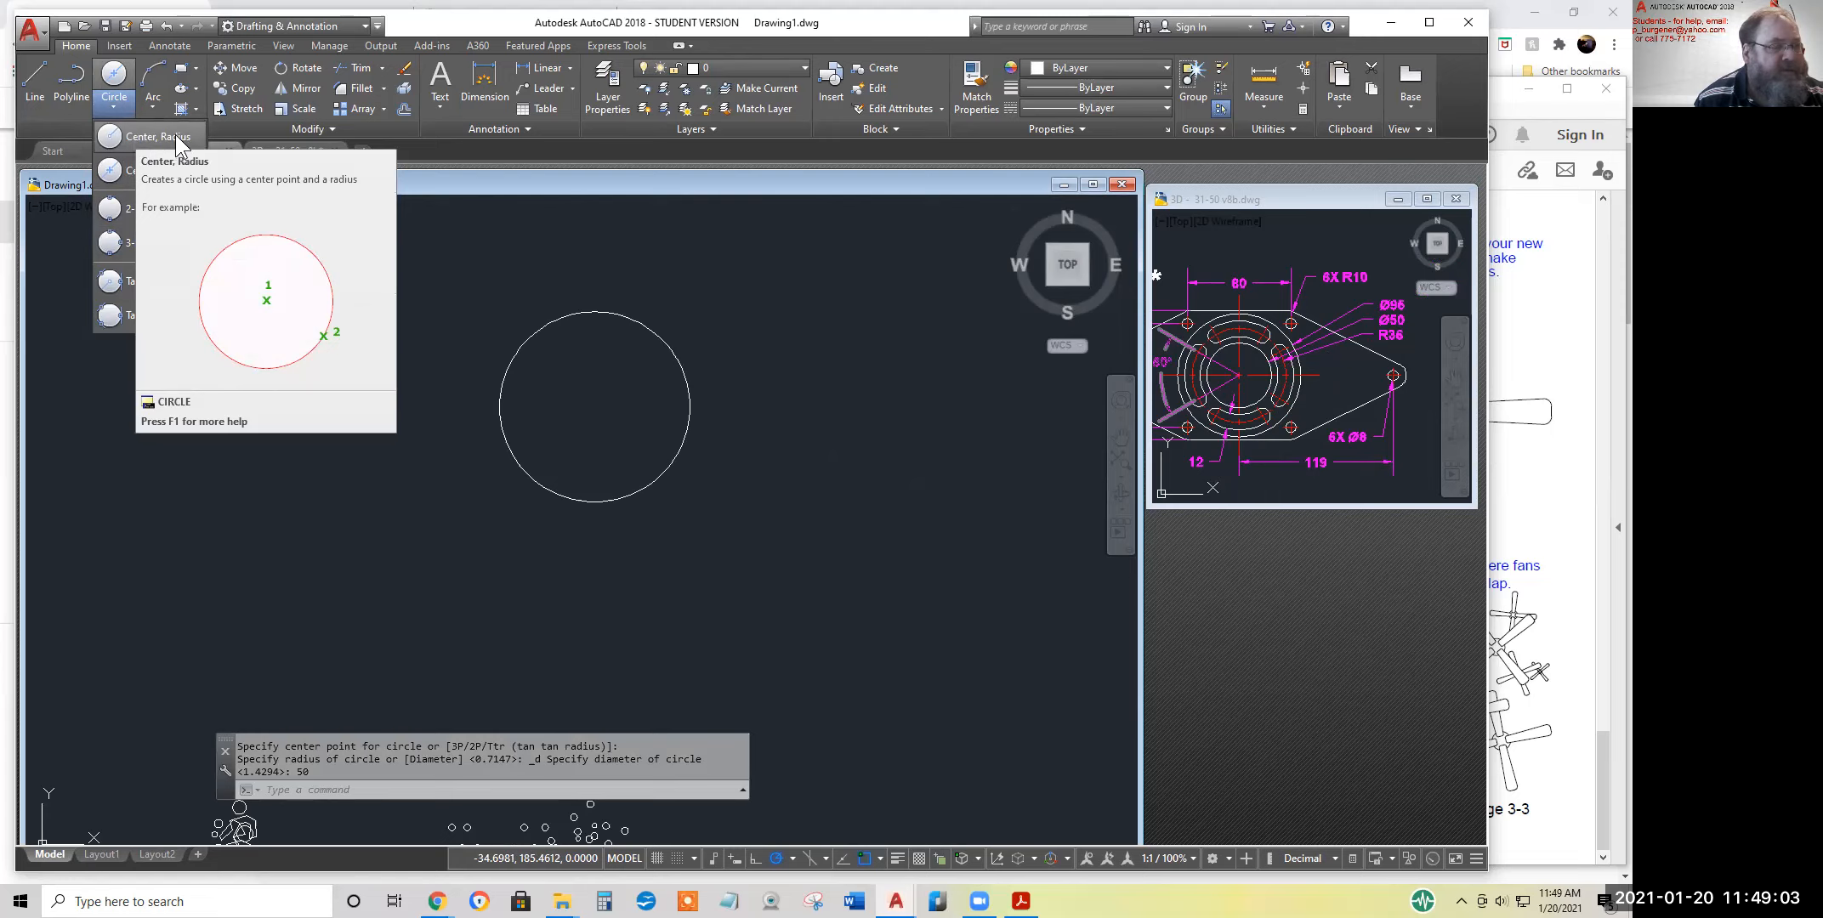
left_click(133, 137)
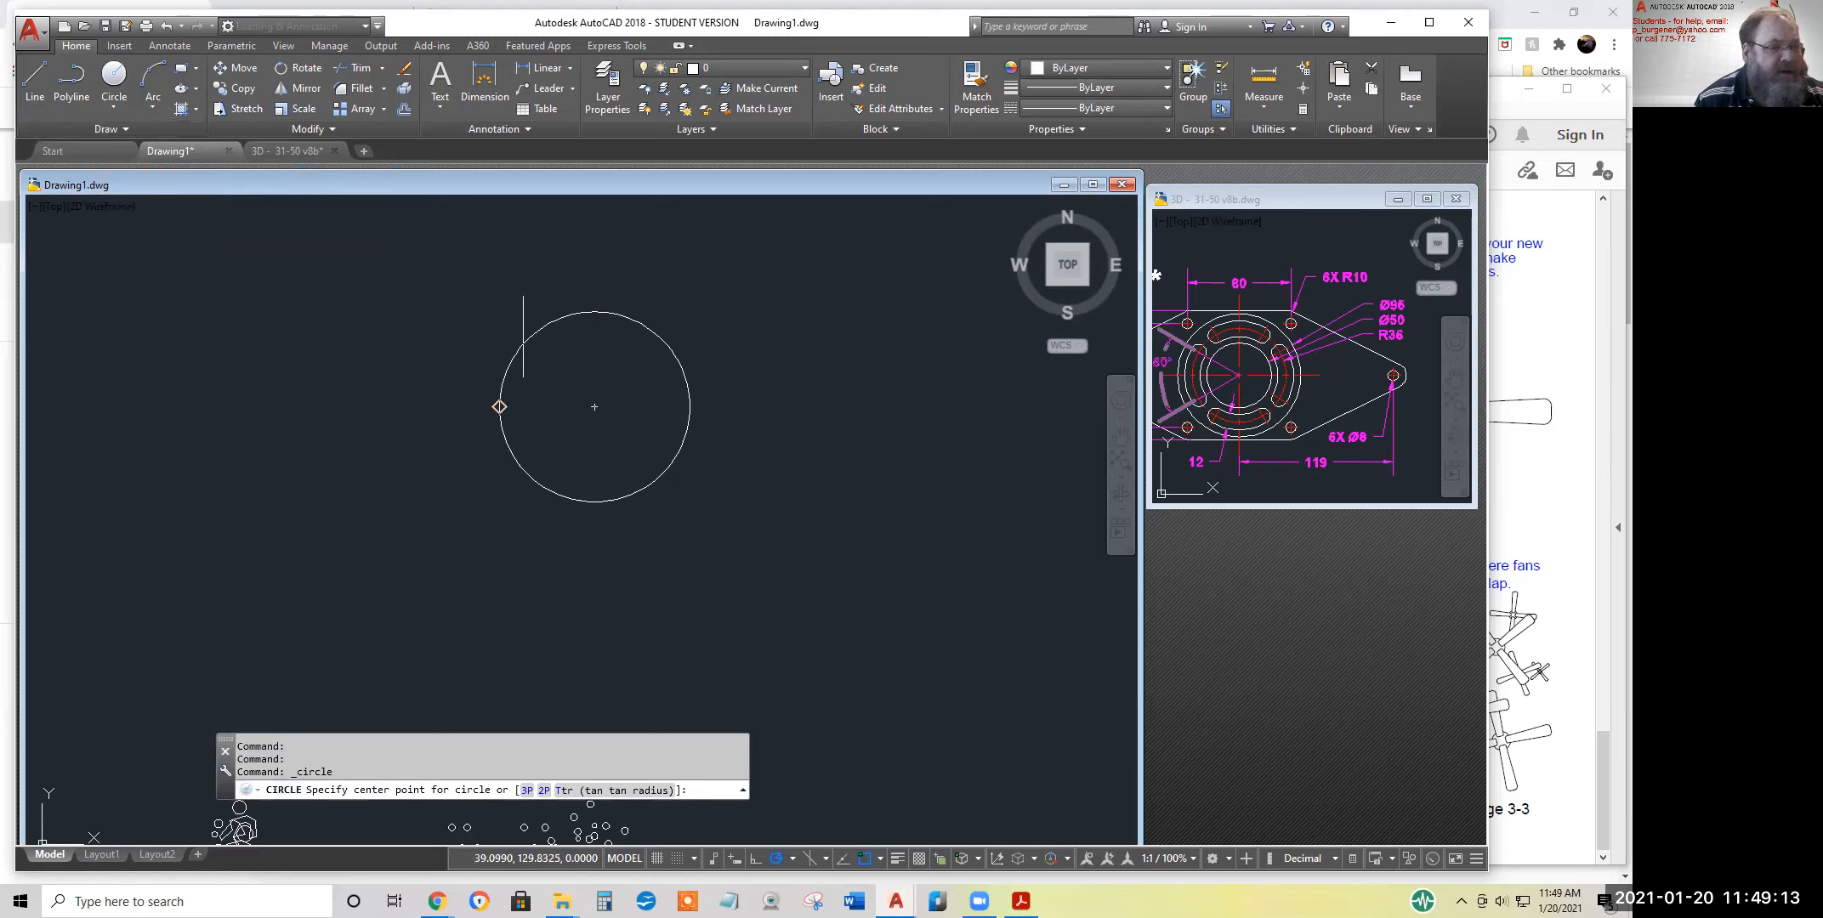
left_click(594, 406)
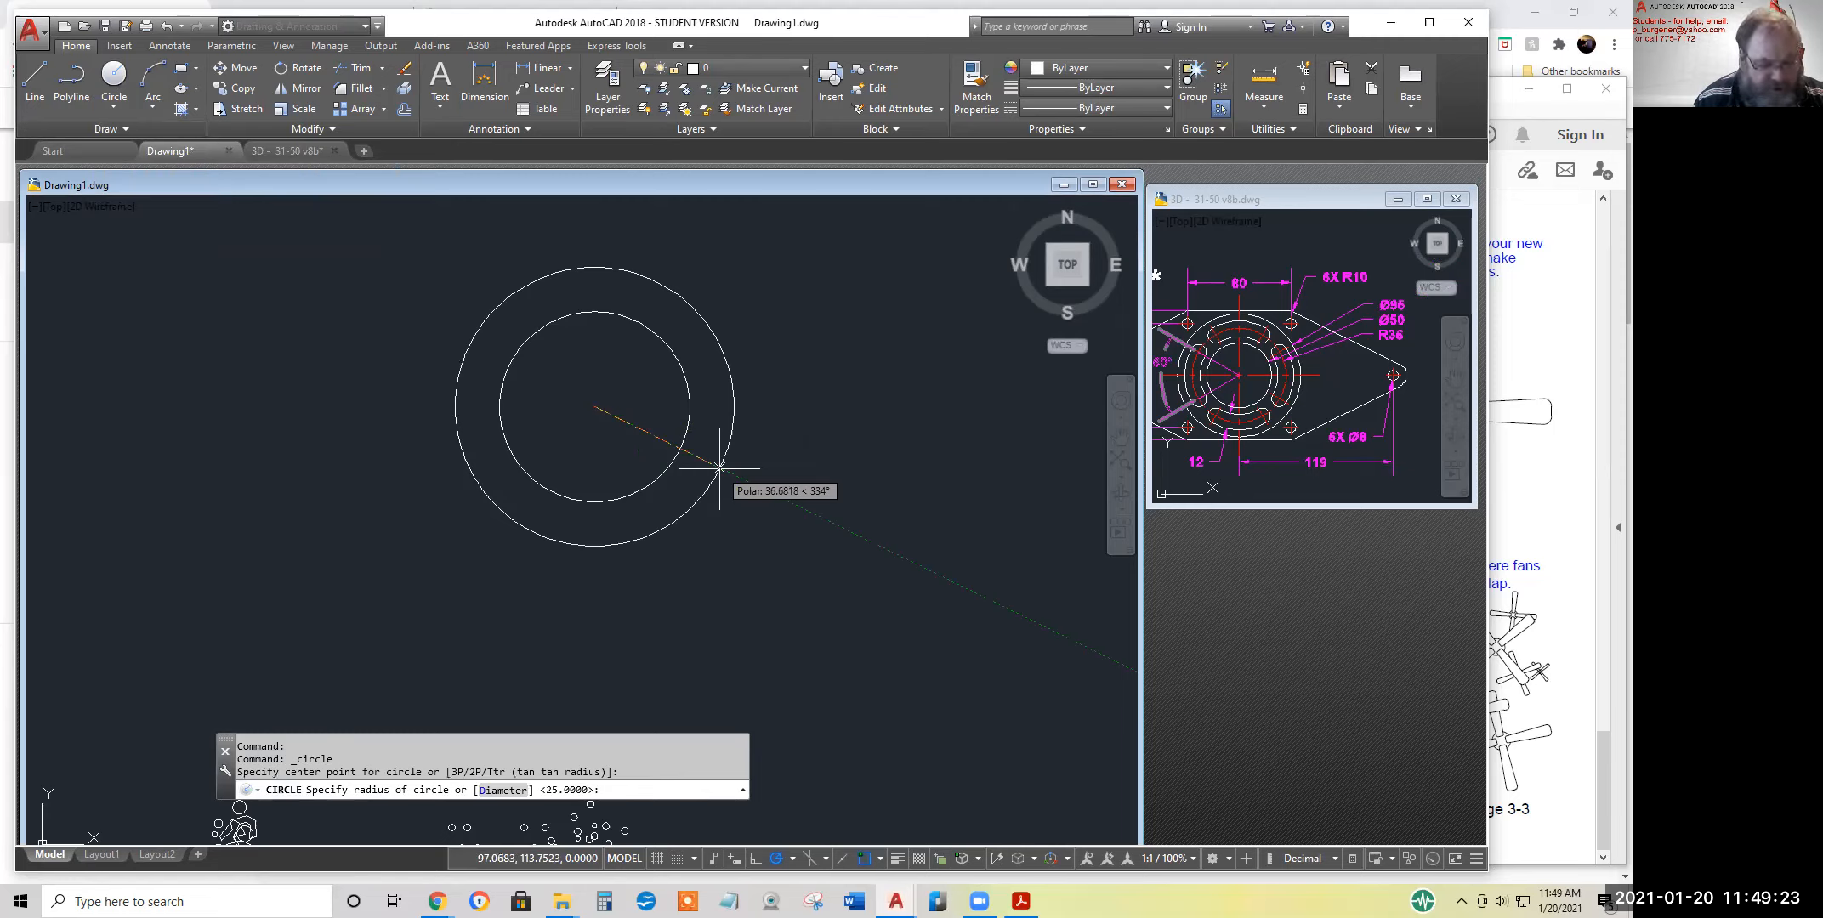
type("3")
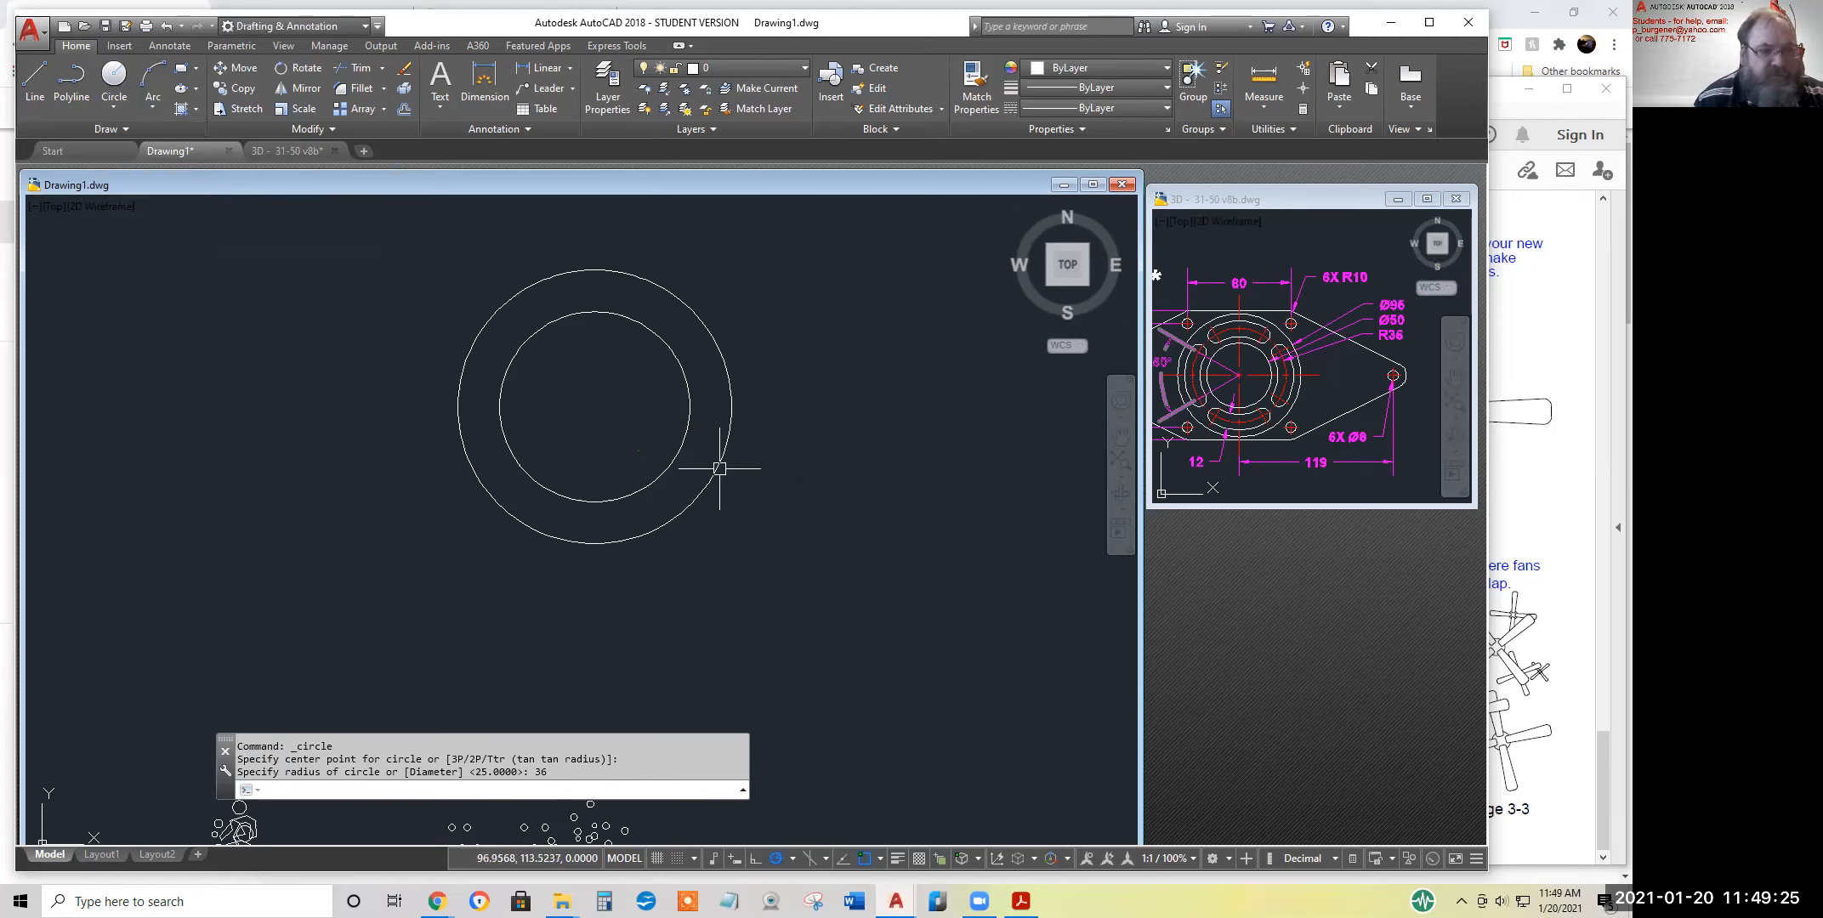
type("6")
key("Return")
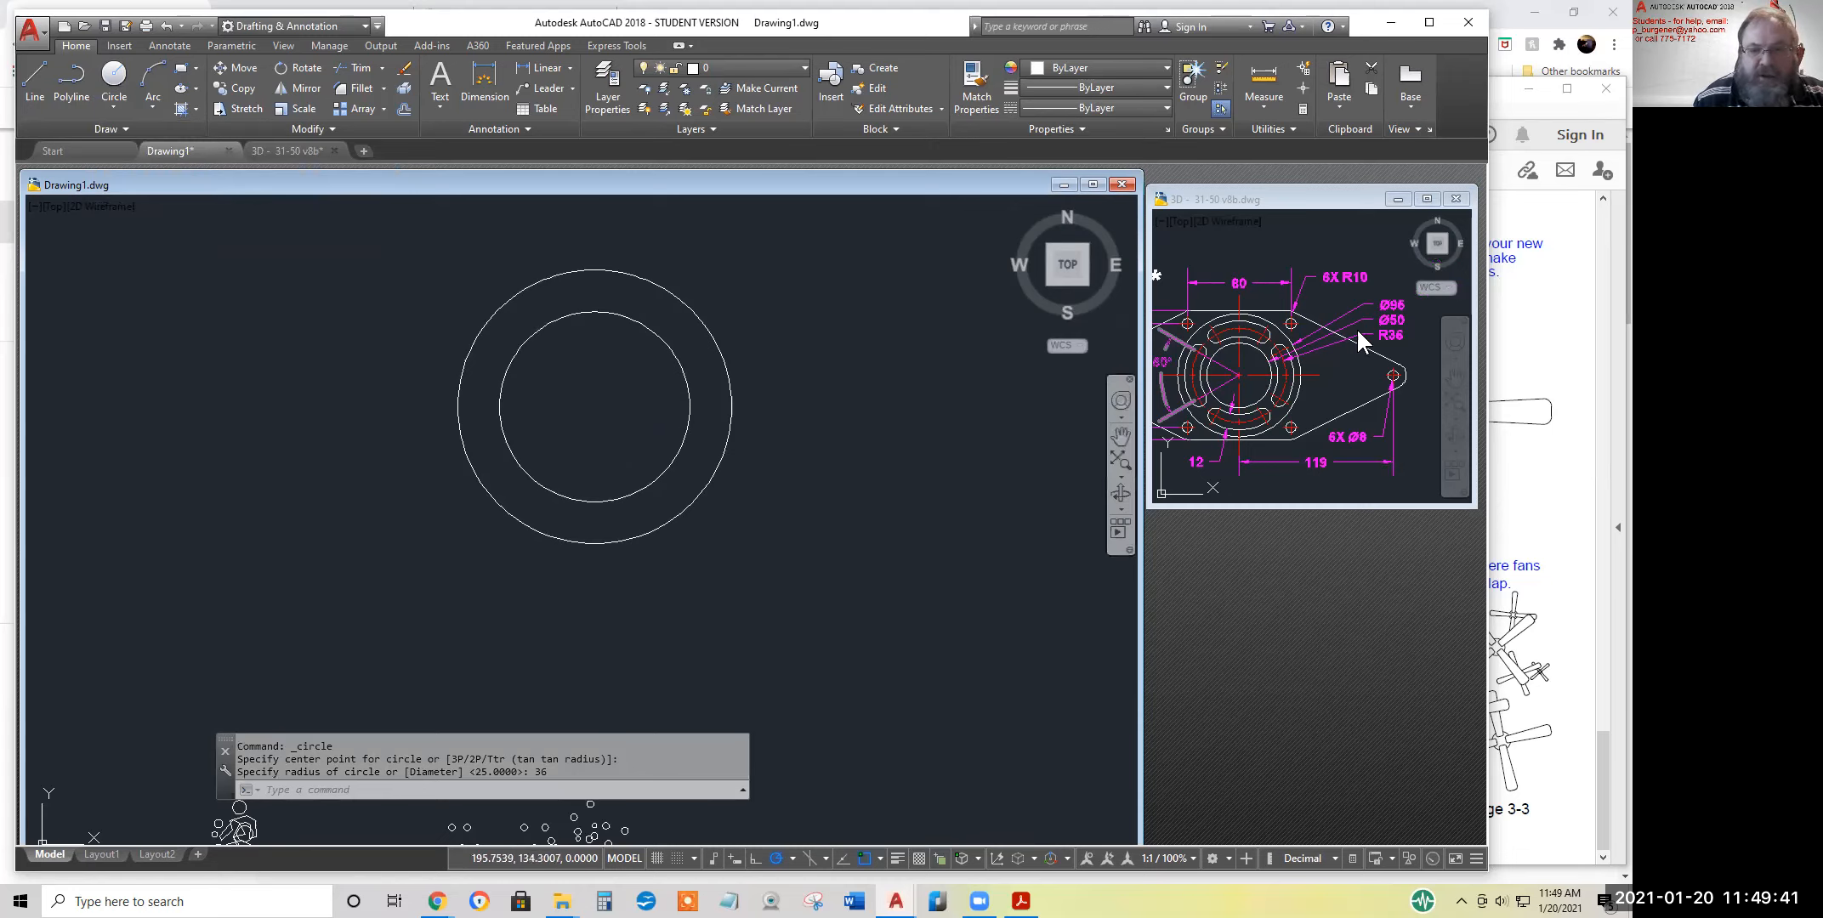
Draw an outer circle with a diameter of 96 on the same centre as the other two circles
left_click(117, 100)
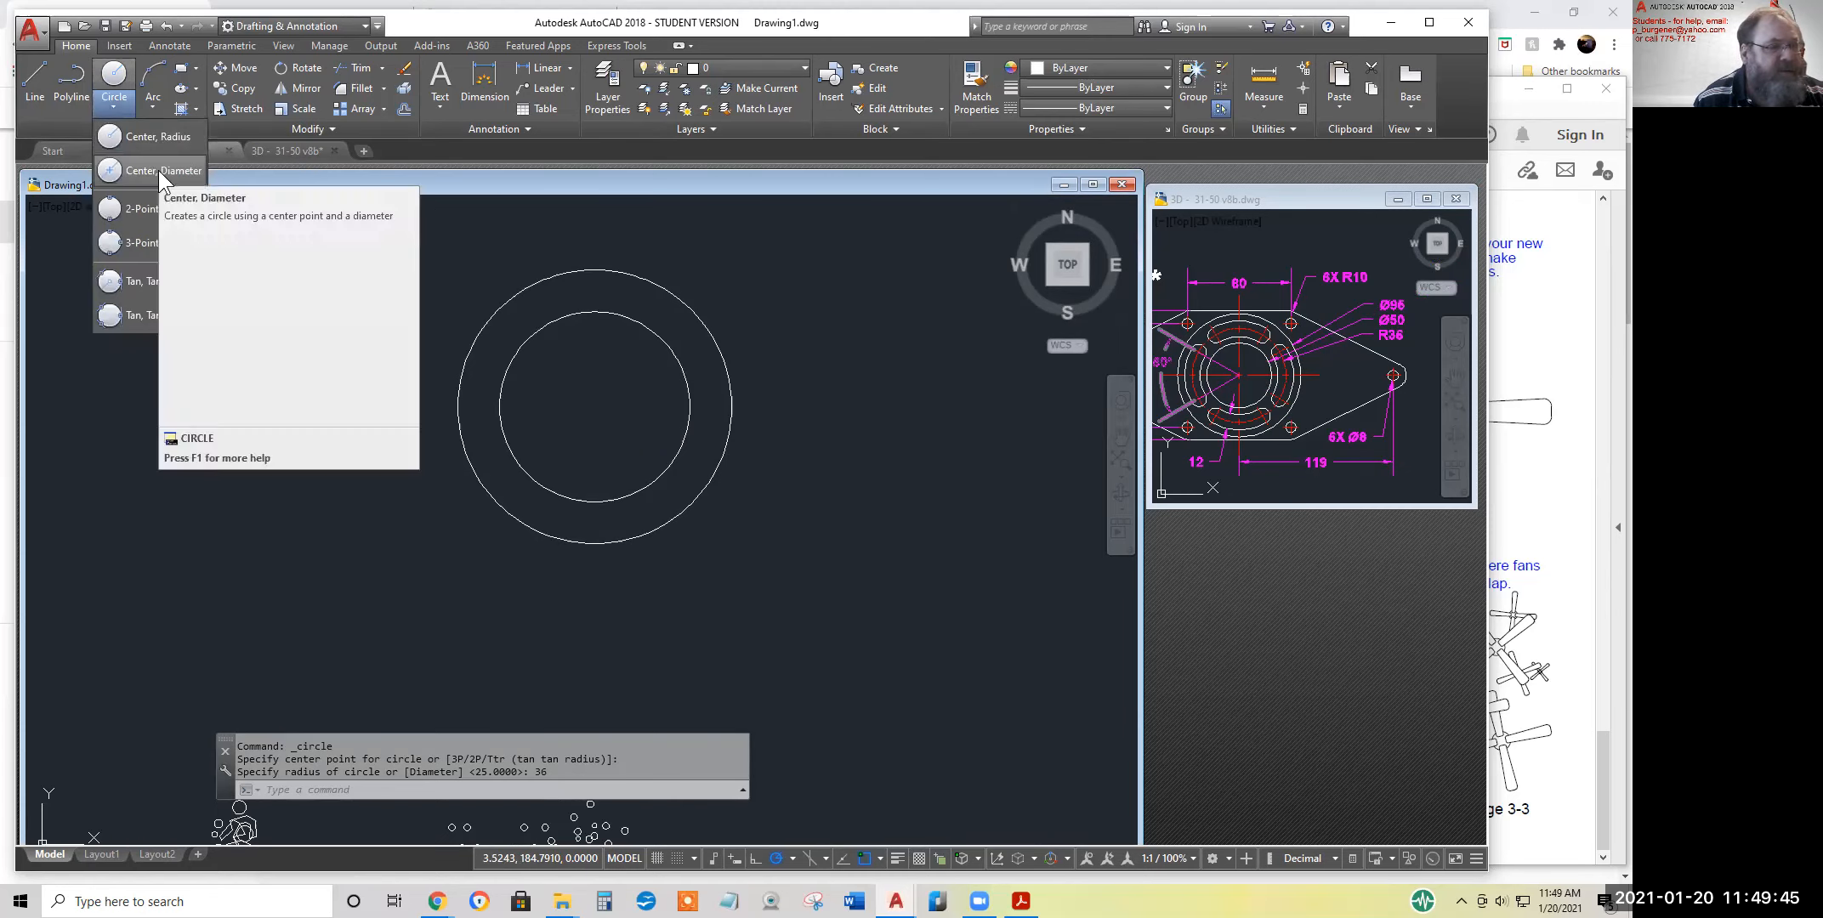
left_click(157, 180)
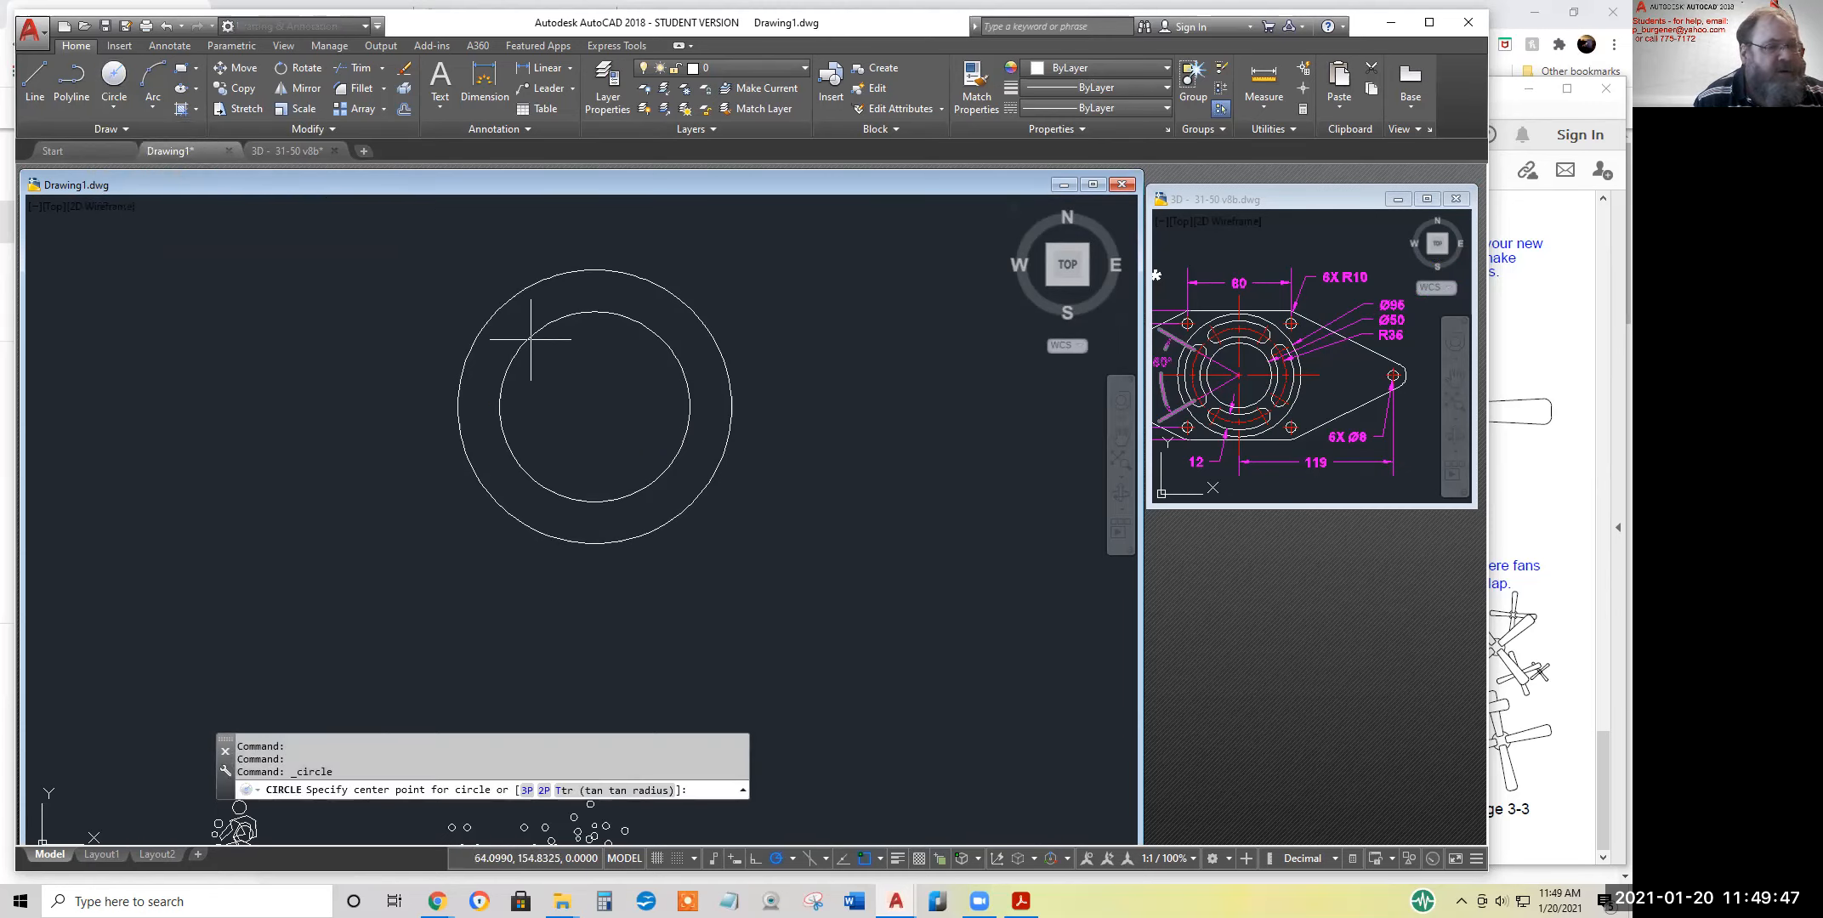
left_click(594, 406)
type("96")
key("Return")
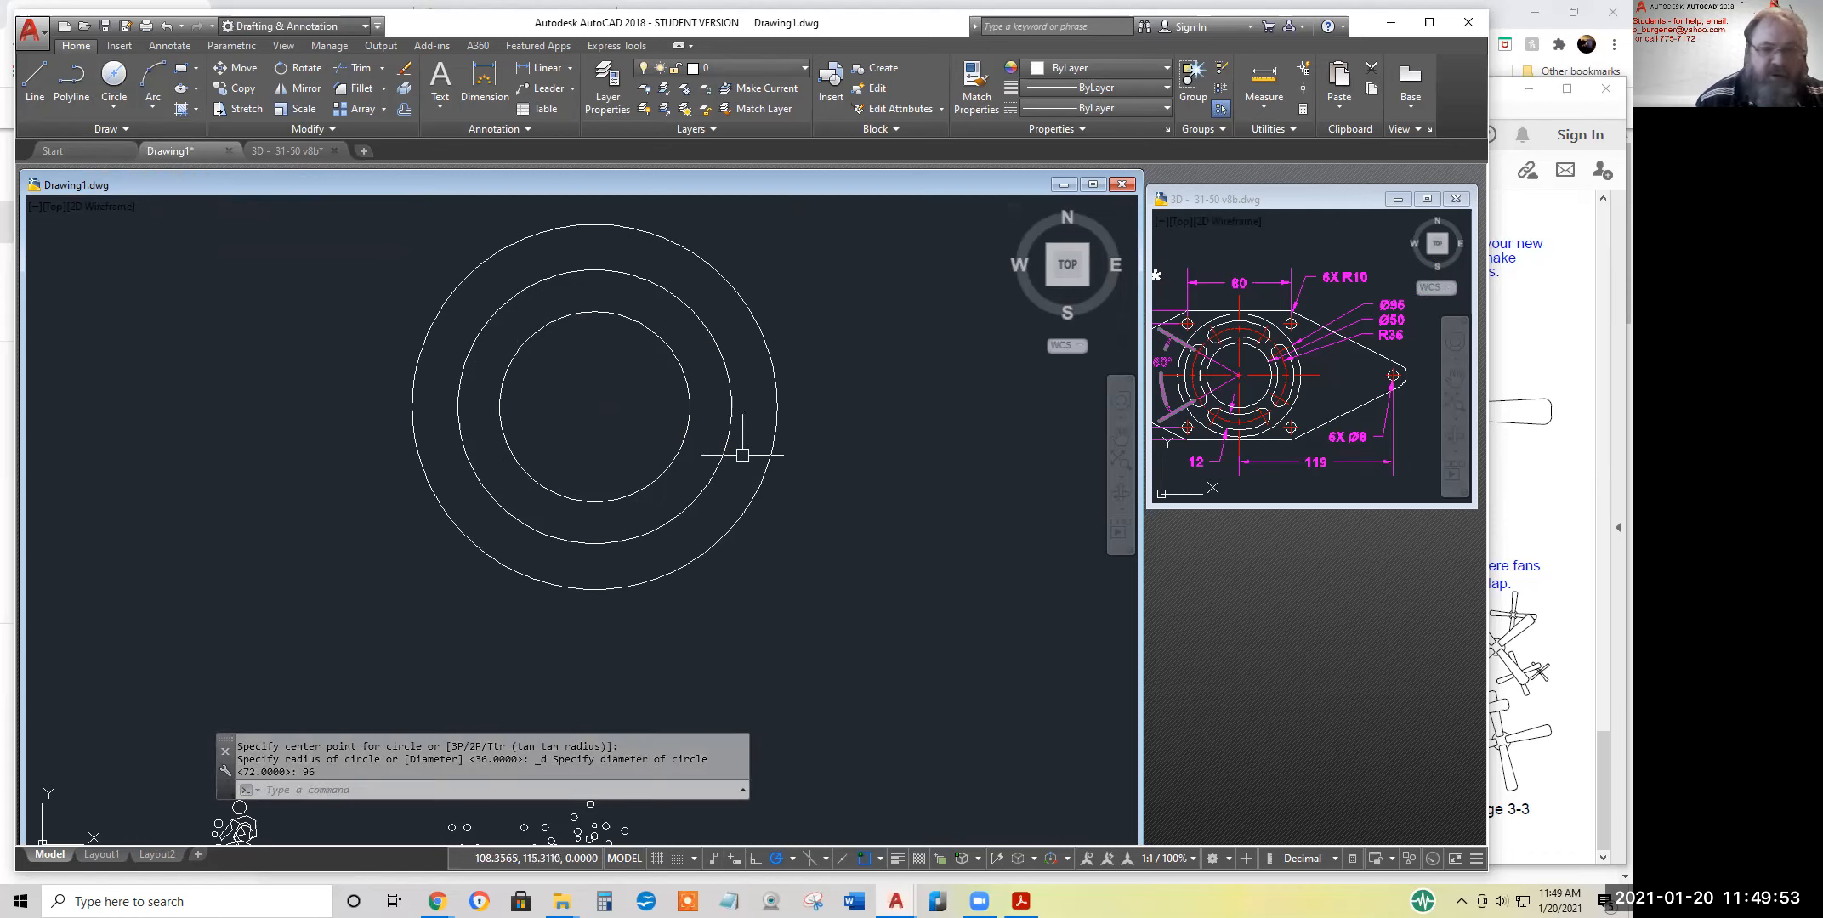
Bring the reference drawing's 60° slot angle into view and set the polar tracking increment to 30 degrees
left_click(1220, 390)
middle_click_drag(1260, 393, 1347, 413)
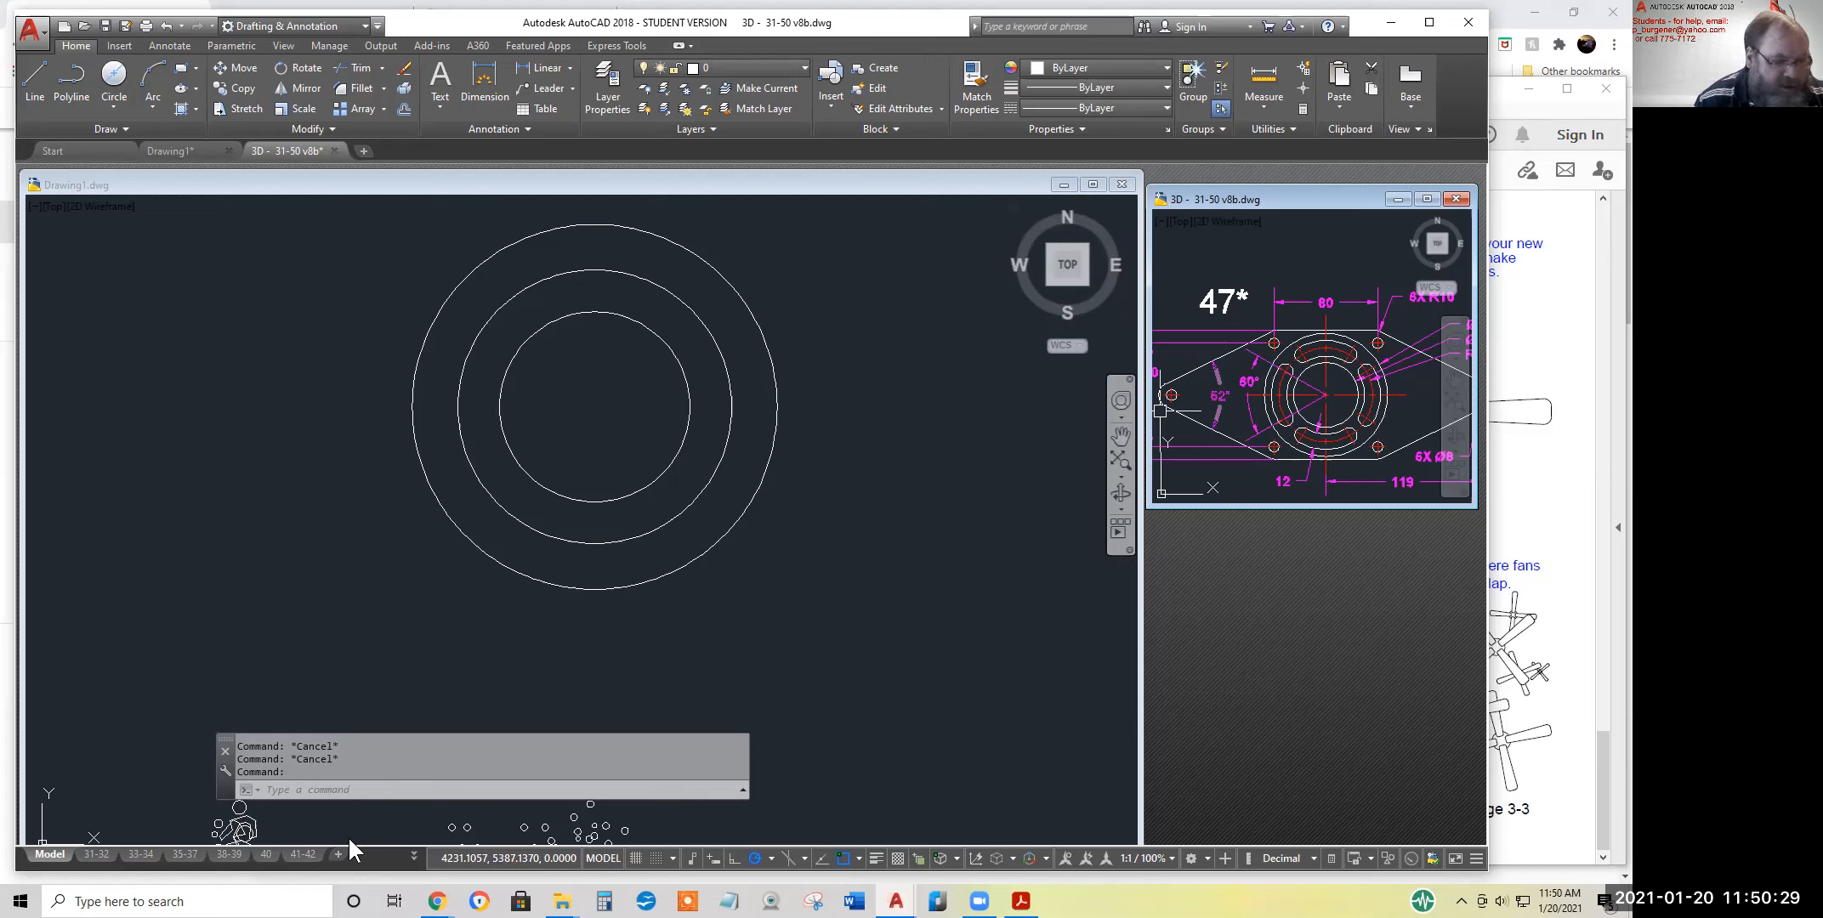
left_click(771, 859)
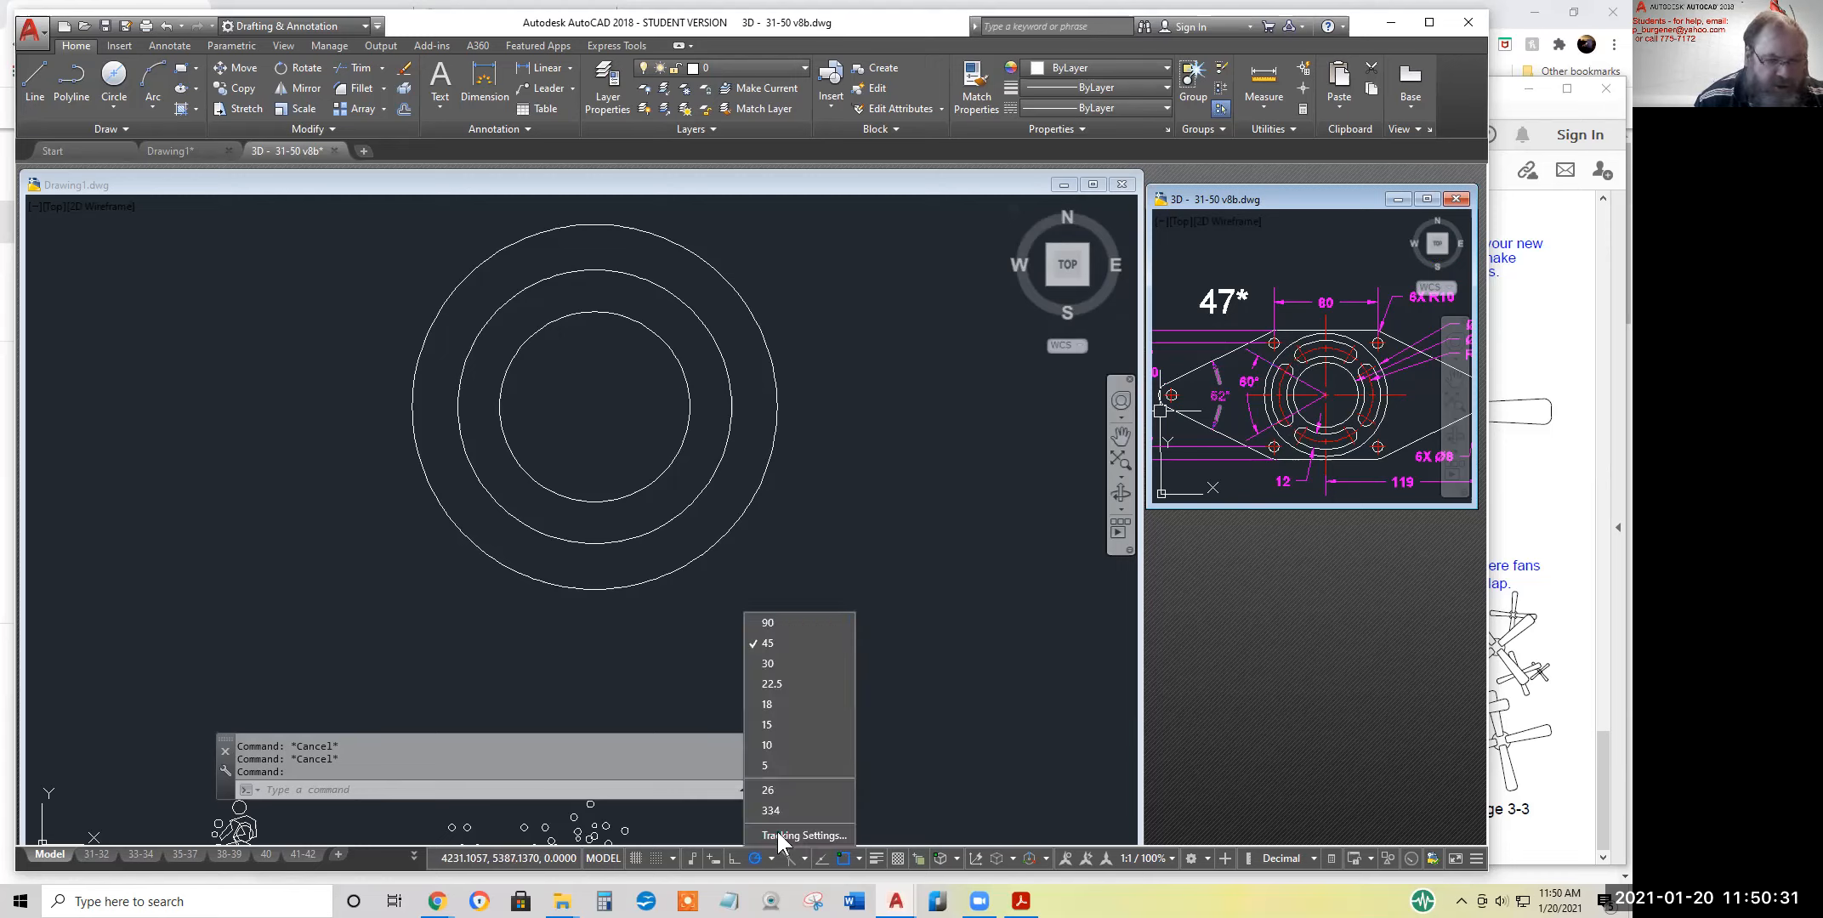
left_click(766, 664)
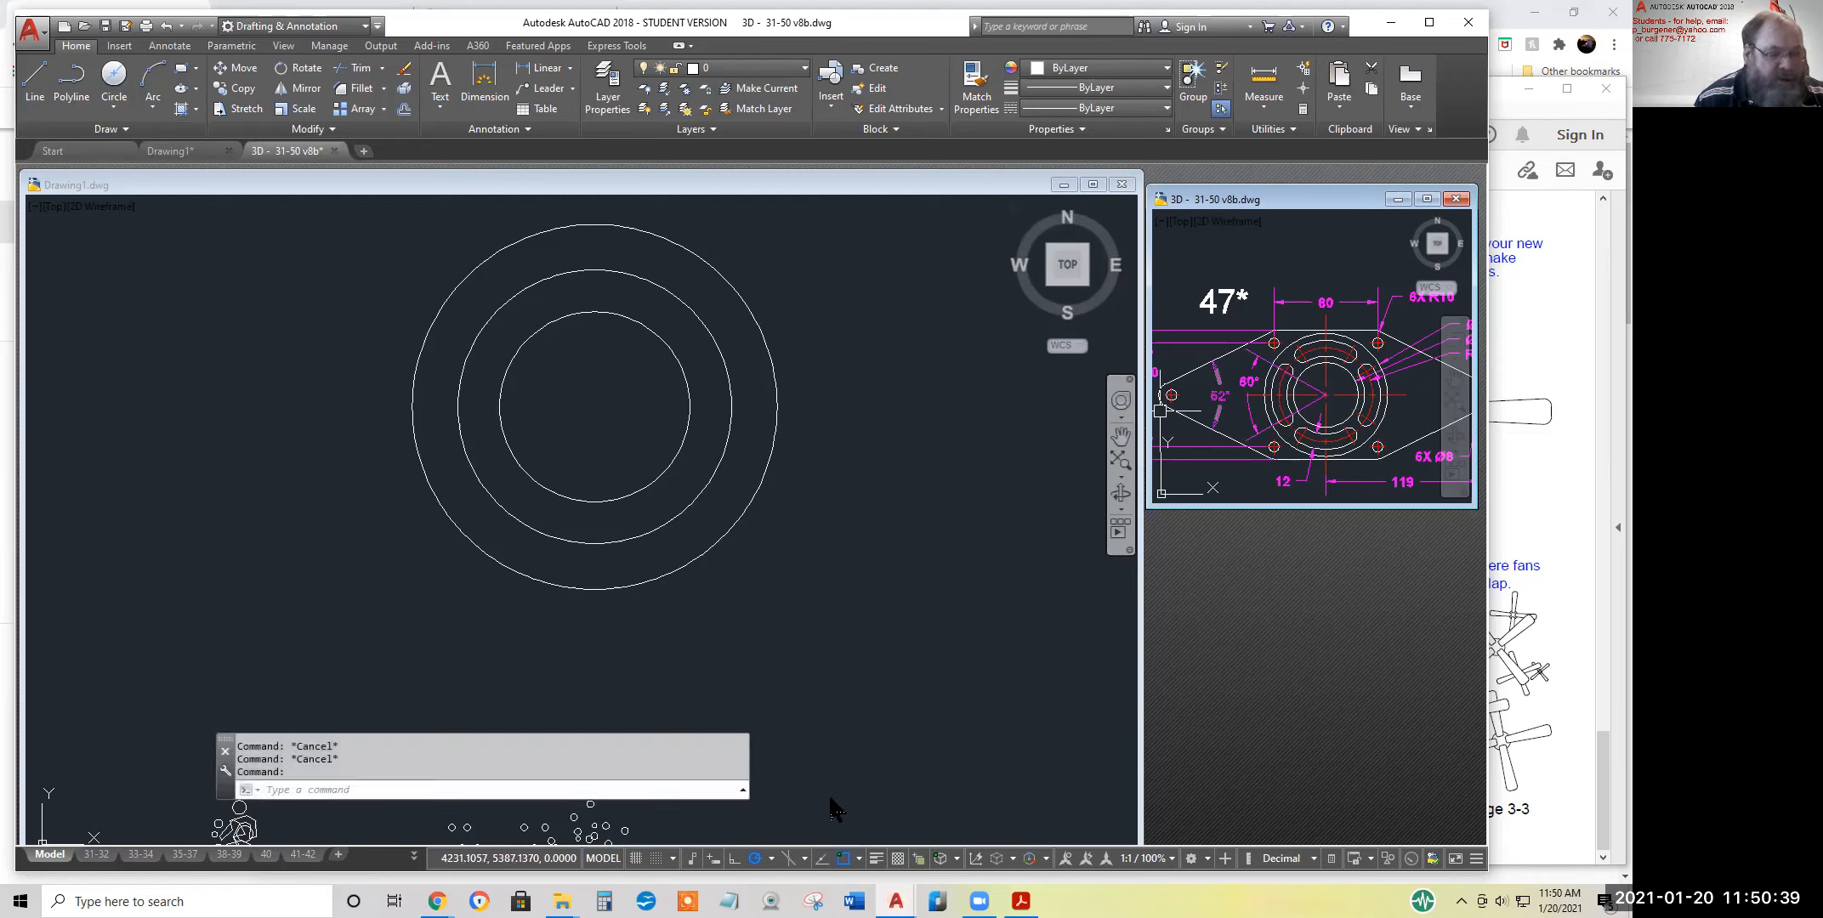
left_click(32, 85)
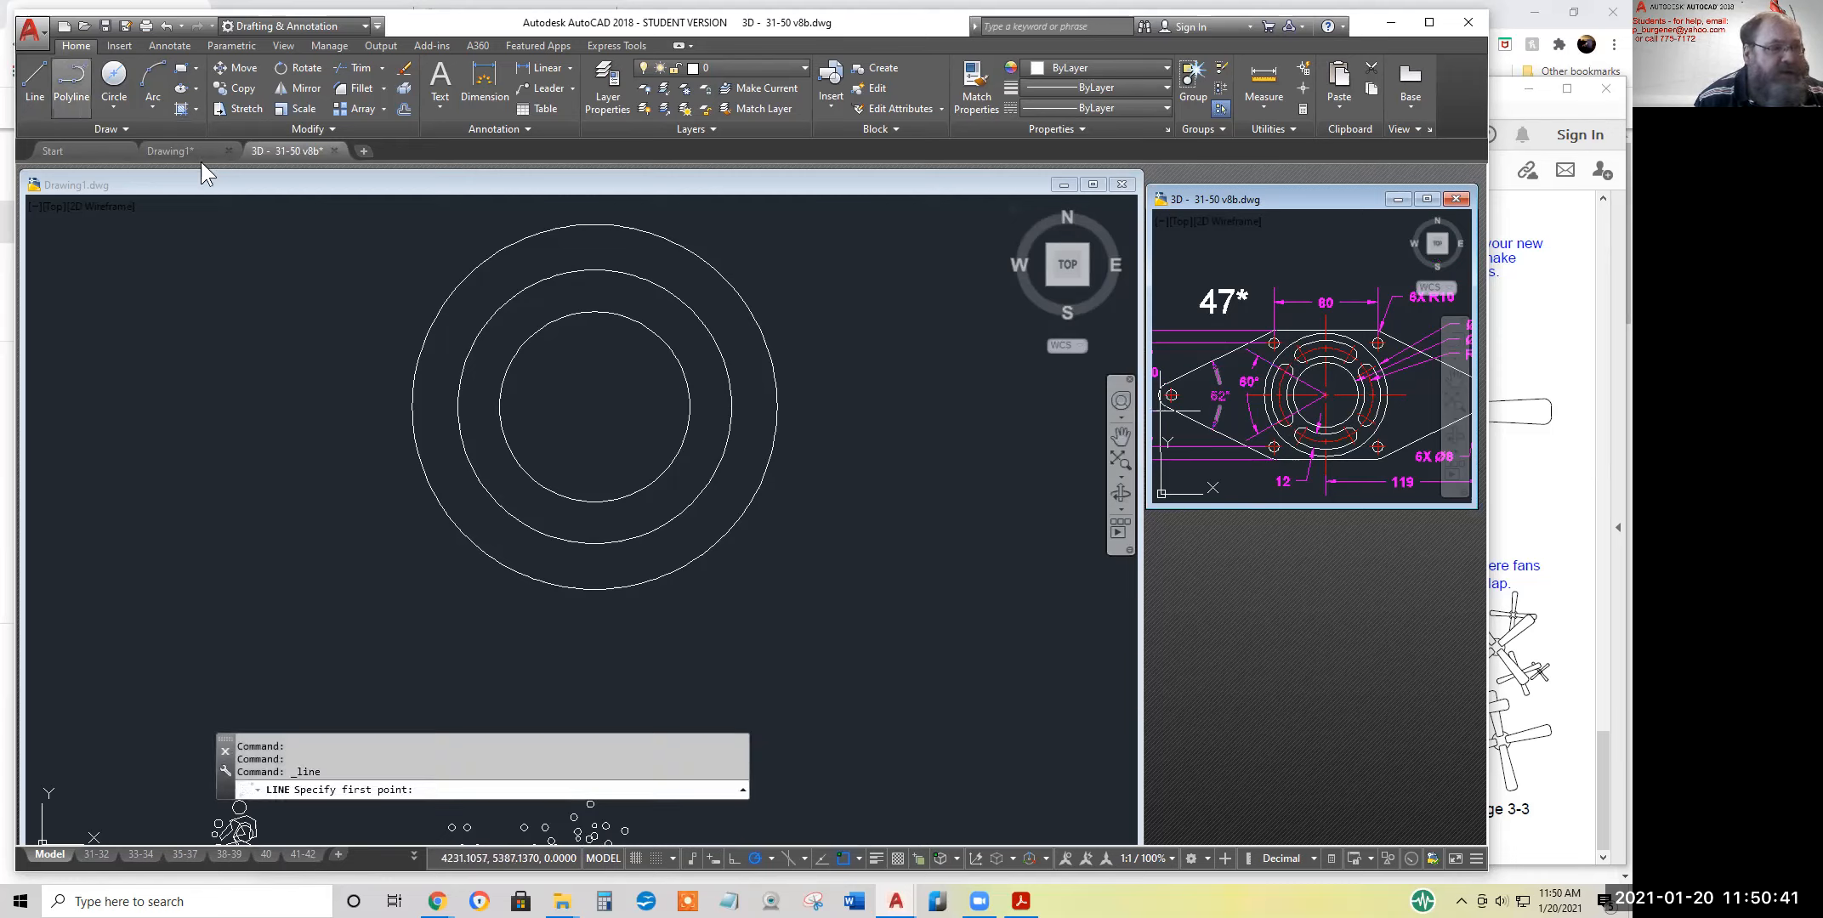
left_click(50, 74)
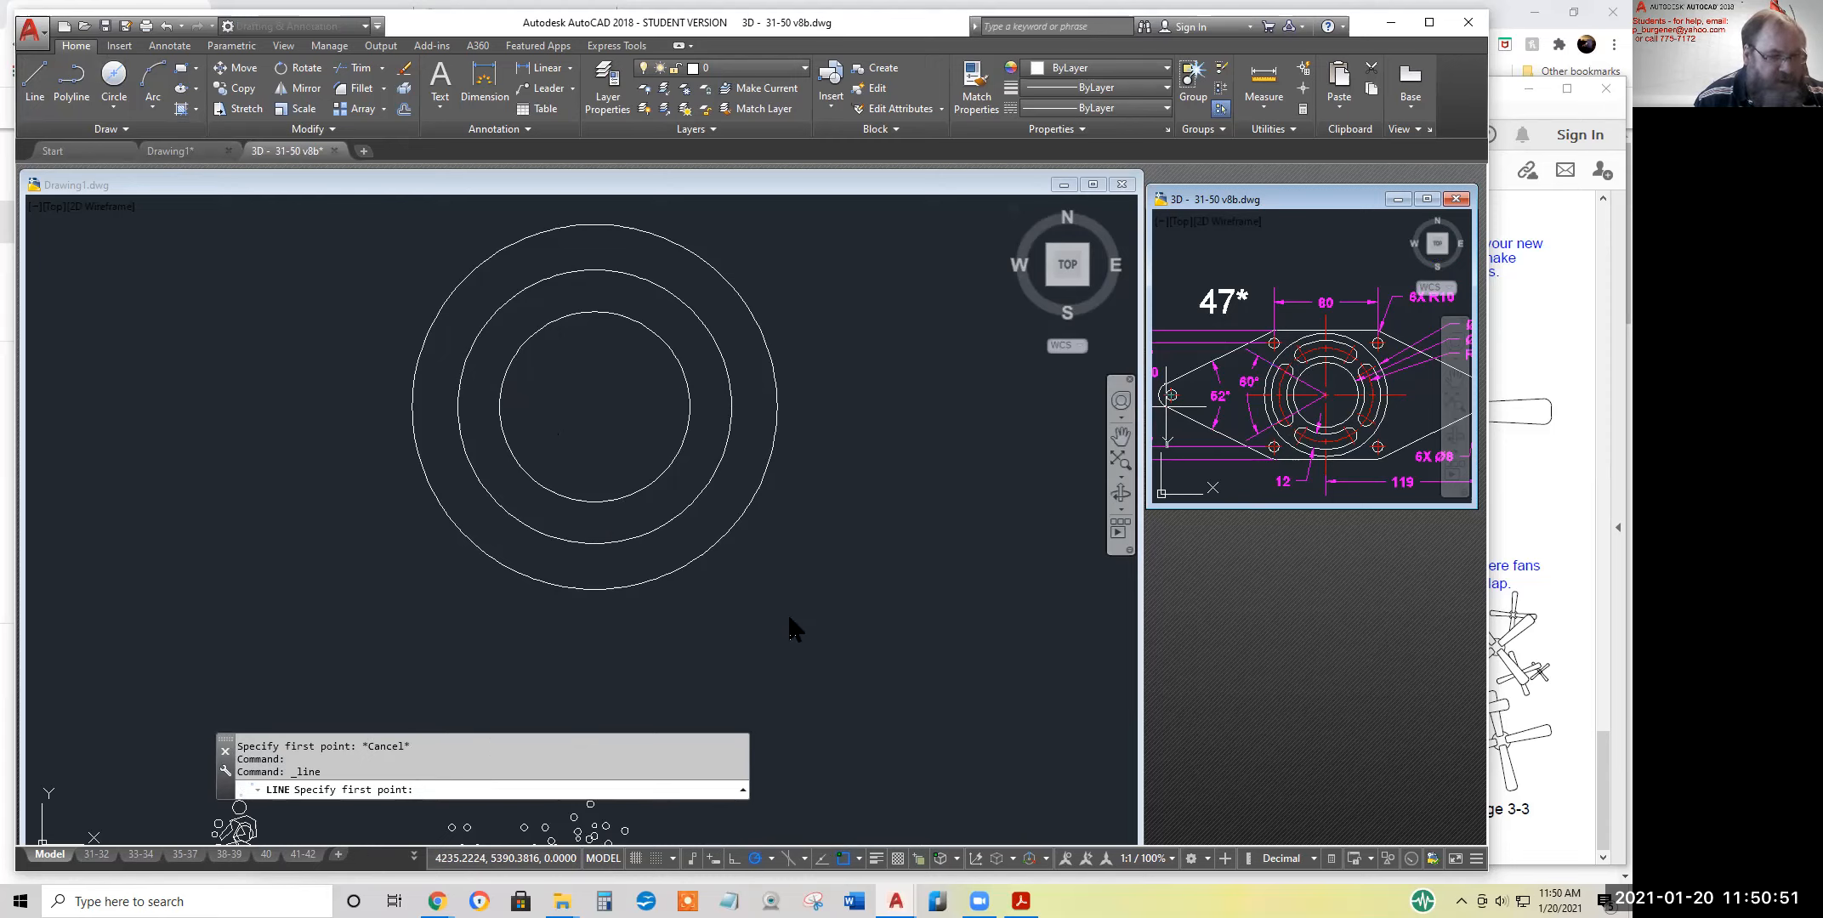
left_click(790, 629)
key("Escape")
key("Escape")
key("Escape")
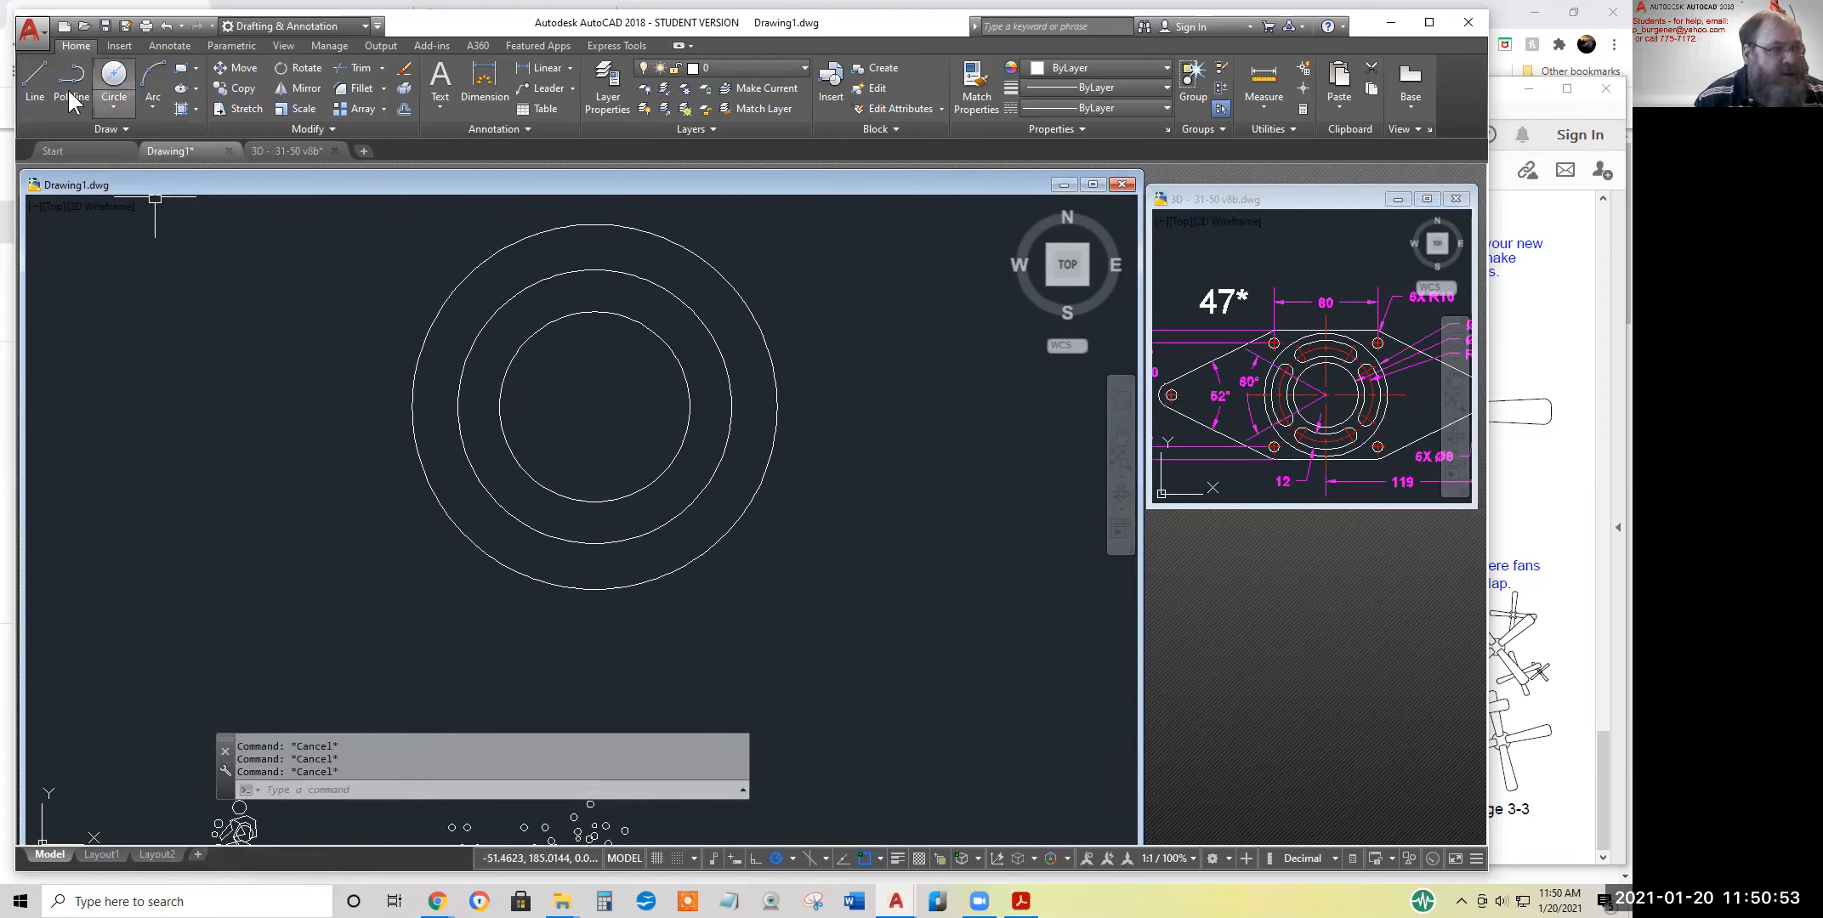
Draw two lines from the circles' common centre to beyond the outer circle, one at 210° and one at 150°
left_click(34, 75)
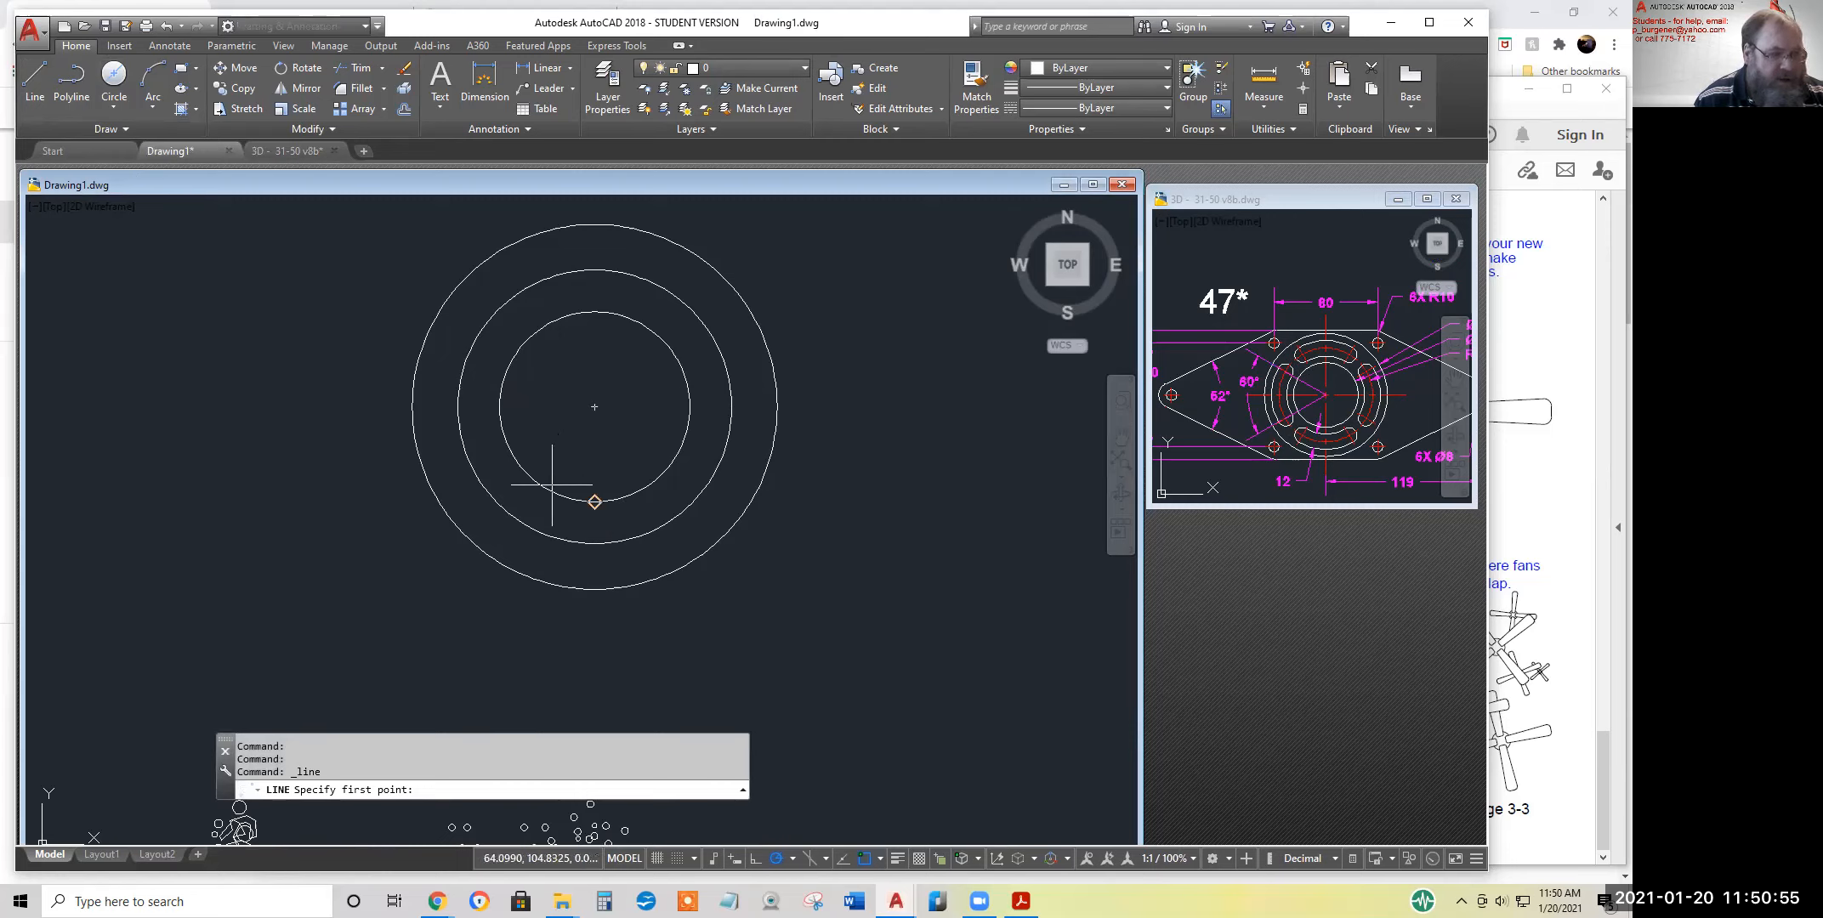
left_click(594, 407)
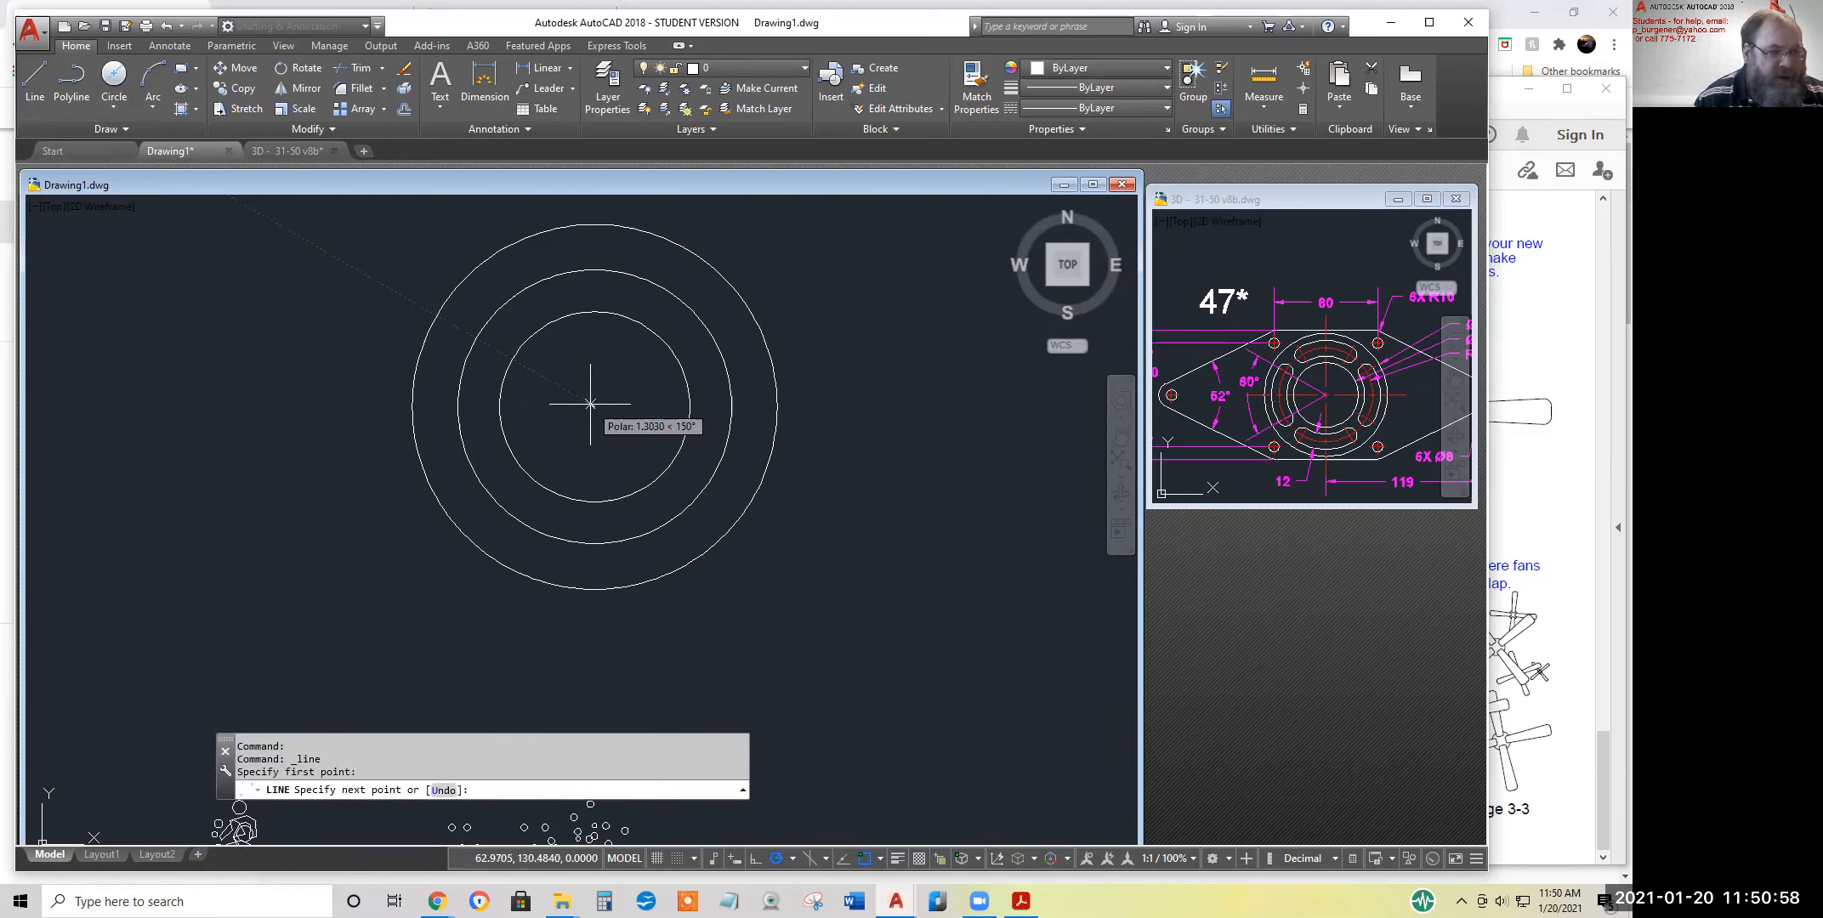
left_click(370, 536)
key("Return")
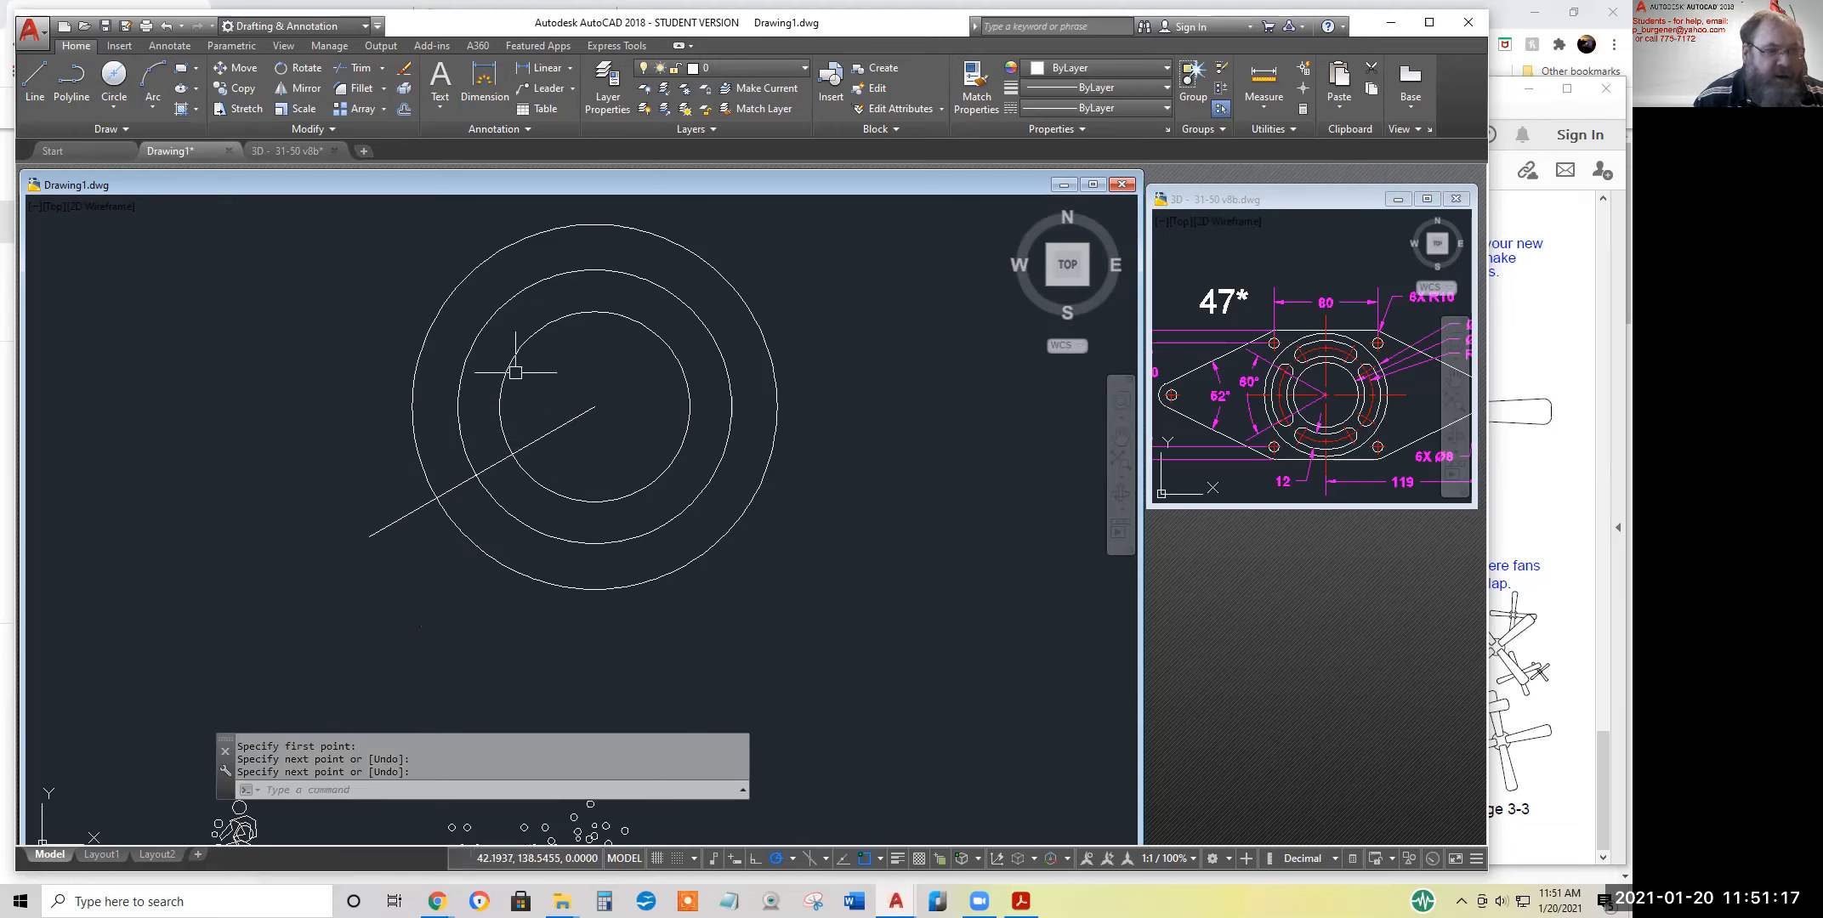
left_click(38, 74)
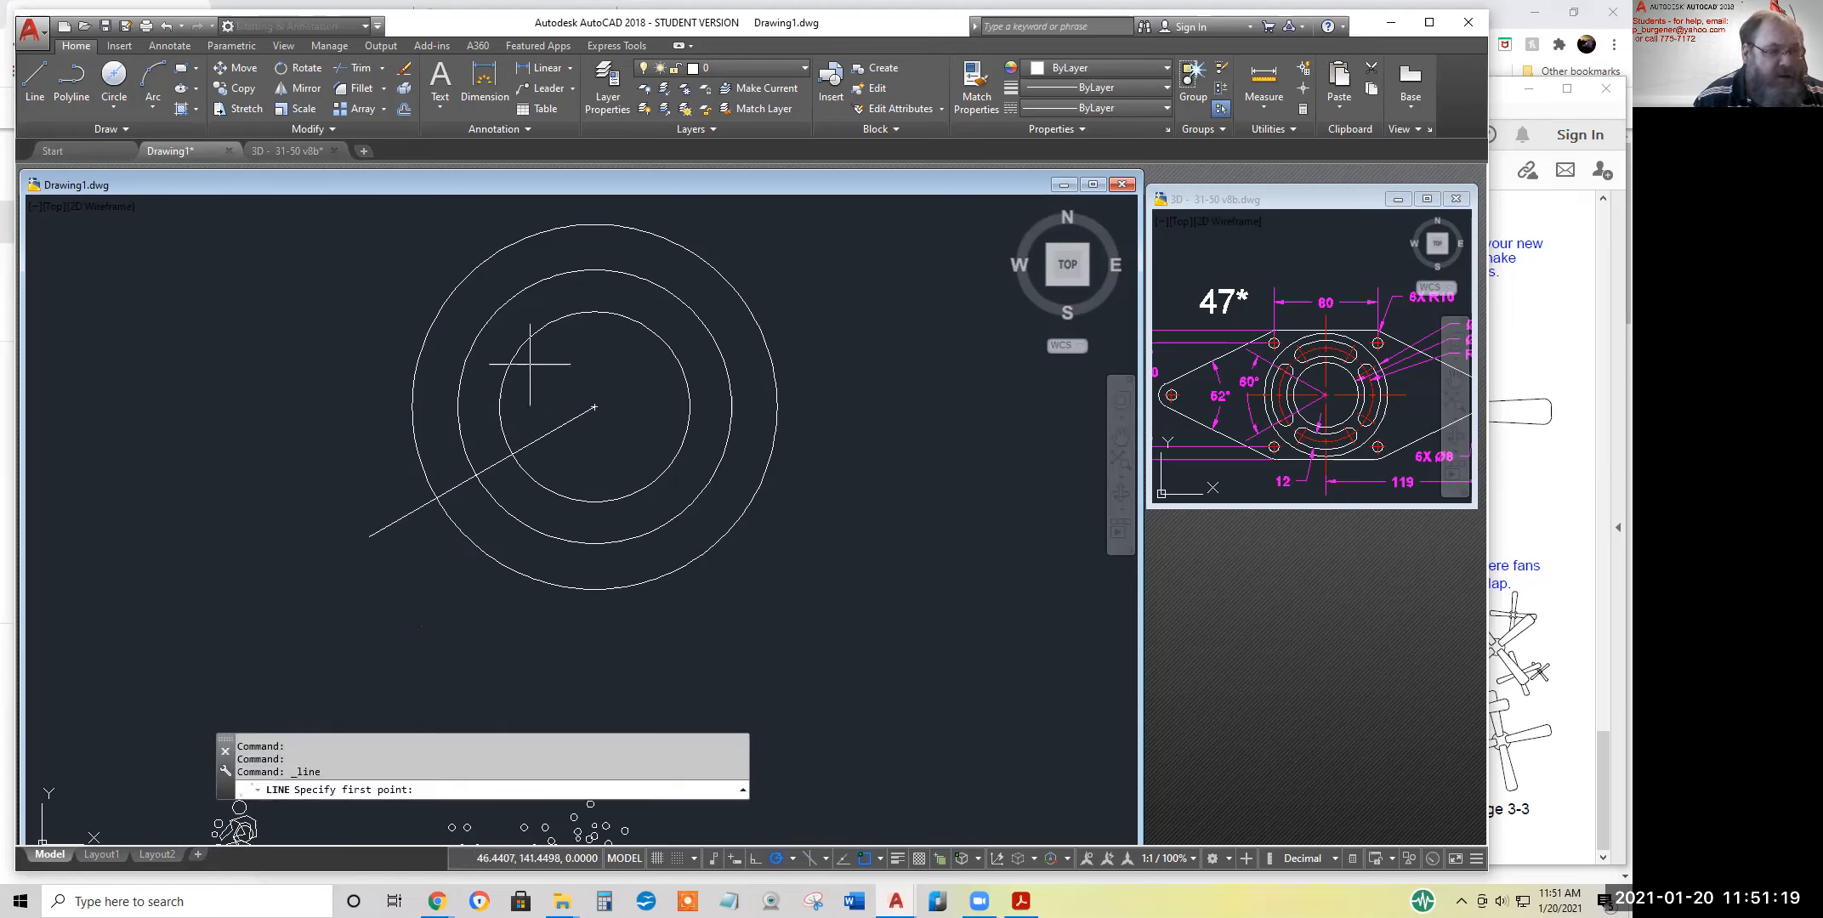
left_click(594, 408)
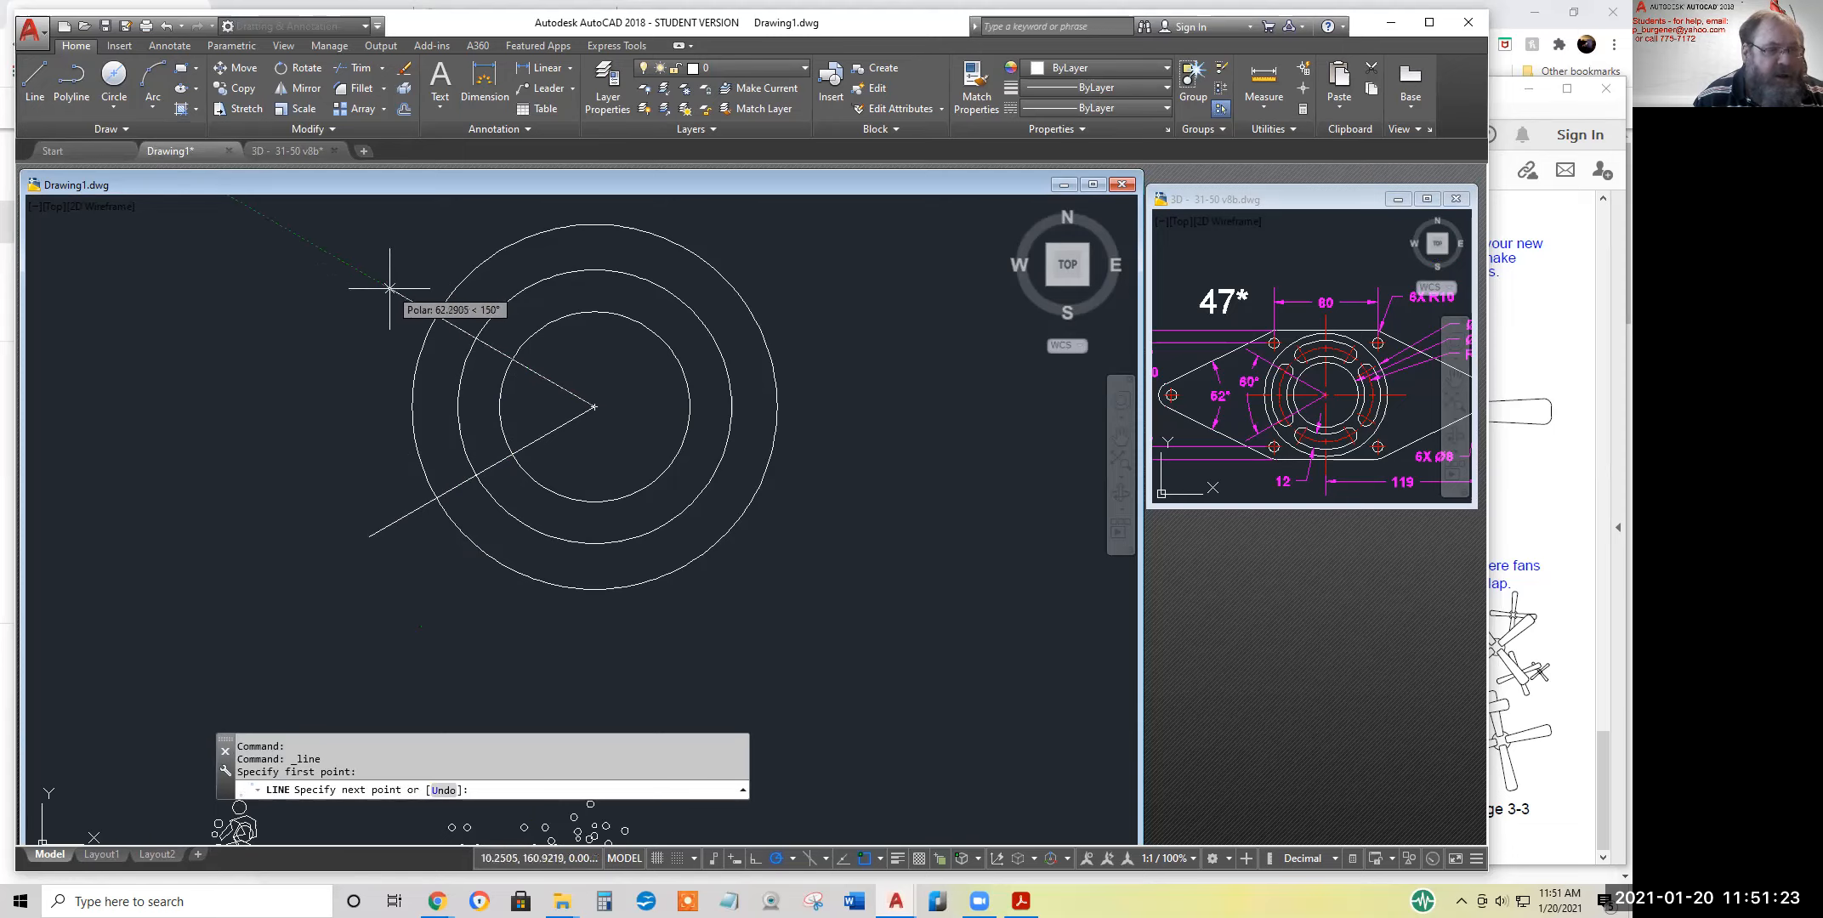
left_click(304, 242)
key("Return")
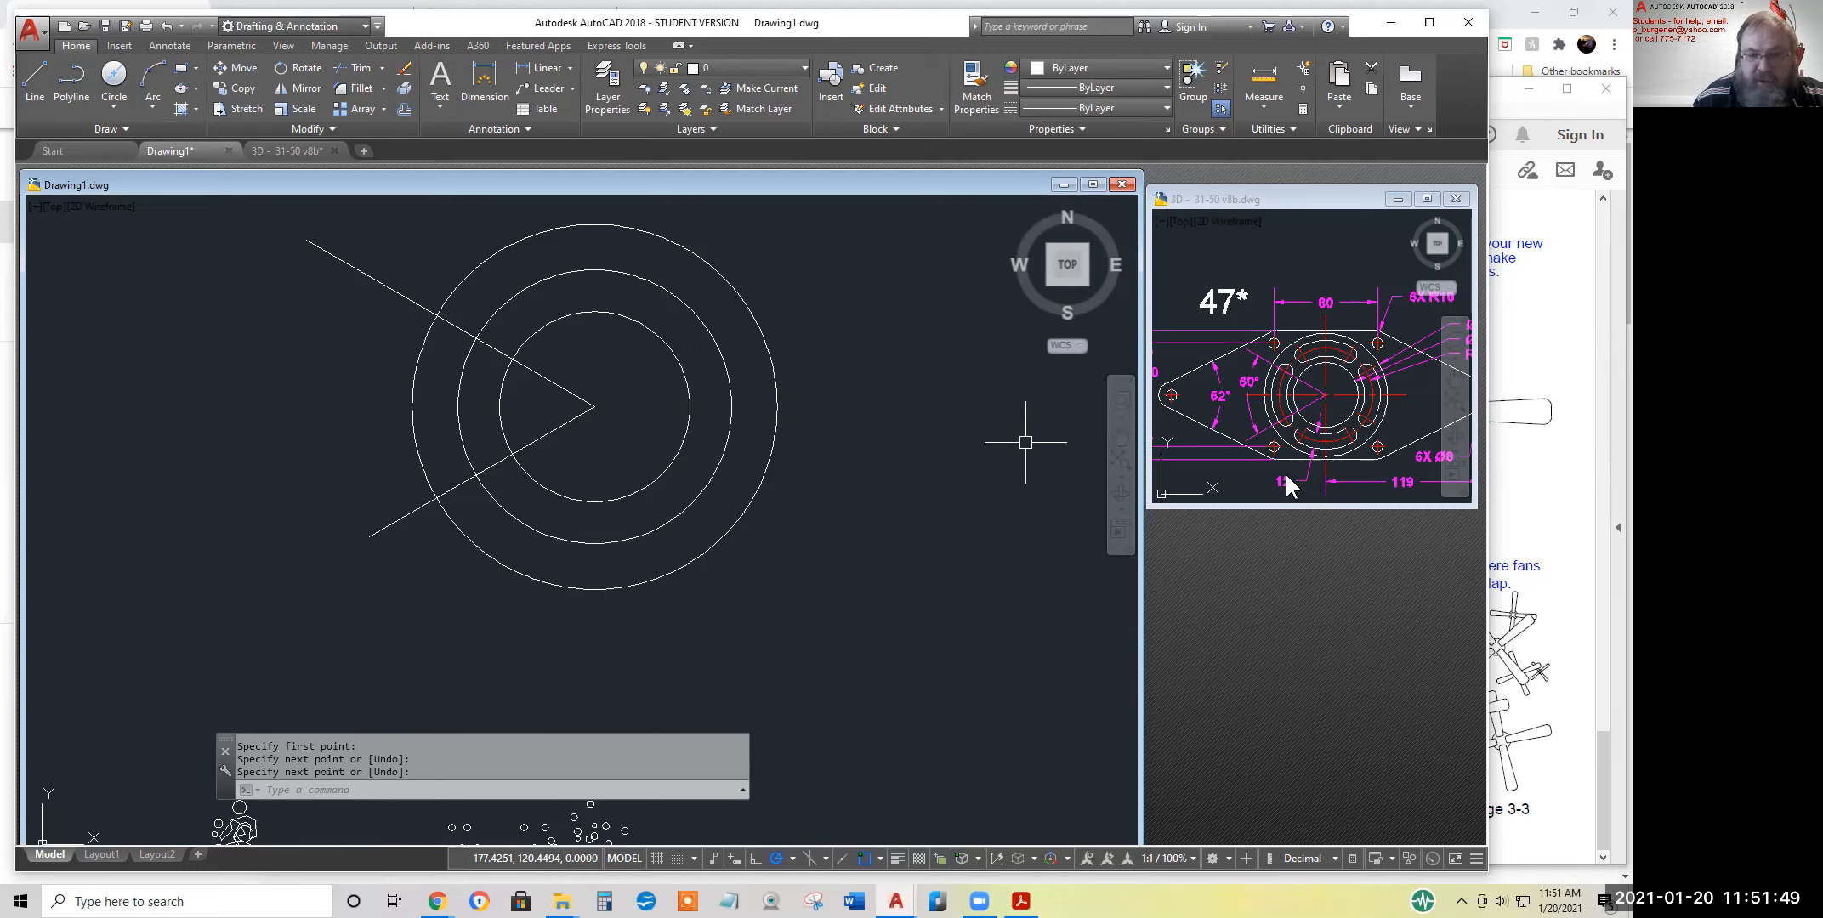
Draw a circle with a diameter of 12 where the 150° line crosses the middle circle
left_click(115, 81)
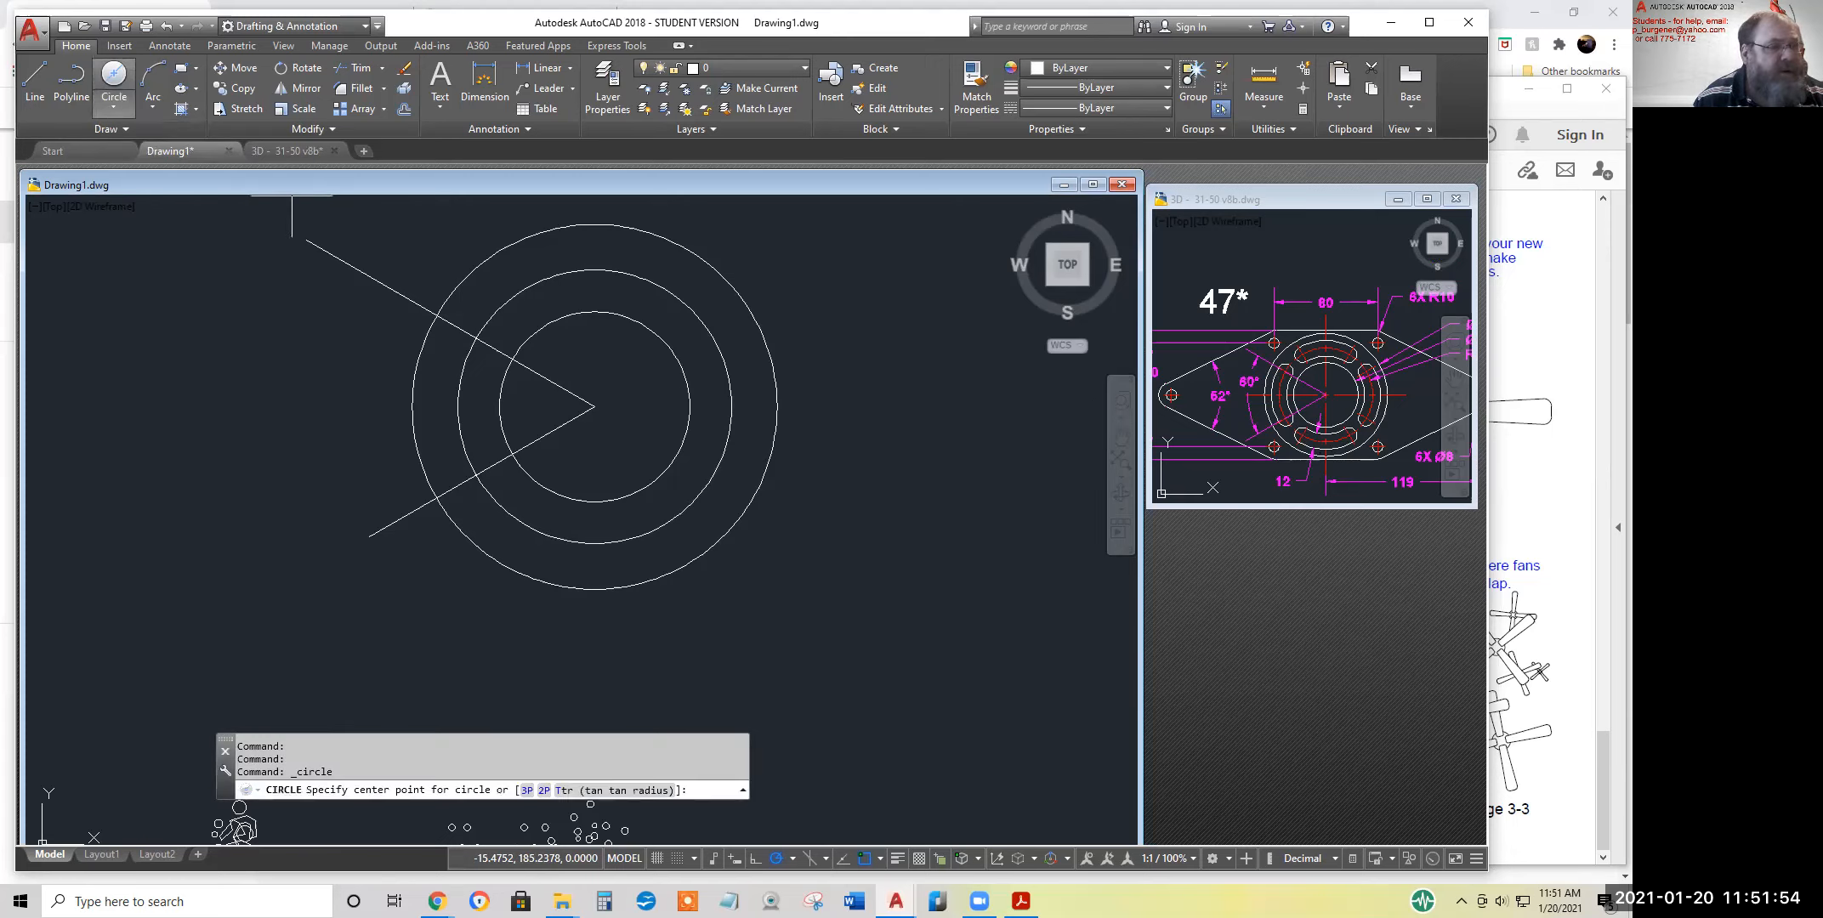
left_click(476, 337)
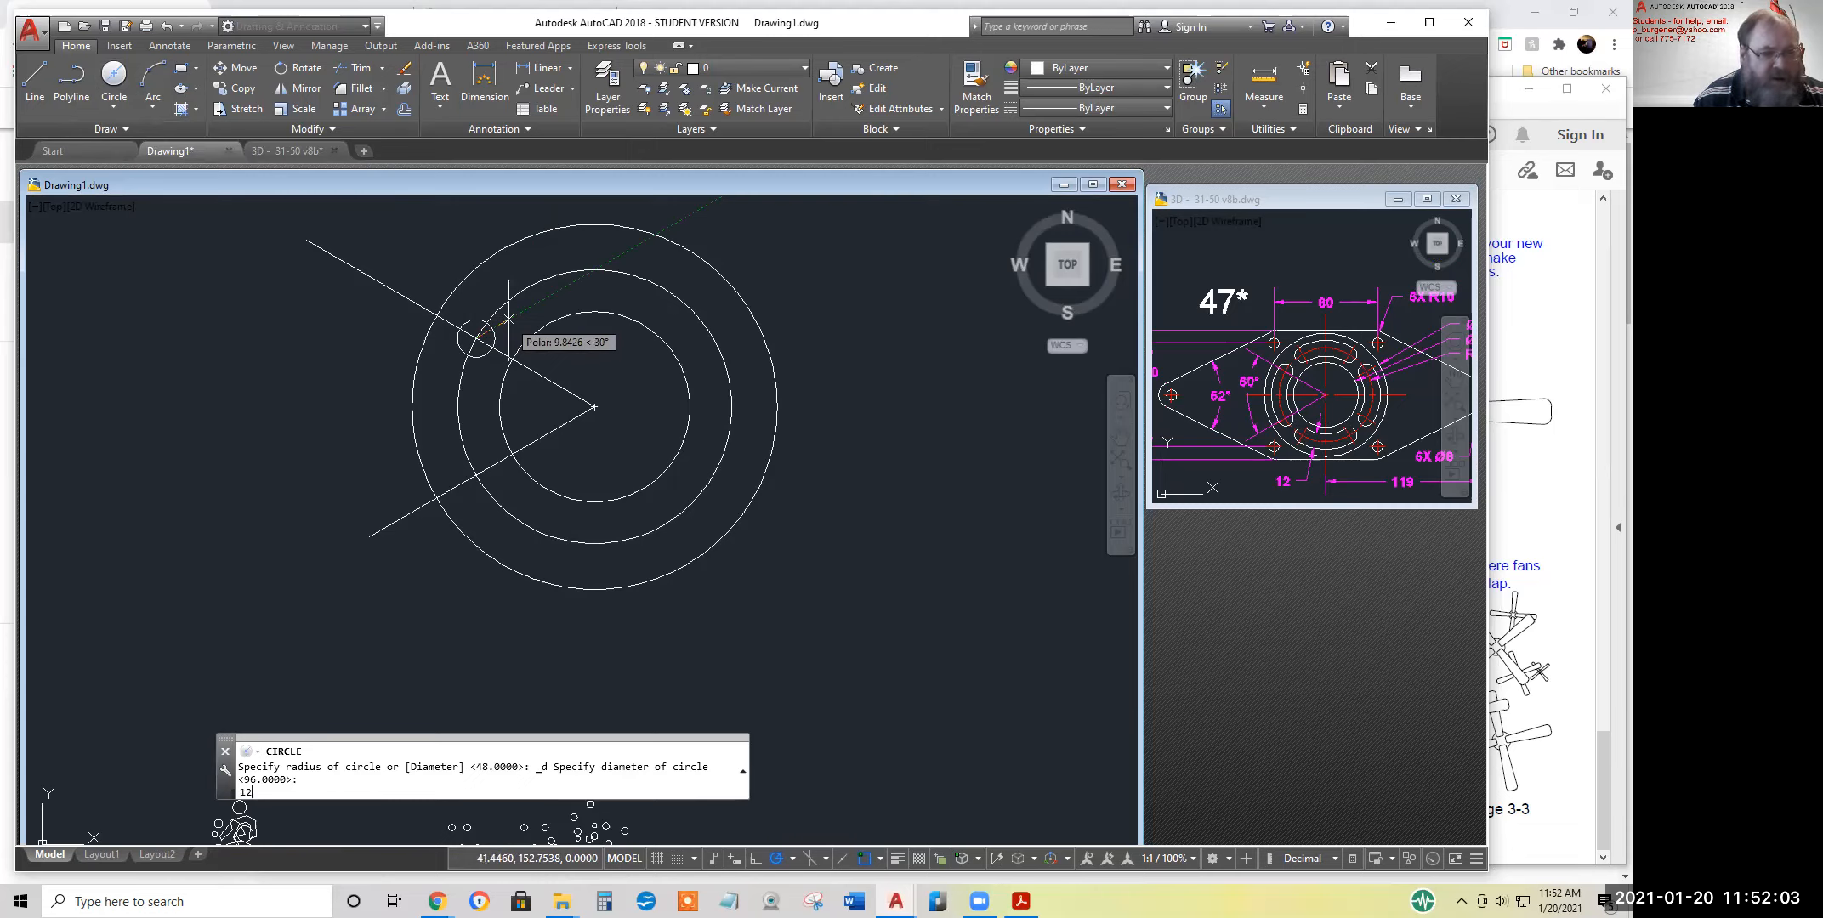
type("12")
key("Return")
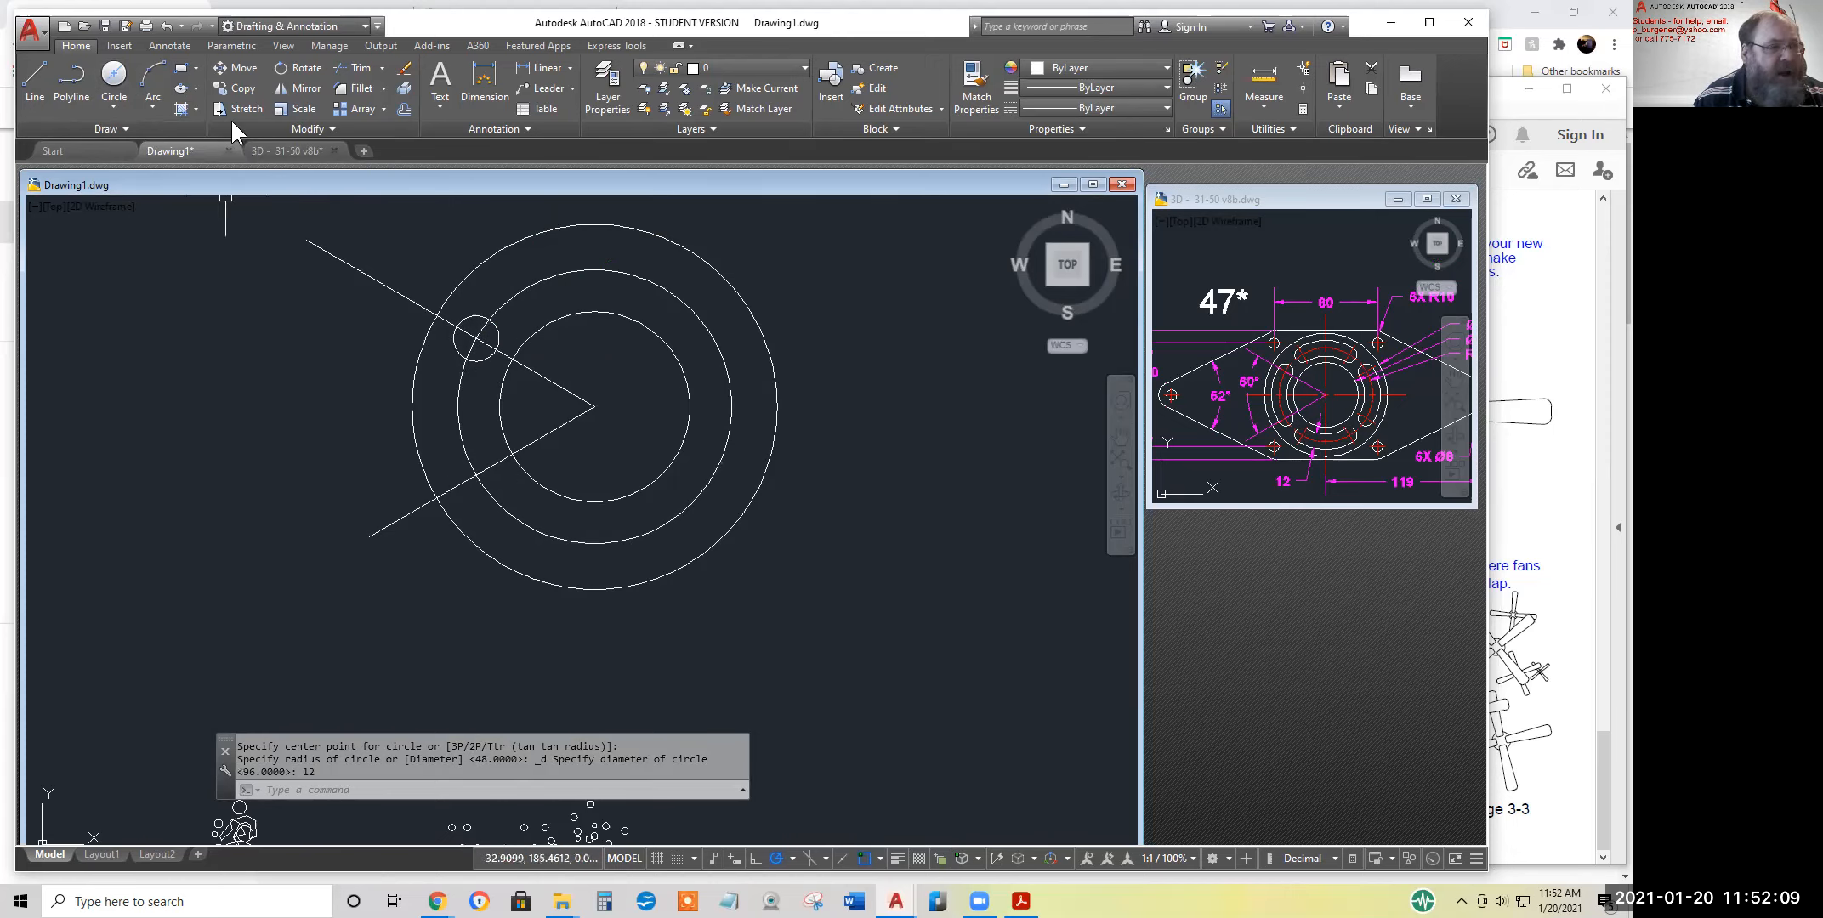
Copy the diameter 12 circle from its centre to the intersection of the 210° line and the middle circle
left_click(234, 88)
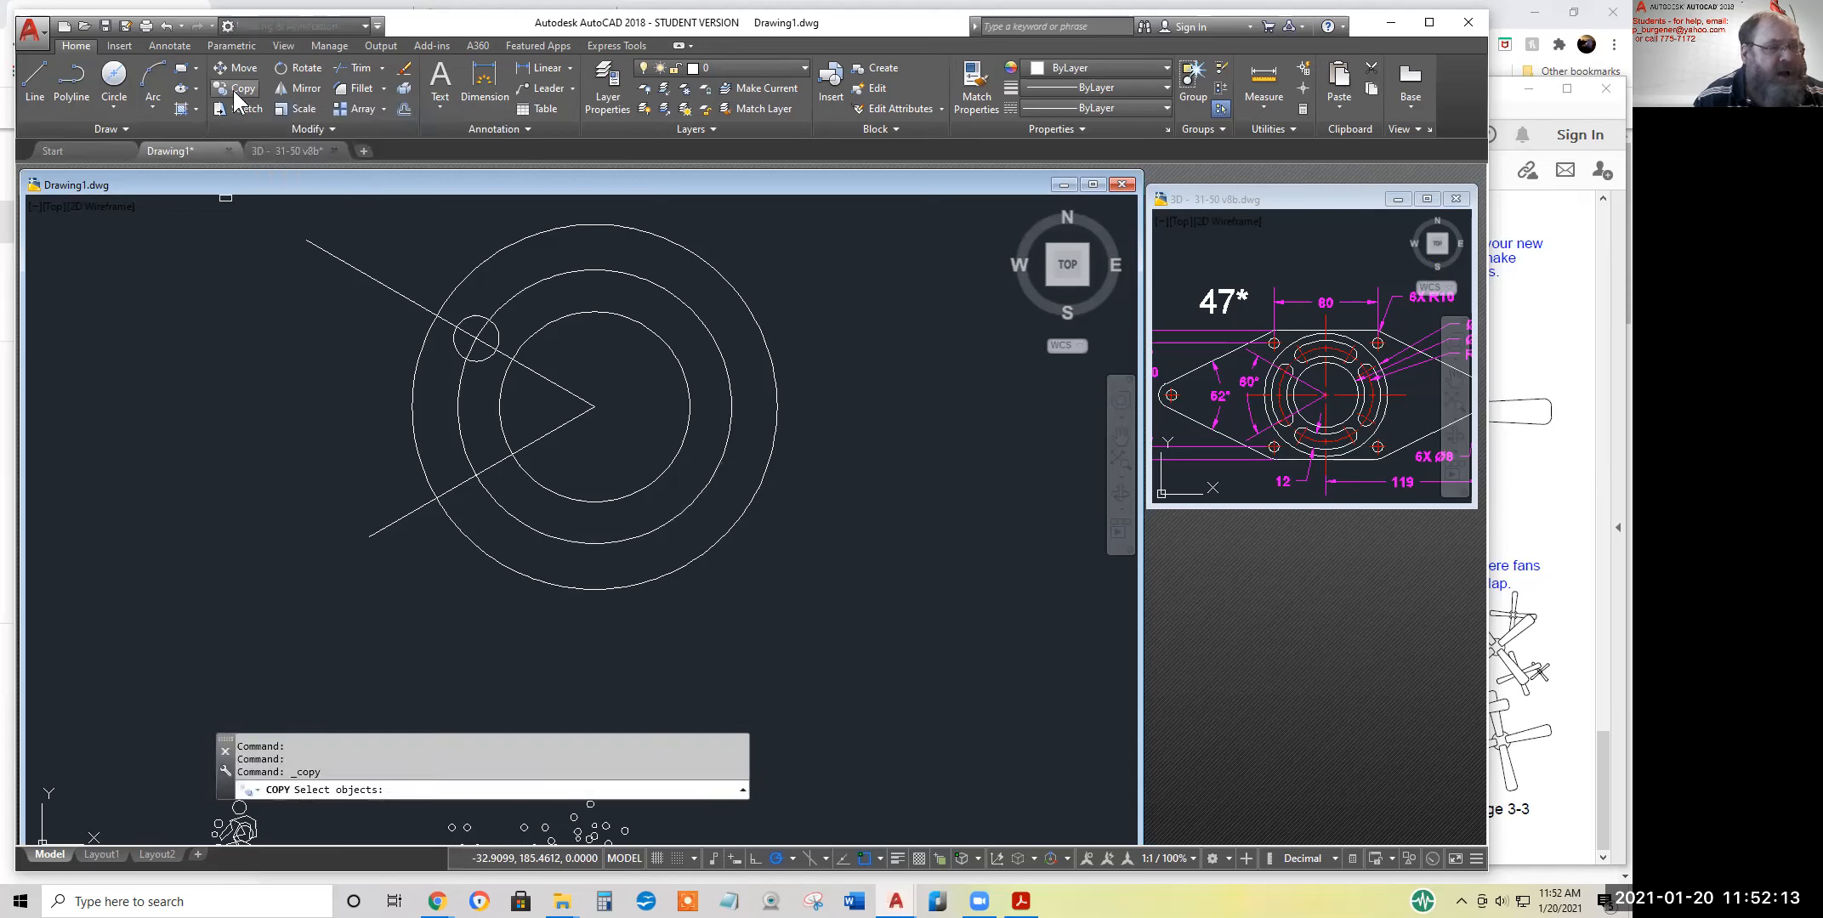
left_click(476, 316)
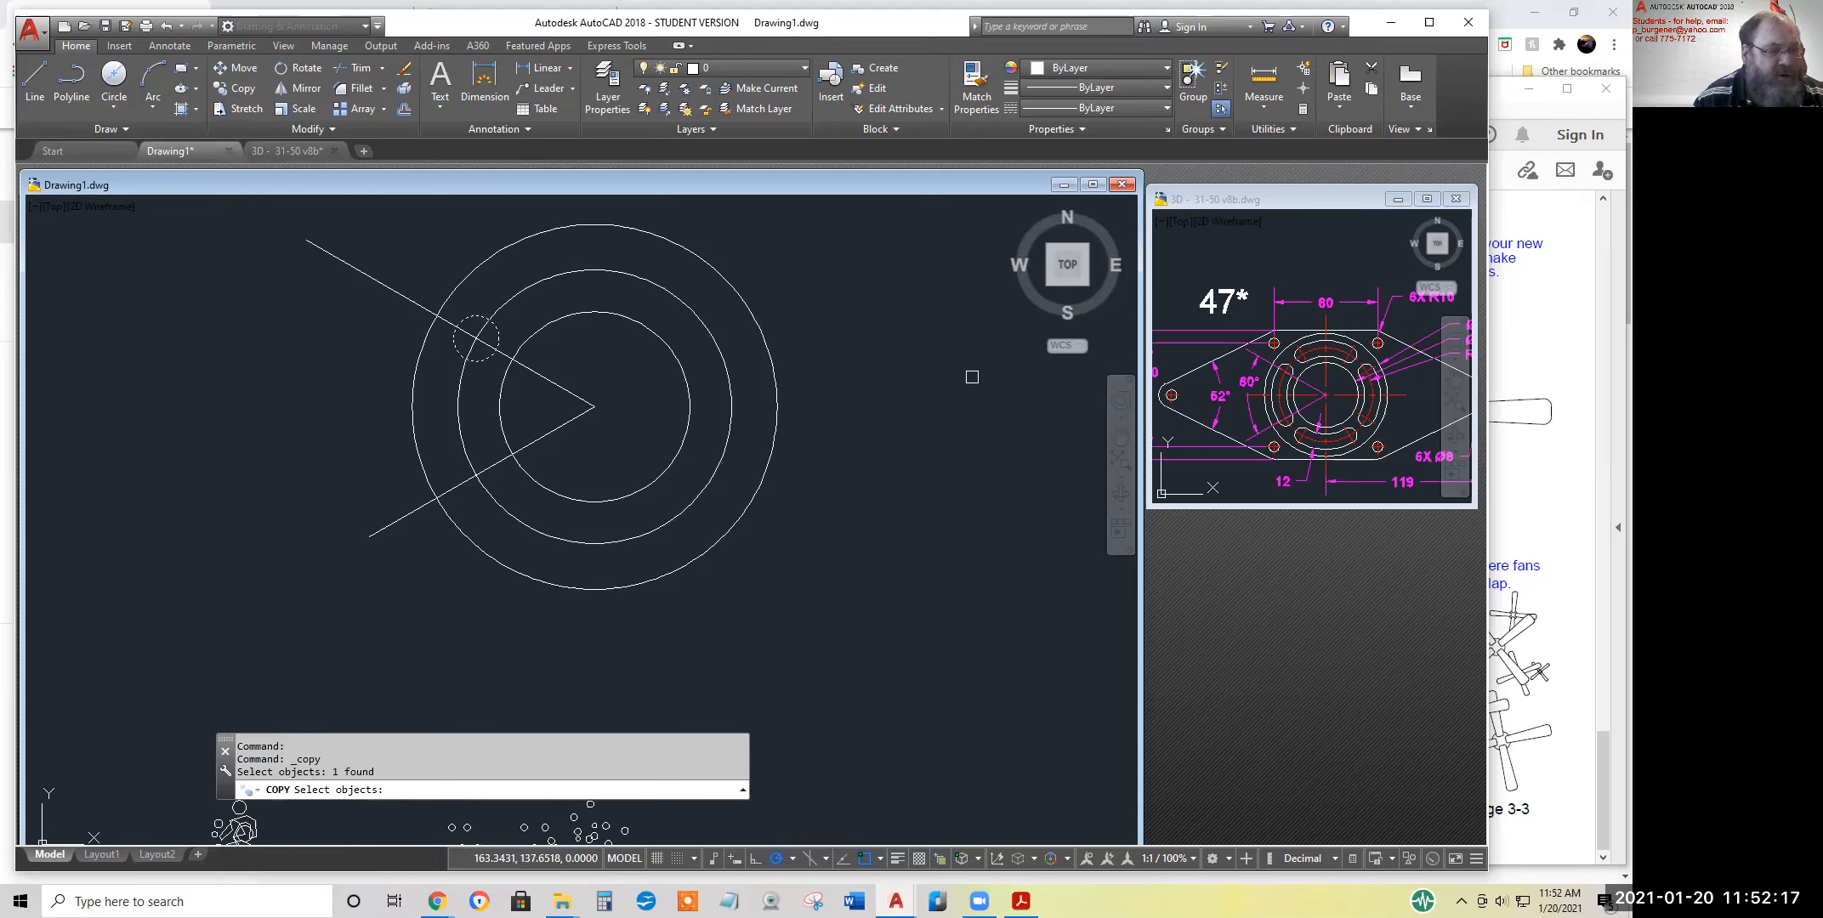
key("Return")
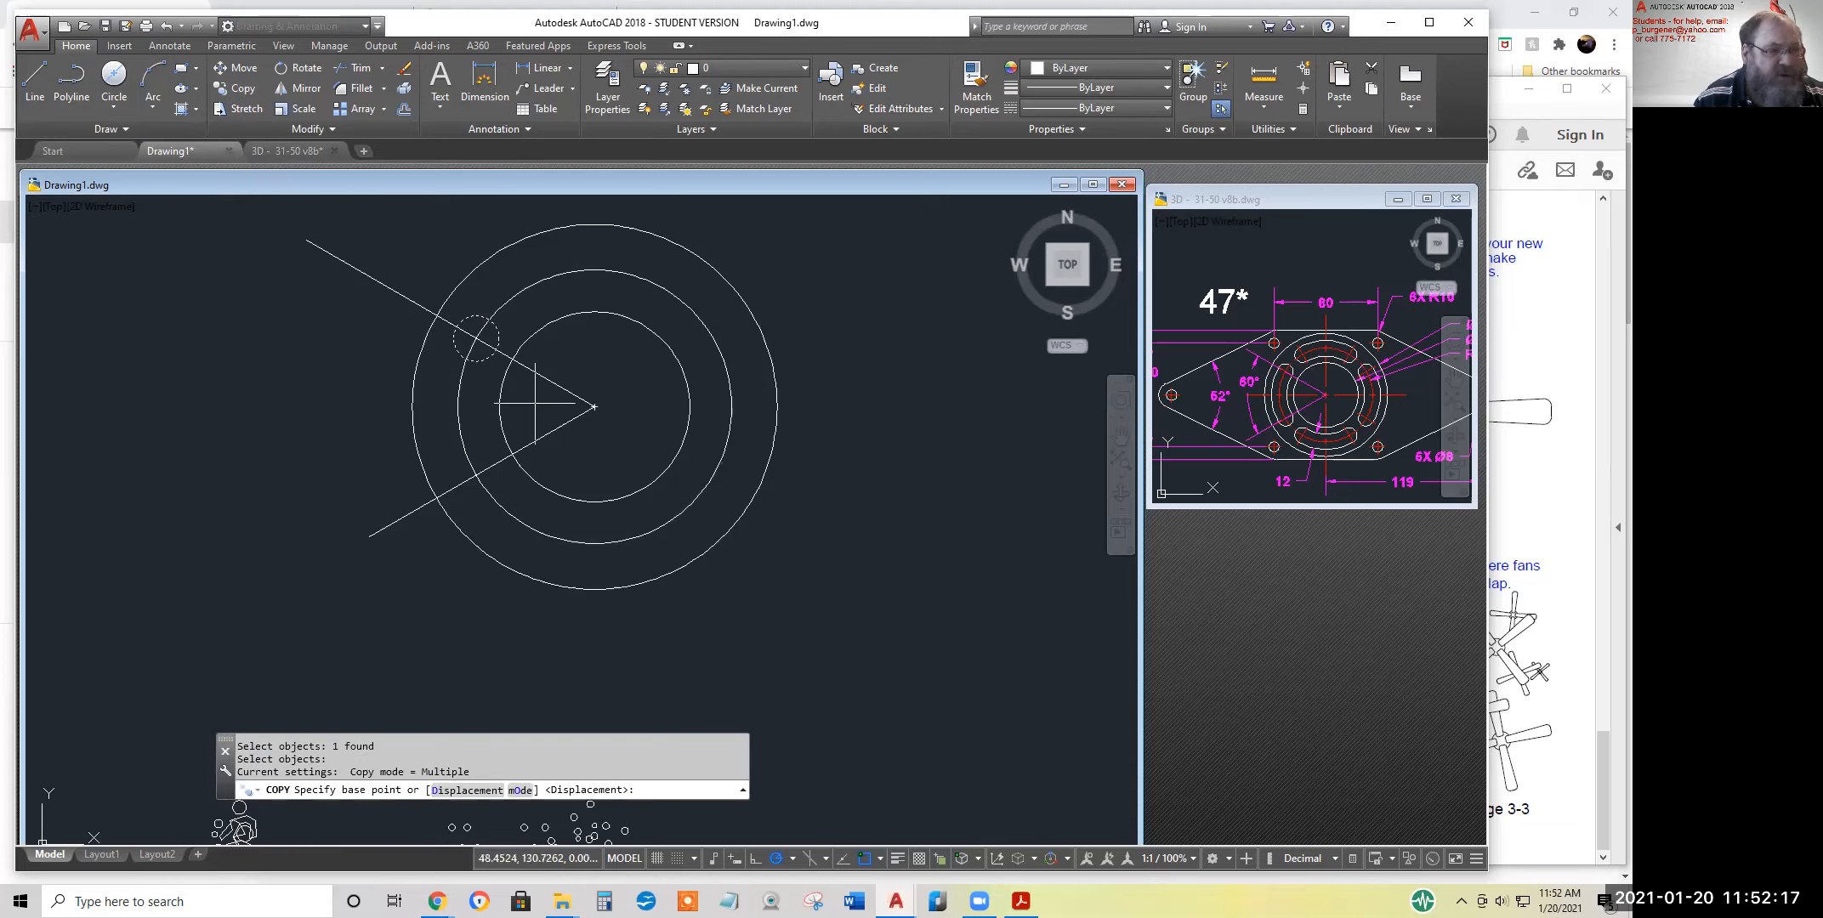
left_click(476, 338)
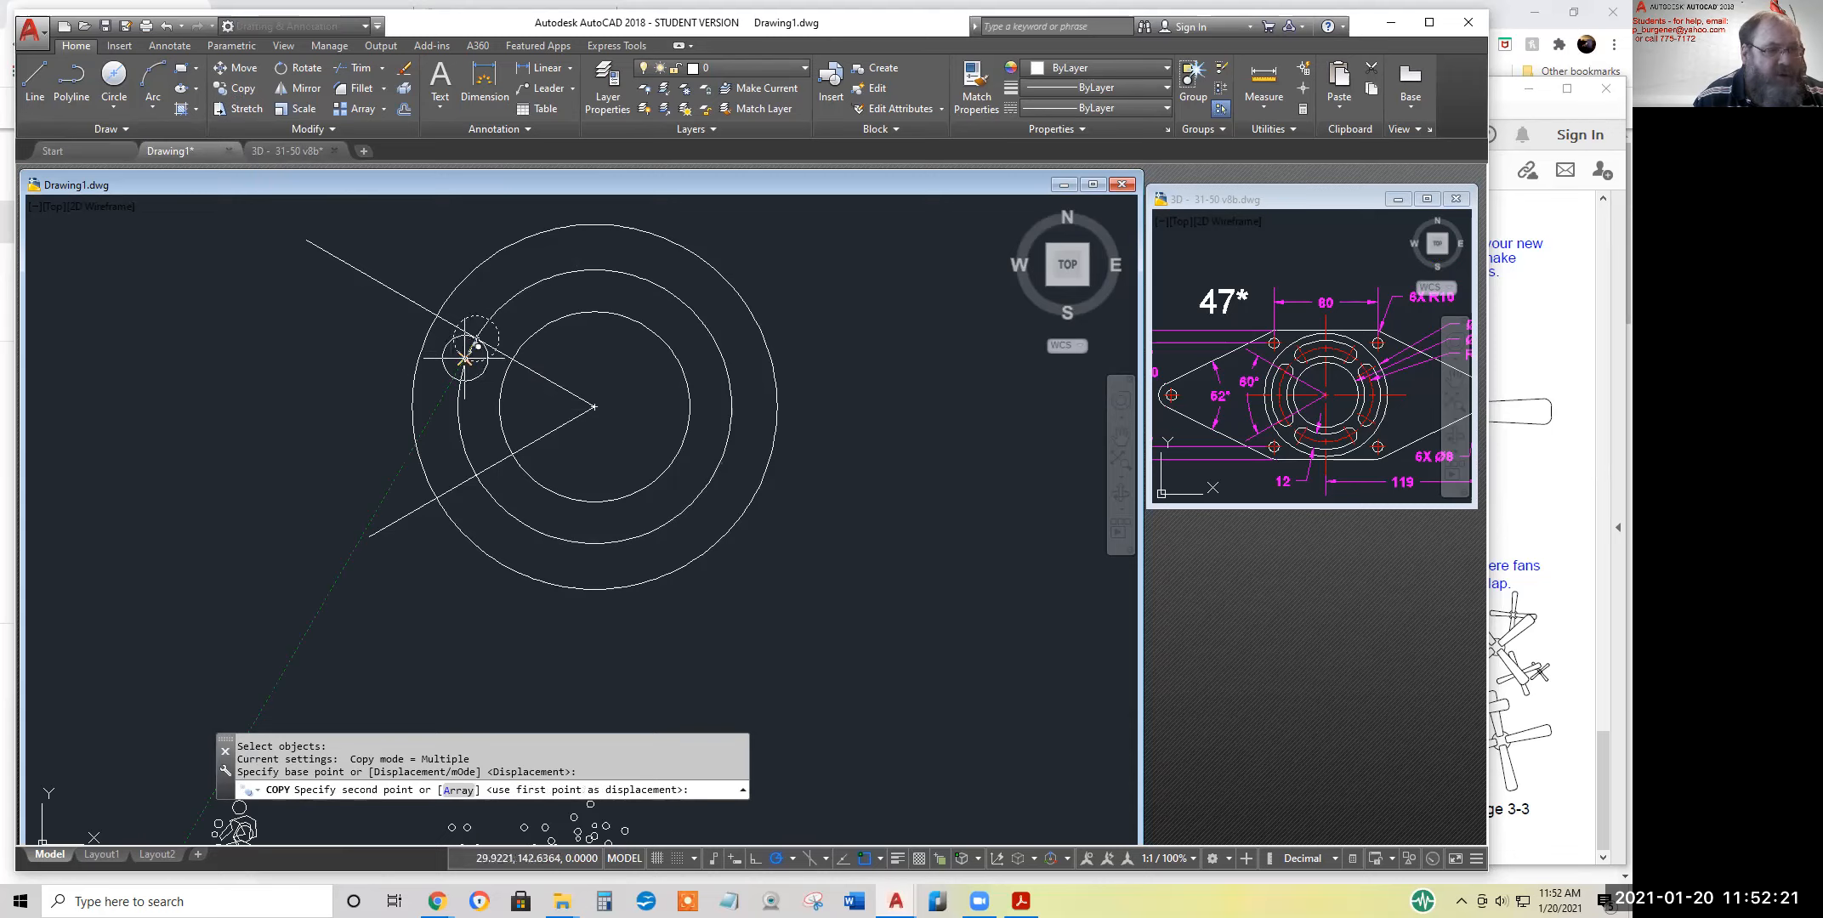
left_click(476, 476)
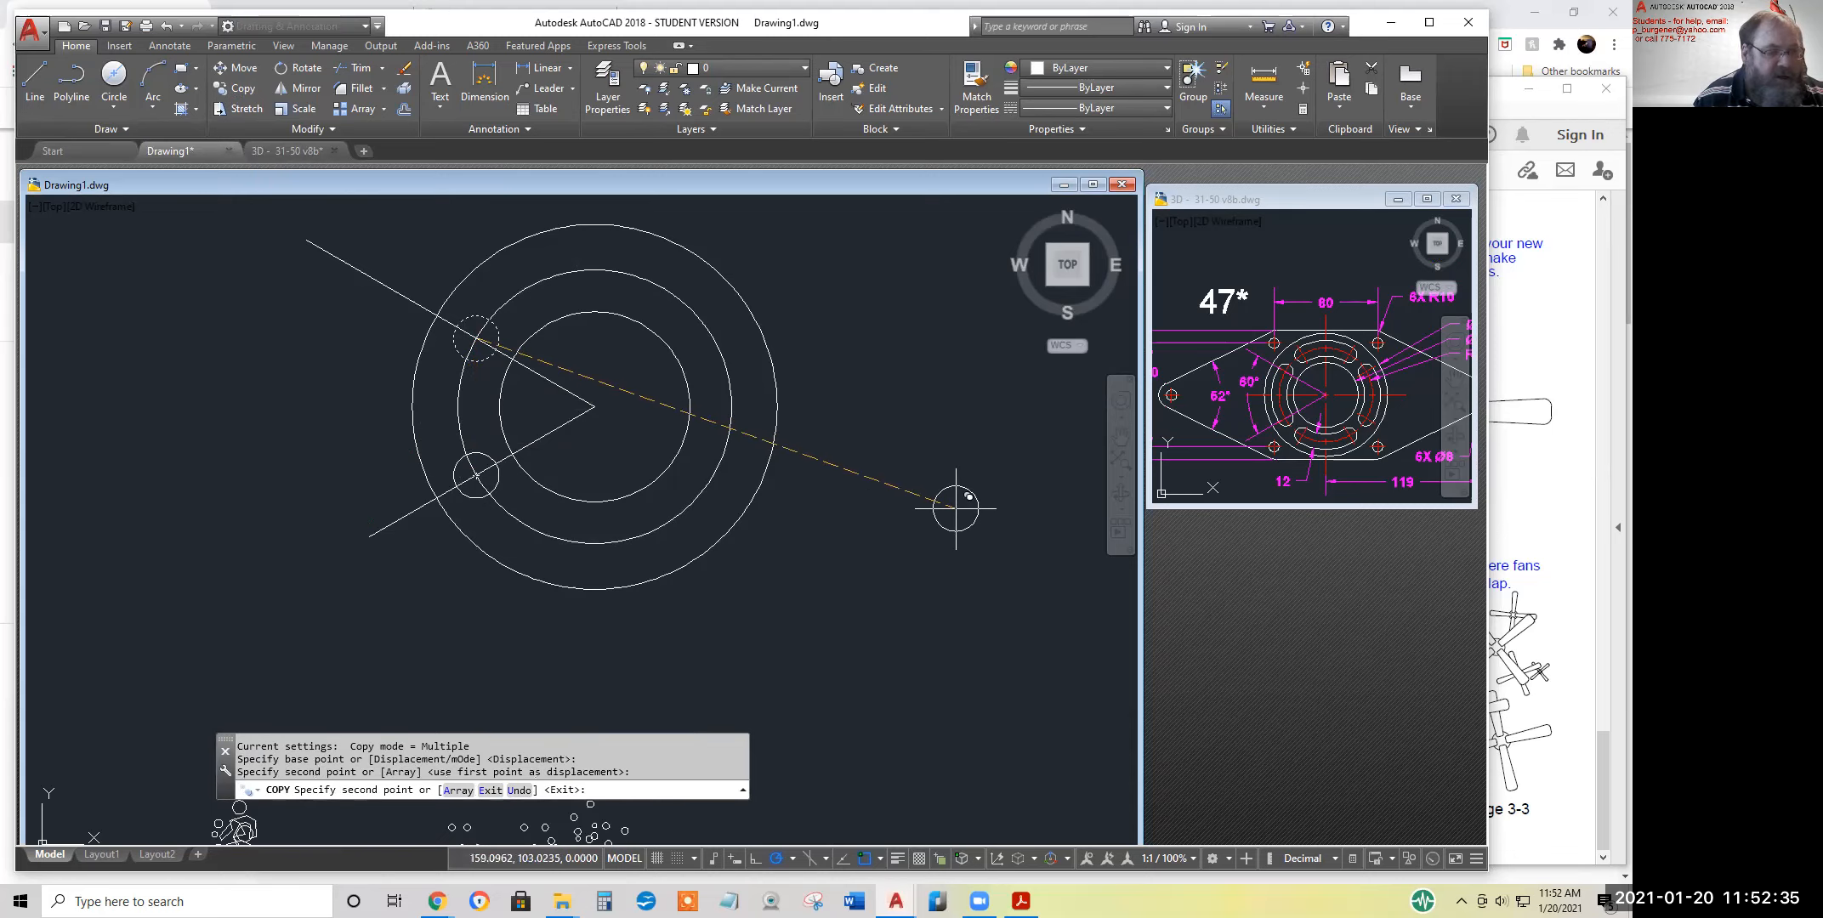
key("Return")
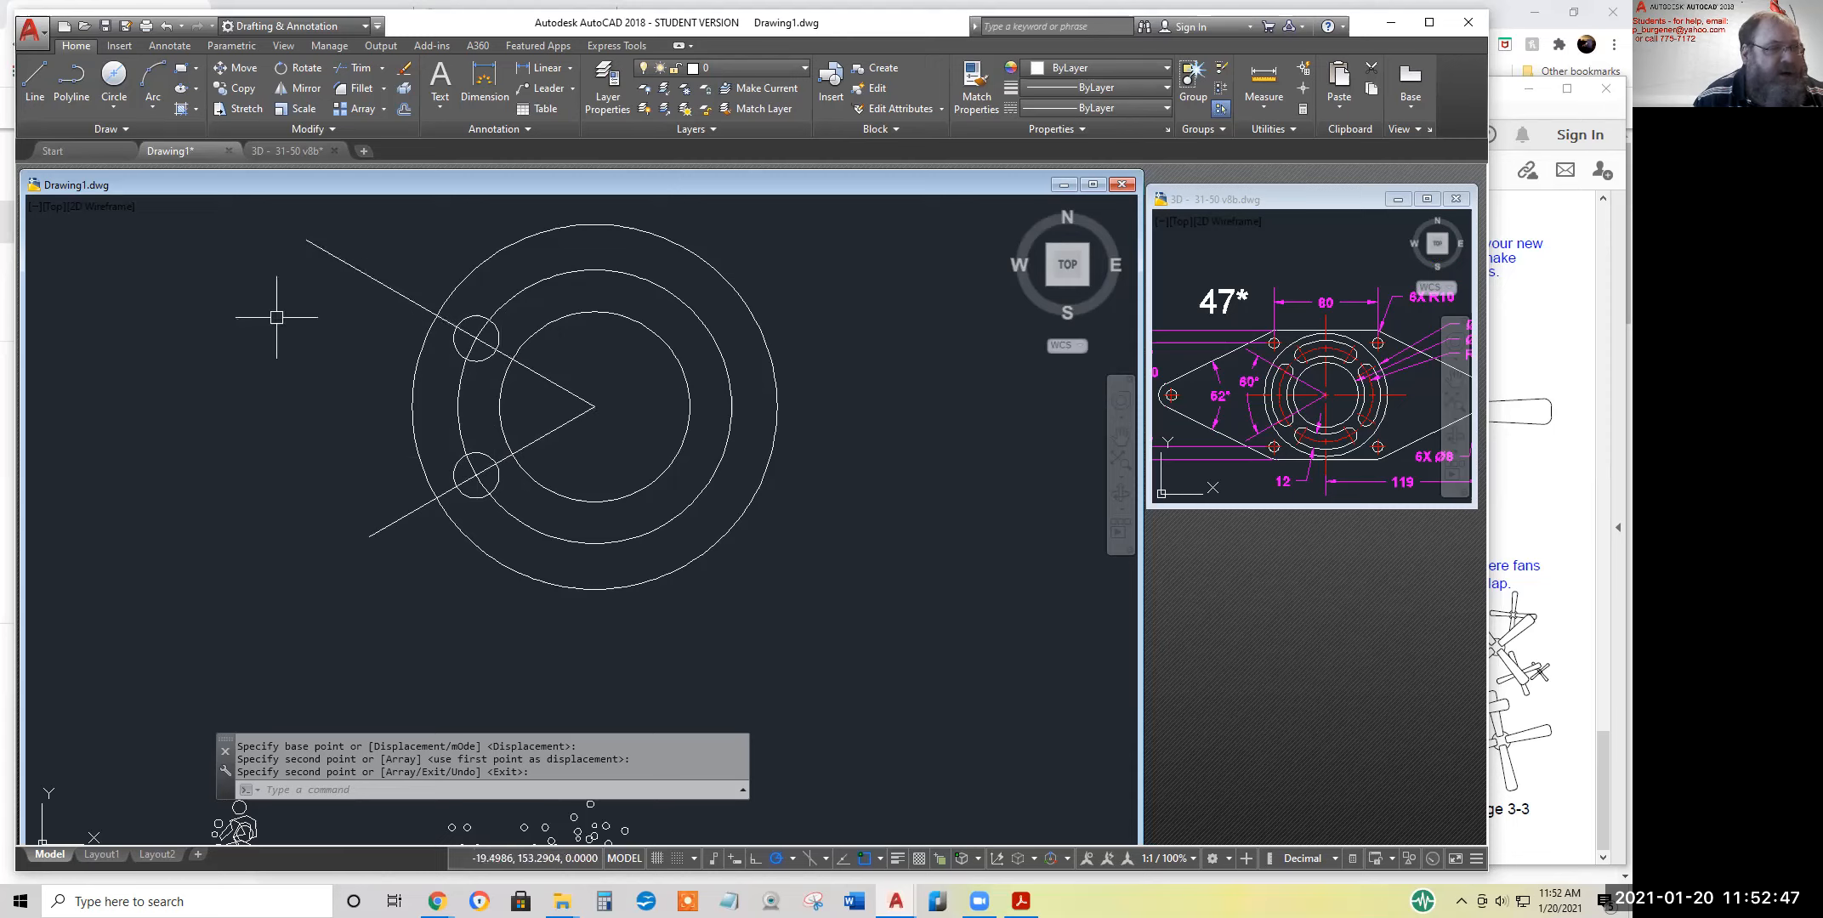
Draw two circles about the common centre, through the small circles' inner and outer intersections with the angled lines
left_click(112, 100)
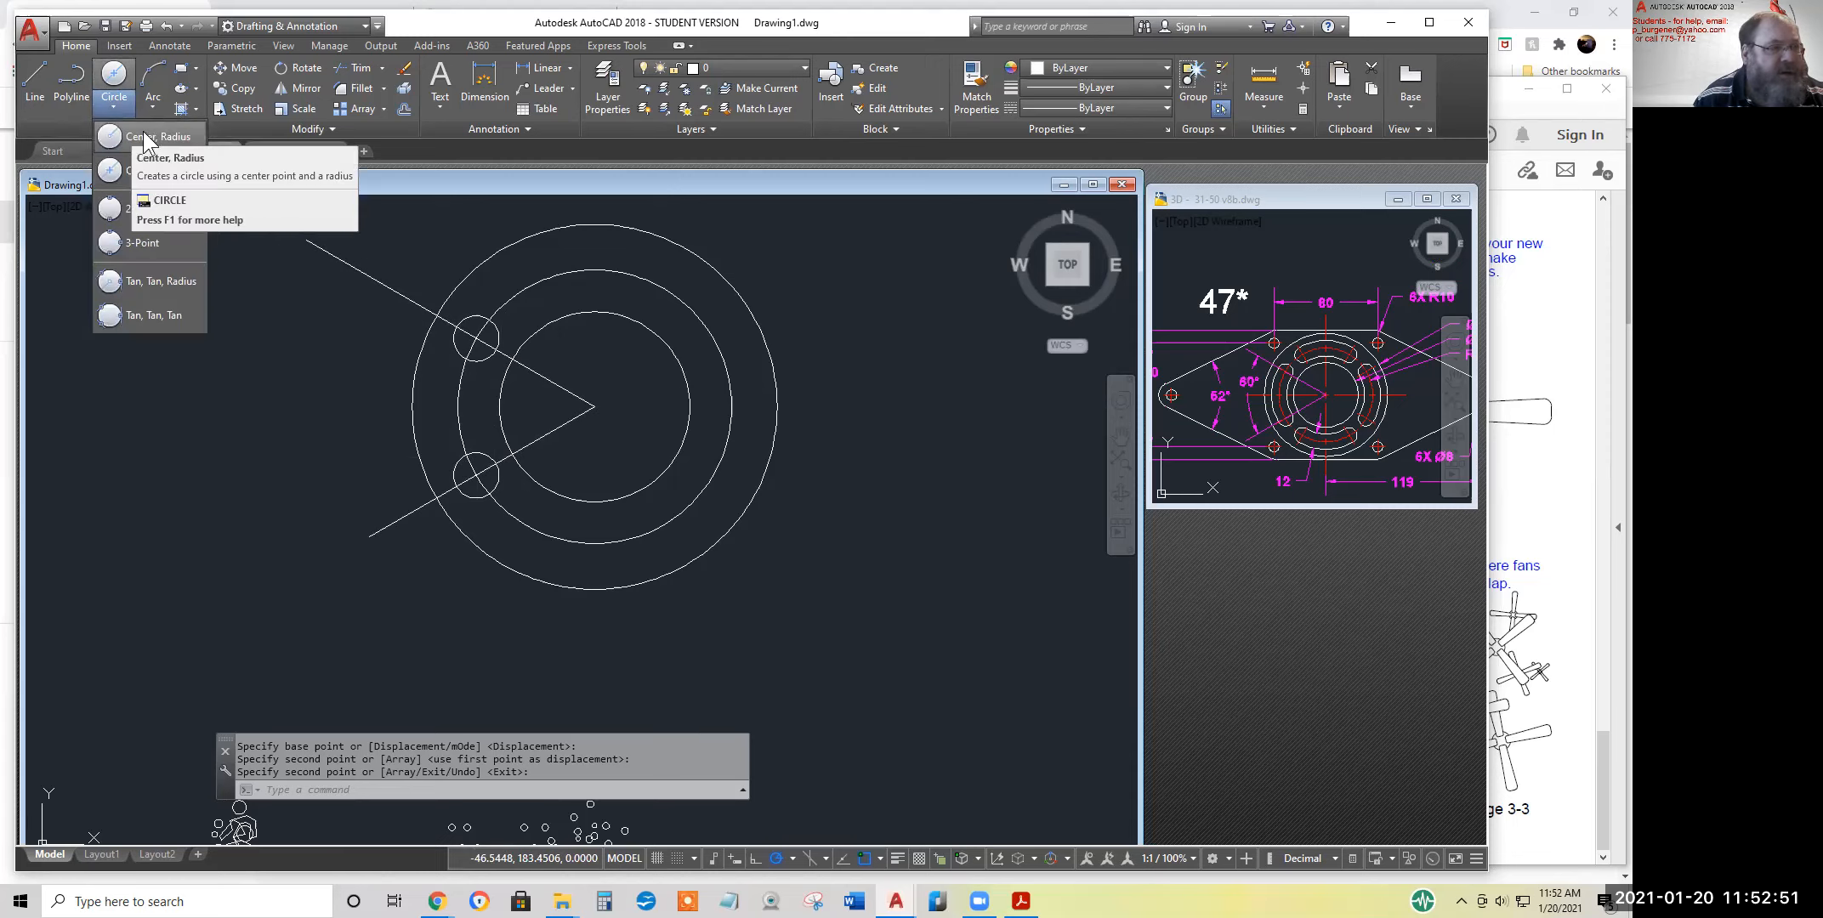
left_click(143, 134)
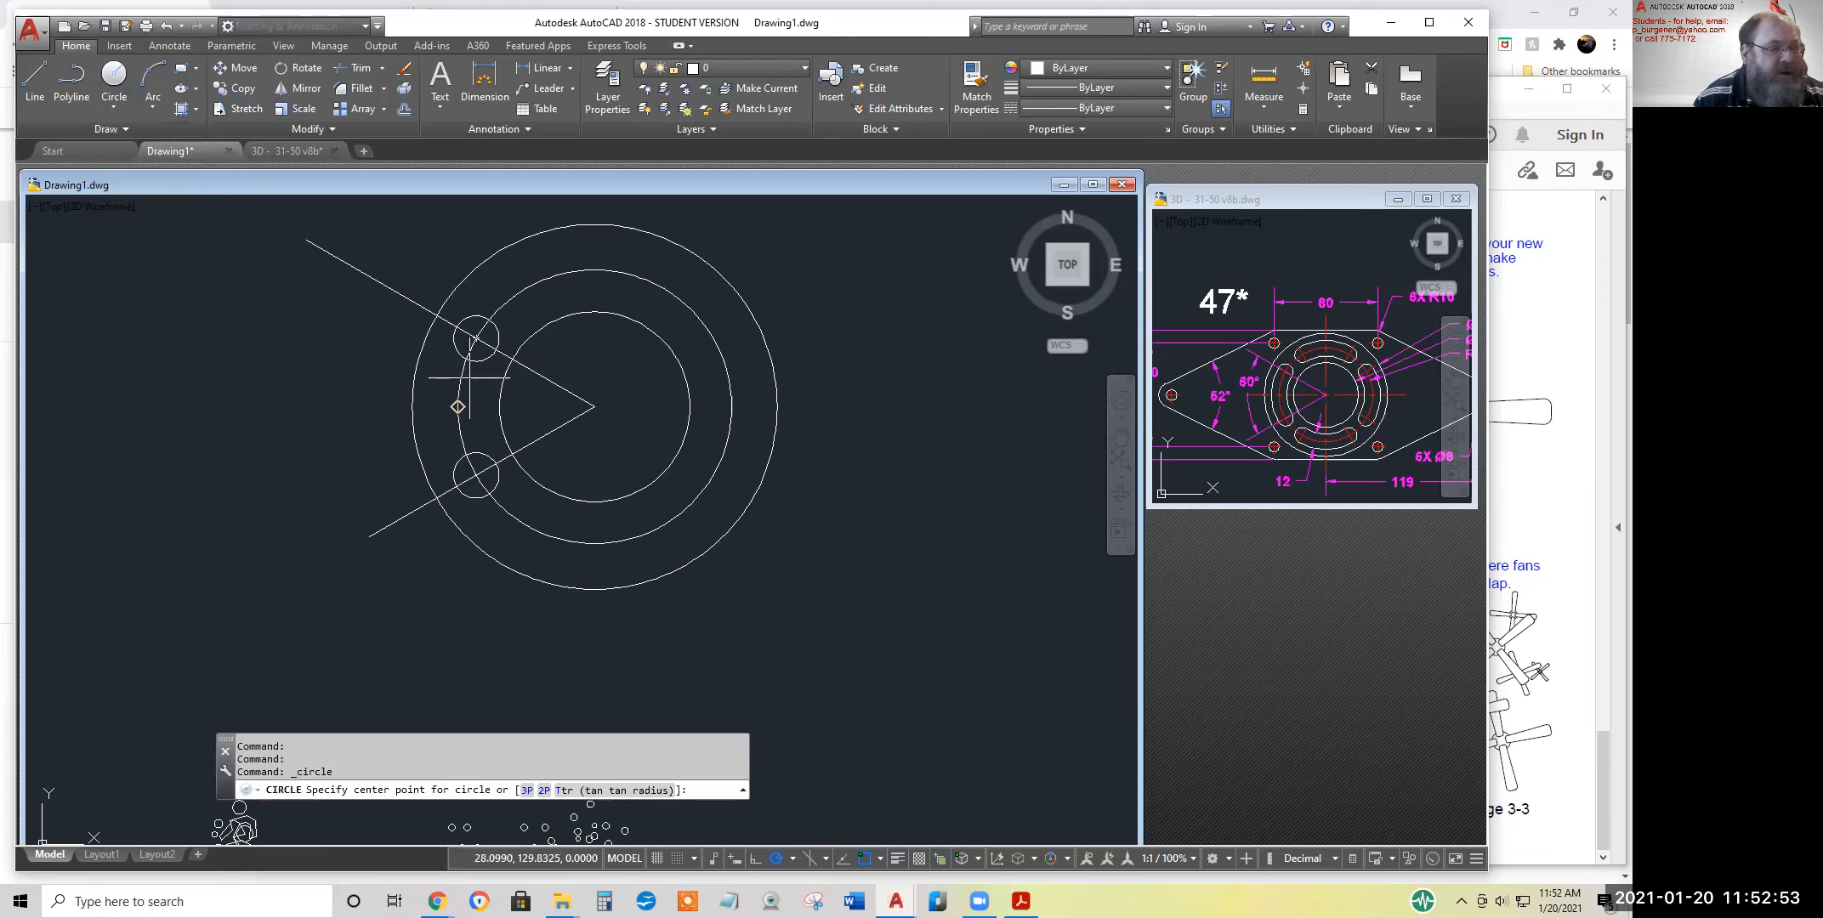
left_click(594, 406)
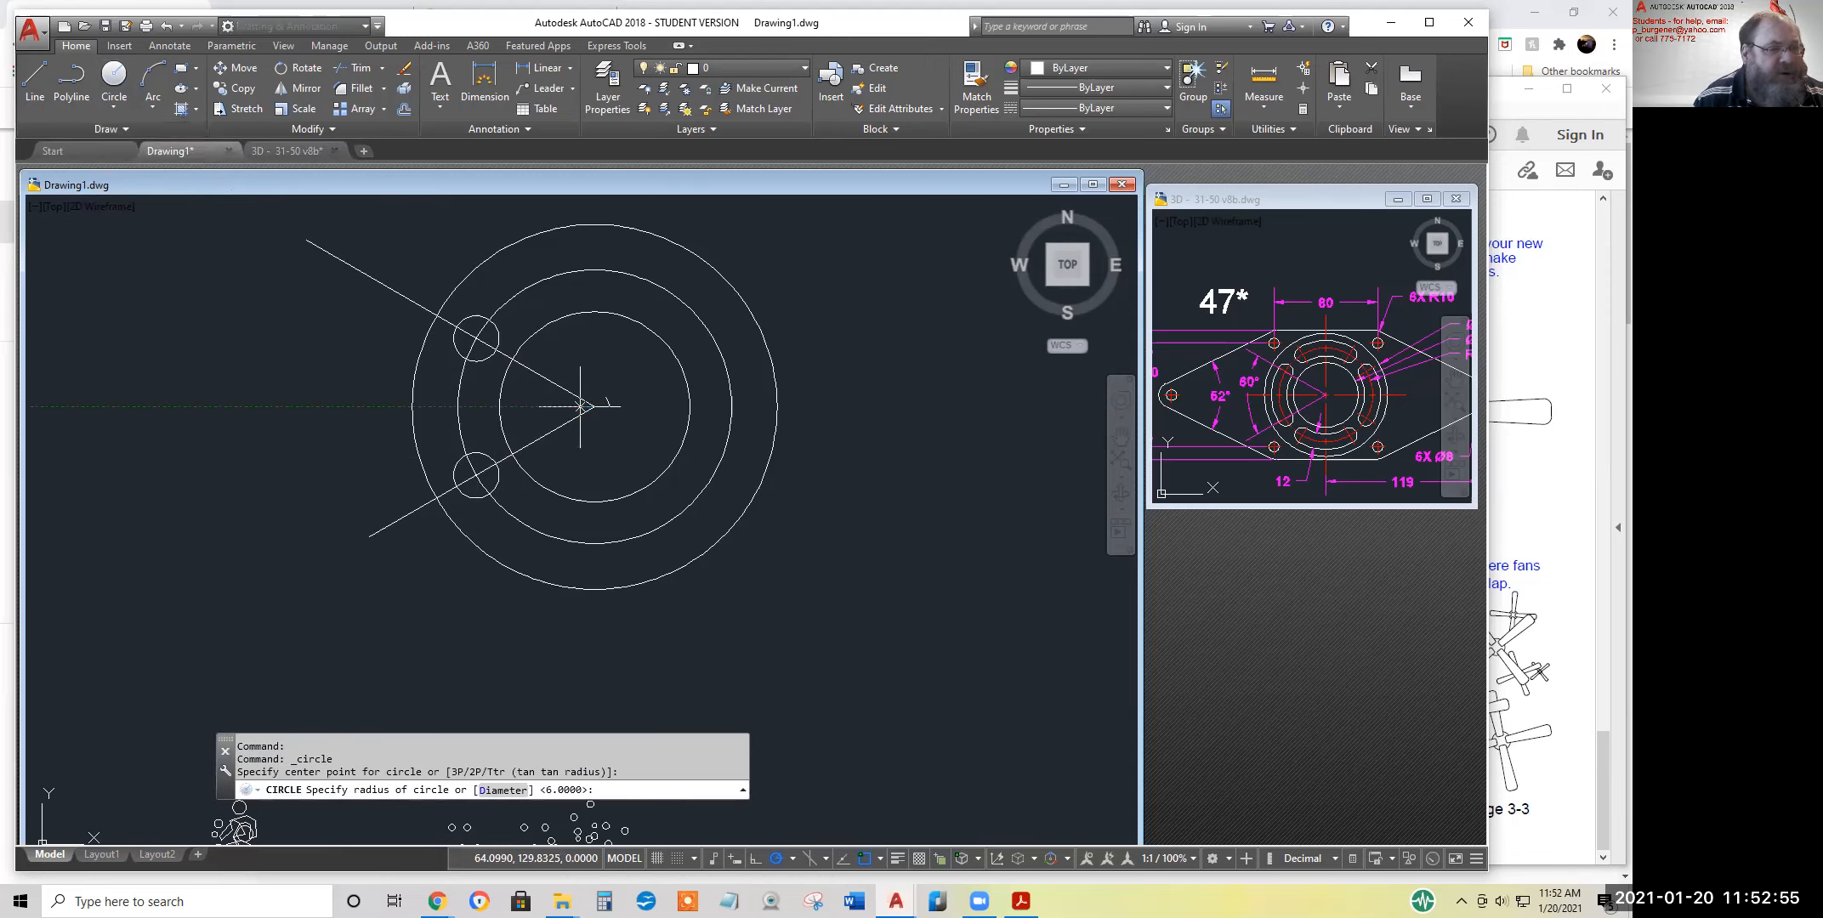
left_click(495, 346)
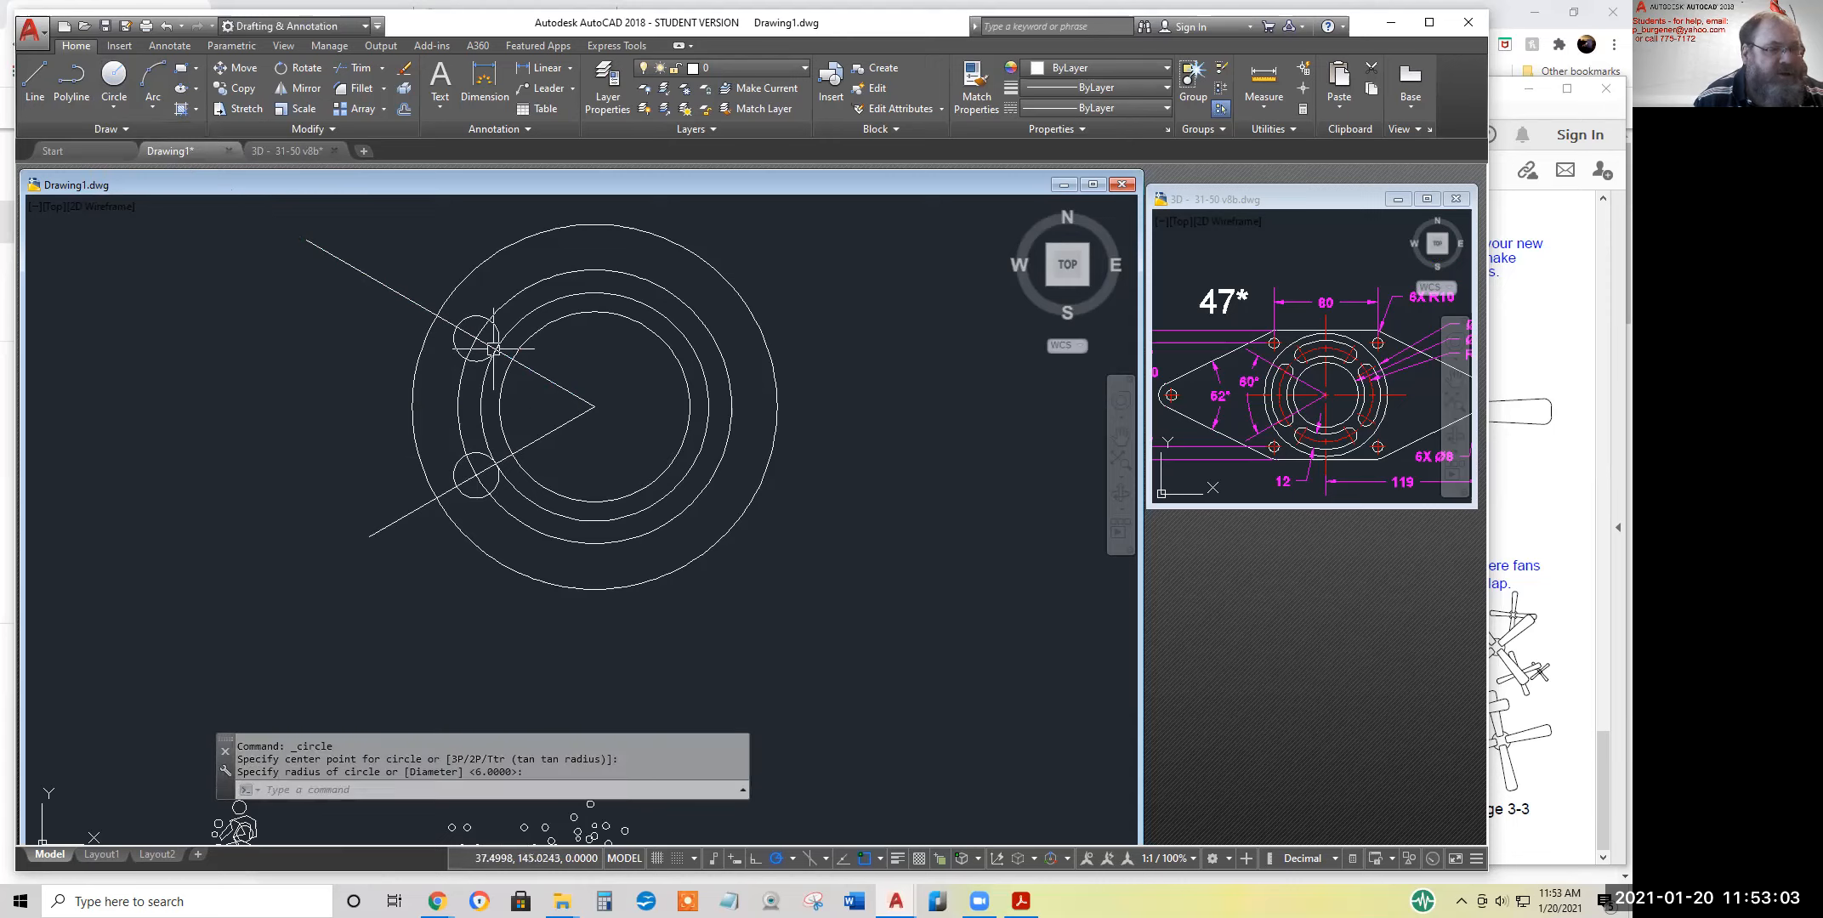
left_click(113, 77)
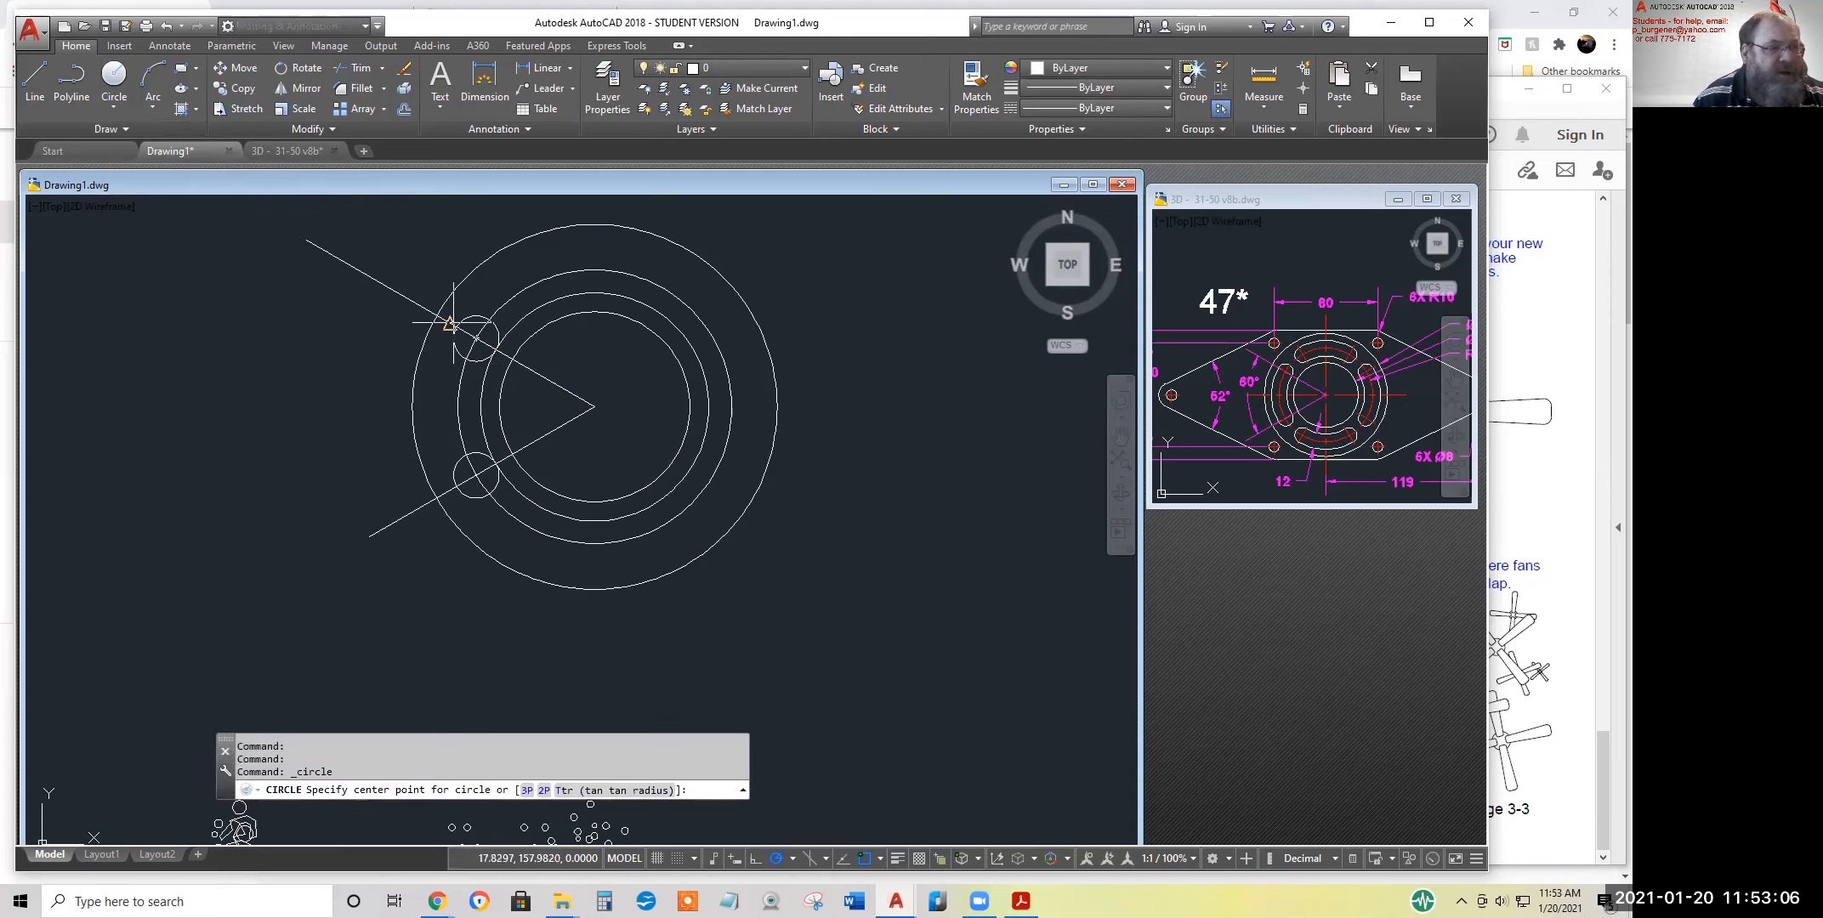
left_click(594, 407)
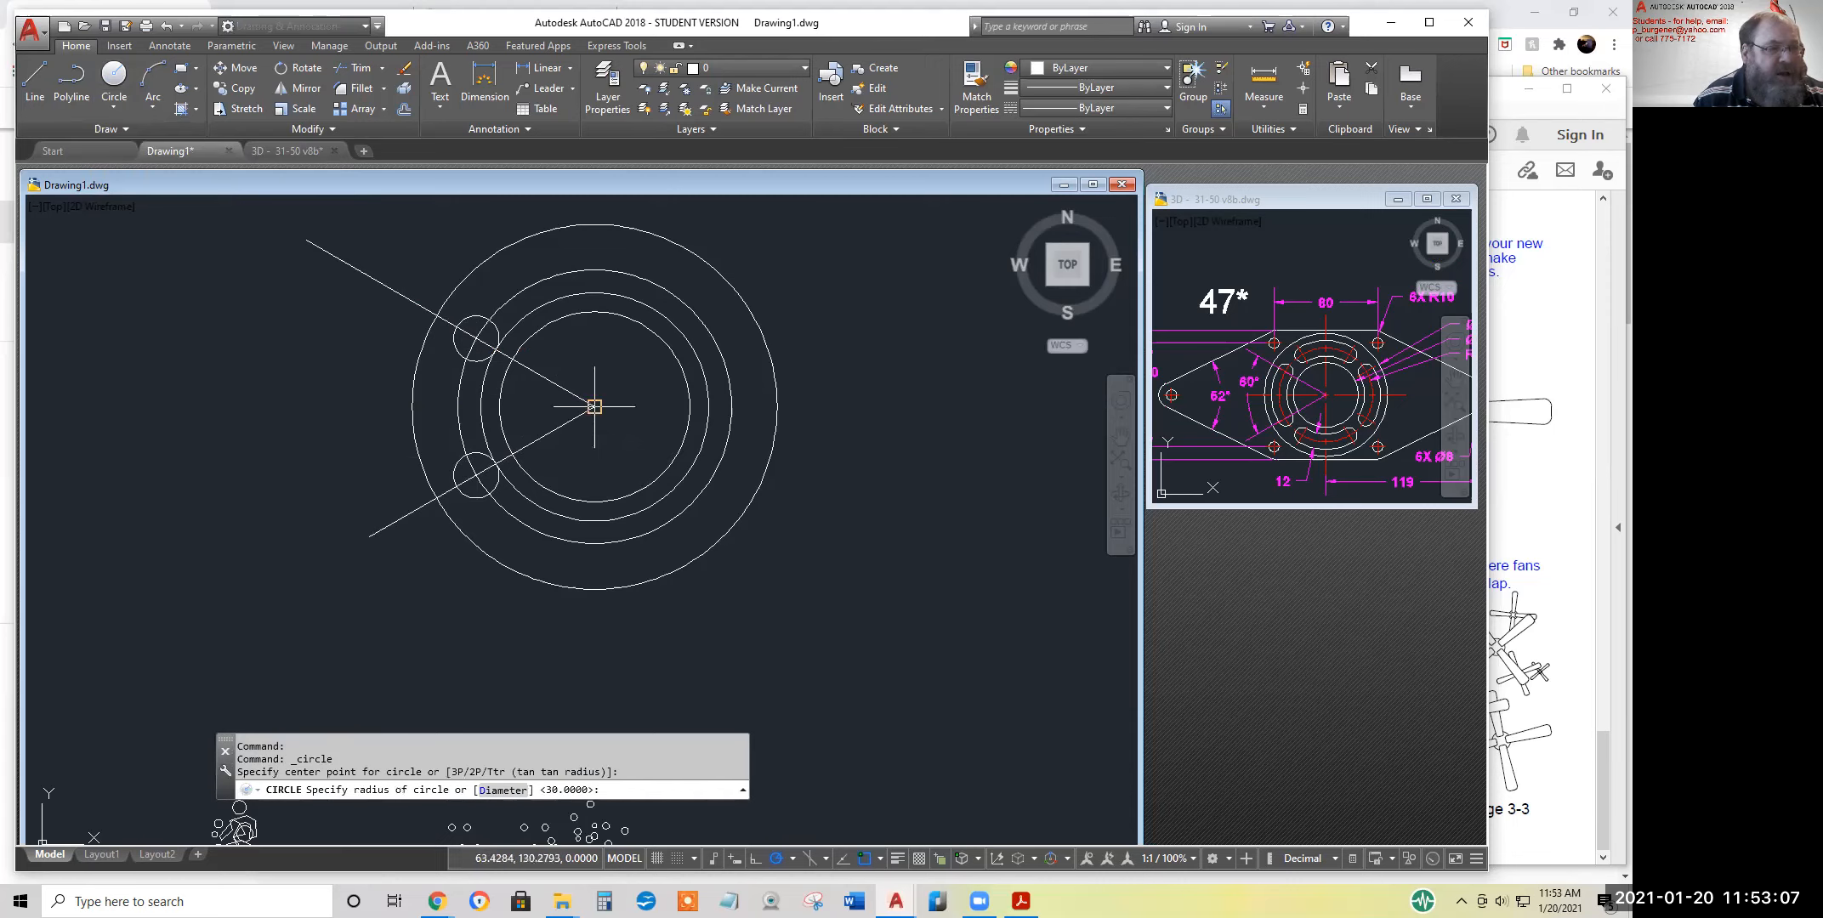
left_click(456, 484)
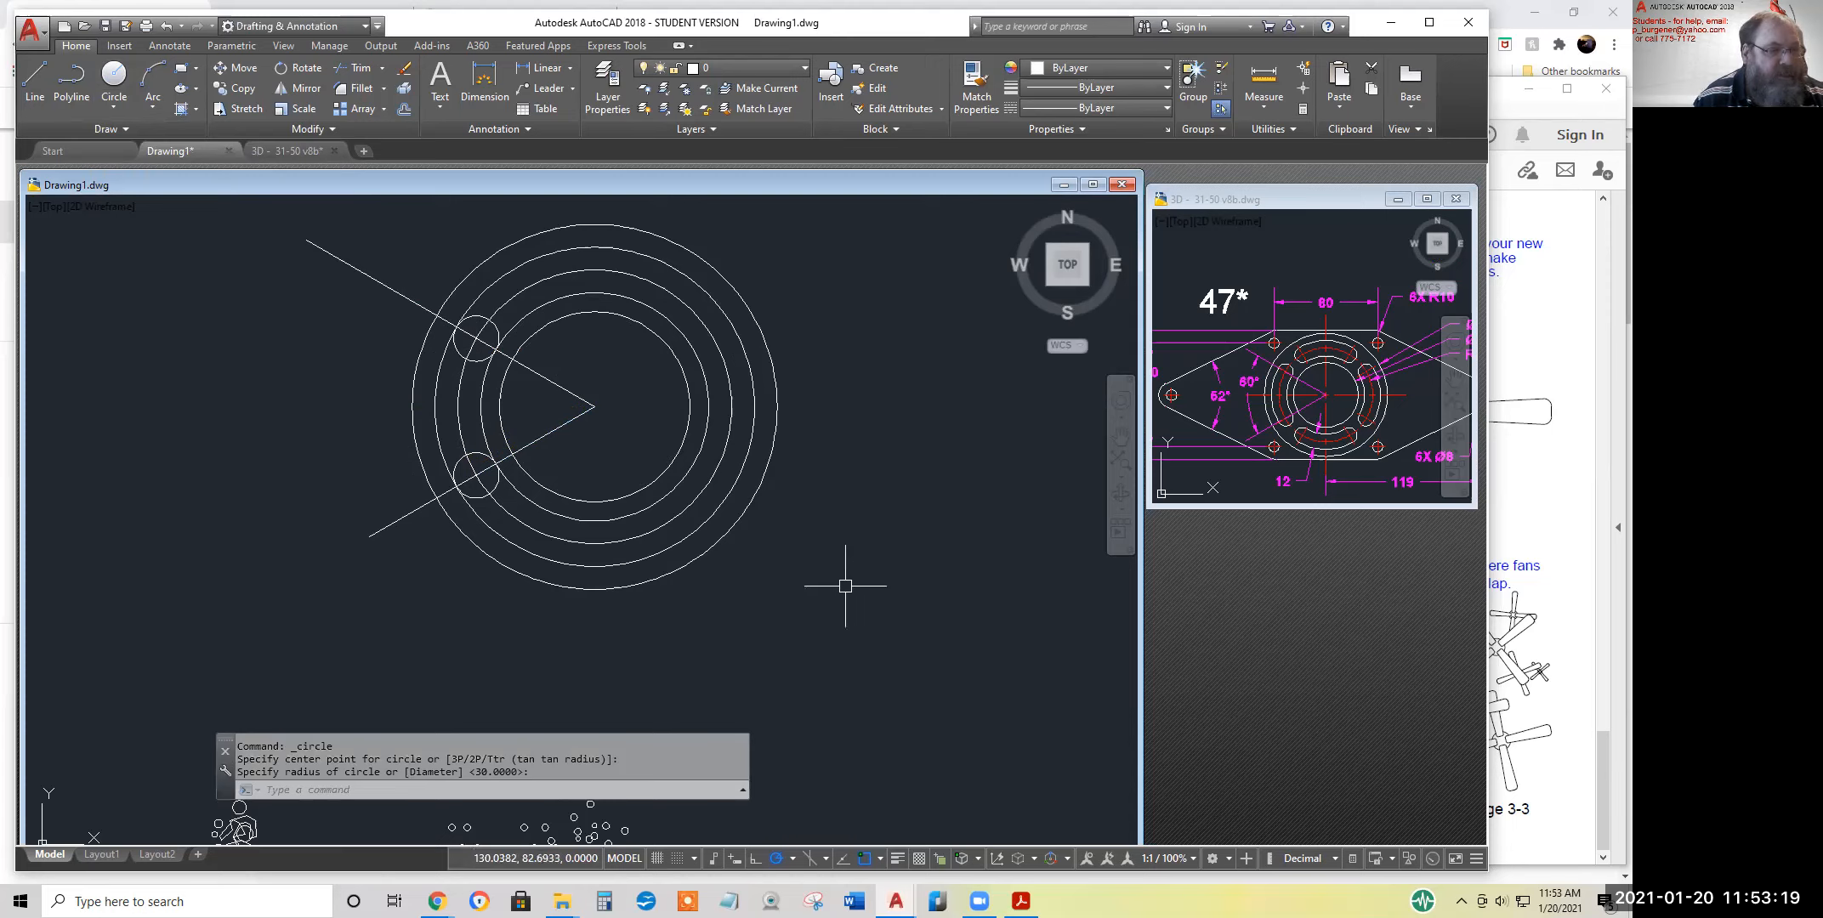
Erase the two angled construction lines and the radius 36 circle
left_click(404, 68)
left_click(600, 428)
left_click(547, 347)
left_click(623, 272)
left_click(625, 272)
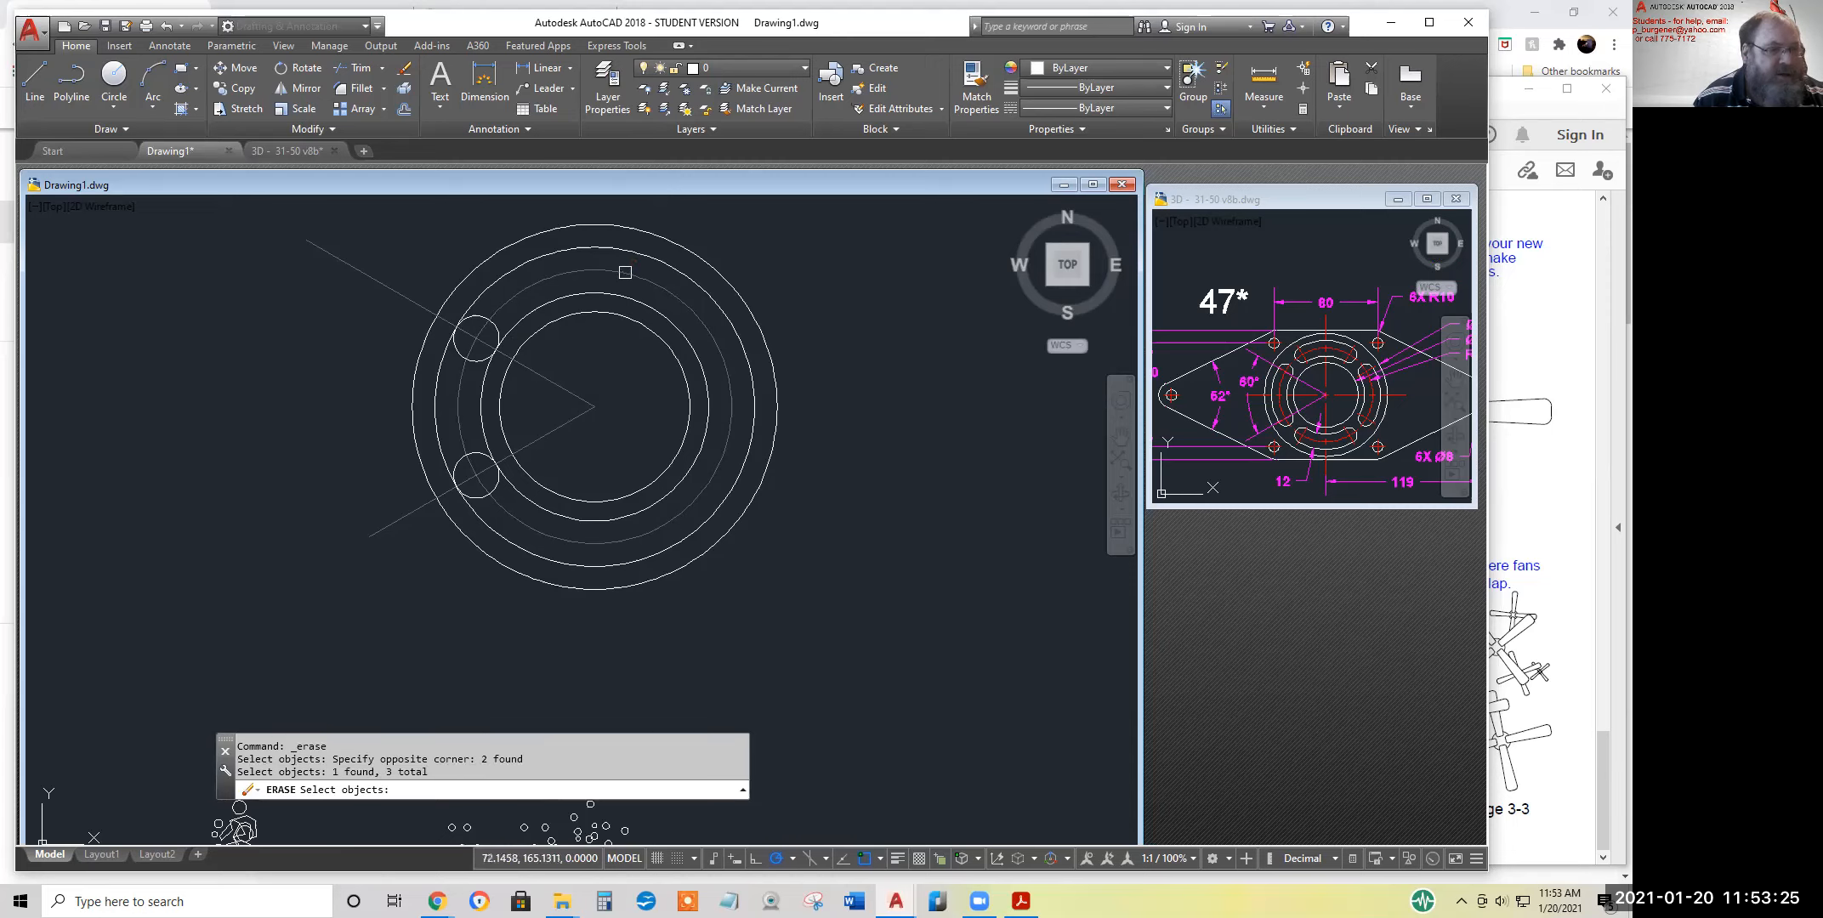
key("Return")
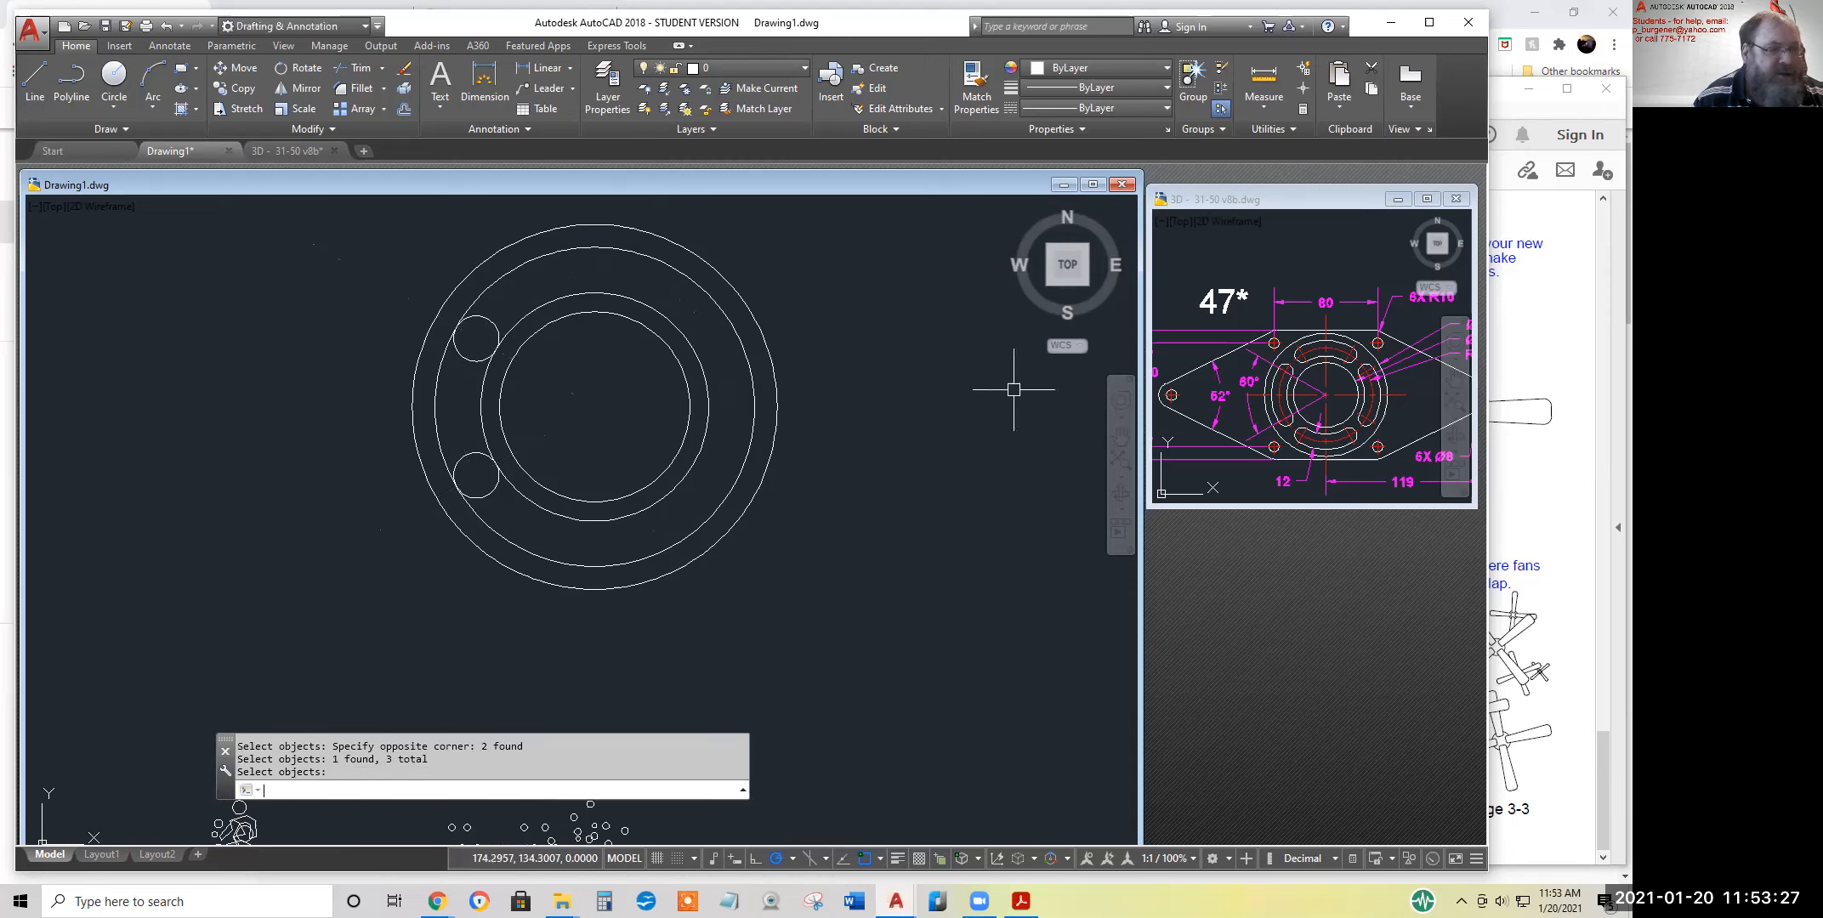
Trim the two slot-edge circles and both small end circles, using all objects as cutting edges, to leave one closed curved slot
left_click(359, 70)
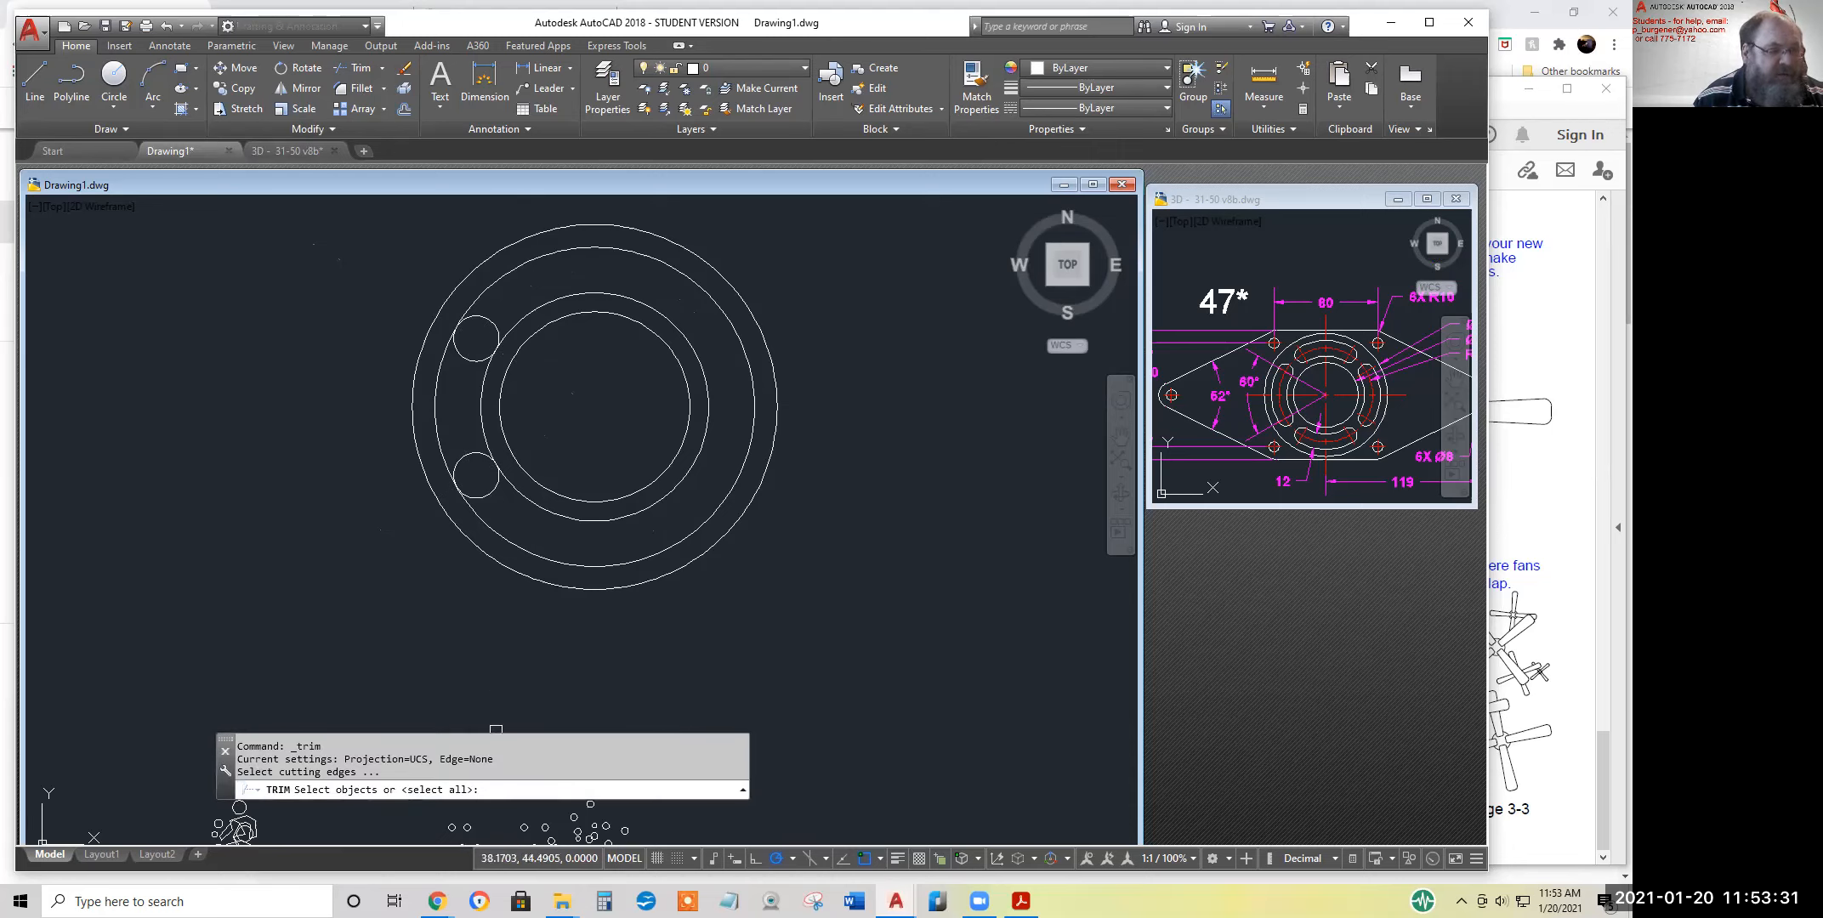
key("Return")
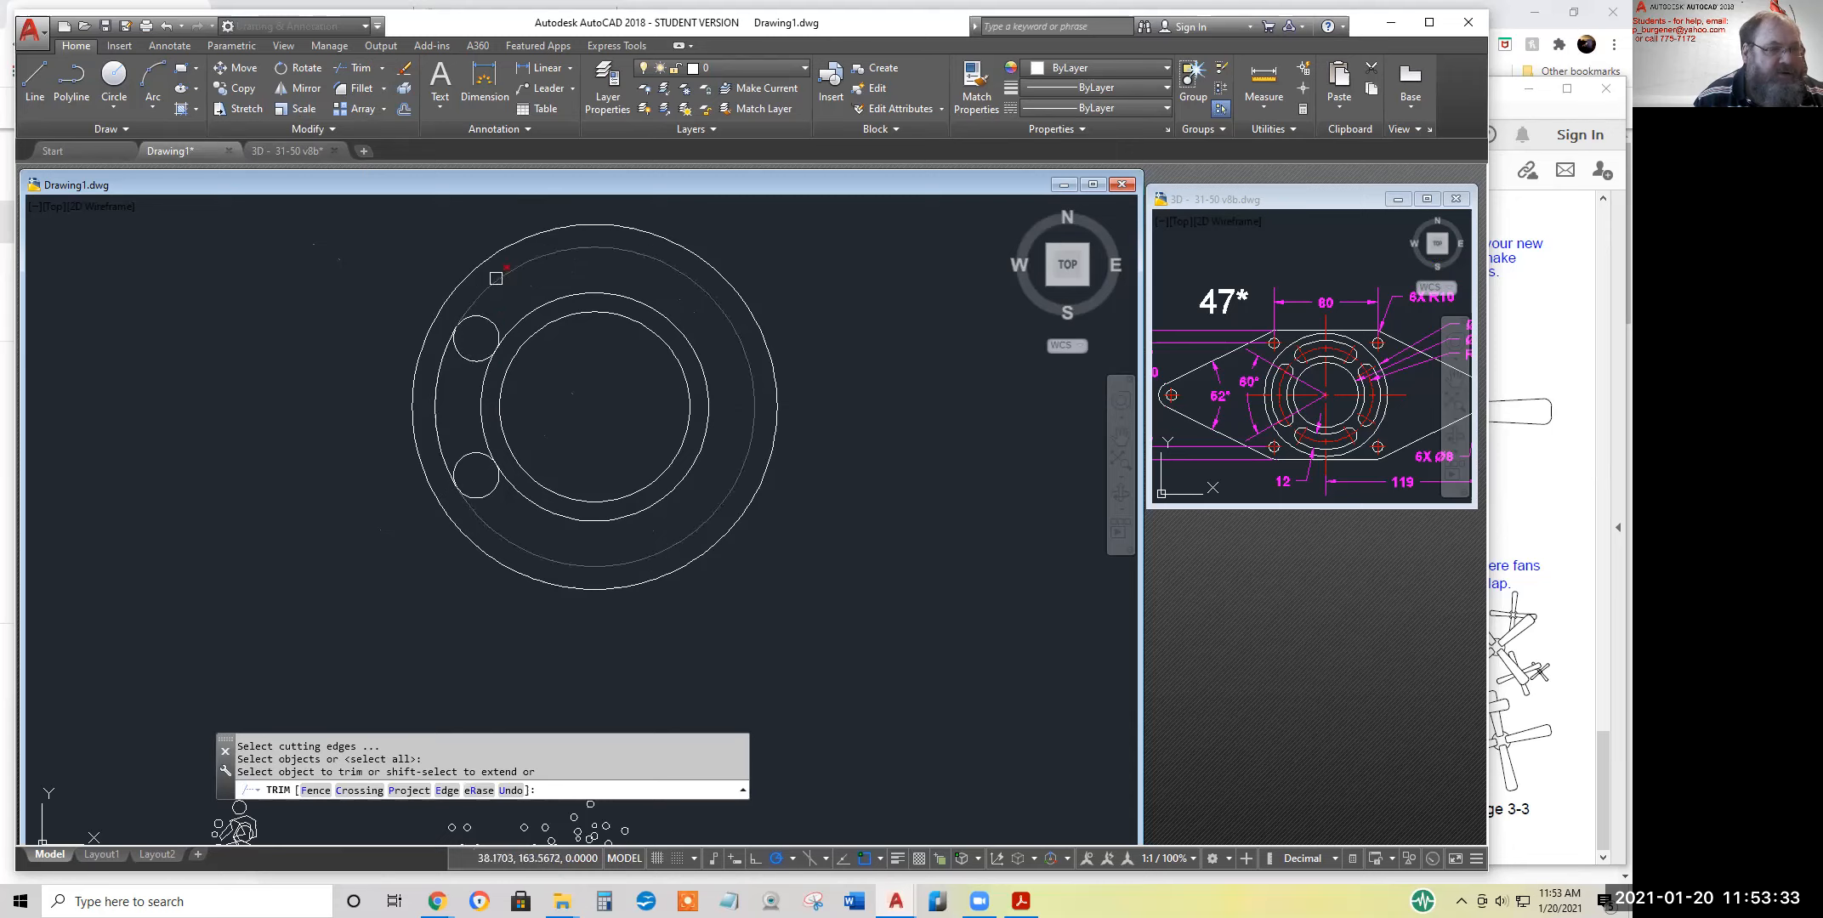
left_click(495, 279)
left_click(522, 313)
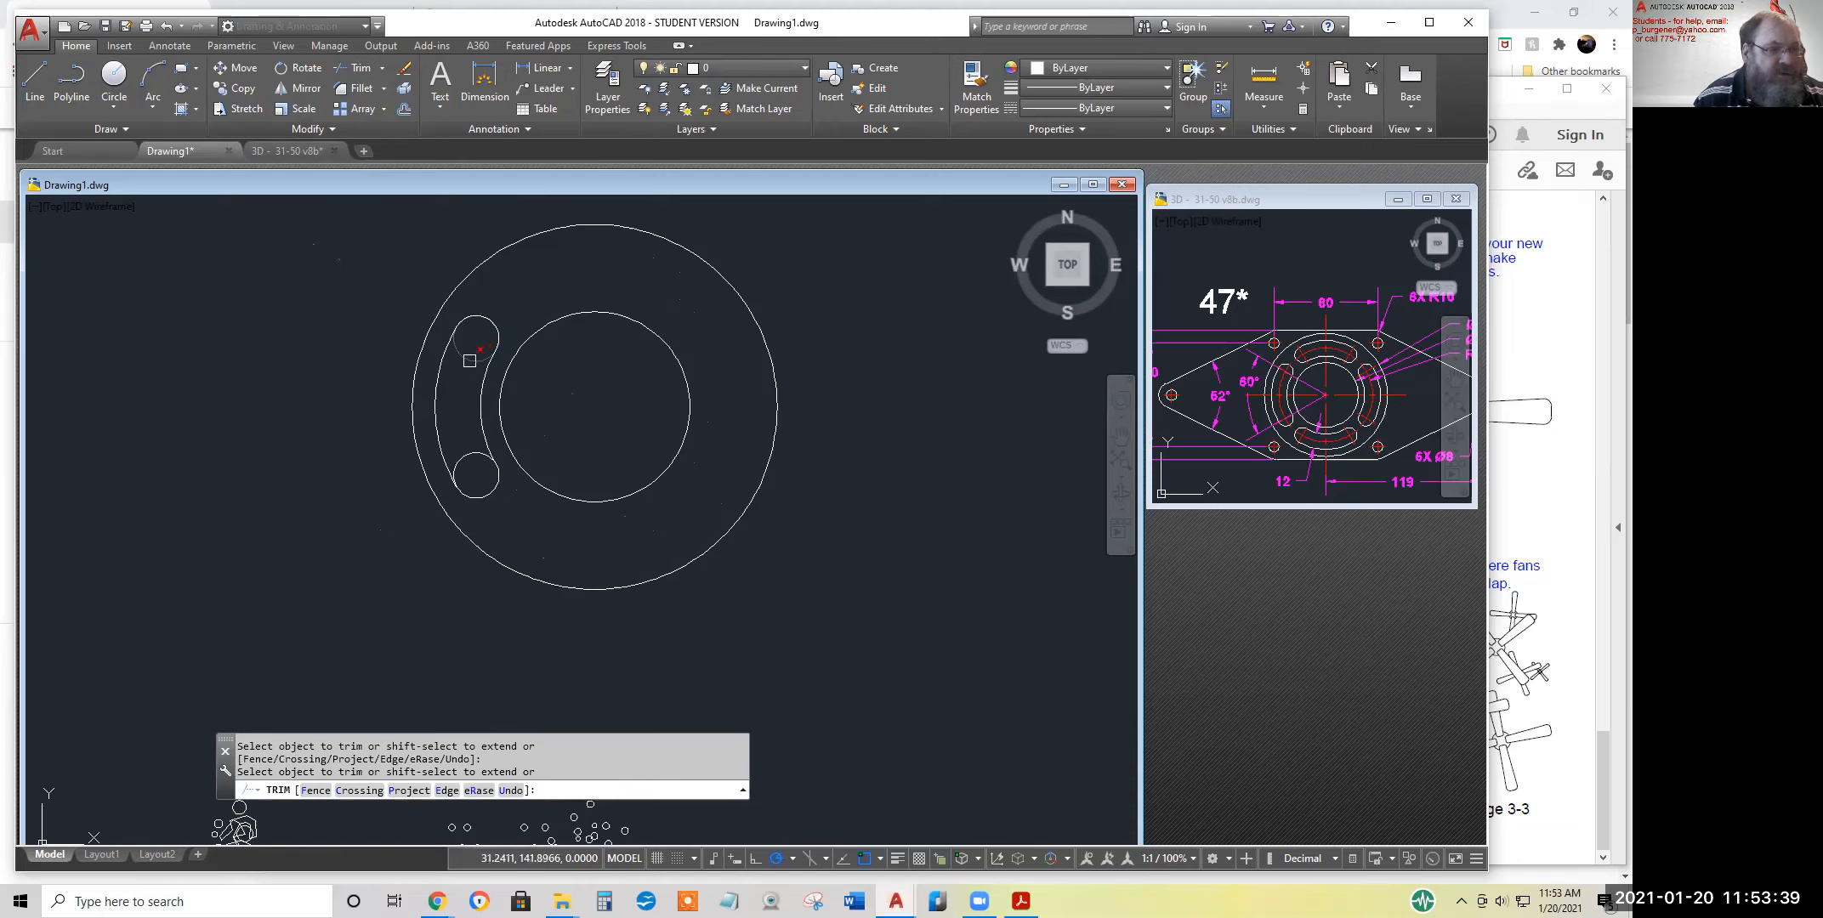
left_click(480, 457)
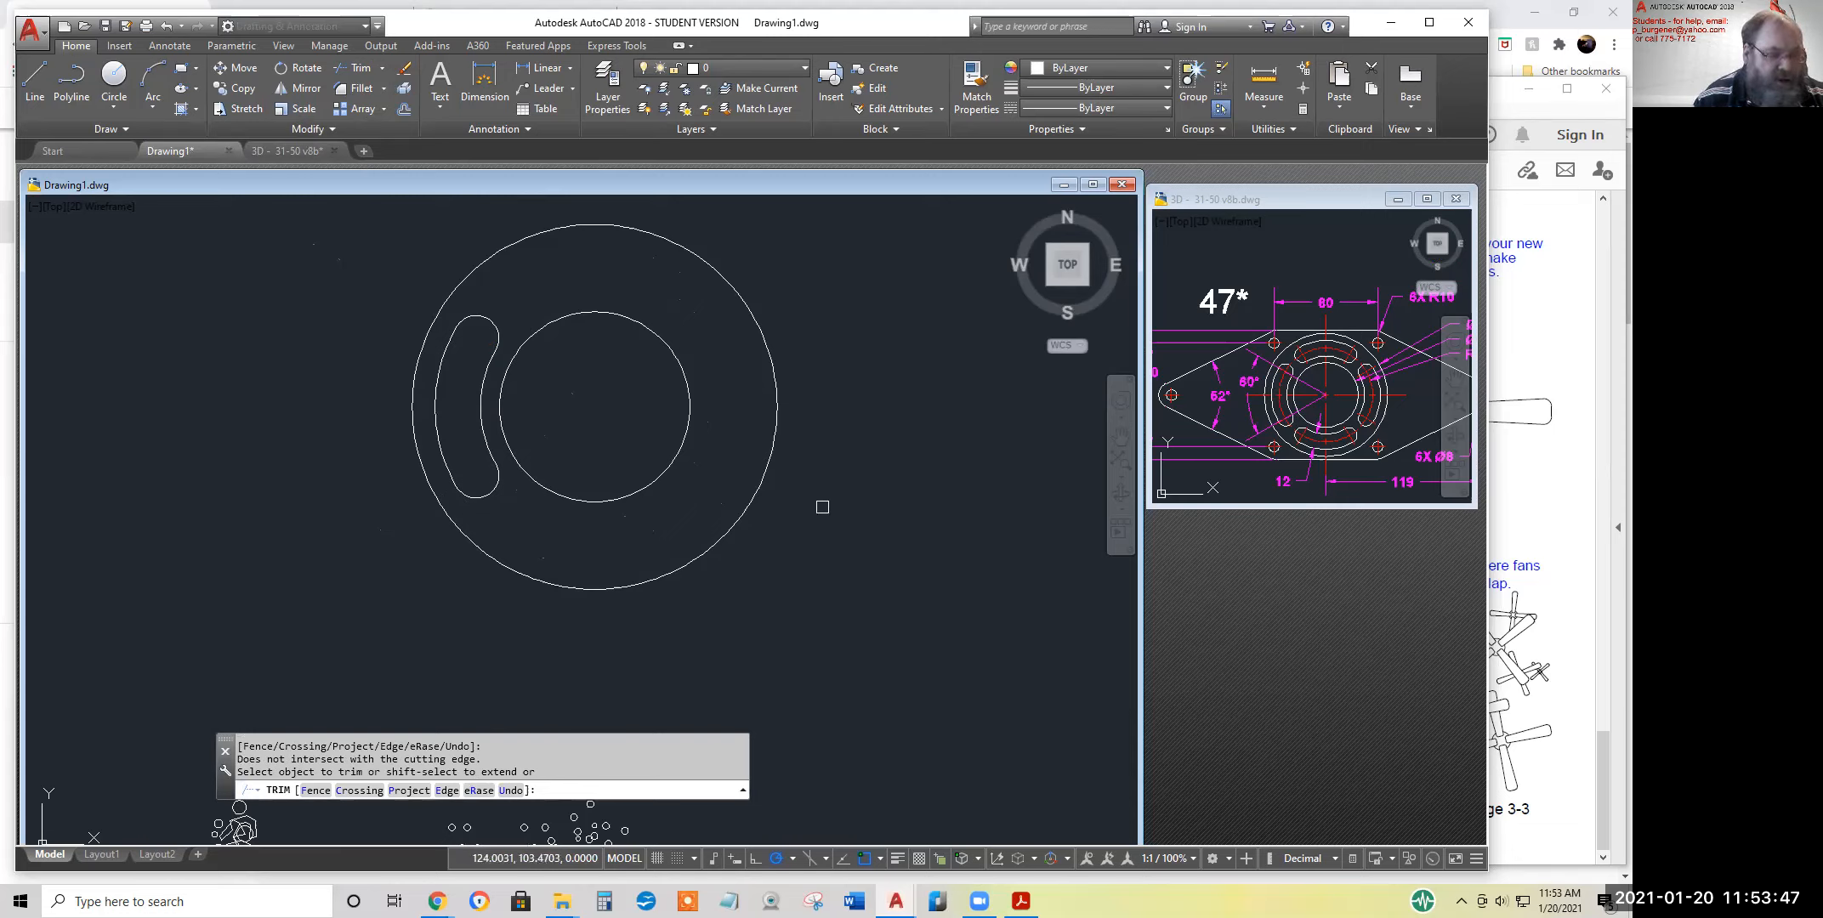
key("Return")
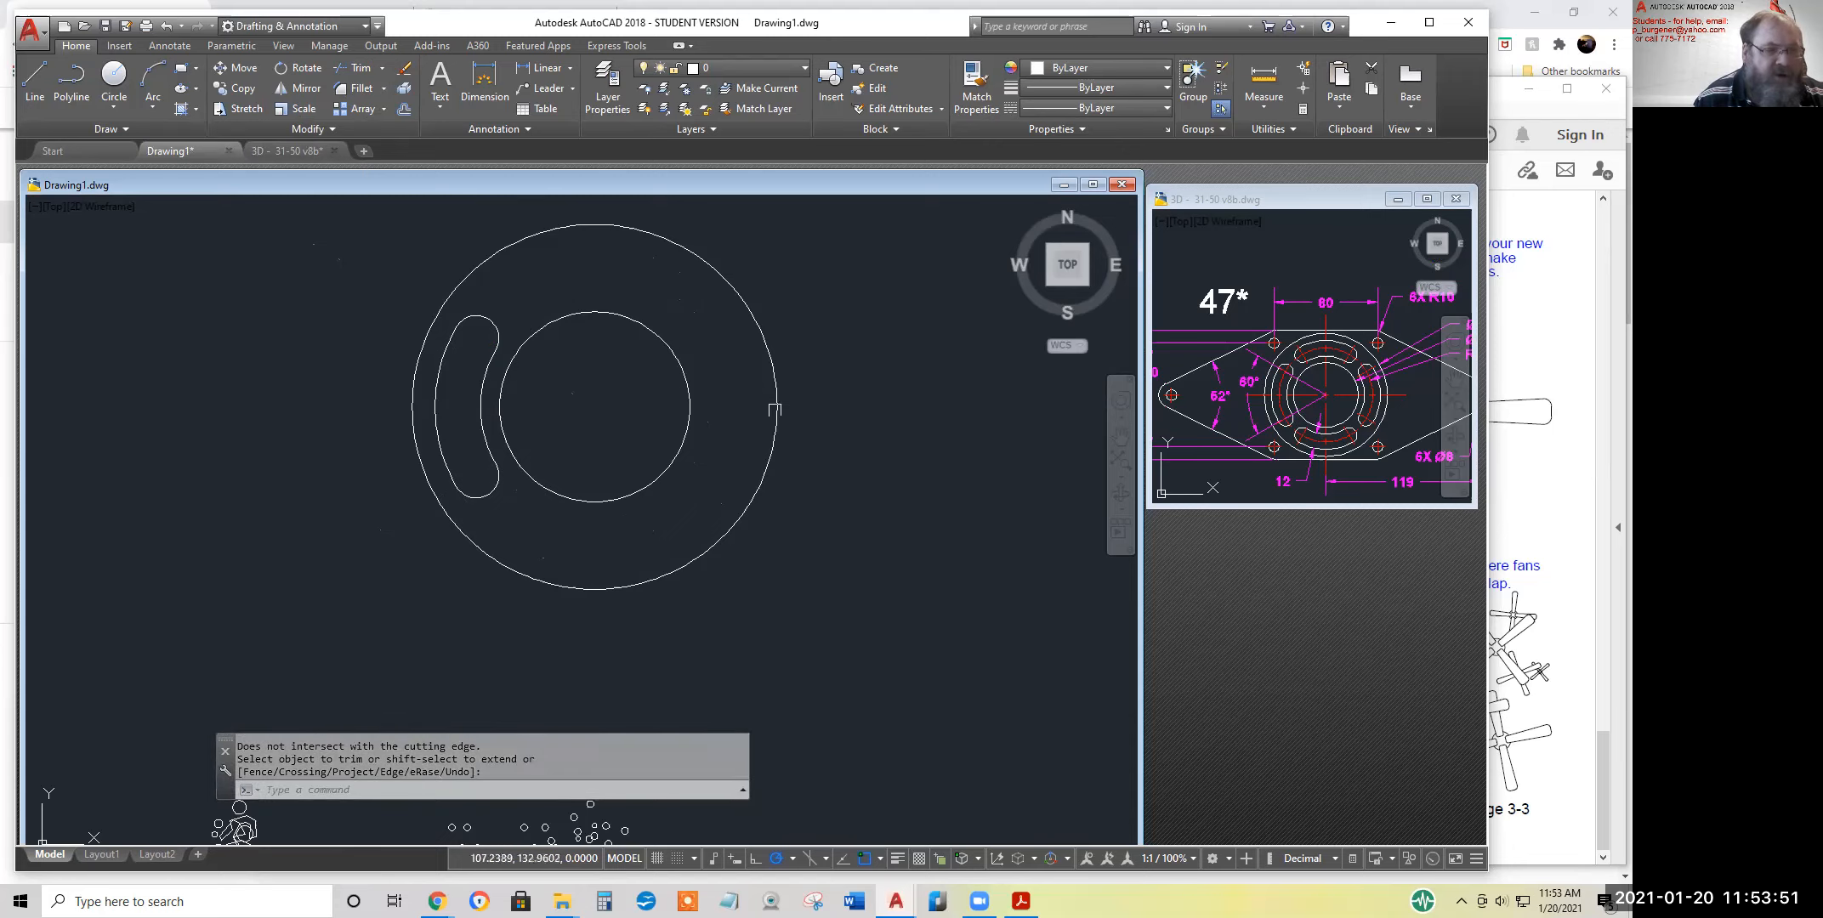
Mirror the curved slot about the vertical axis through the circles' centre, keeping the original slot
middle_click_drag(739, 470, 740, 523)
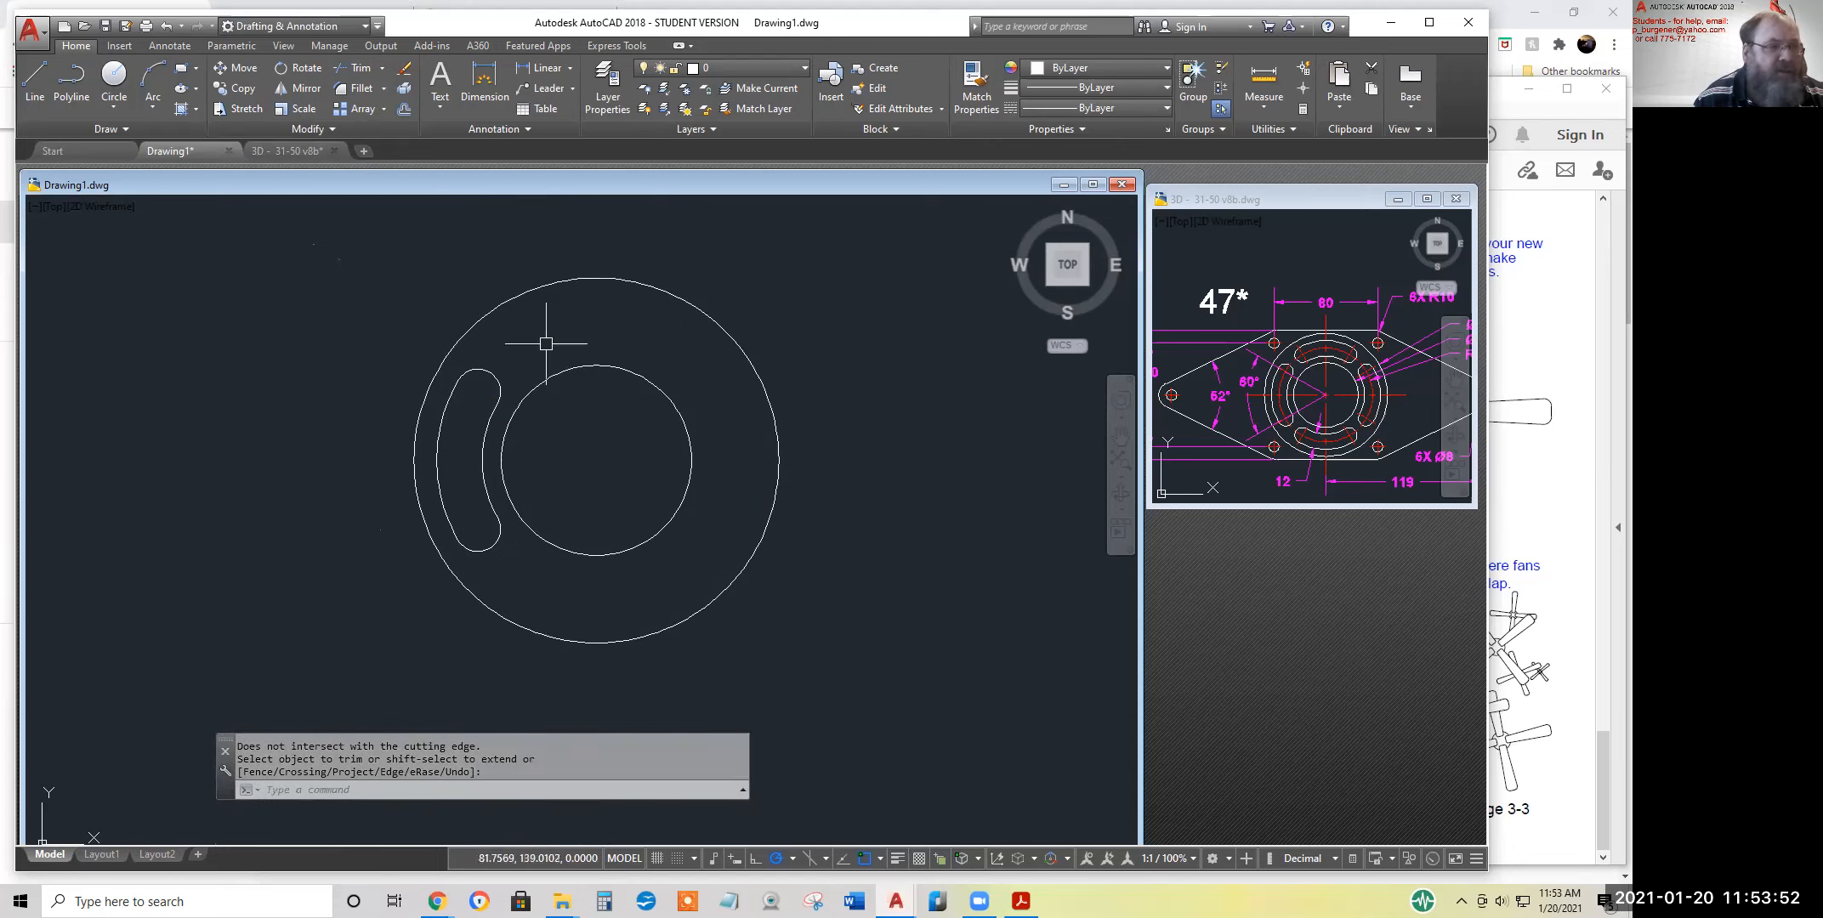
left_click(286, 88)
left_click(402, 317)
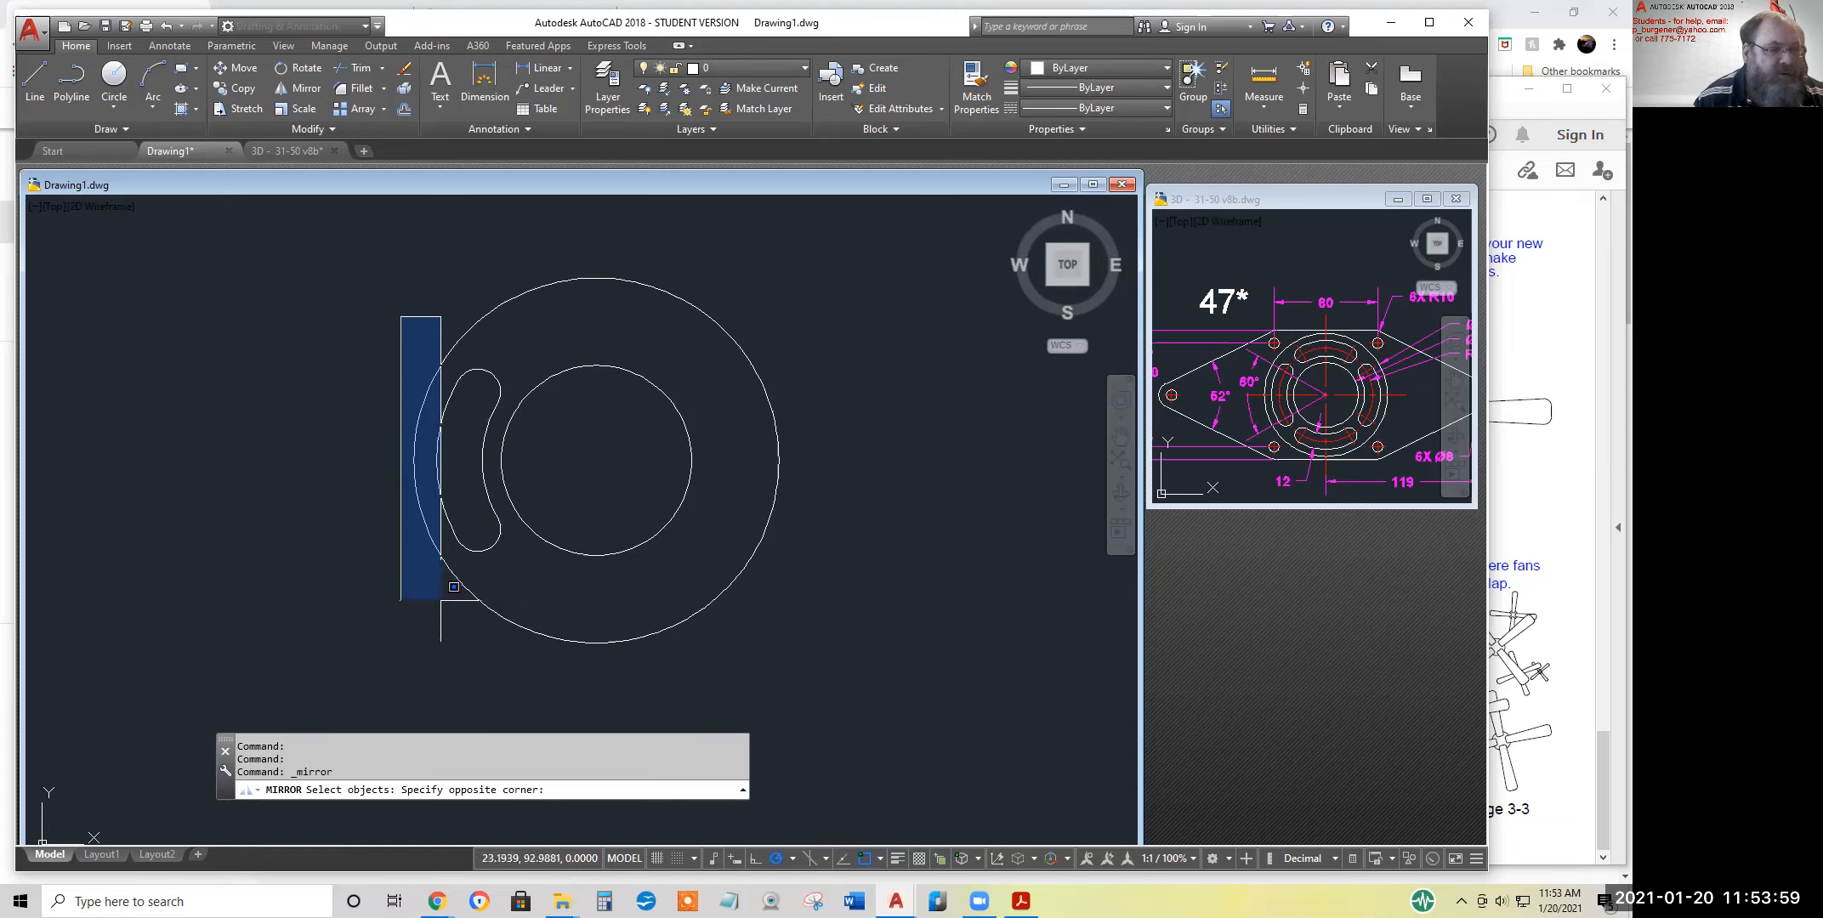
left_click(515, 593)
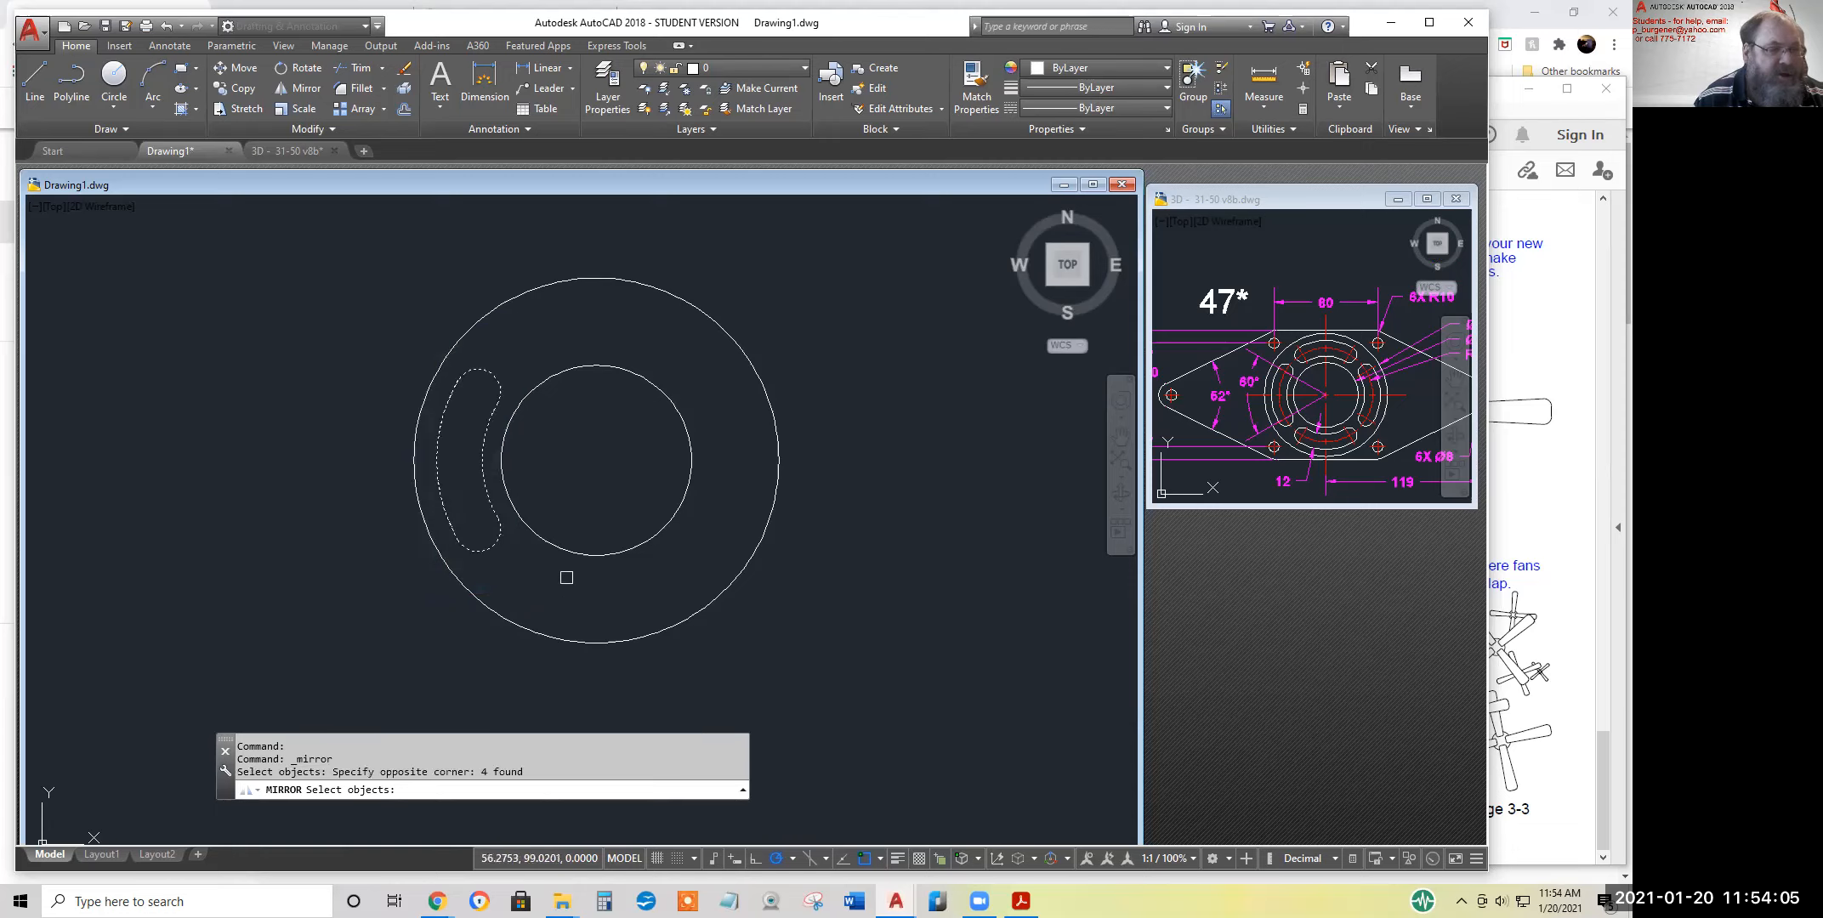
key("Return")
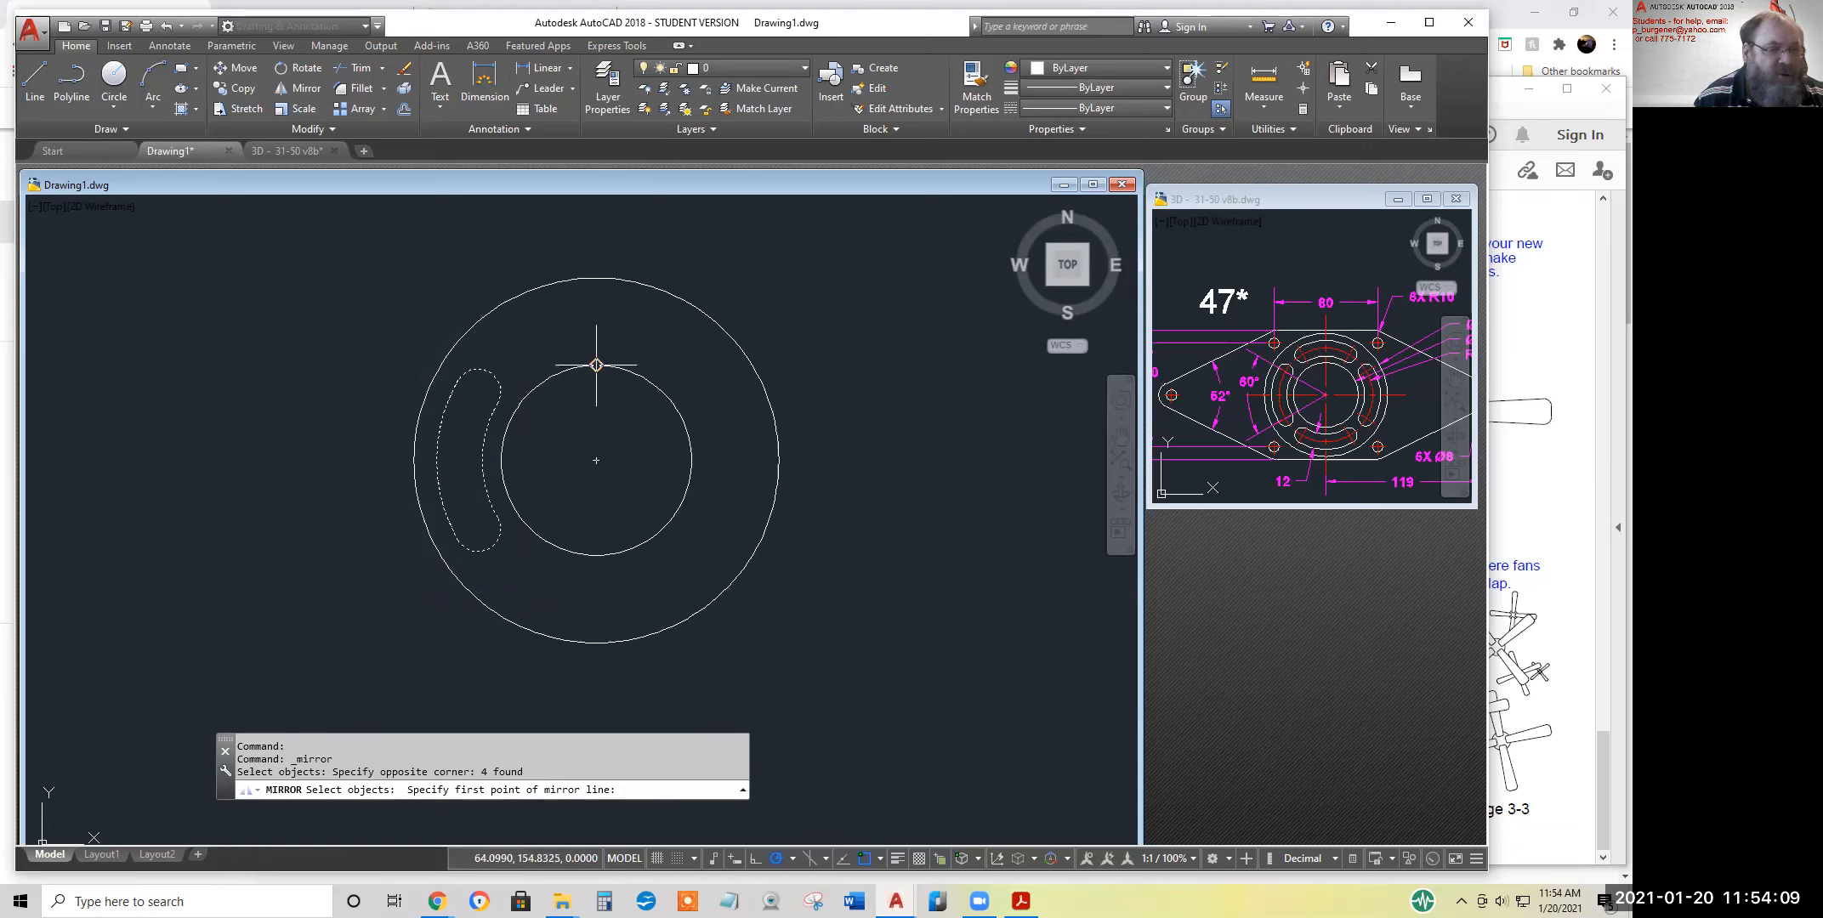
left_click(596, 278)
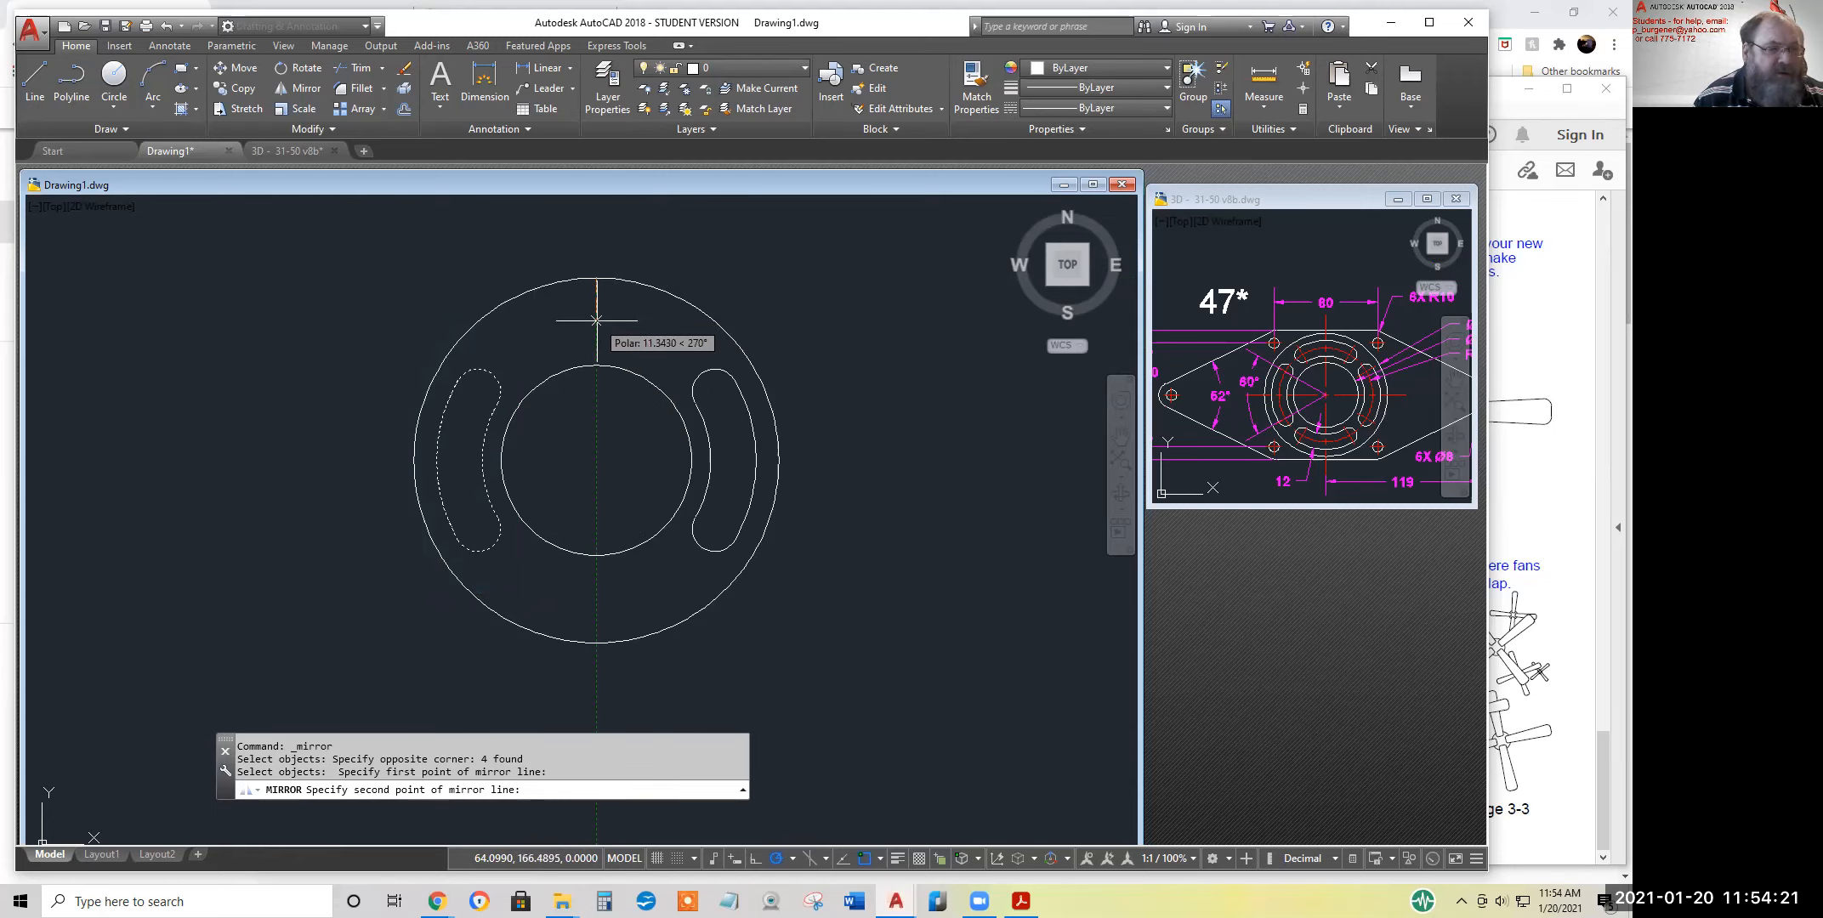
left_click(595, 226)
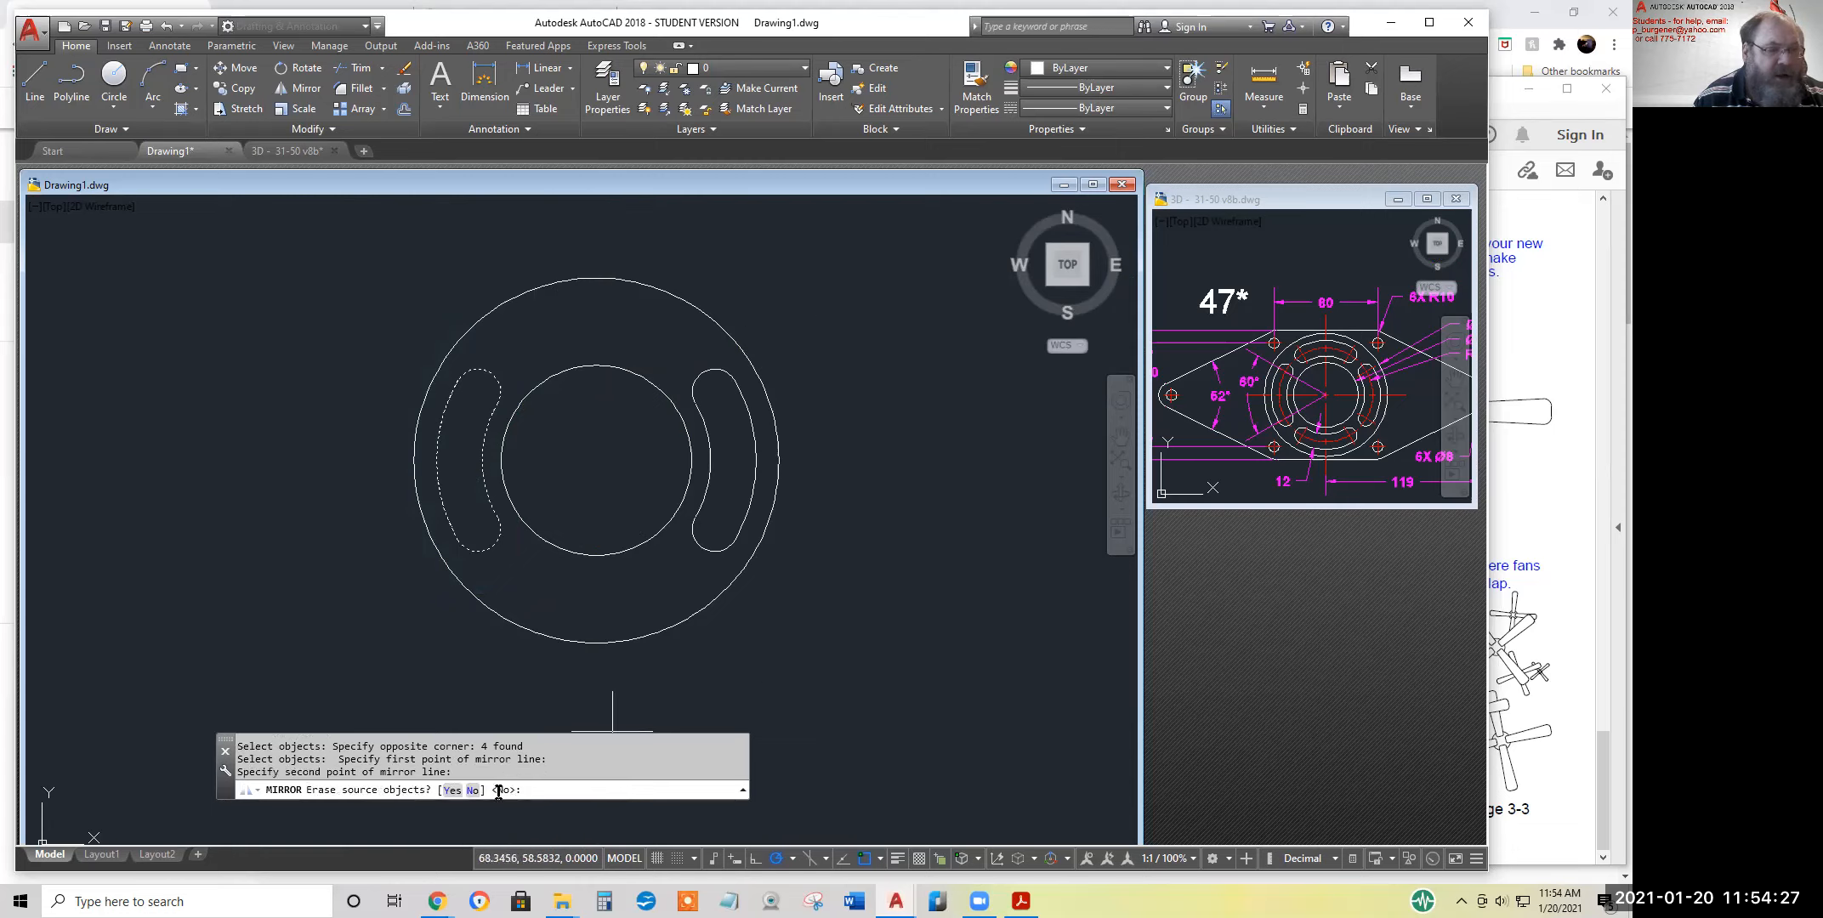
key("Return")
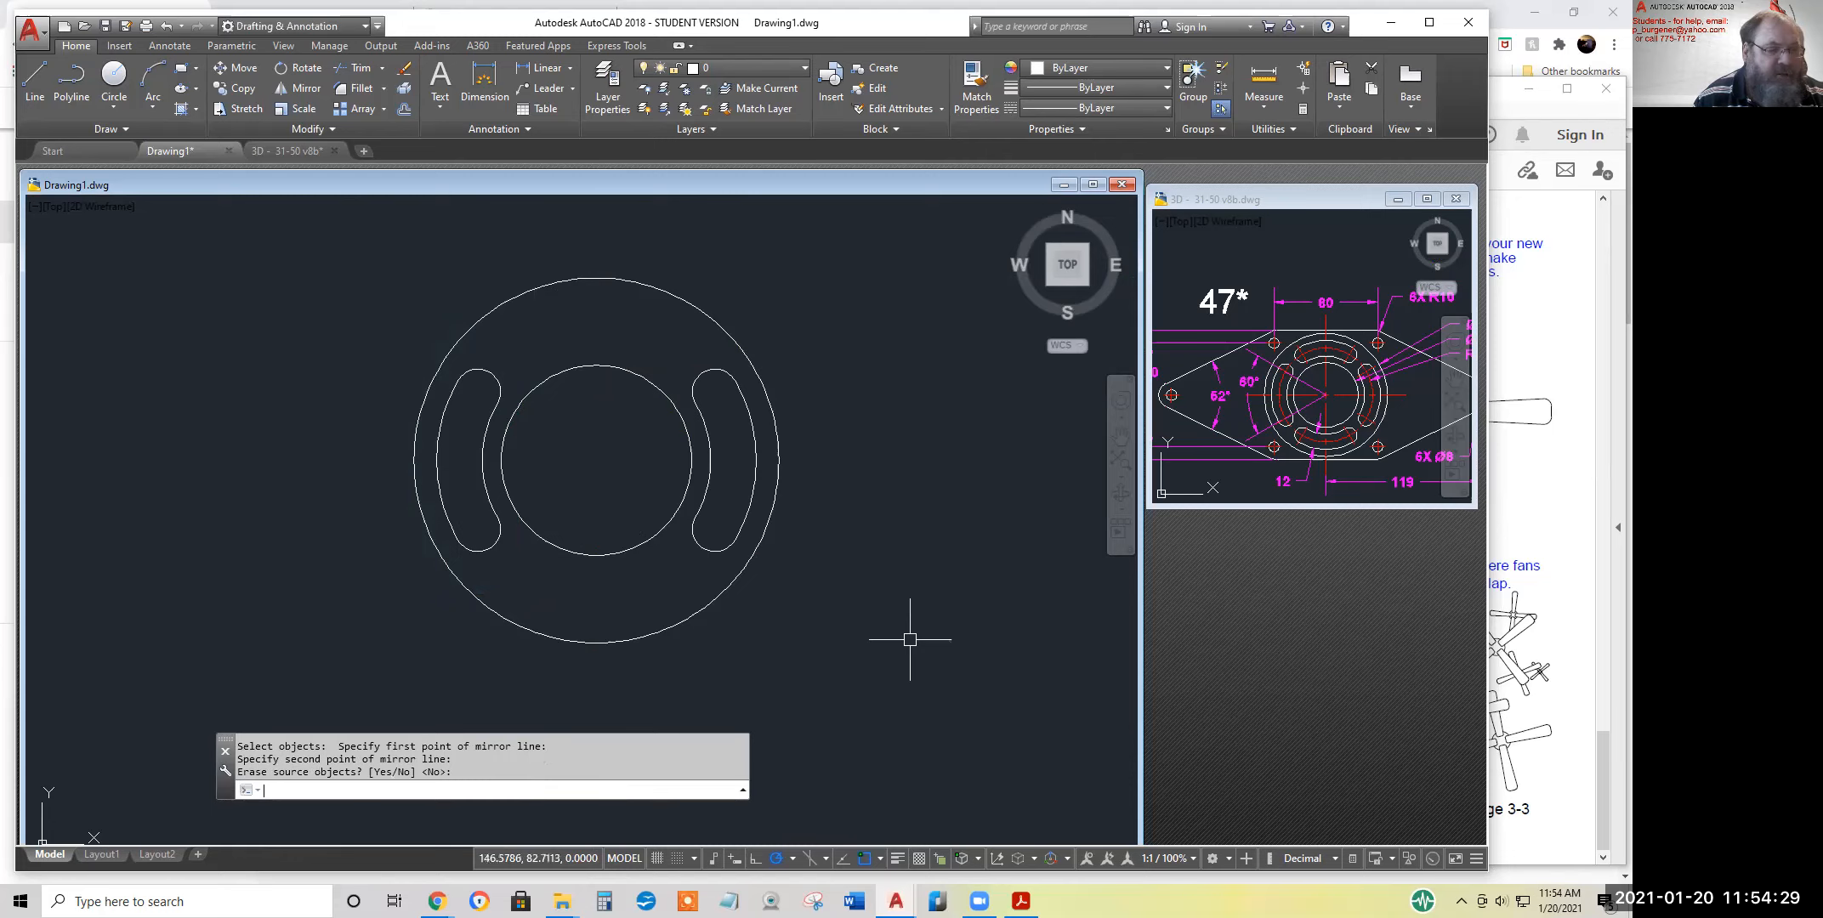
left_click(304, 94)
left_click(356, 338)
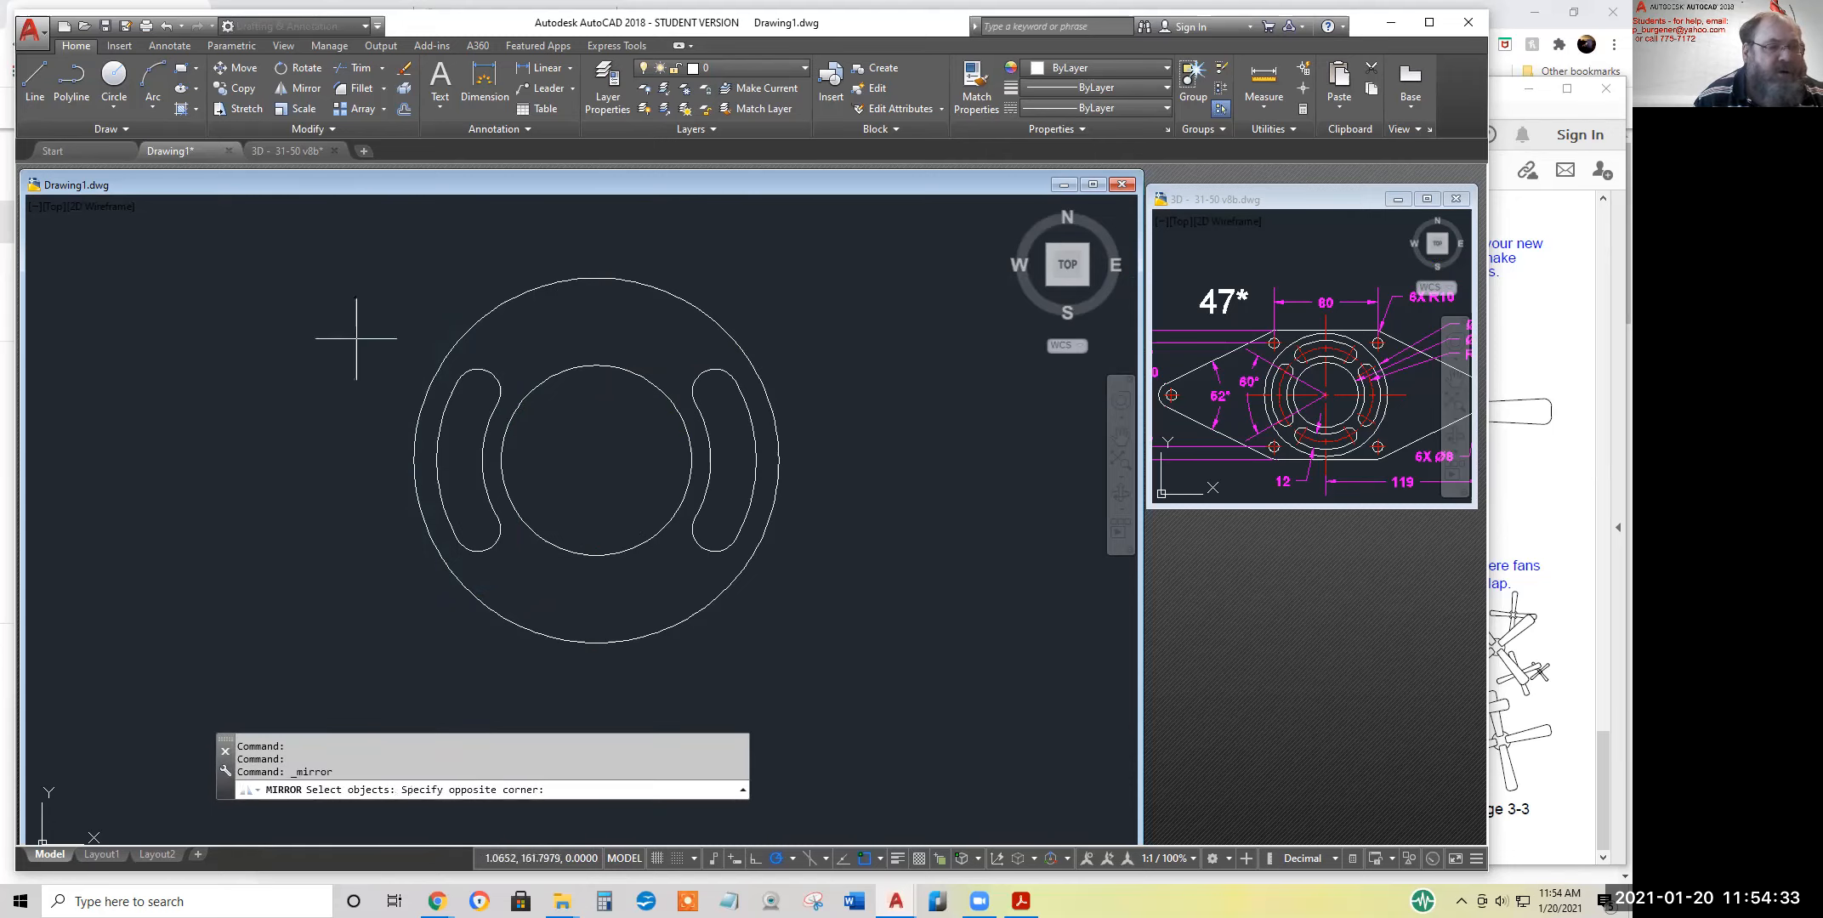
left_click(885, 591)
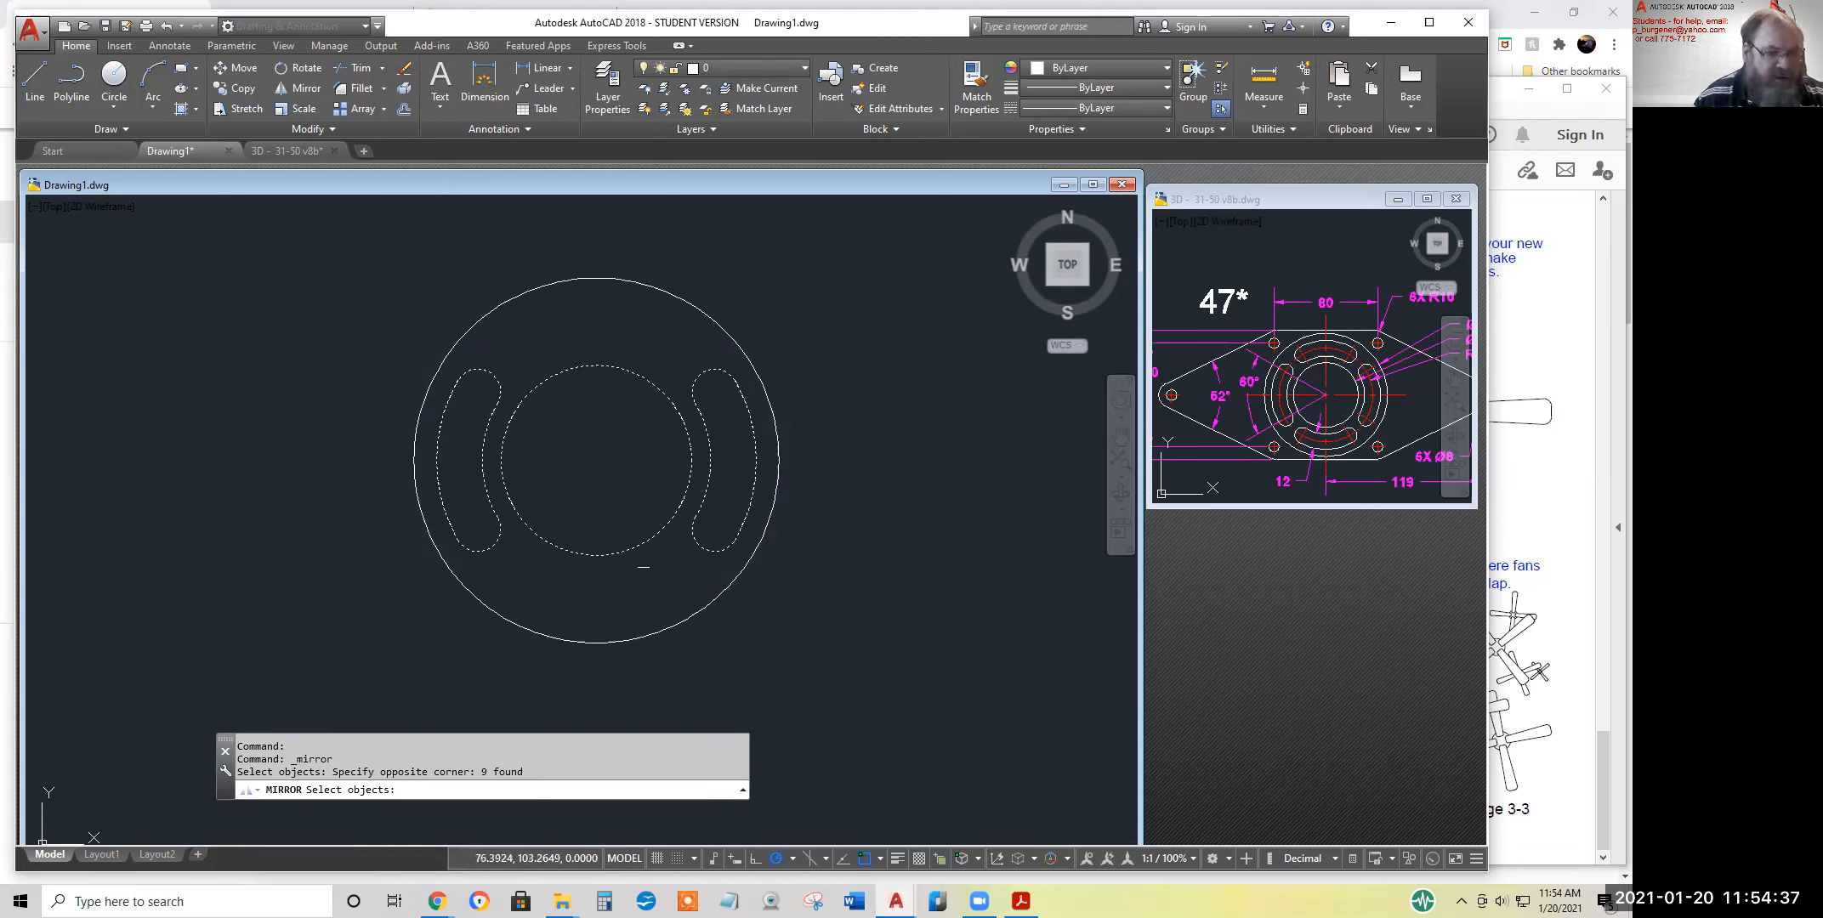
left_click(646, 566)
left_click(598, 518, "shift")
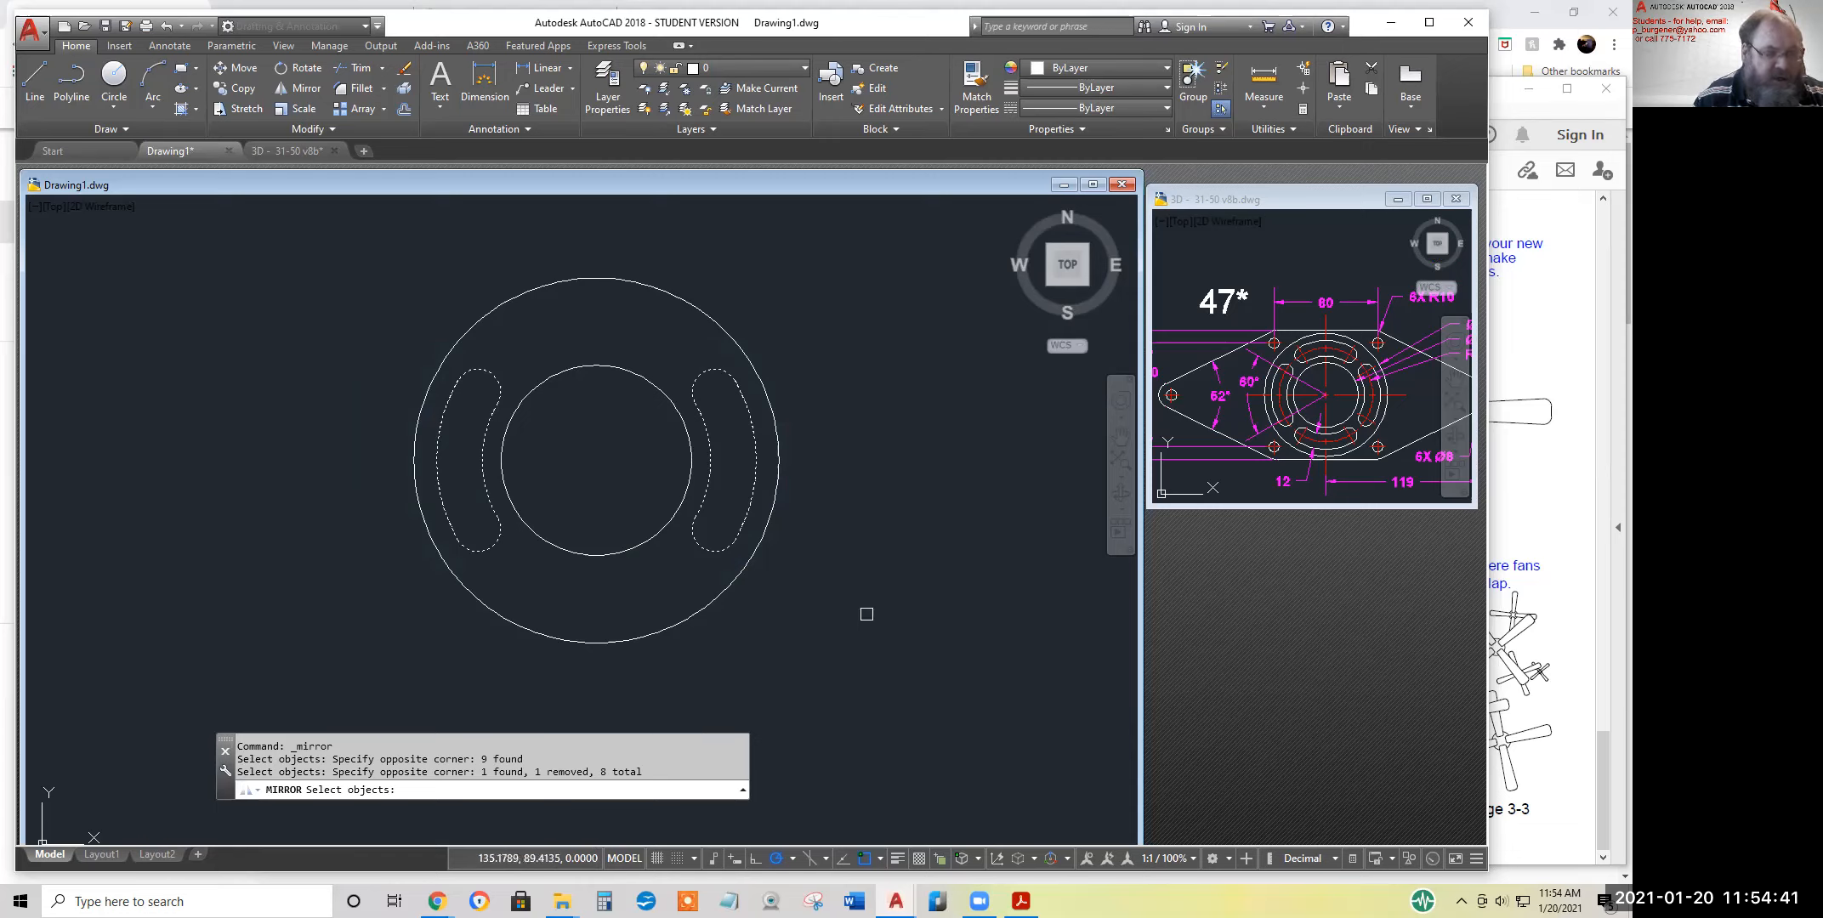
key("Return")
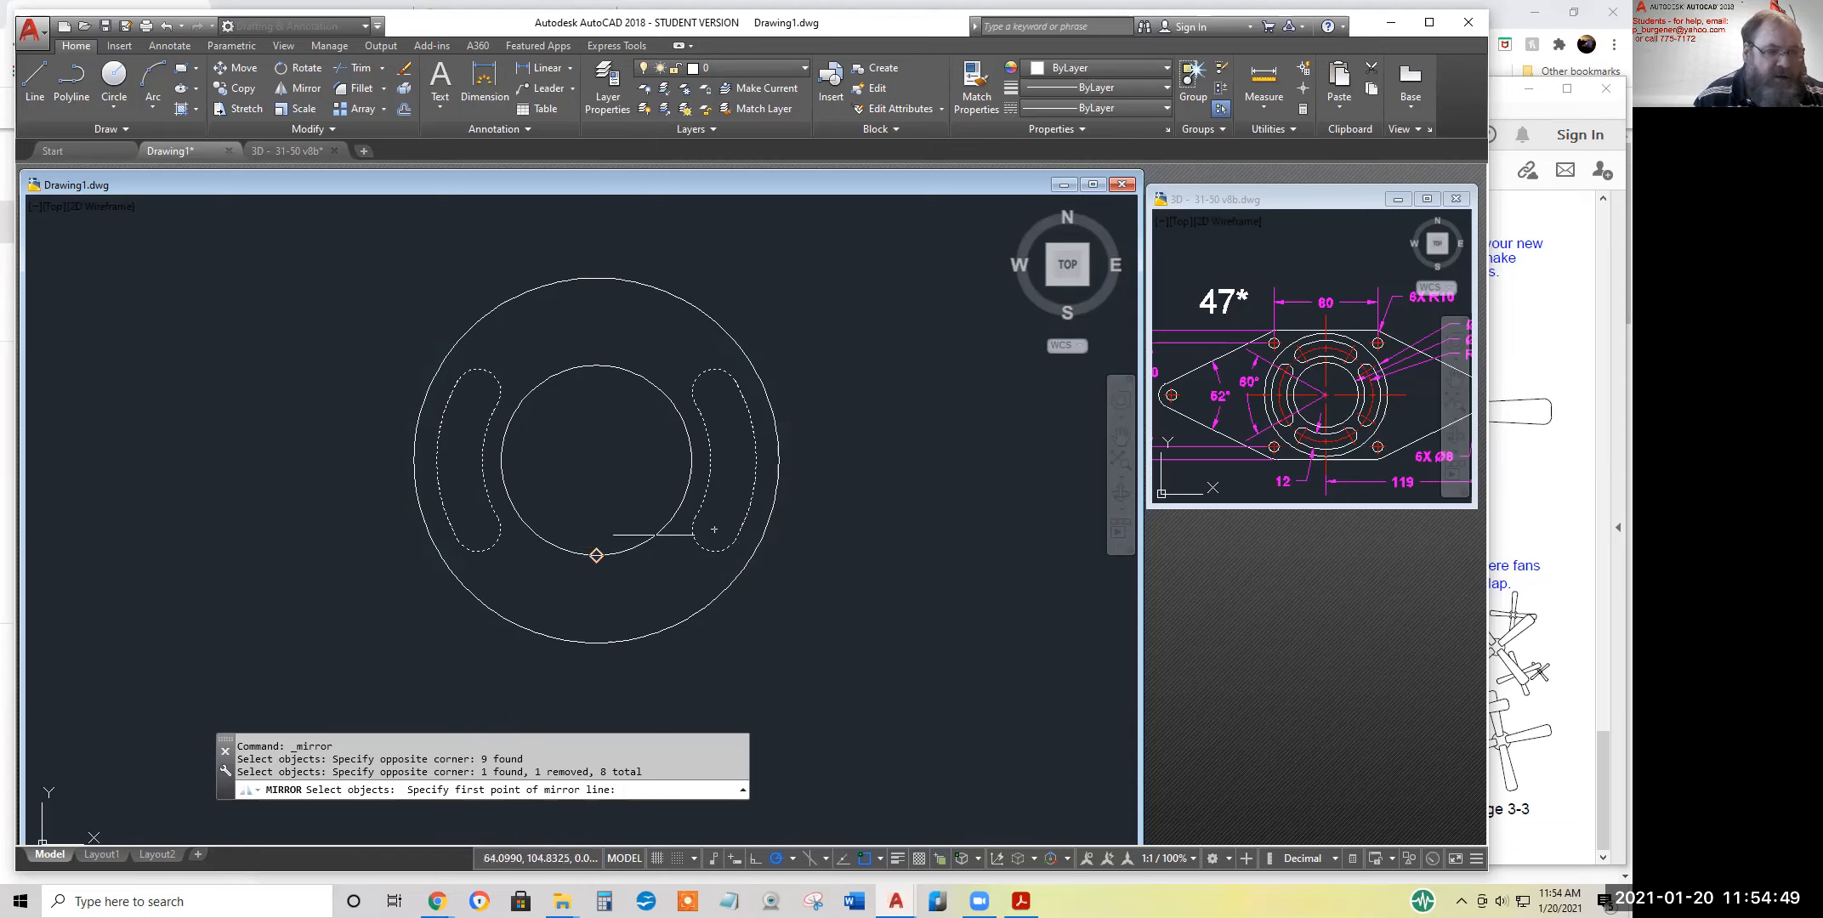
left_click(596, 460)
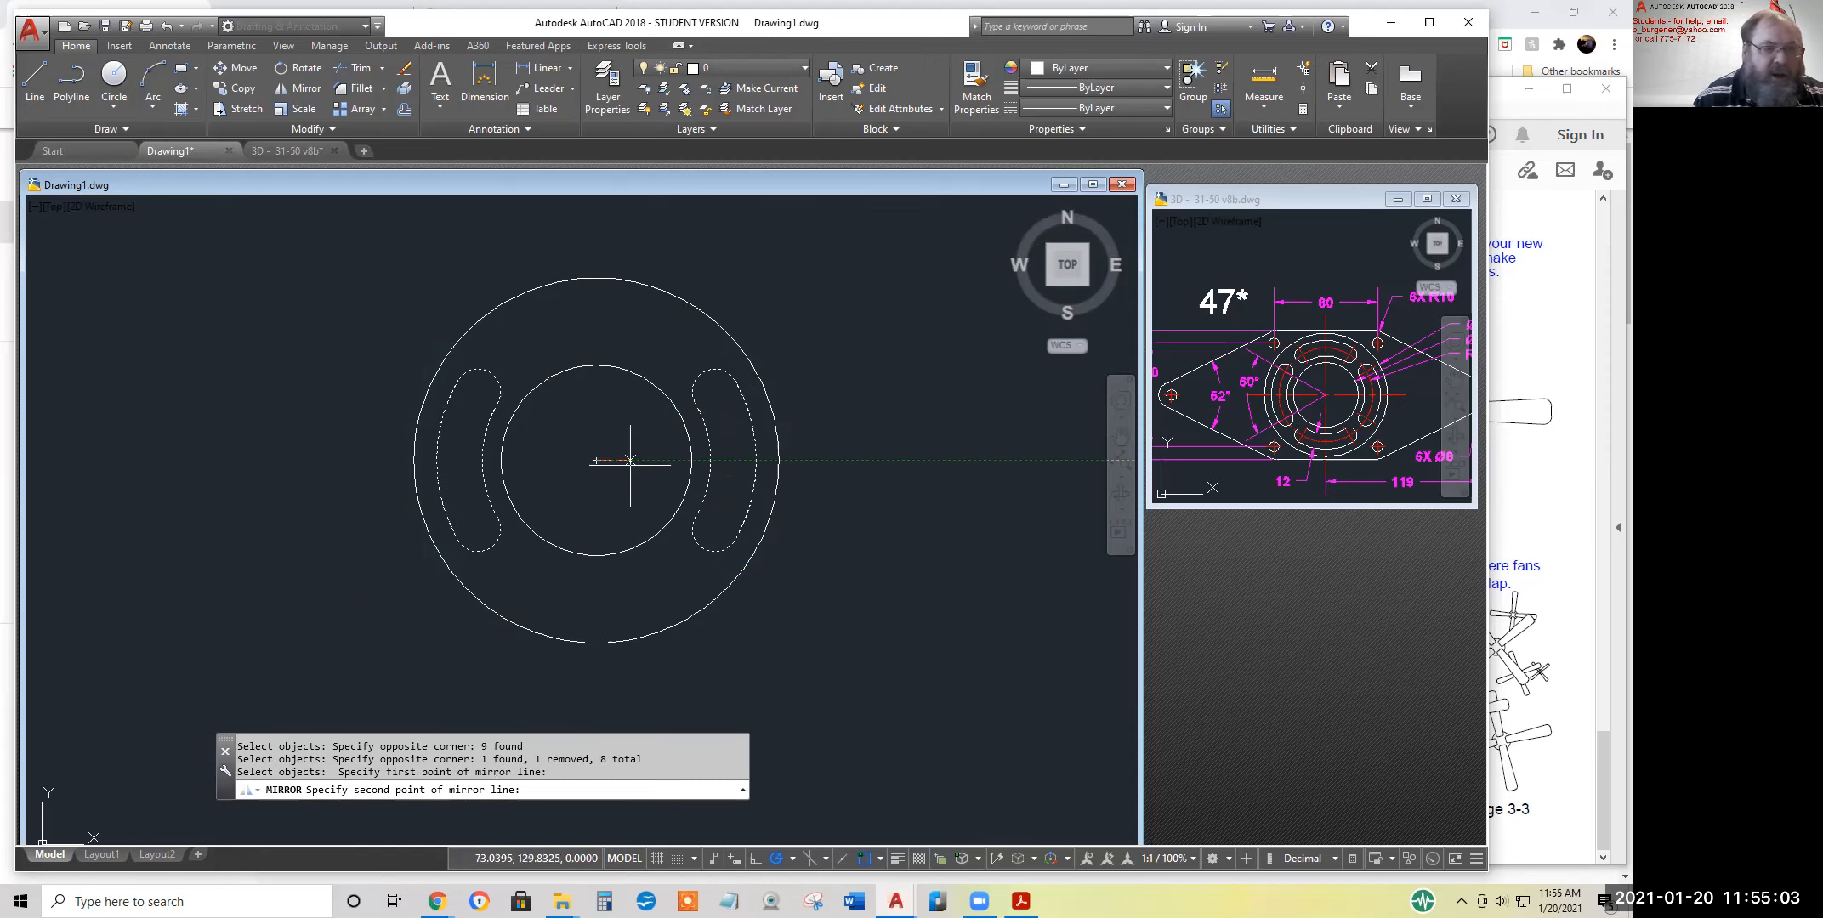
key("Escape")
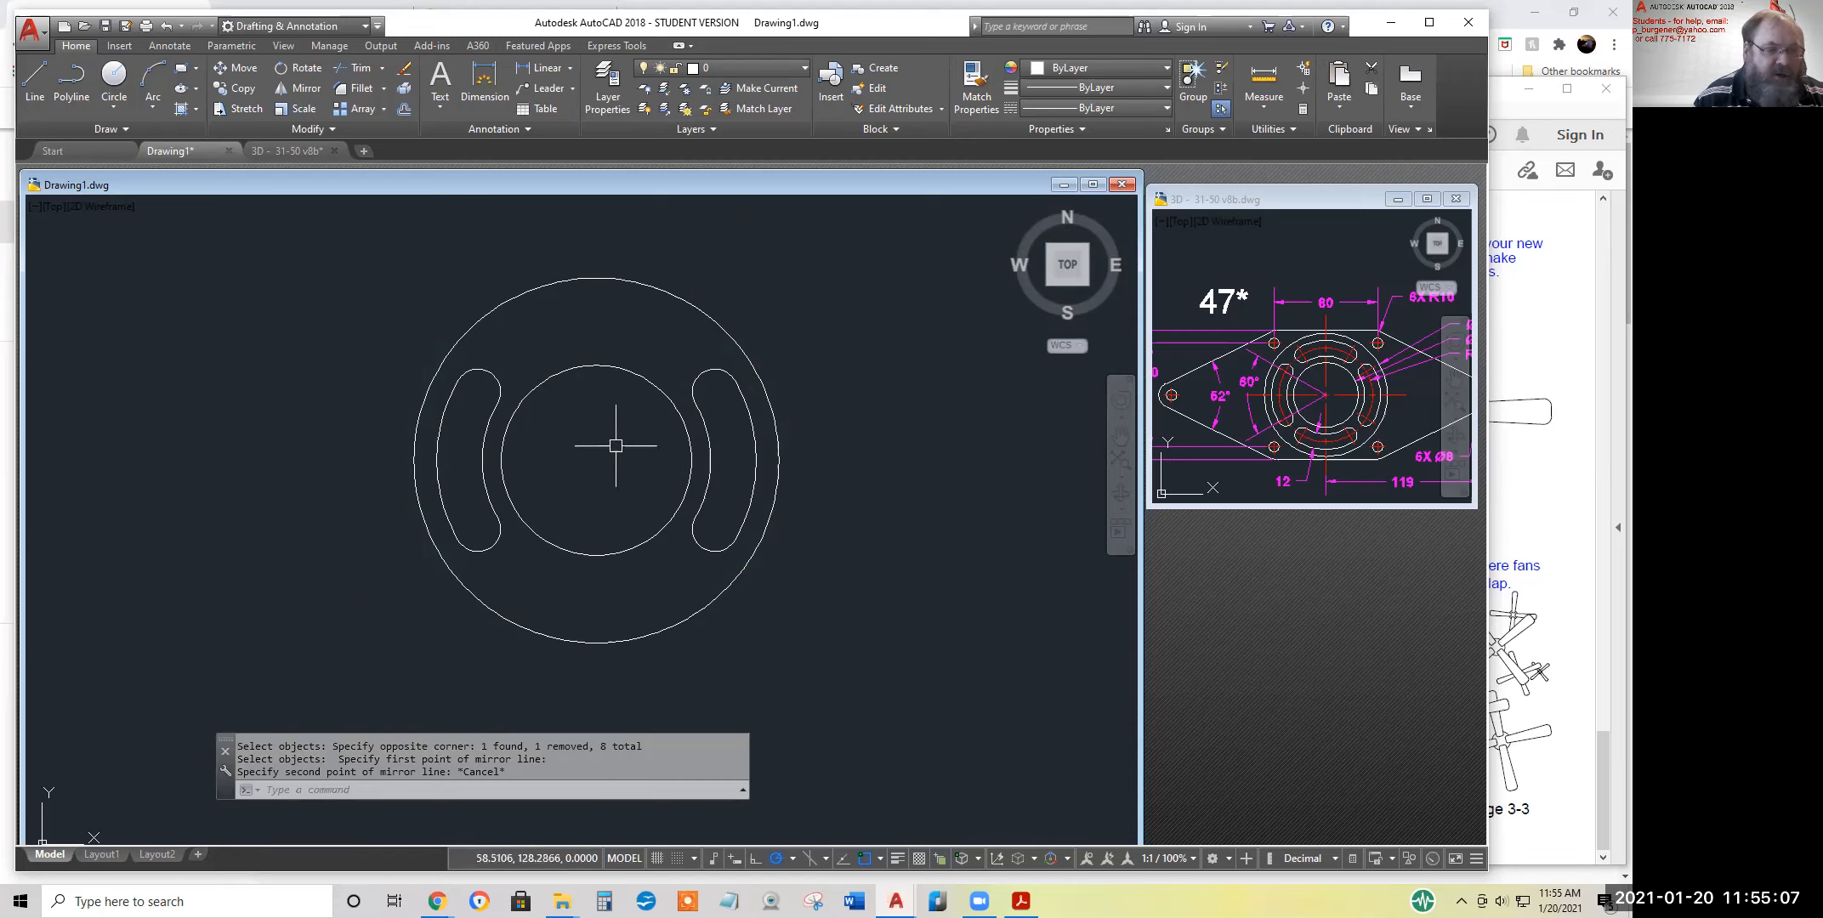
Set polar tracking to 45° increments and mirror both slots about the 45° line through the common centre, keeping the originals
left_click(792, 857)
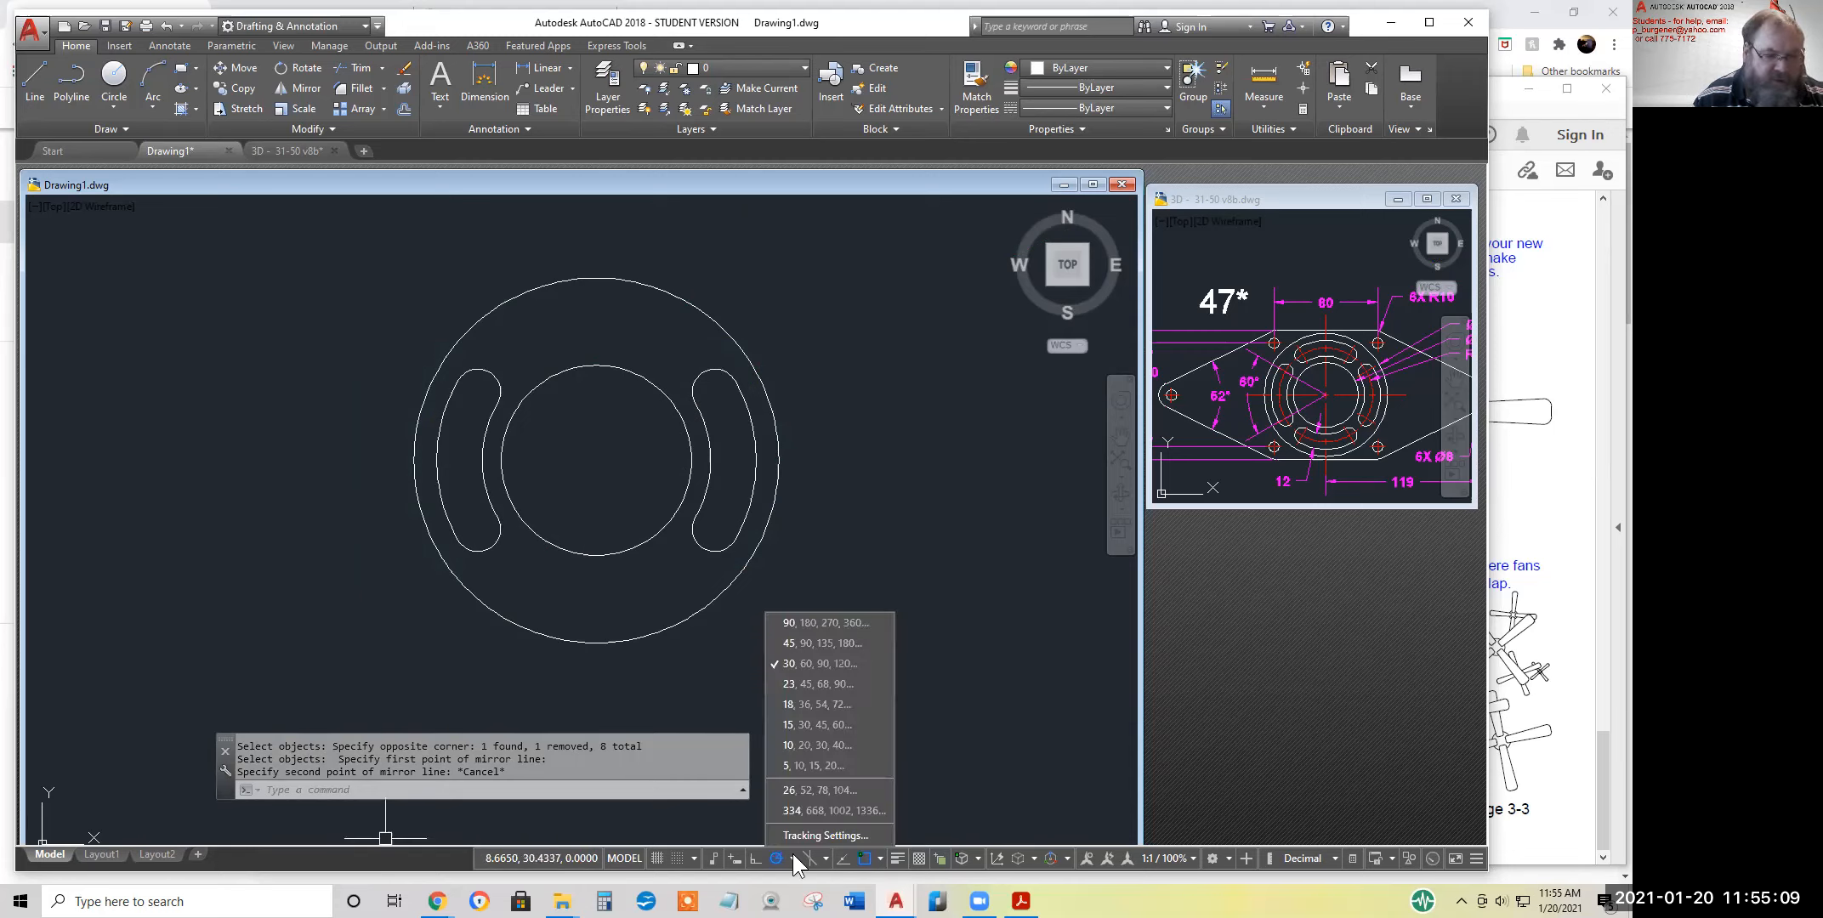
left_click(791, 643)
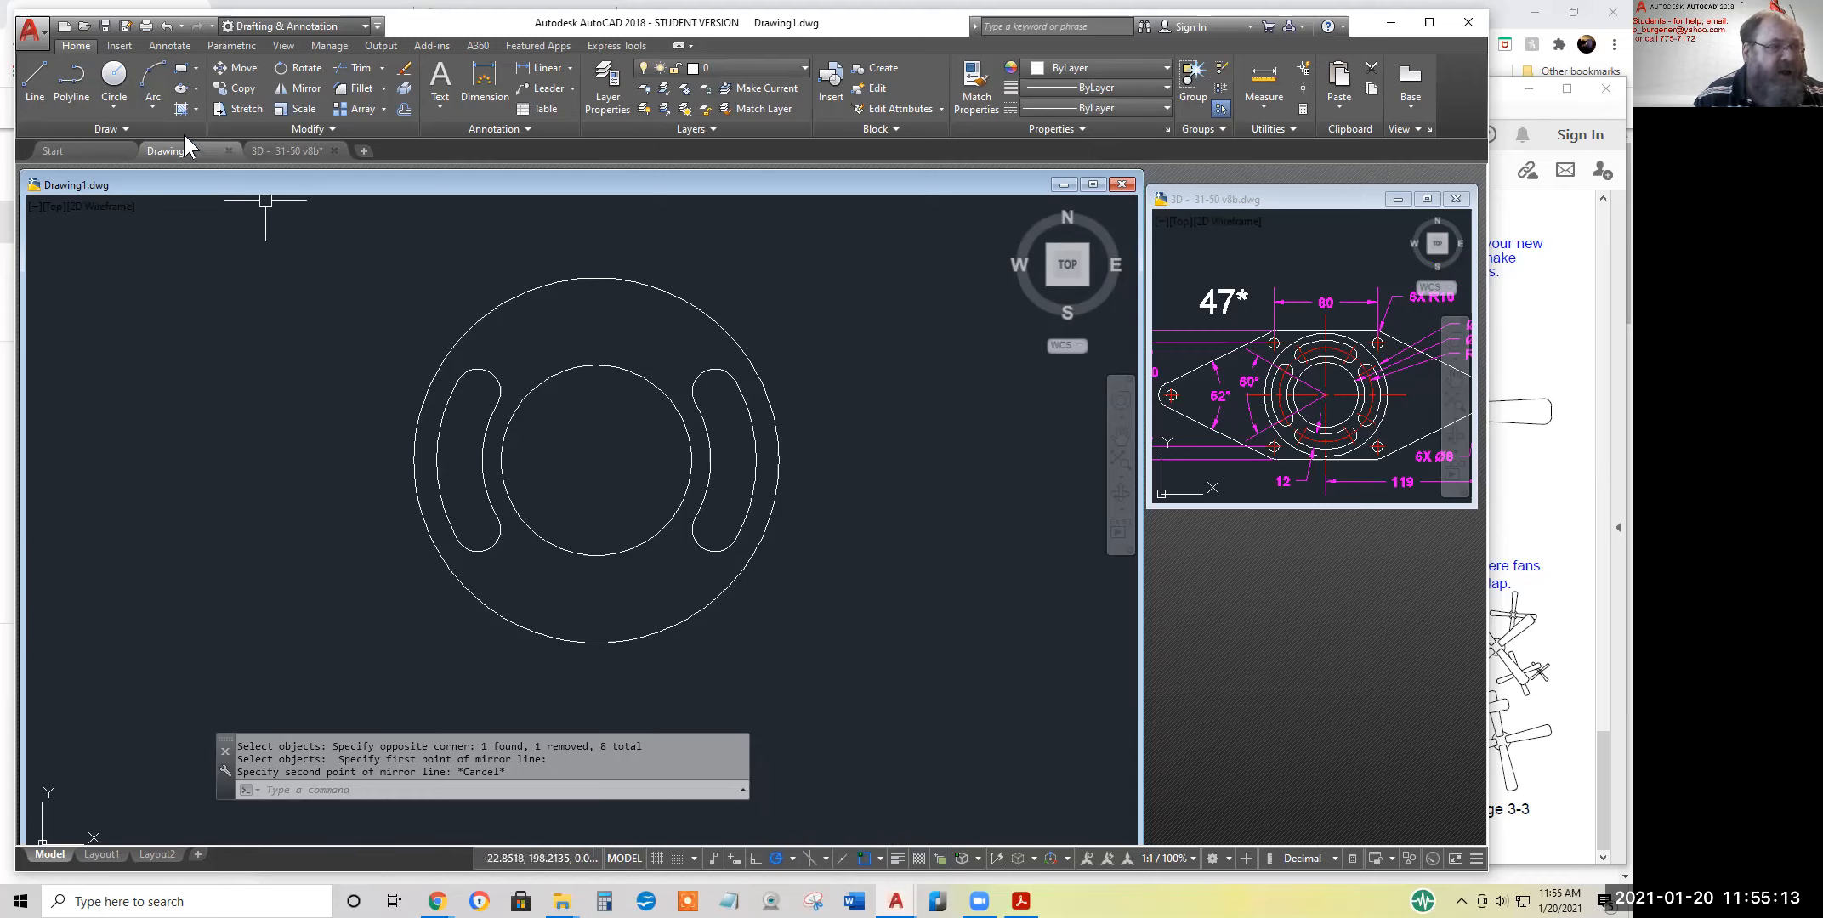
left_click_drag(371, 329, 829, 597)
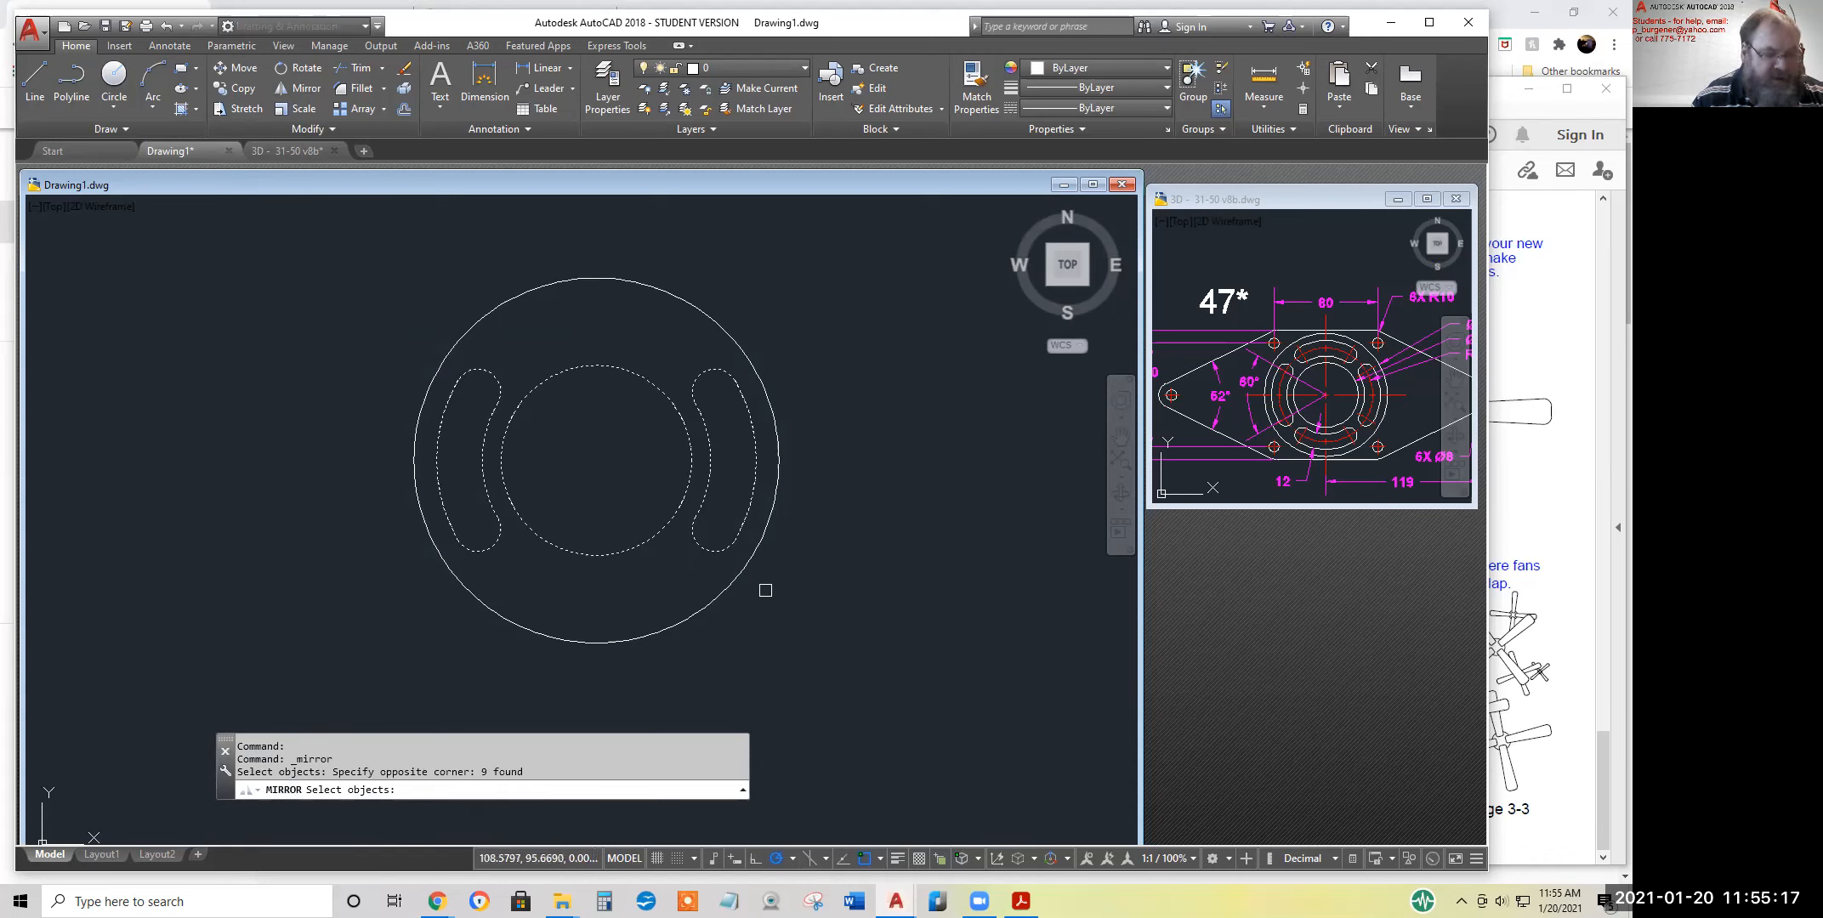
left_click(673, 547)
left_click(593, 522, "shift")
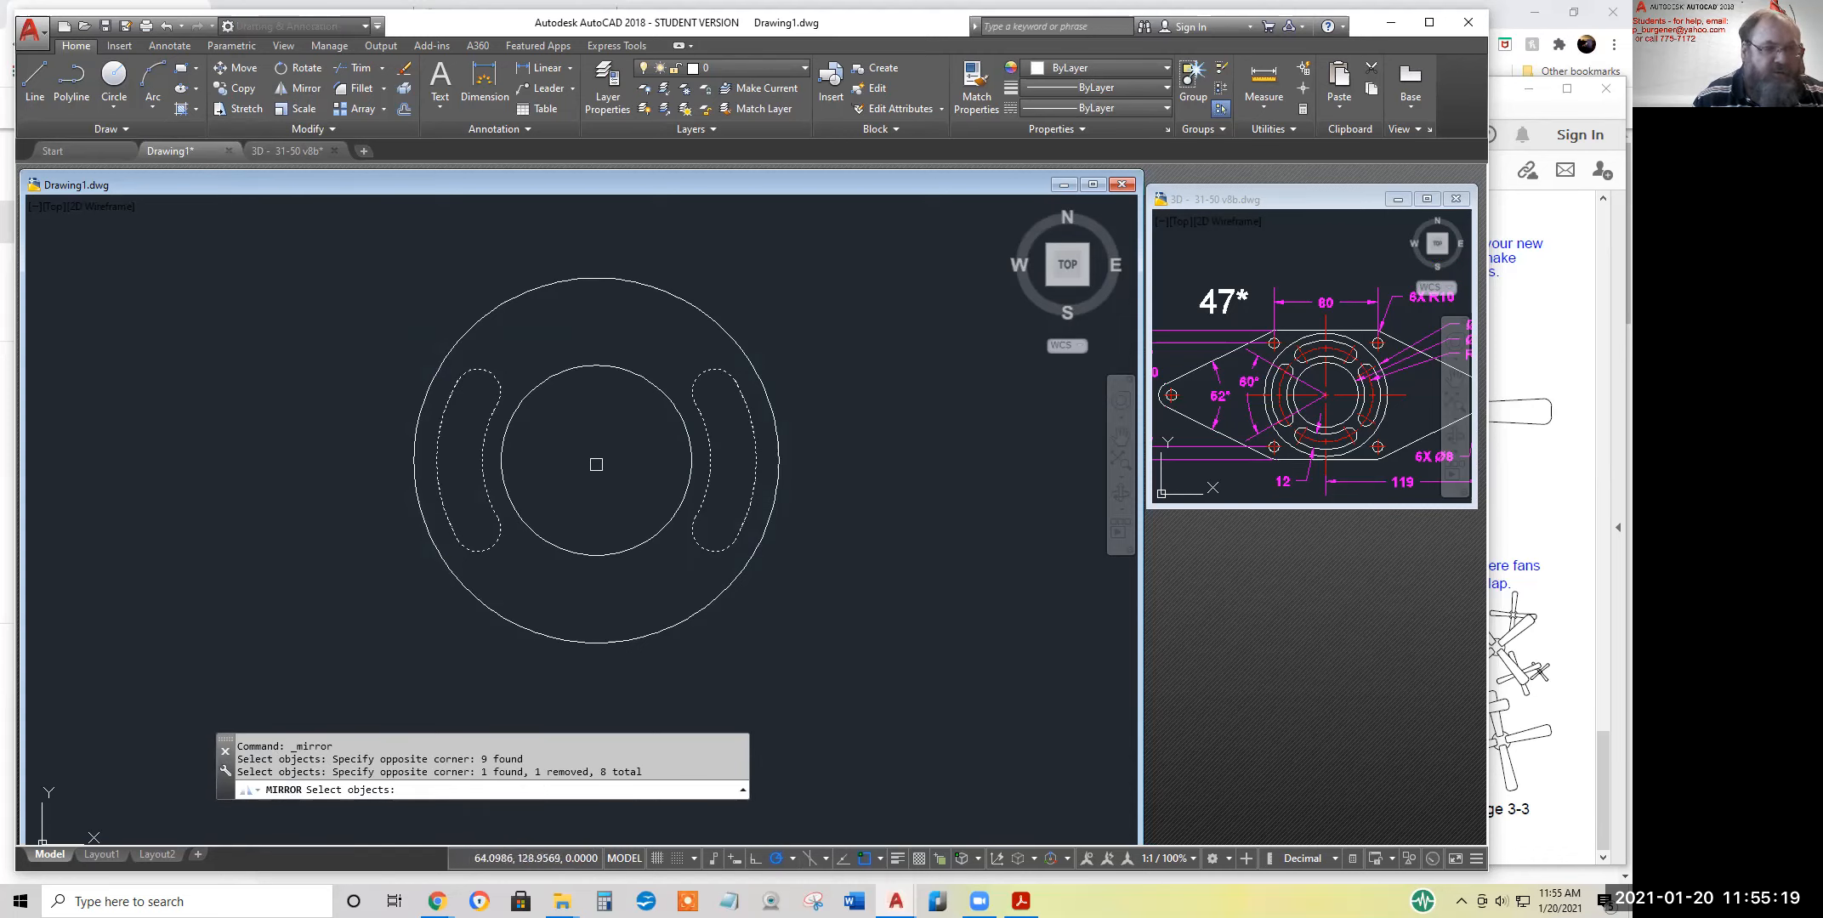
key("Return")
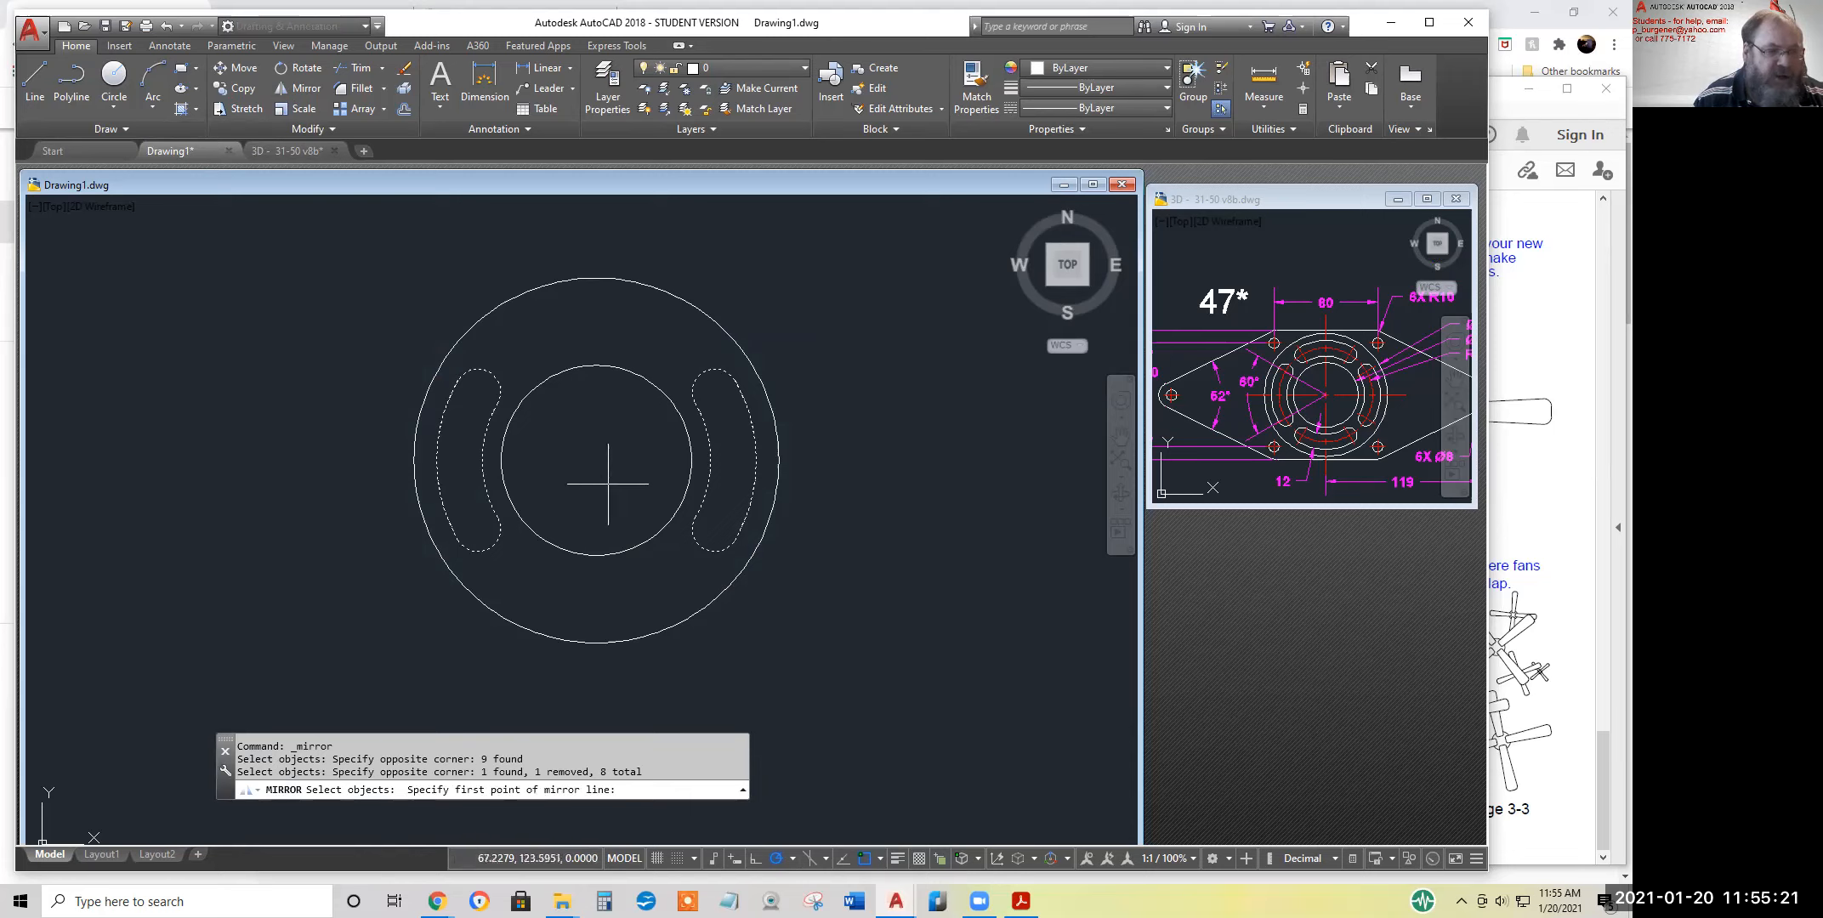
left_click(596, 460)
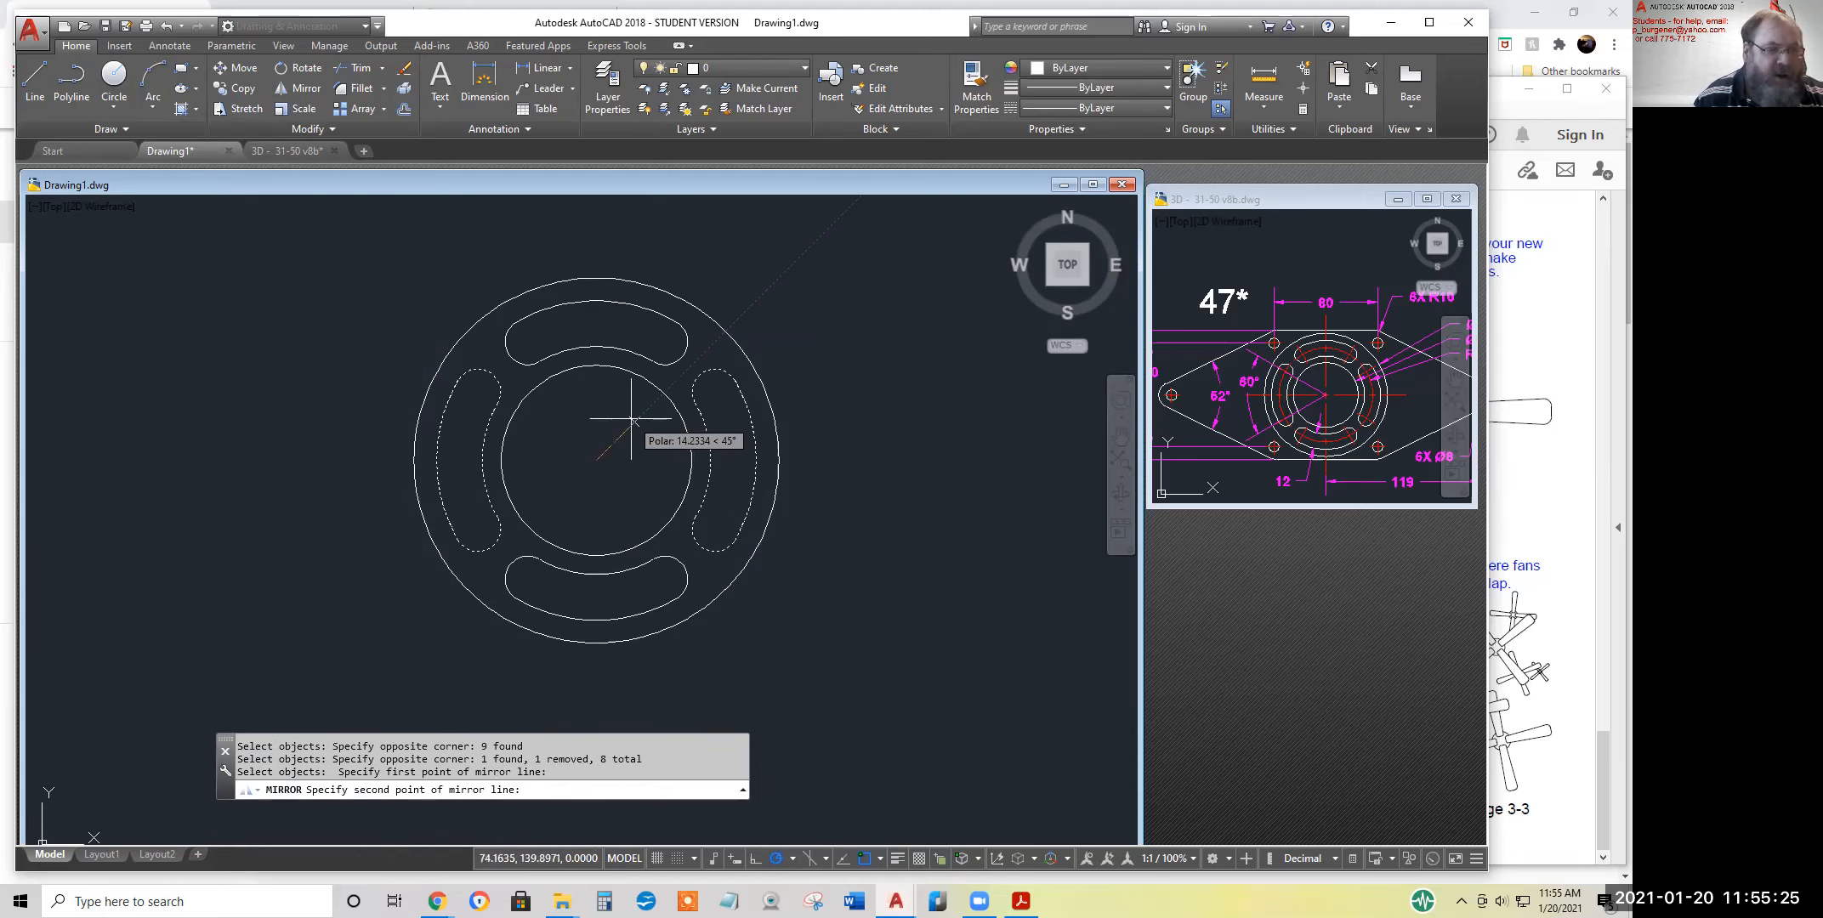
left_click(632, 420)
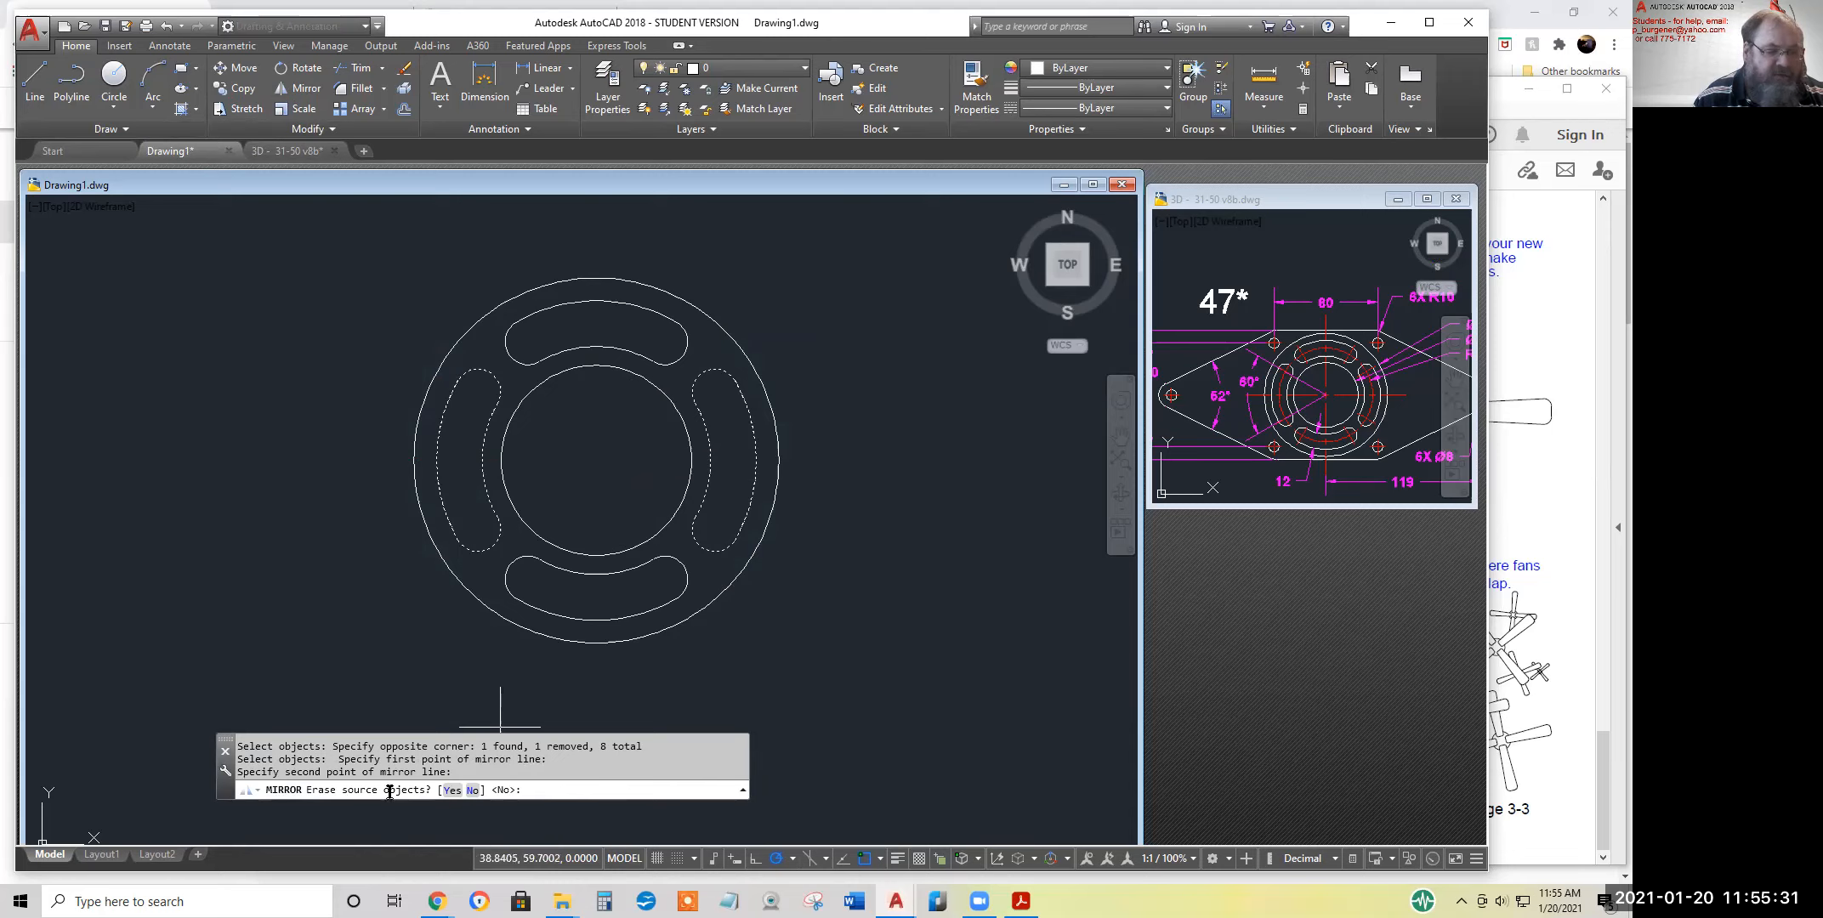
key("Return")
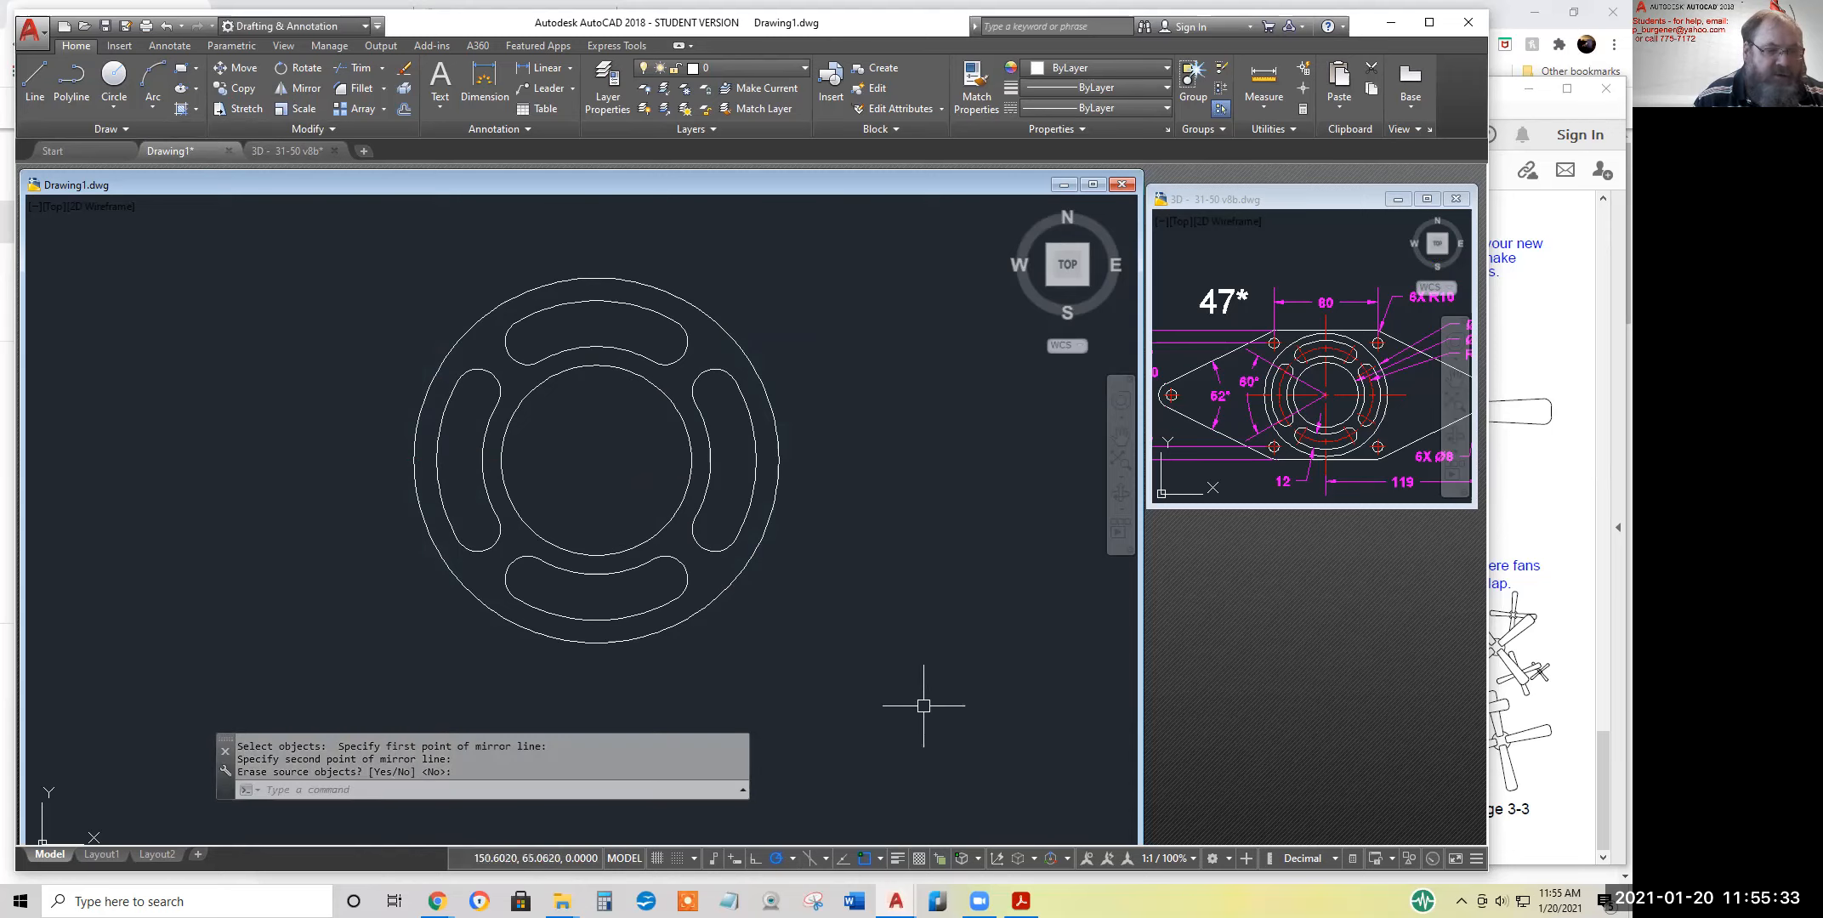
Examine the reference drawing of exercise 47 for the sizes and spacing of the corner holes and end holes
scroll(918, 675, "down", 2)
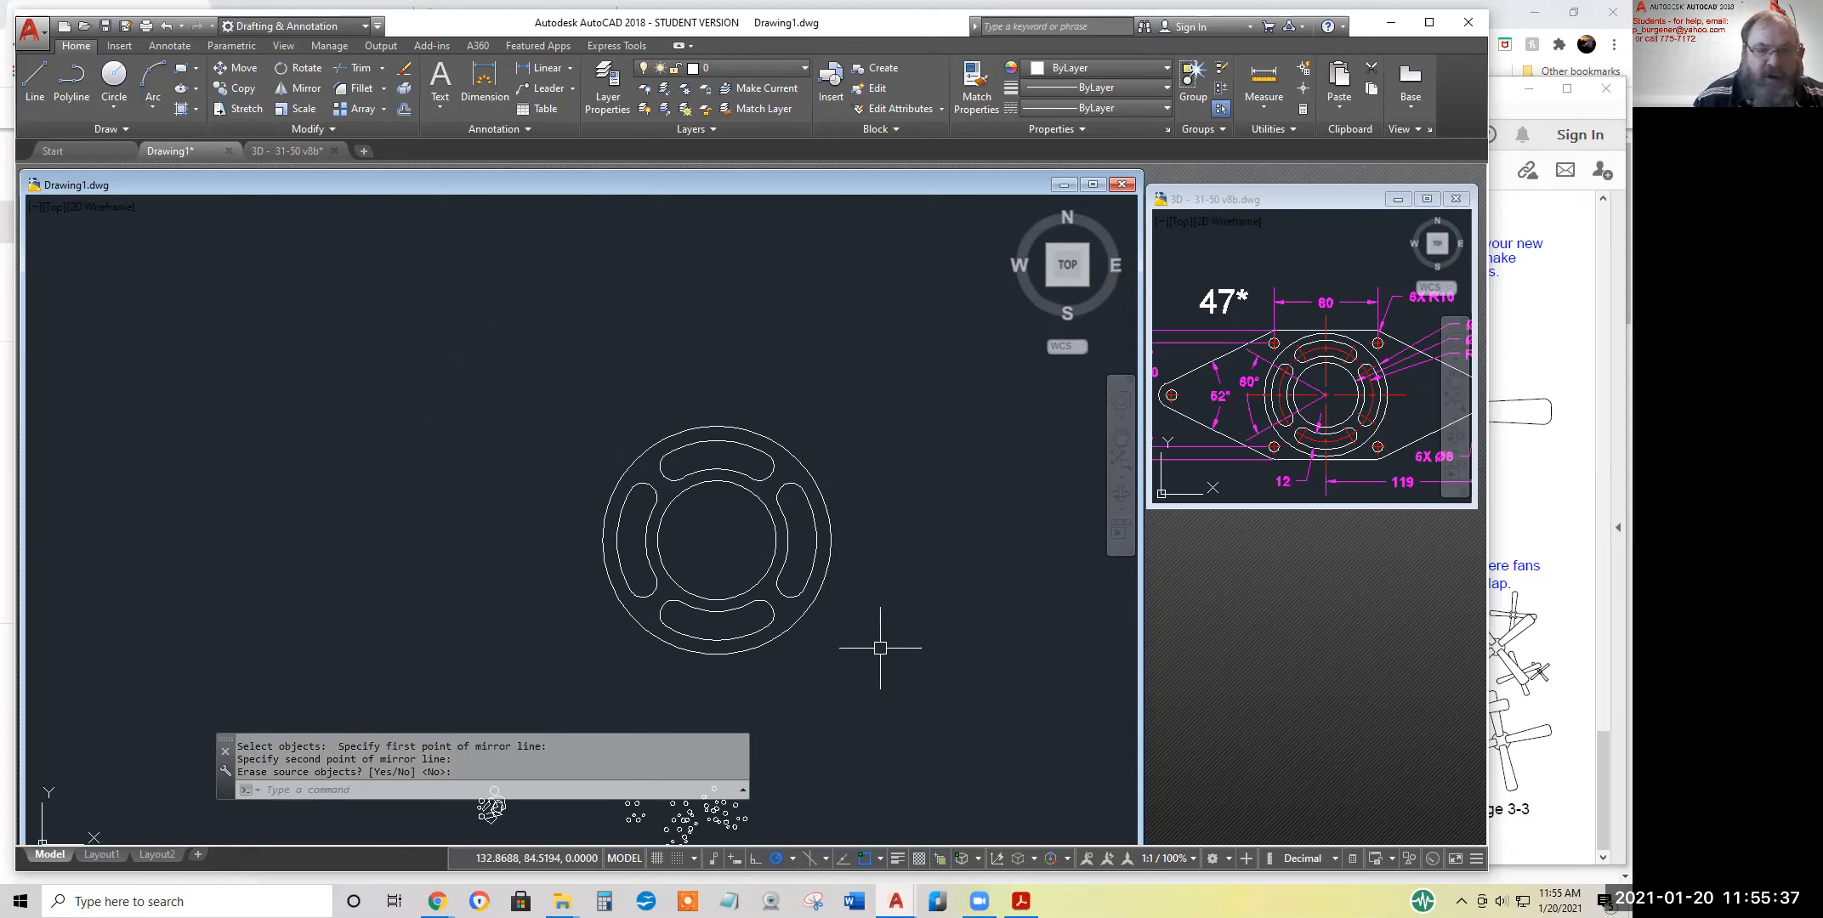
middle_click_drag(880, 647, 737, 590)
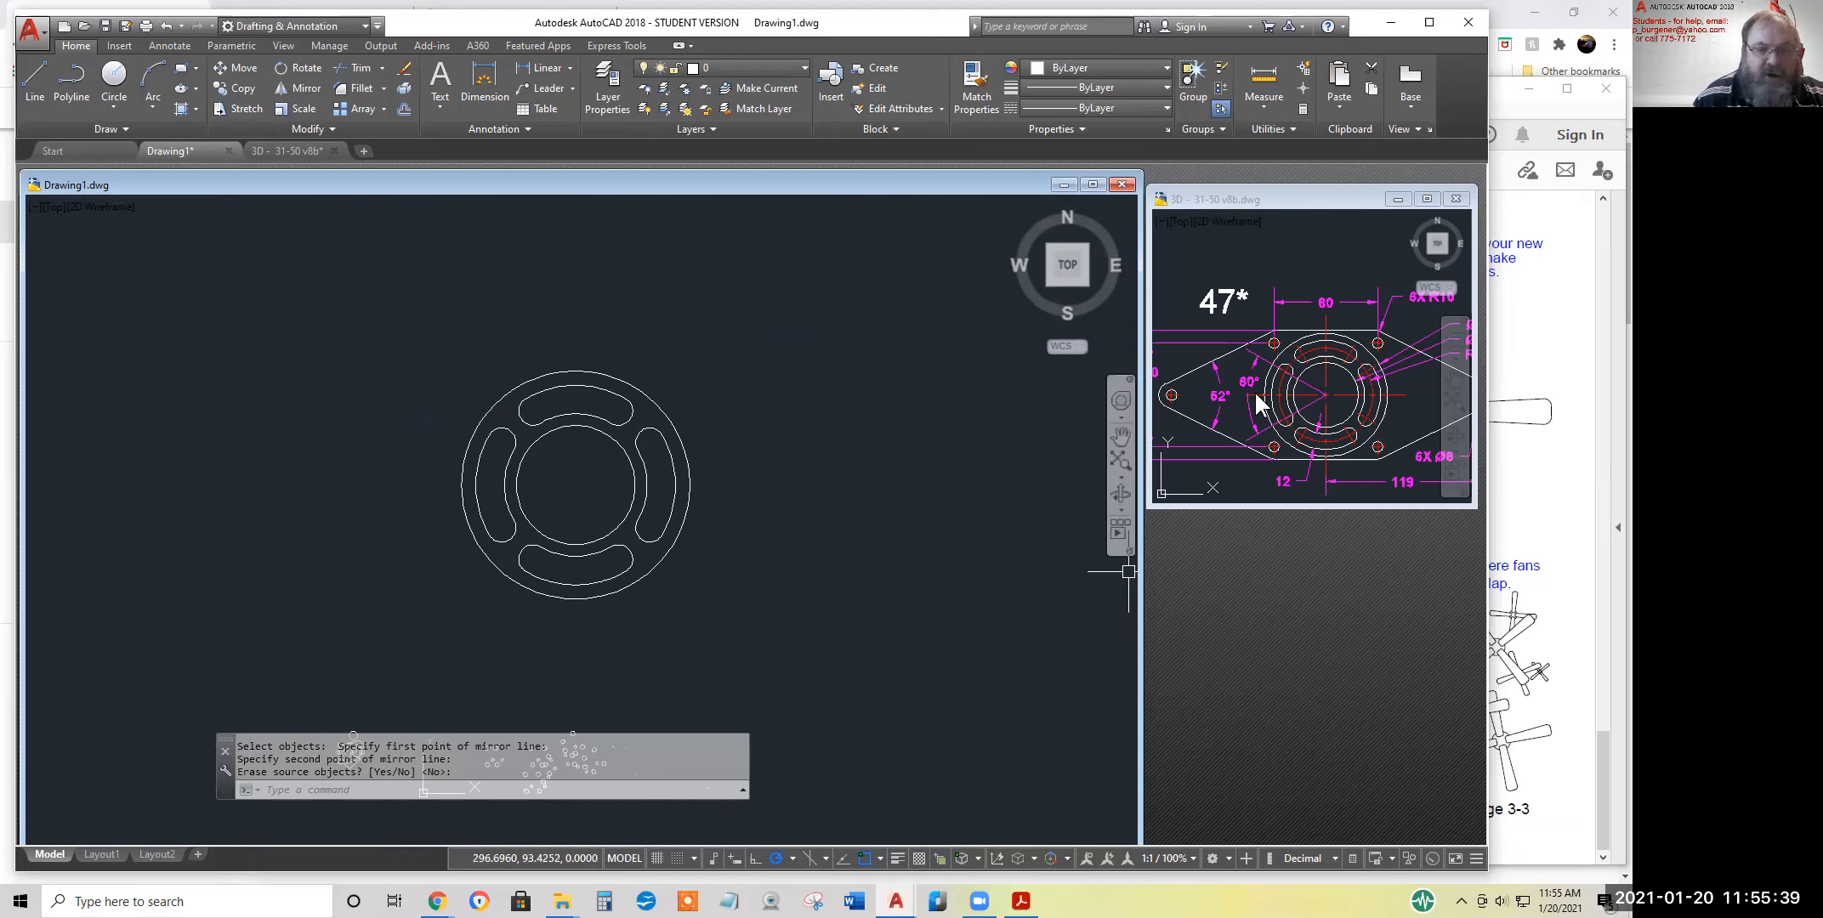
mouse_move(974, 460)
middle_mouse_down()
mouse_move(842, 501)
mouse_move(802, 451)
middle_mouse_up()
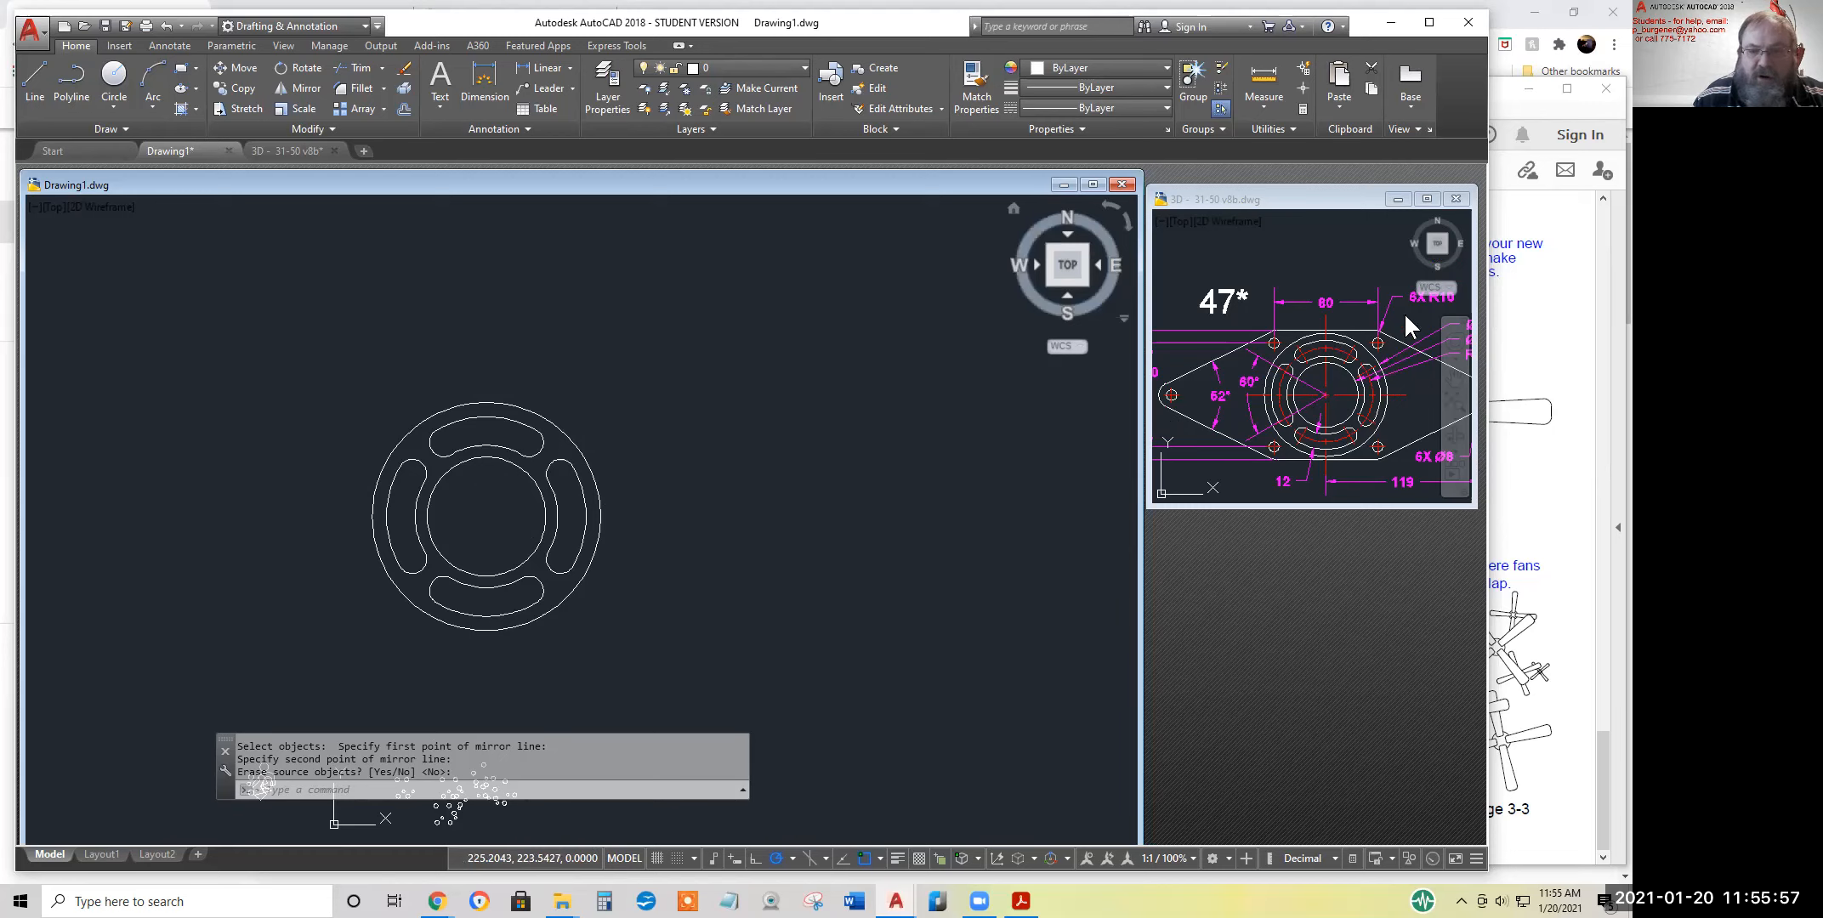
left_click(1355, 315)
middle_click_drag(1355, 315, 1327, 342)
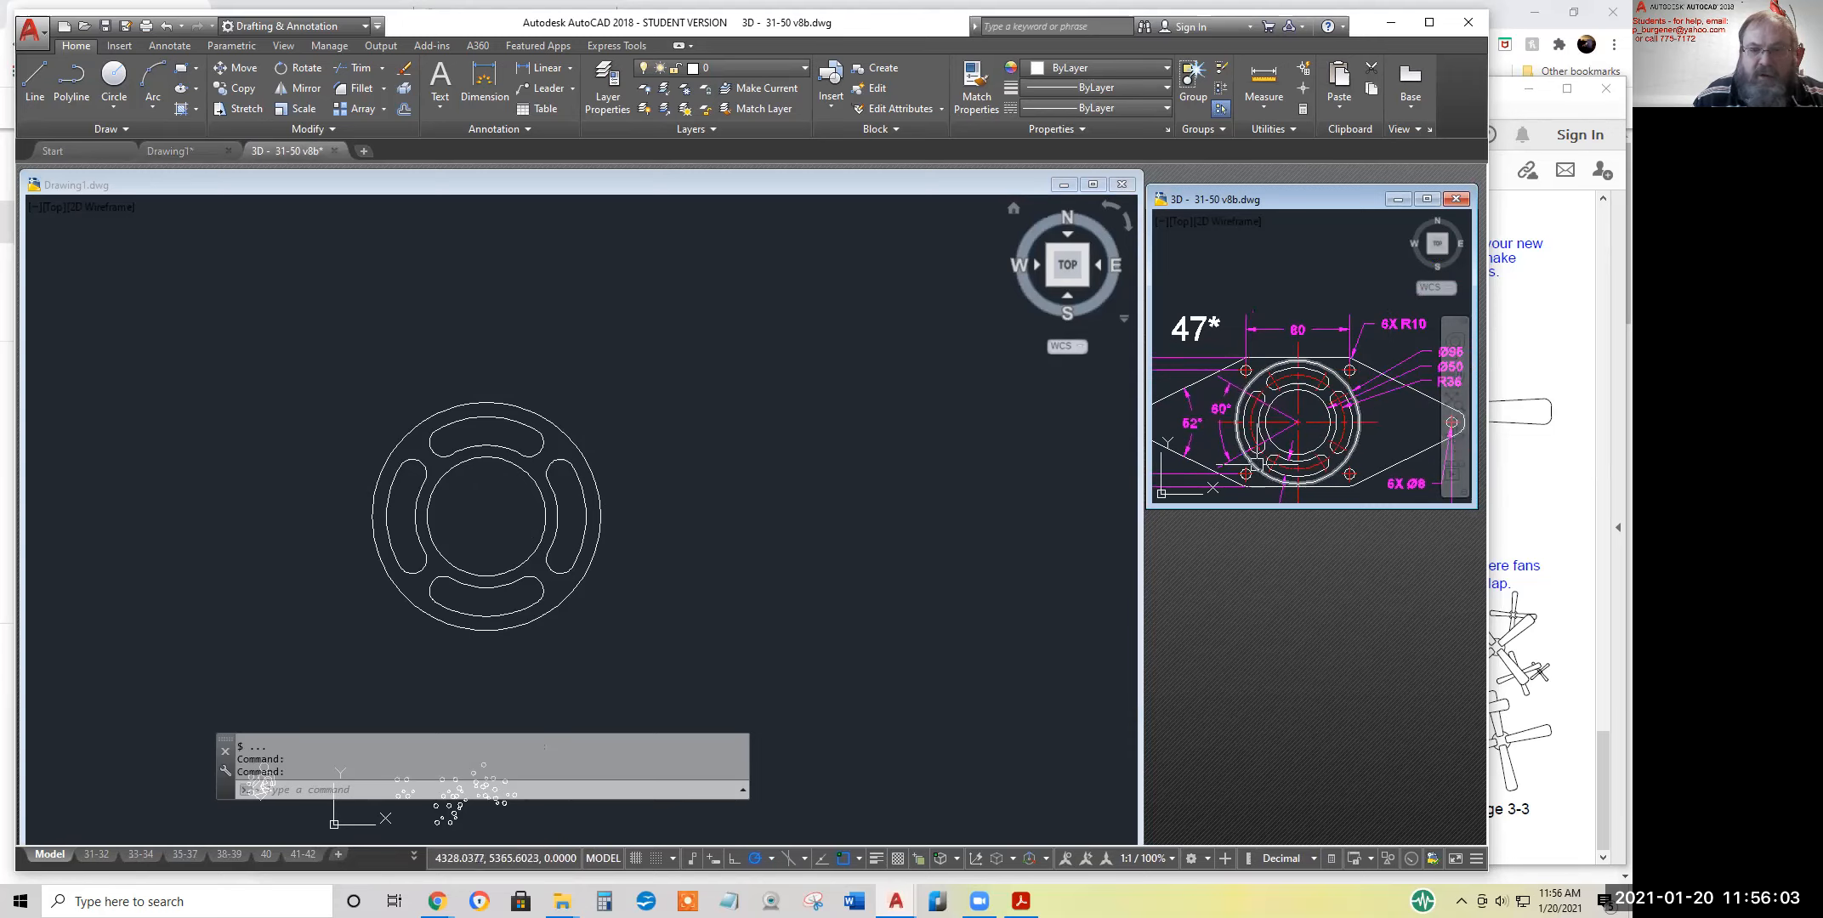
mouse_move(1267, 408)
middle_mouse_down()
mouse_move(1339, 299)
mouse_move(1249, 351)
middle_mouse_up()
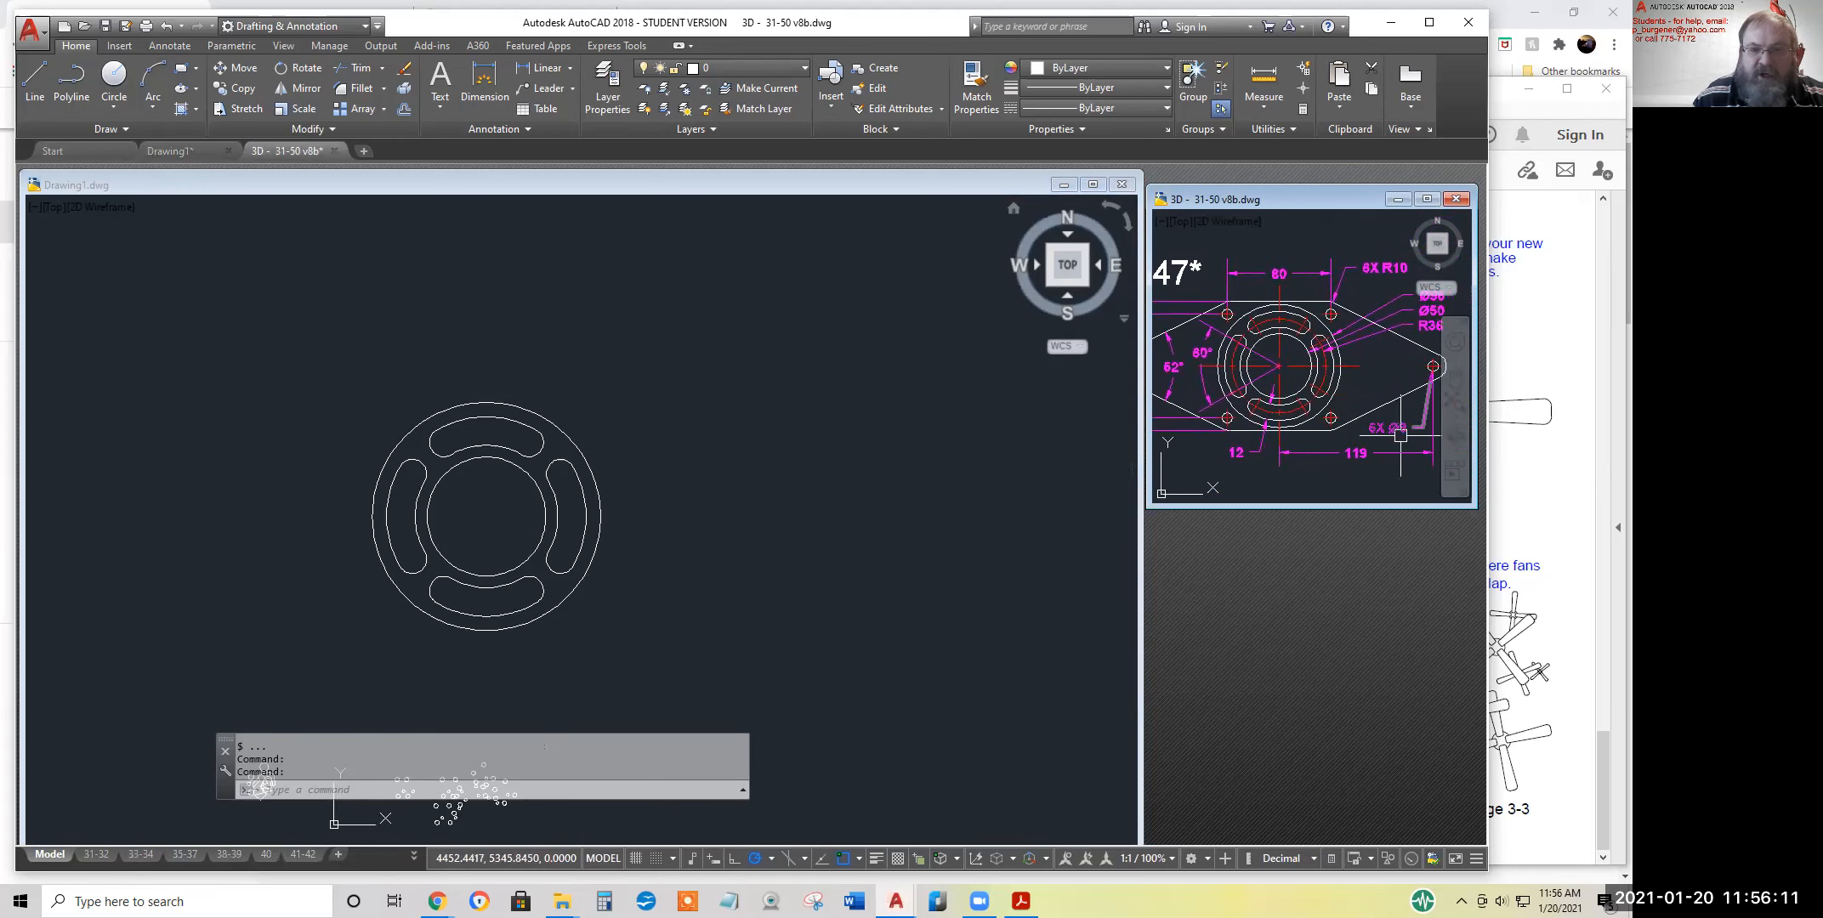
scroll(1400, 434, "up", 3)
scroll(1380, 414, "down", 1)
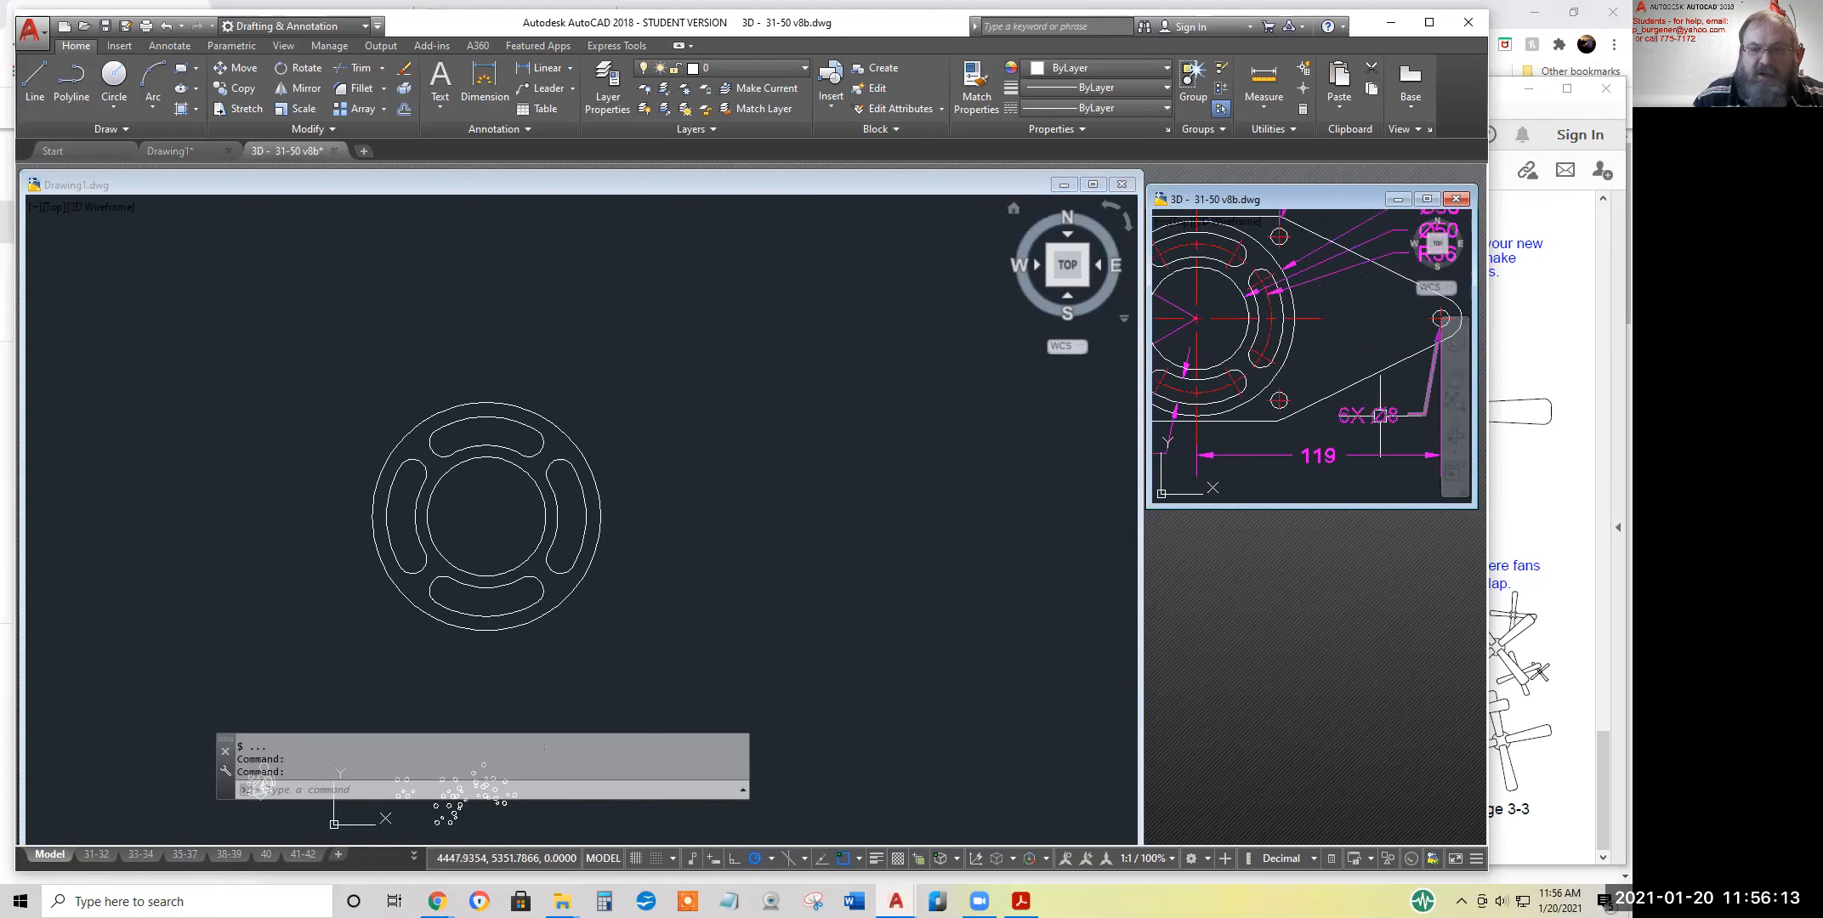
scroll(1380, 415, "down", 2)
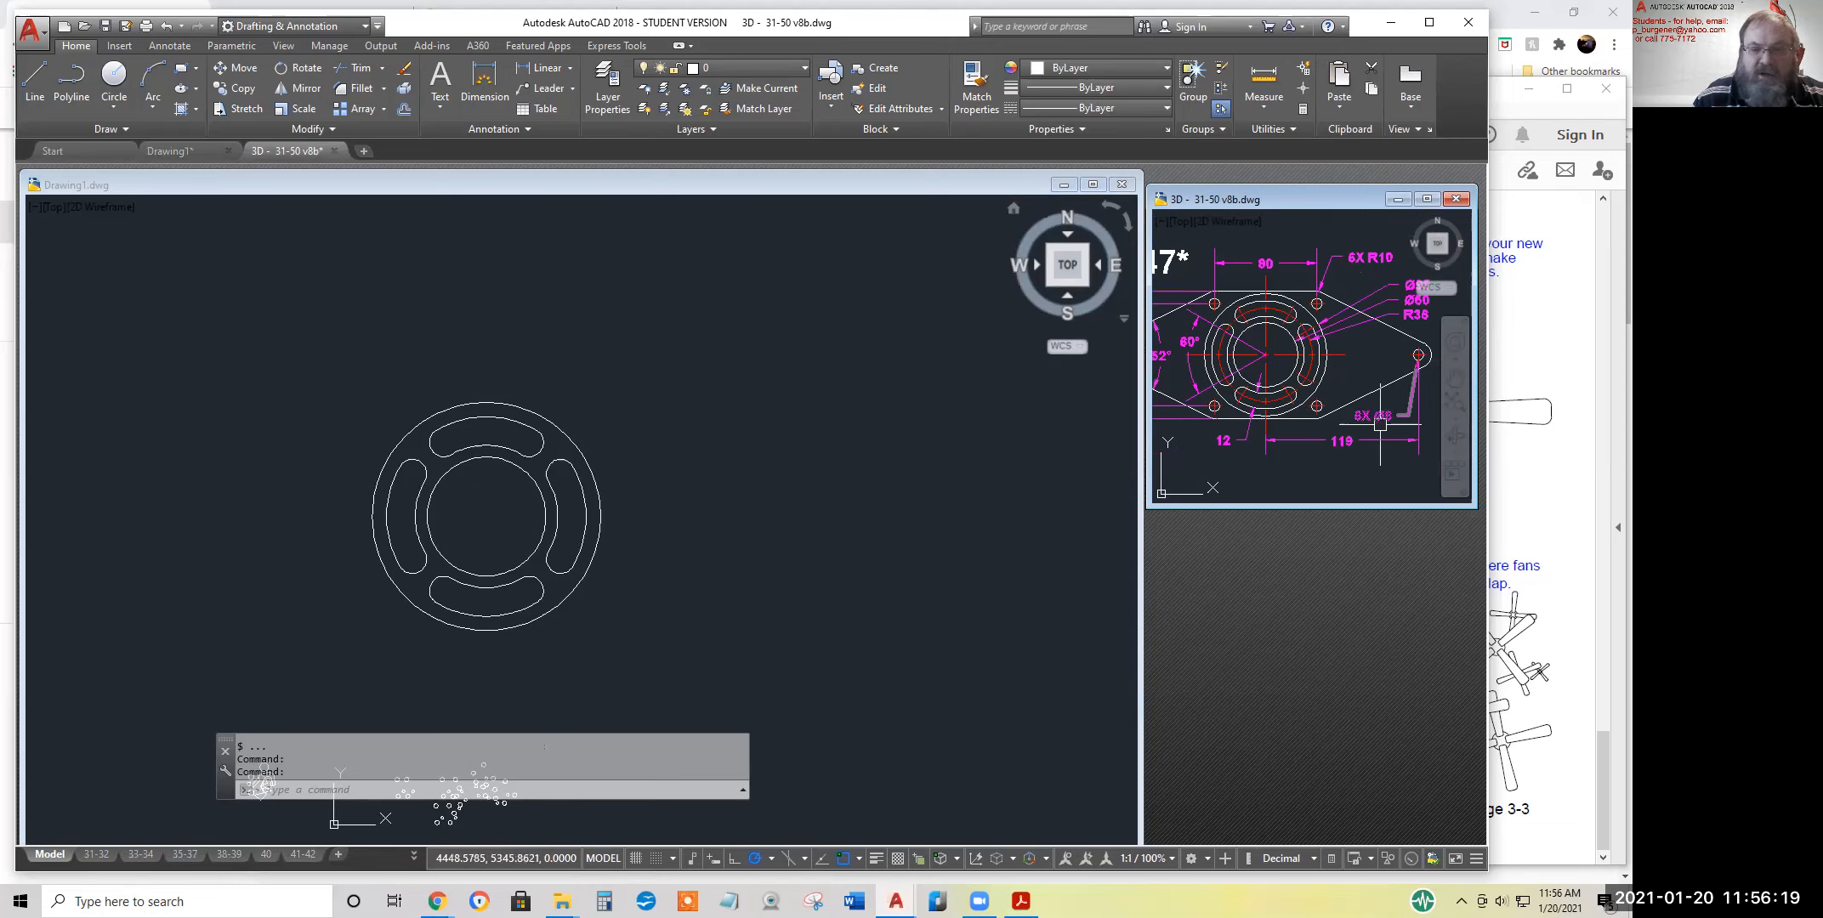
Draw a diameter 8 circle in Drawing1, in the empty space above and to the right of the slotted ring
left_click(108, 98)
left_click(156, 190)
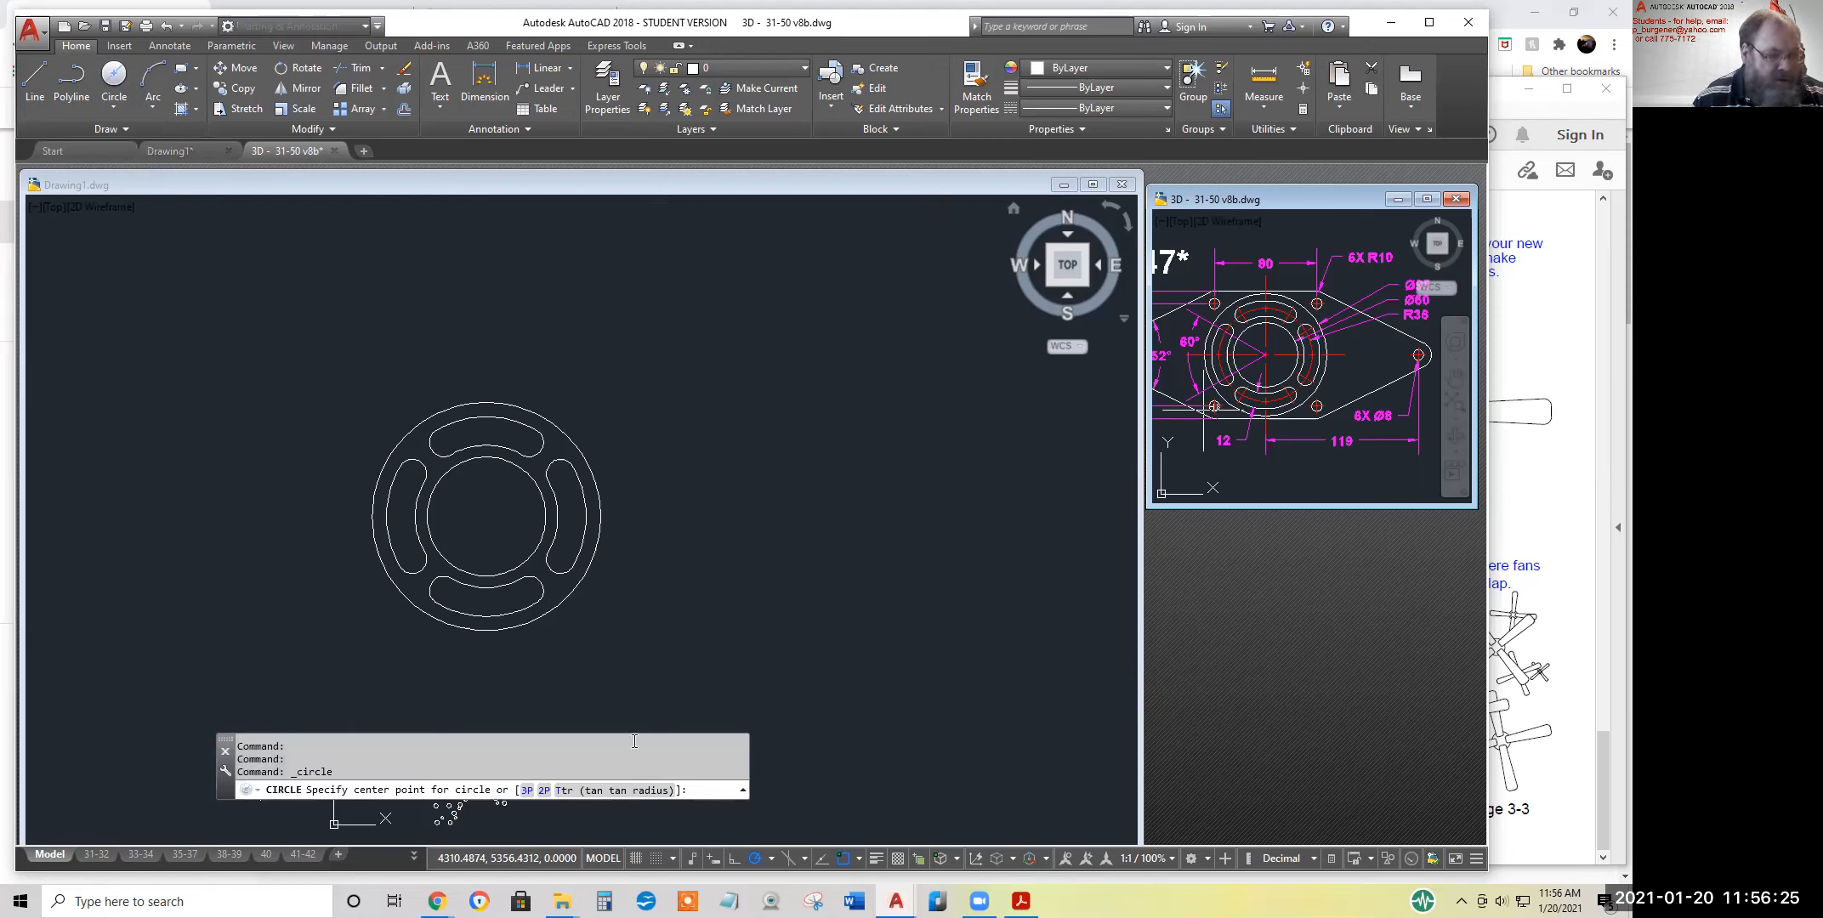
left_click(693, 459)
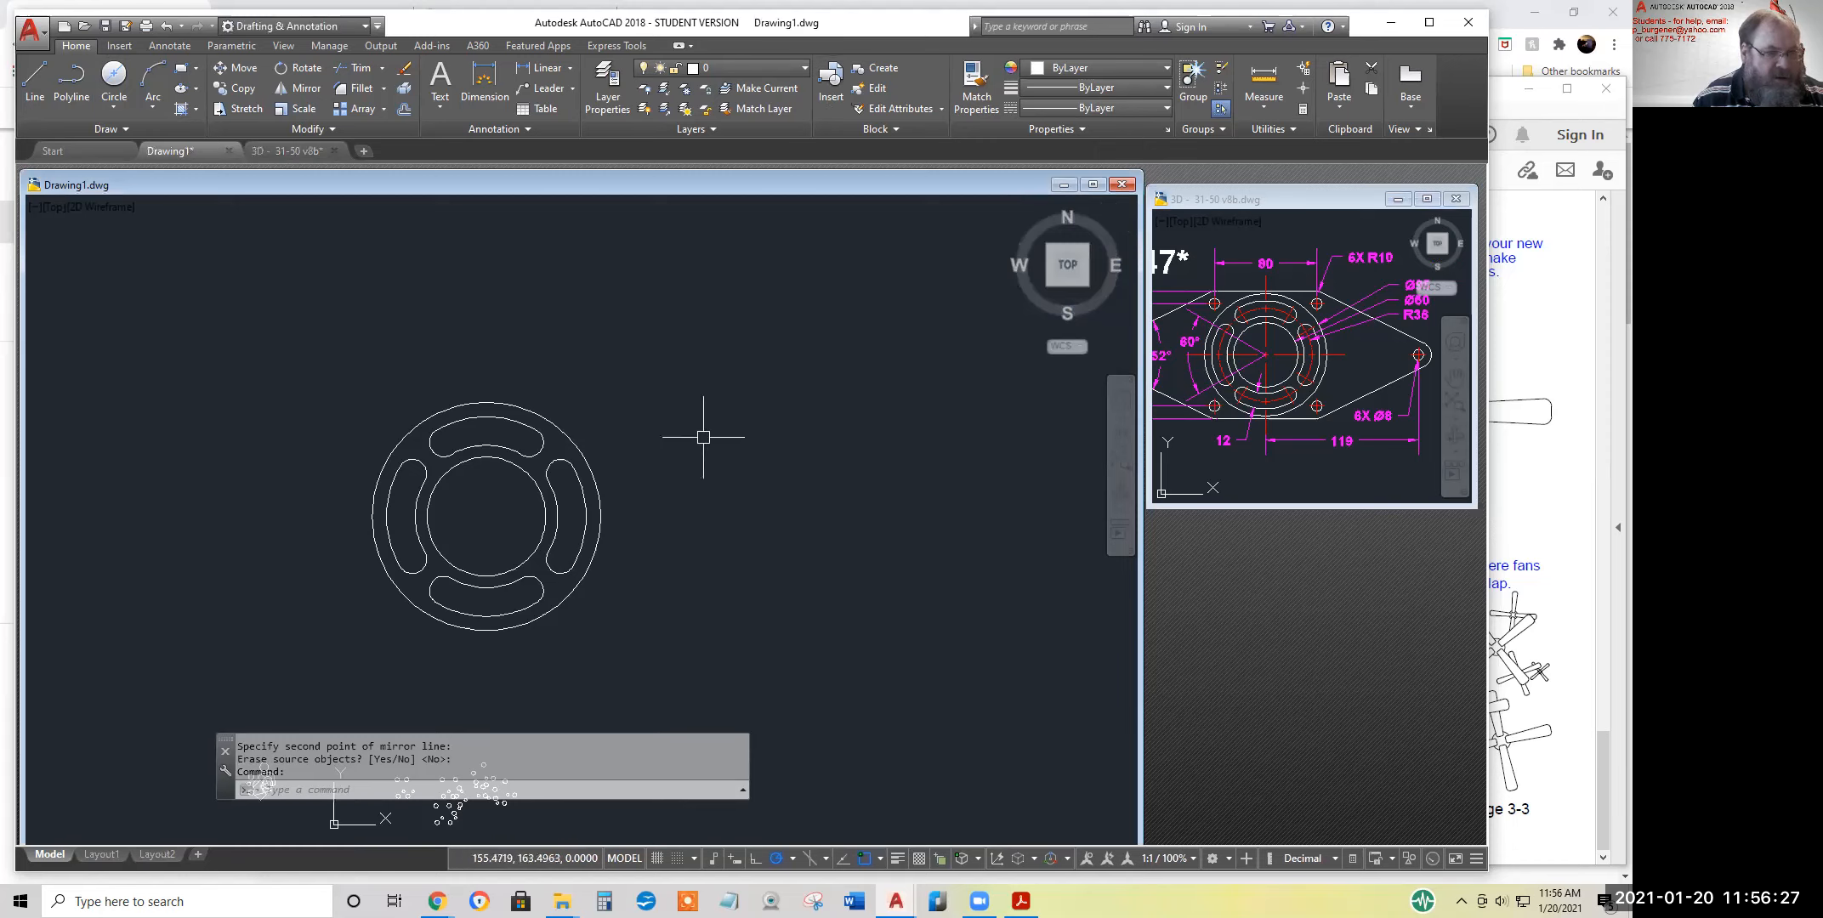
left_click(114, 78)
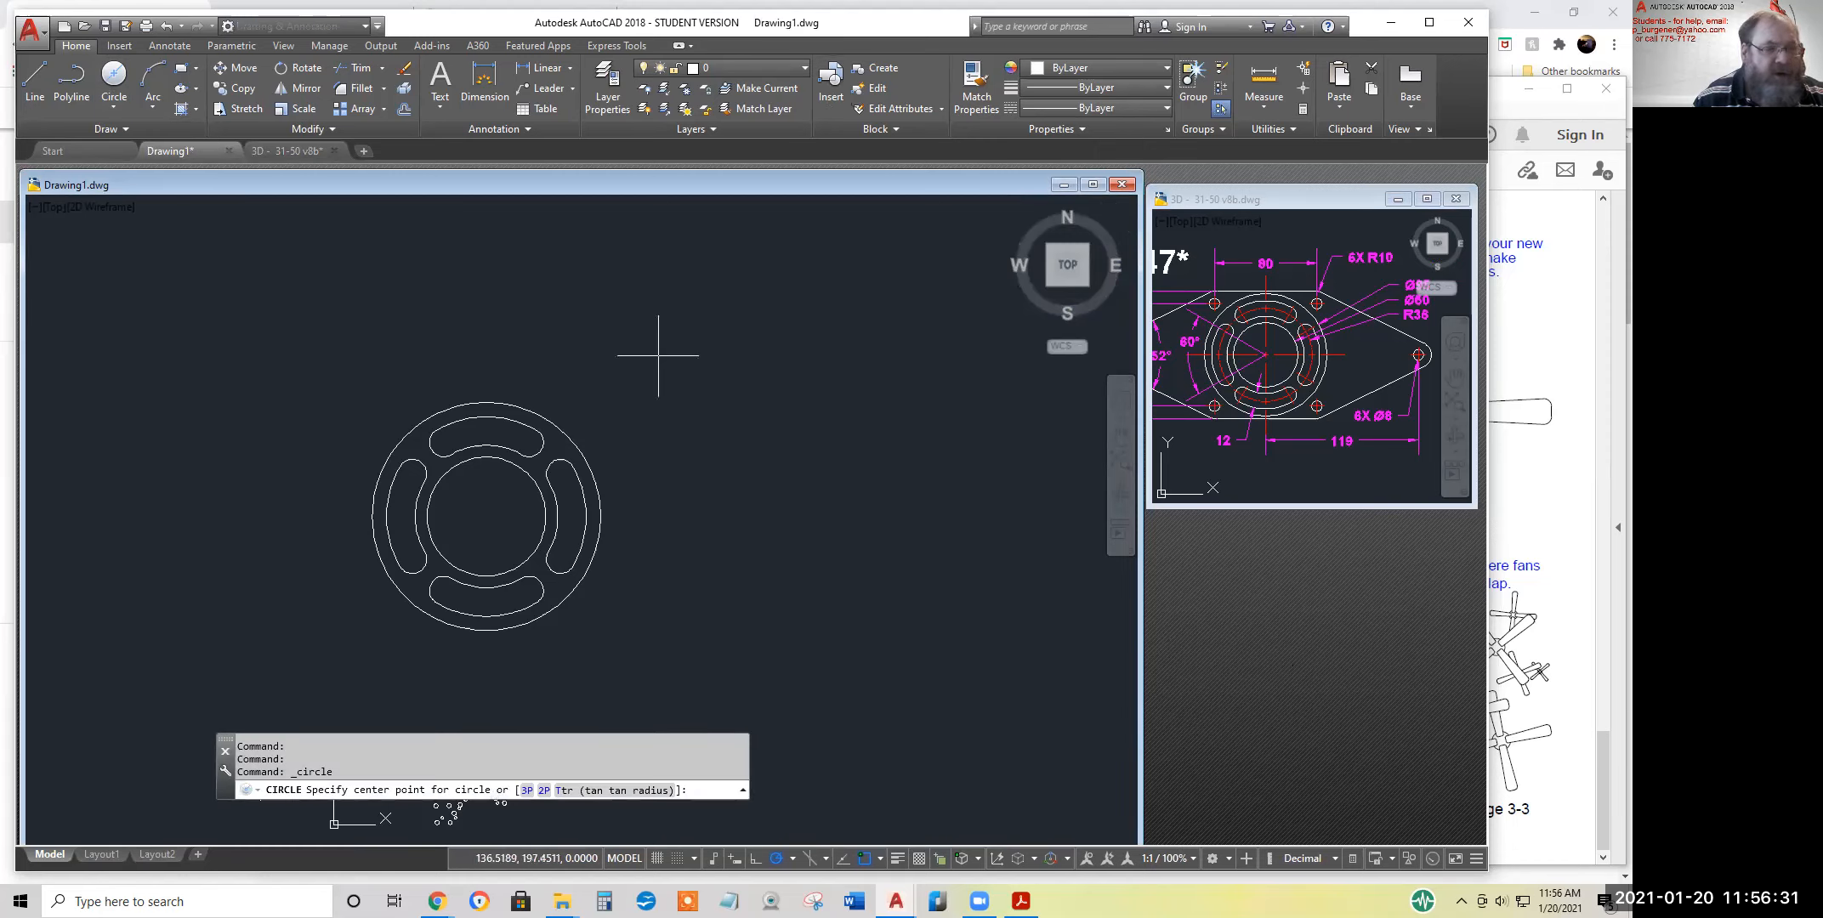
left_click(658, 356)
type("8")
key("Return")
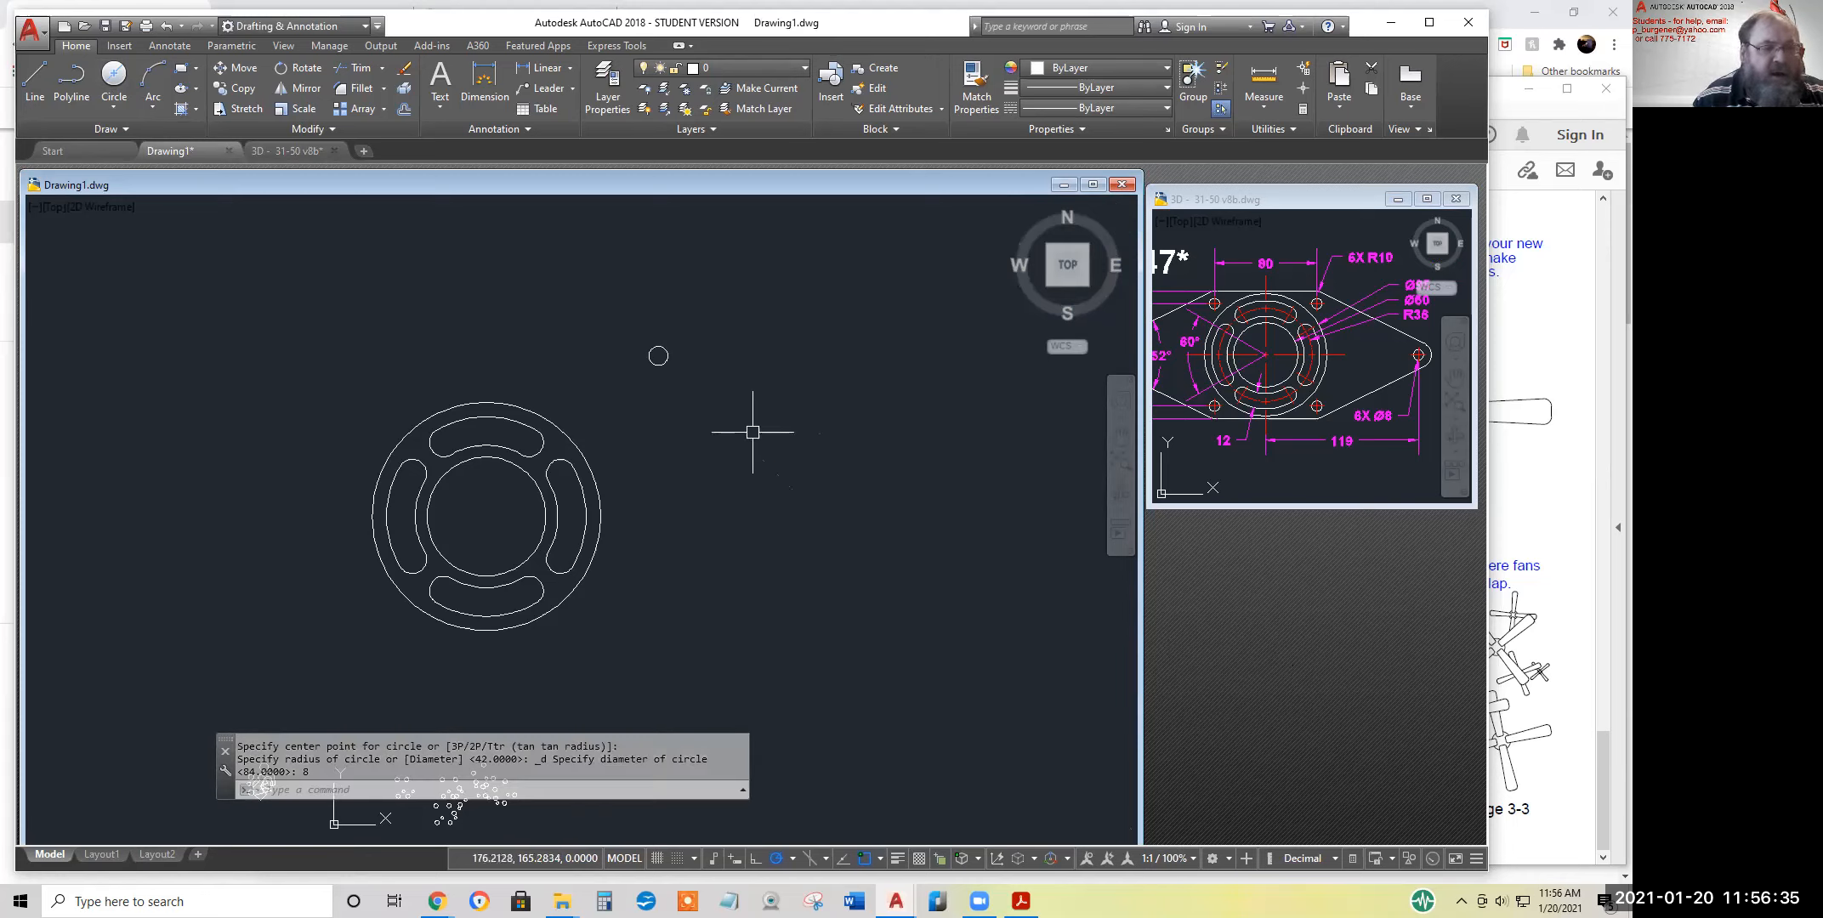
Copy the diameter 8 circle 80 units horizontally to the right, using its centre as the base point
left_click(244, 92)
left_click(668, 355)
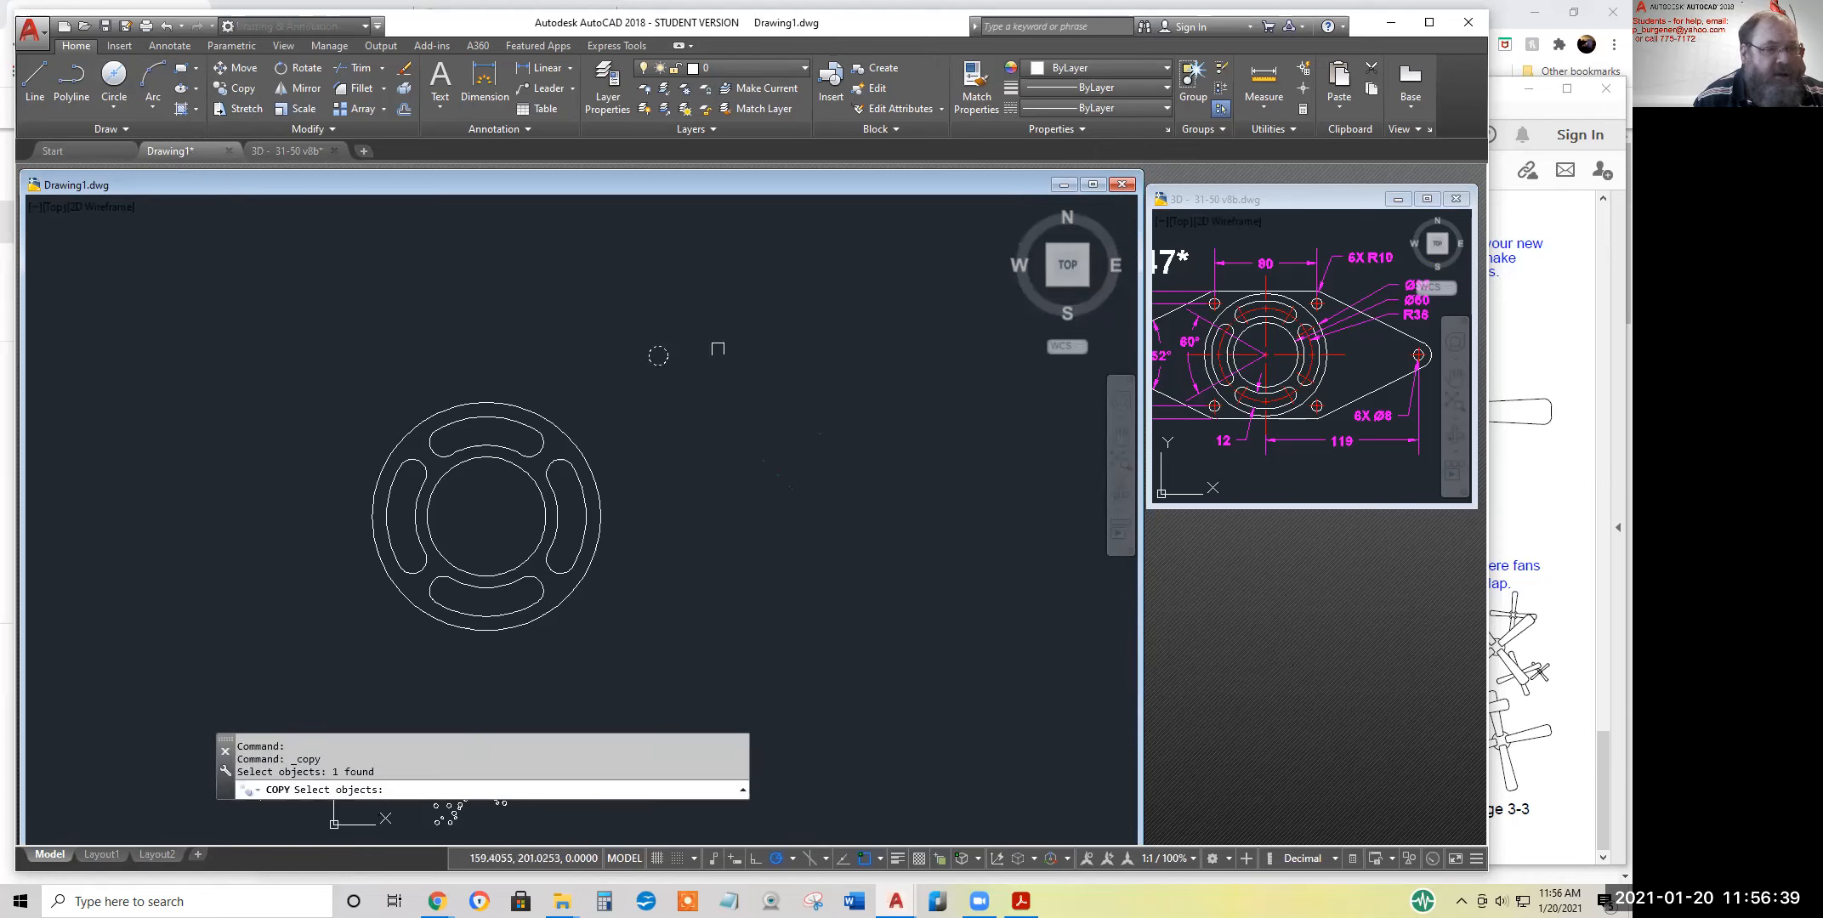
key("Return")
left_click(658, 356)
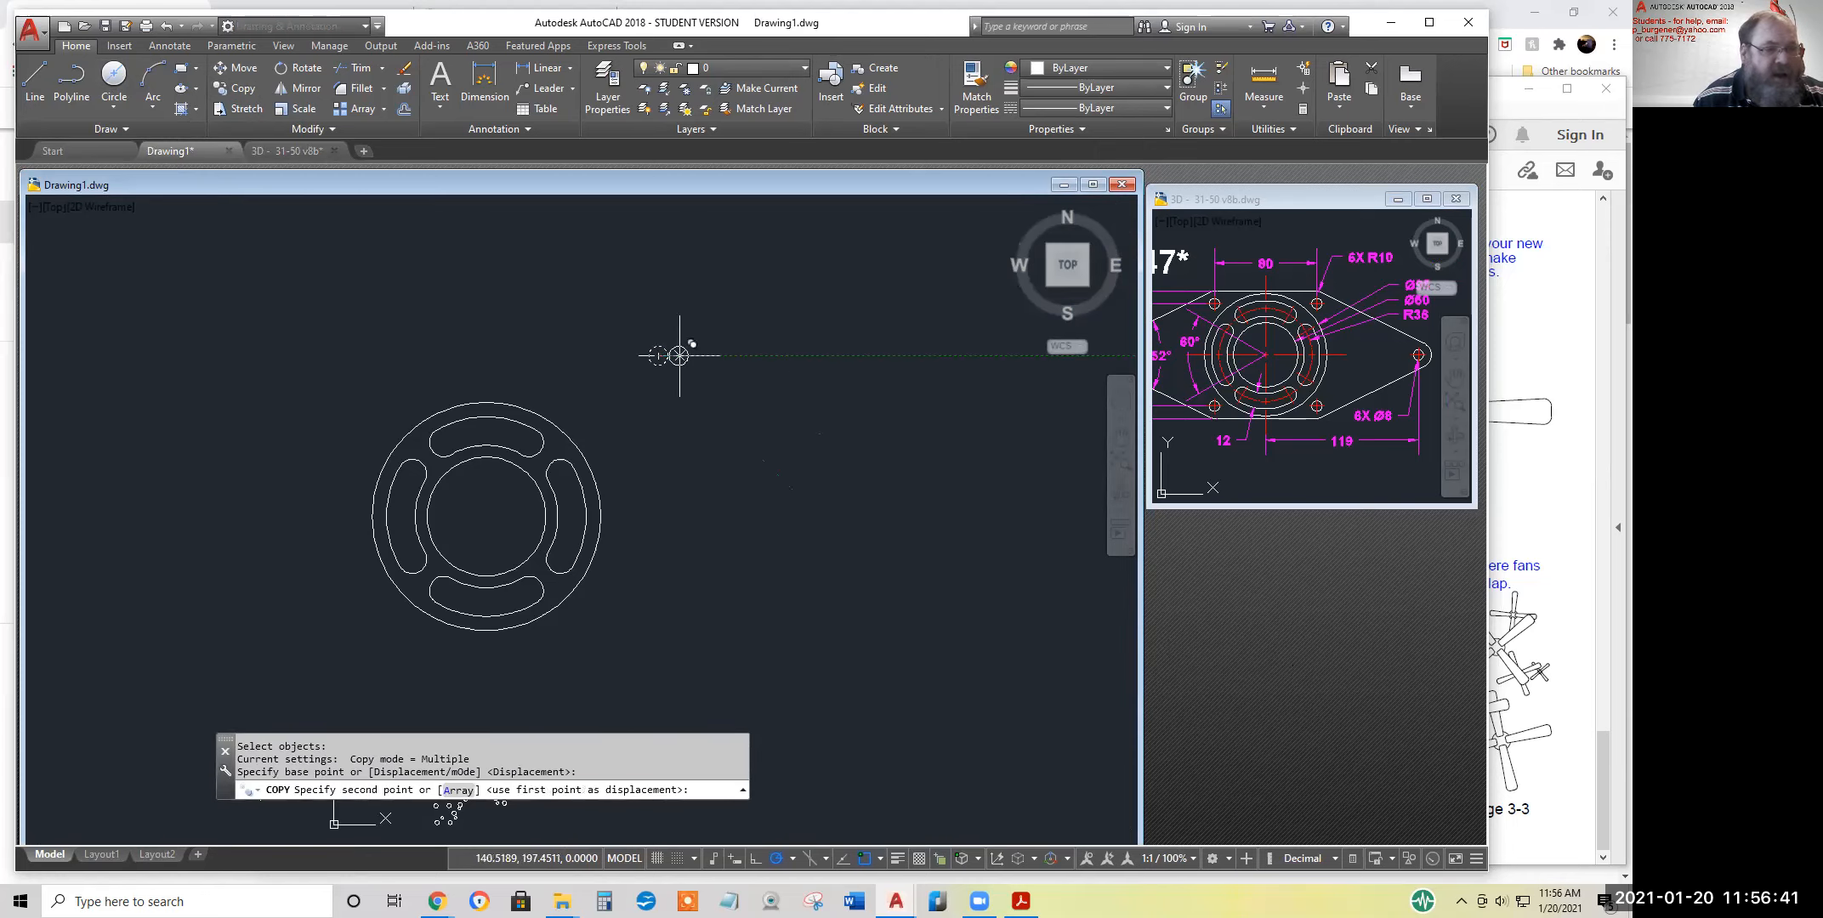
type("8")
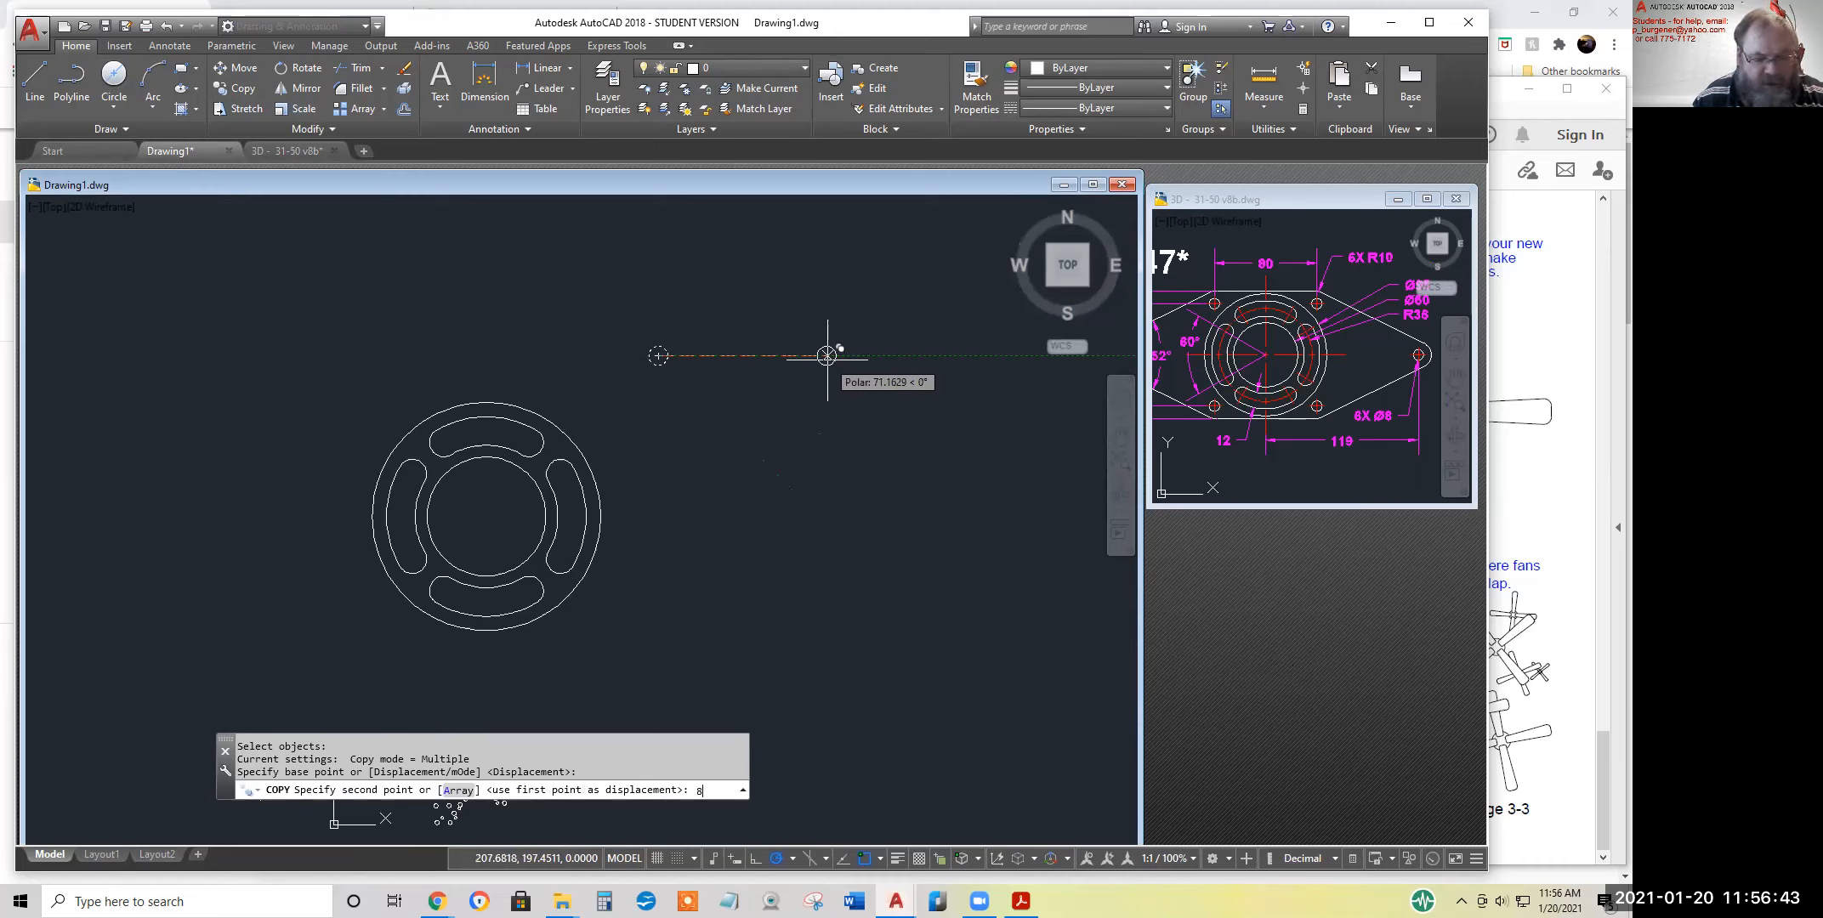
type("0")
key("Return")
key("Return")
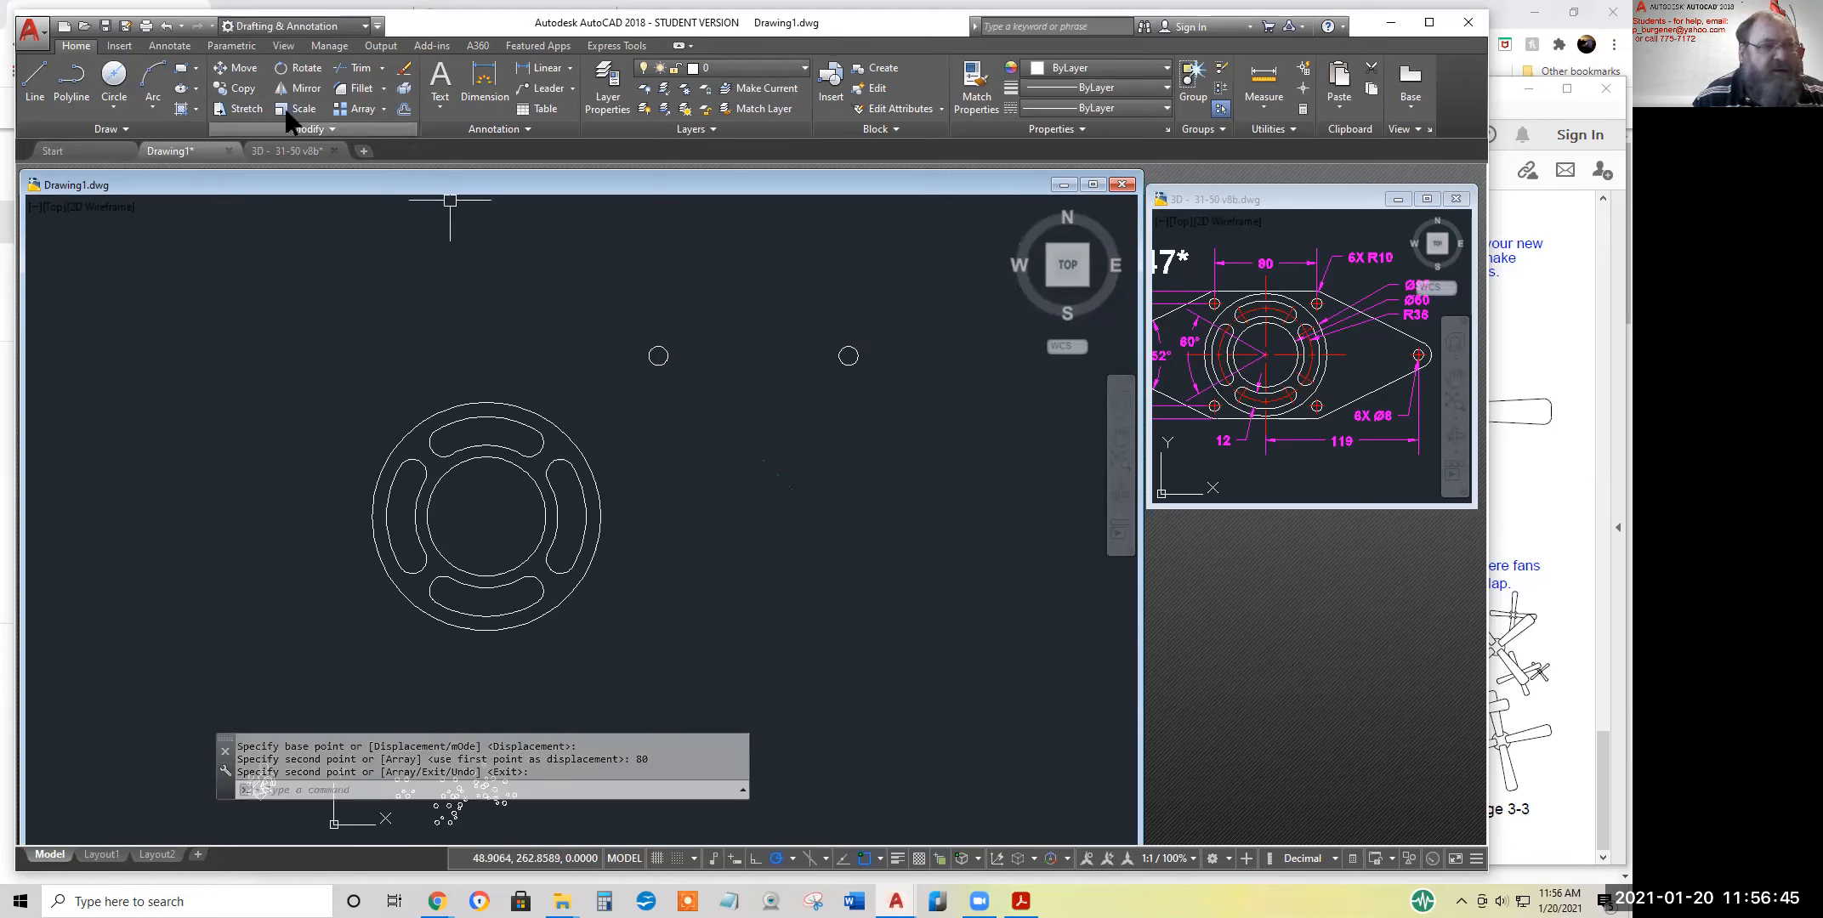
Copy both small circles 80 units straight down to complete a square pattern of four holes
left_click(243, 87)
left_click(955, 423)
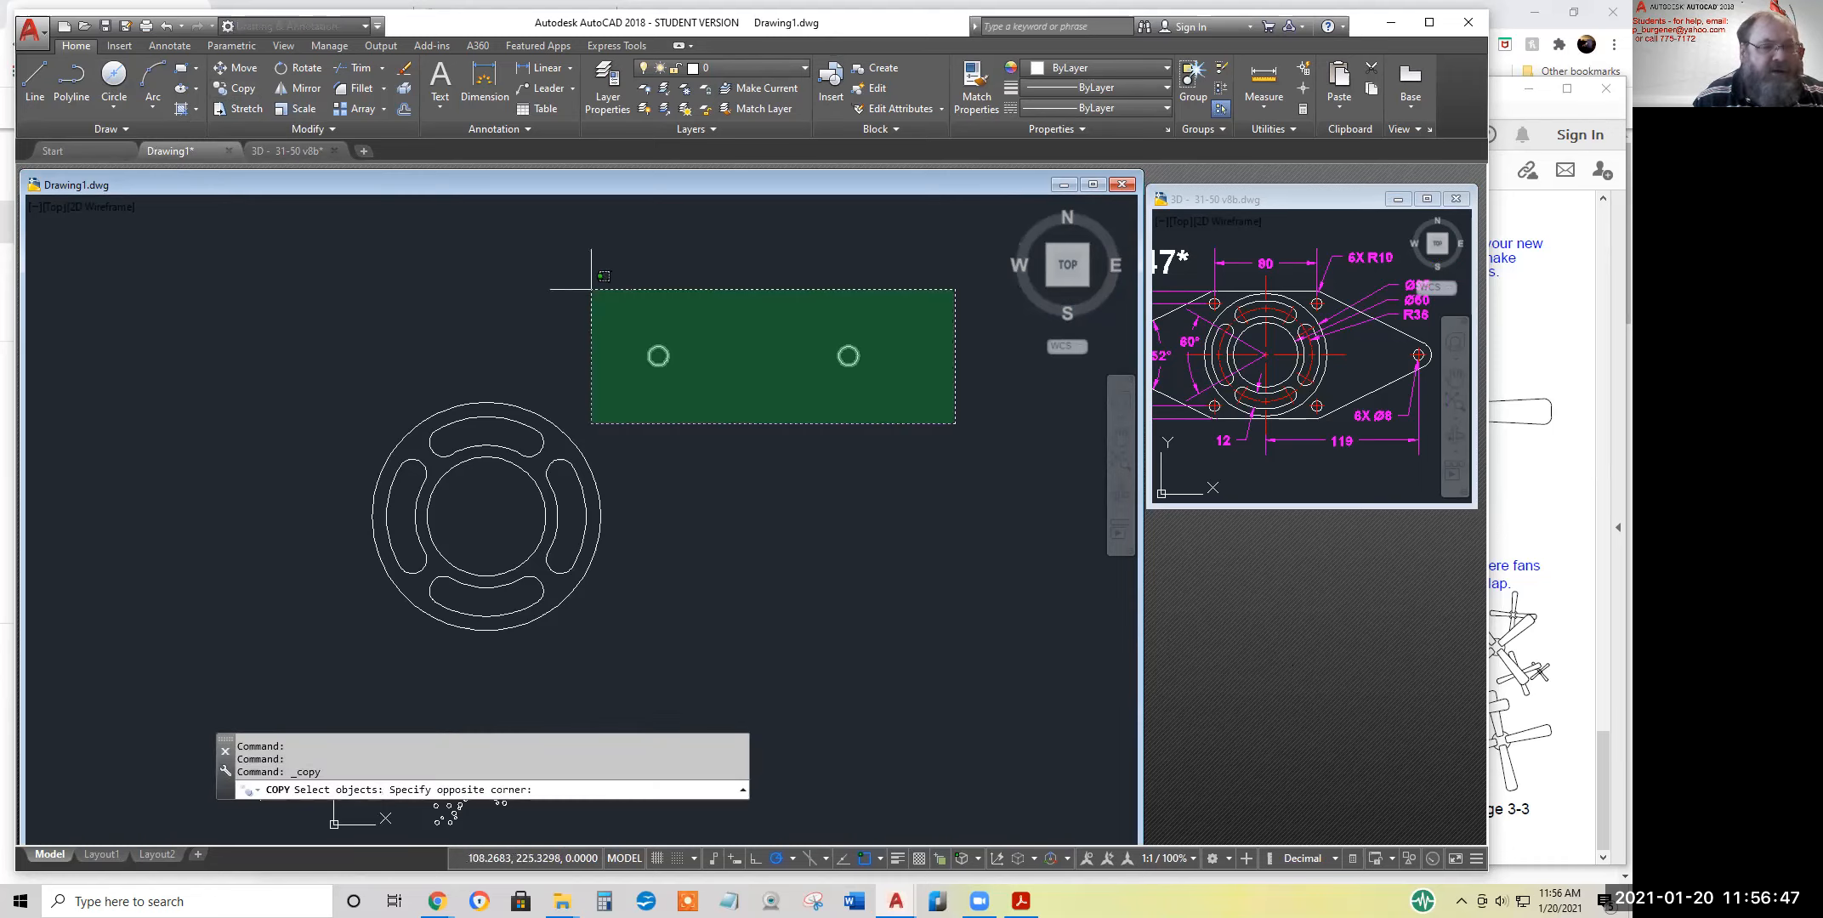
left_click(591, 289)
key("Return")
left_click(847, 355)
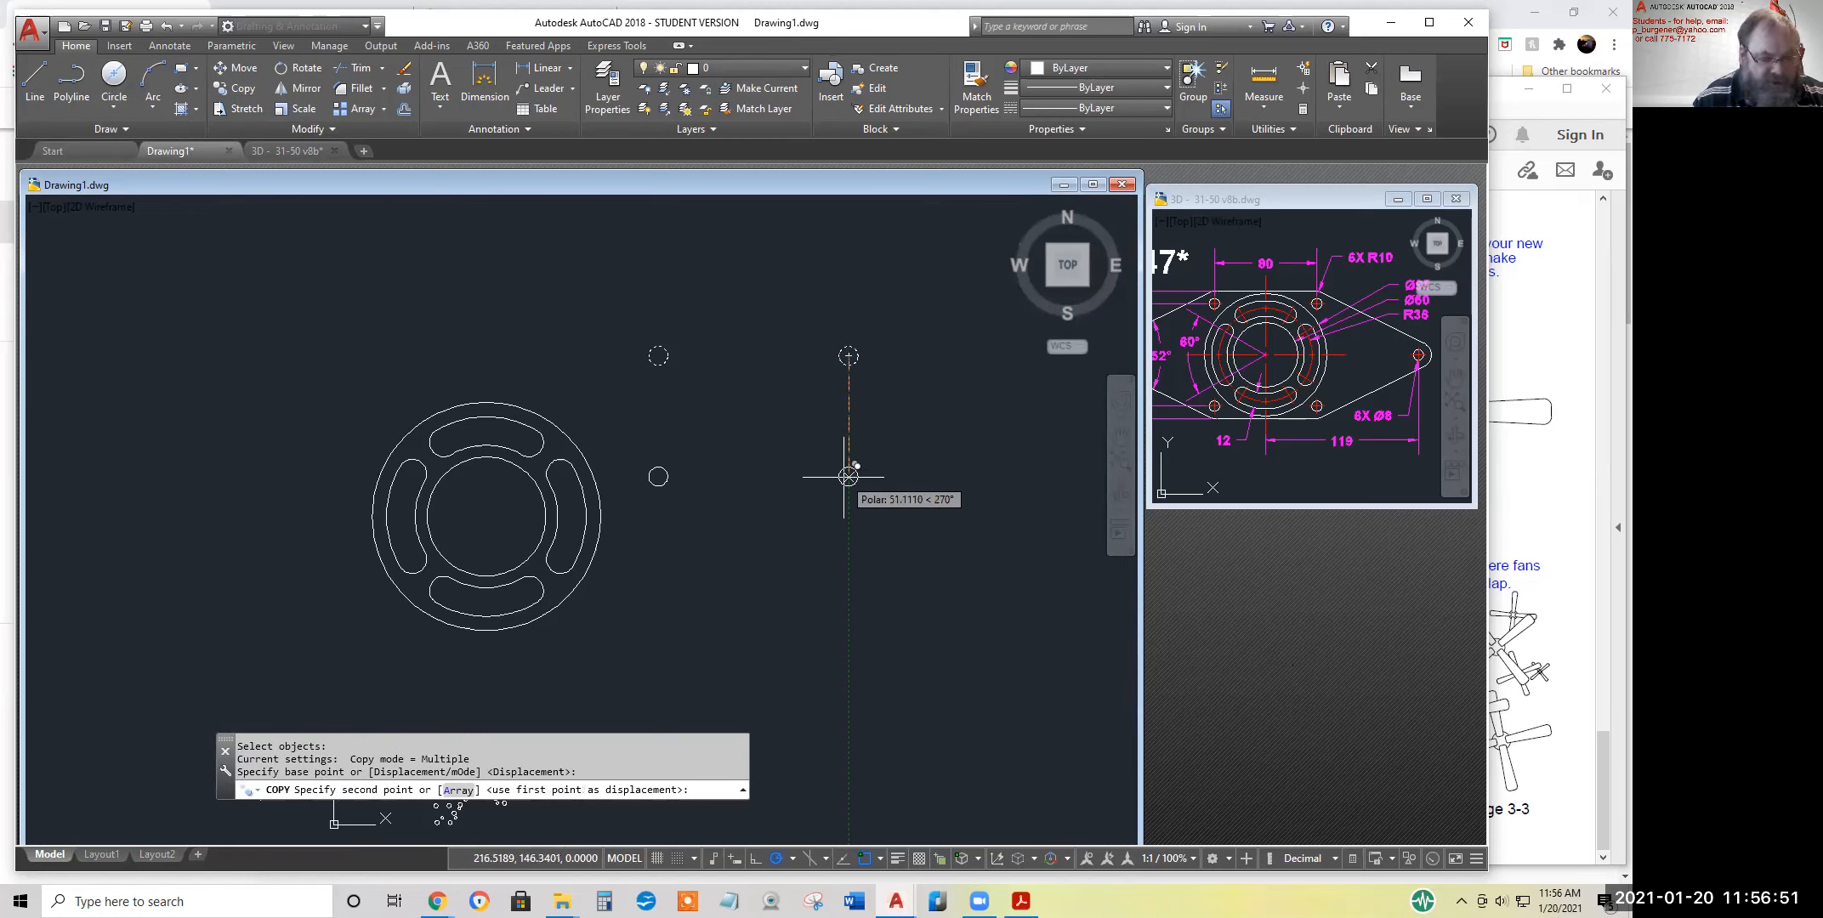
type("80")
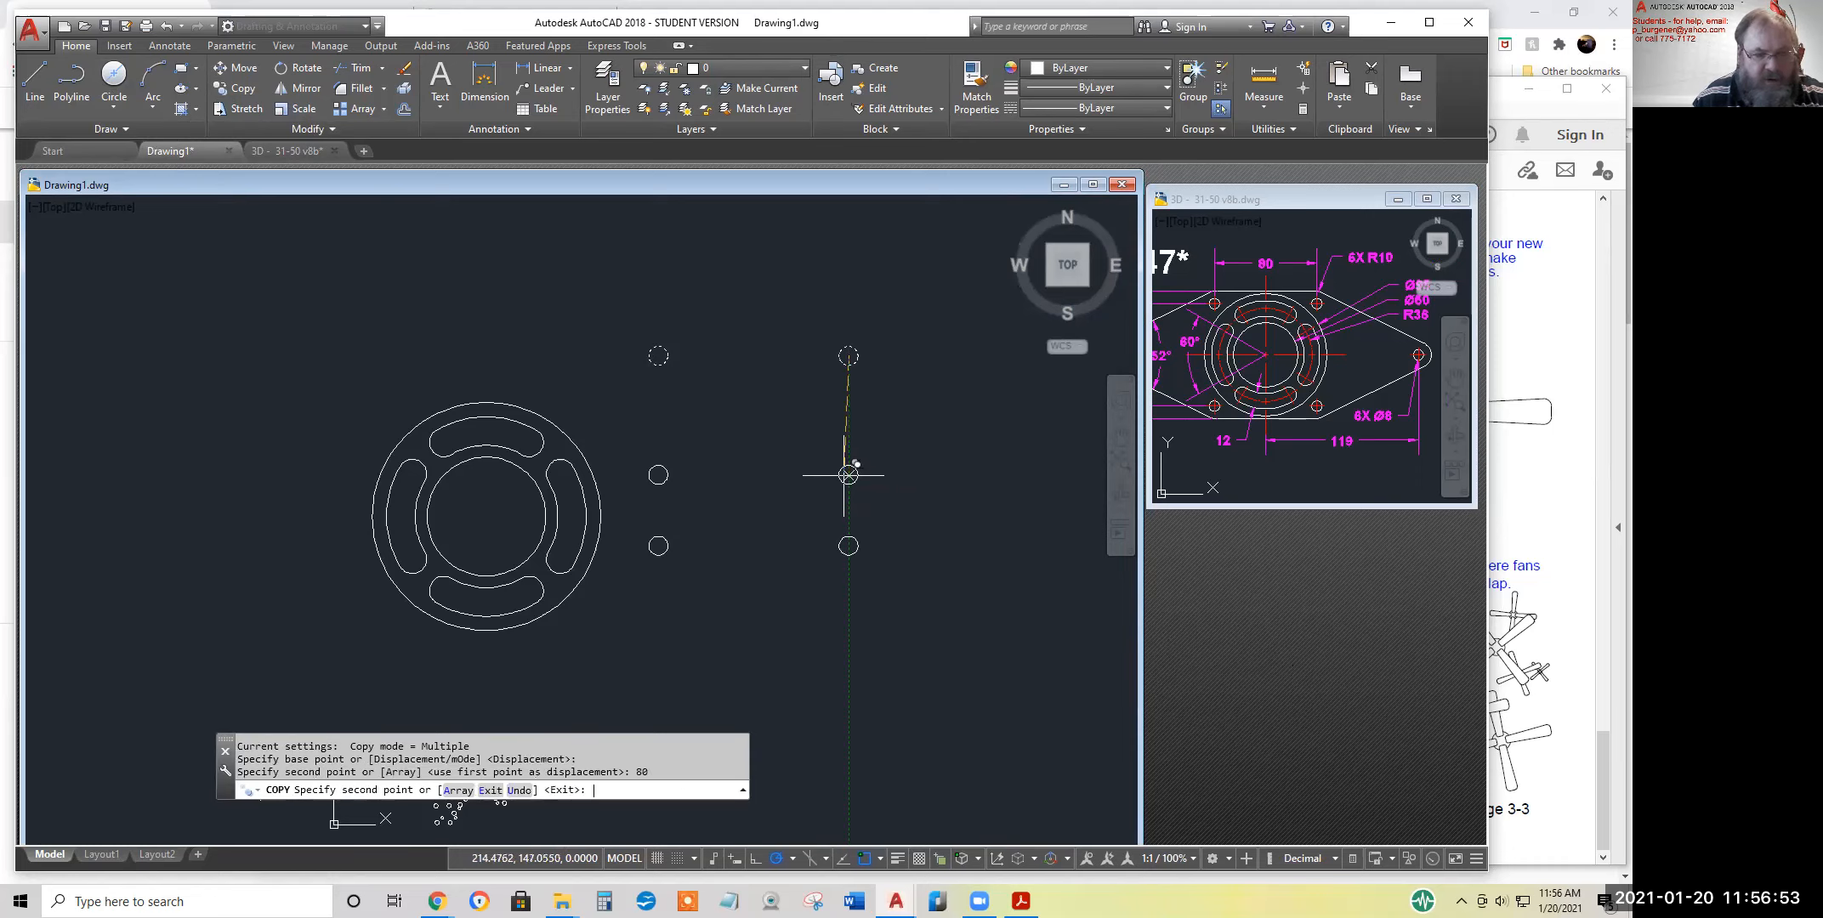
key("Return")
key("Return")
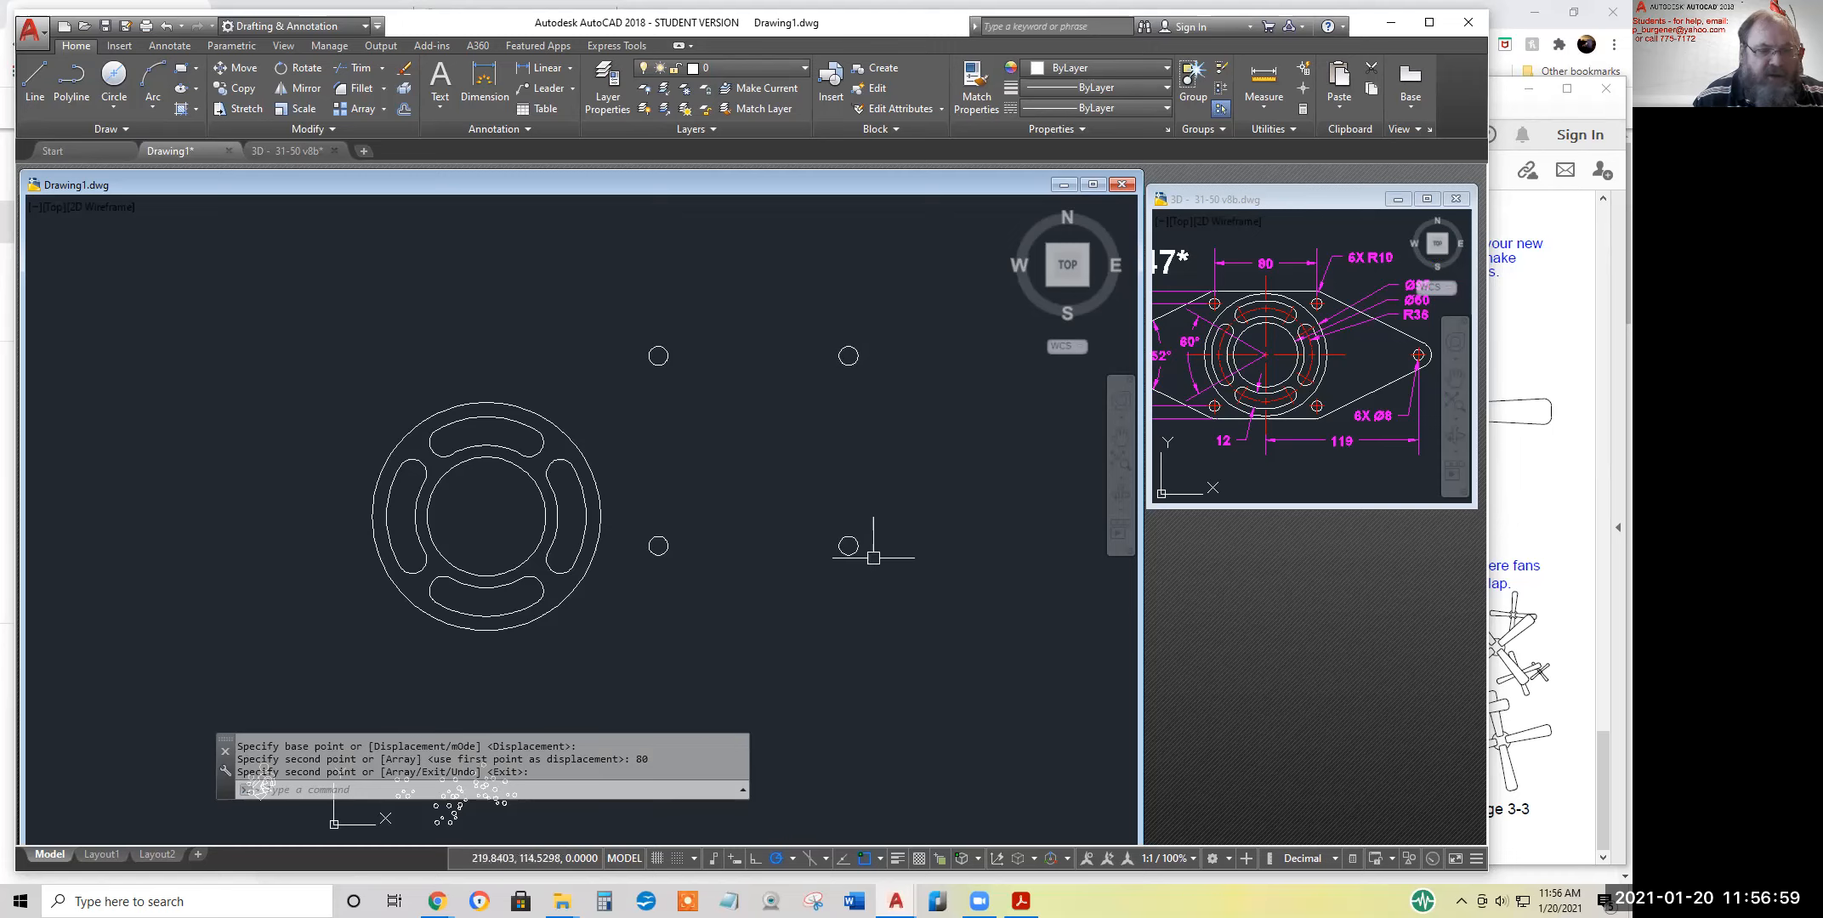
Draw a diagonal line from the upper-right hole's centre to the lower-left hole's centre
left_click(34, 74)
left_click(848, 355)
left_click(658, 545)
key("Return")
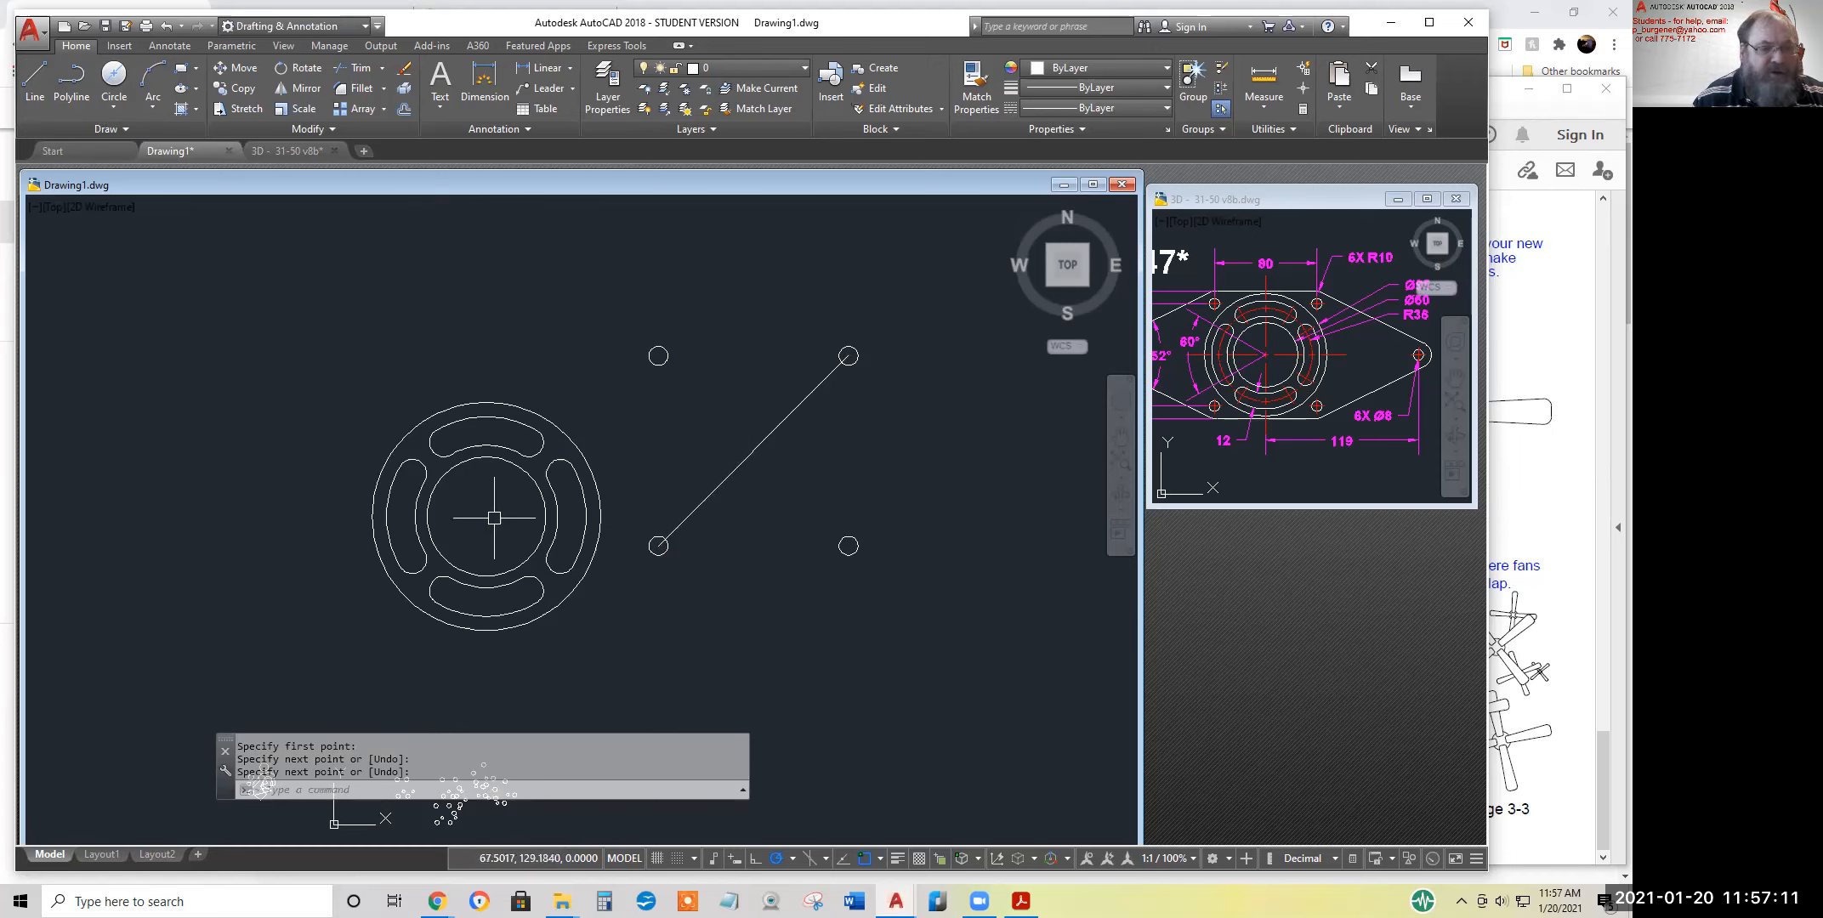
Move the four holes and diagonal from the diagonal's midpoint to the slotted ring's centre, and erase the diagonal
left_click(236, 68)
left_click_drag(620, 300, 921, 599)
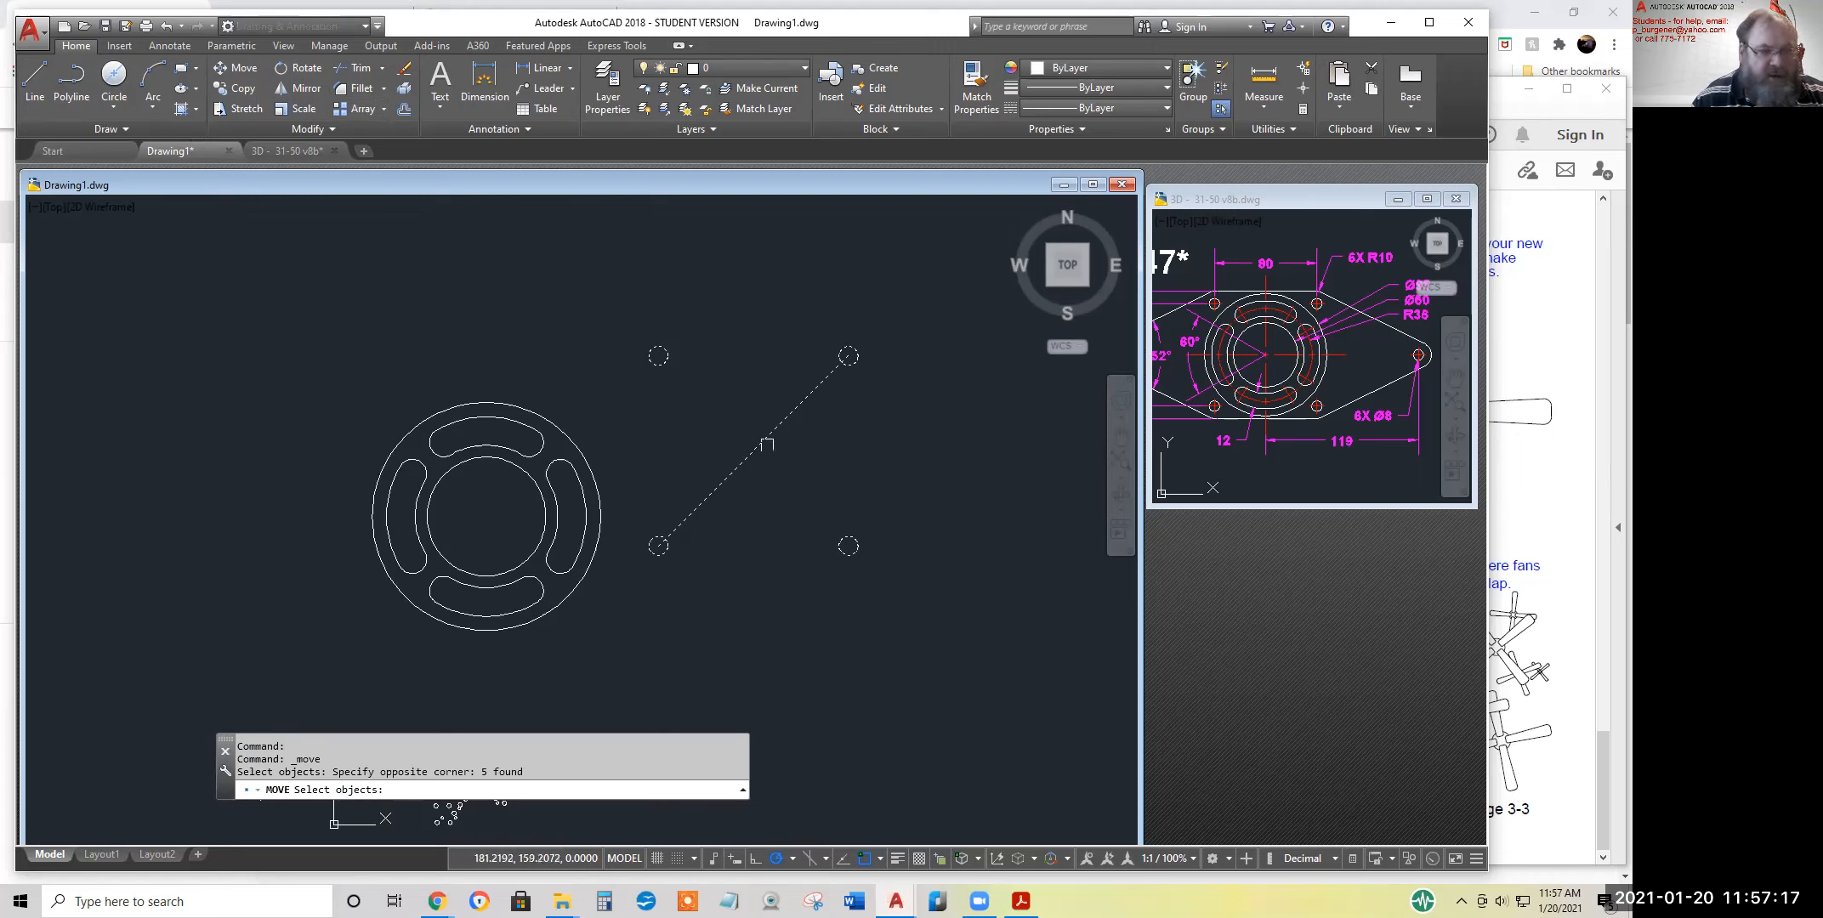
key("Return")
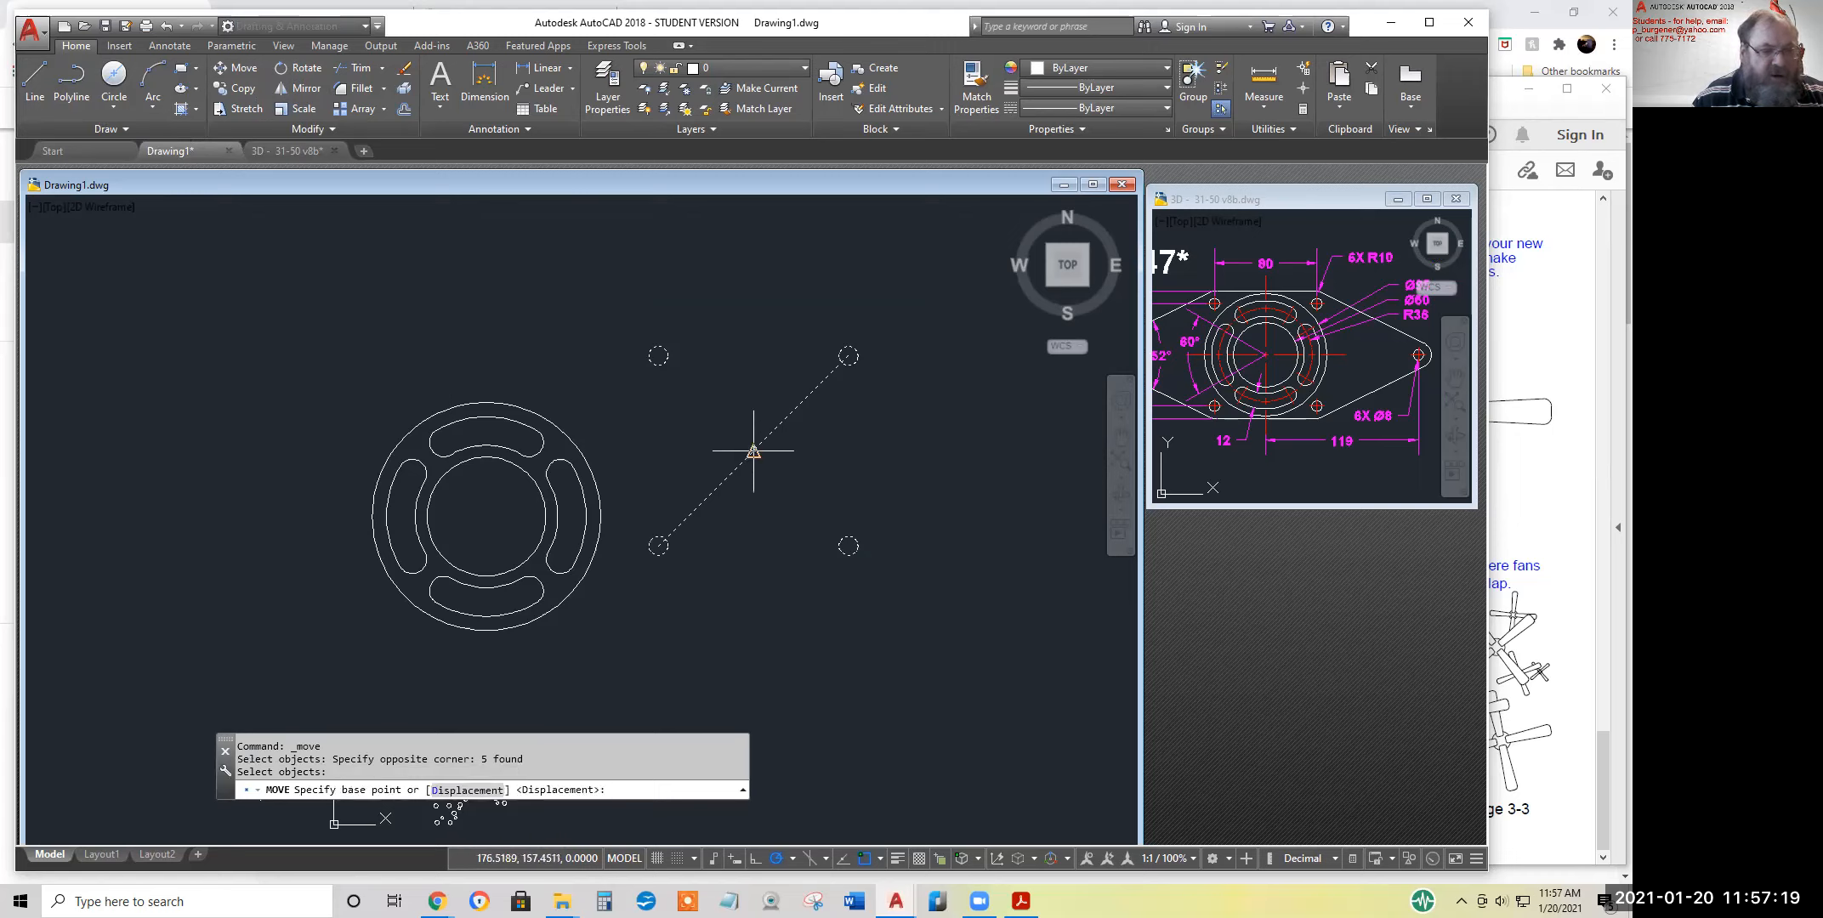
left_click(753, 450)
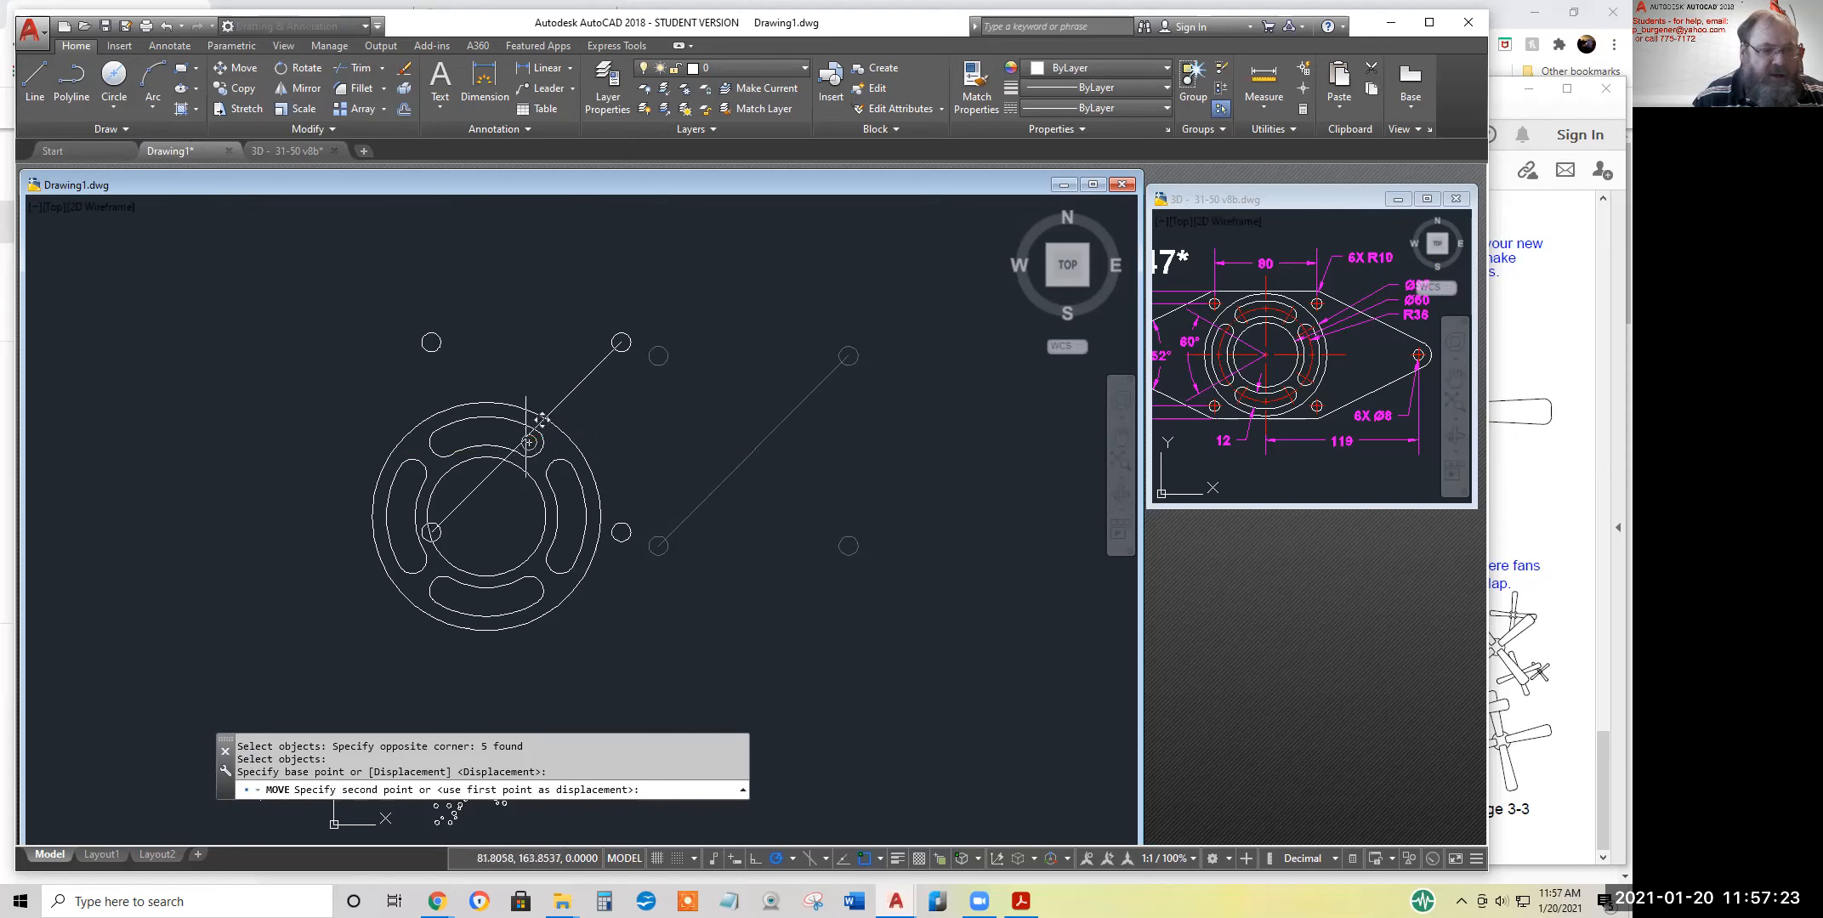
left_click(485, 516)
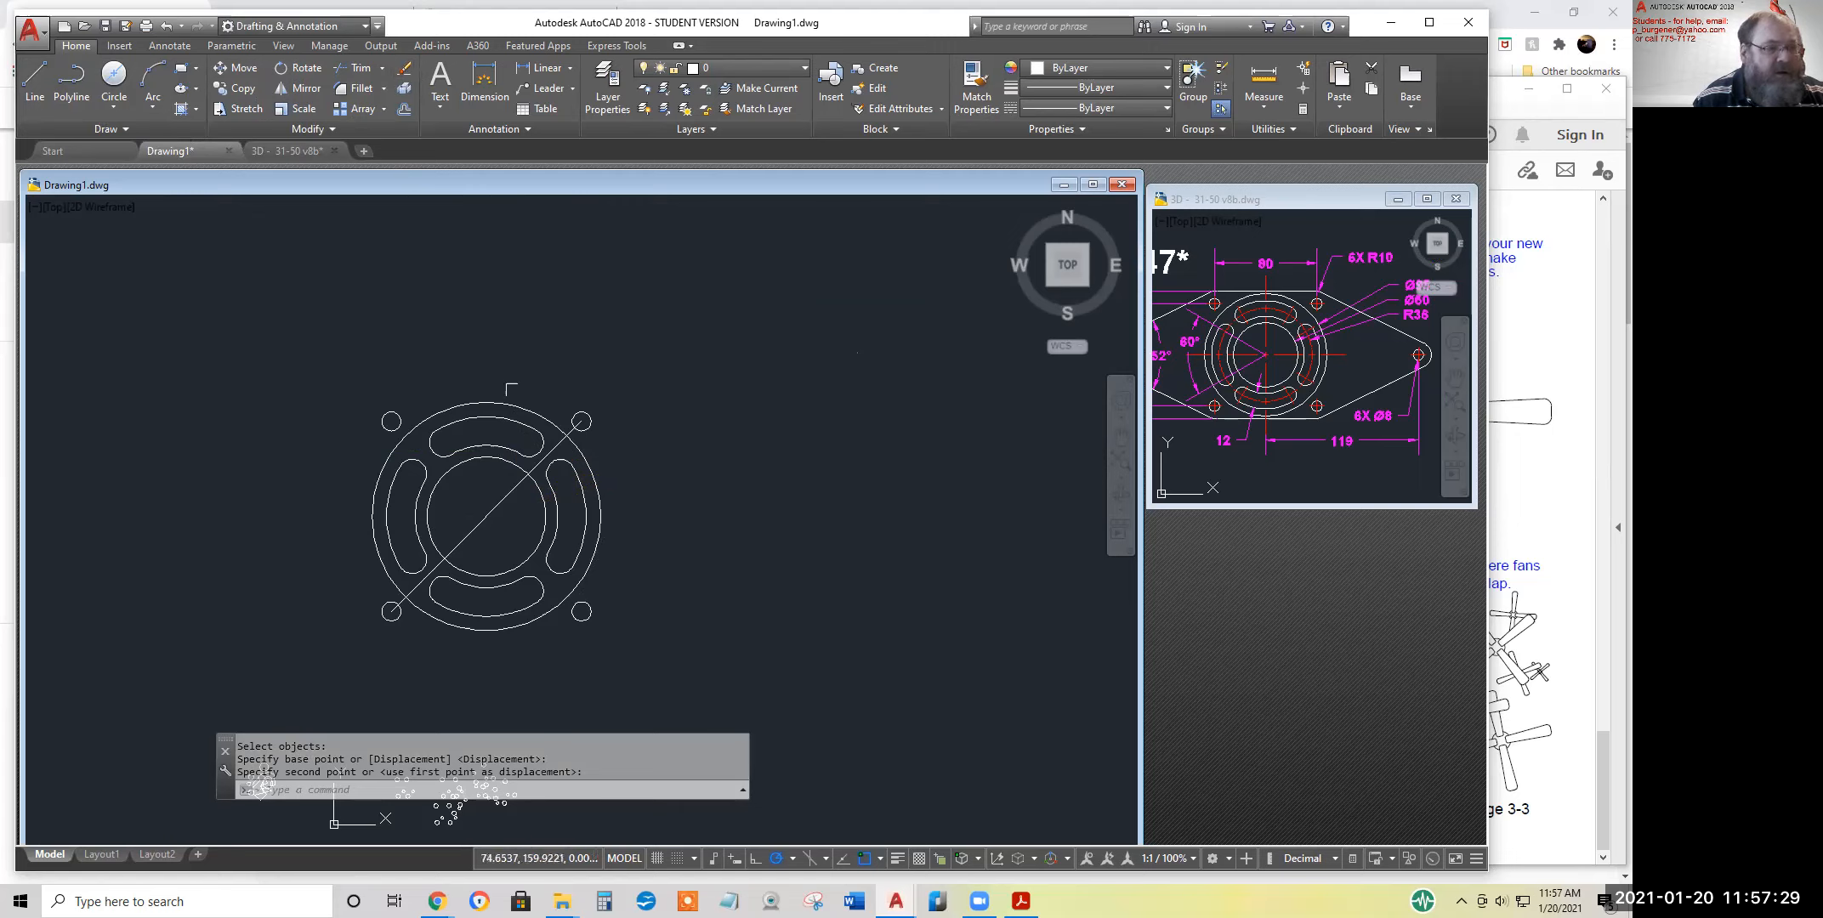
left_click(404, 72)
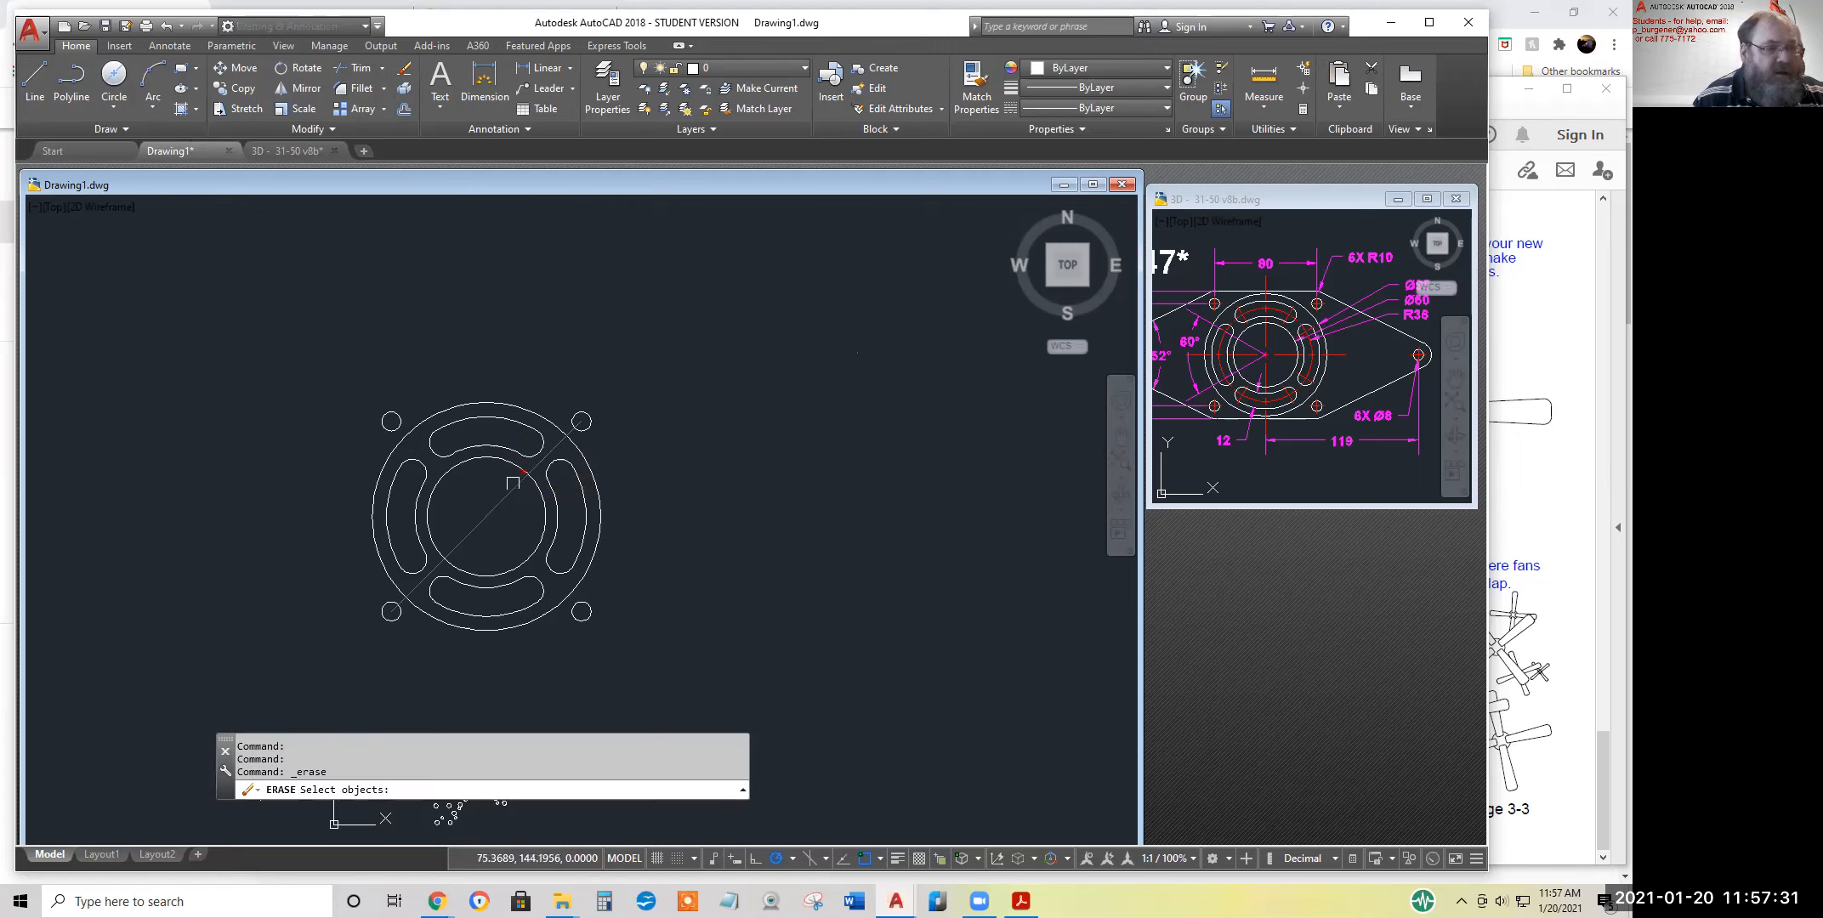
key("Return")
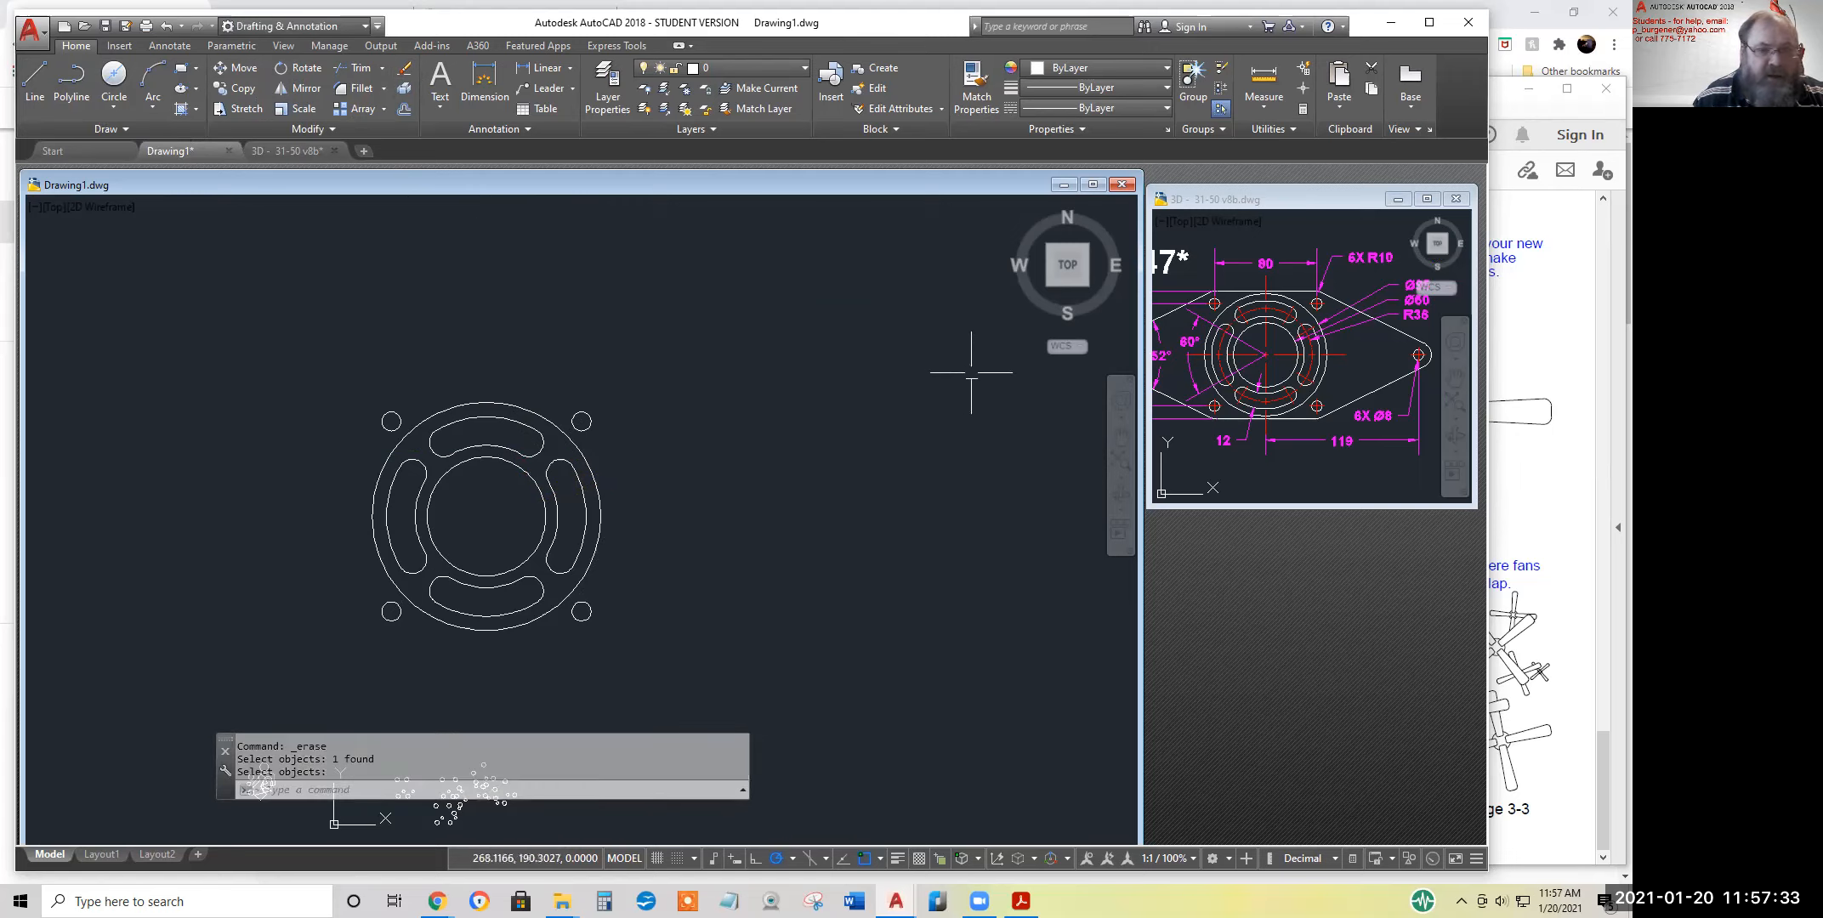
Draw a horizontal line 119 units long from the slotted ring's centre to the left
left_click(34, 73)
left_click(485, 516)
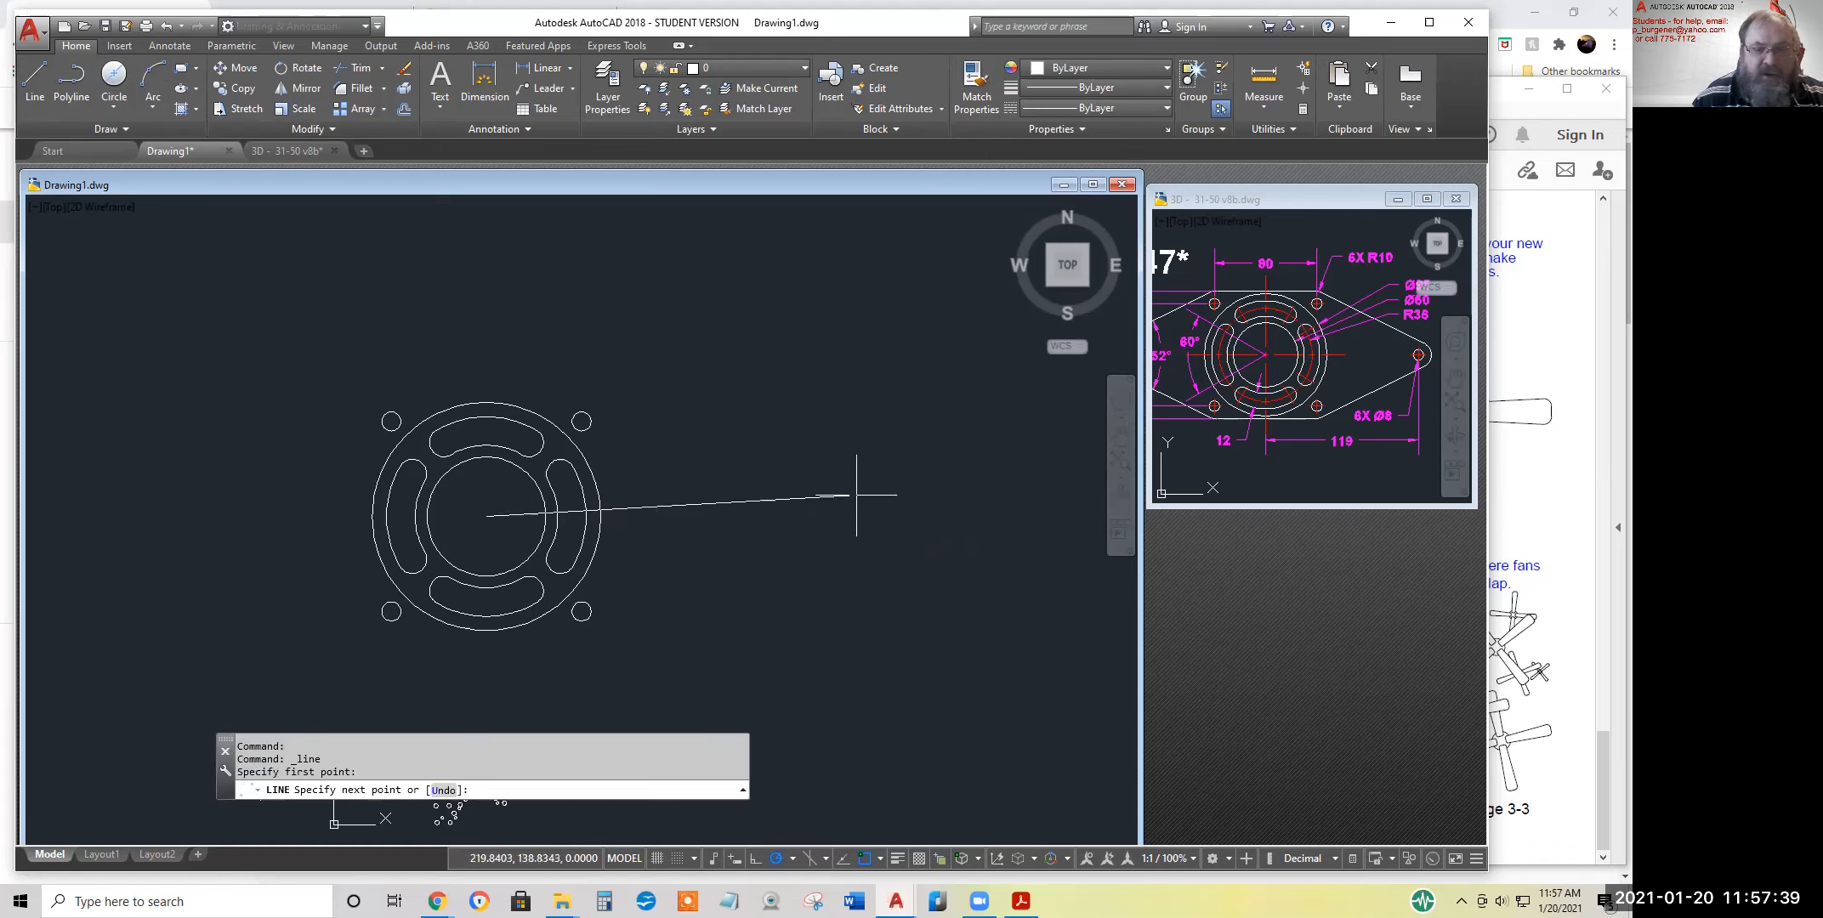
middle_click_drag(679, 497, 1017, 480)
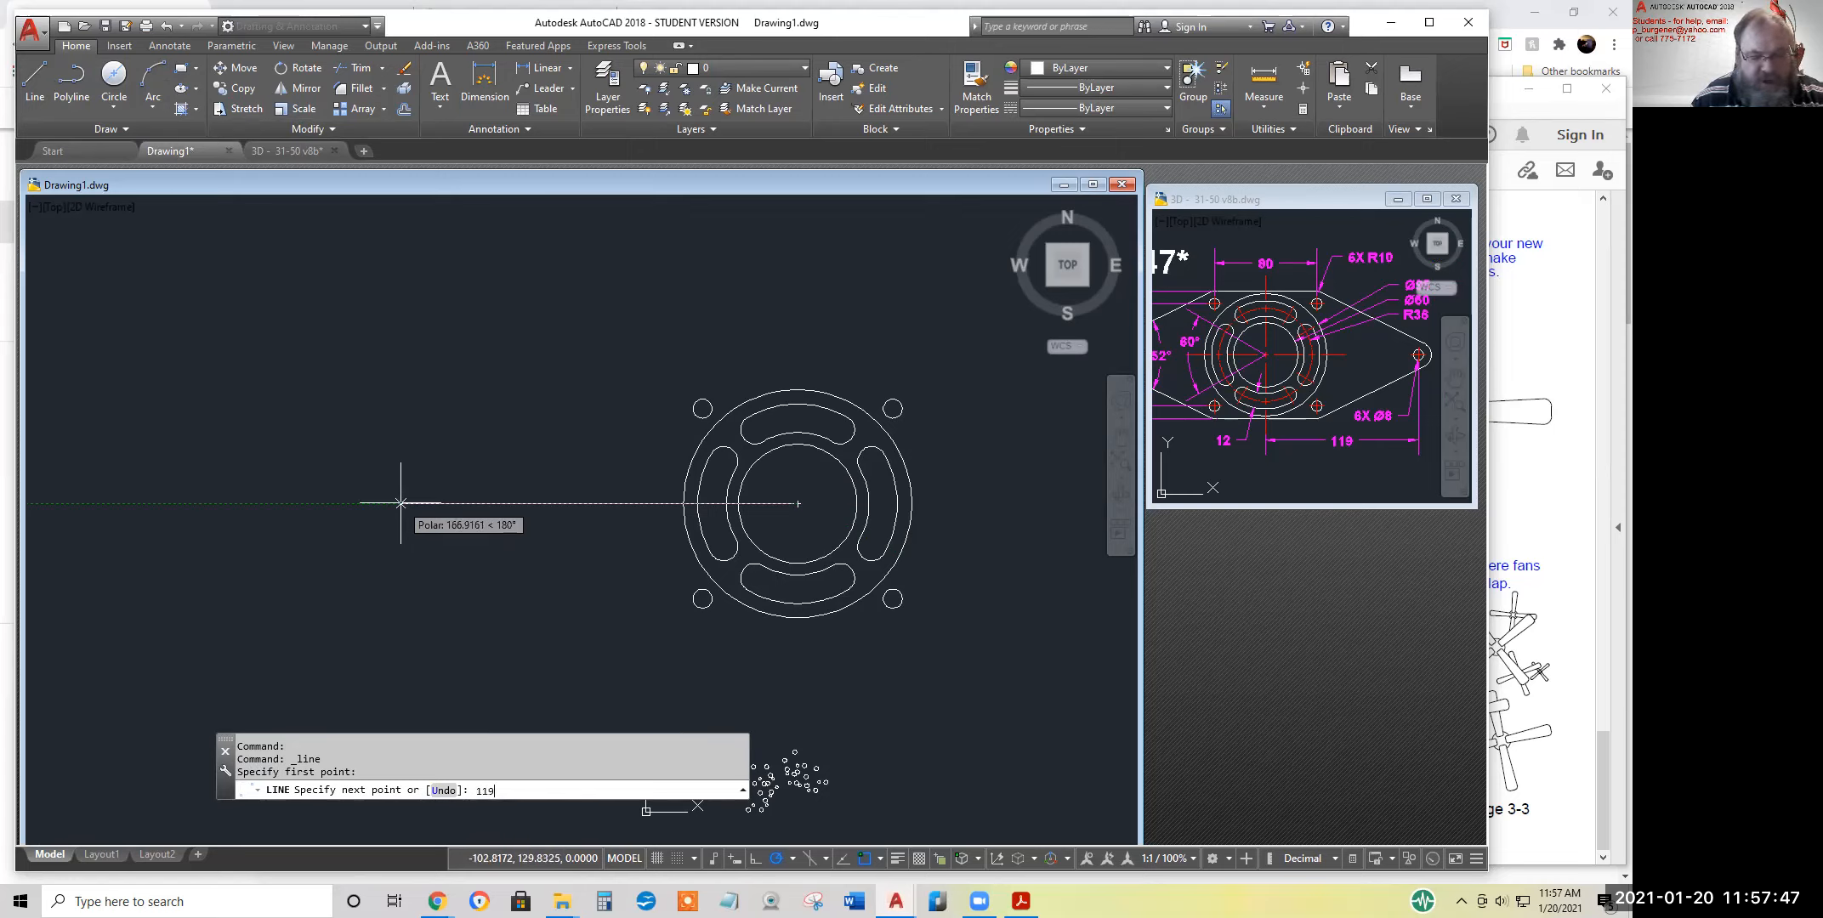
key("Return")
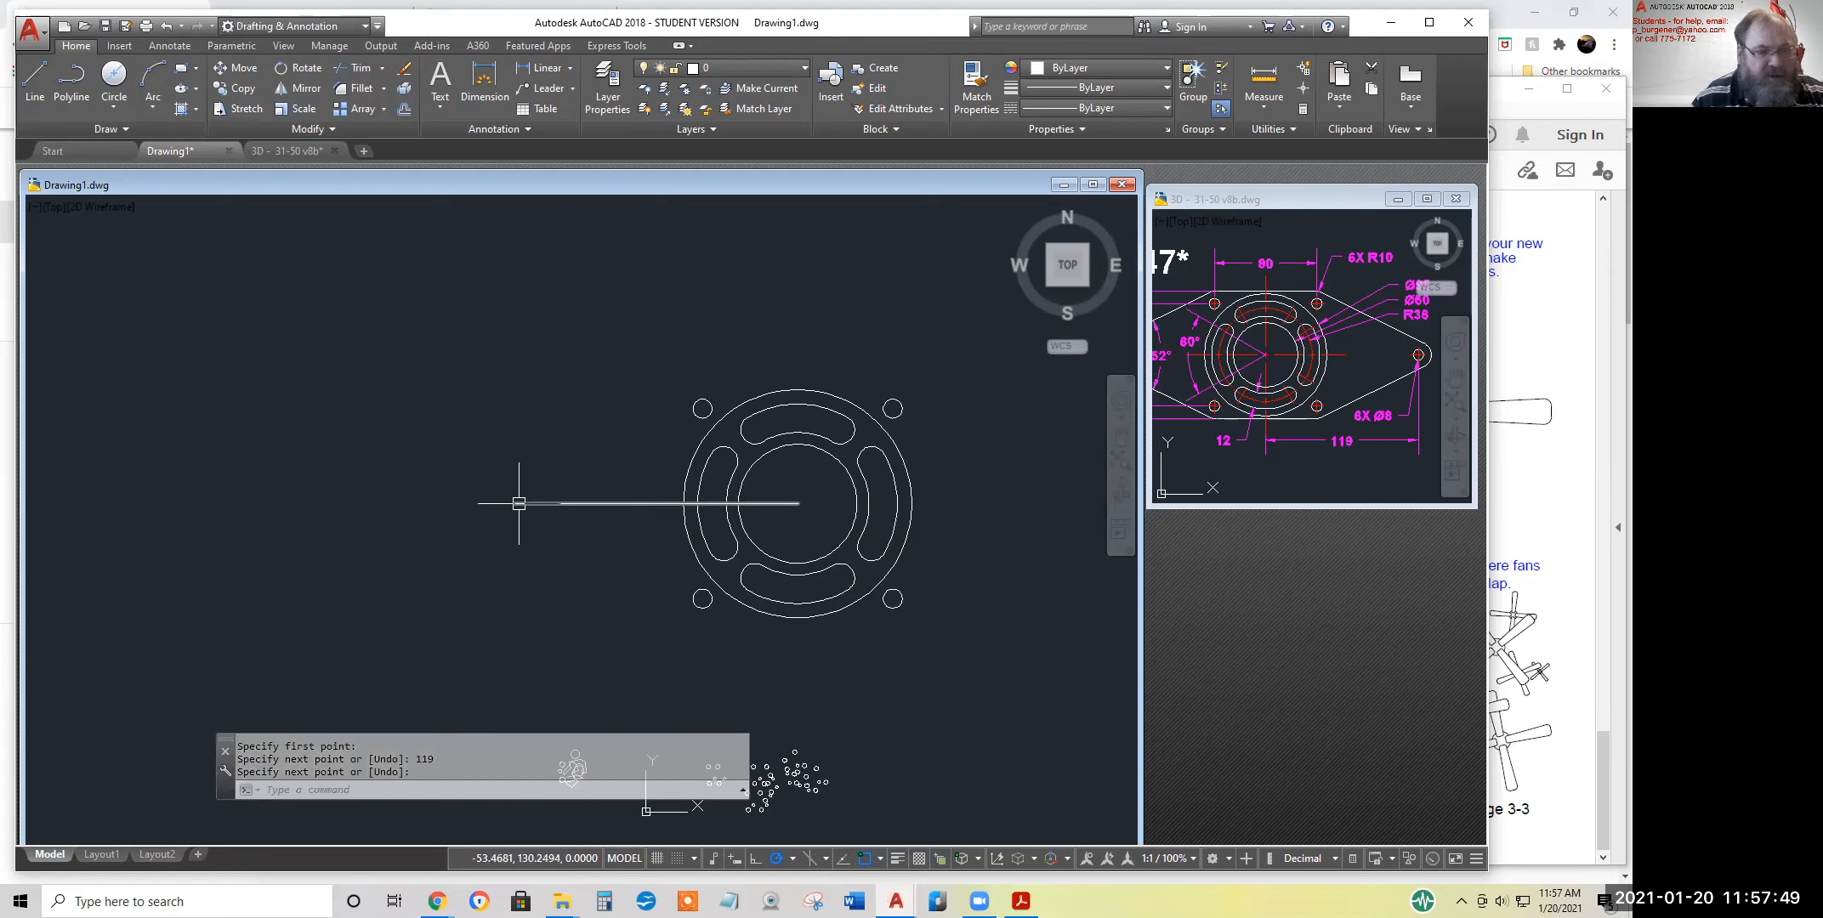
Check the exercise 47 reference drawing for the end hole's diameter and the radius around it
left_click(1326, 467)
middle_click_drag(1285, 385, 1395, 397)
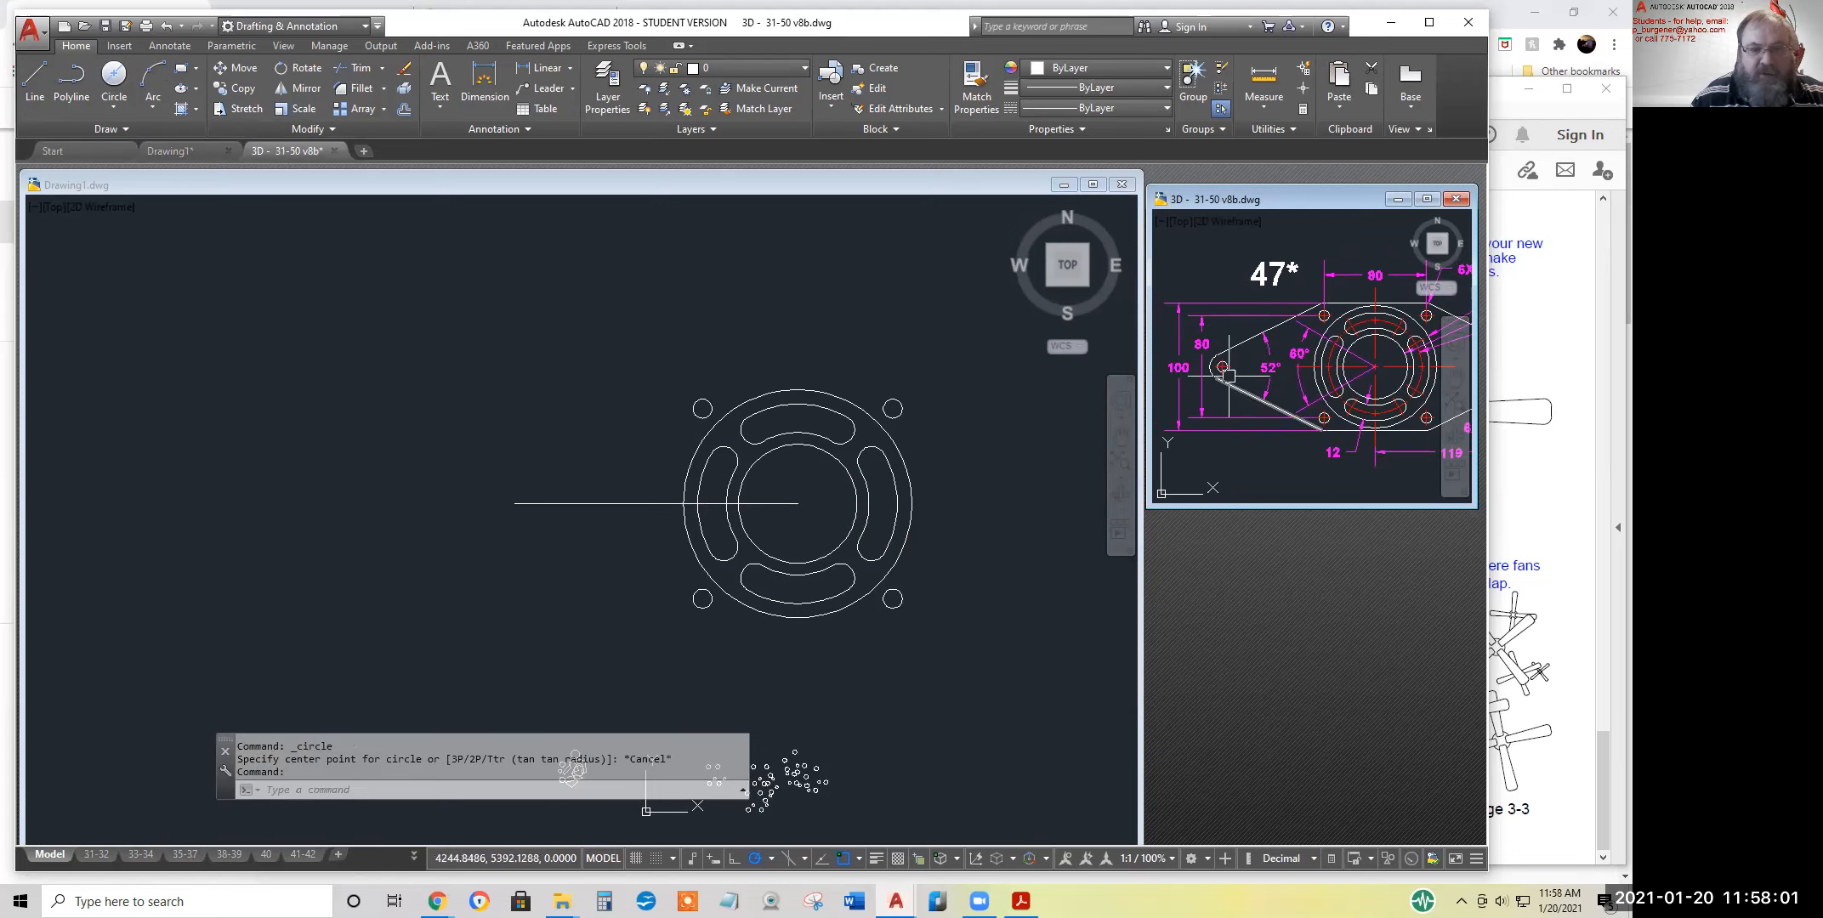
middle_click_drag(1292, 375, 1179, 425)
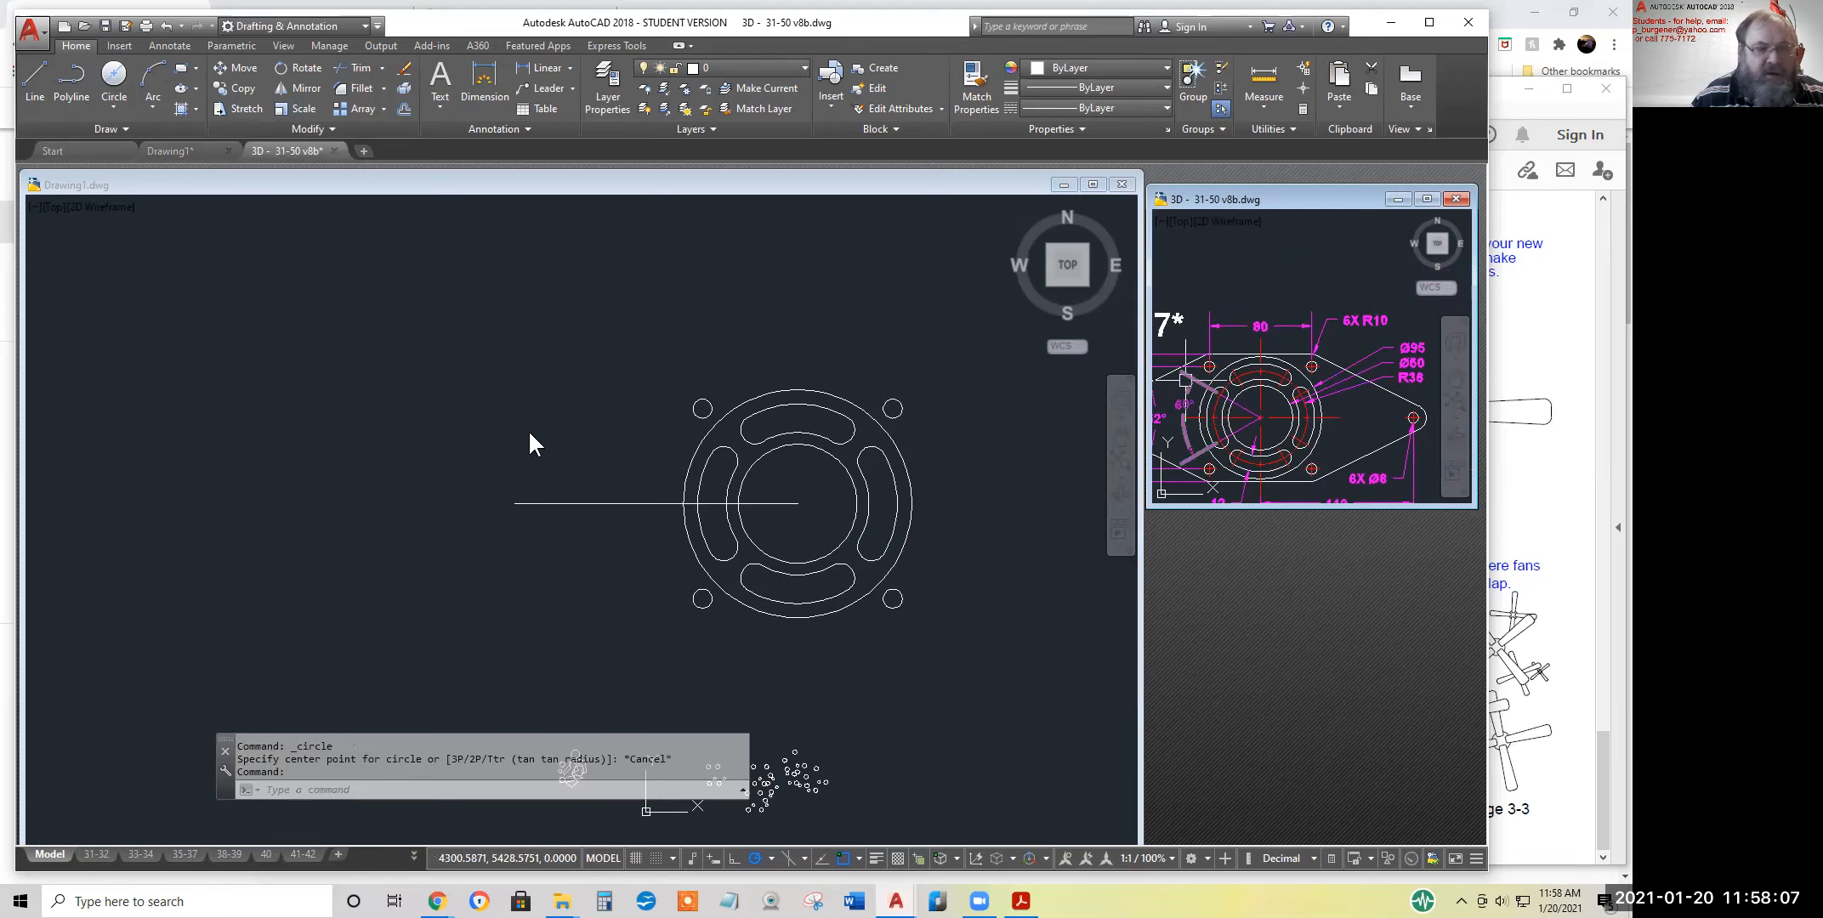
left_click(117, 82)
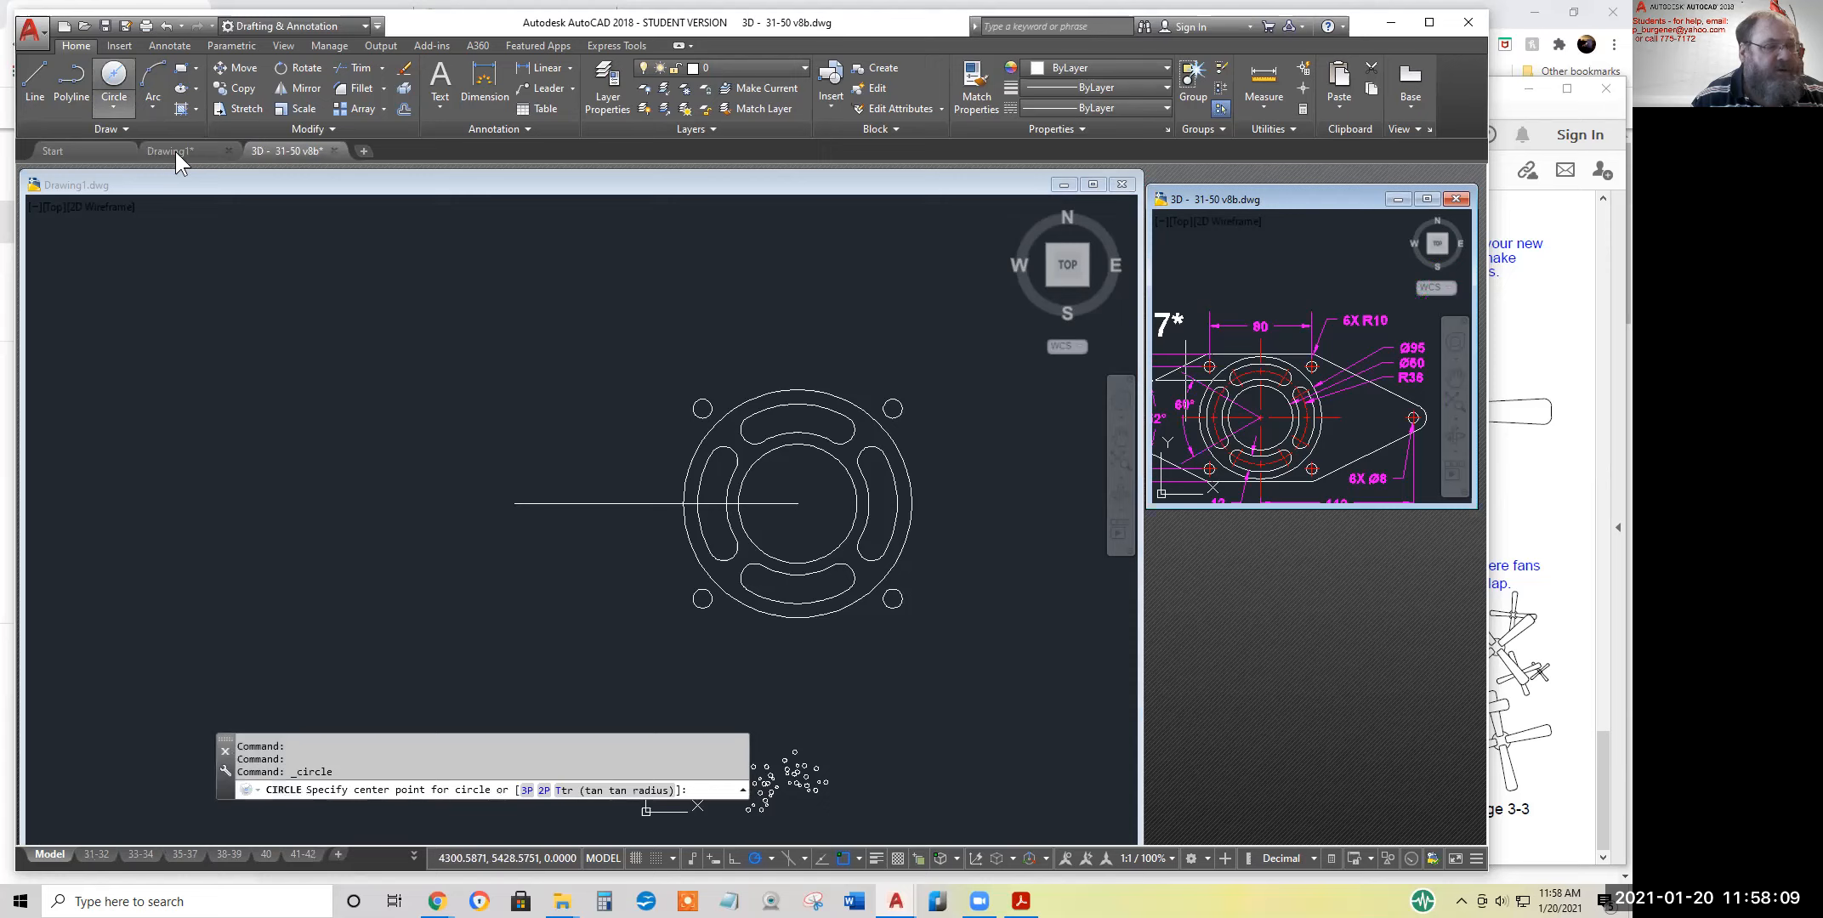
left_click(114, 72)
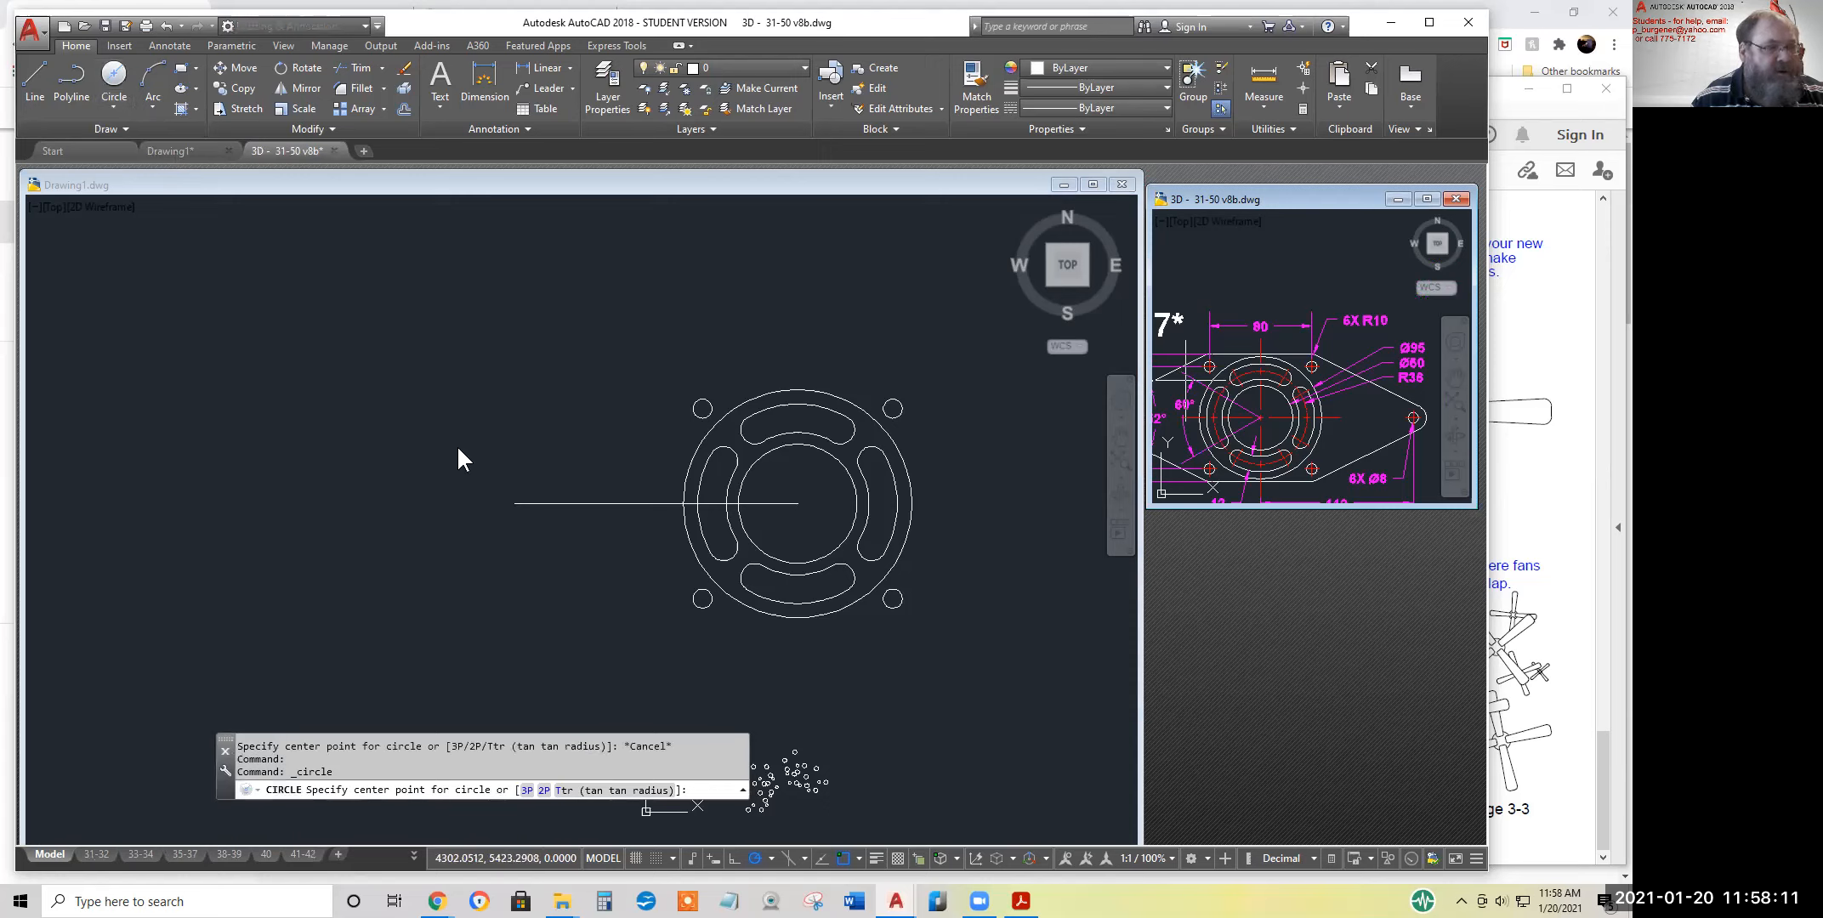
key("Escape")
key("Escape")
key("Escape")
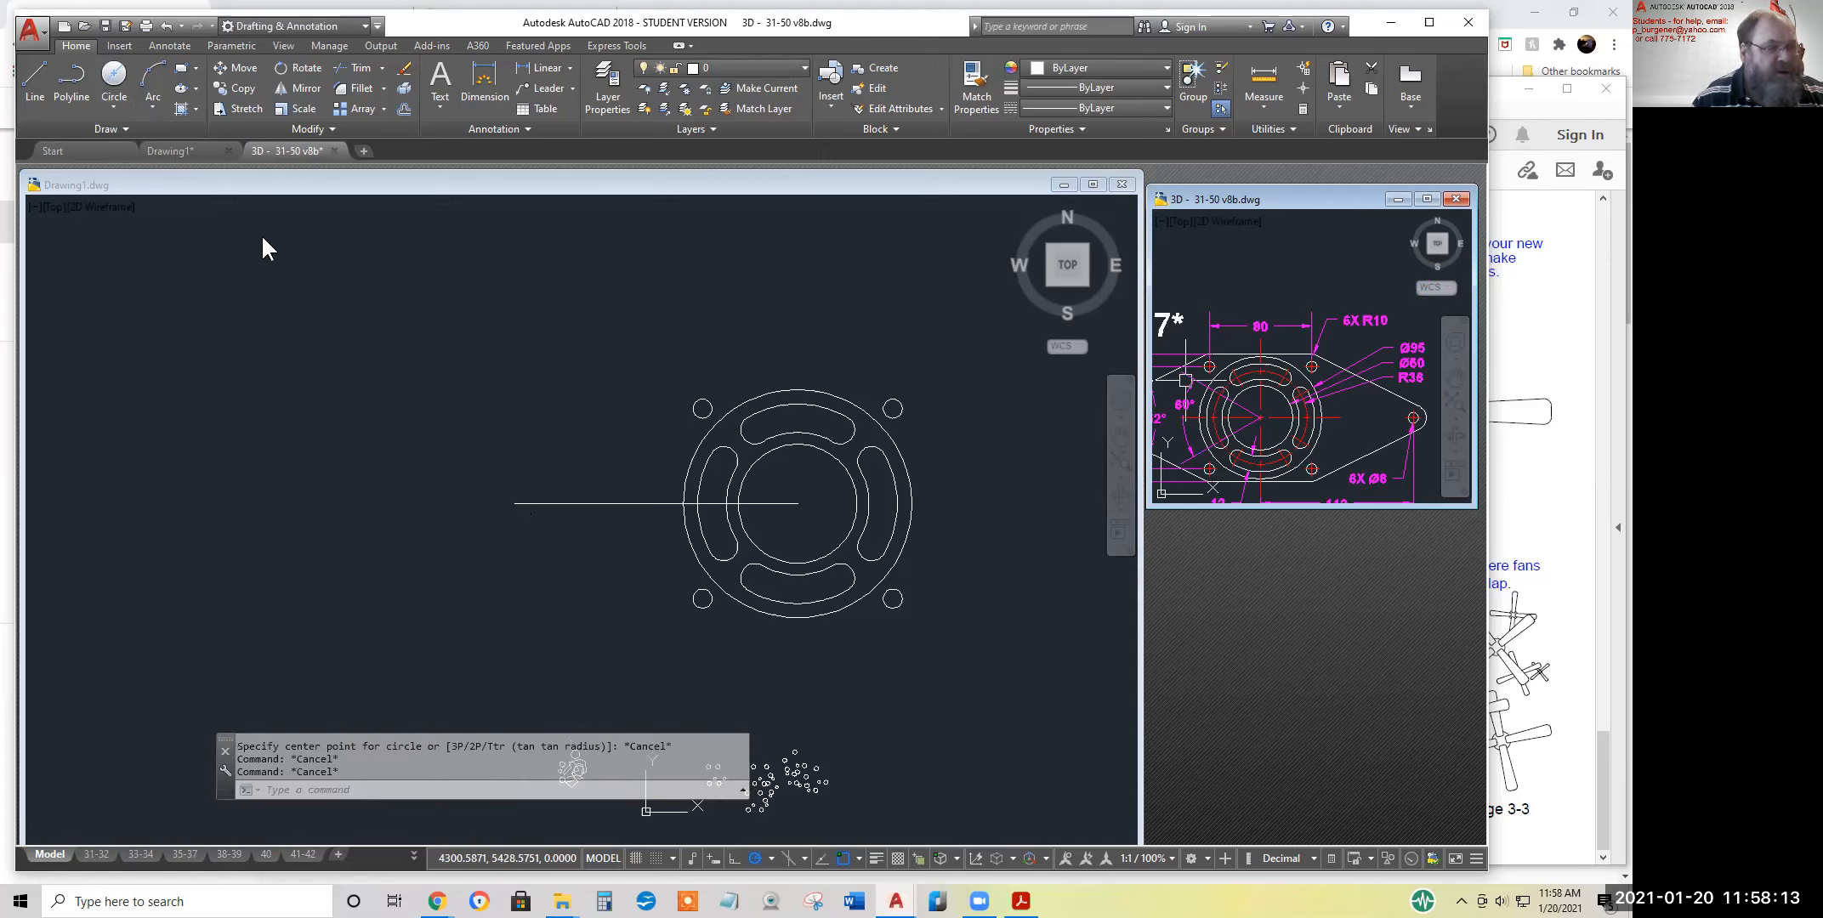
Draw a diameter 8 circle in Drawing1 centred on the left end of the horizontal line
left_click(463, 488)
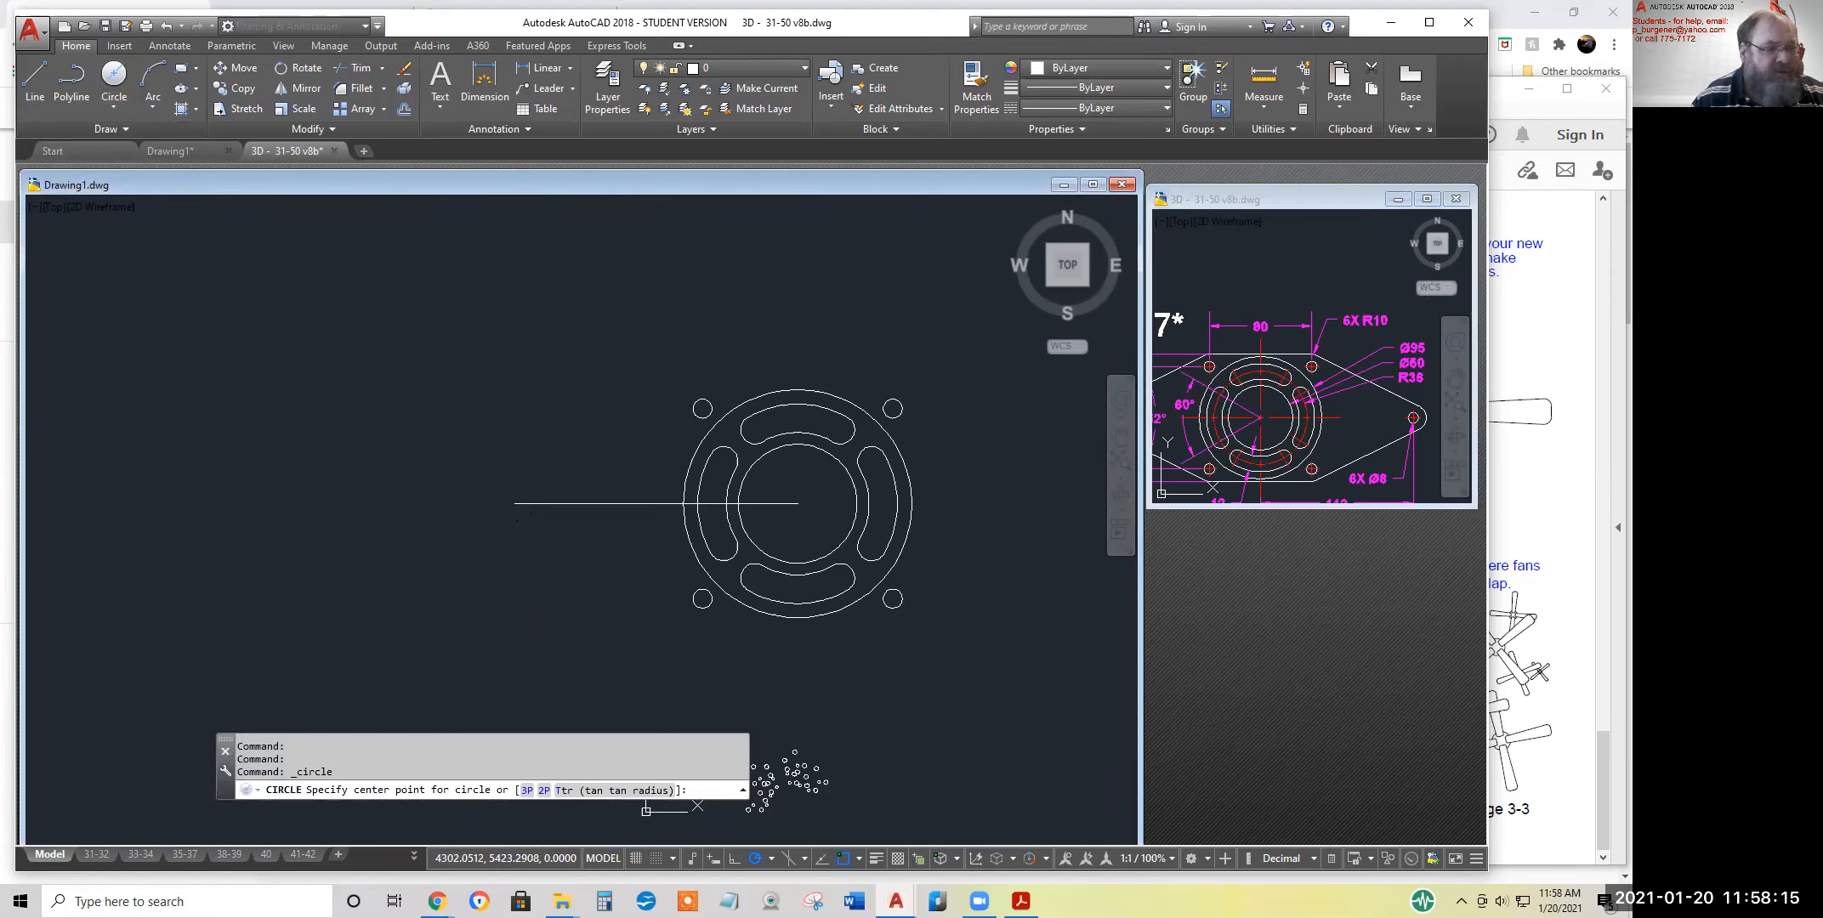
left_click(114, 73)
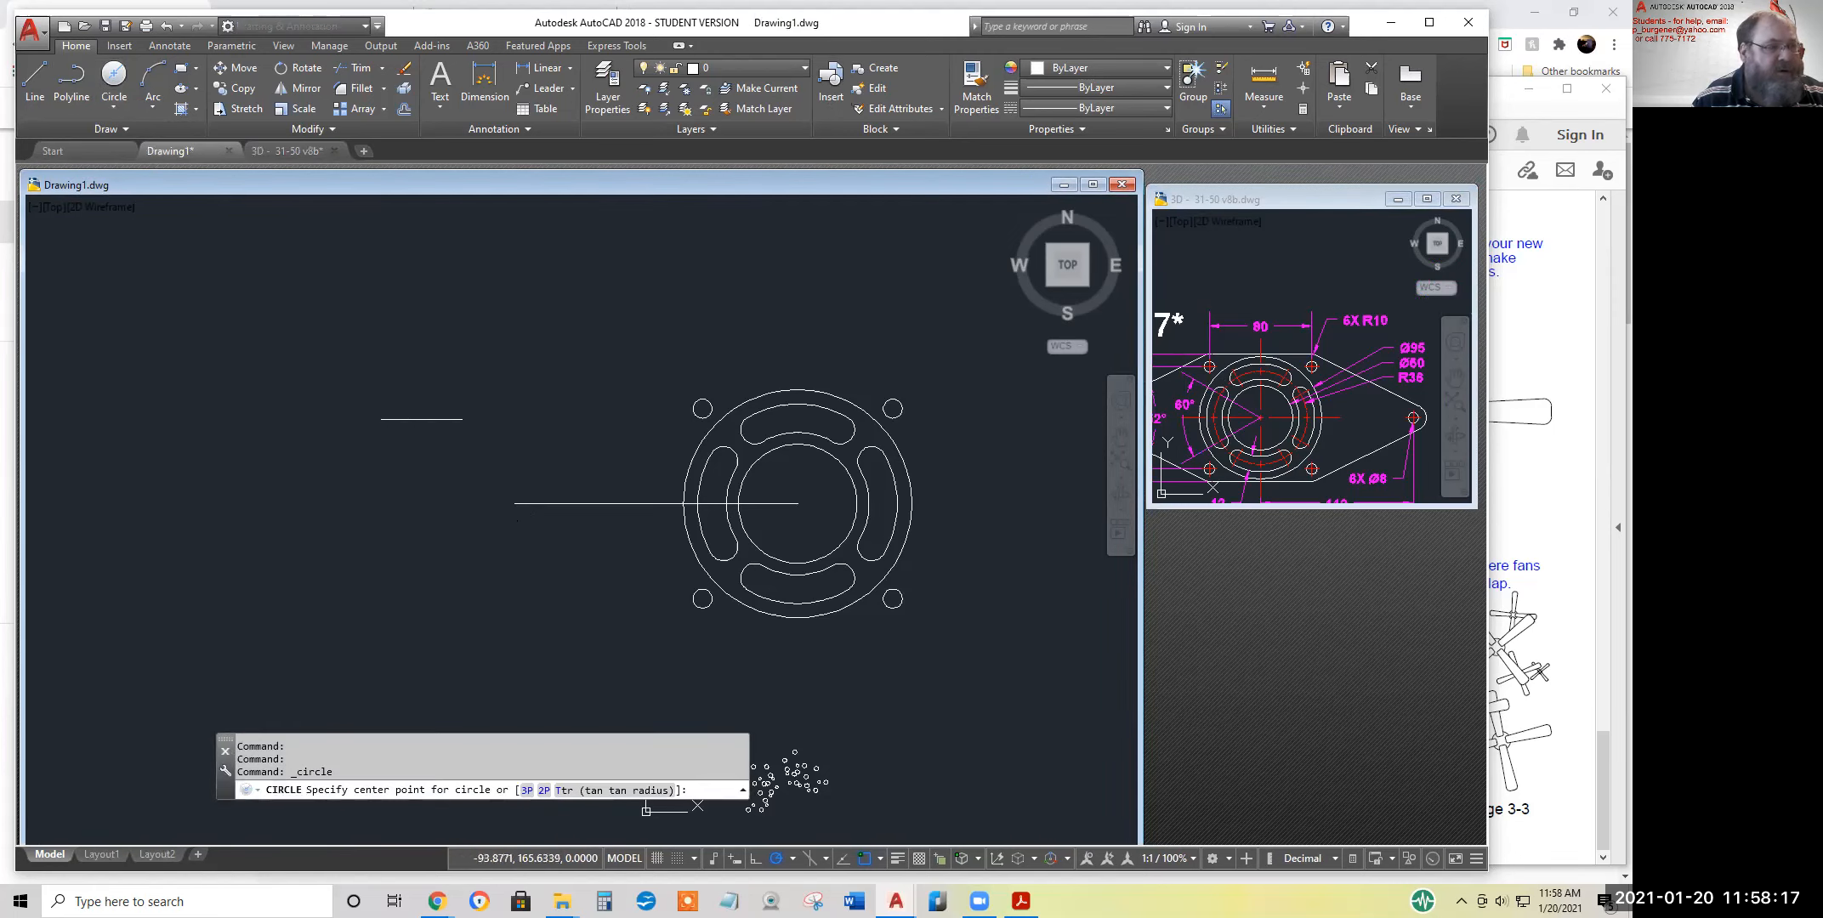
left_click(515, 504)
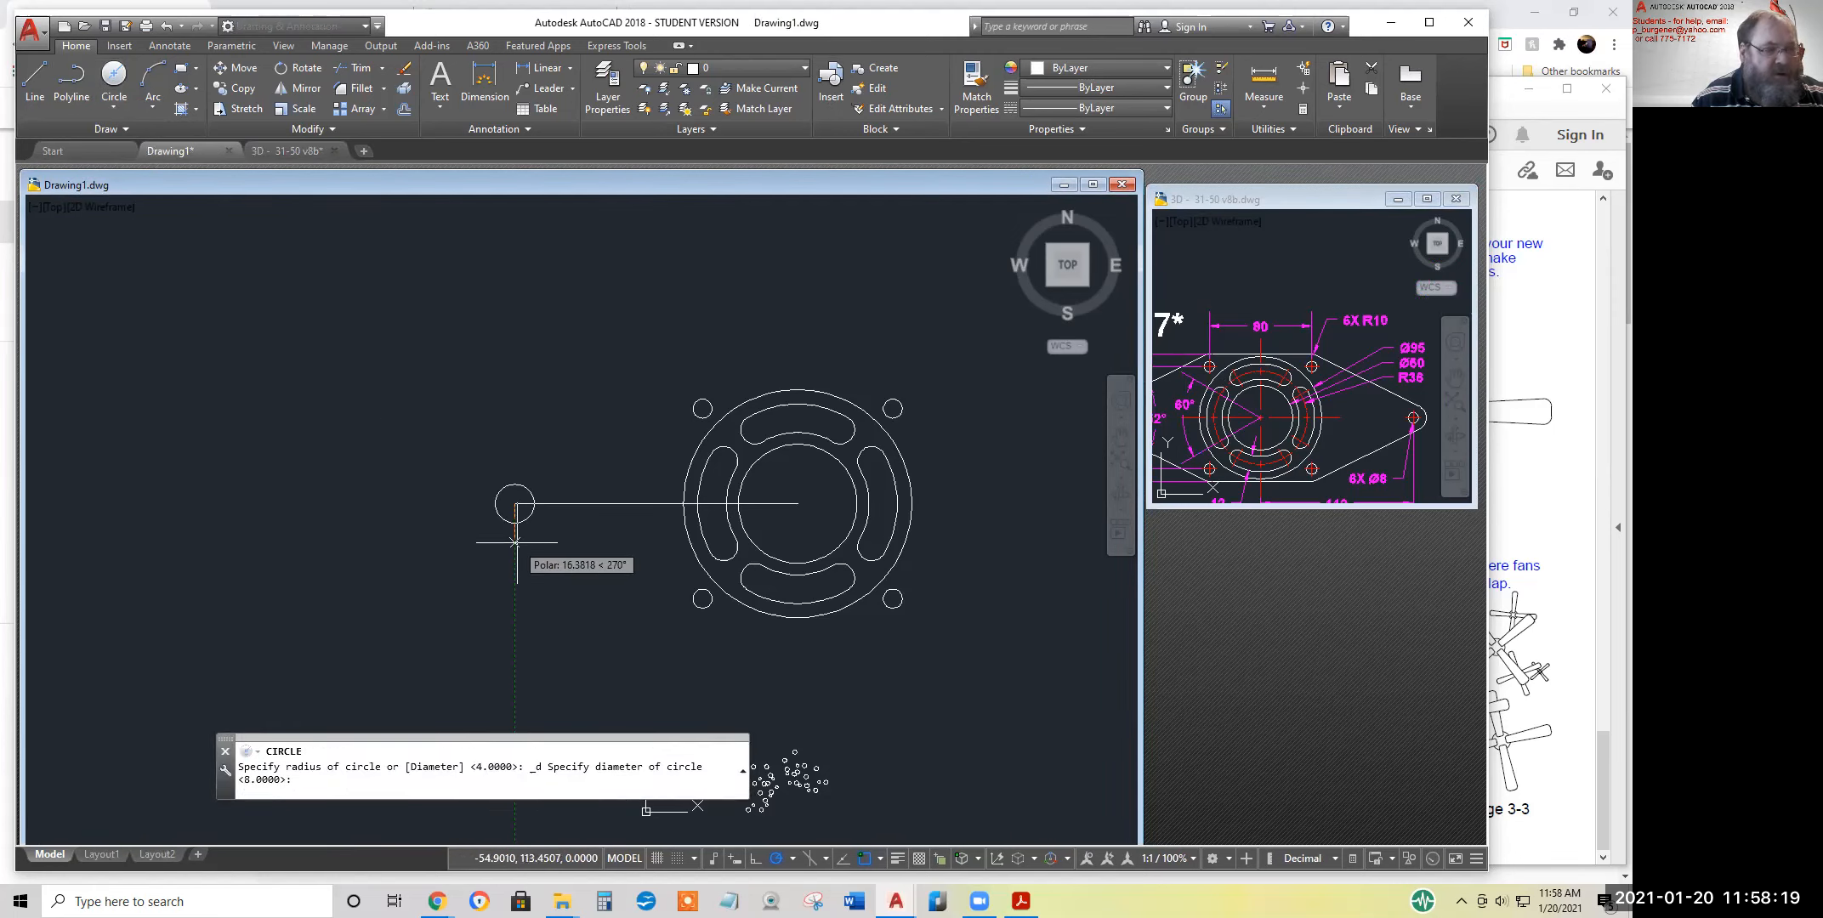
key("Return")
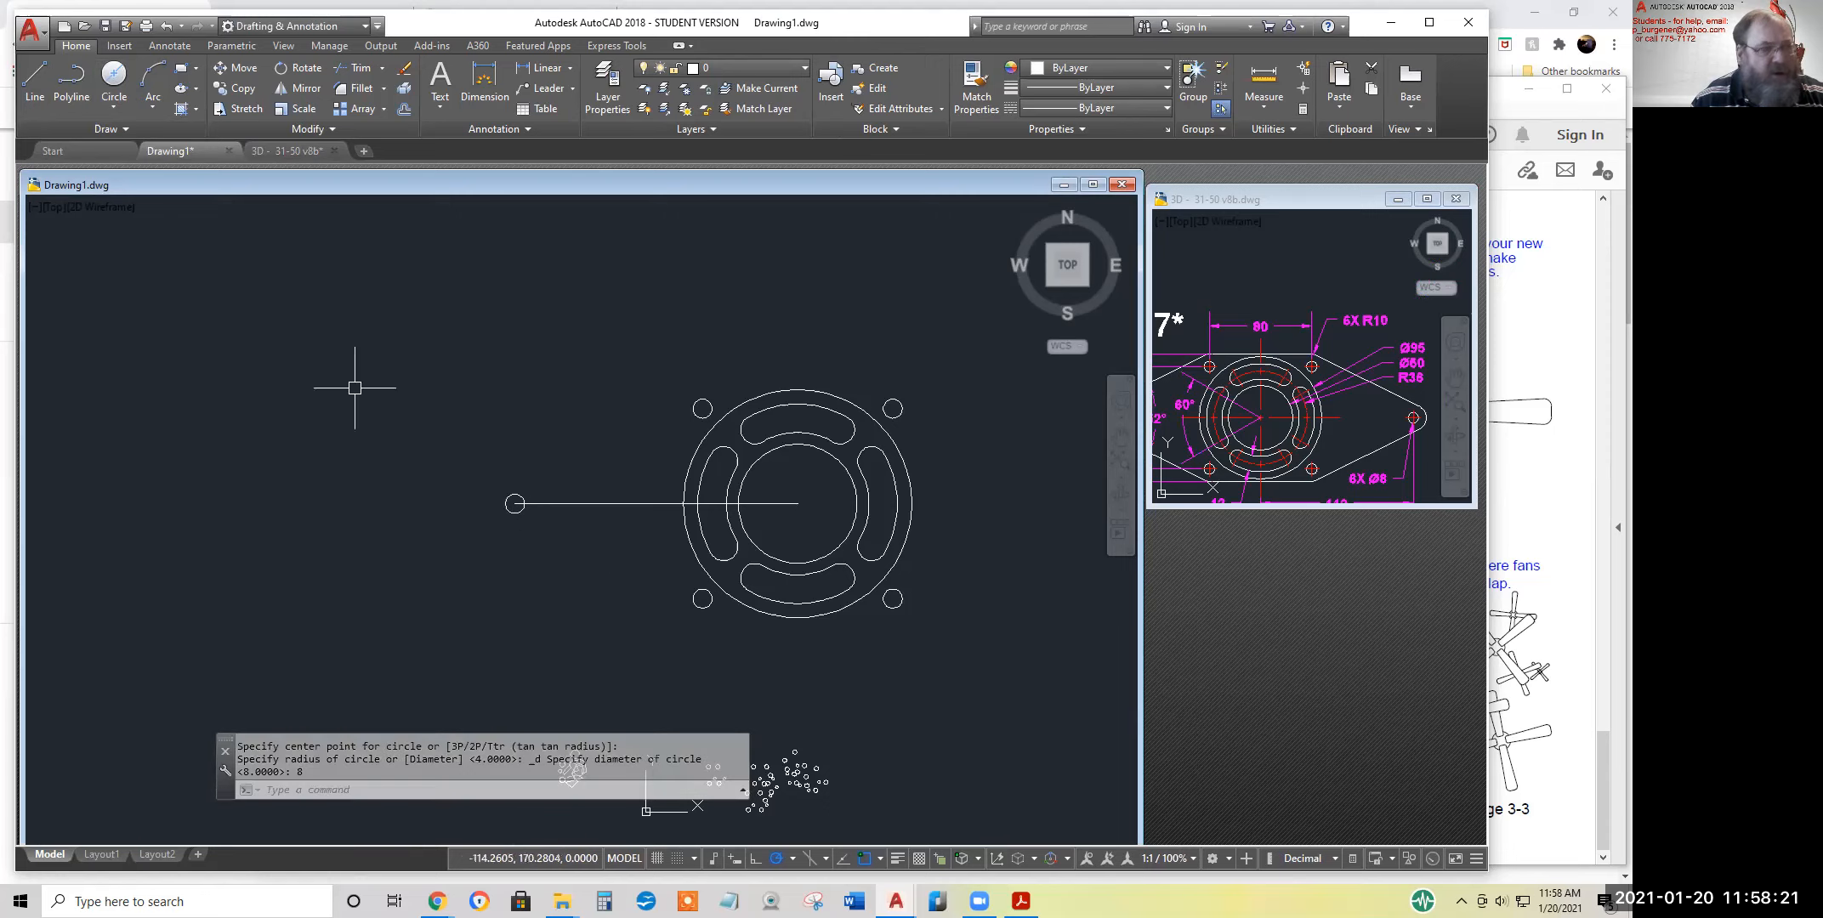
Draw a radius 10 circle concentric with the end hole at the left end of the horizontal line
left_click(114, 108)
left_click(149, 174)
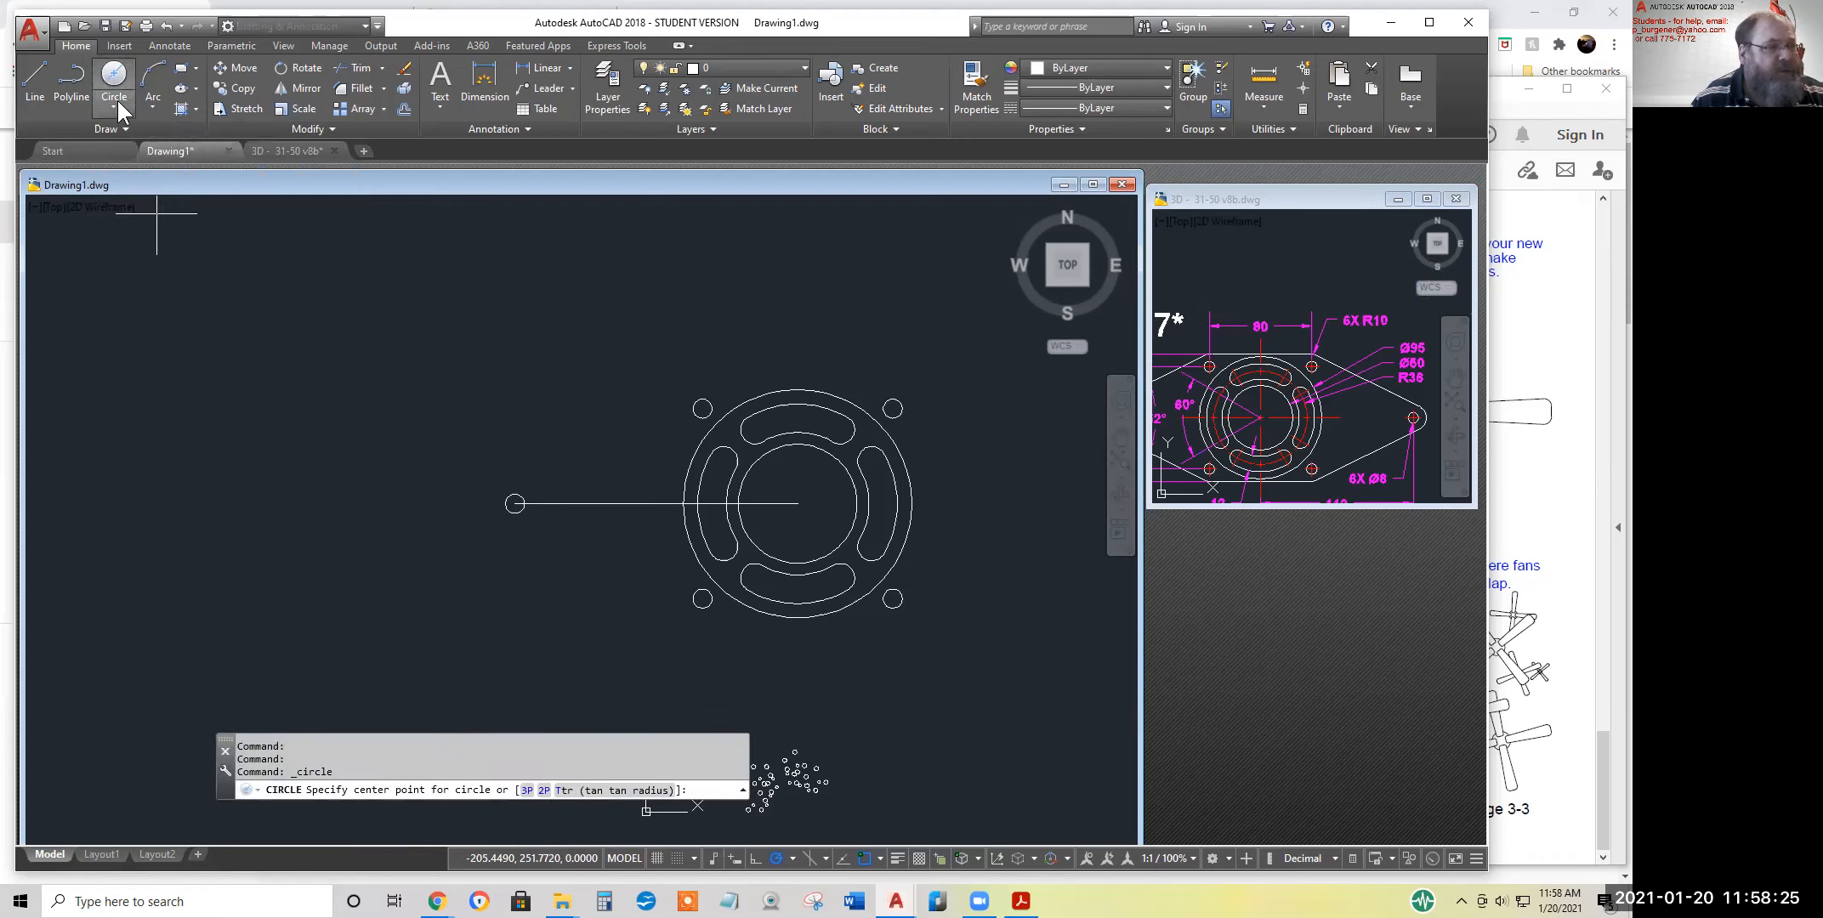
left_click(111, 105)
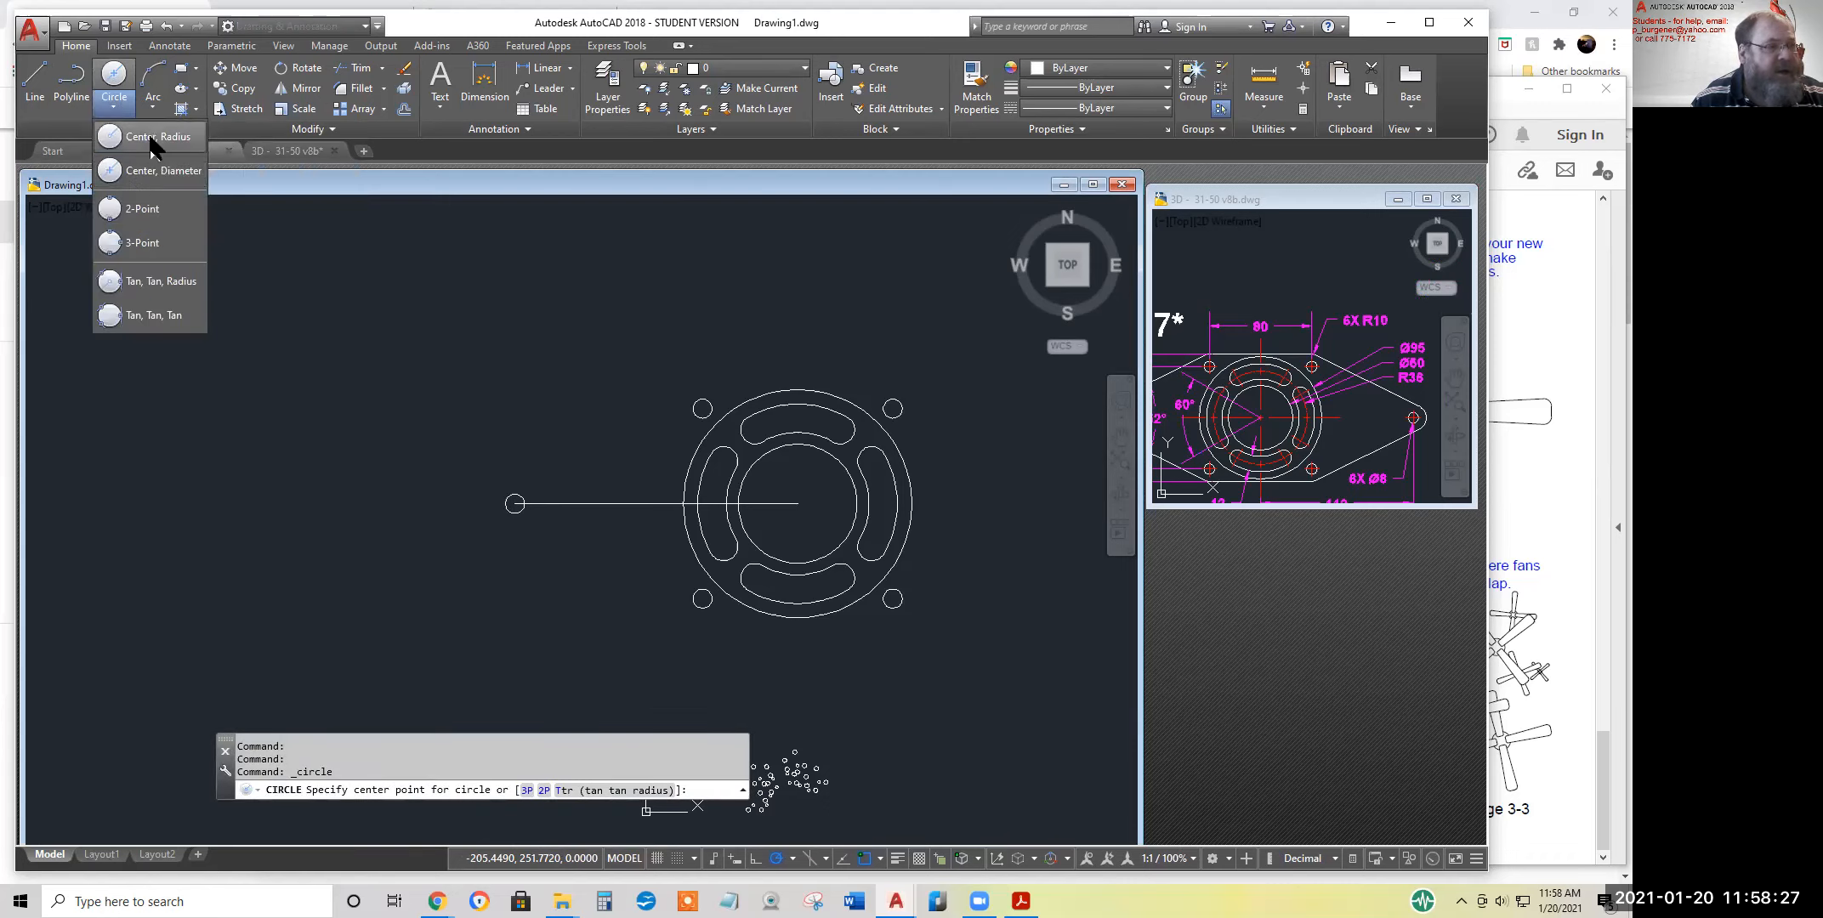
key("Escape")
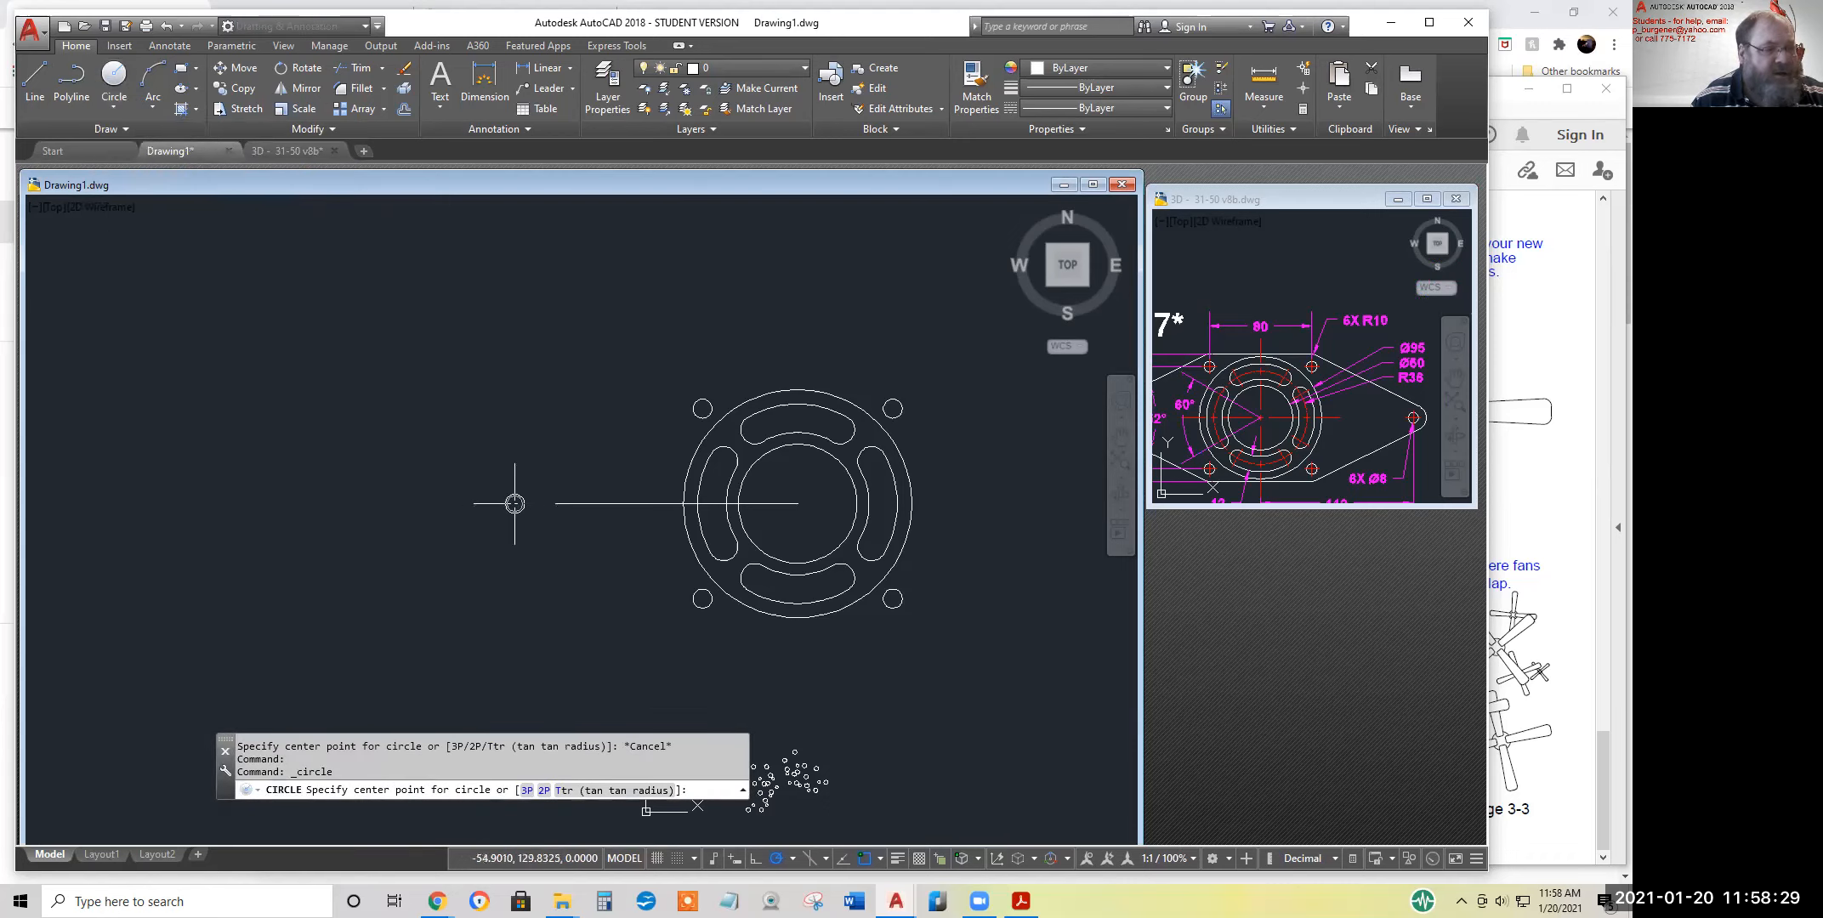
left_click(514, 503)
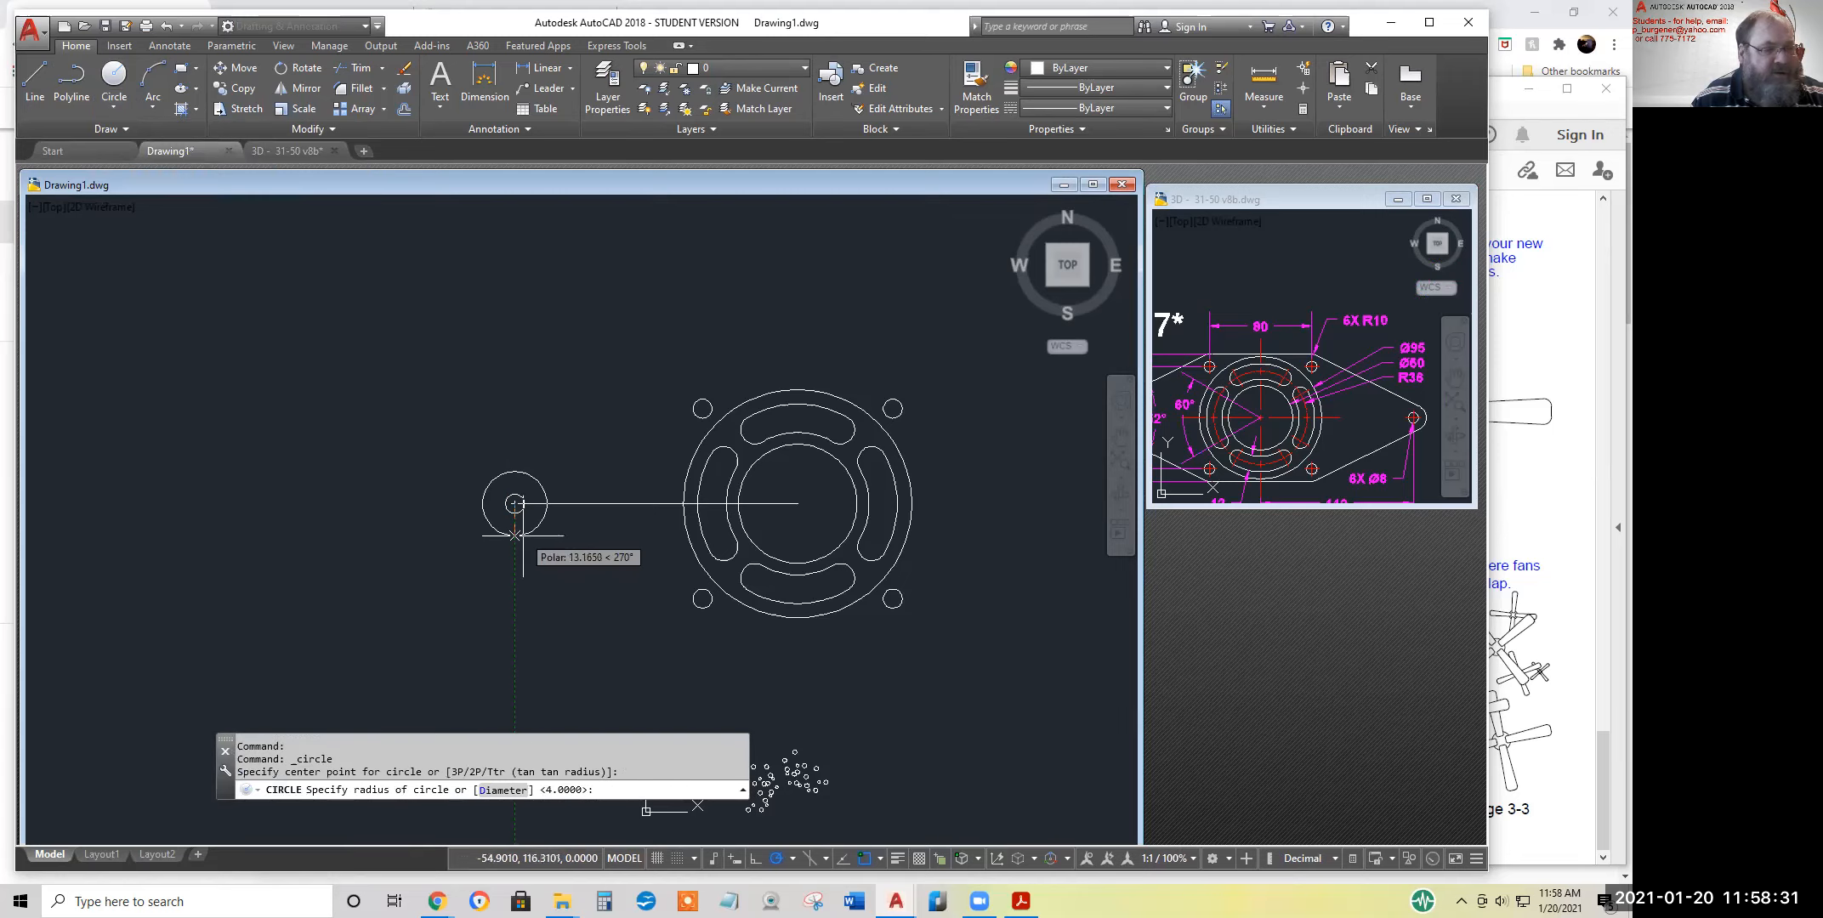
type("10")
key("Return")
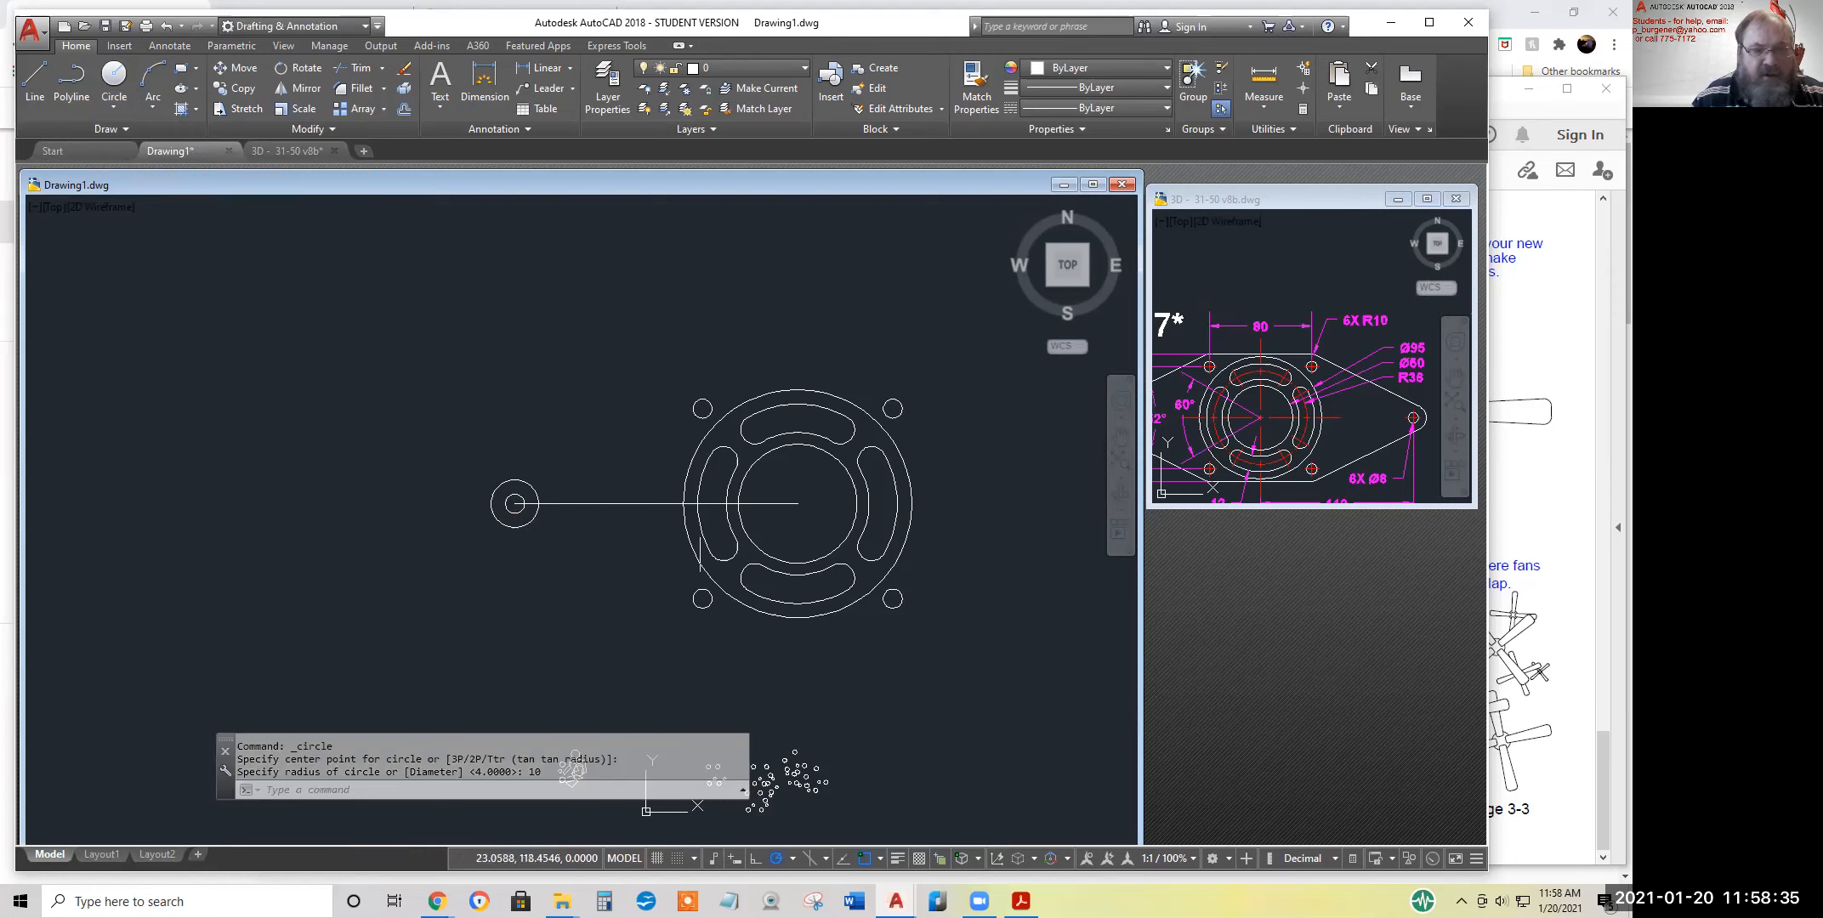
Examine the sloped edges at the left end of the exercise 47 reference drawing and the angle between them
left_click(1322, 425)
middle_click_drag(1280, 414, 1407, 404)
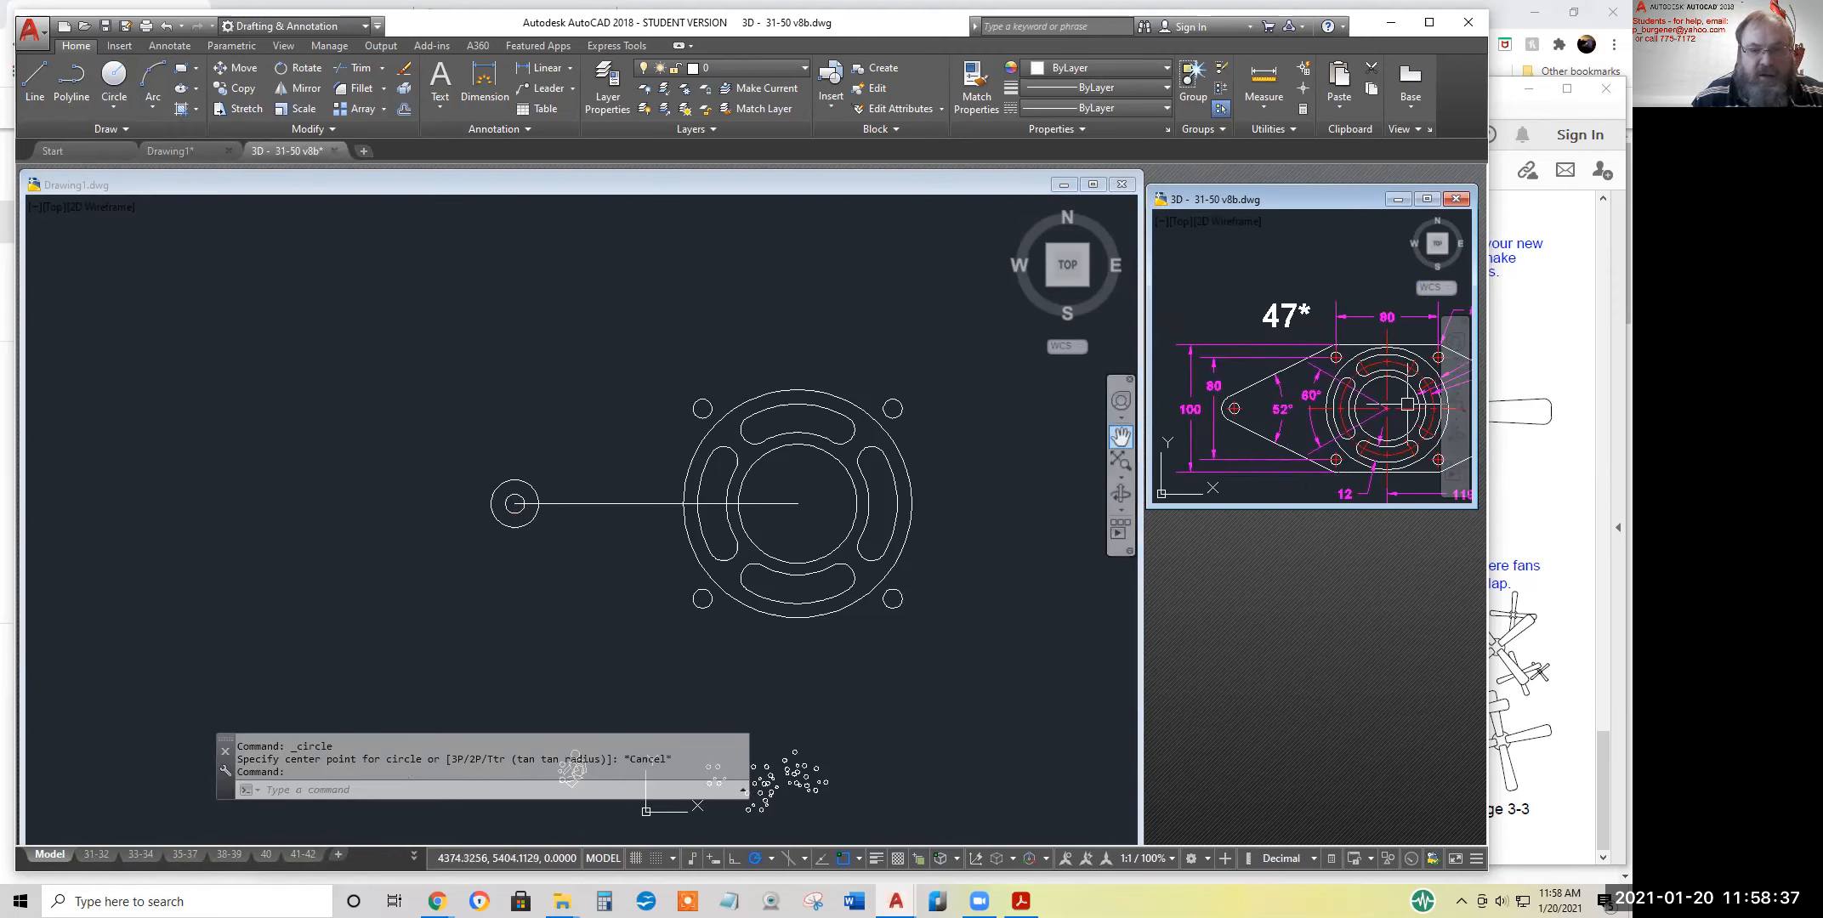
left_click(1273, 384)
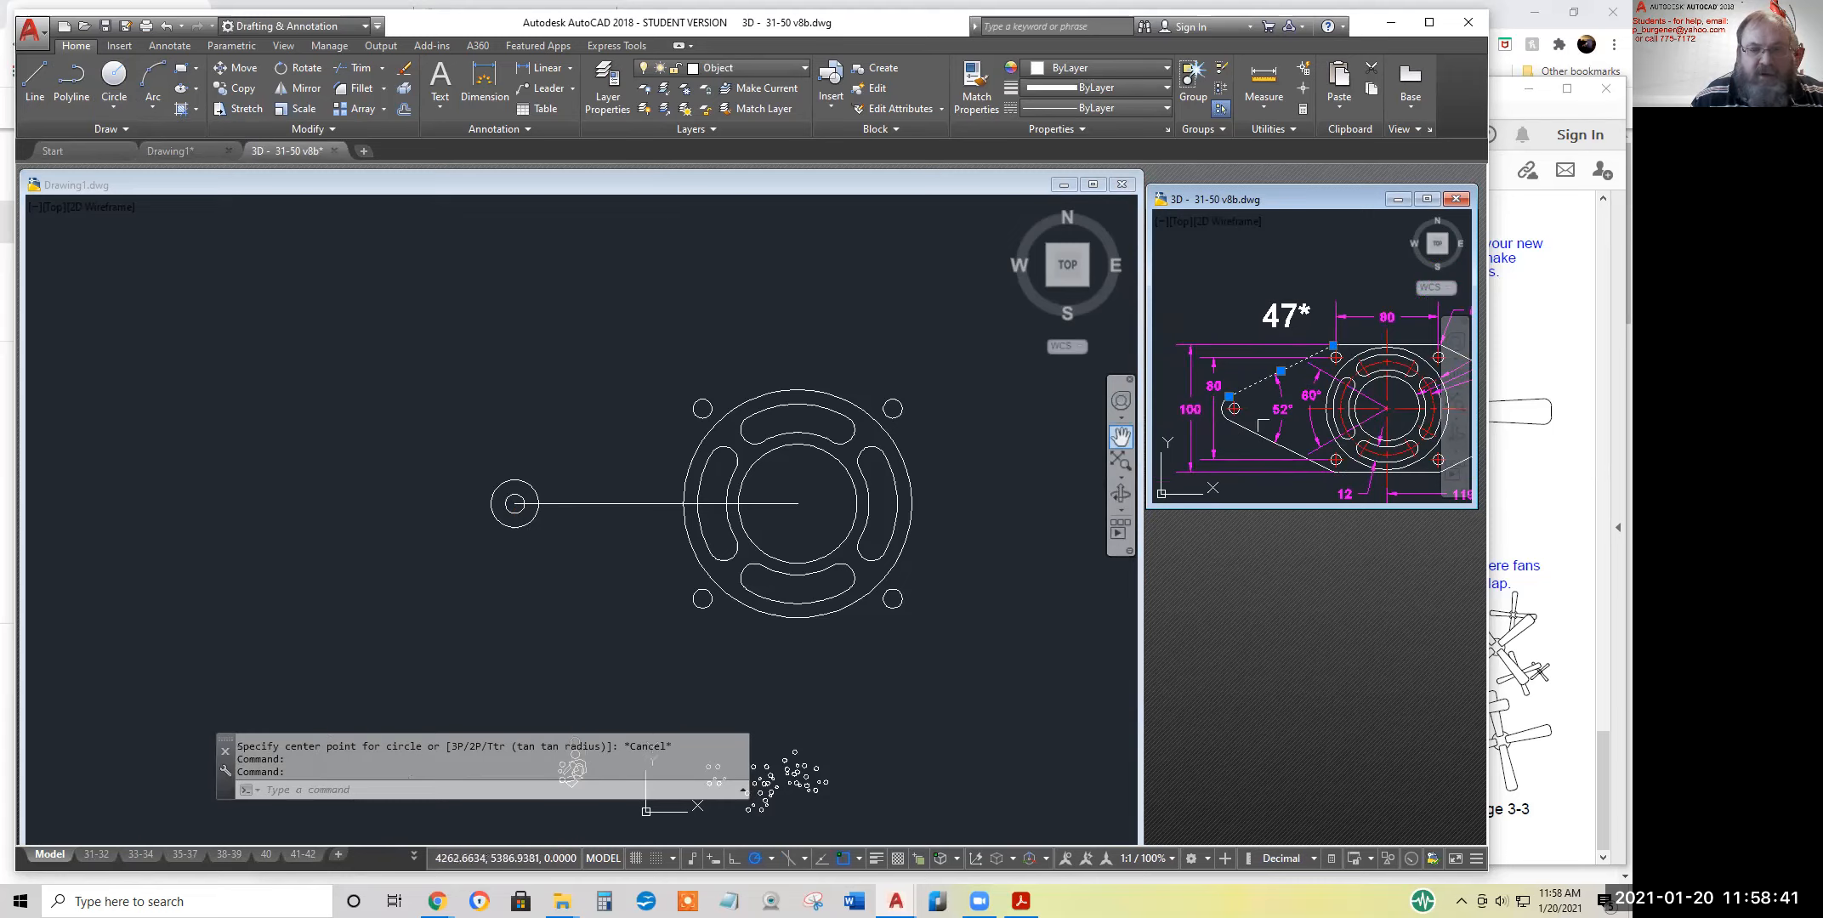
left_click(1260, 431)
key("Escape")
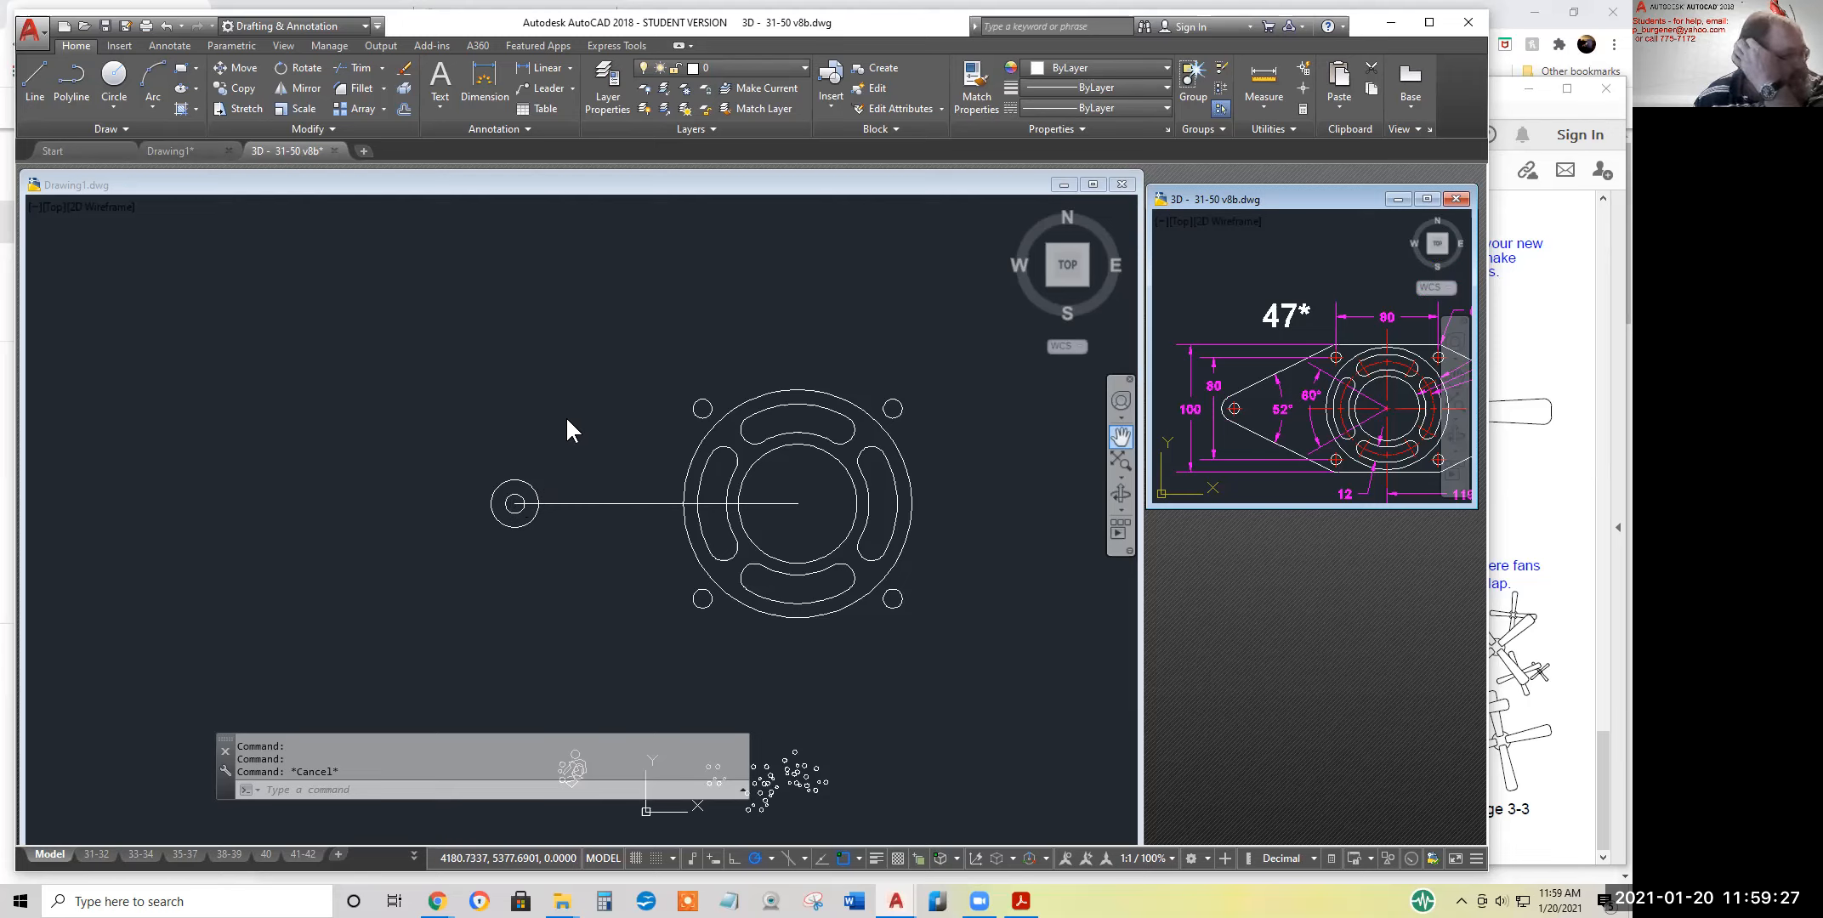
Rotate the horizontal line in Drawing1 by 26 degrees about its midpoint
left_click(304, 68)
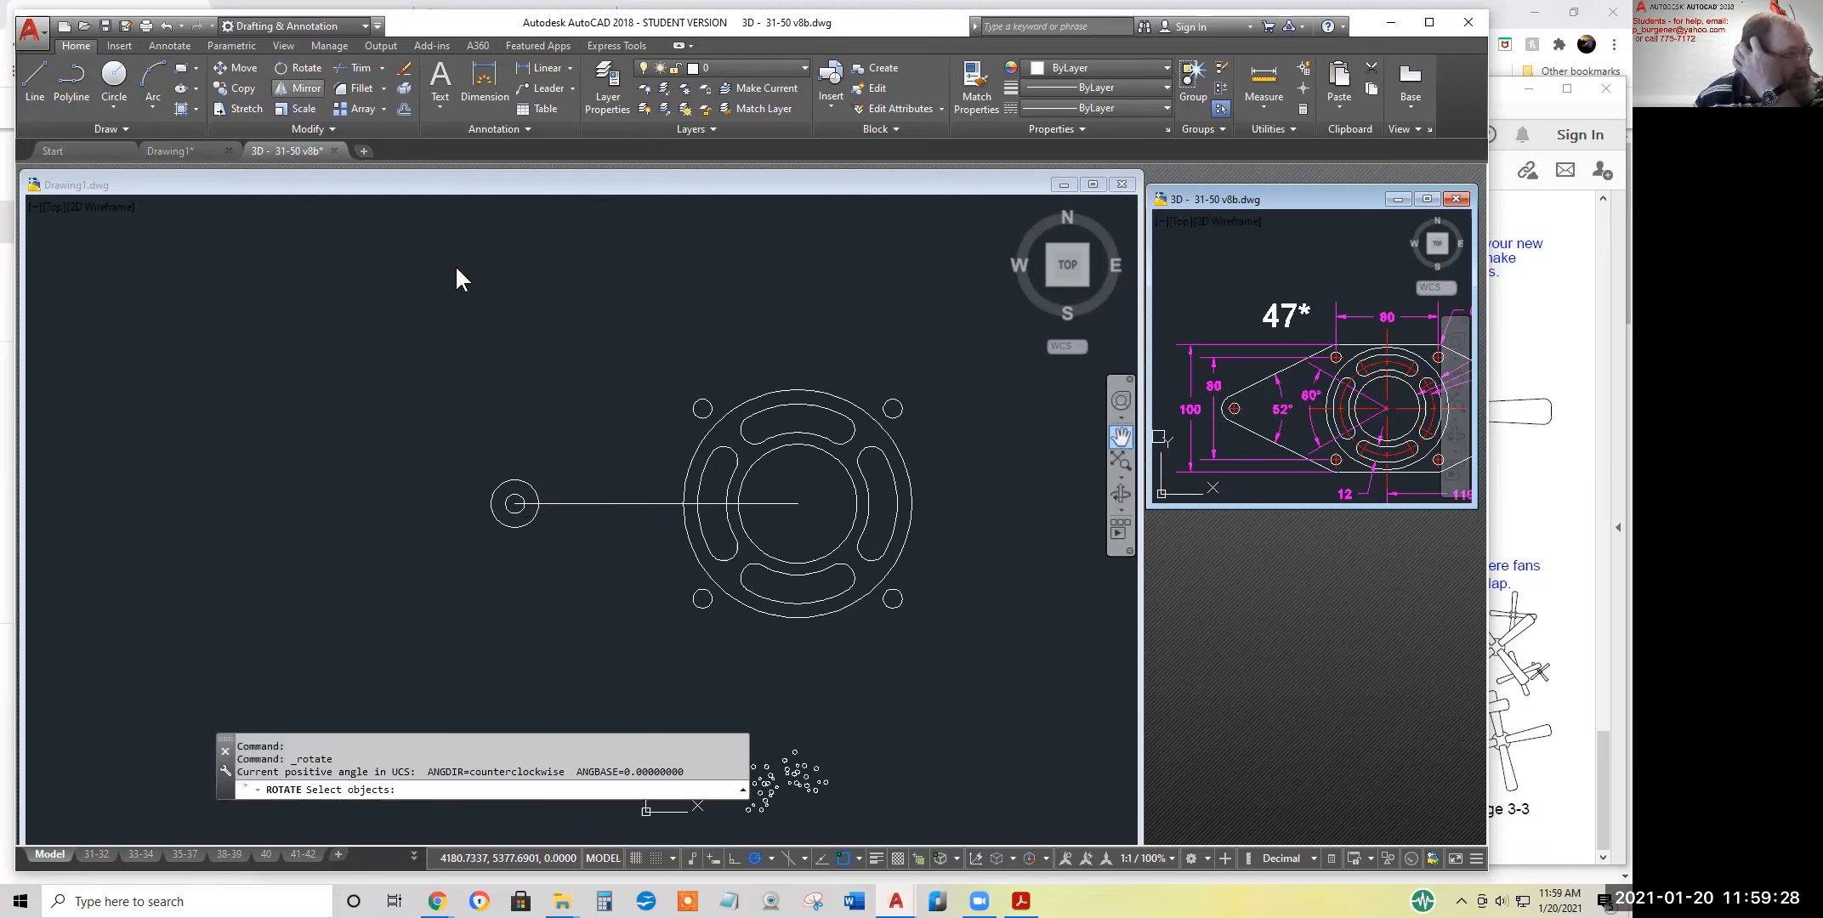
left_click(636, 490)
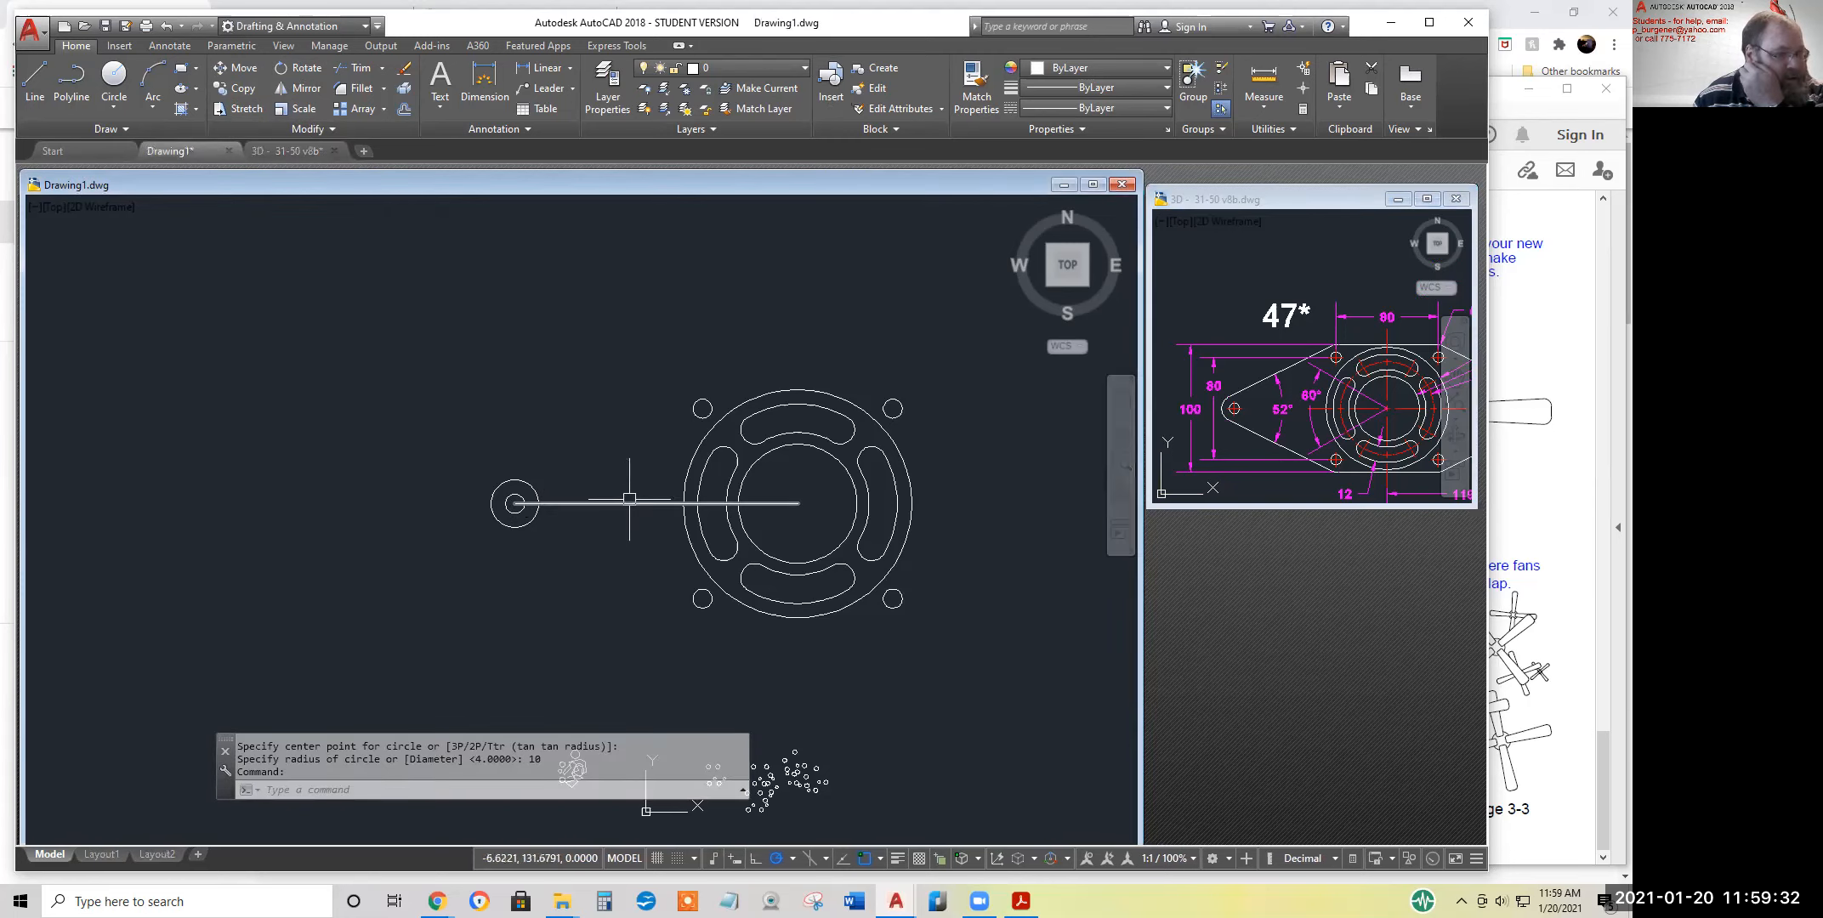
left_click(305, 68)
left_click(625, 503)
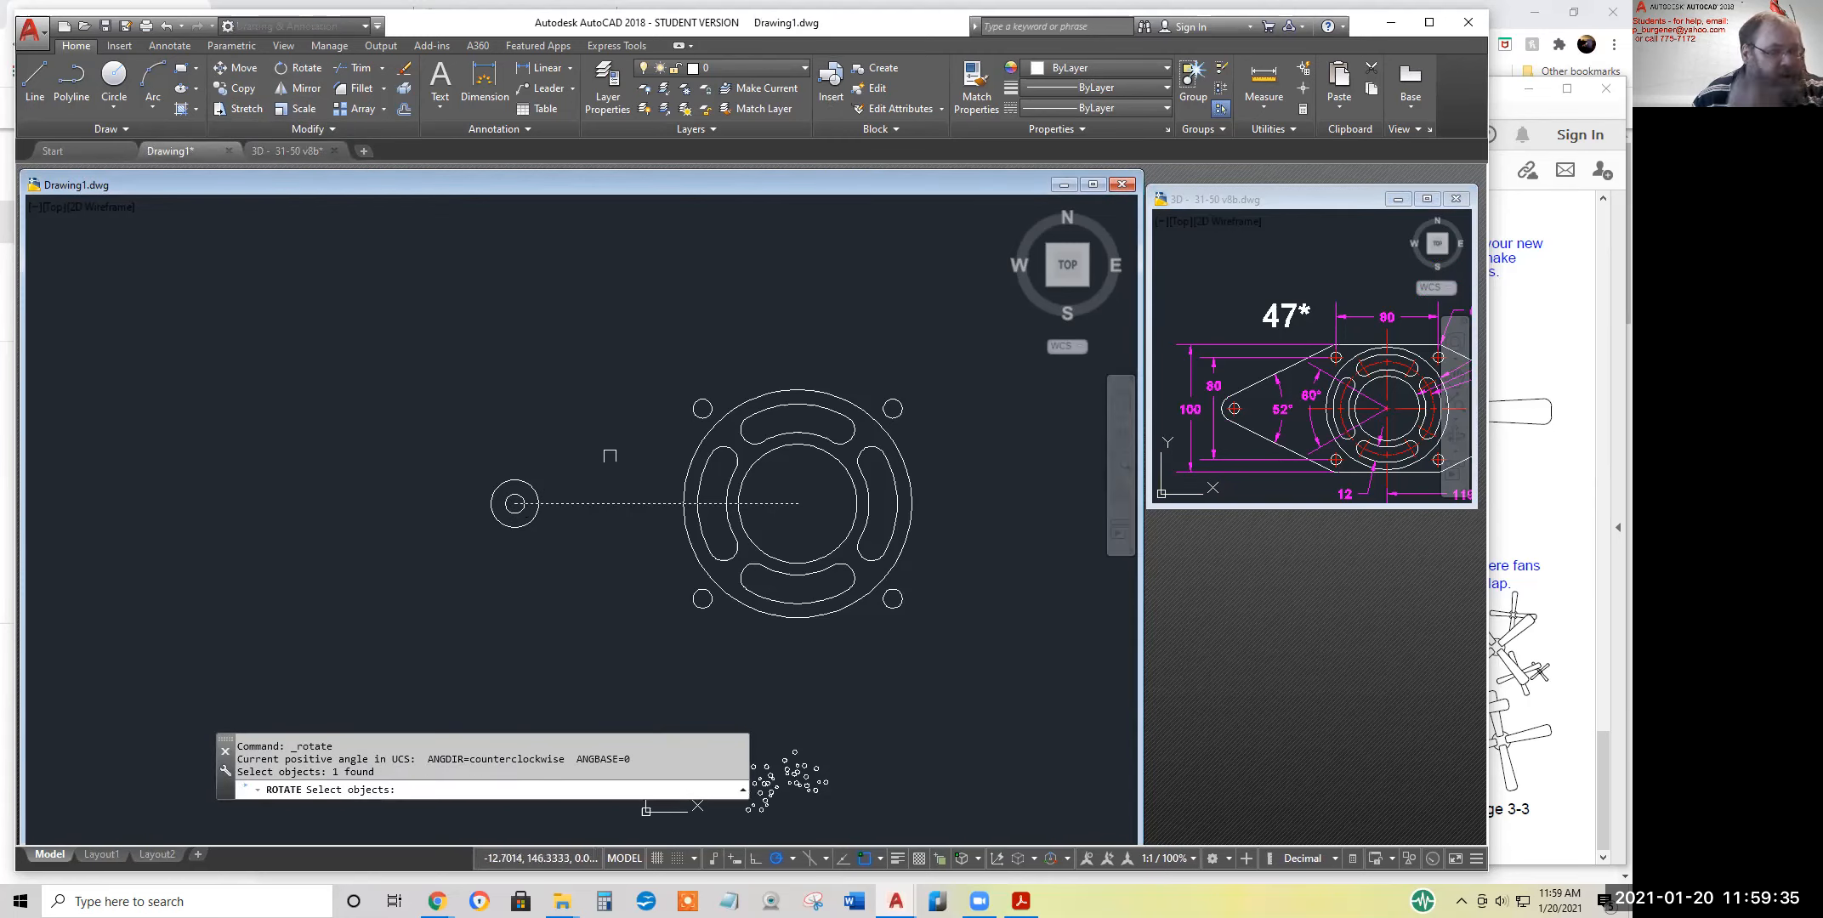
key("Return")
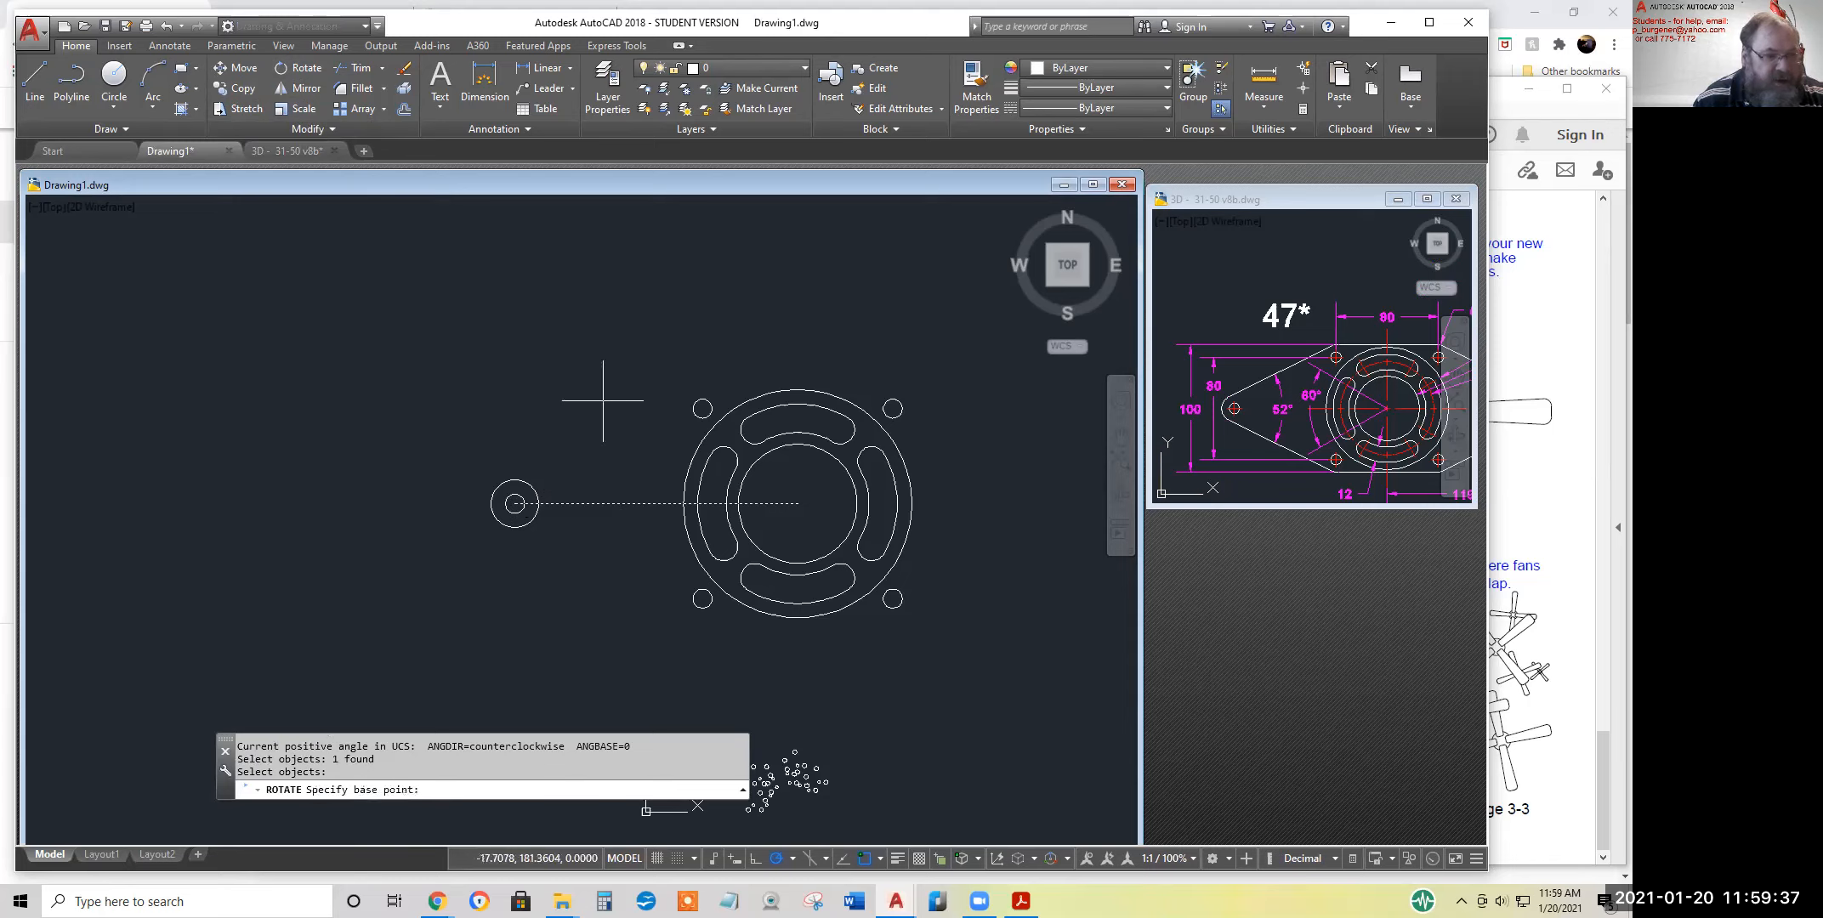
left_click(655, 504)
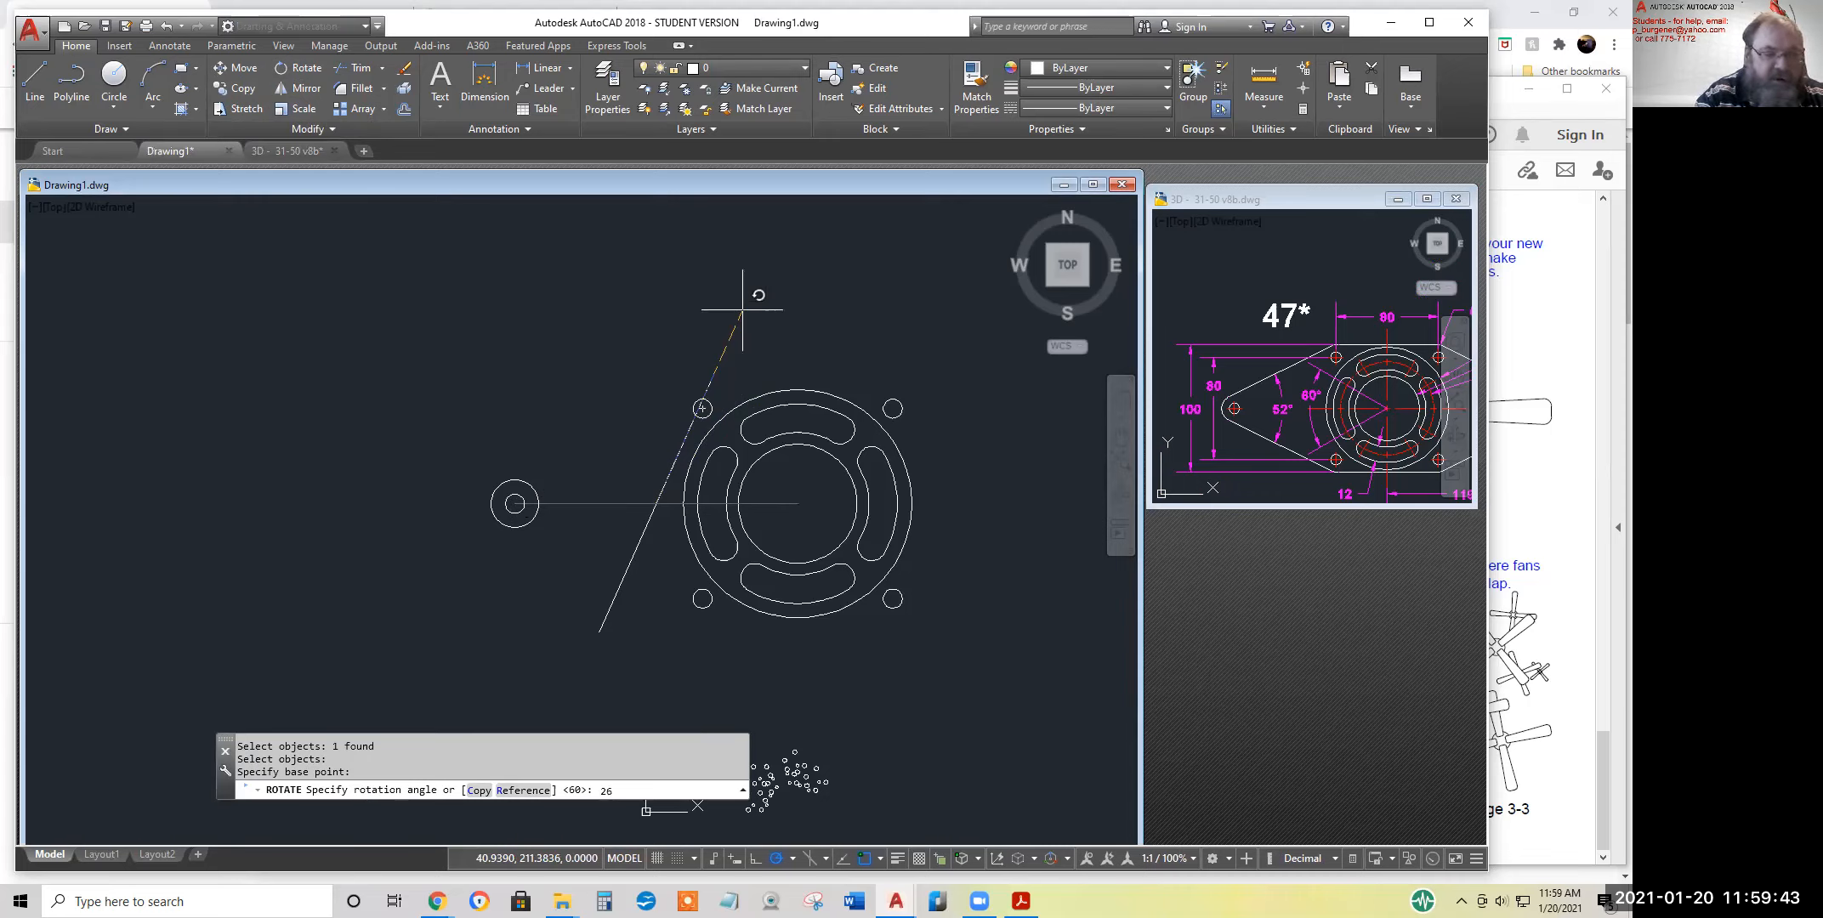
type("26")
key("Return")
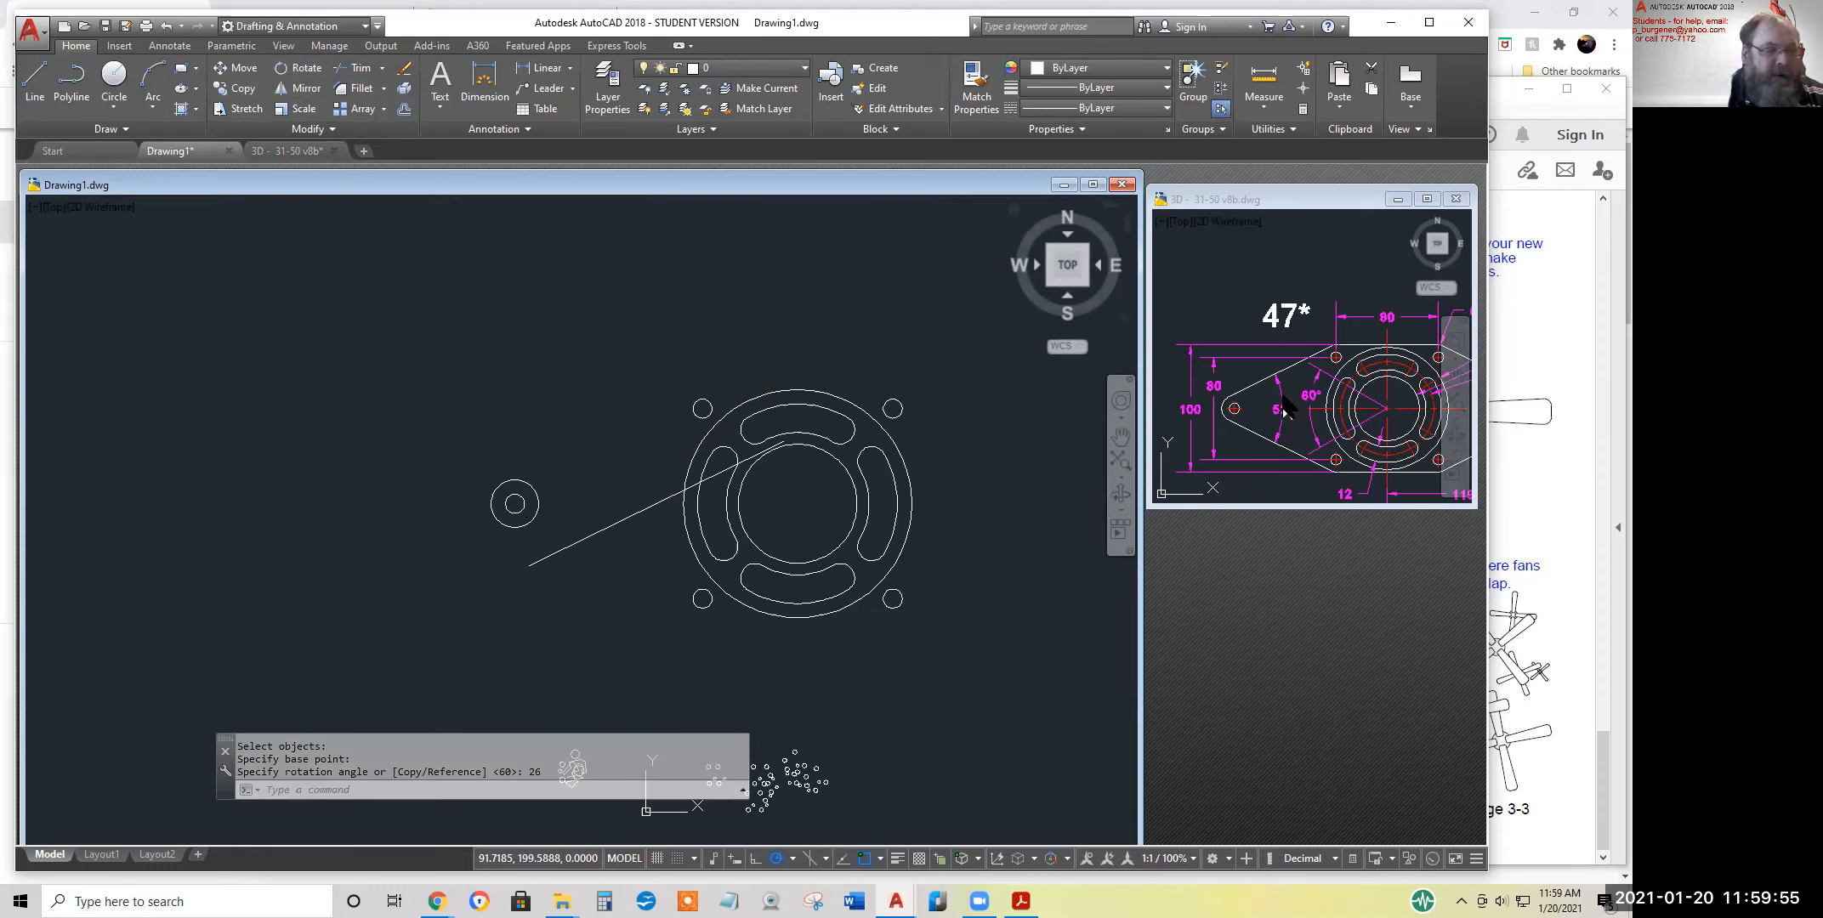
left_click(34, 72)
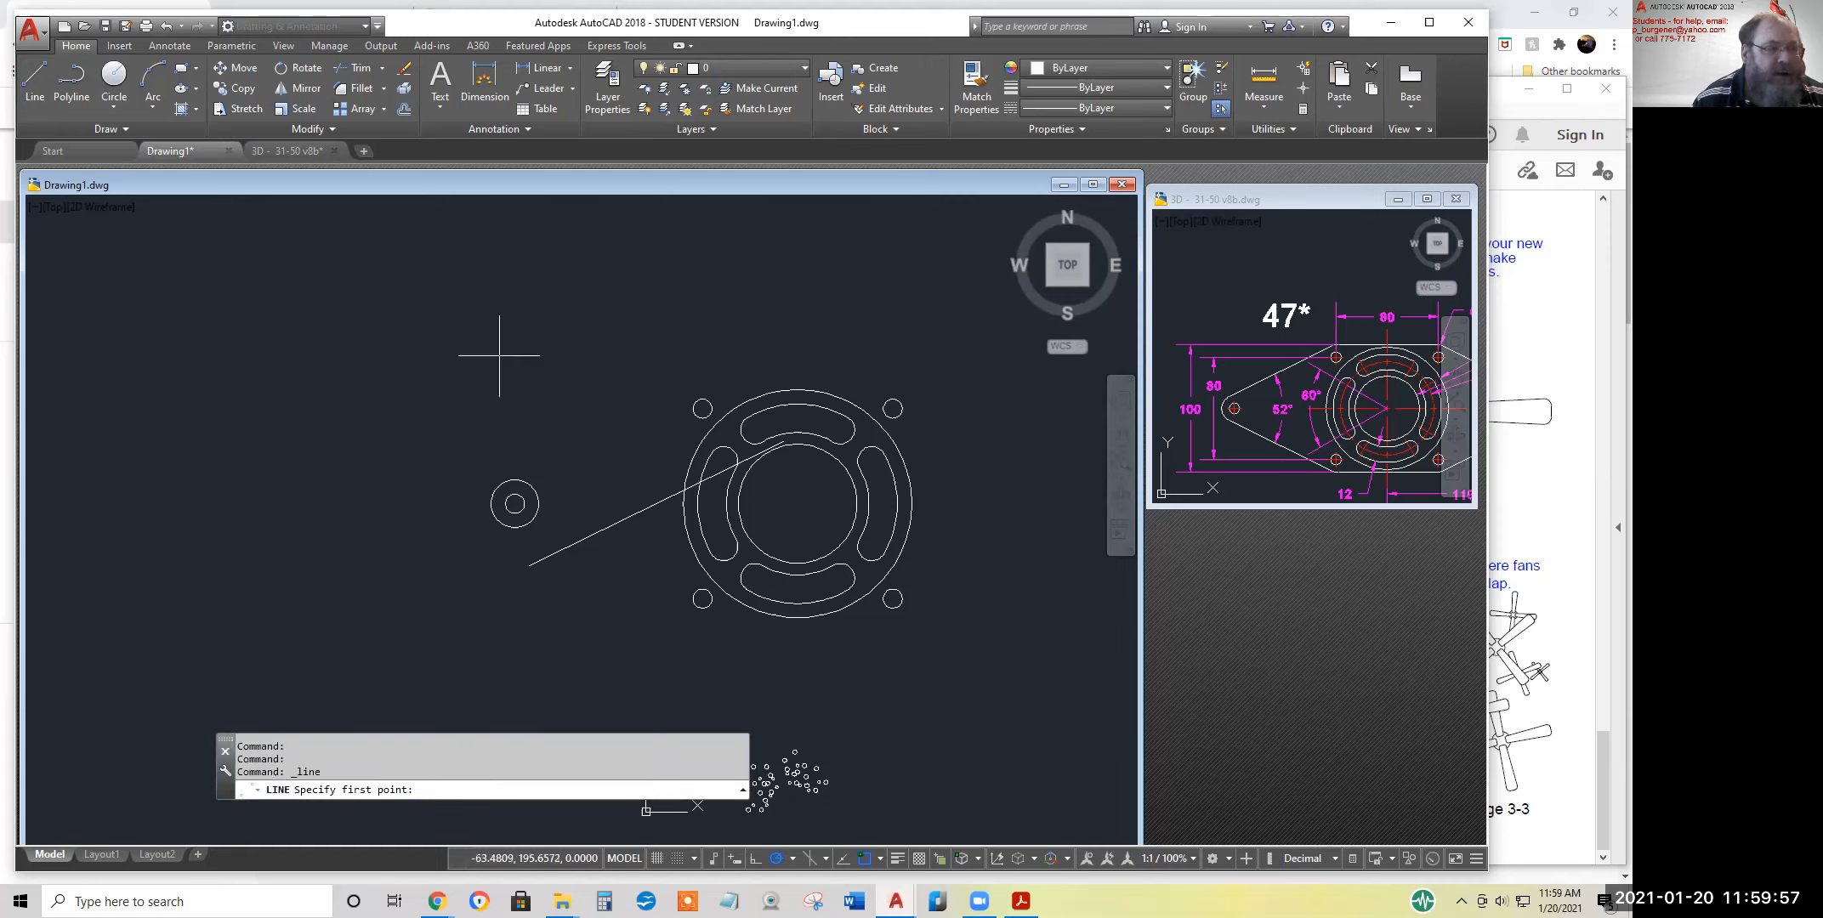
left_click(514, 503)
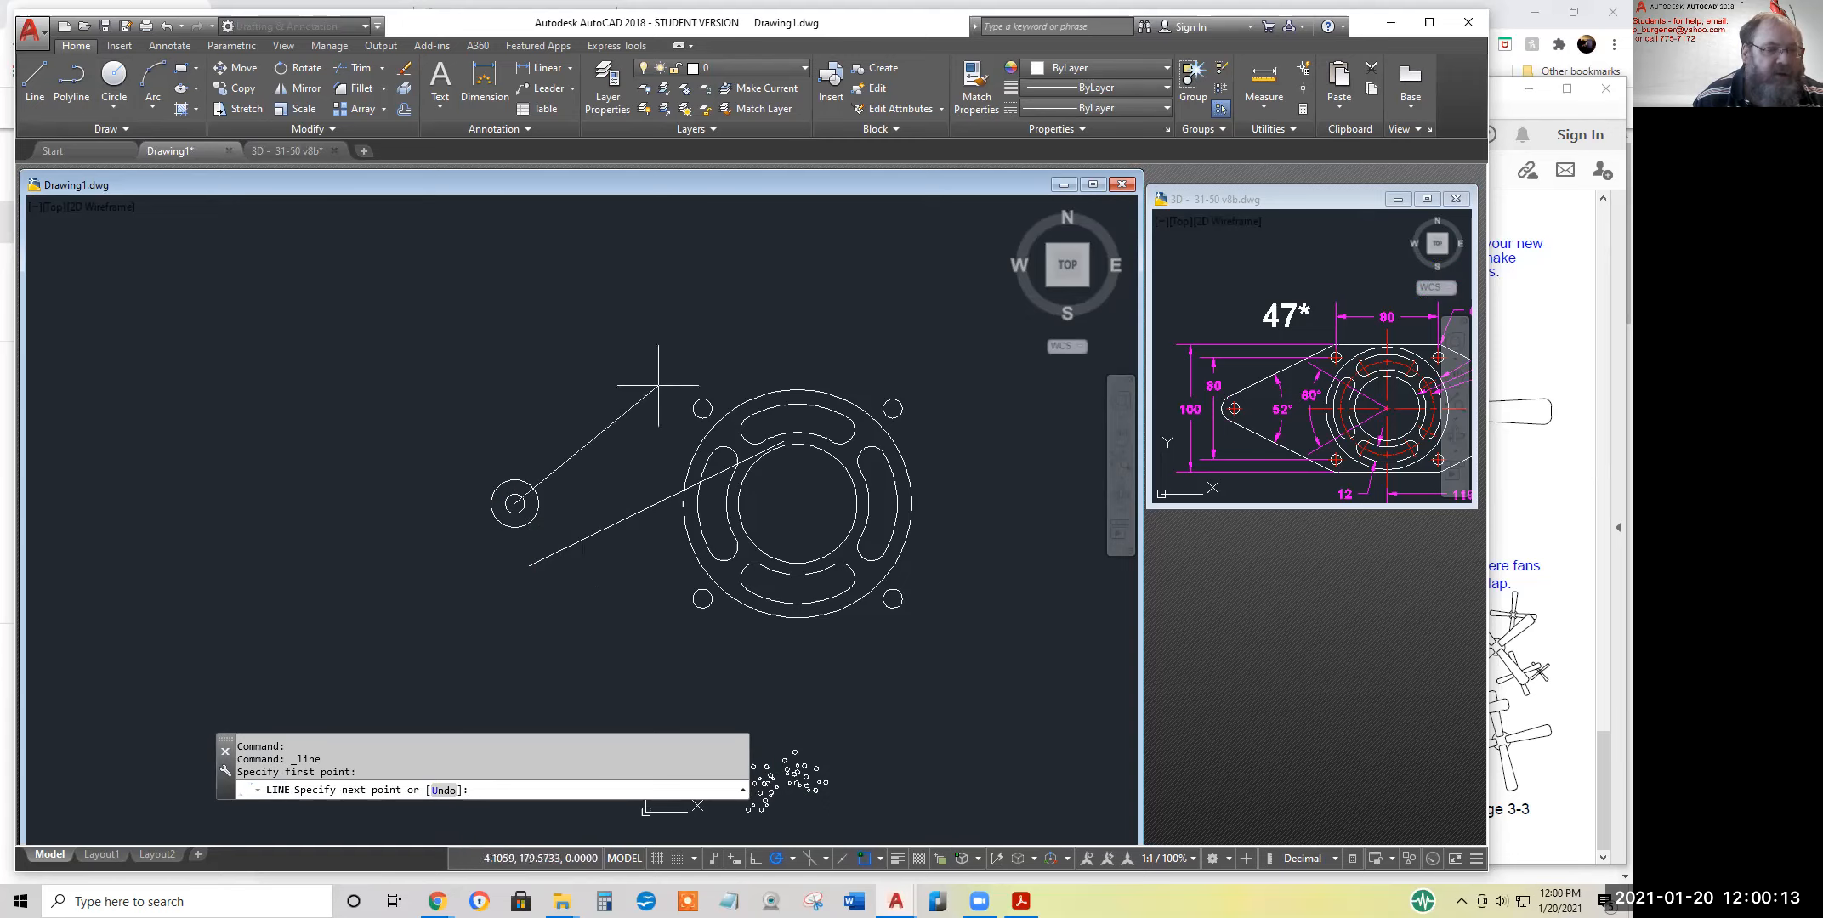
key("Escape")
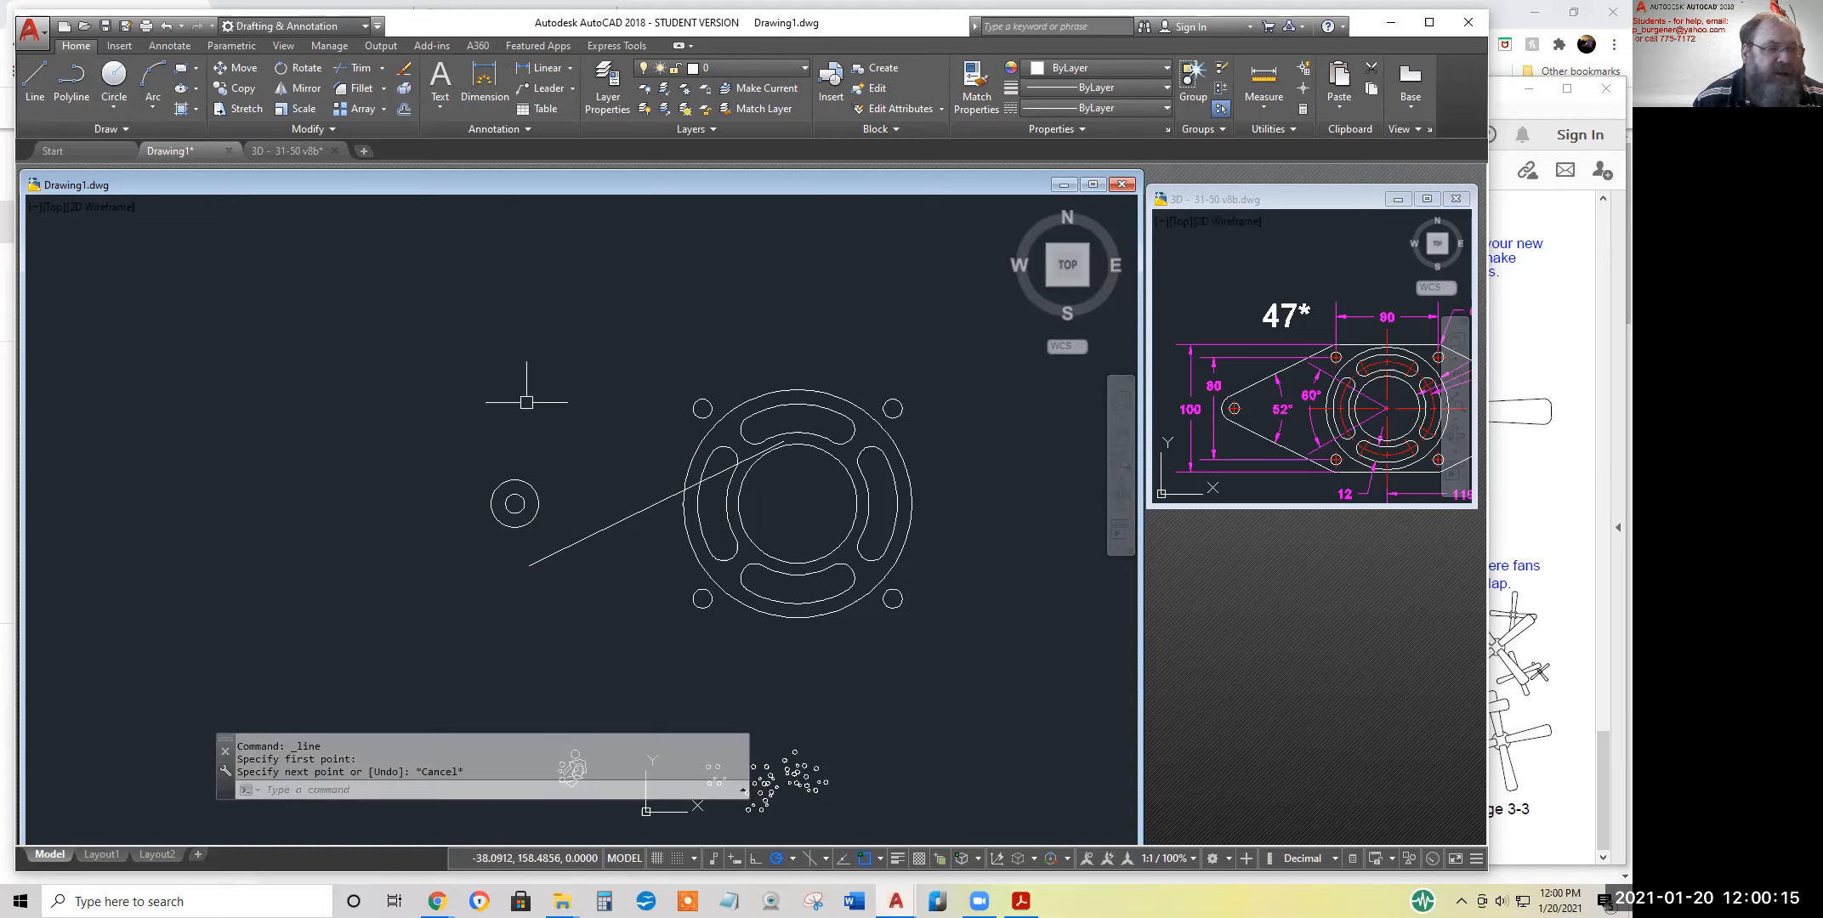
Move the sloped line up and to the left so it lies above the end hole's circles
left_click(244, 68)
left_click(618, 522)
key("Return")
left_click(638, 586)
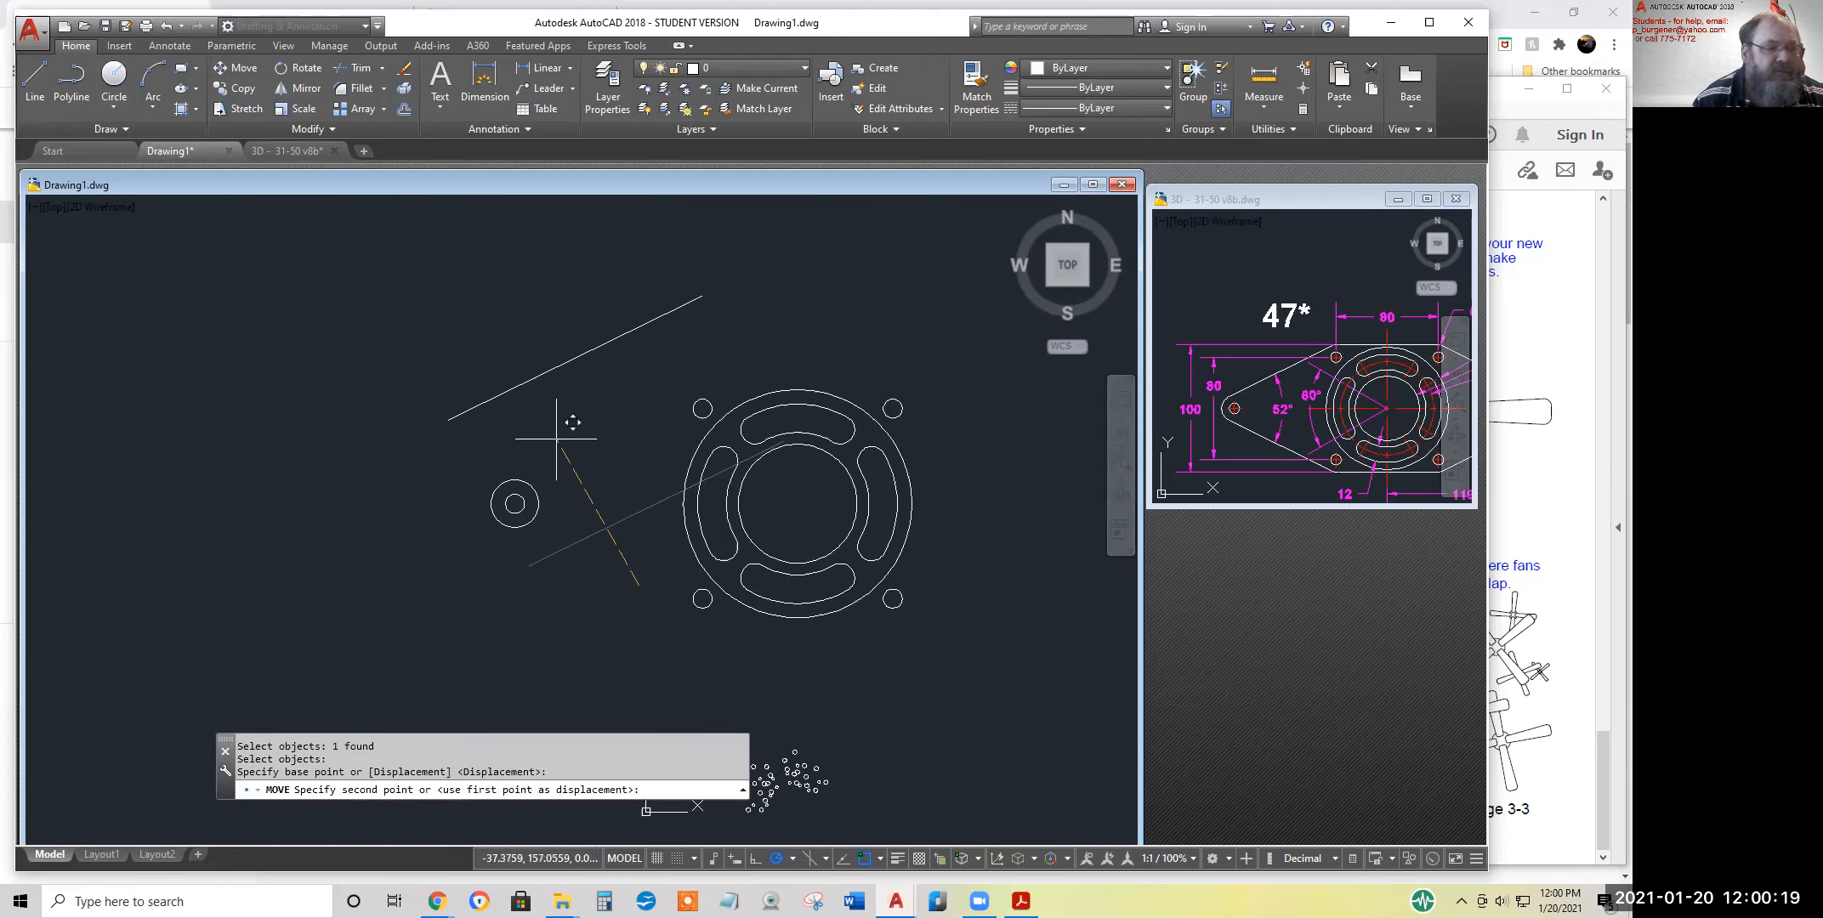
left_click(584, 484)
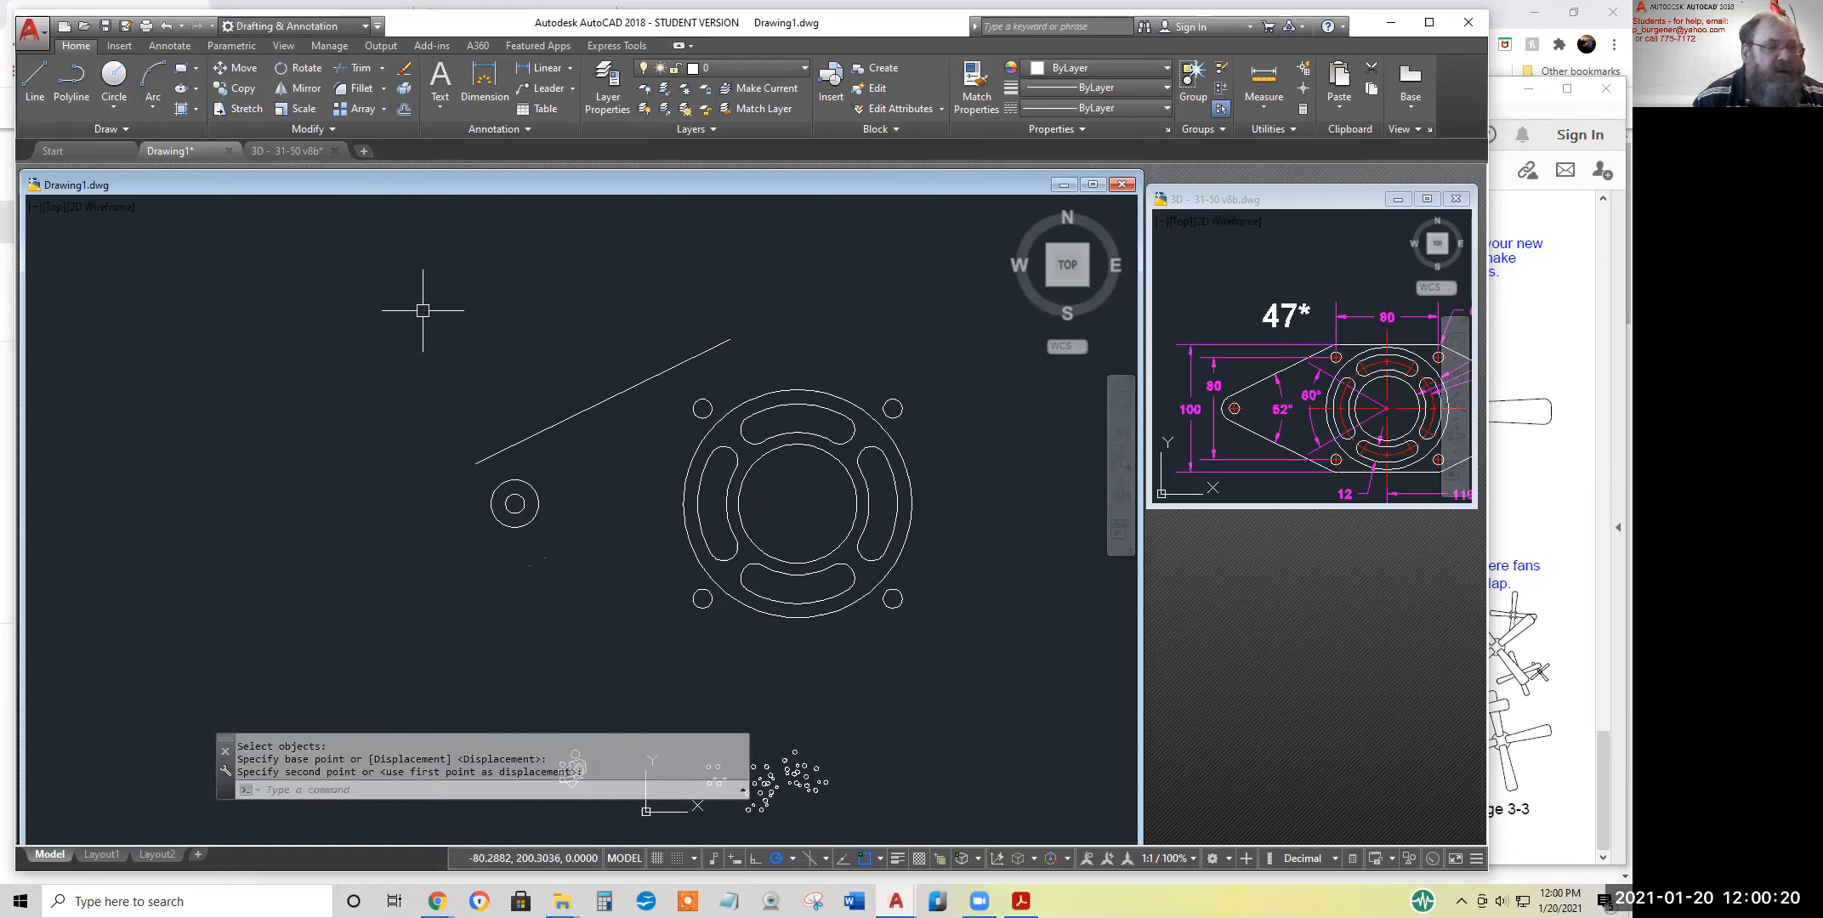
Draw a construction line from the end hole's centre perpendicular to the sloped line
left_click(46, 76)
left_click(514, 503)
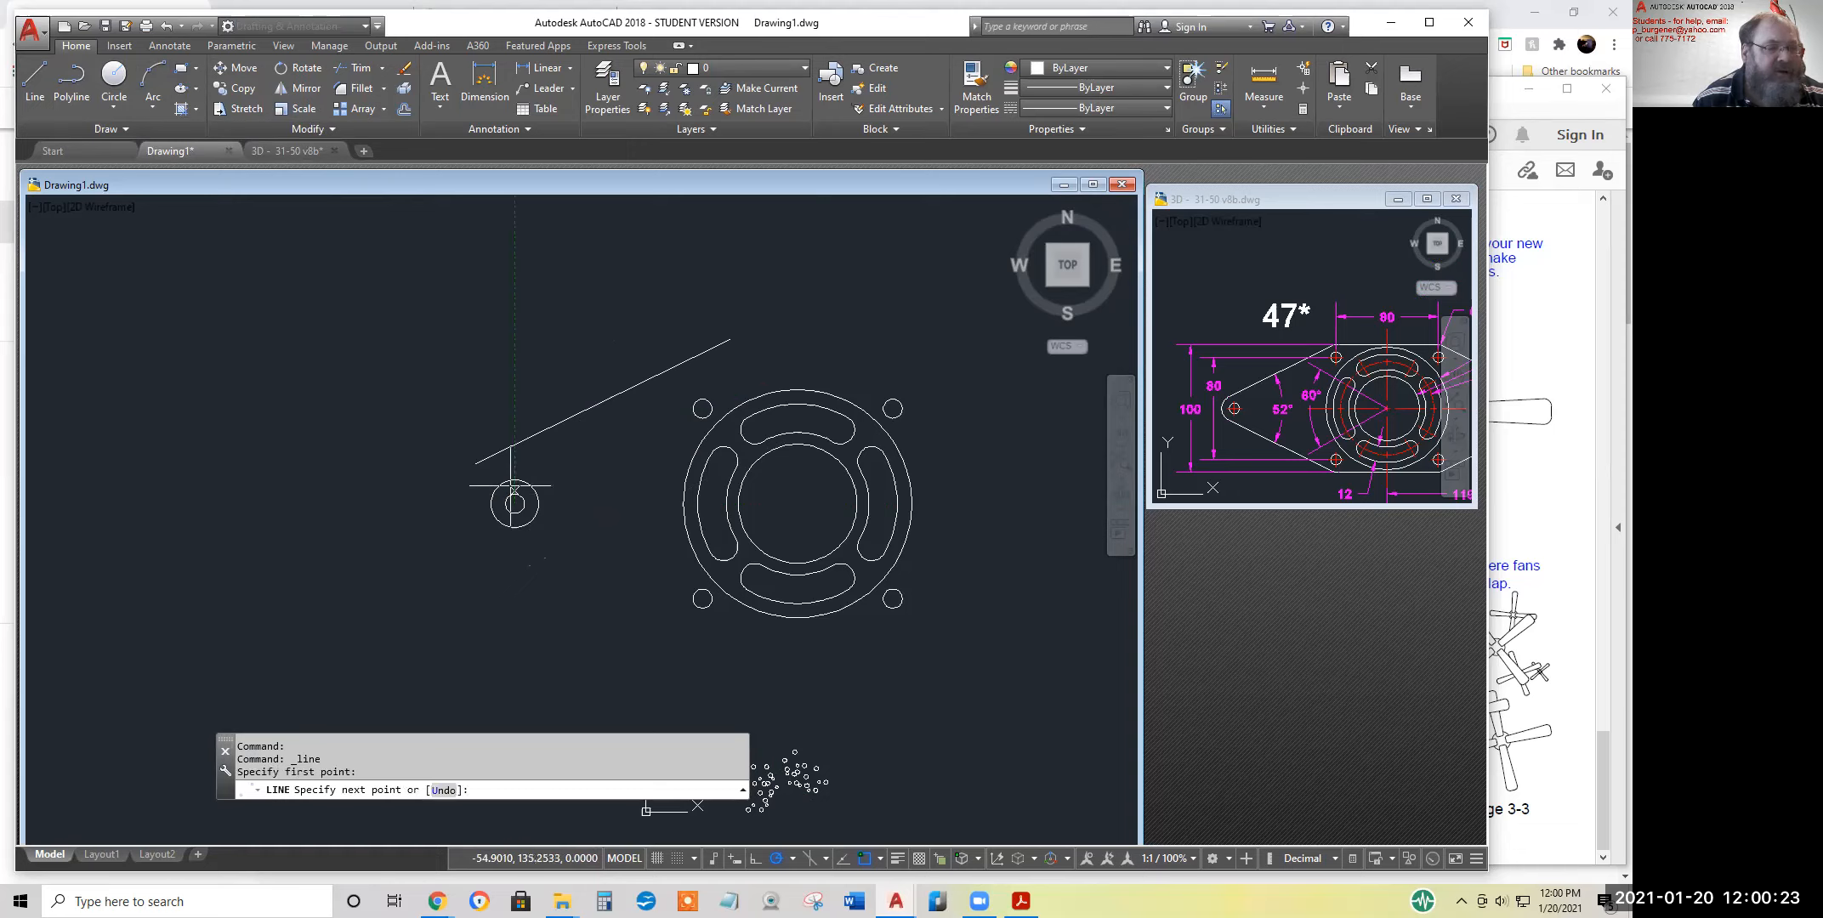
right_click(576, 447, "shift")
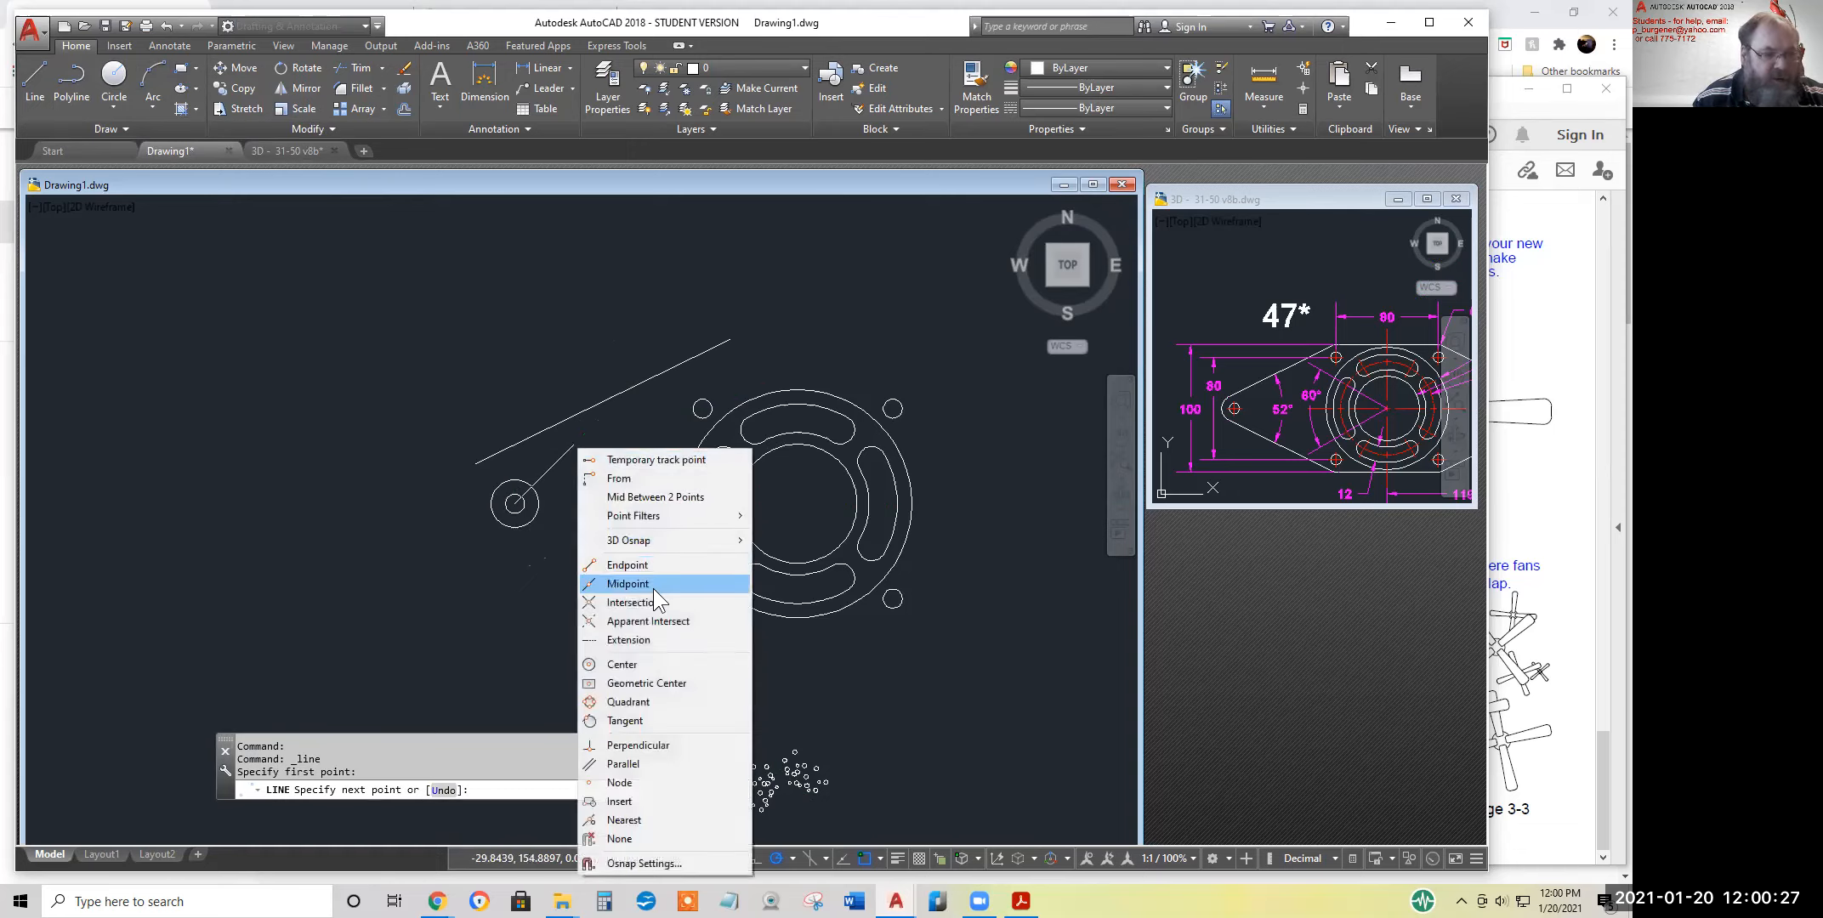
left_click(630, 745)
left_click(565, 414)
key("Return")
key("Return")
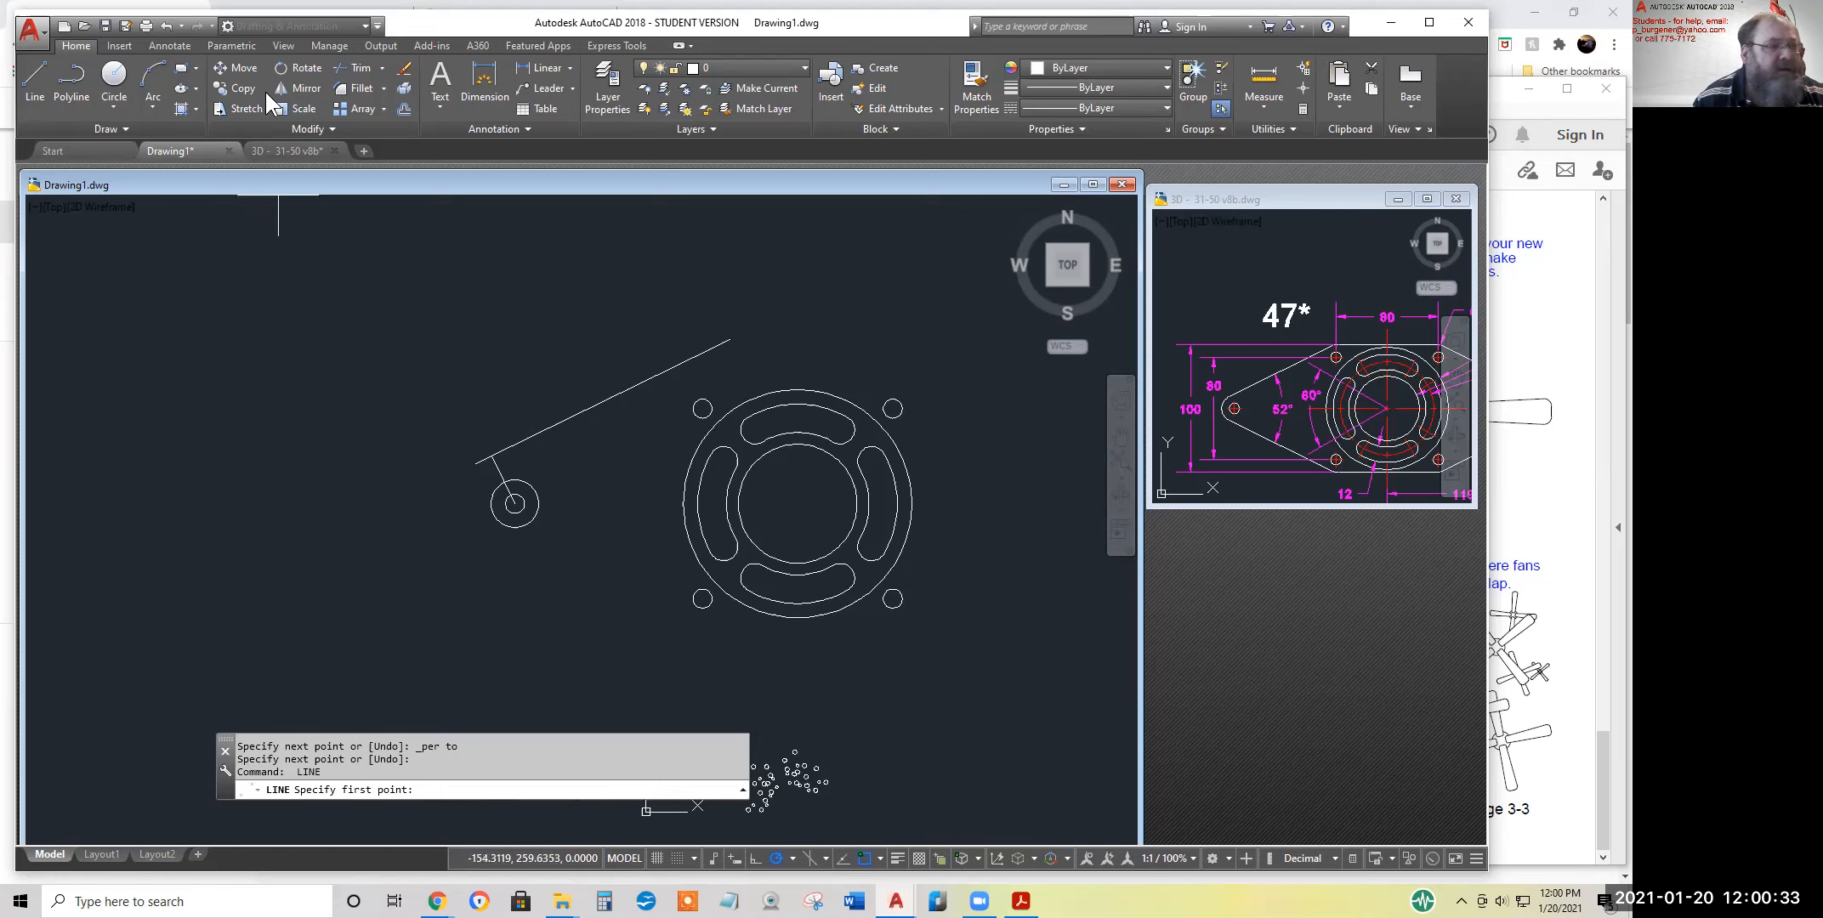
Try to move the sloped line by the perpendicular's upper endpoint onto the top of the radius 10 circle
left_click(243, 67)
left_click(554, 423)
key("Return")
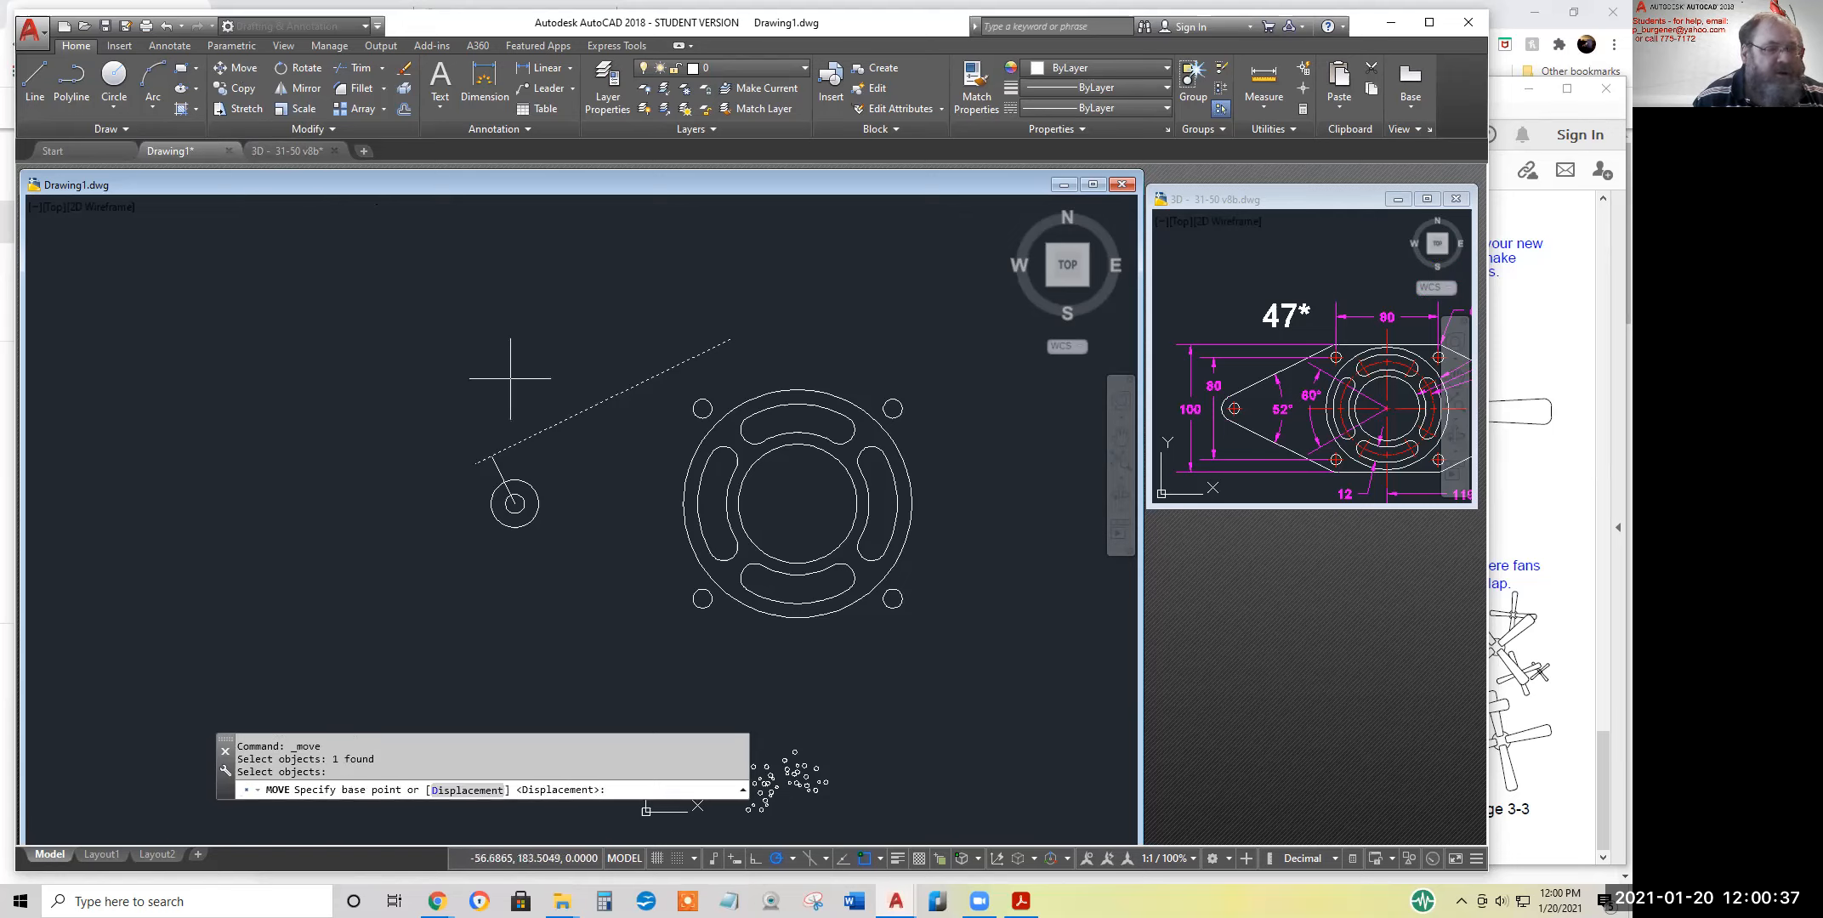
left_click(492, 457)
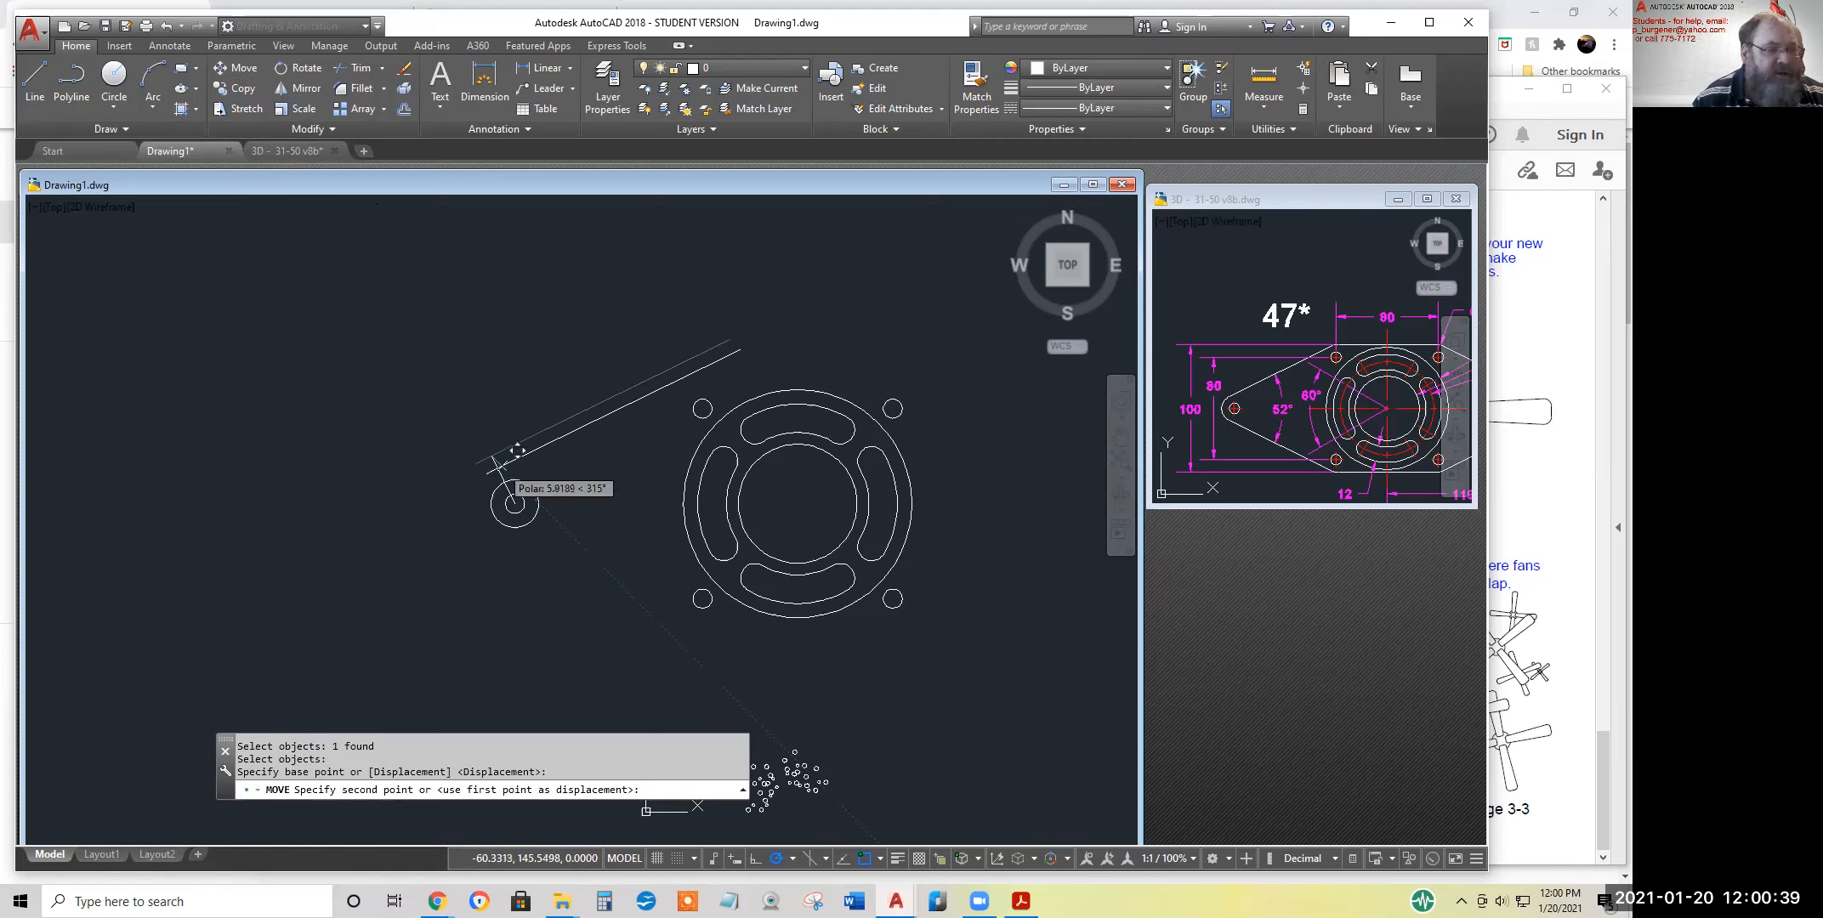
left_click(515, 481)
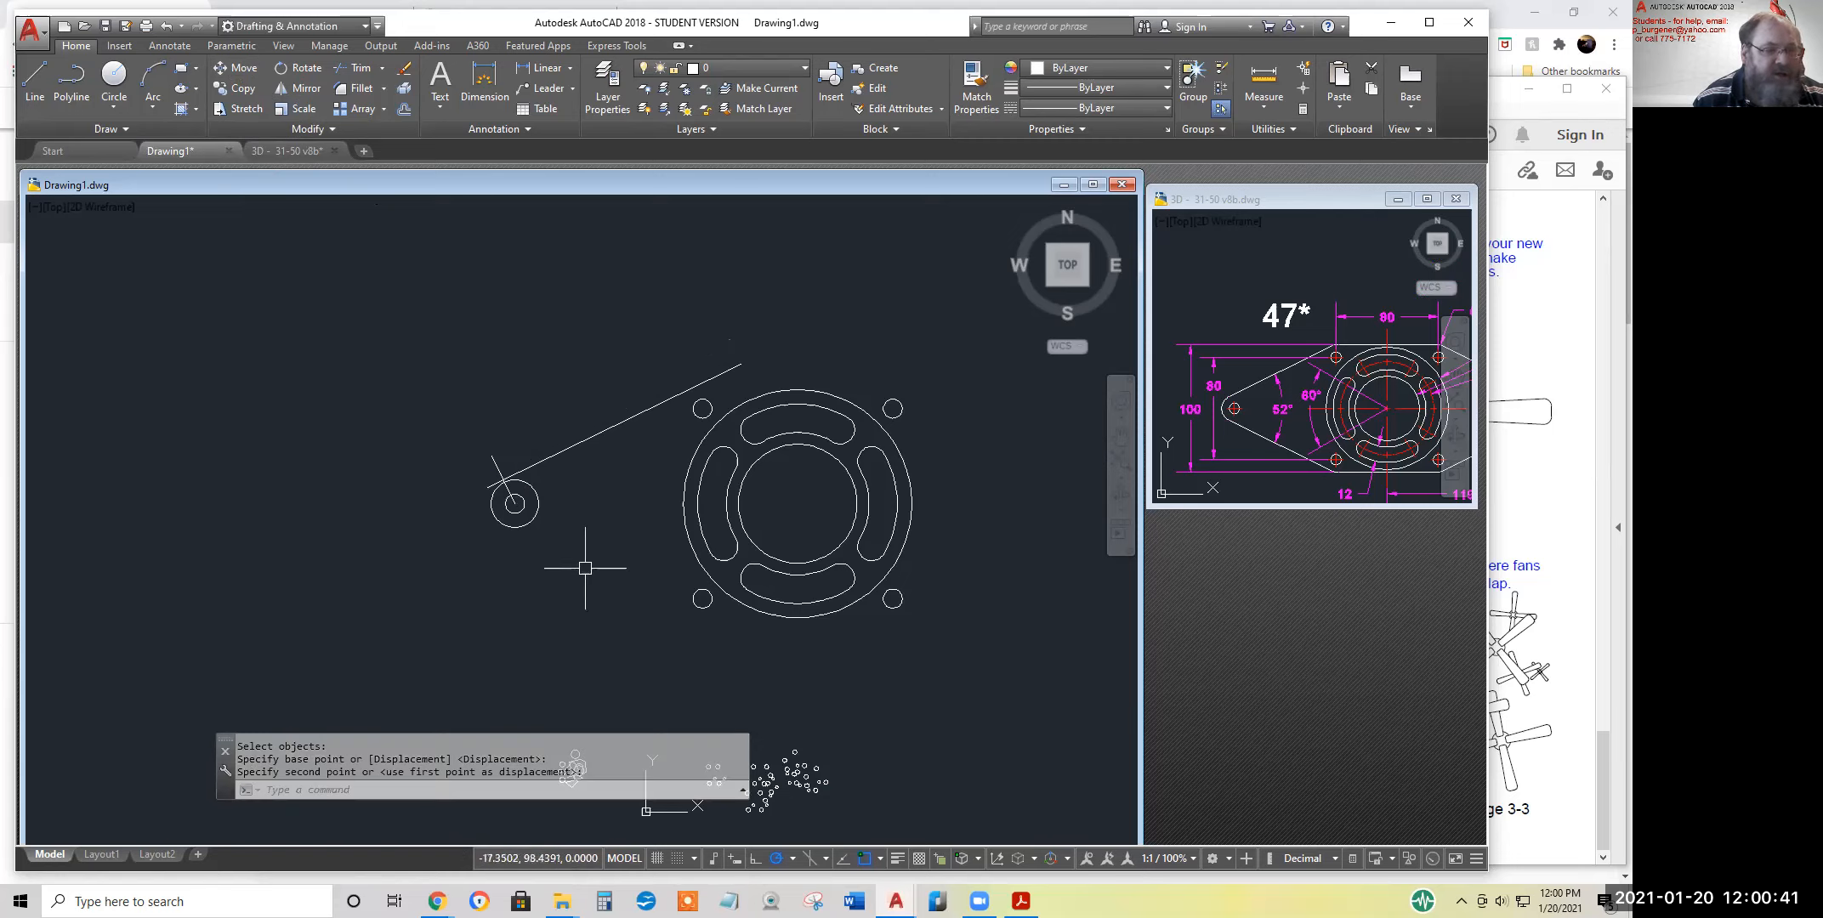
scroll(505, 488, "up", 2)
scroll(505, 485, "up", 5)
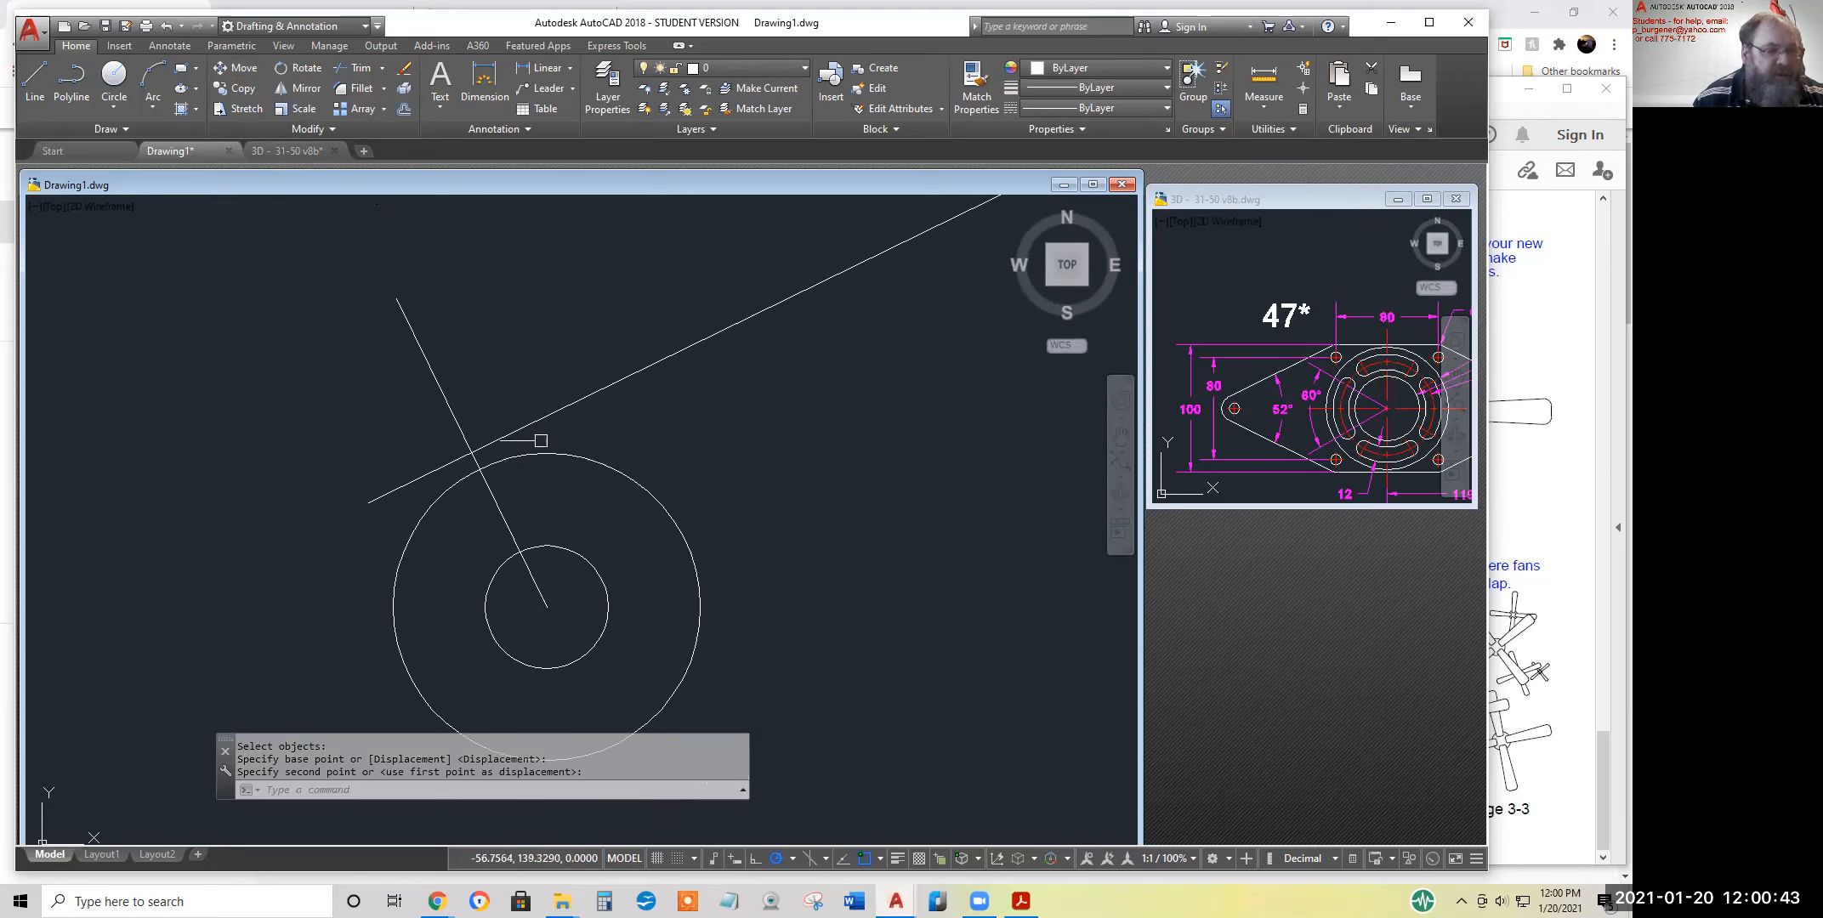
left_click(303, 86)
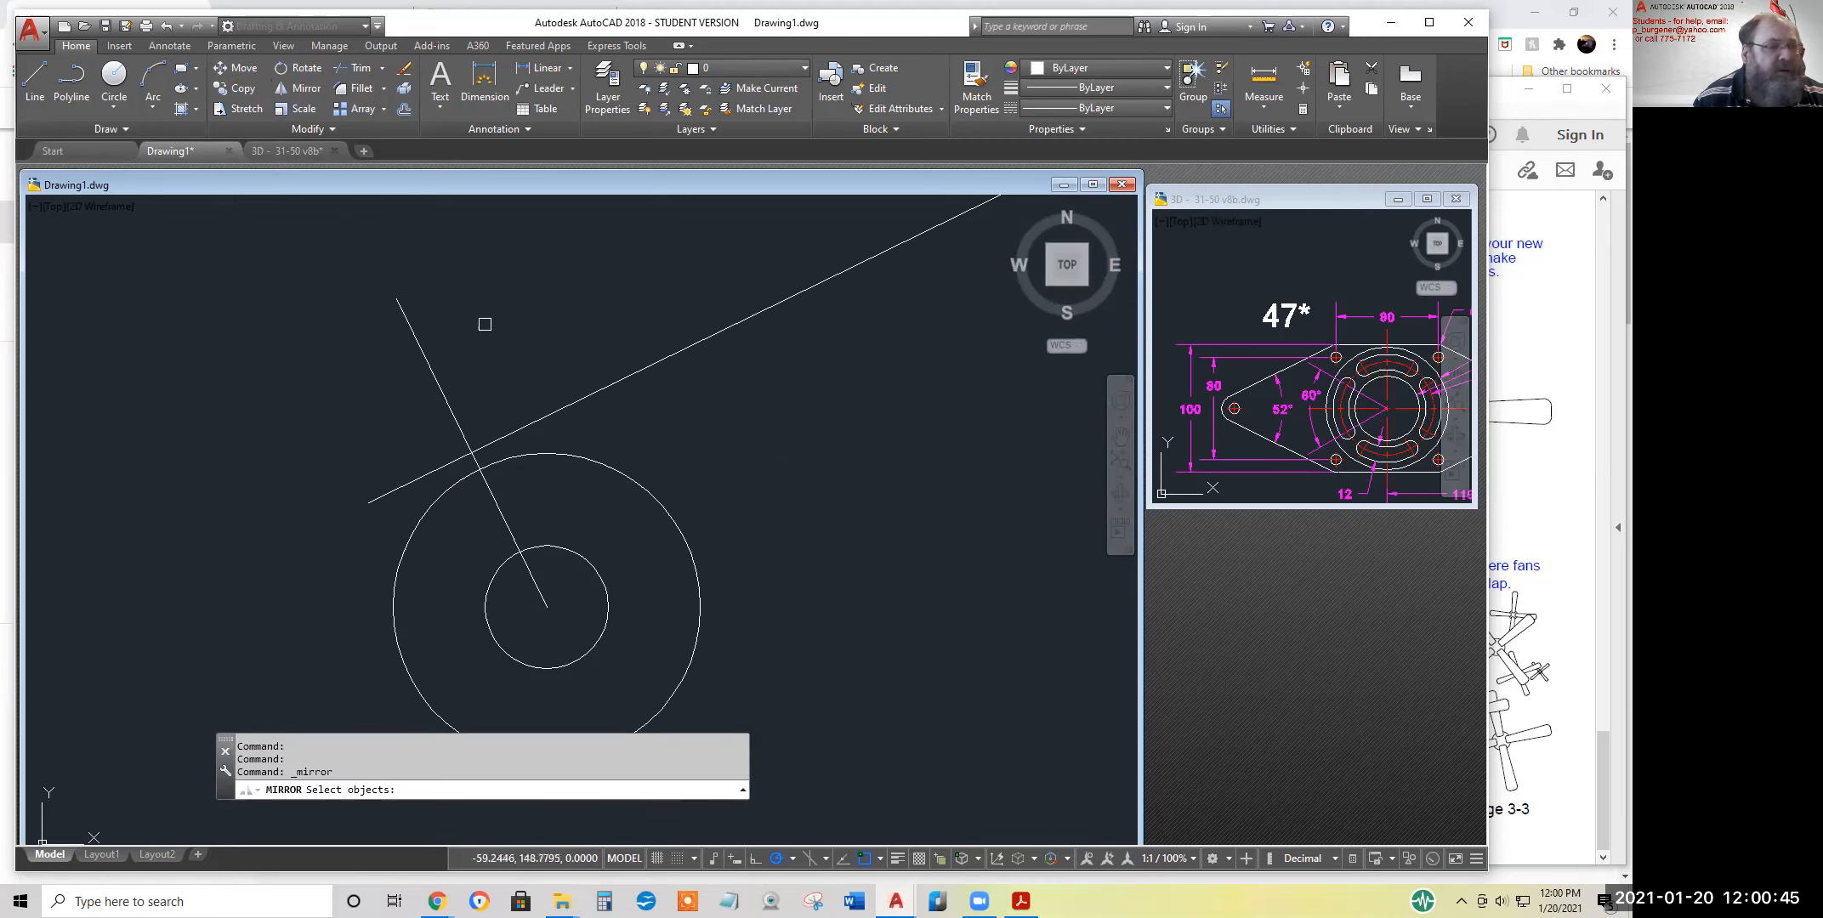
left_click(558, 409)
key("Return")
left_click(479, 467)
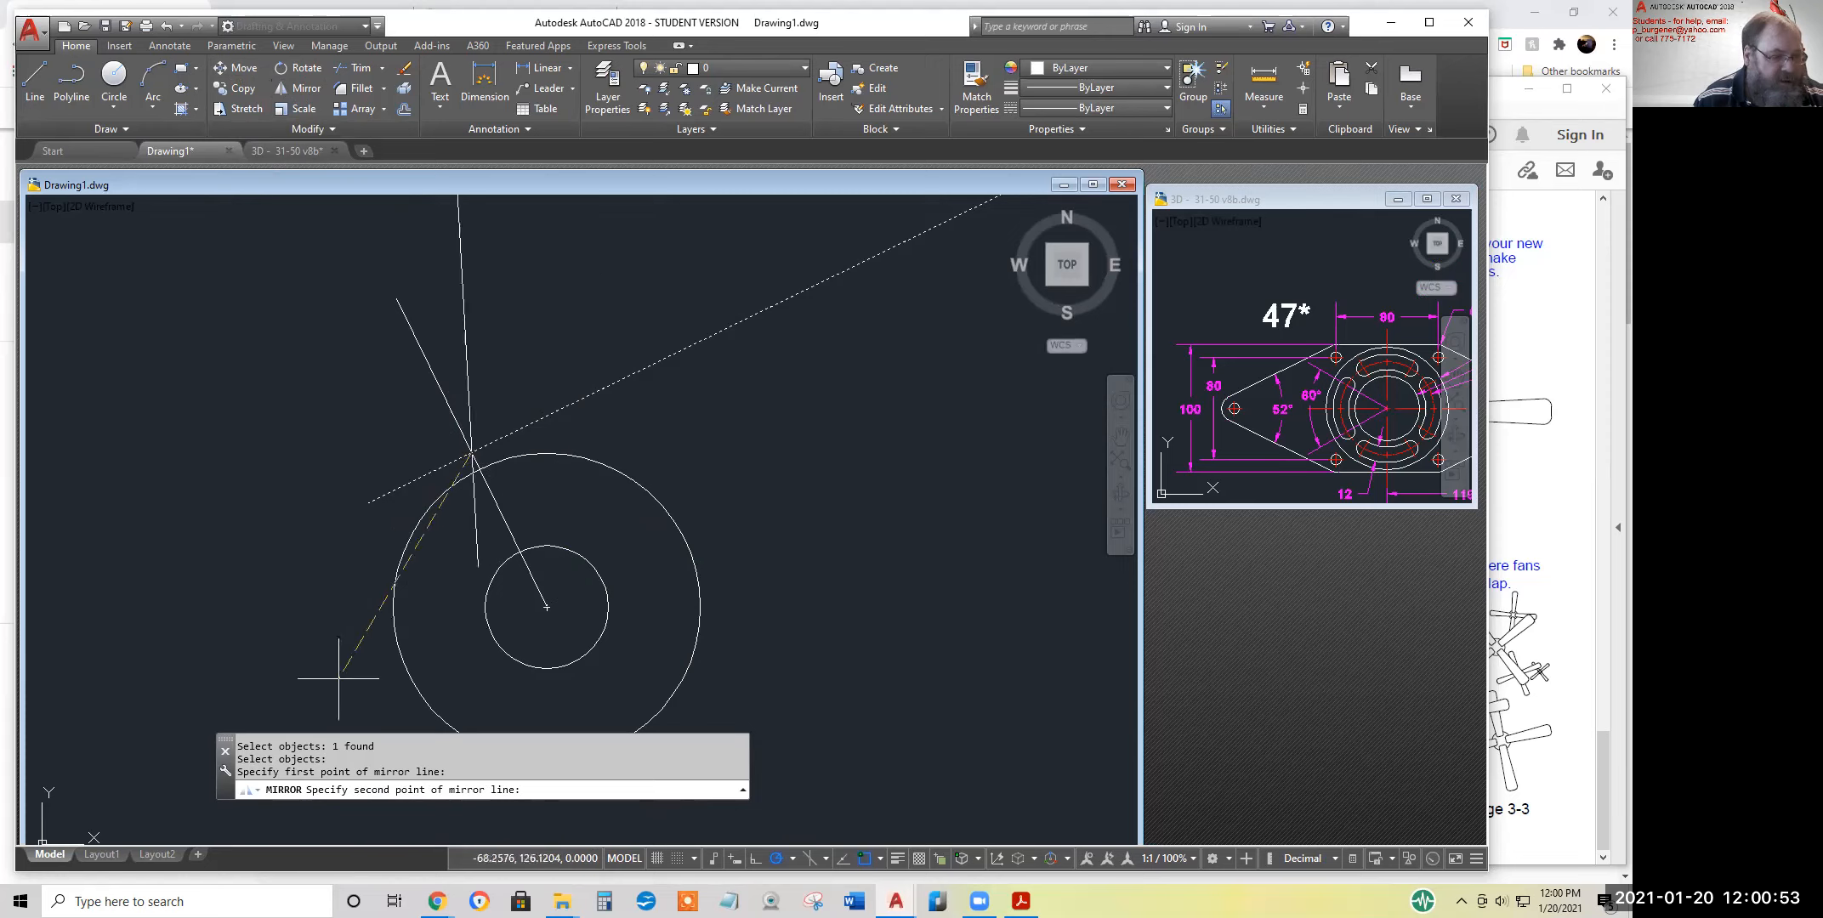
key("Escape")
key("Escape")
key("Escape")
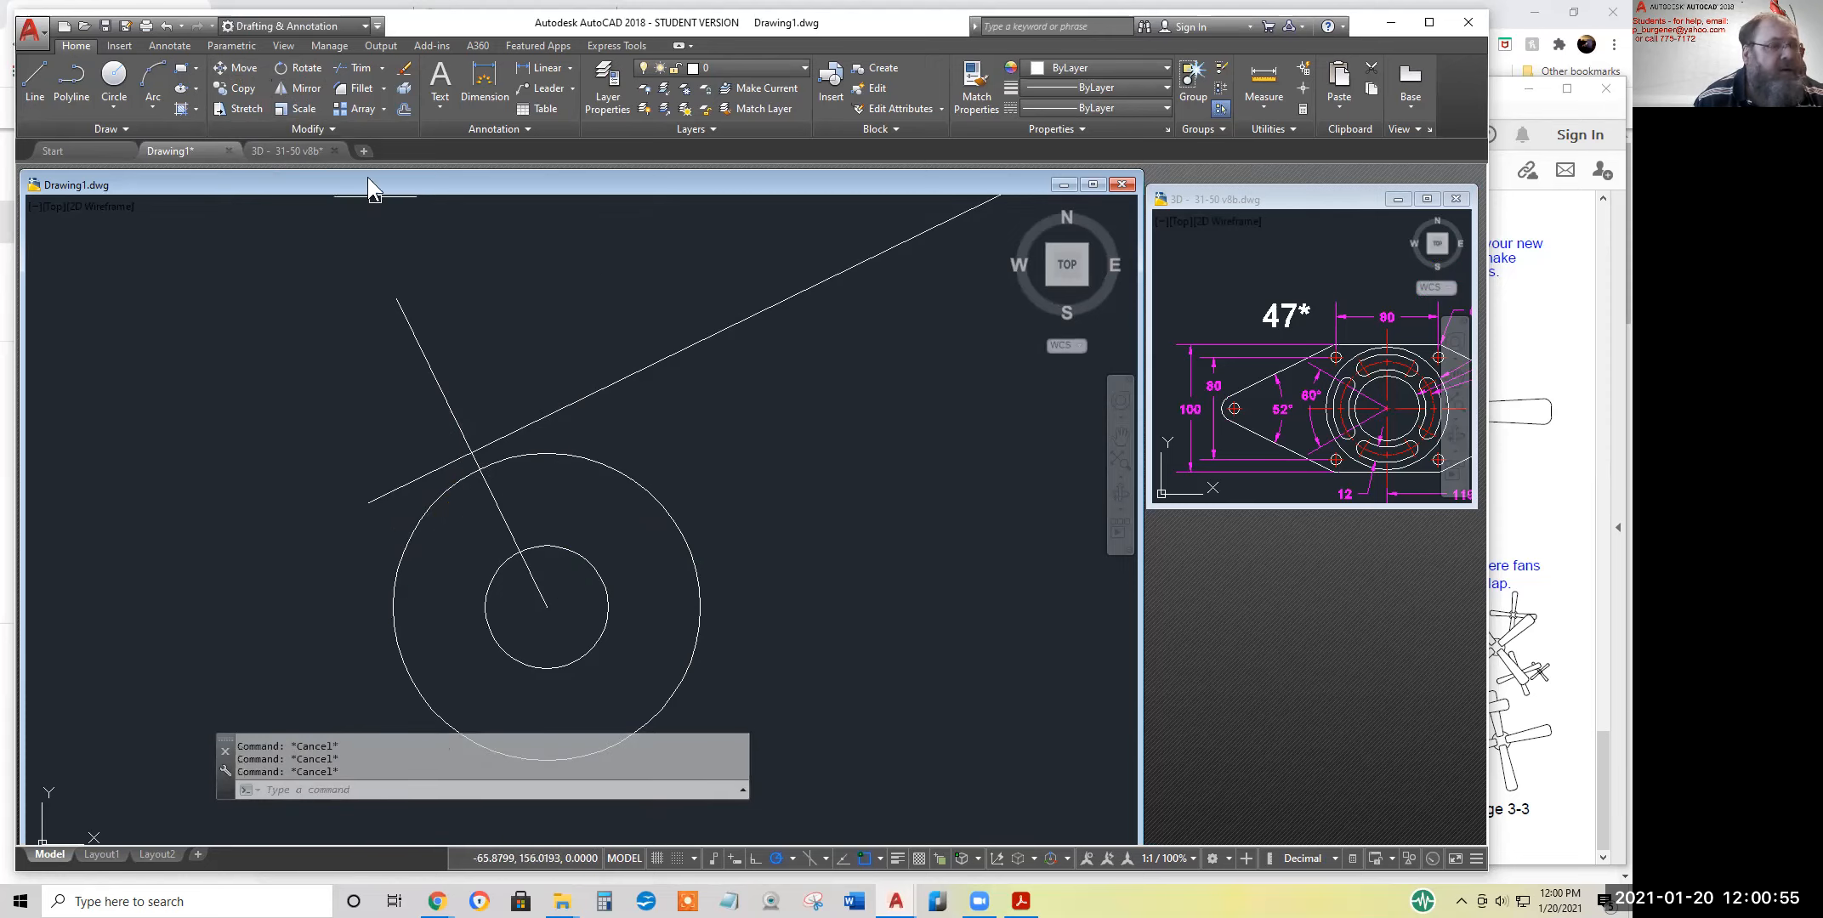
Move the sloped line from its intersection with the perpendicular to where the perpendicular crosses the radius 10 circle
left_click(238, 69)
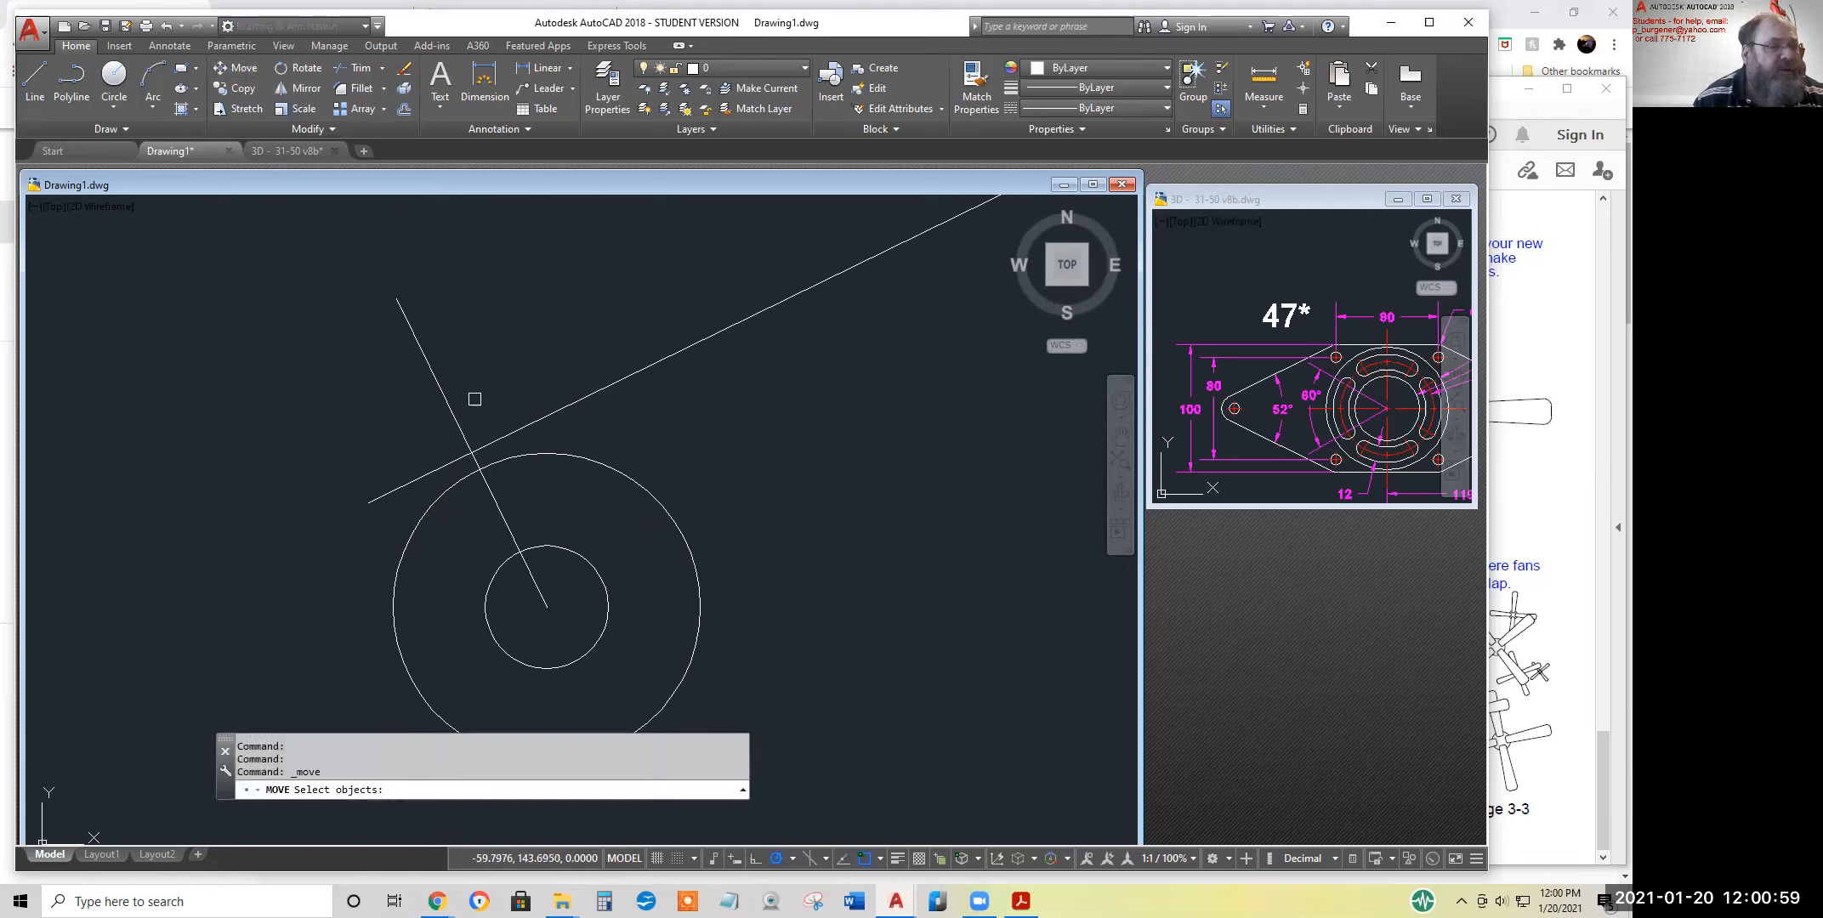
left_click(509, 435)
key("Return")
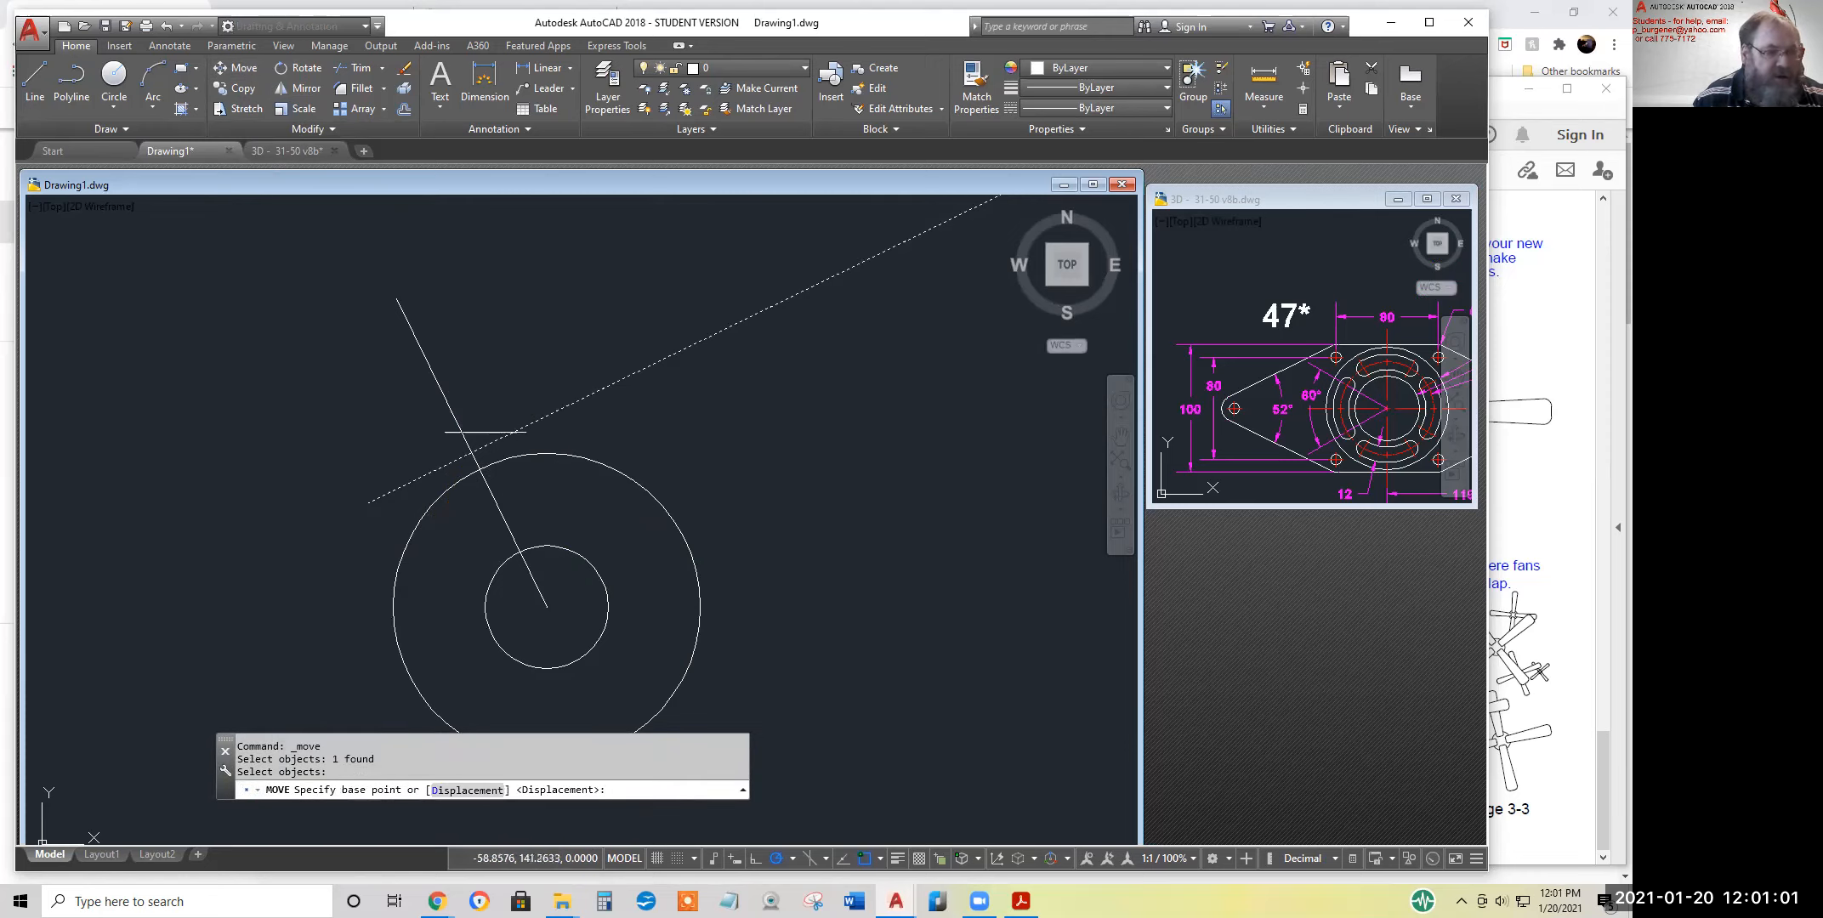
left_click(471, 453)
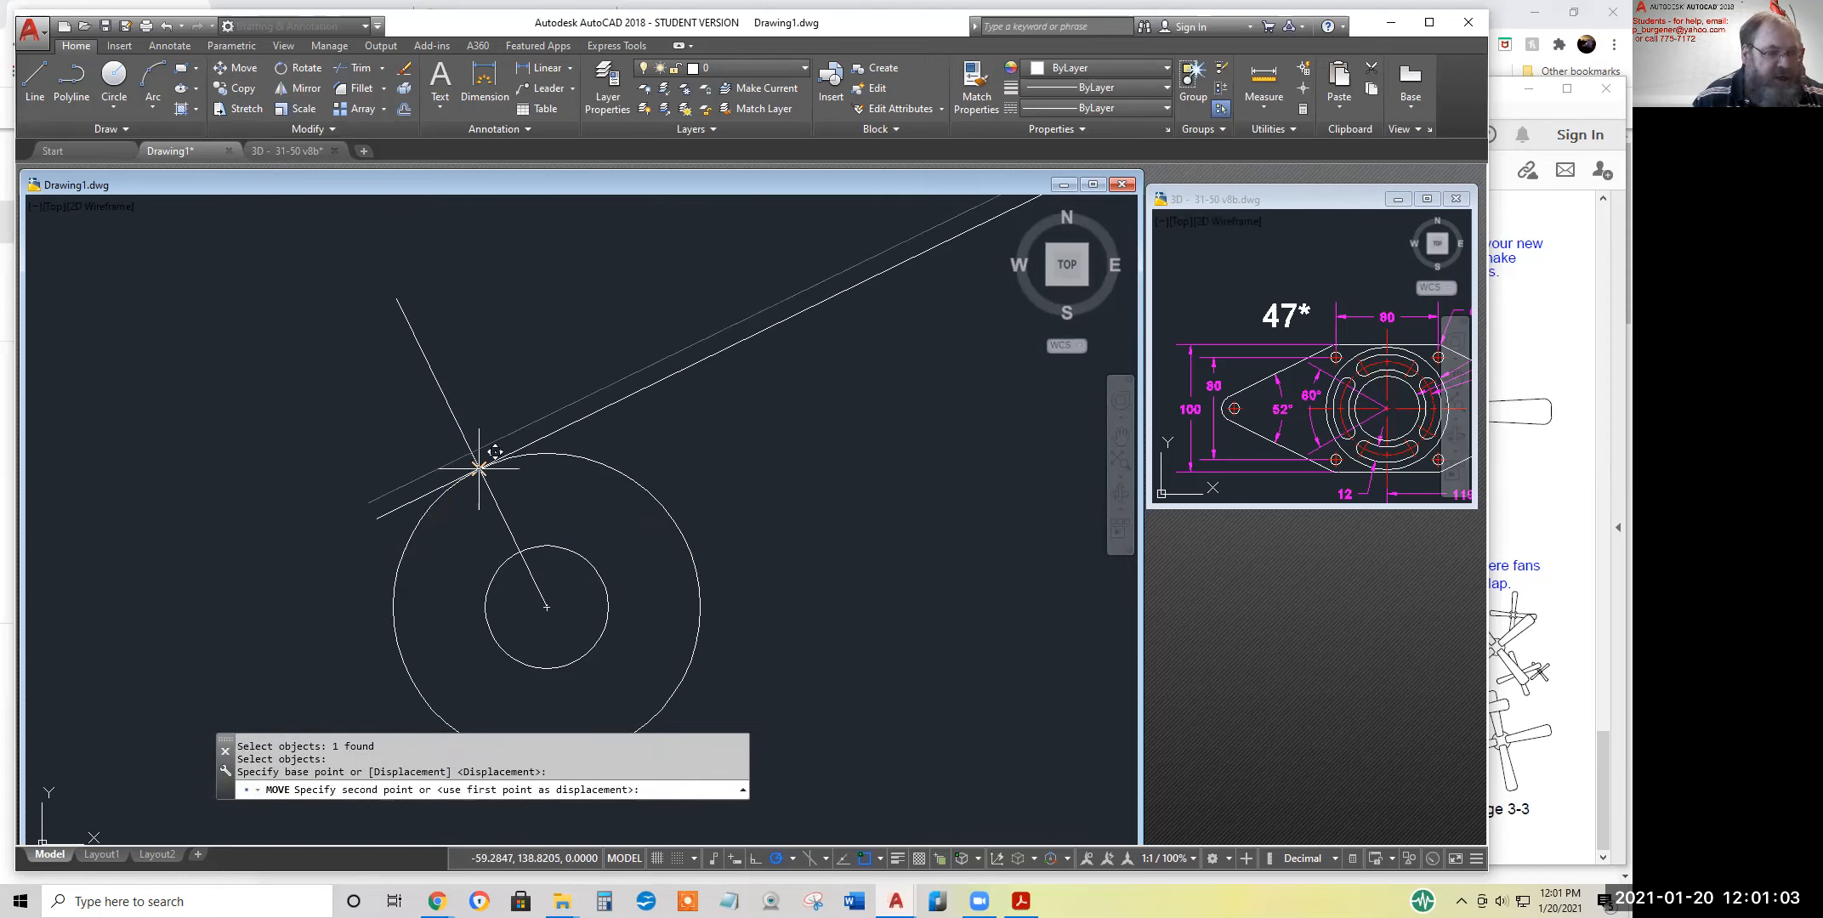
left_click(479, 466)
Mirror the sloped line about the horizontal axis through the end hole's centre, keeping the original
scroll(817, 524, "down", 3)
scroll(816, 524, "down", 2)
middle_click_drag(820, 523, 521, 525)
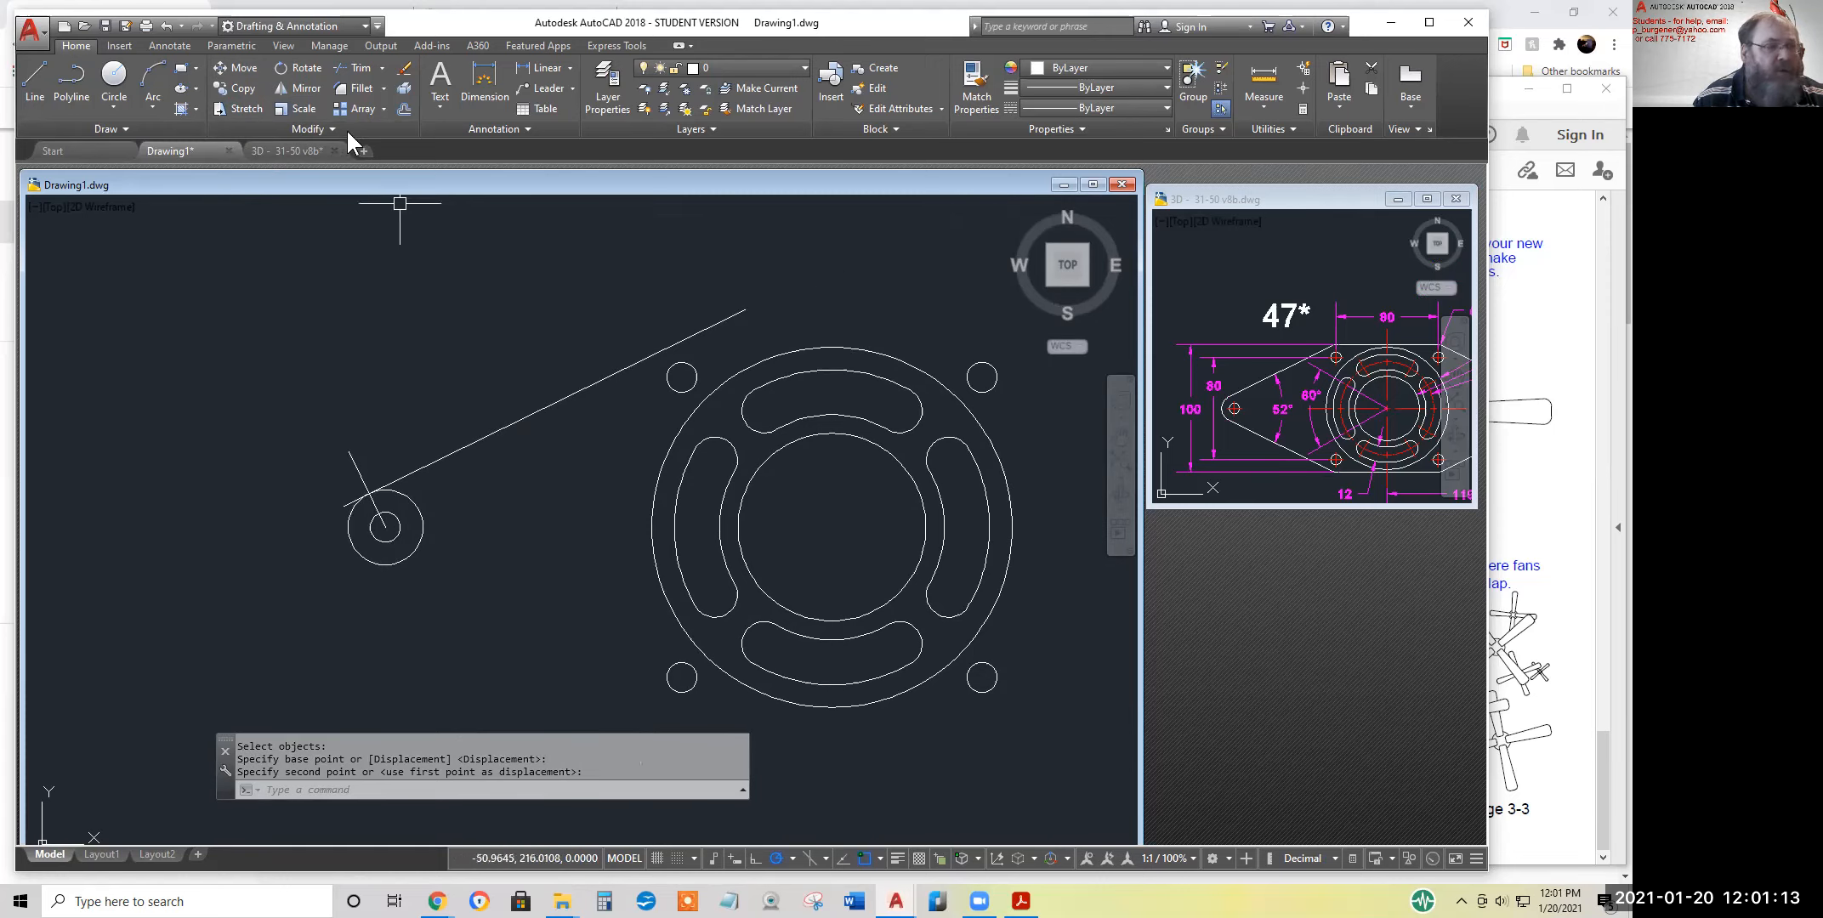
left_click(544, 408)
key("Return")
left_click(385, 526)
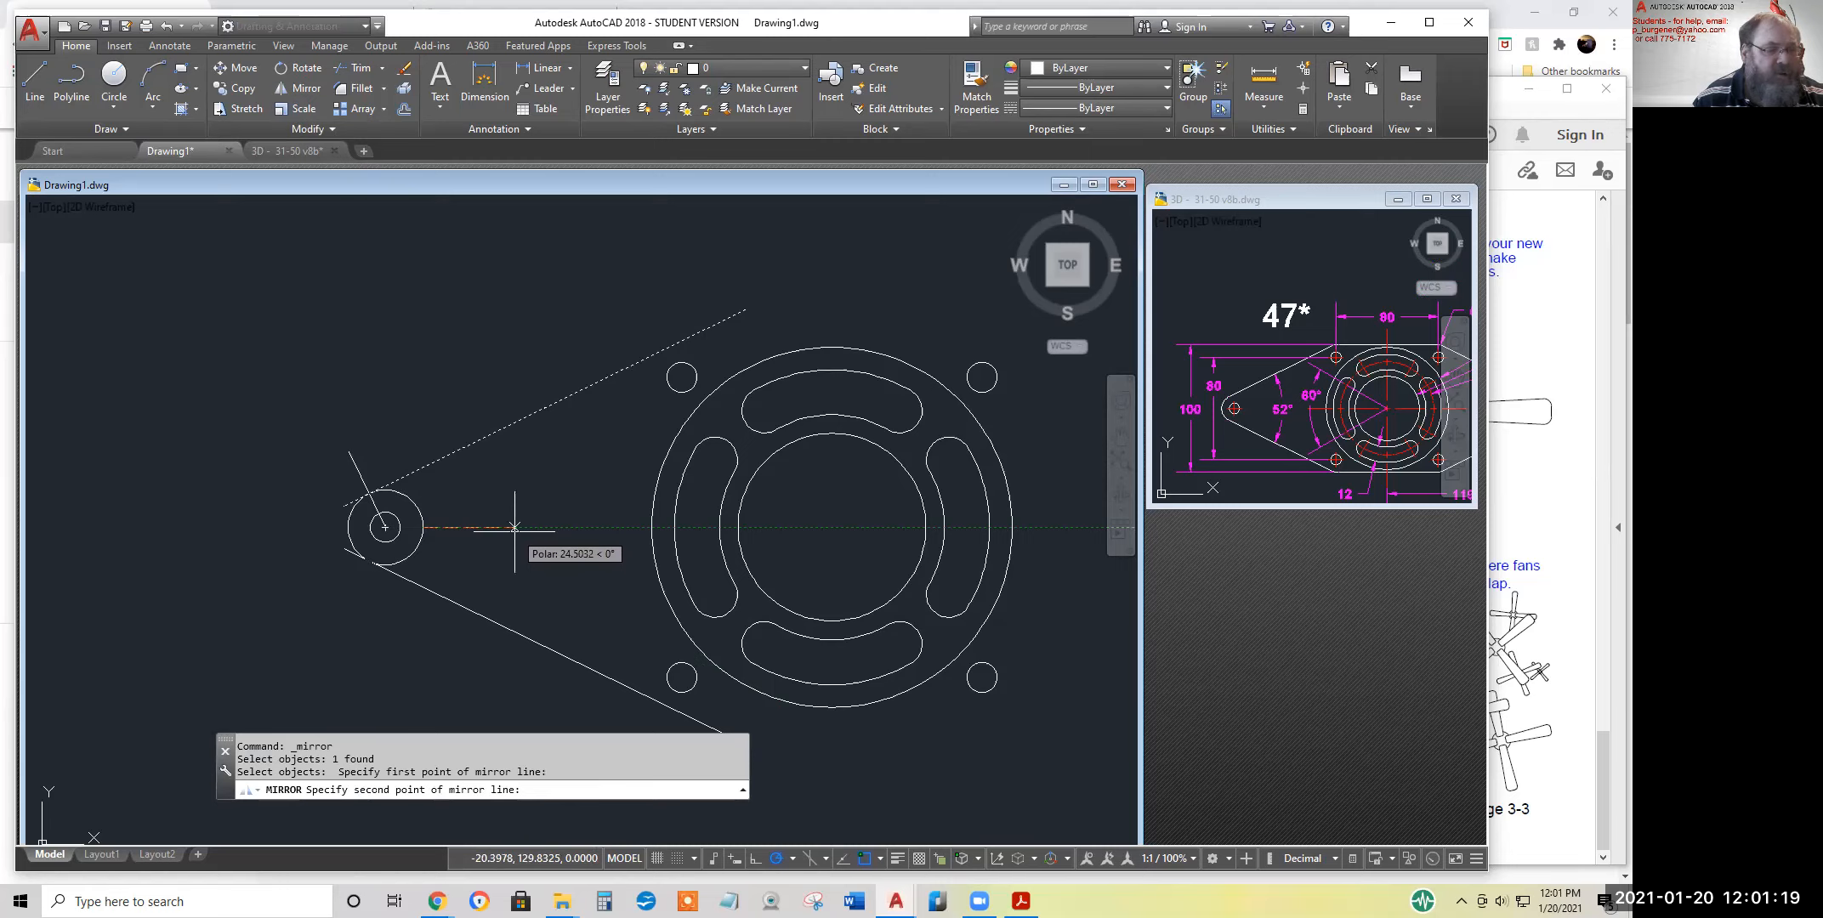
left_click(514, 528)
key("Return")
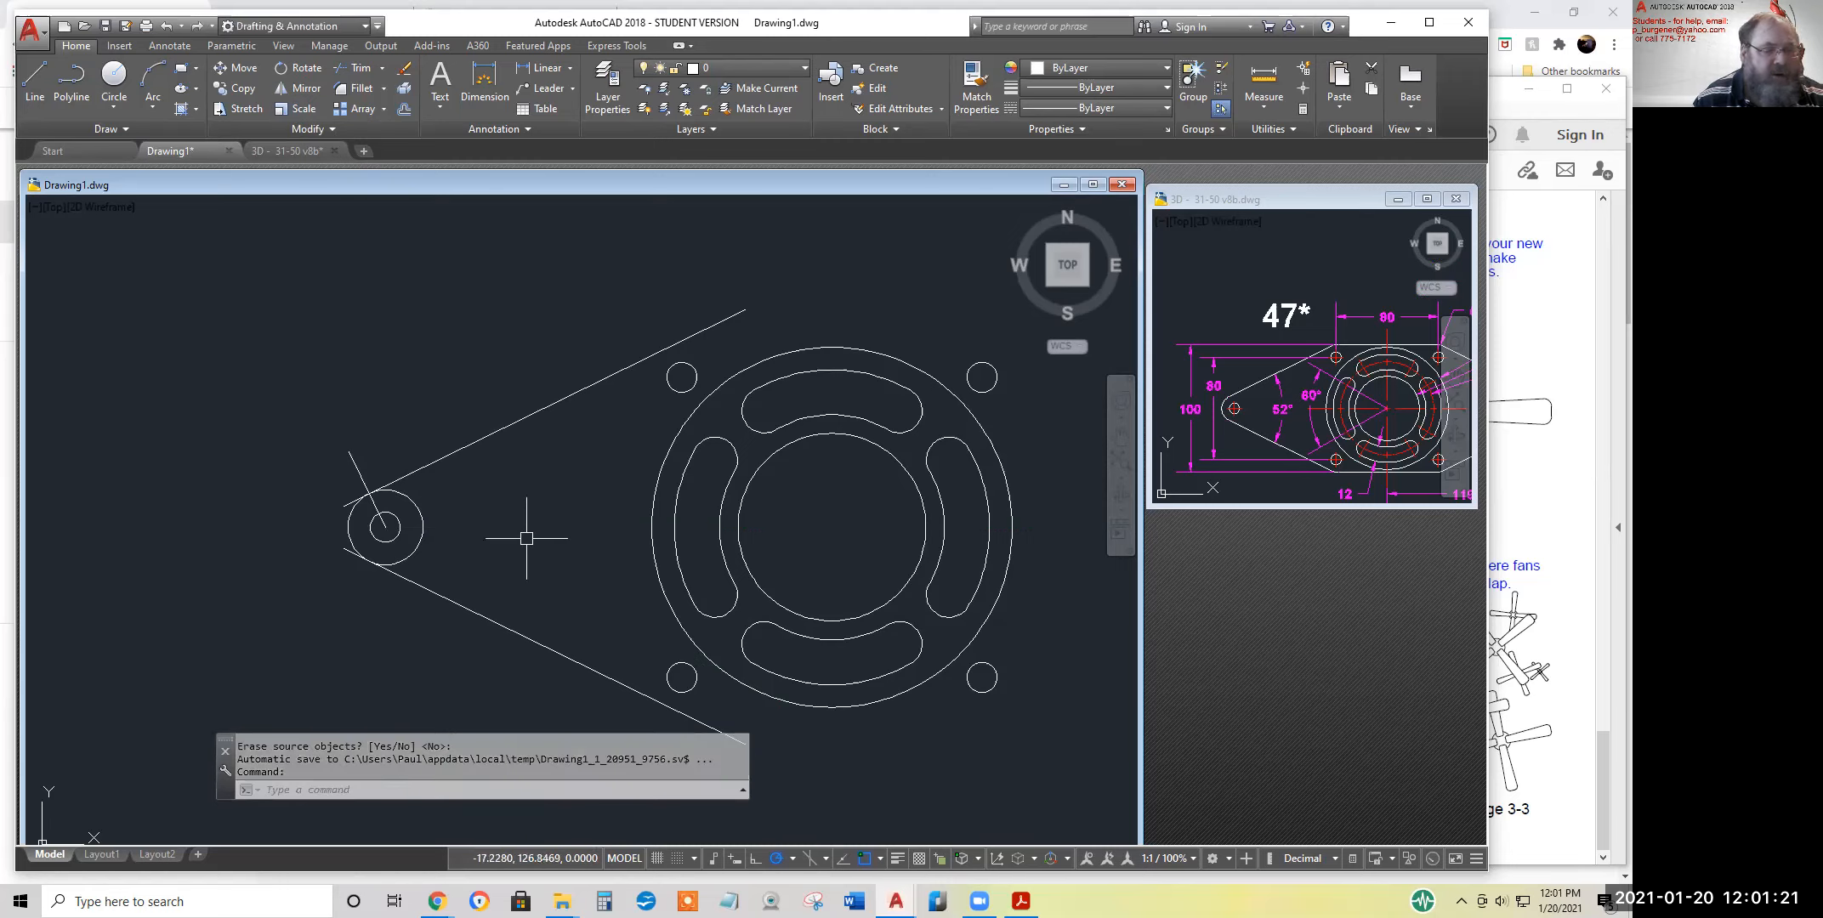
Trim both sloped lines' overhanging ends at the radius 10 circle and the circle's inner part between the lines
middle_click_drag(523, 531, 393, 501)
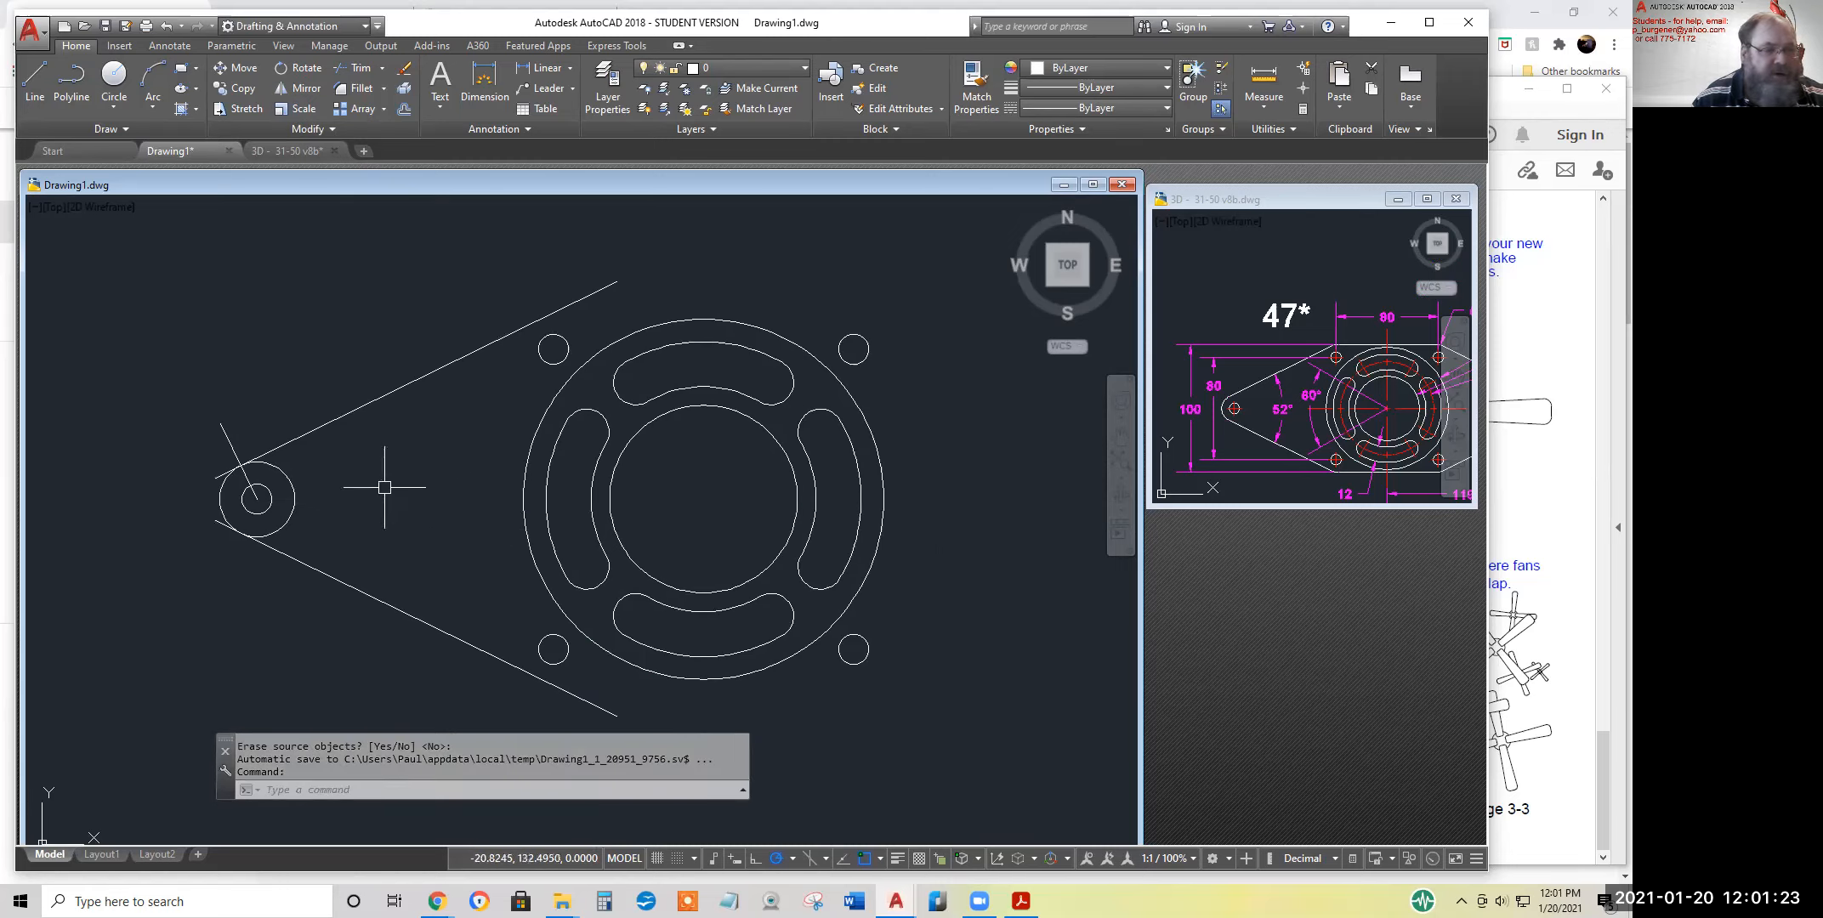
scroll(227, 473, "up", 2)
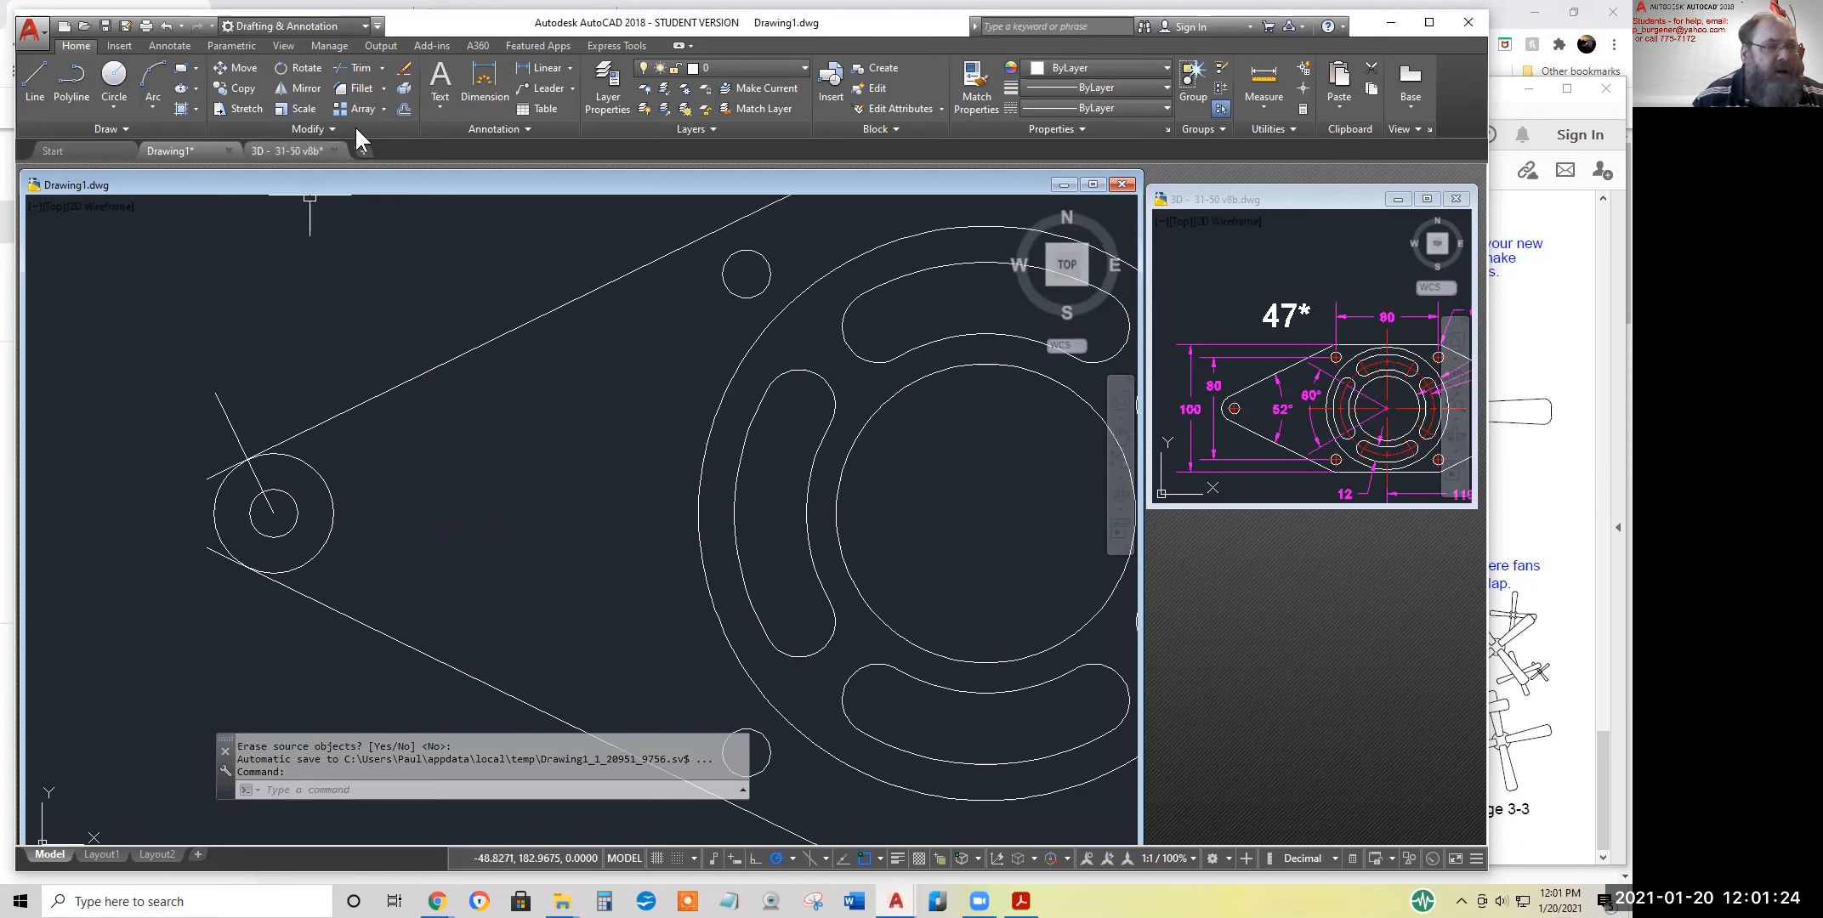
left_click(353, 68)
key("Return")
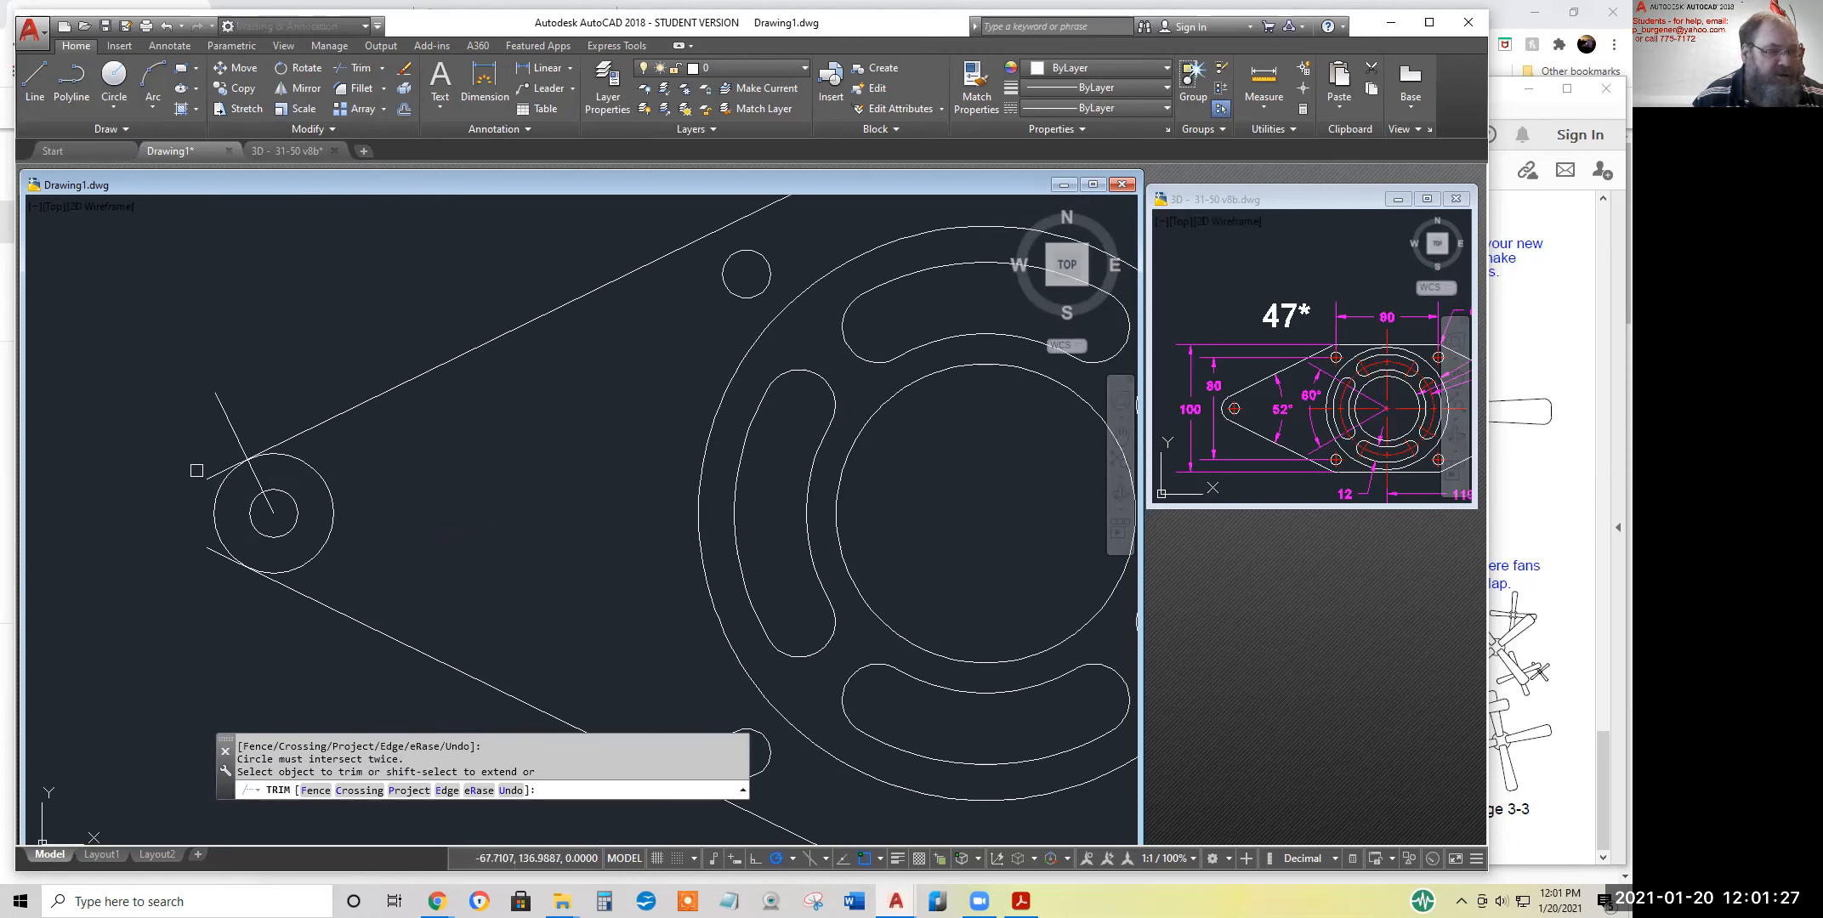
left_click(208, 472)
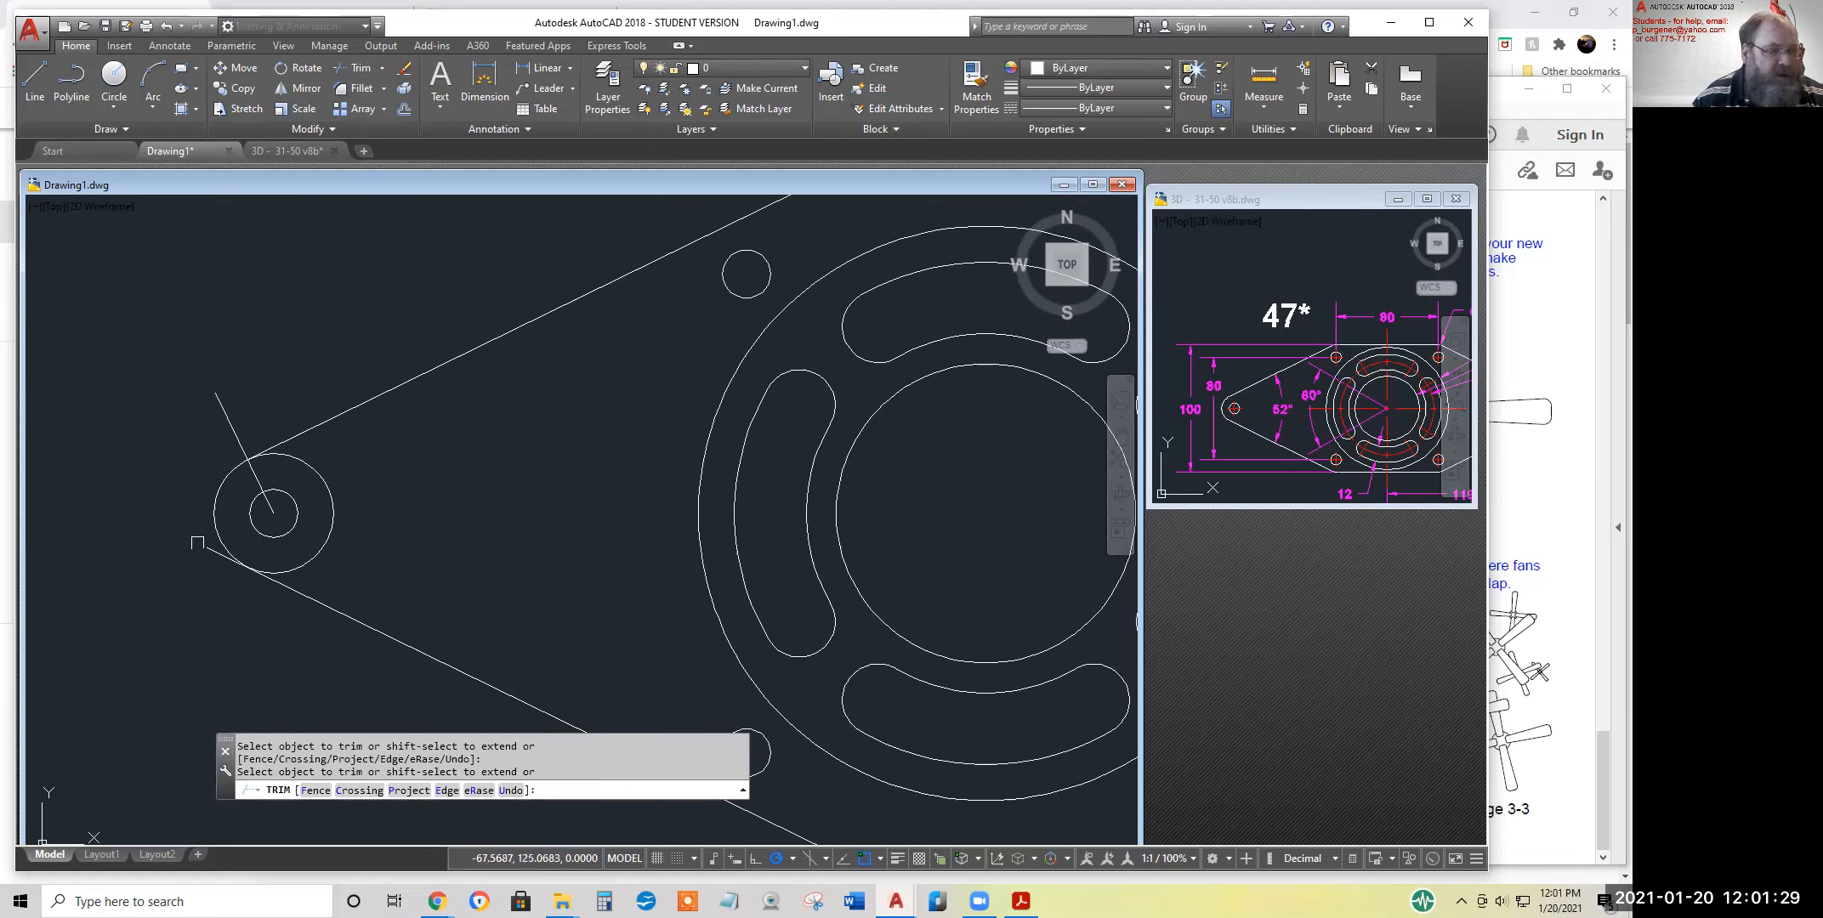
left_click(209, 551)
left_click(329, 542)
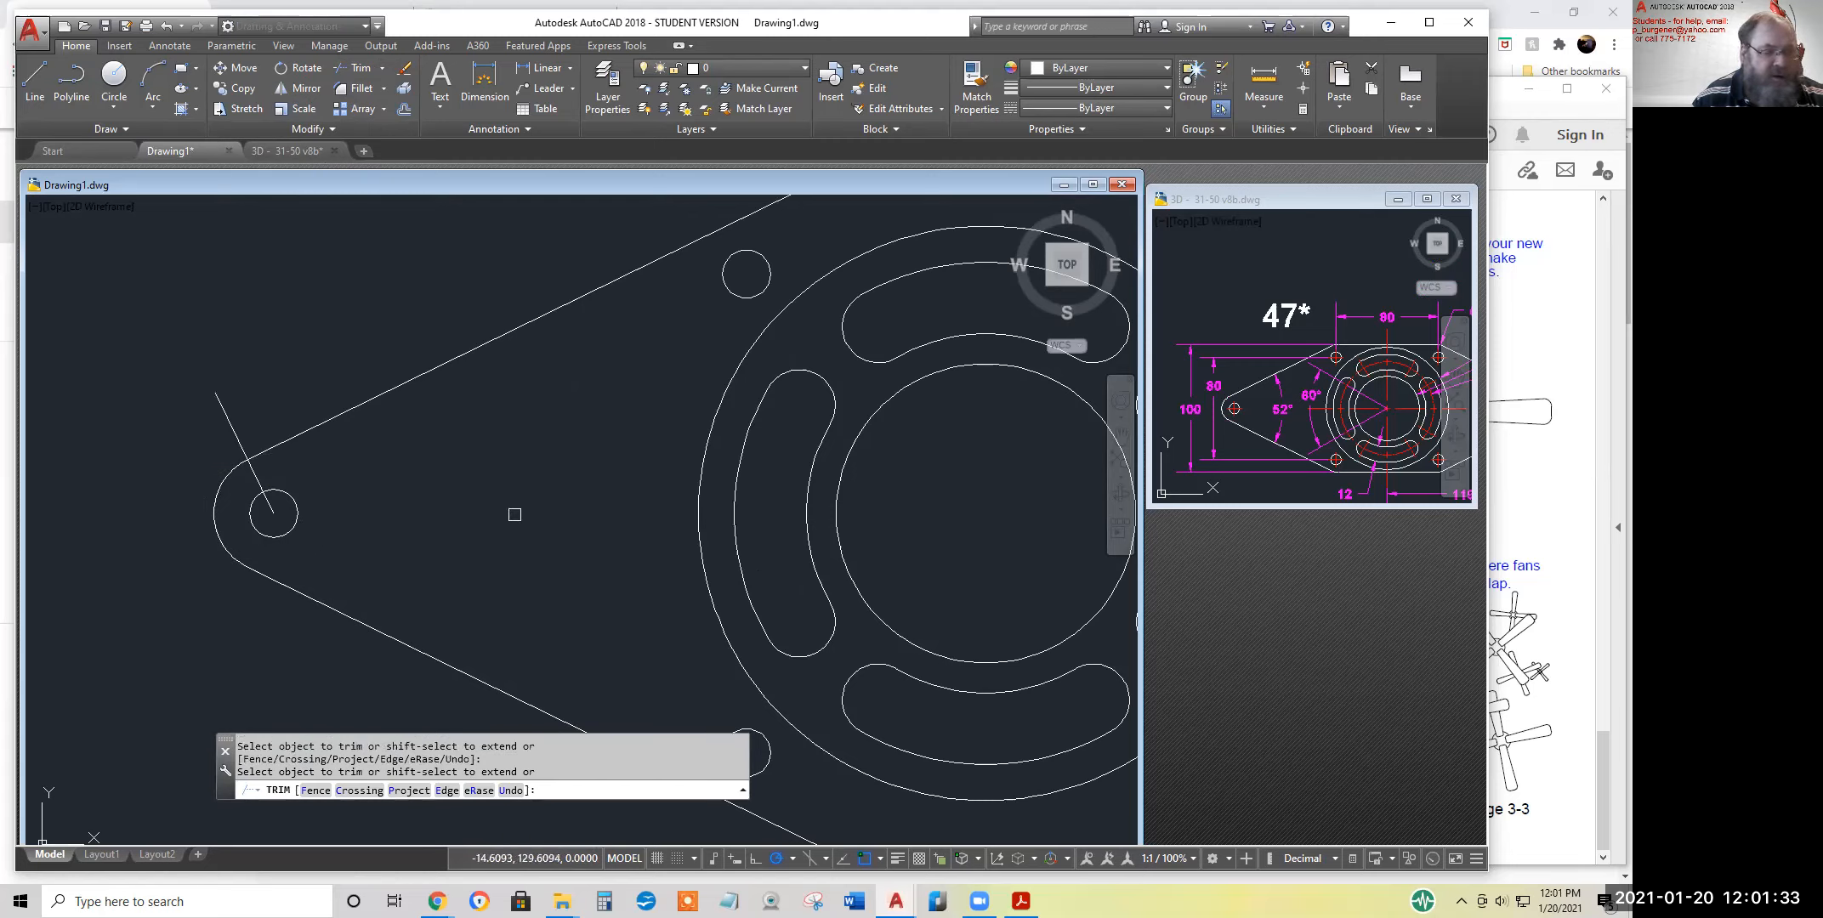
key("Return")
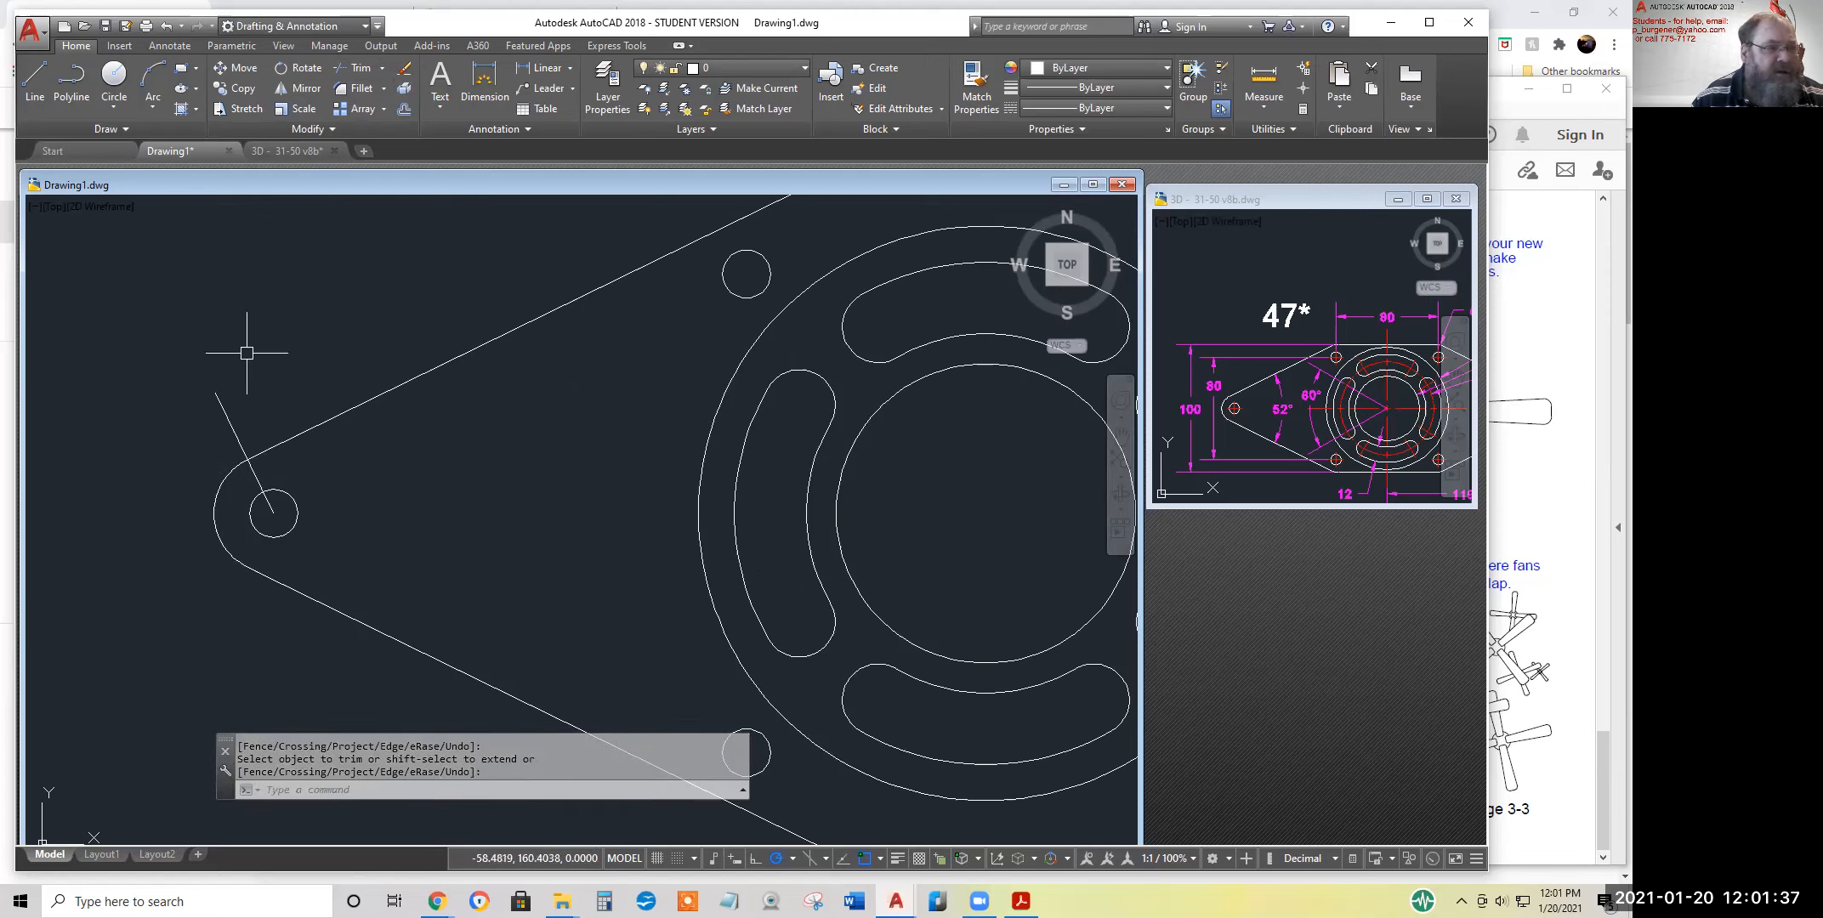
Delete the perpendicular construction line at the end hole
left_click(223, 415)
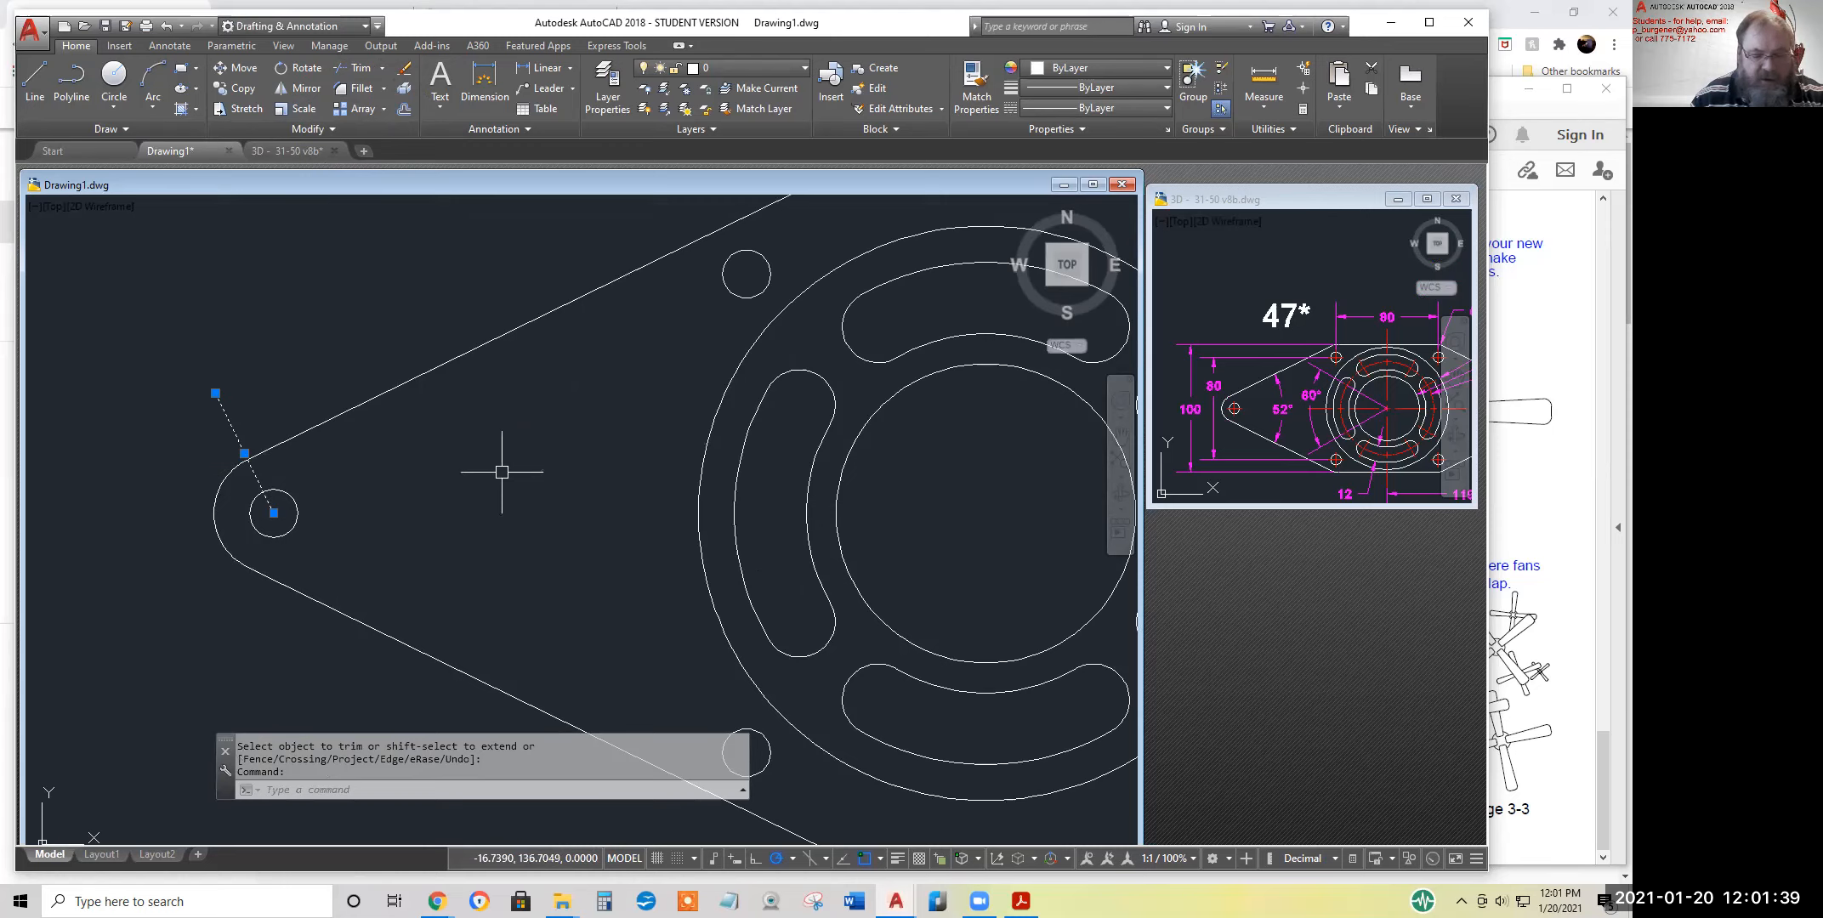
key("Delete")
scroll(387, 532, "down", 2)
mouse_move(471, 521)
middle_mouse_down()
mouse_move(322, 462)
mouse_move(282, 468)
middle_mouse_up()
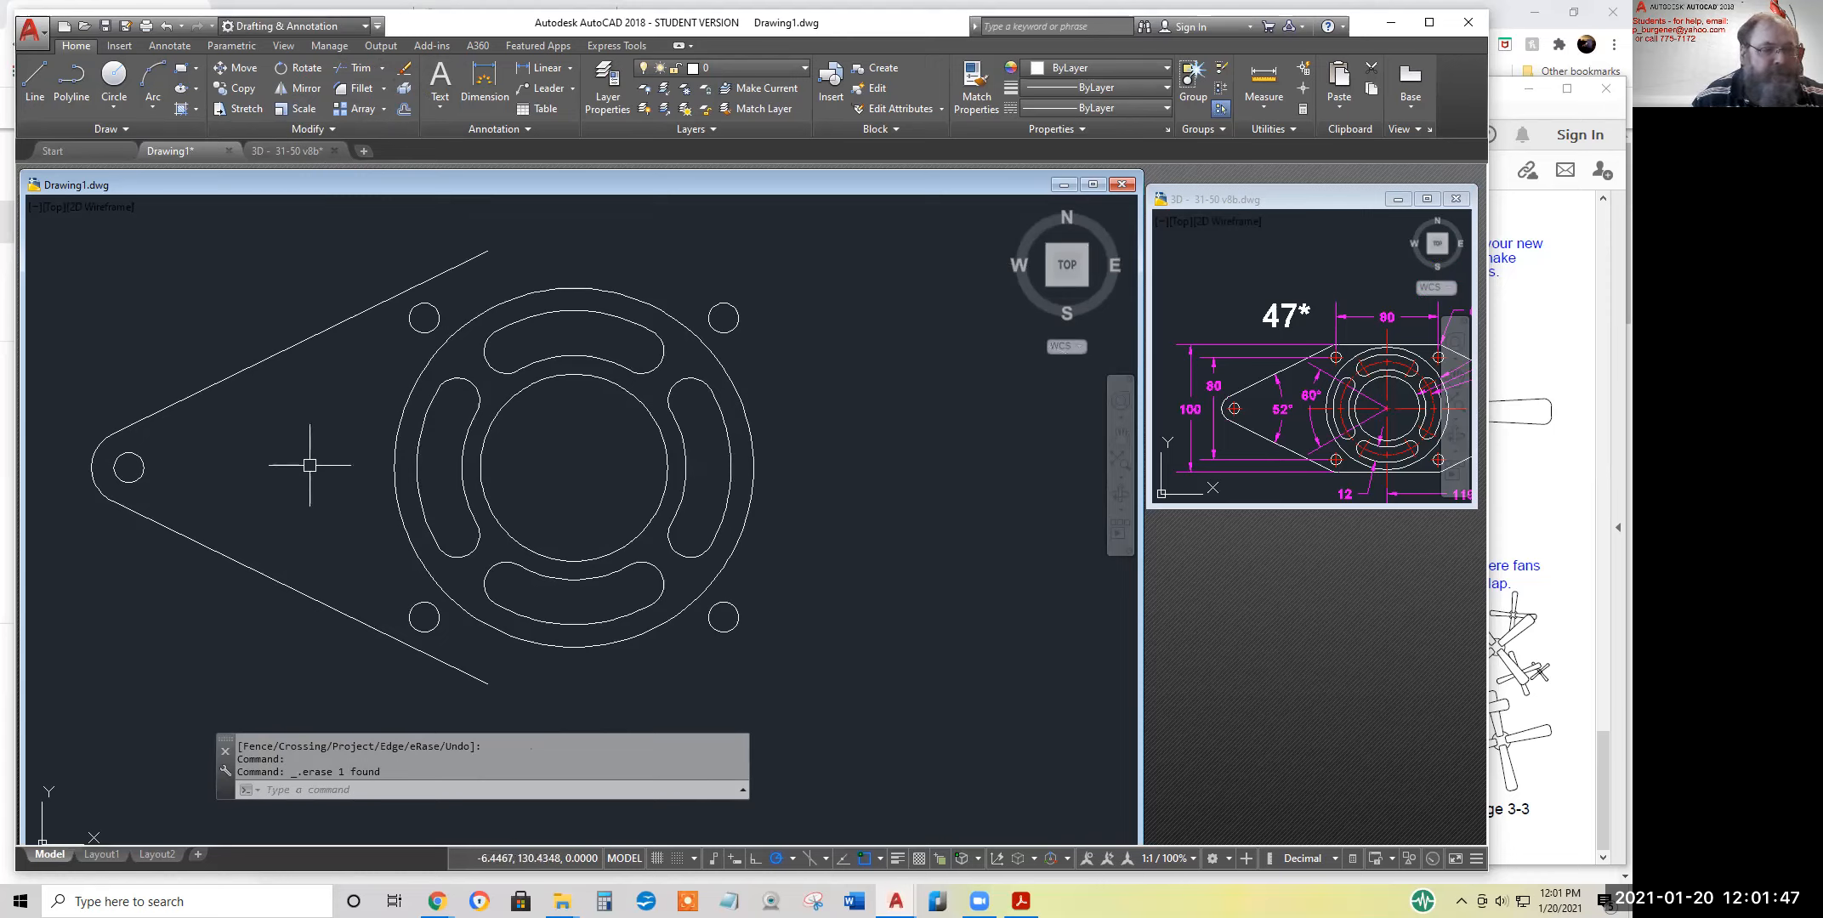
Draw connected lines from the flange centre horizontally past the outer circle, 50 up, then back horizontally past the upper sloped line
left_click(36, 76)
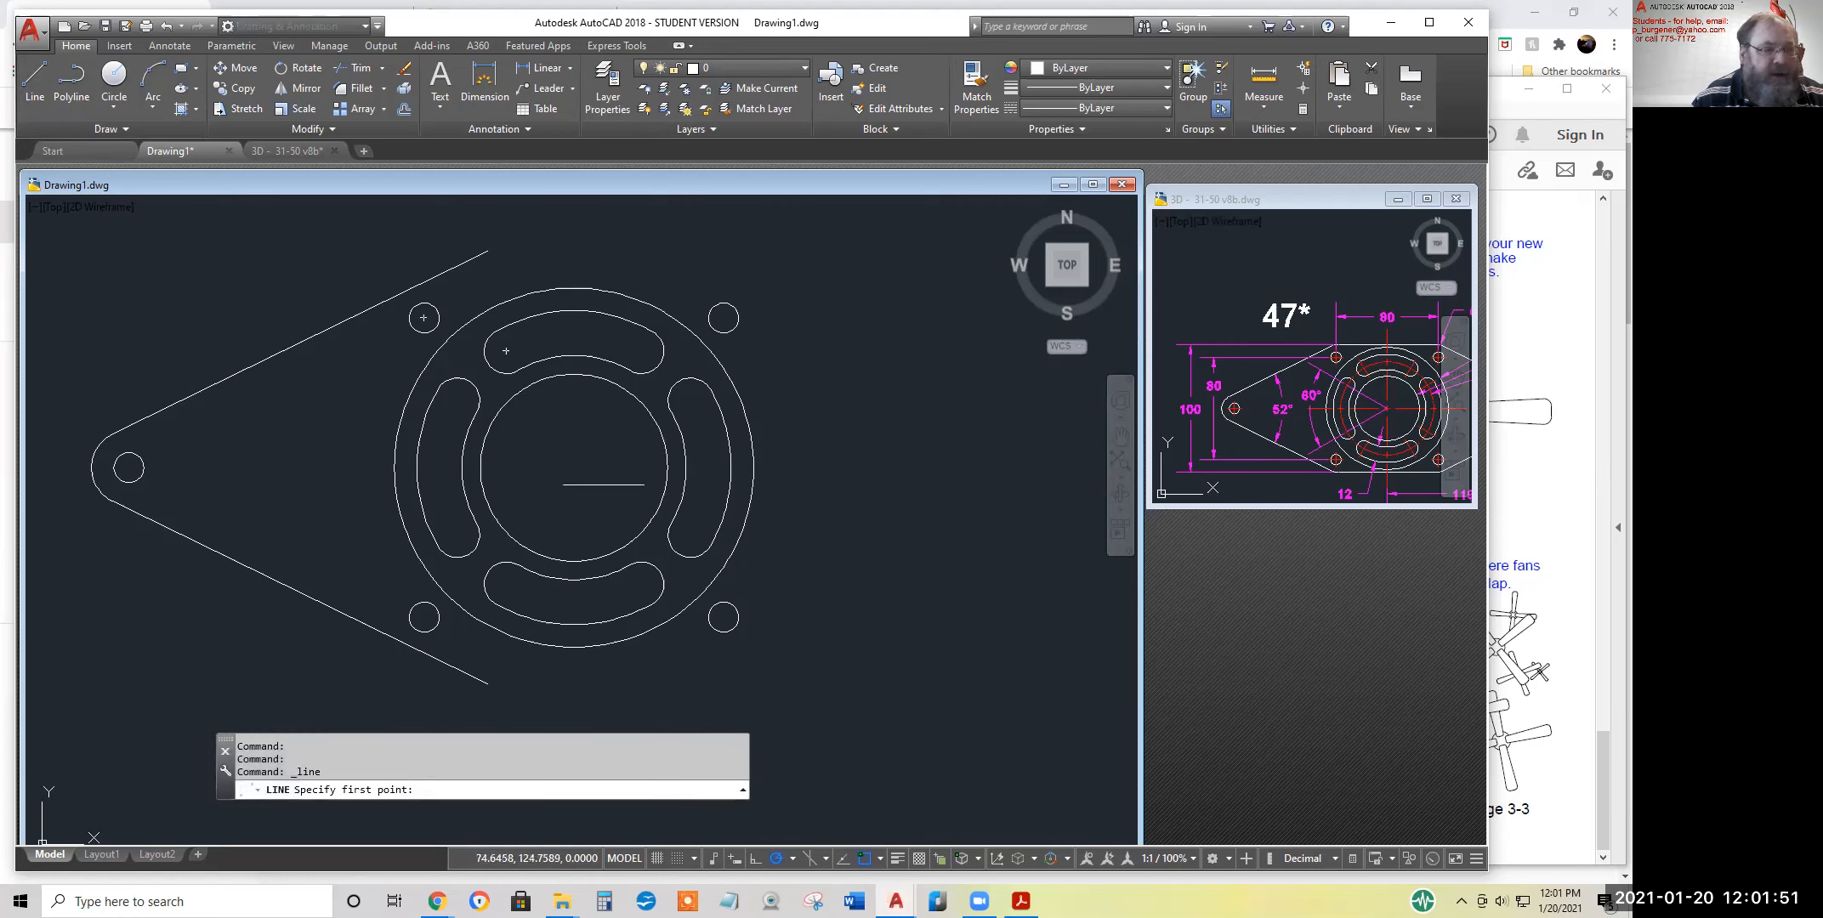
left_click(574, 467)
left_click(859, 468)
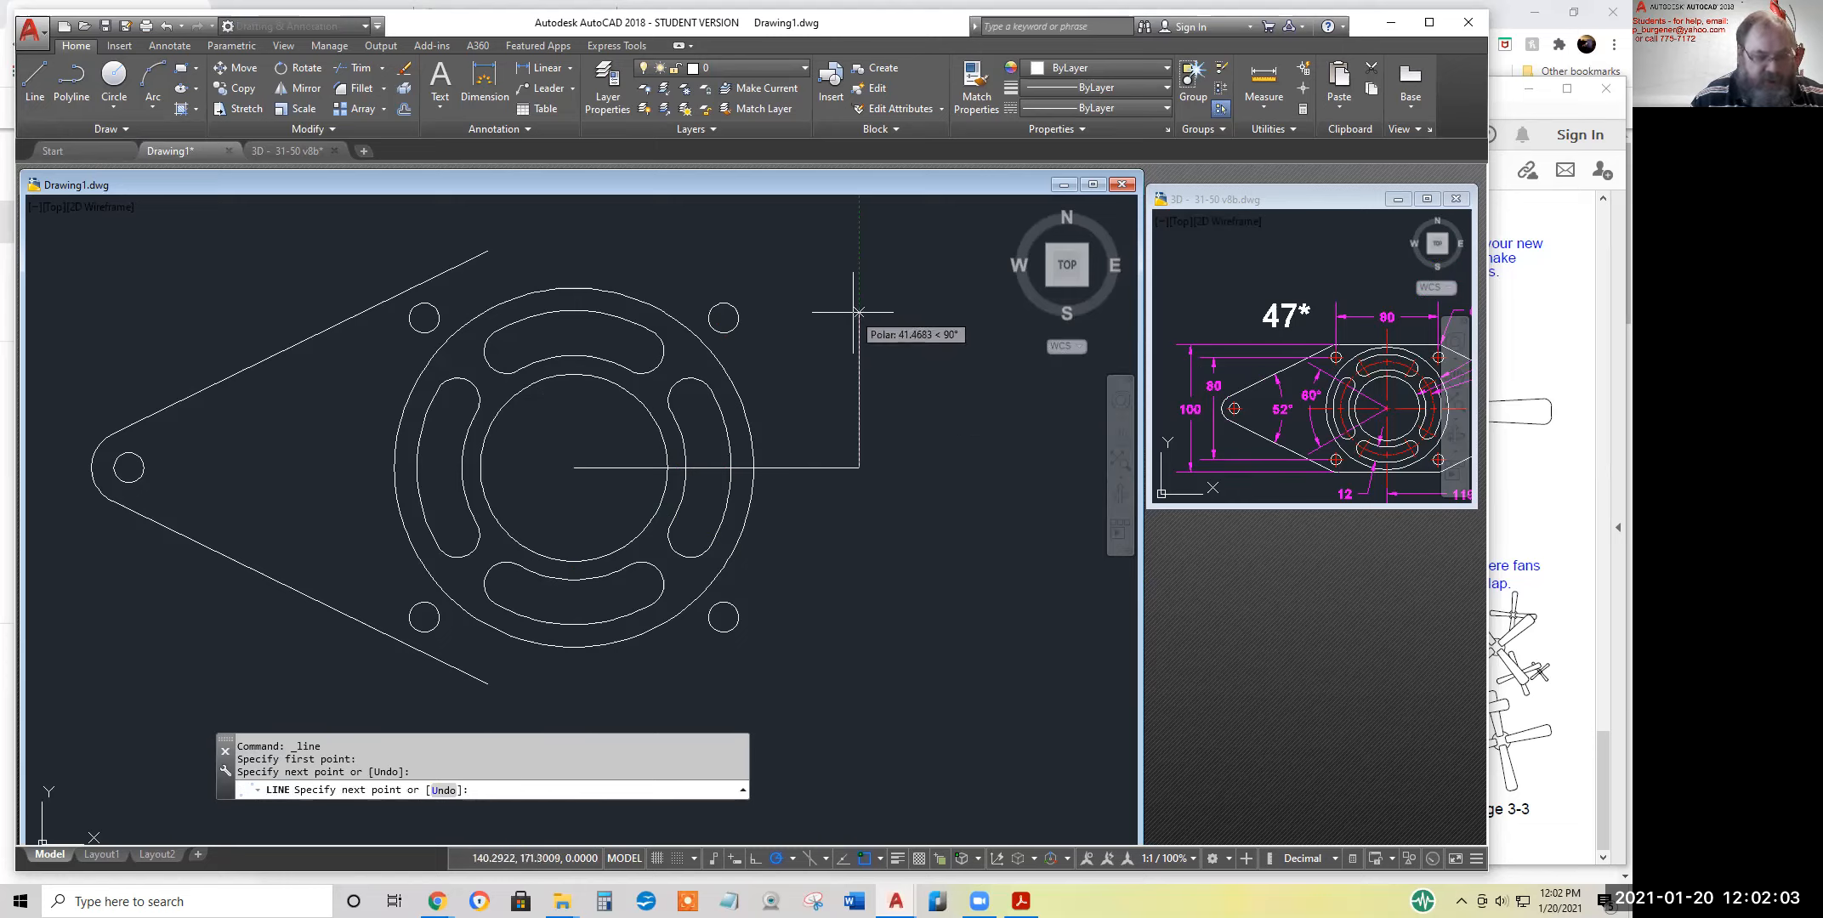
type("0")
key("Return")
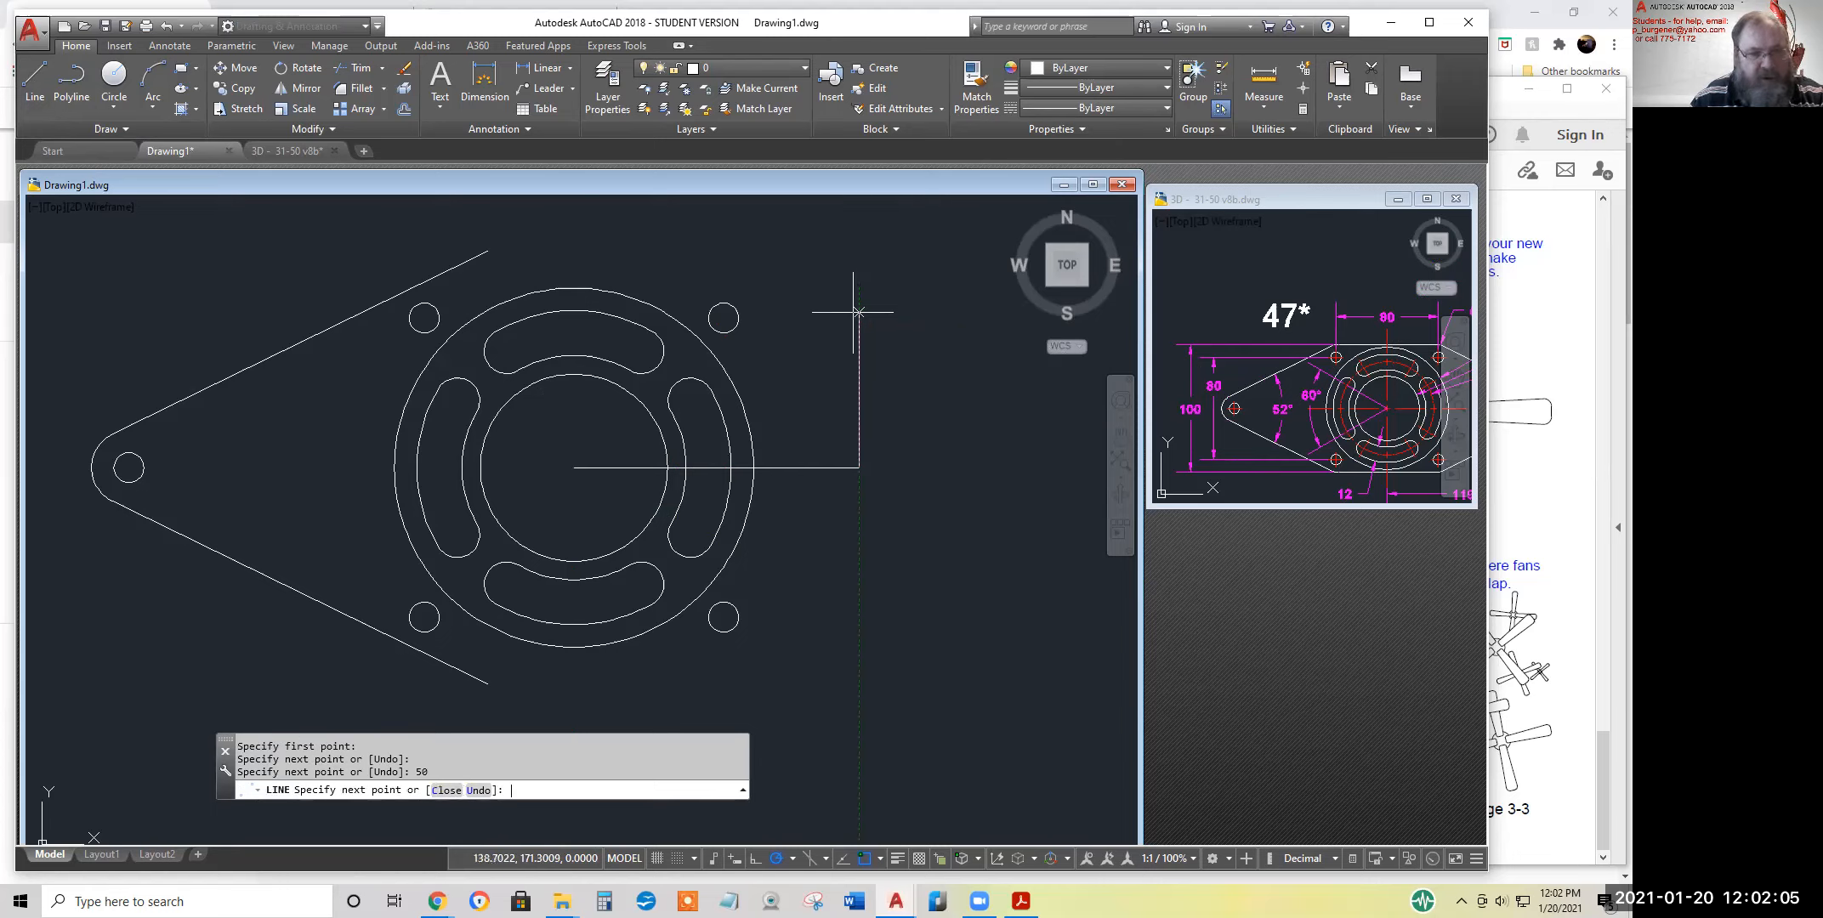
left_click(277, 280)
key("Return")
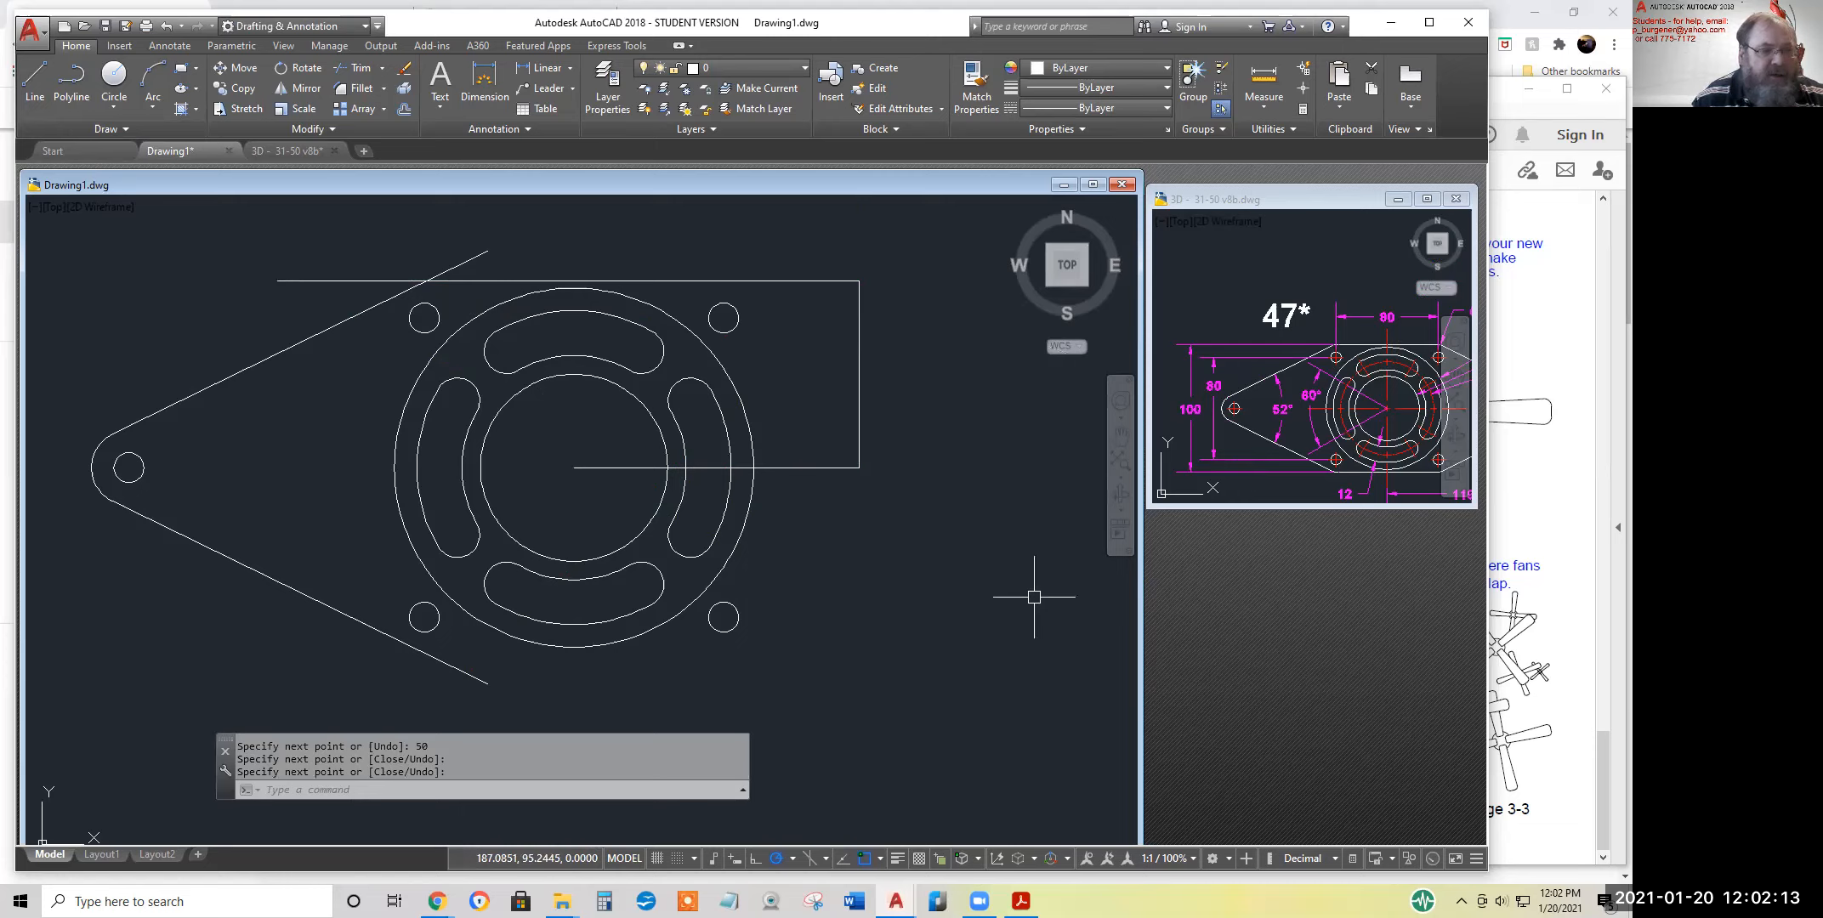
Draw a vertical construction line about 57 long from the flange centre up past the horizontal top edge line
key("Return")
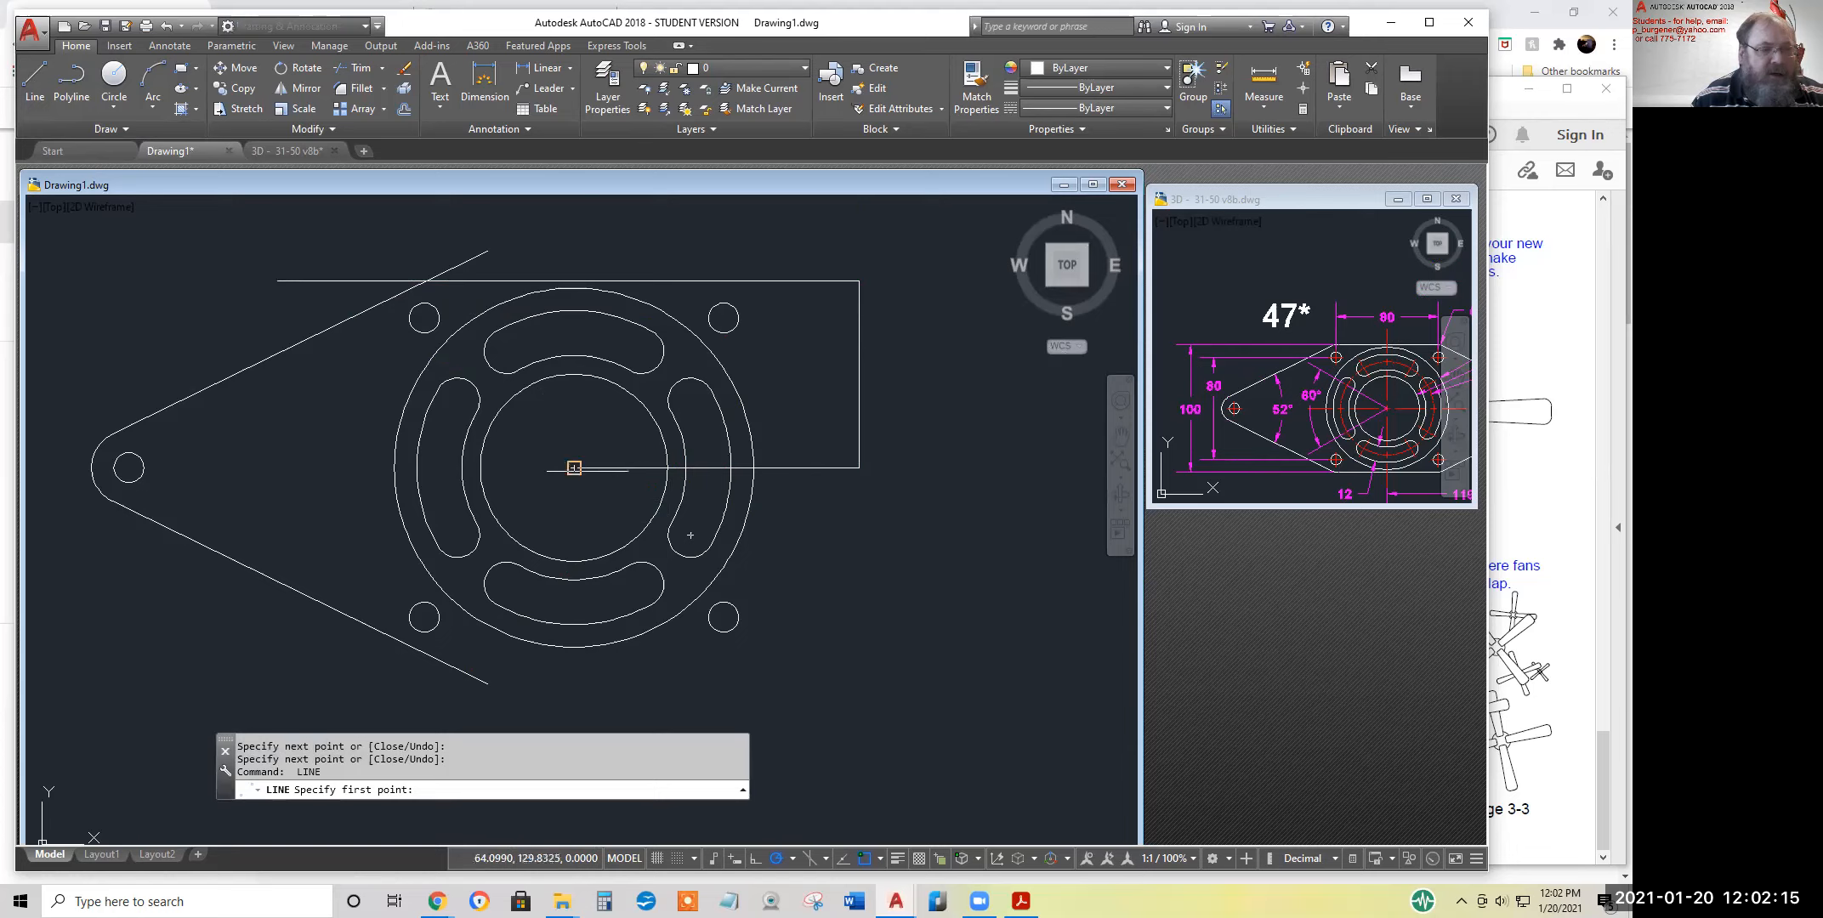
left_click(574, 467)
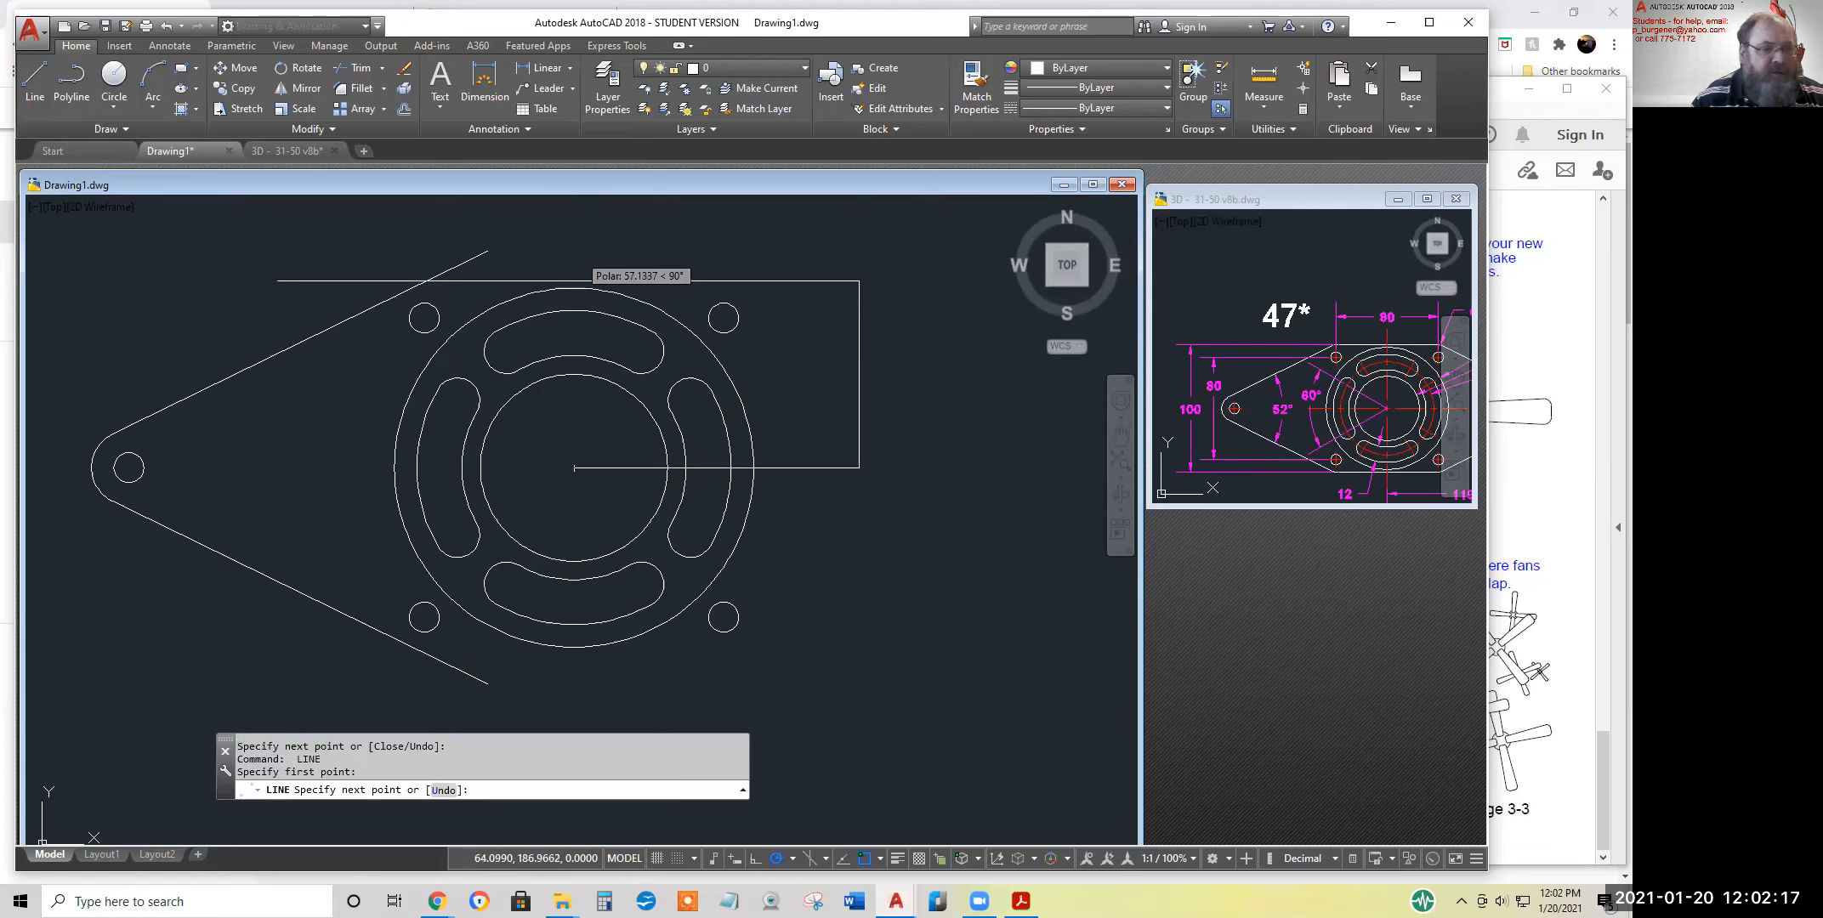
left_click(573, 253)
key("Return")
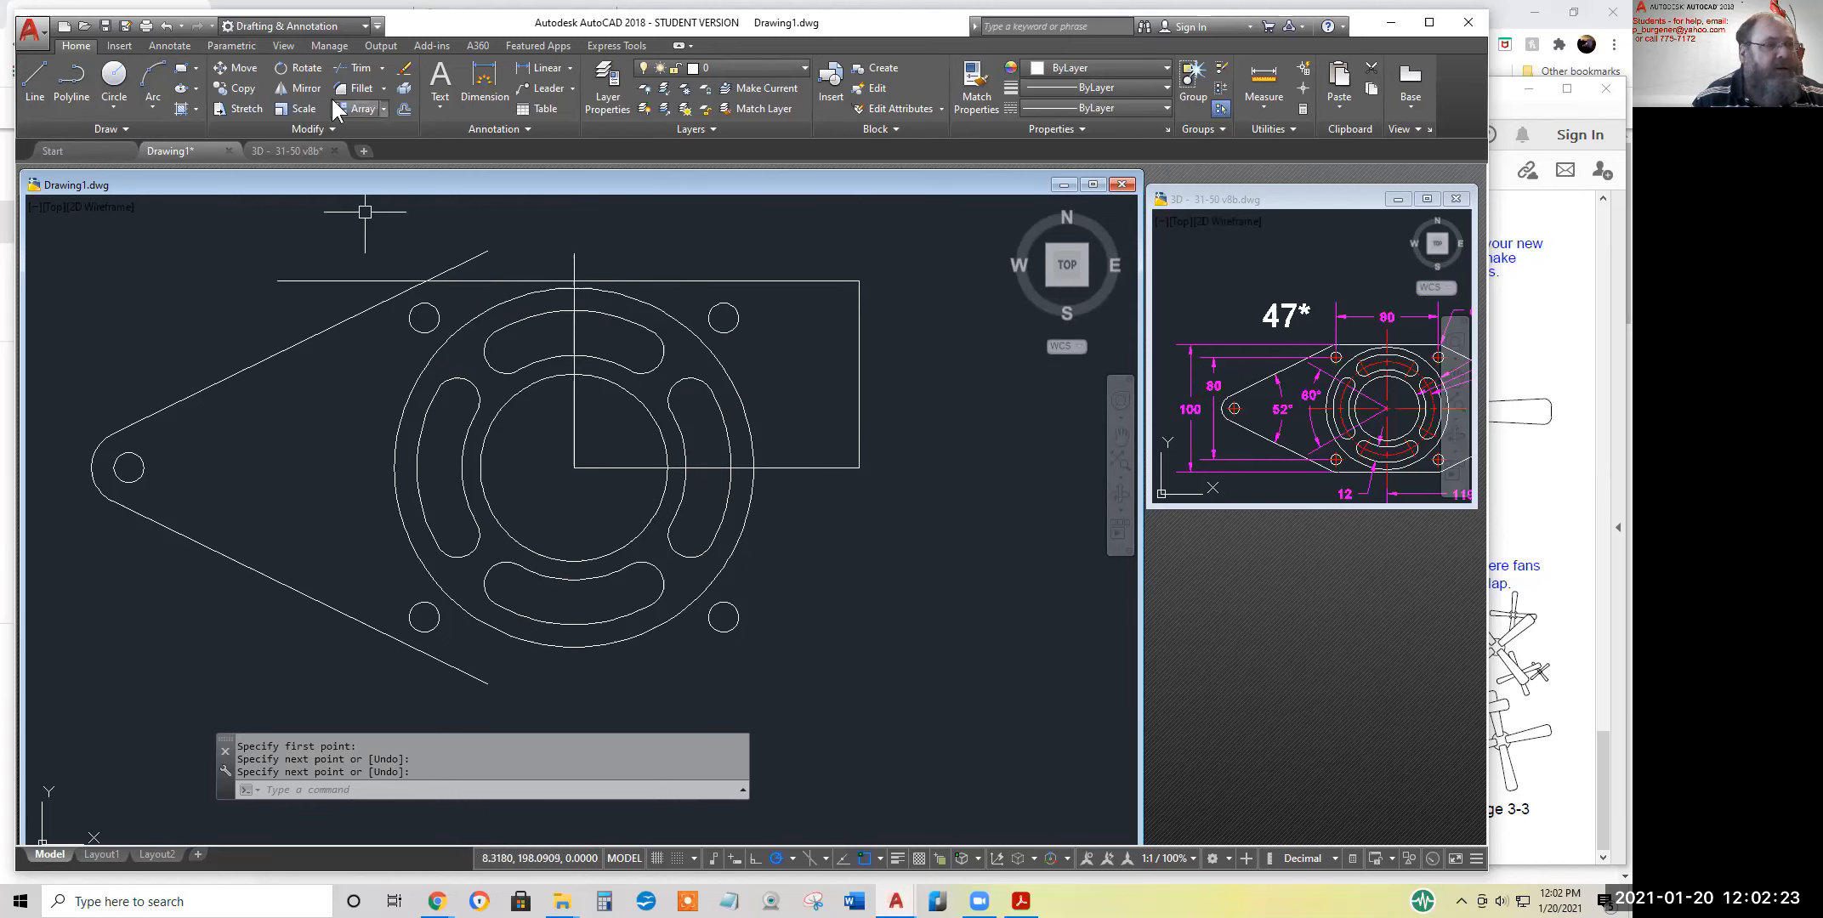
Trim the top edge line at the vertical centreline and the upper sloped line, and trim the sloped line's overhang above it
left_click(361, 67)
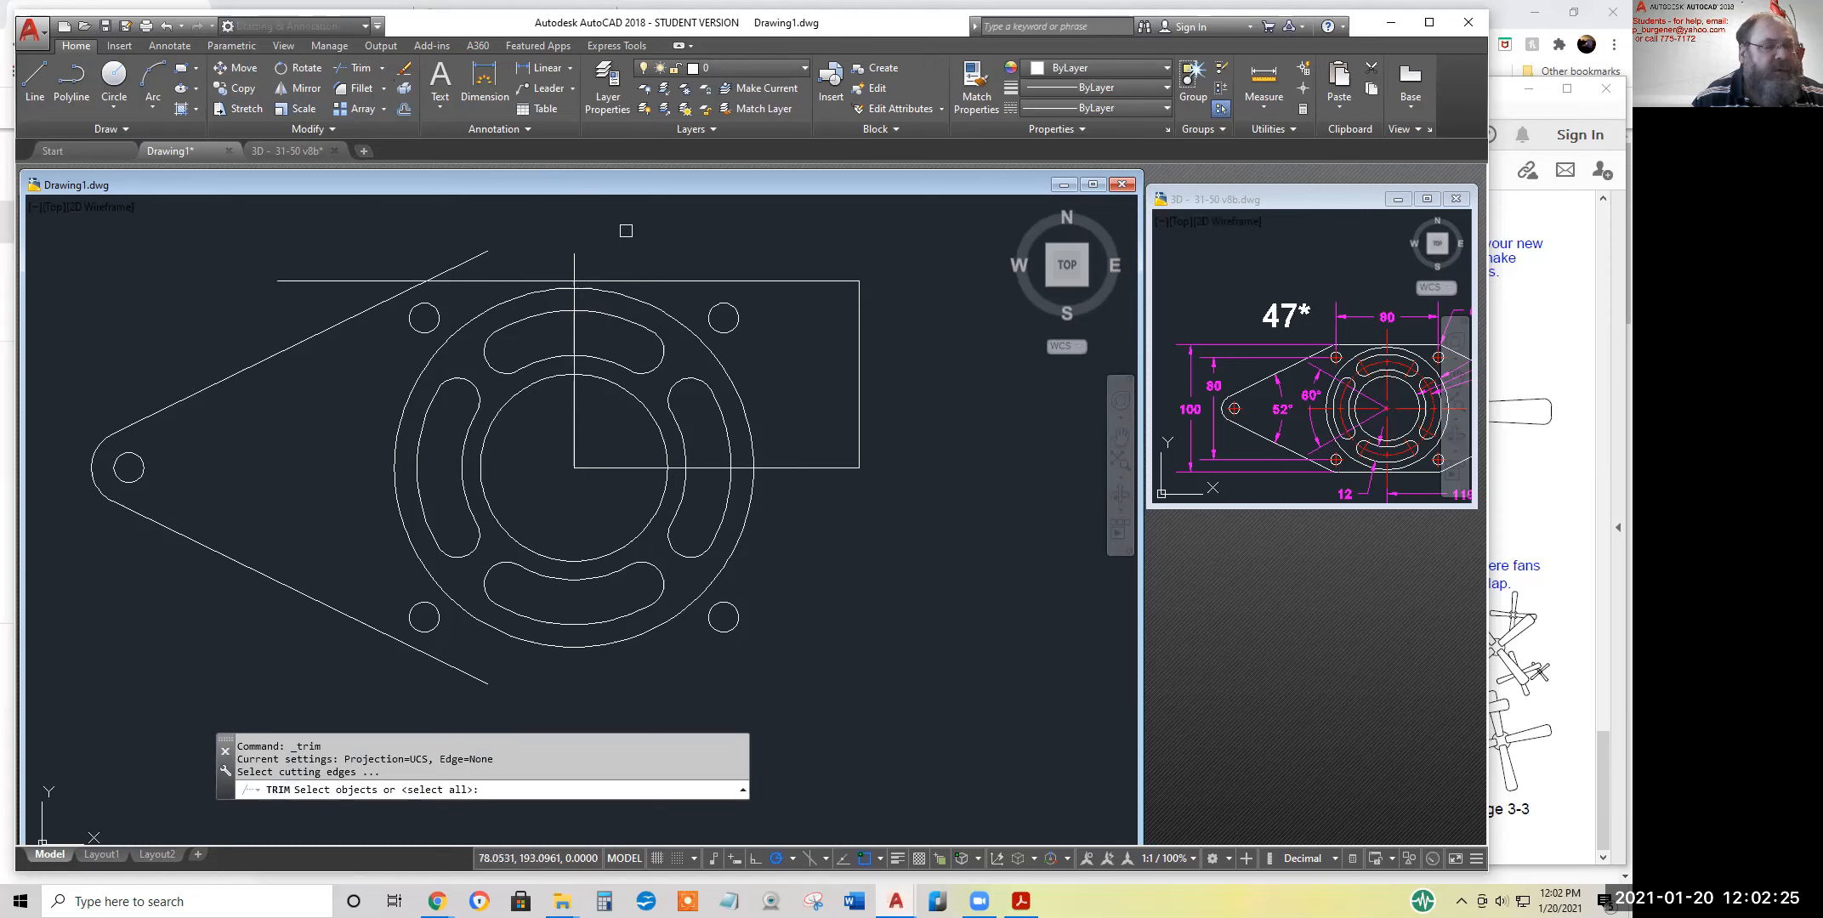
key("Return")
left_click(659, 280)
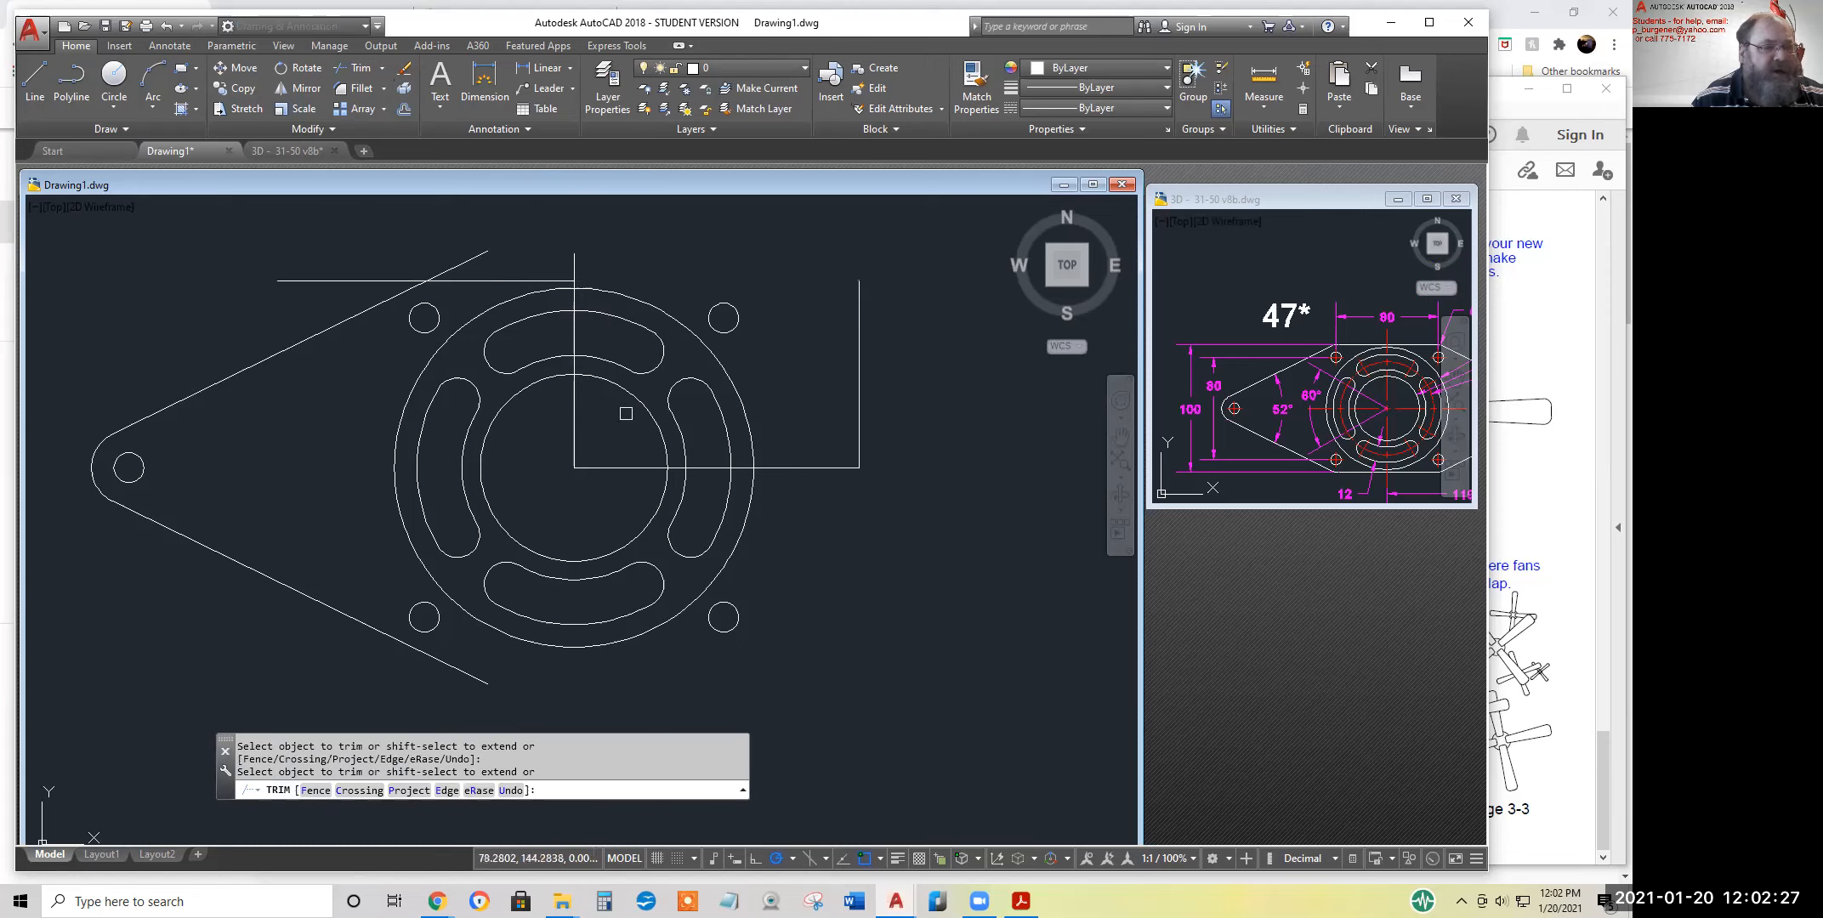
left_click(380, 281)
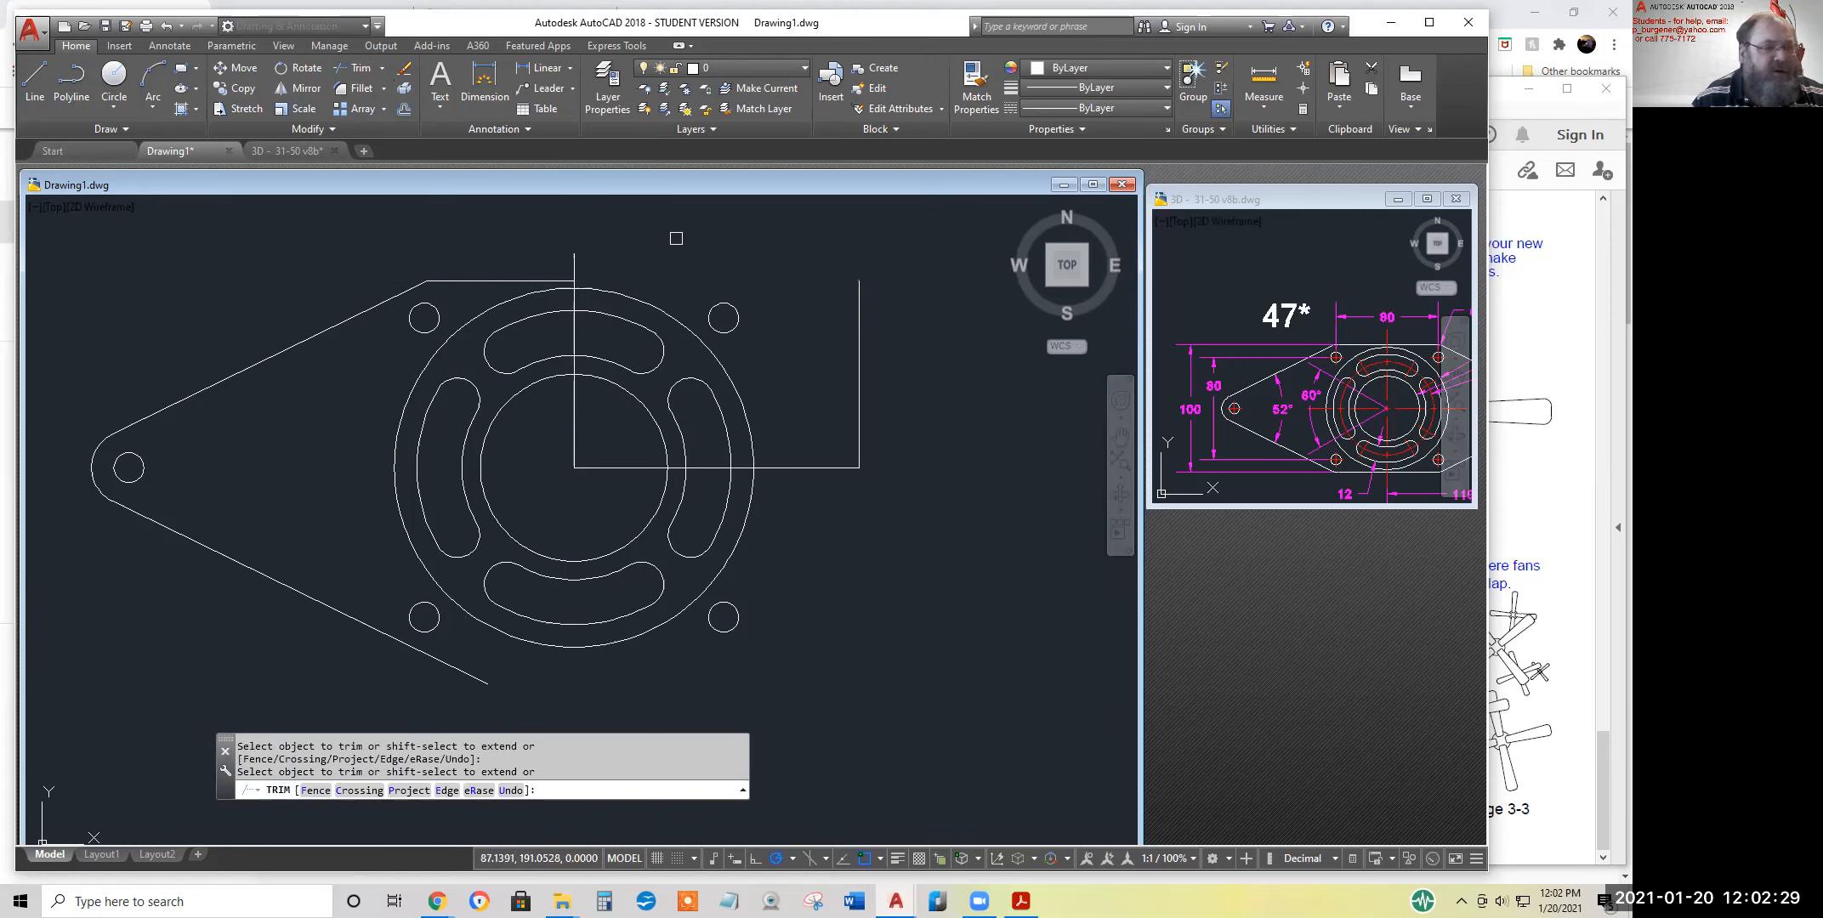
key("Escape")
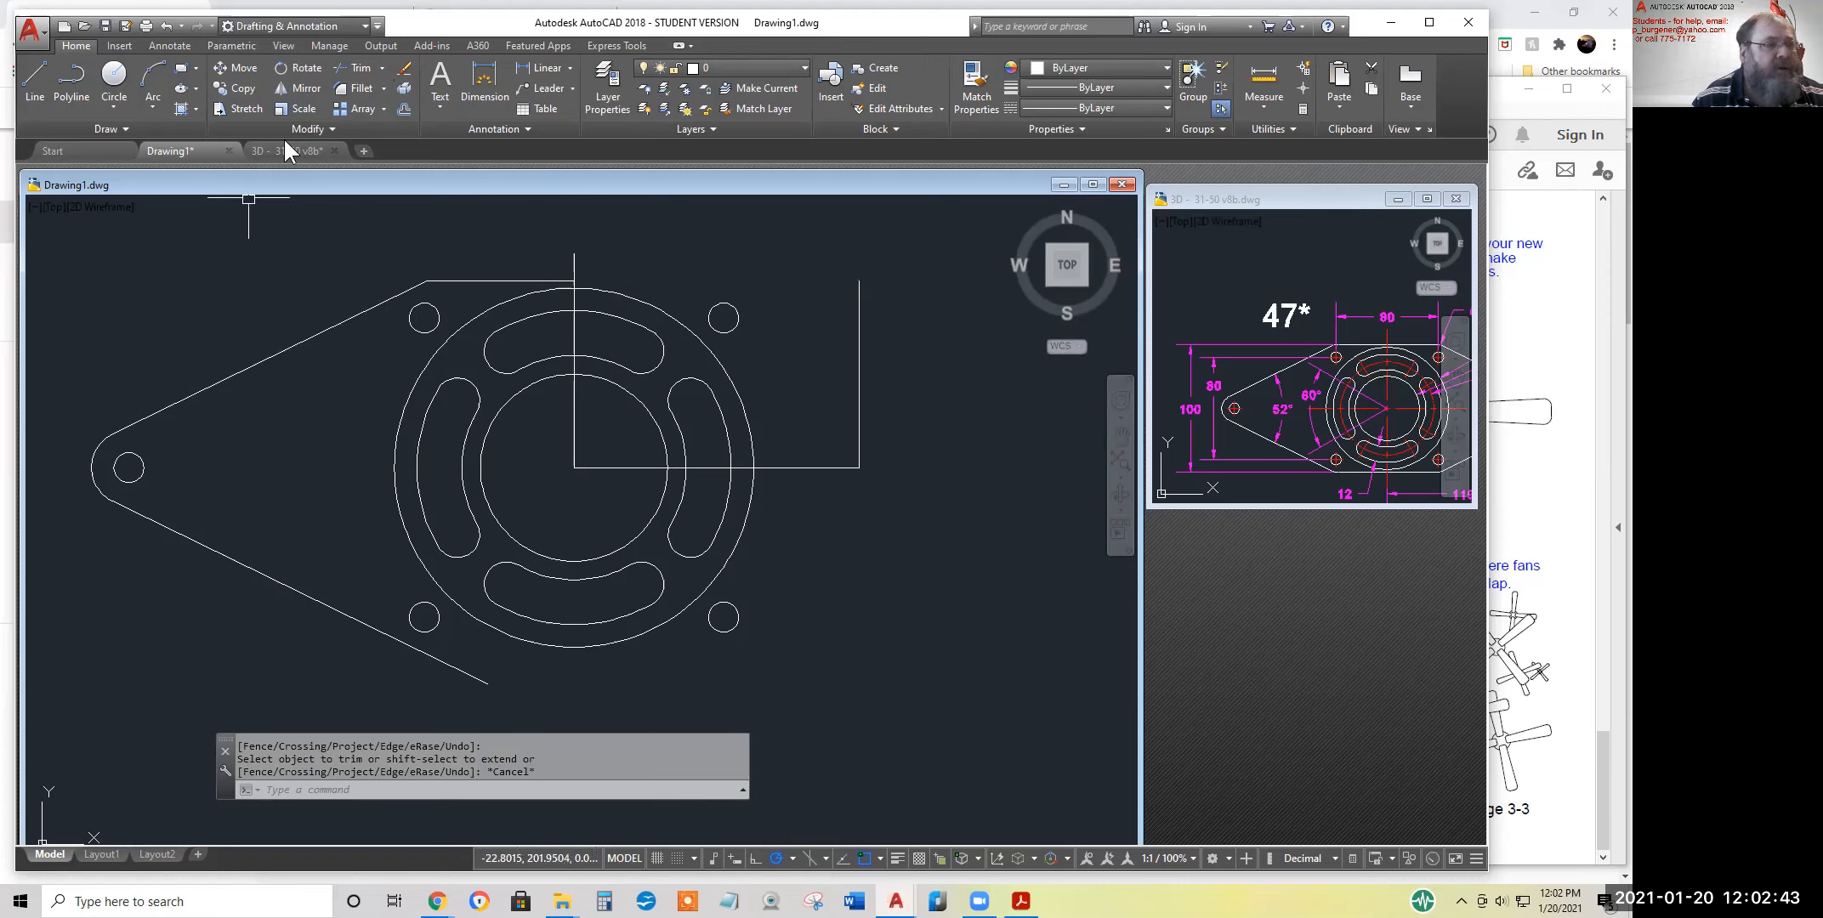
Examine the R10 corner rounding above the upper mounting hole in the exercise 47 reference drawing
left_click(362, 89)
left_click(1321, 401)
middle_click_drag(1389, 373, 1260, 389)
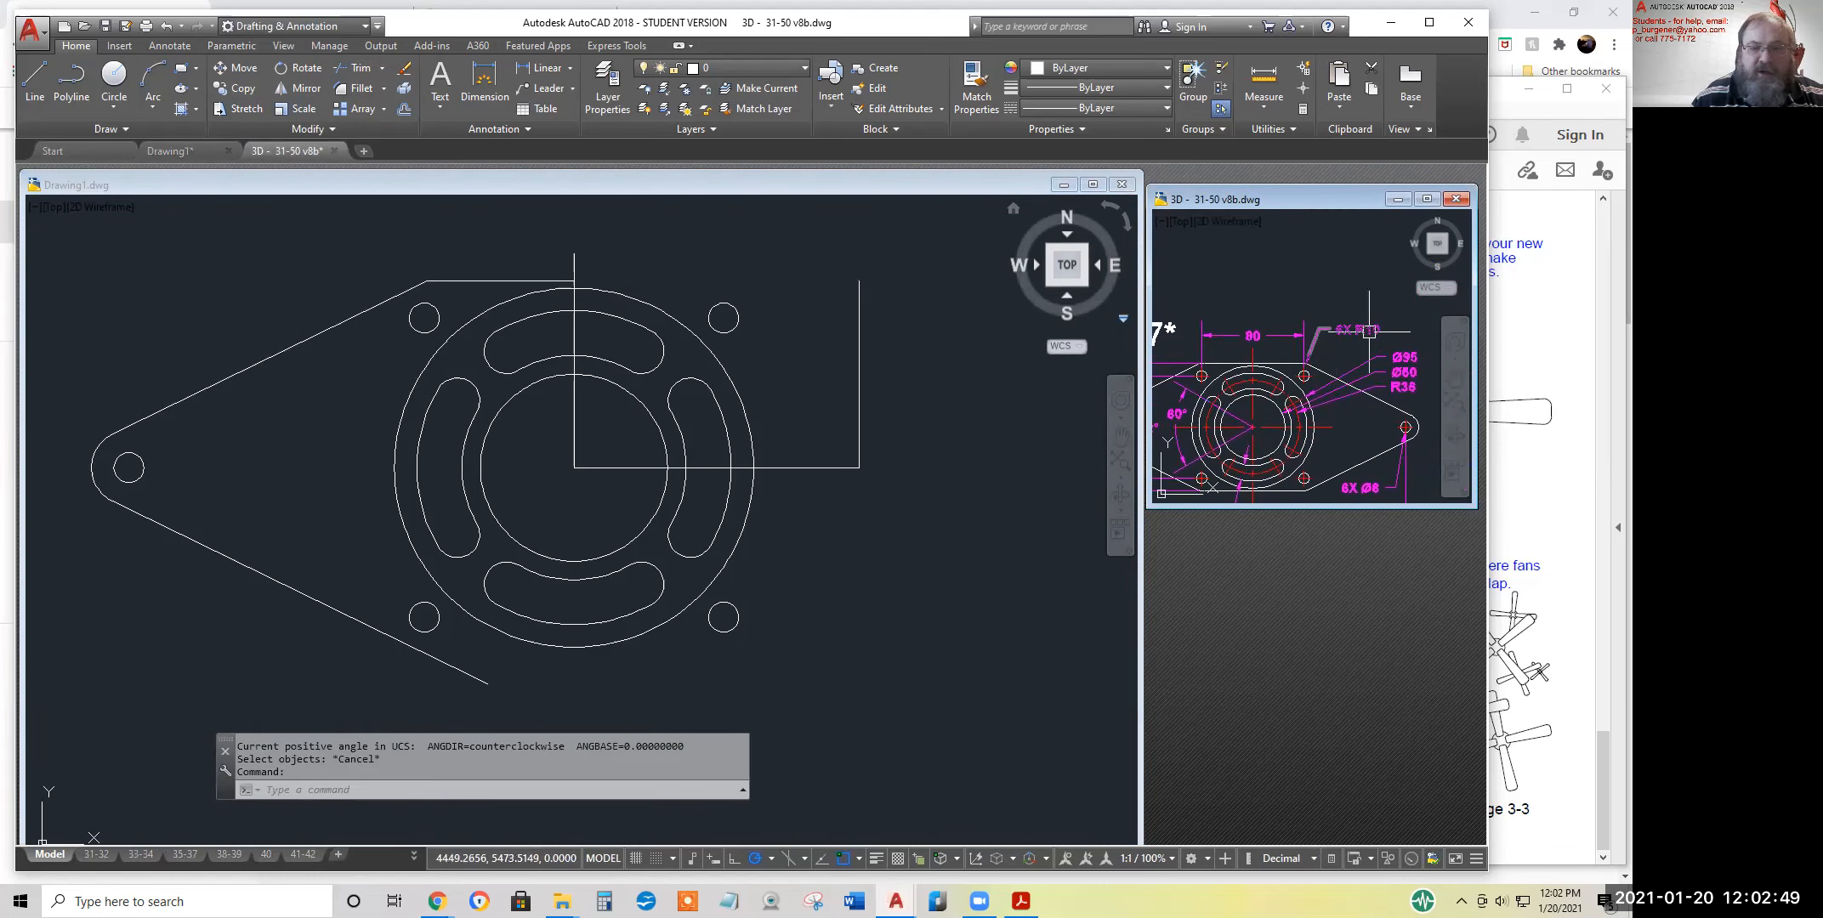
scroll(1312, 388, "up", 8)
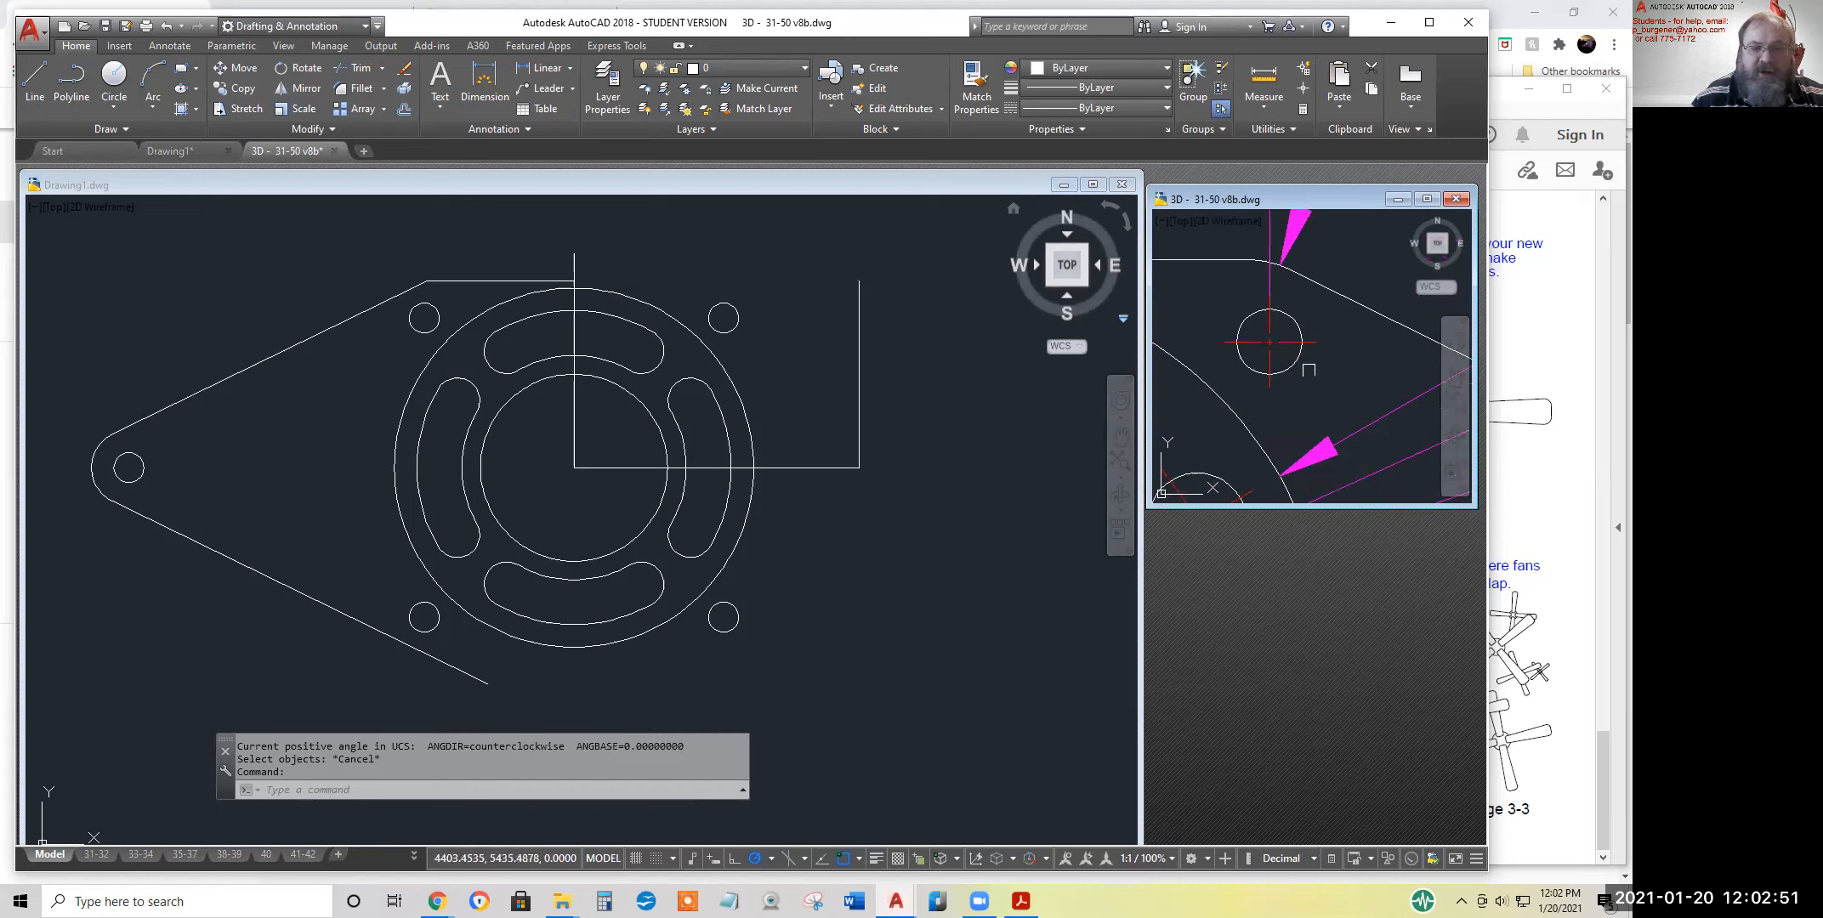
scroll(1339, 393, "up", 2)
left_click(1276, 282)
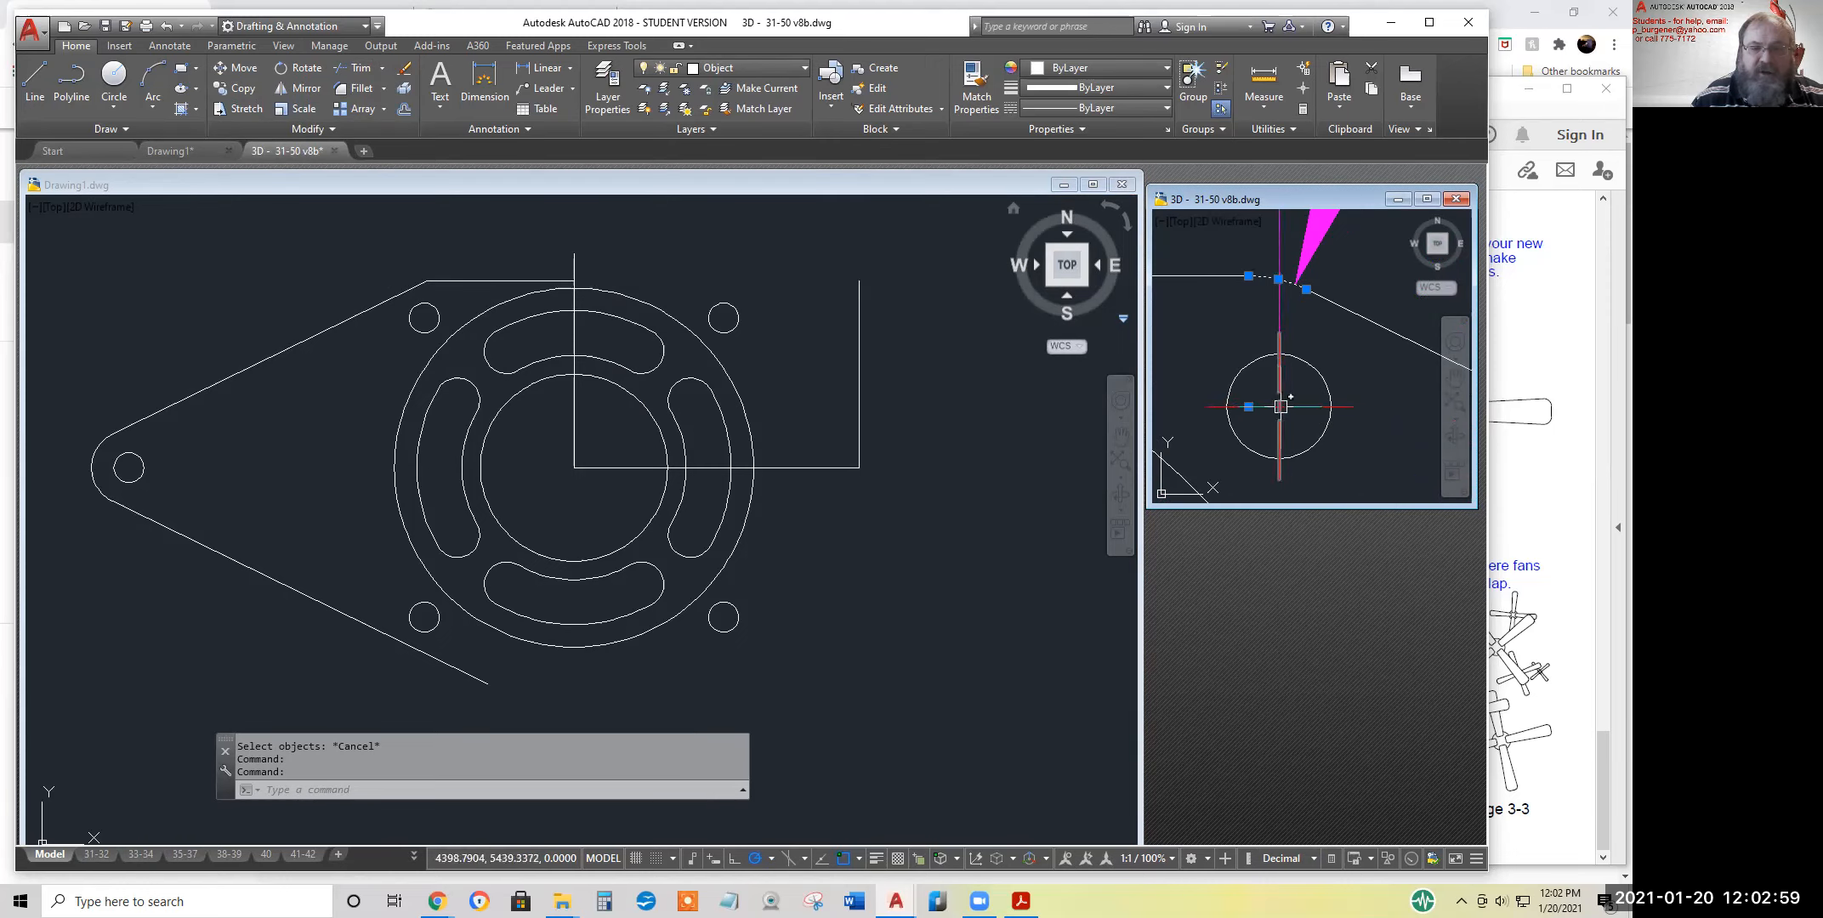
scroll(1285, 400, "down", 2)
key("Escape")
key("Escape")
scroll(1306, 437, "down", 2)
scroll(1306, 437, "down", 4)
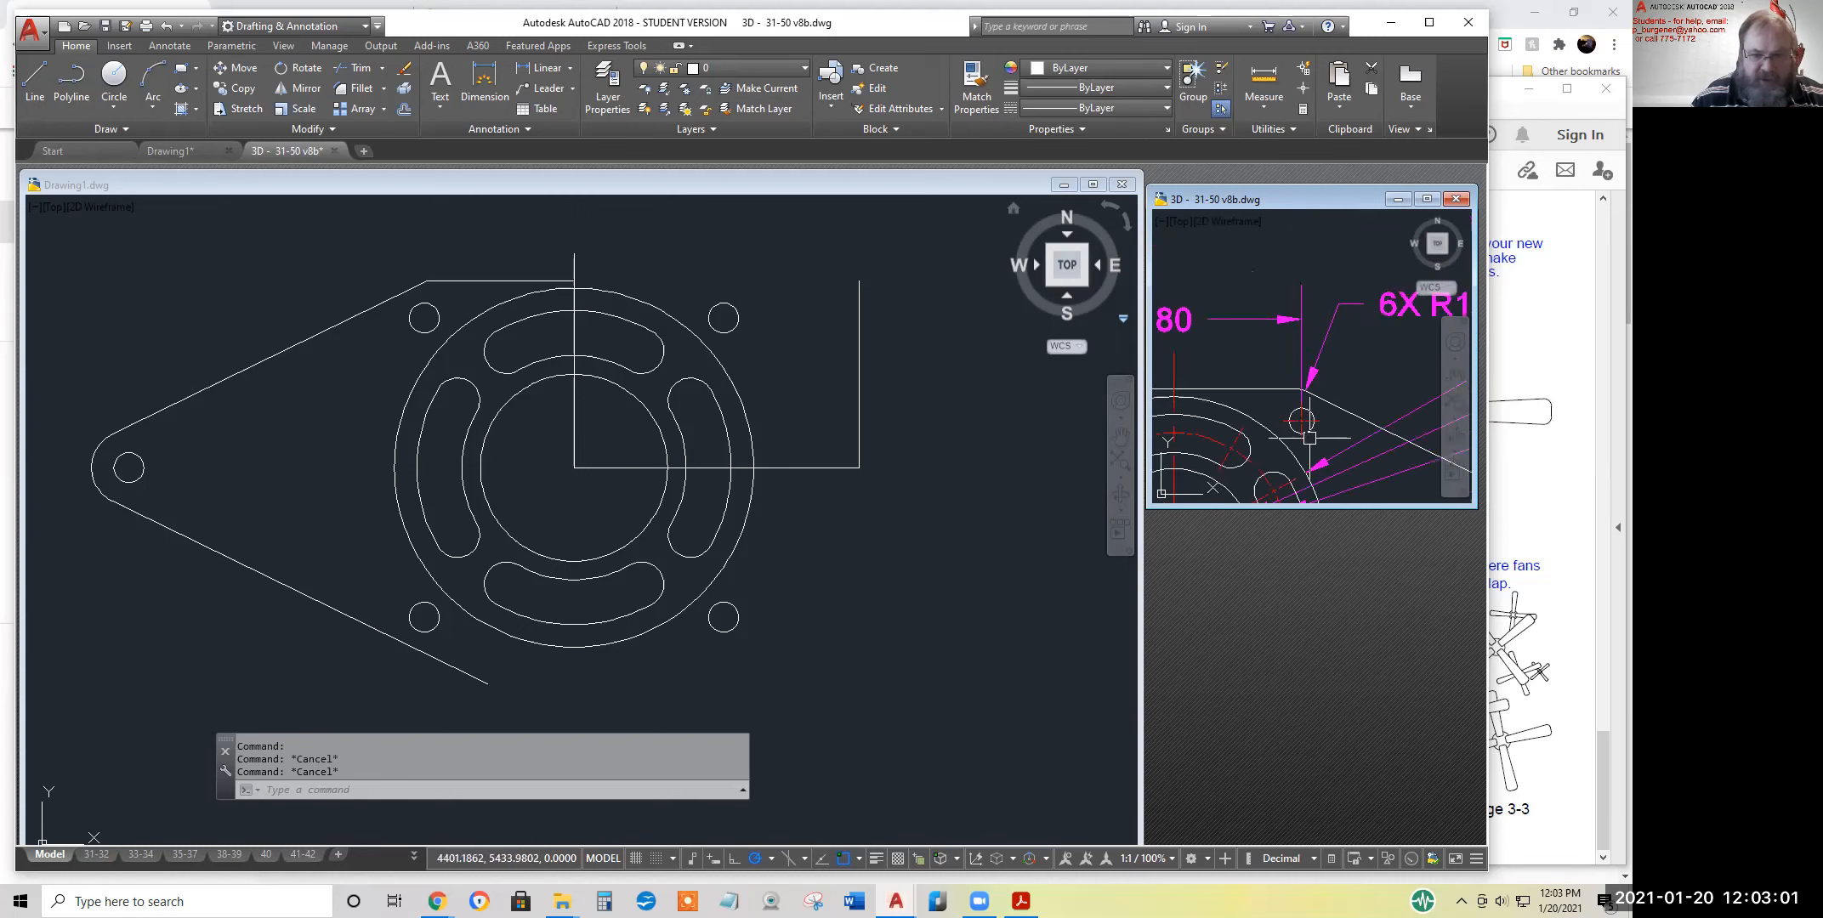
Fillet the corner between the upper sloped line and the horizontal top edge in Drawing1 with radius 10
left_click(708, 299)
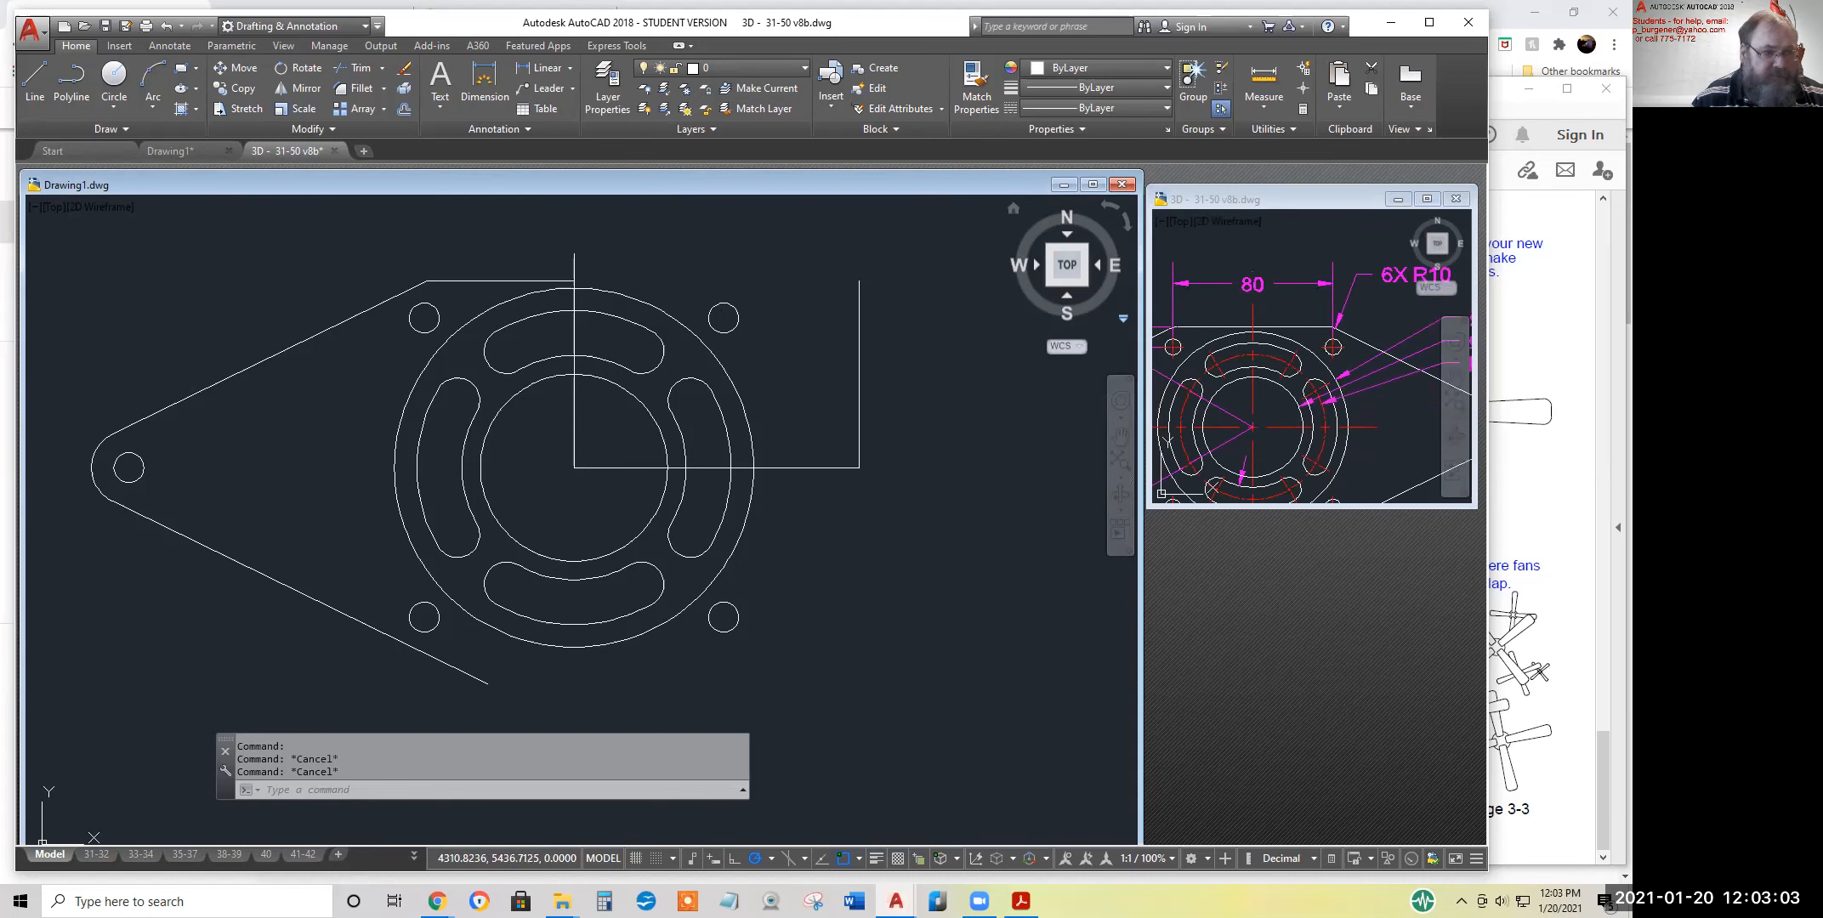
left_click(351, 89)
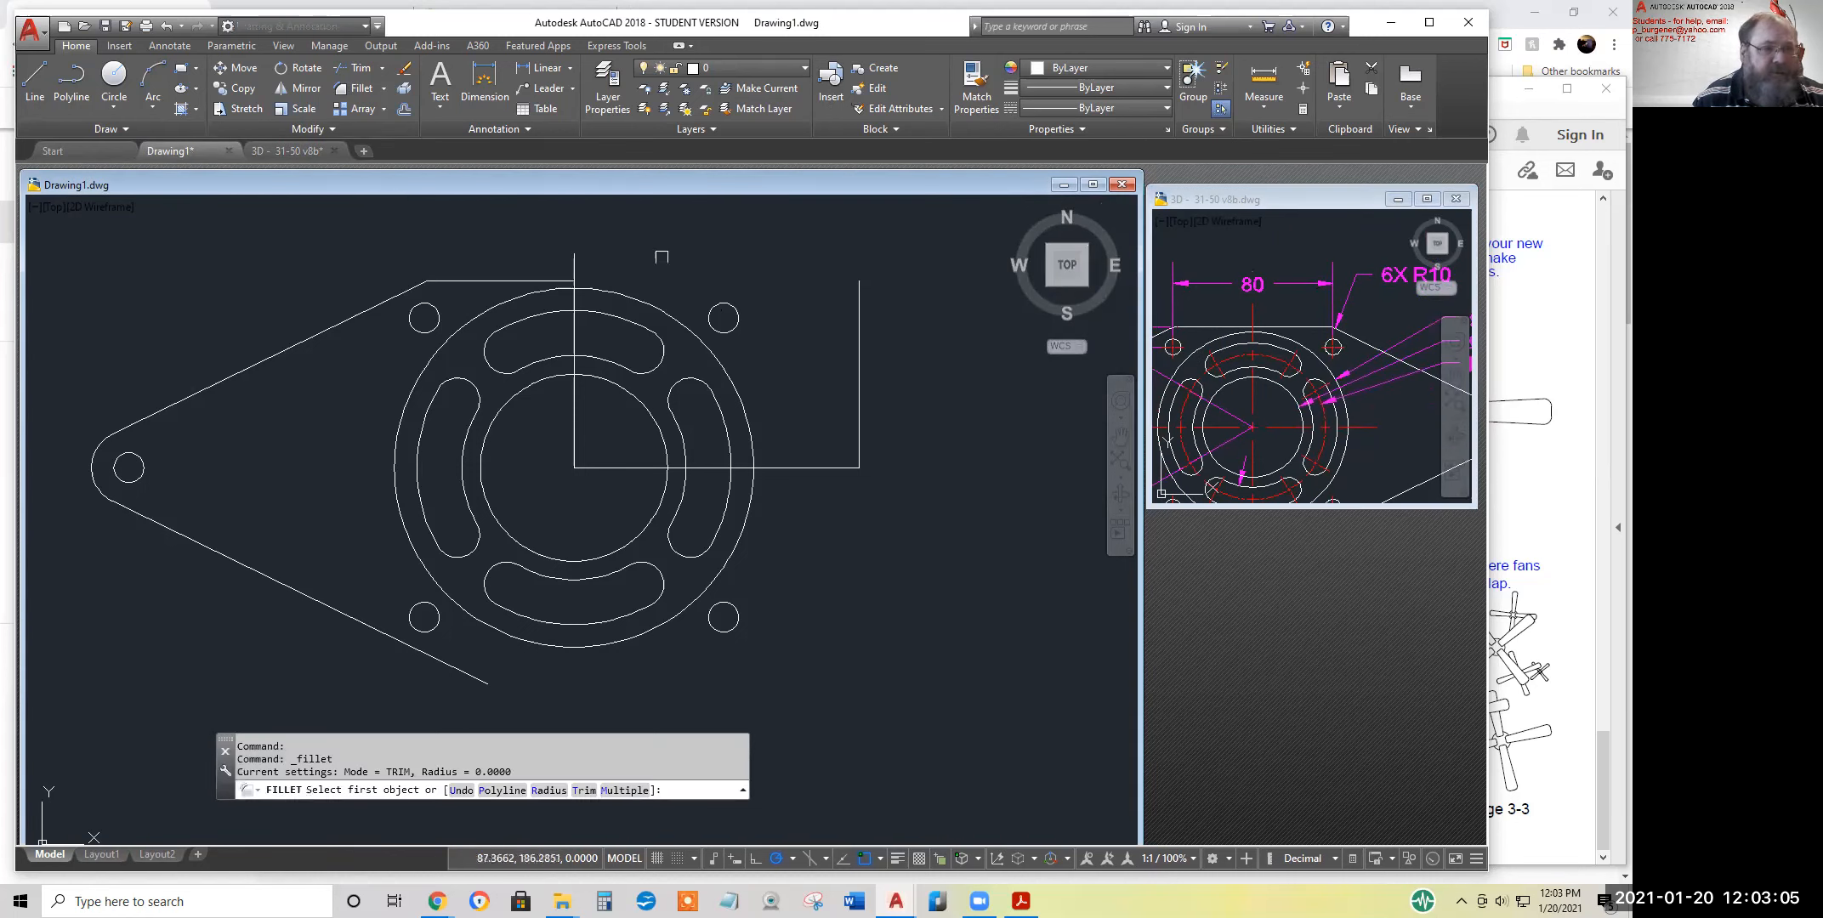
left_click(546, 790)
type("1")
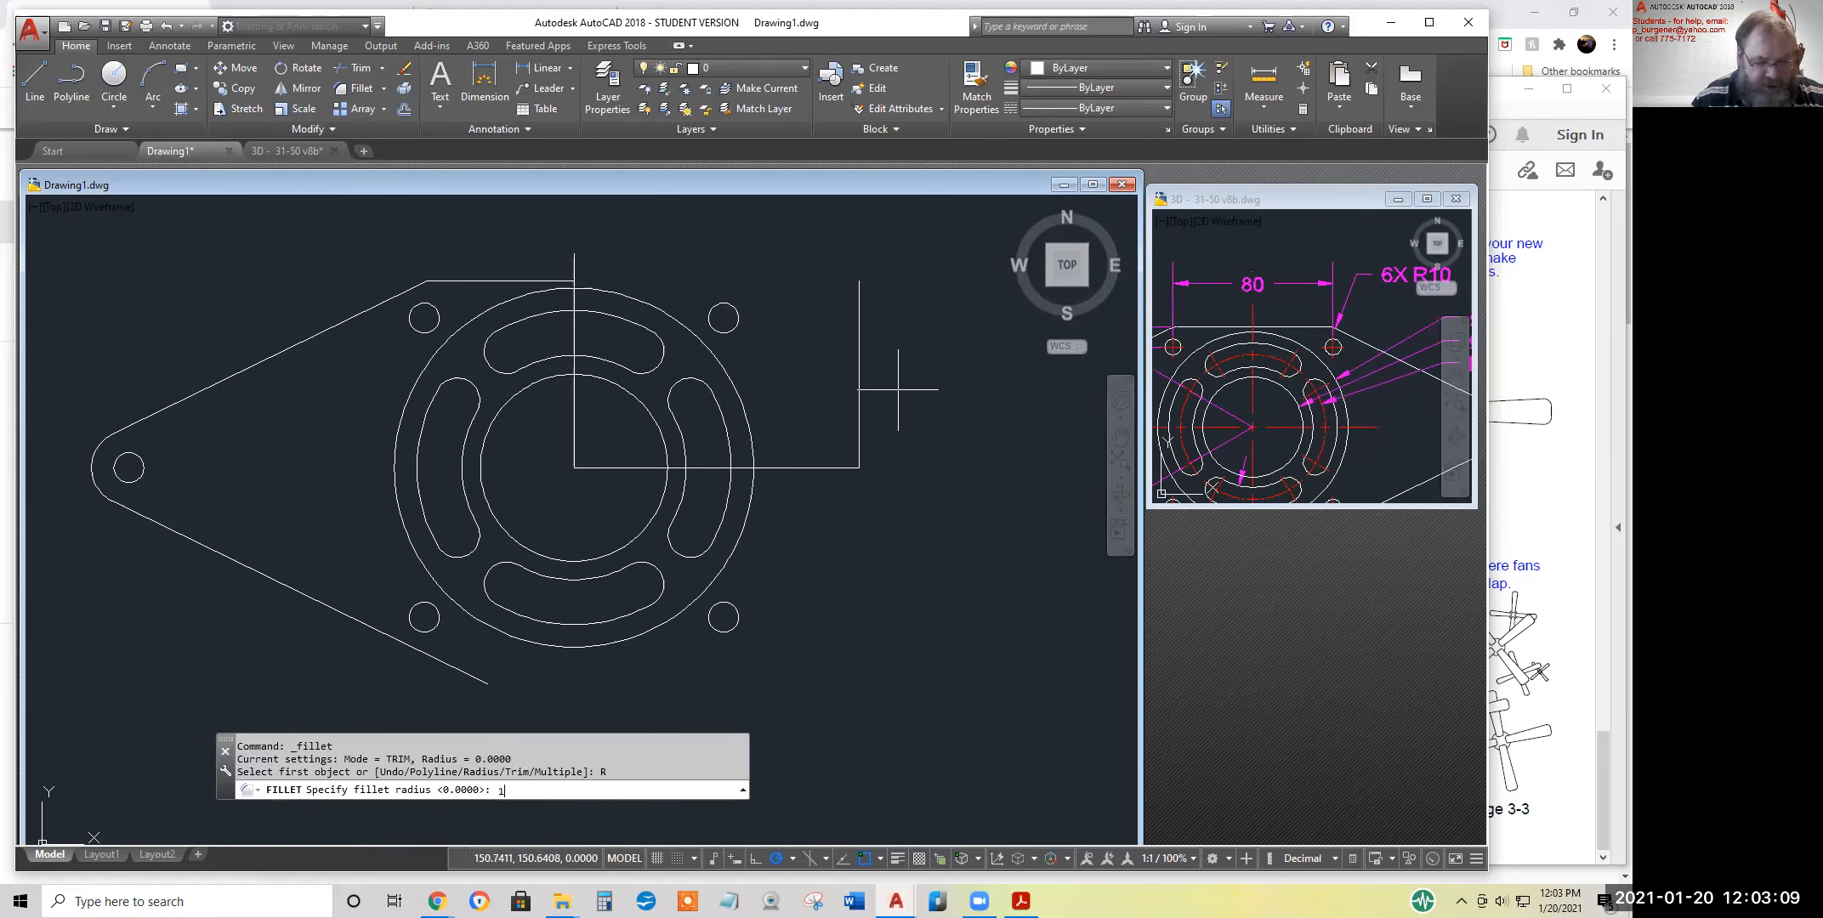
type("0")
key("Return")
left_click(451, 274)
left_click(451, 280)
scroll(407, 276, "up", 6)
left_click(435, 291)
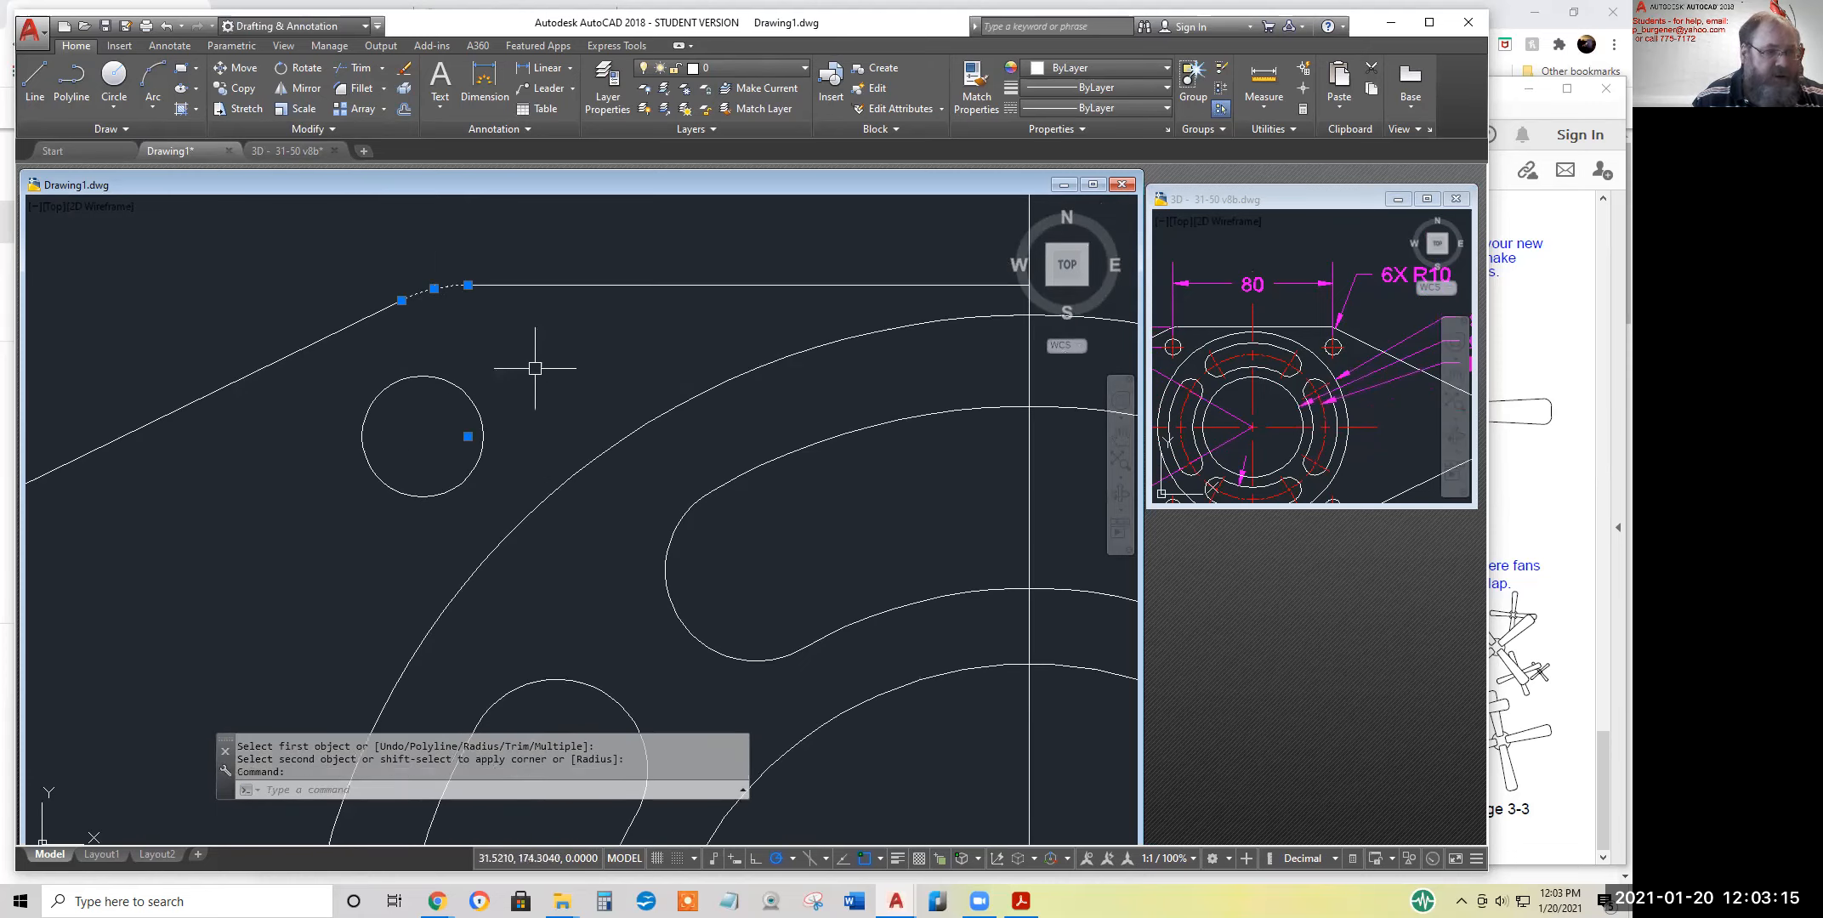
key("Escape")
scroll(535, 369, "down", 6)
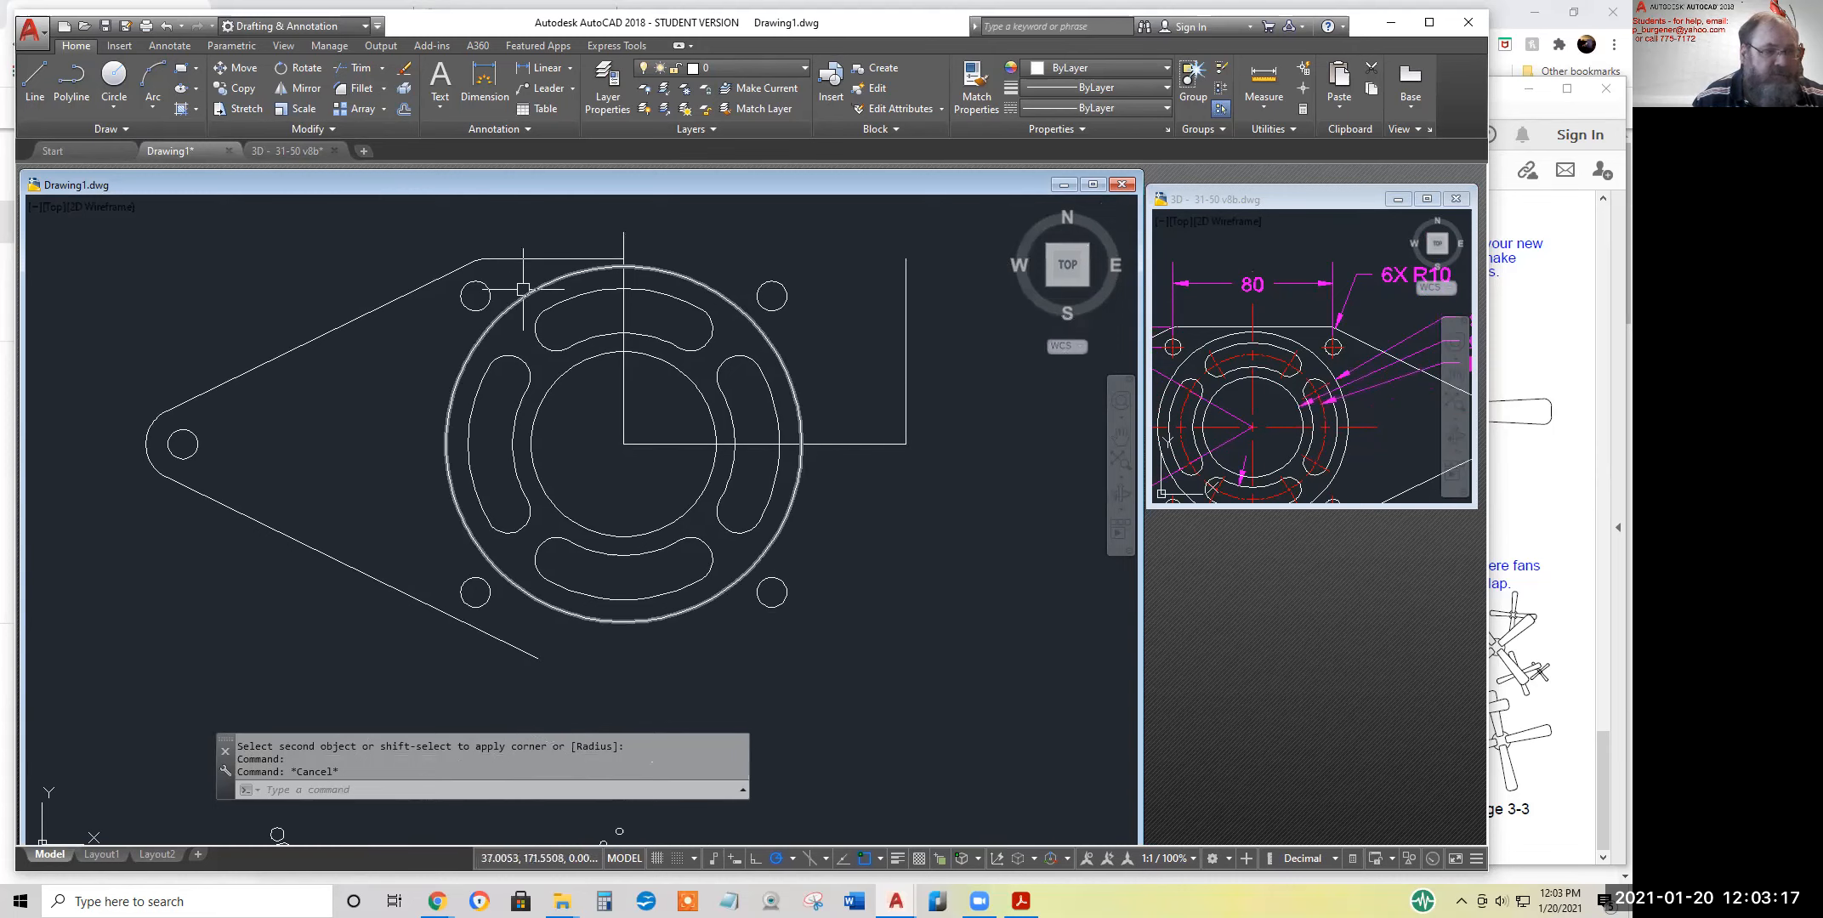
Mirror the top edge line and its fillet arc about the horizontal axis through the flange centre, keeping the originals
left_click(316, 94)
left_click(442, 214)
left_click(653, 279)
key("Return")
left_click(531, 444)
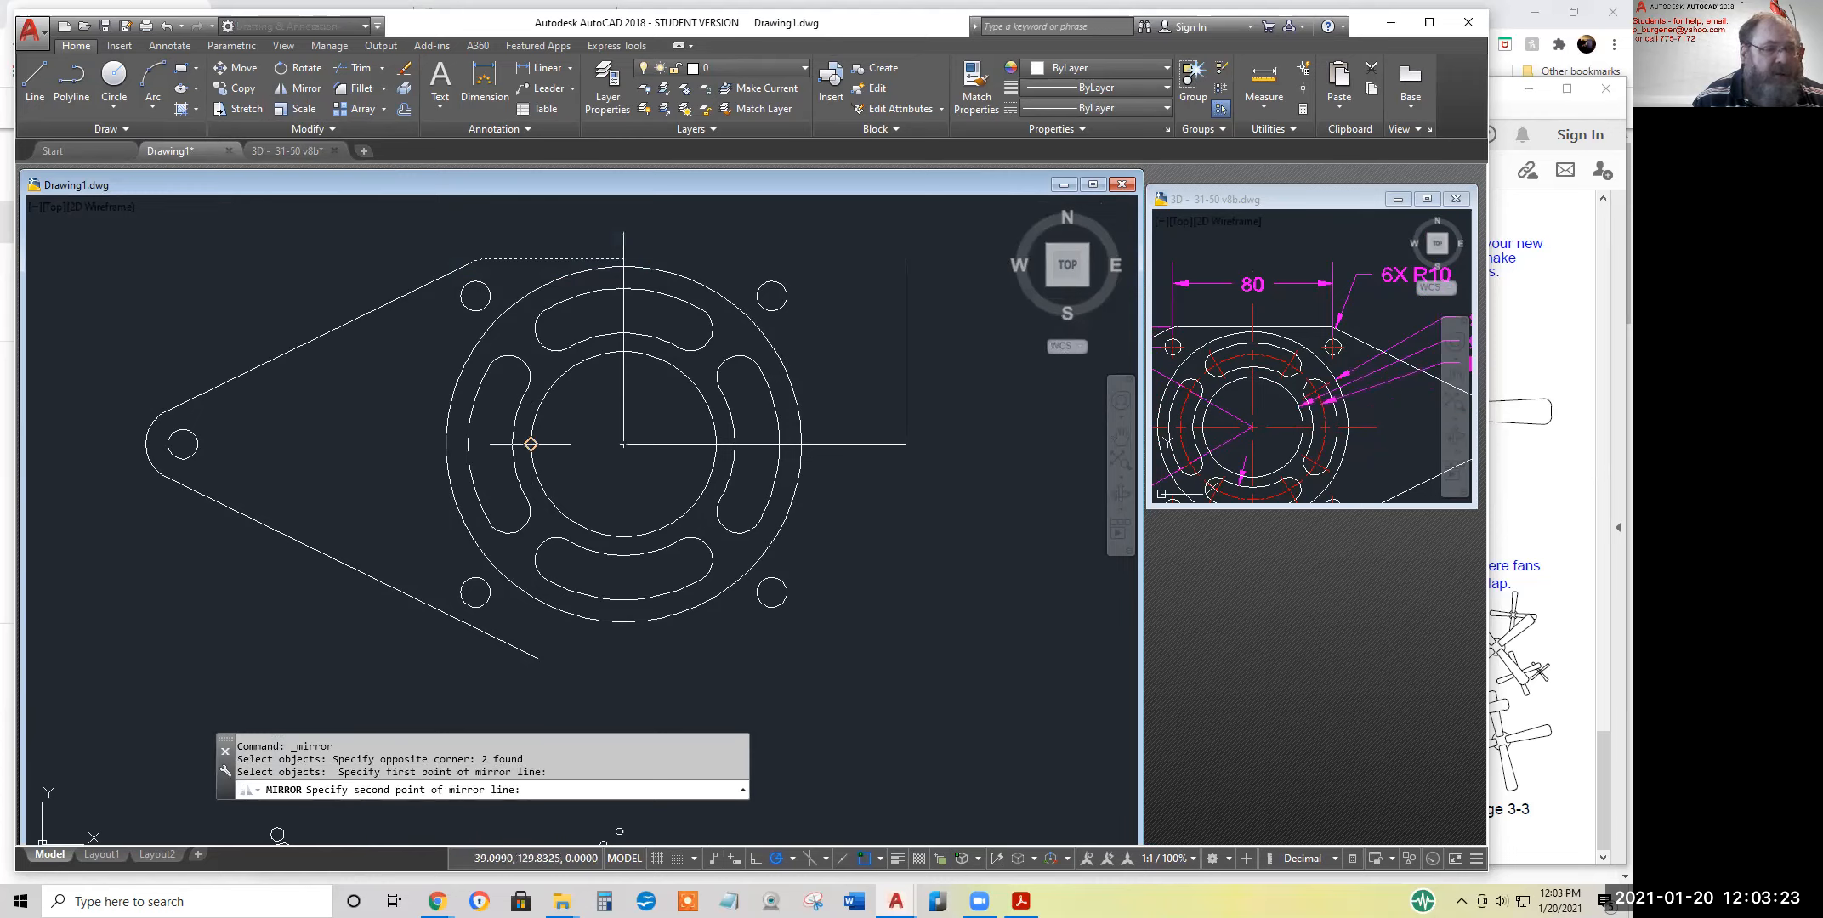
left_click(568, 447)
key("Return")
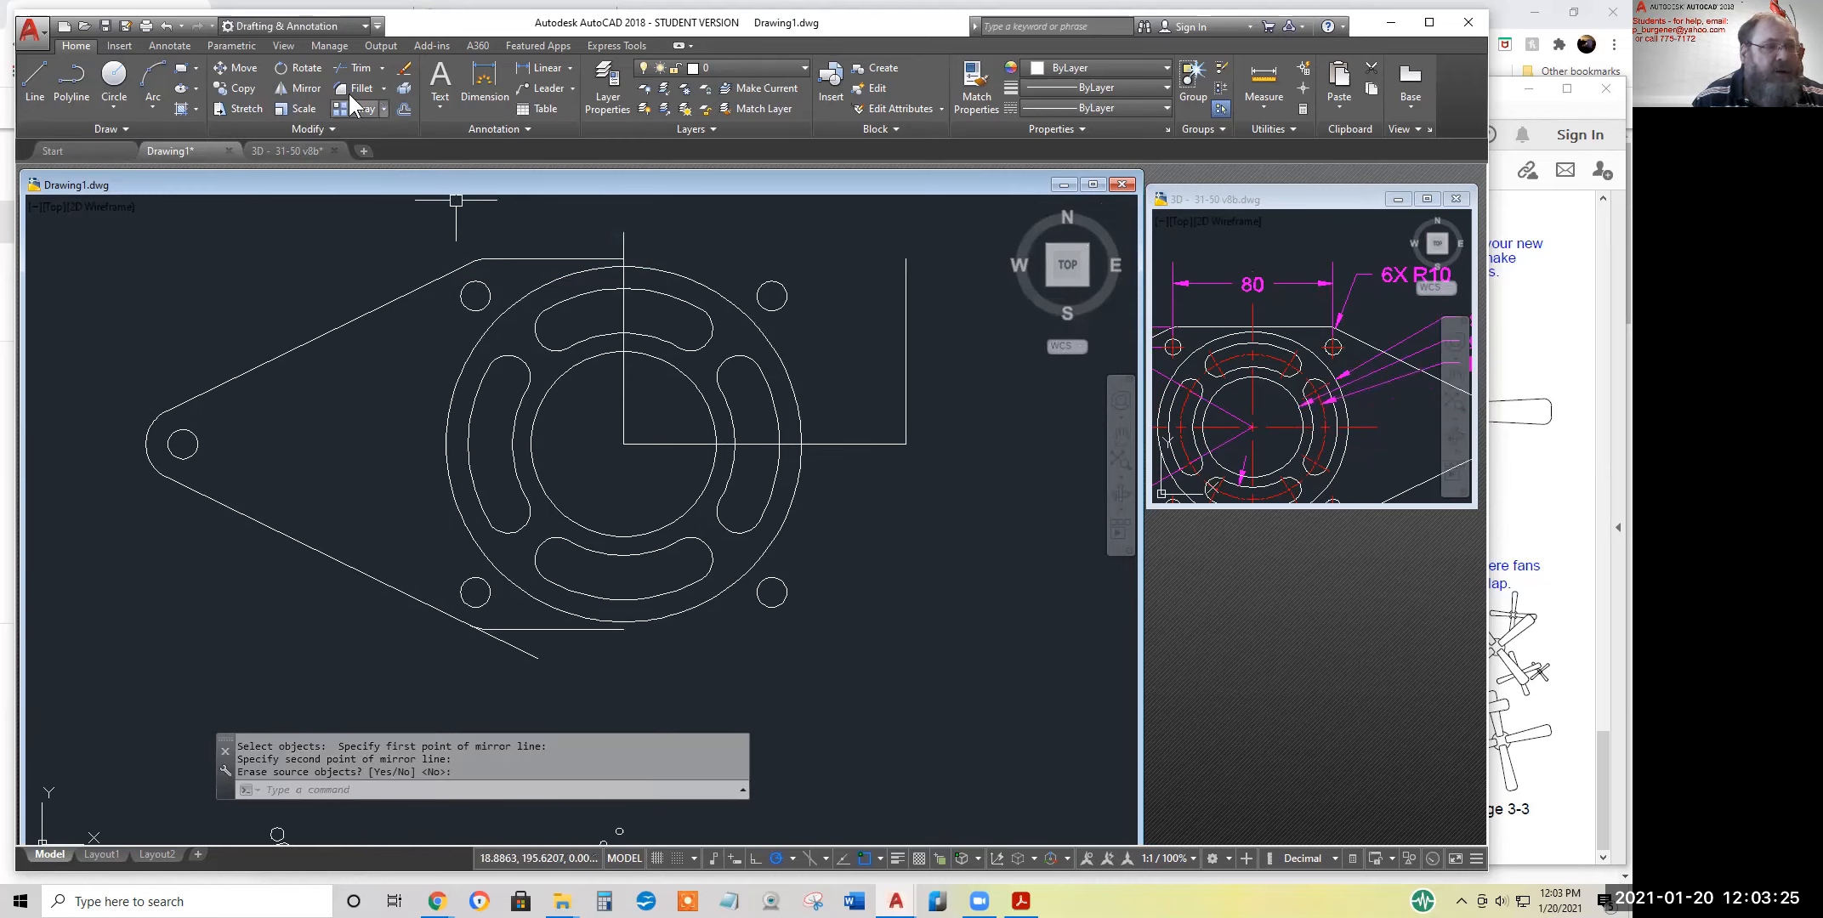
Trim the lower sloped line's overhang beyond the mirrored fillet arc
left_click(362, 68)
key("Return")
left_click(522, 651)
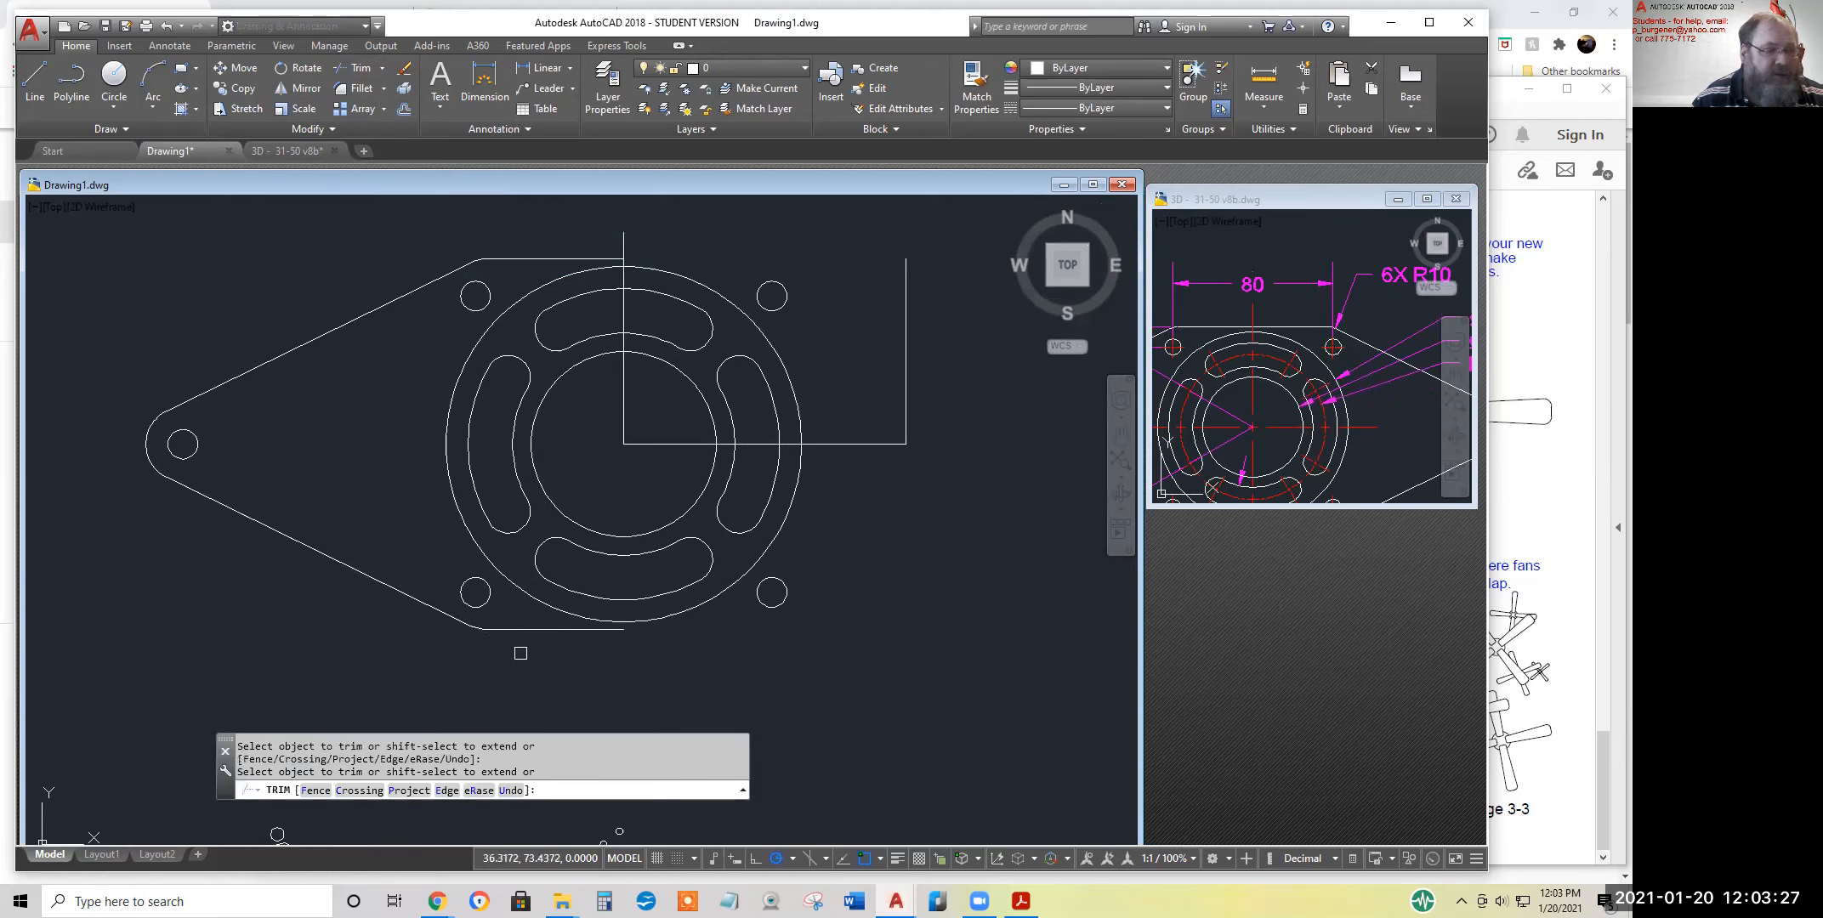
scroll(481, 644, "up", 2)
scroll(520, 644, "down", 4)
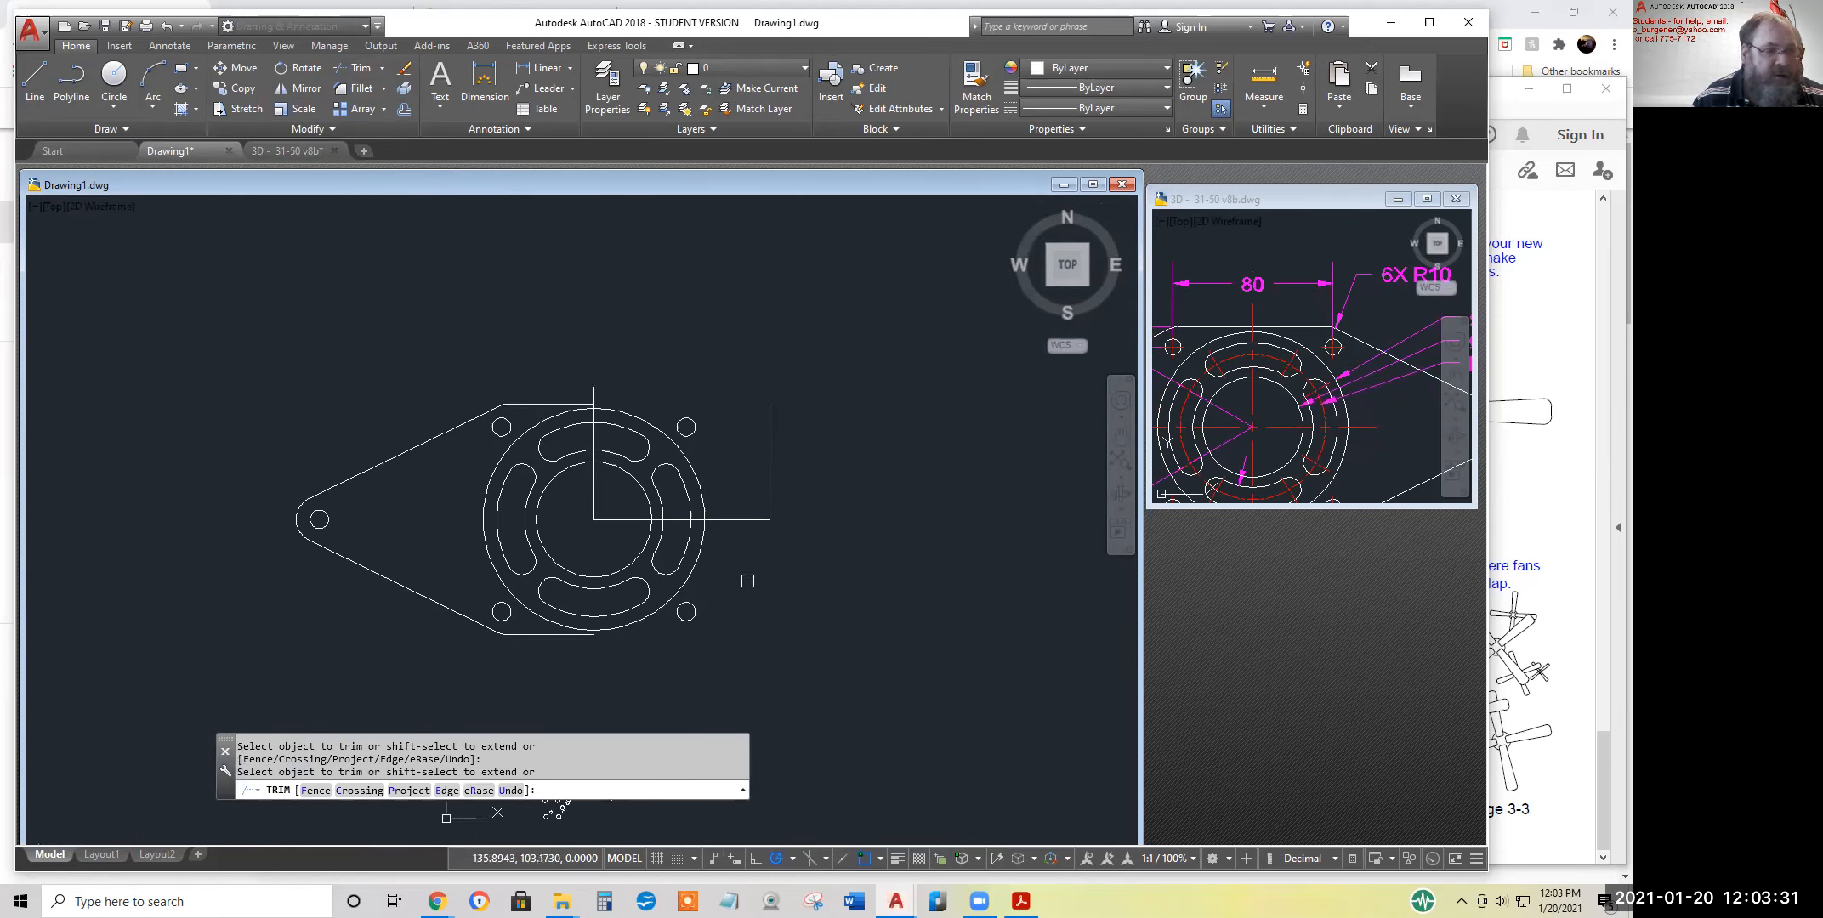
left_click(541, 403)
scroll(398, 603, "up", 2)
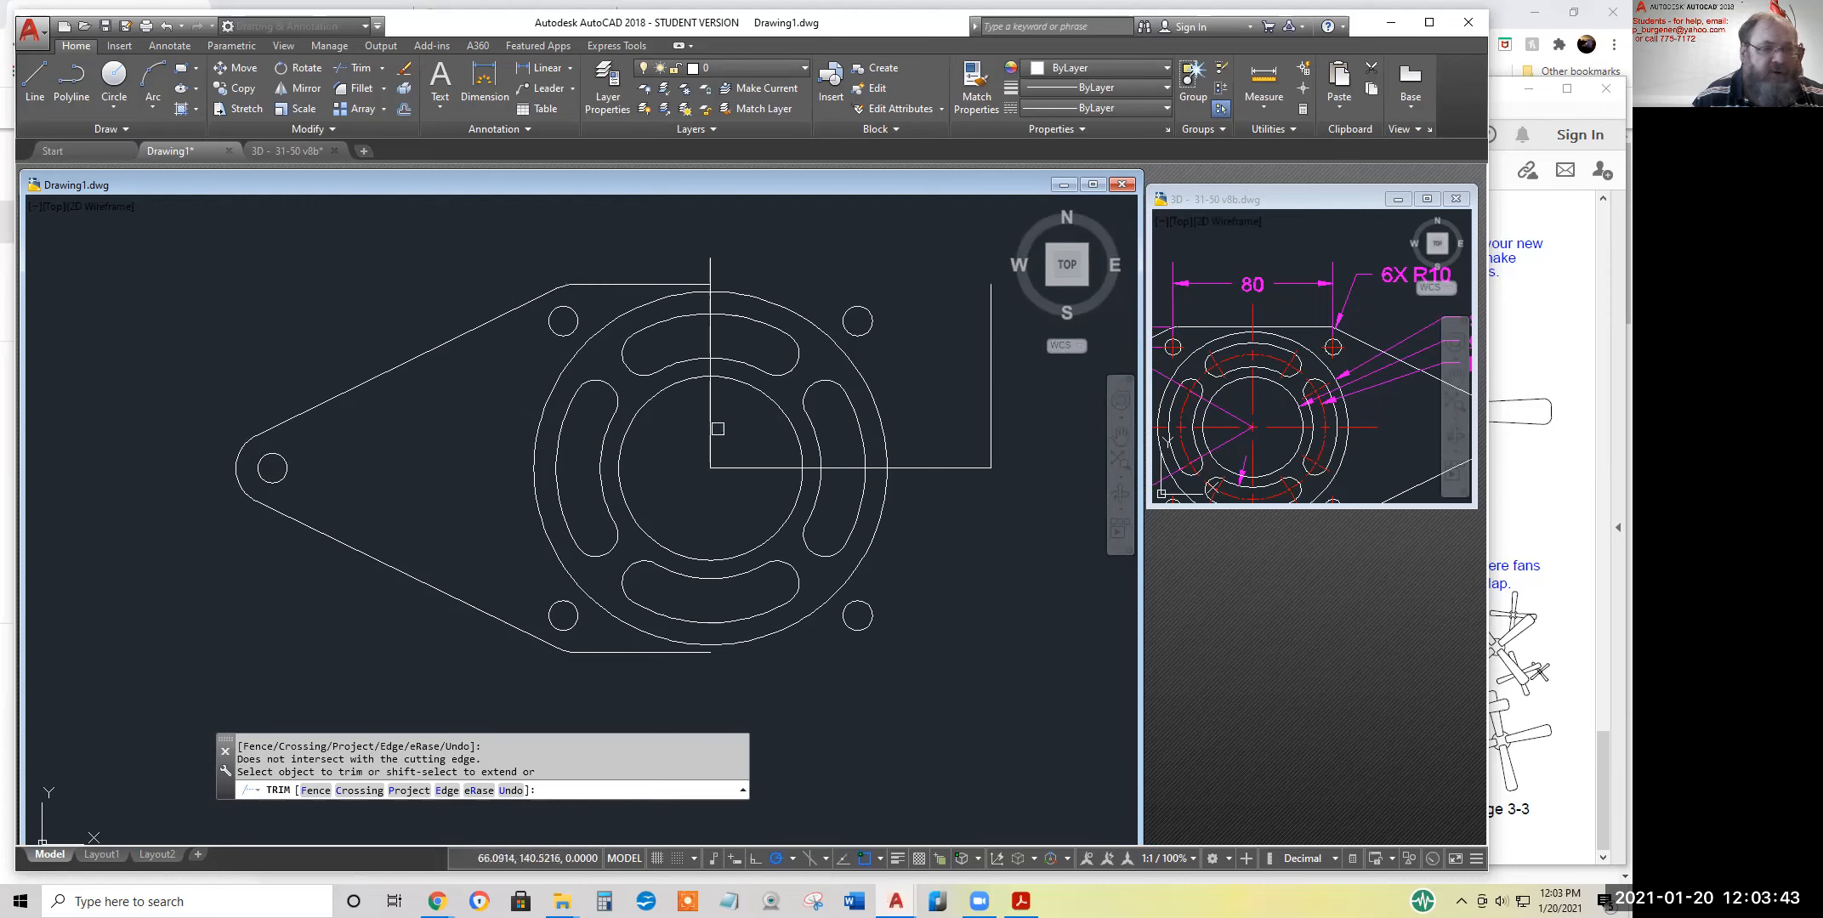
scroll(968, 618, "down", 2)
middle_click_drag(965, 617, 749, 561)
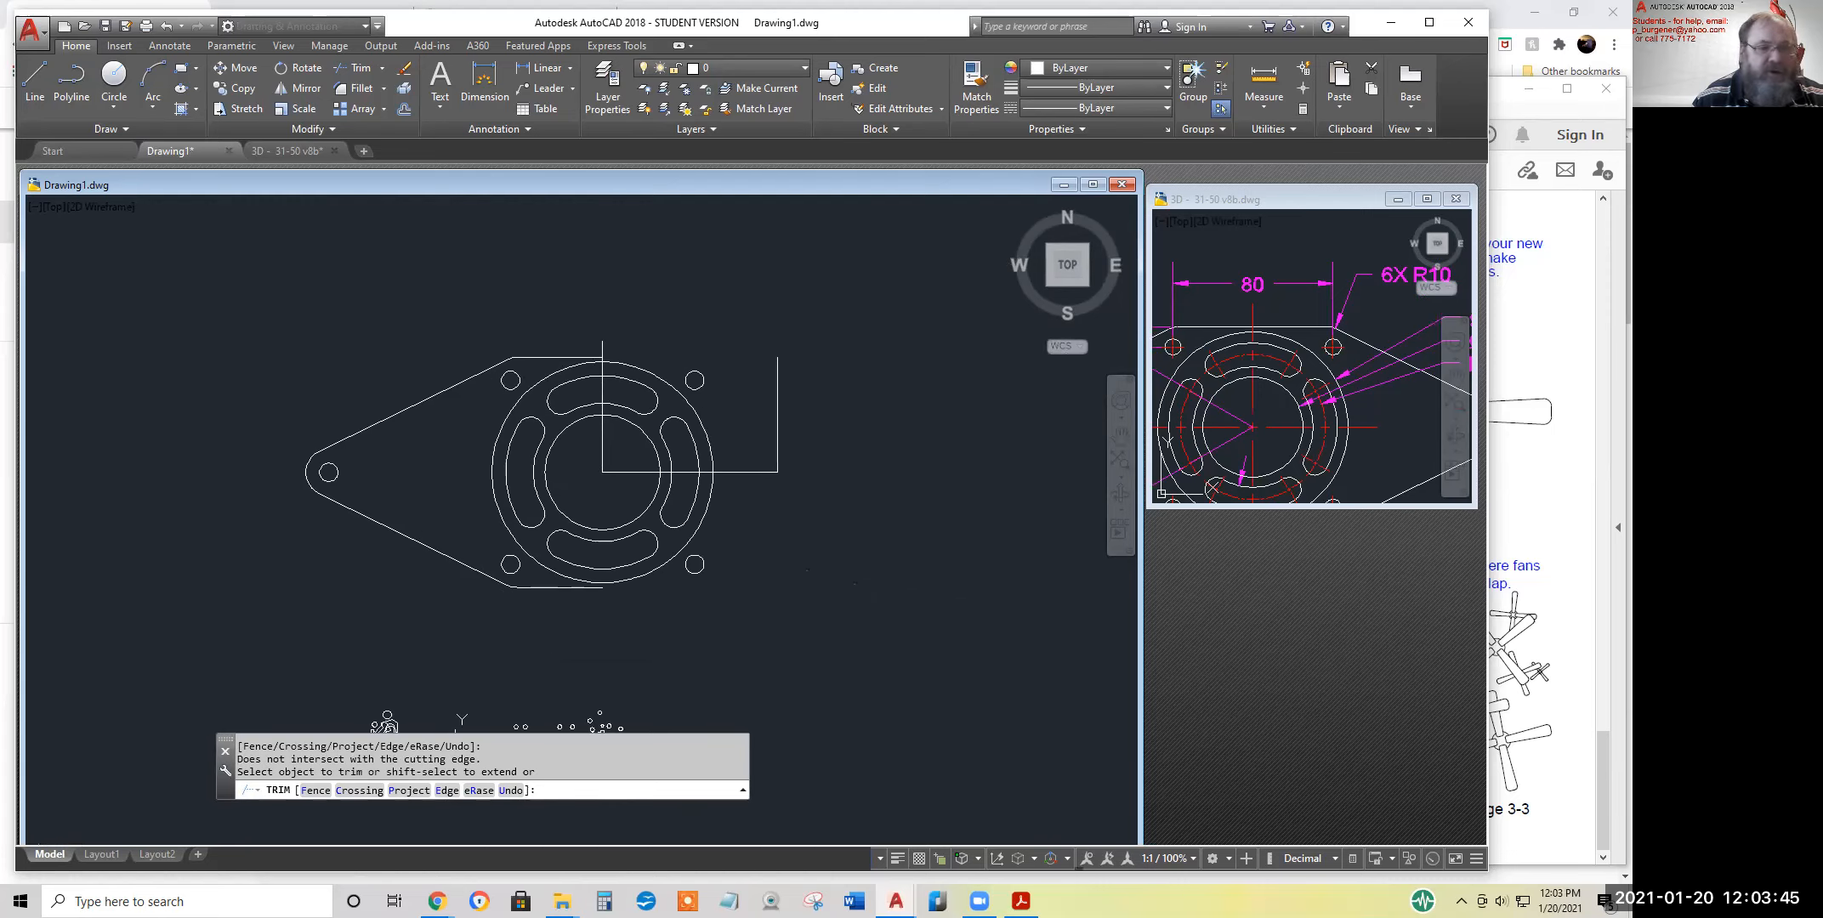
Mirror the complete tapered end outline with its edge lines, fillets and end hole about the flange's vertical centreline, keeping the originals
left_click(299, 89)
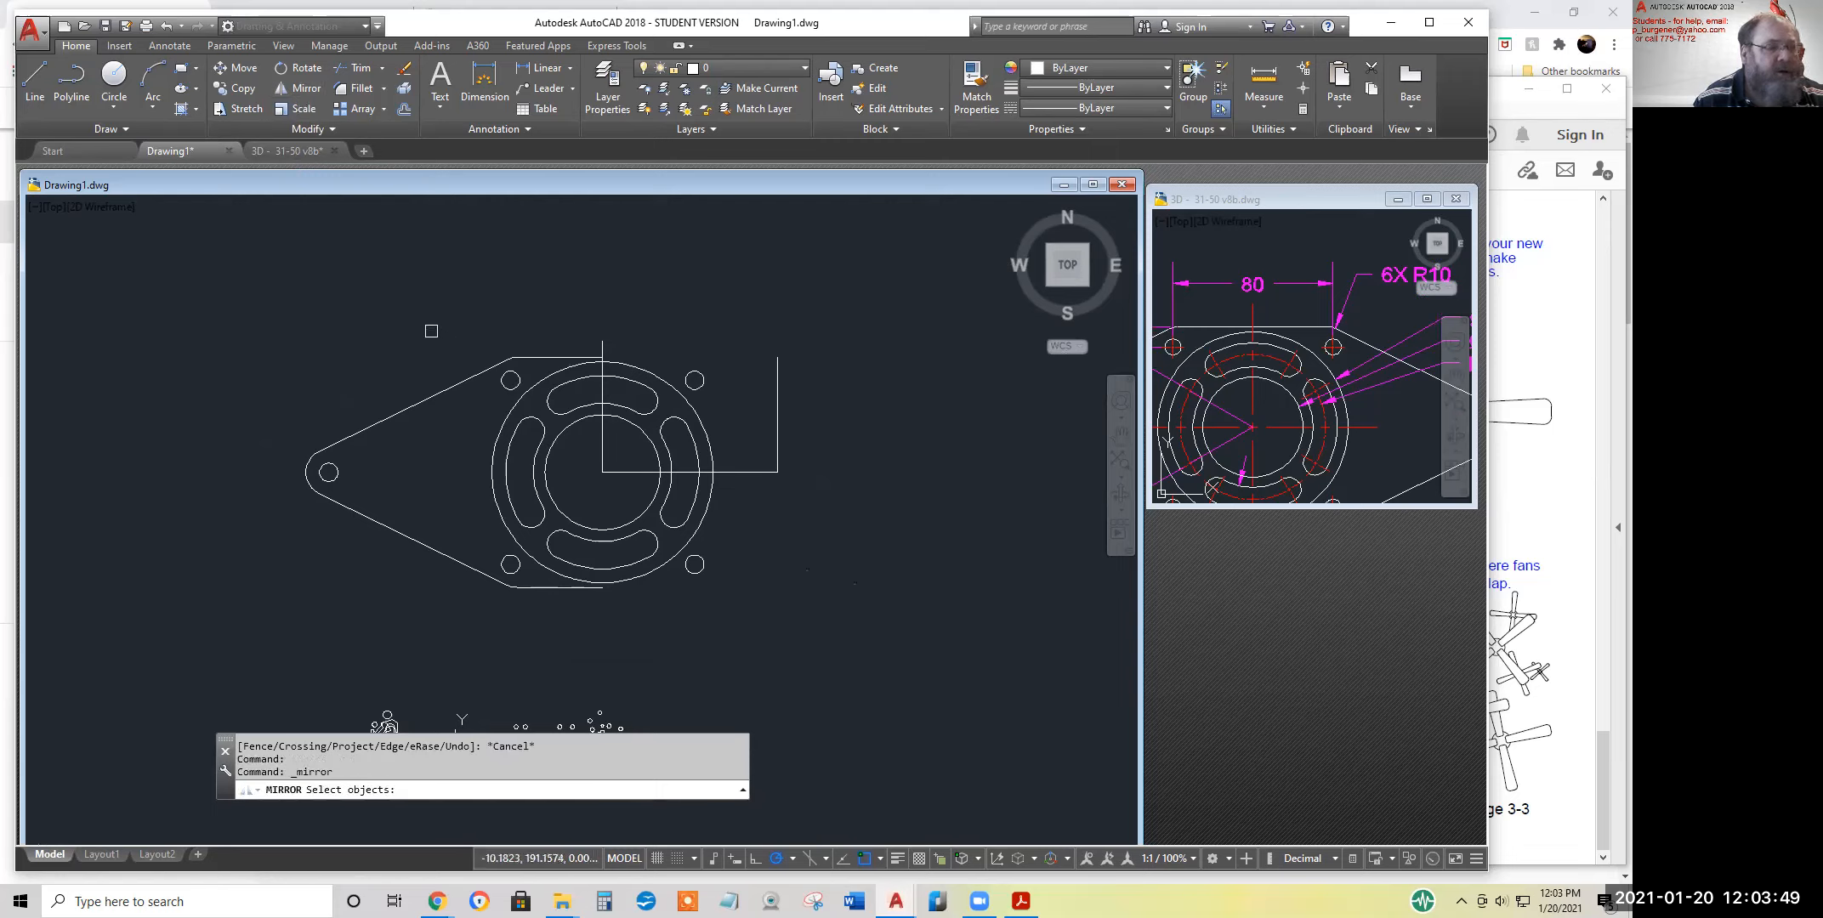
left_click(510, 353)
left_click(434, 332)
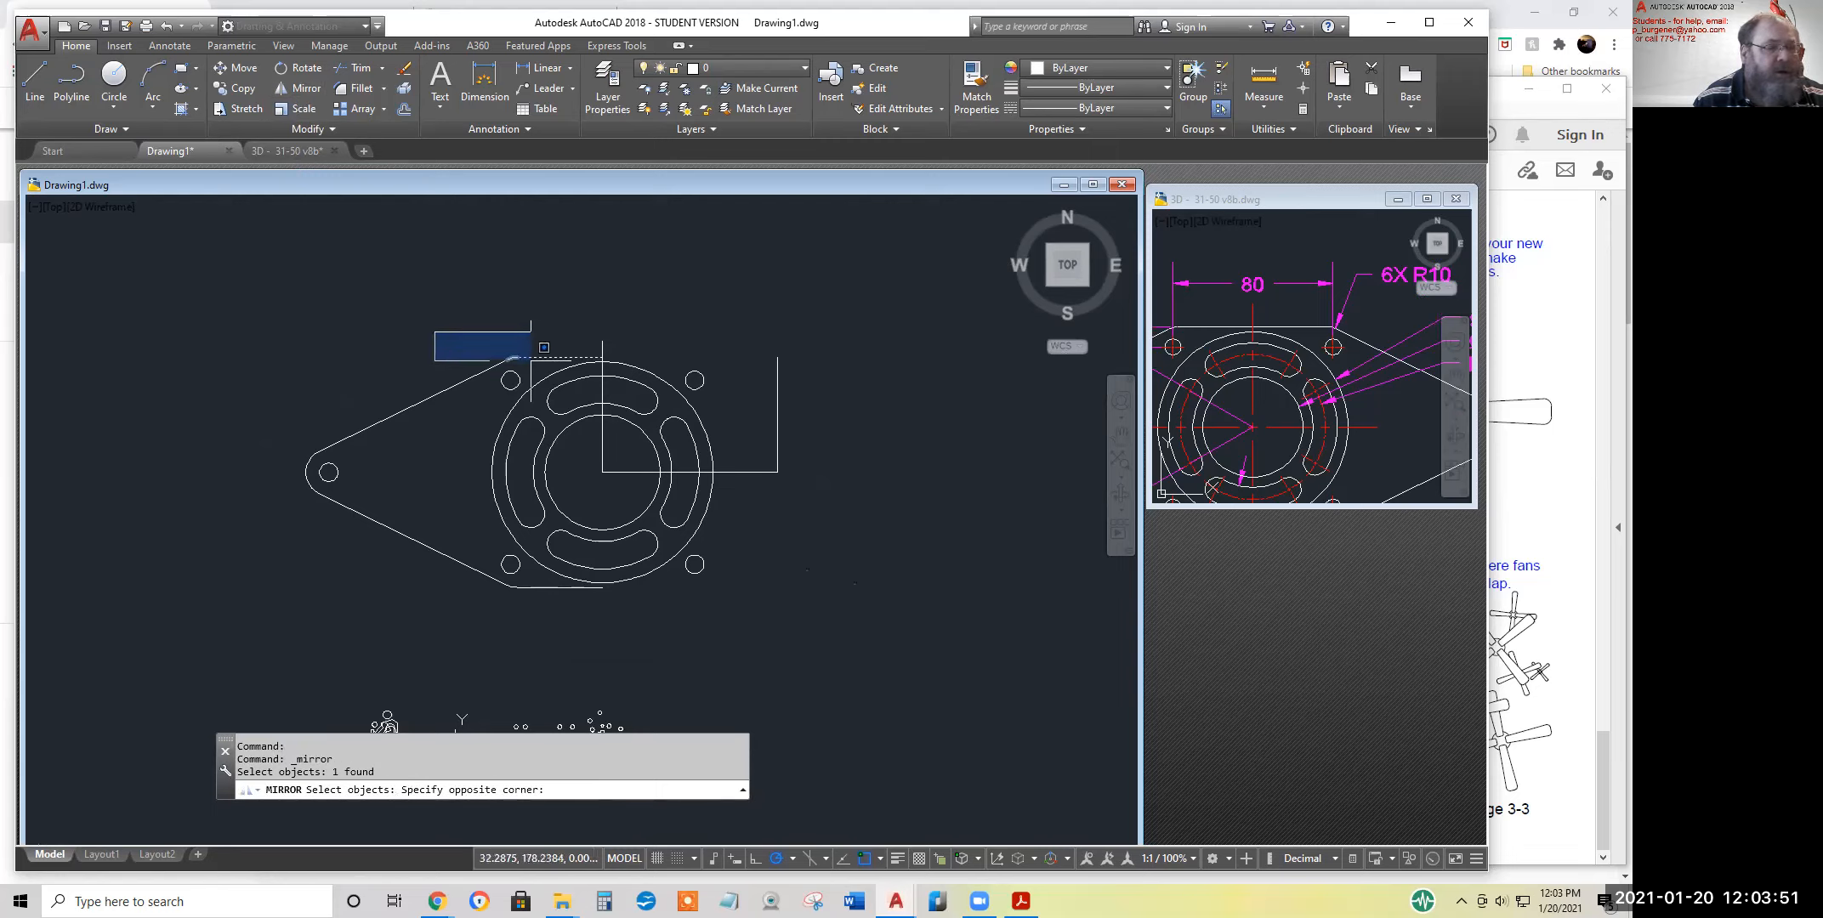
left_click(531, 361)
left_click(481, 372)
left_click(410, 350)
left_click(228, 578)
left_click(548, 586)
left_click(544, 616)
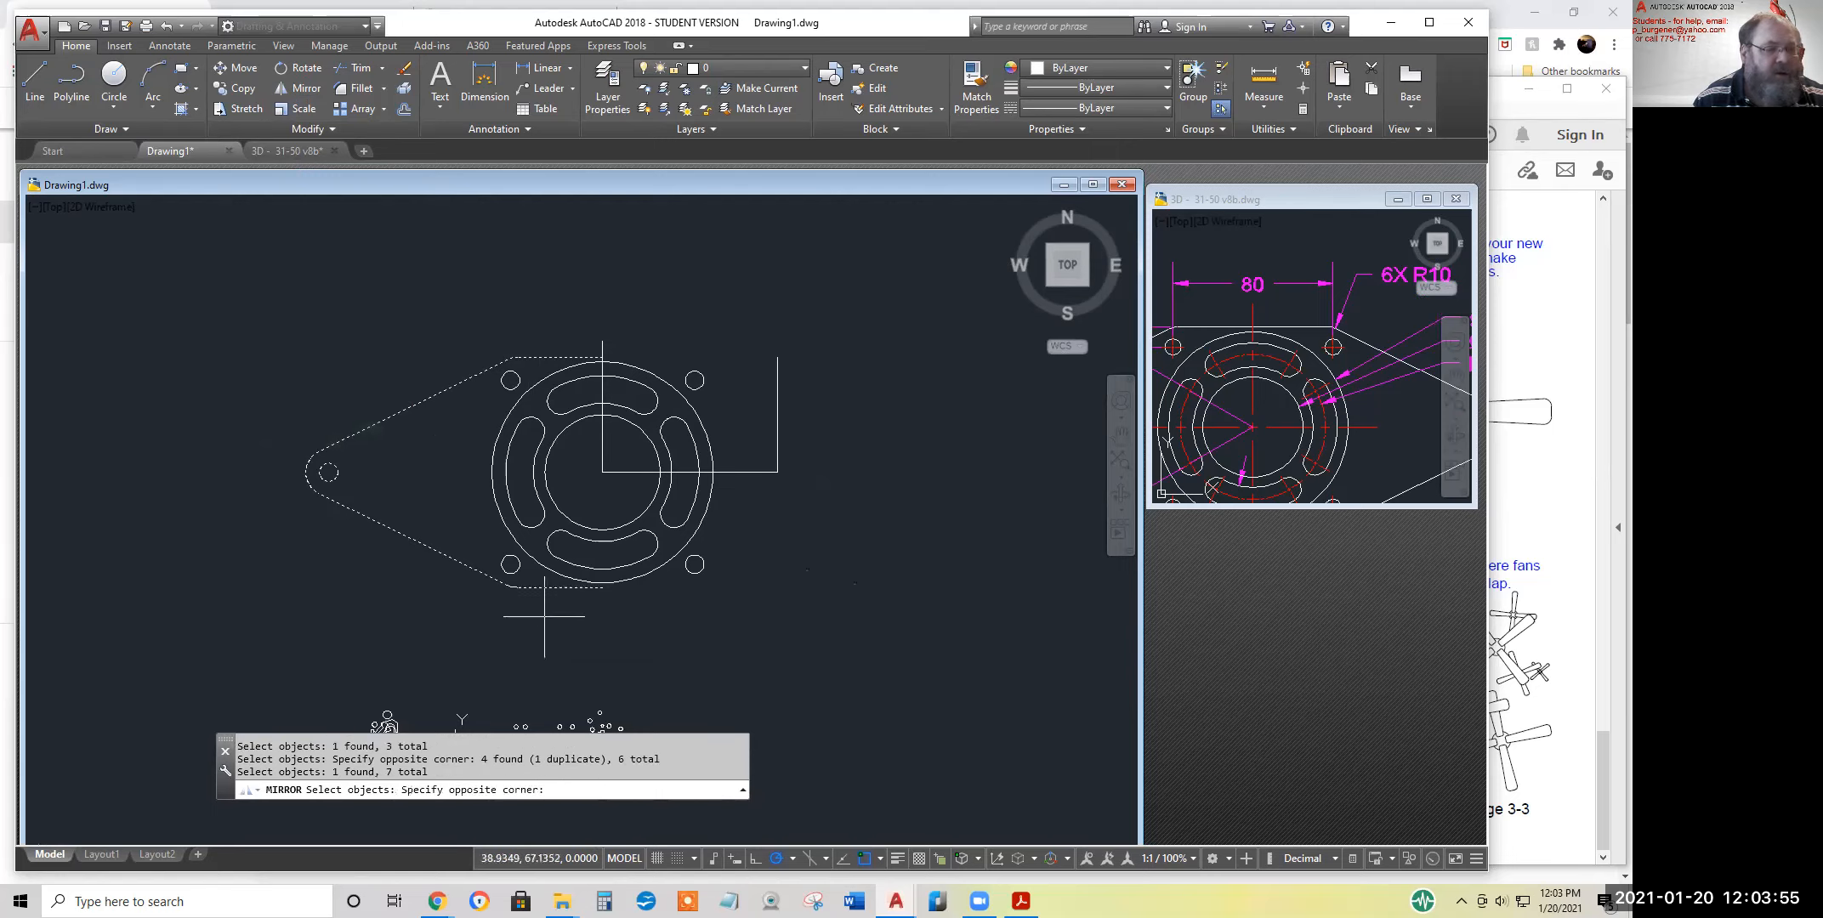
left_click(471, 583)
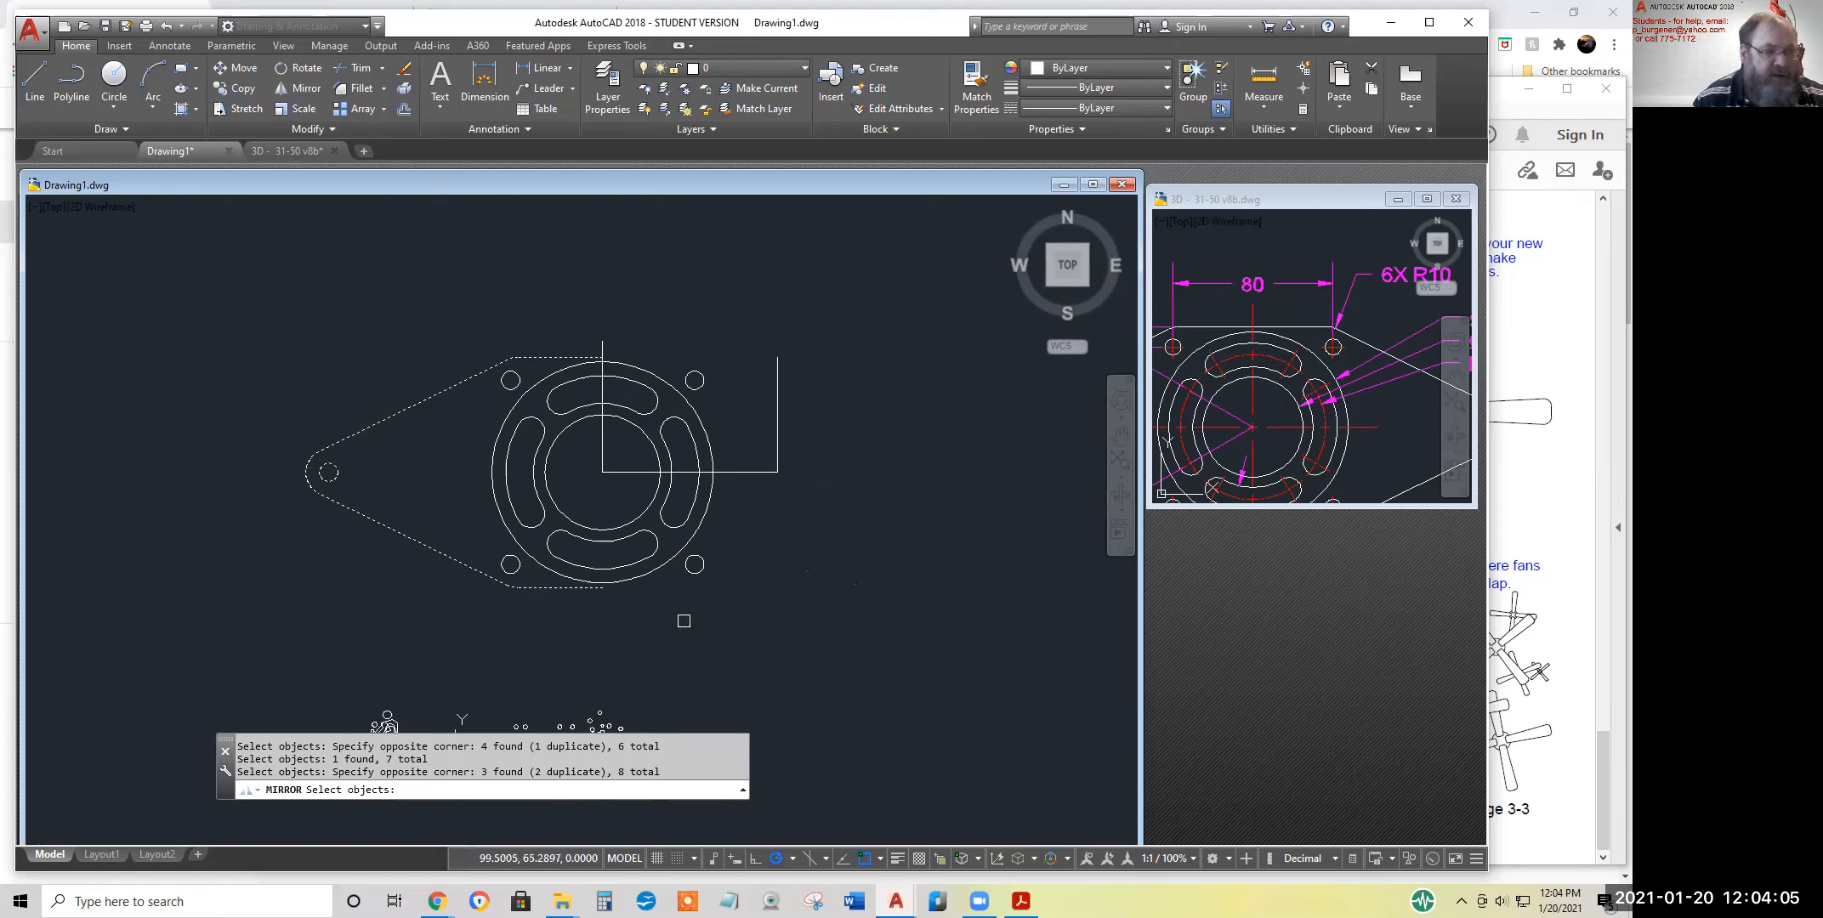
key("Return")
left_click(602, 470)
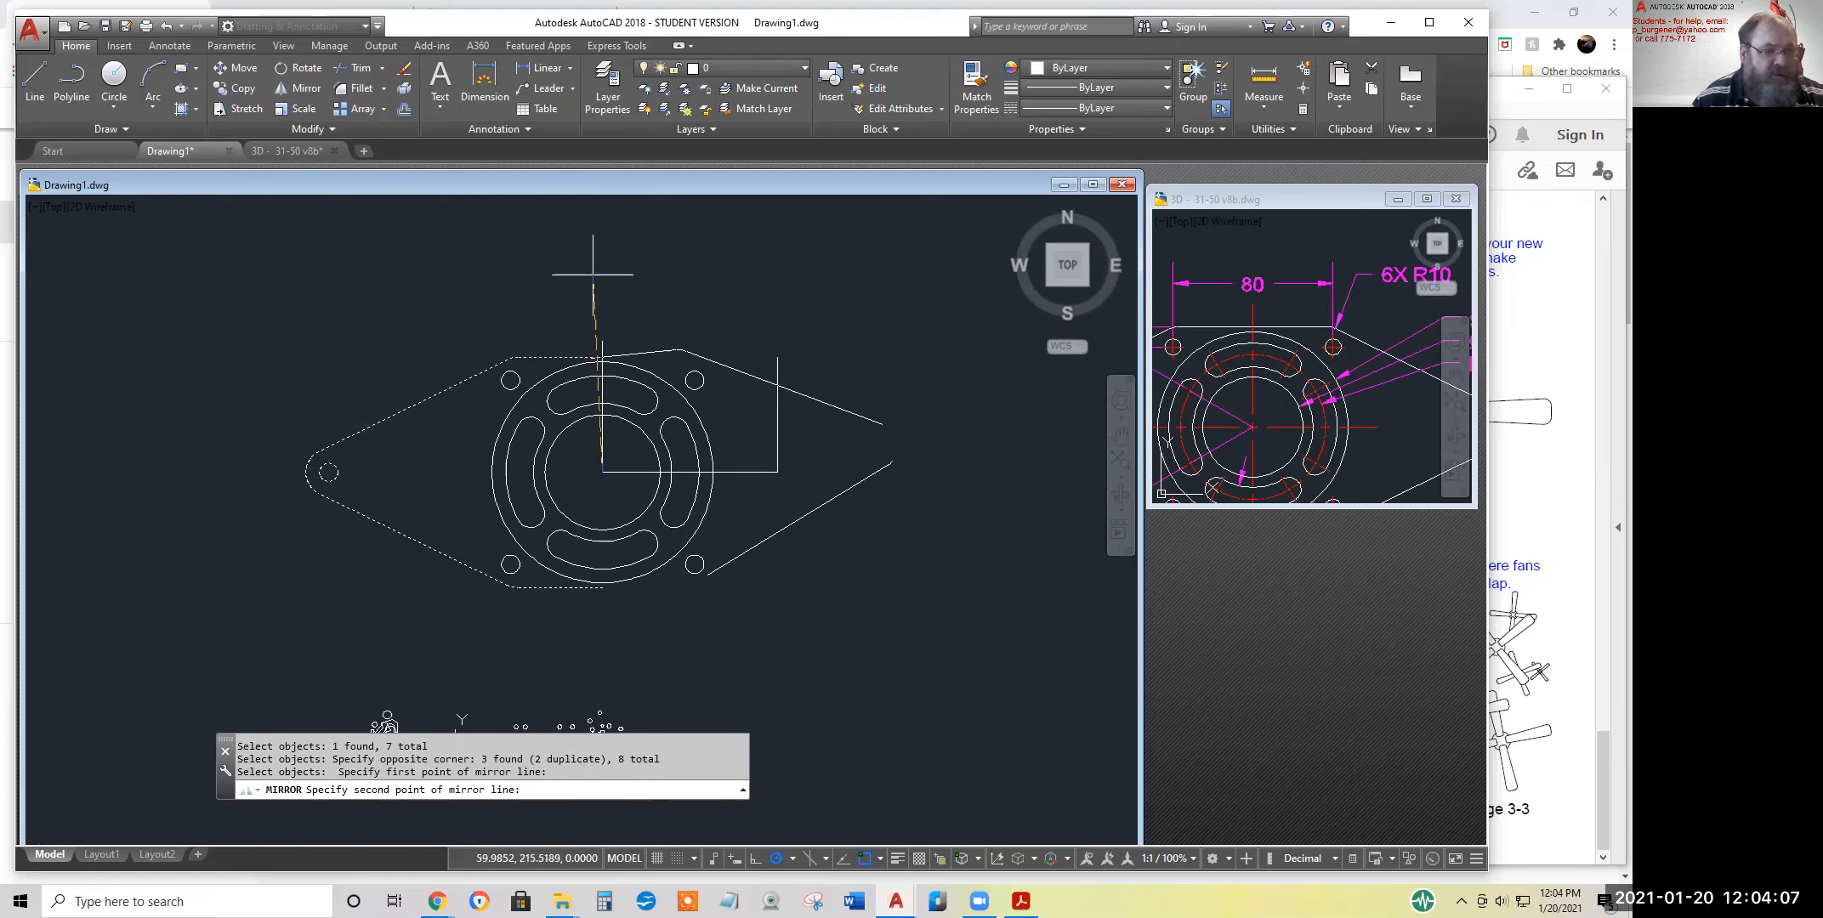
left_click(602, 264)
key("Return")
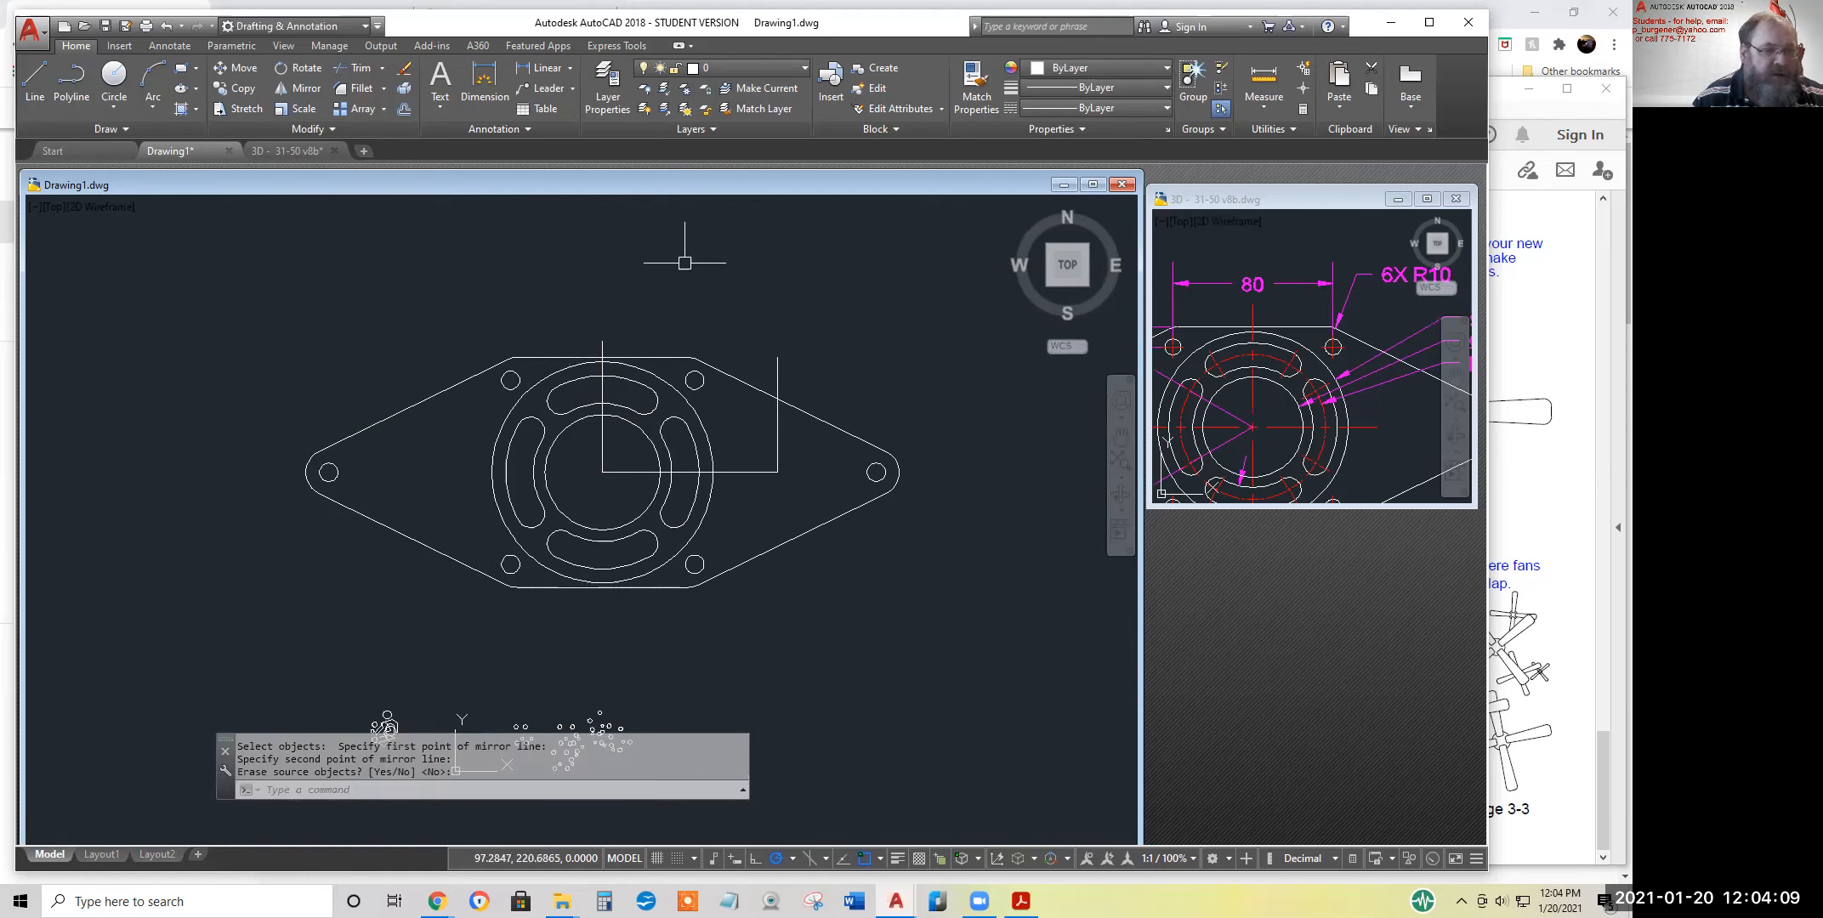
Erase the three construction lines: the vertical and horizontal lines from the flange centre and the 50-long vertical line
left_click(404, 68)
left_click(604, 459)
left_click(613, 468)
left_click(780, 447)
key("Return")
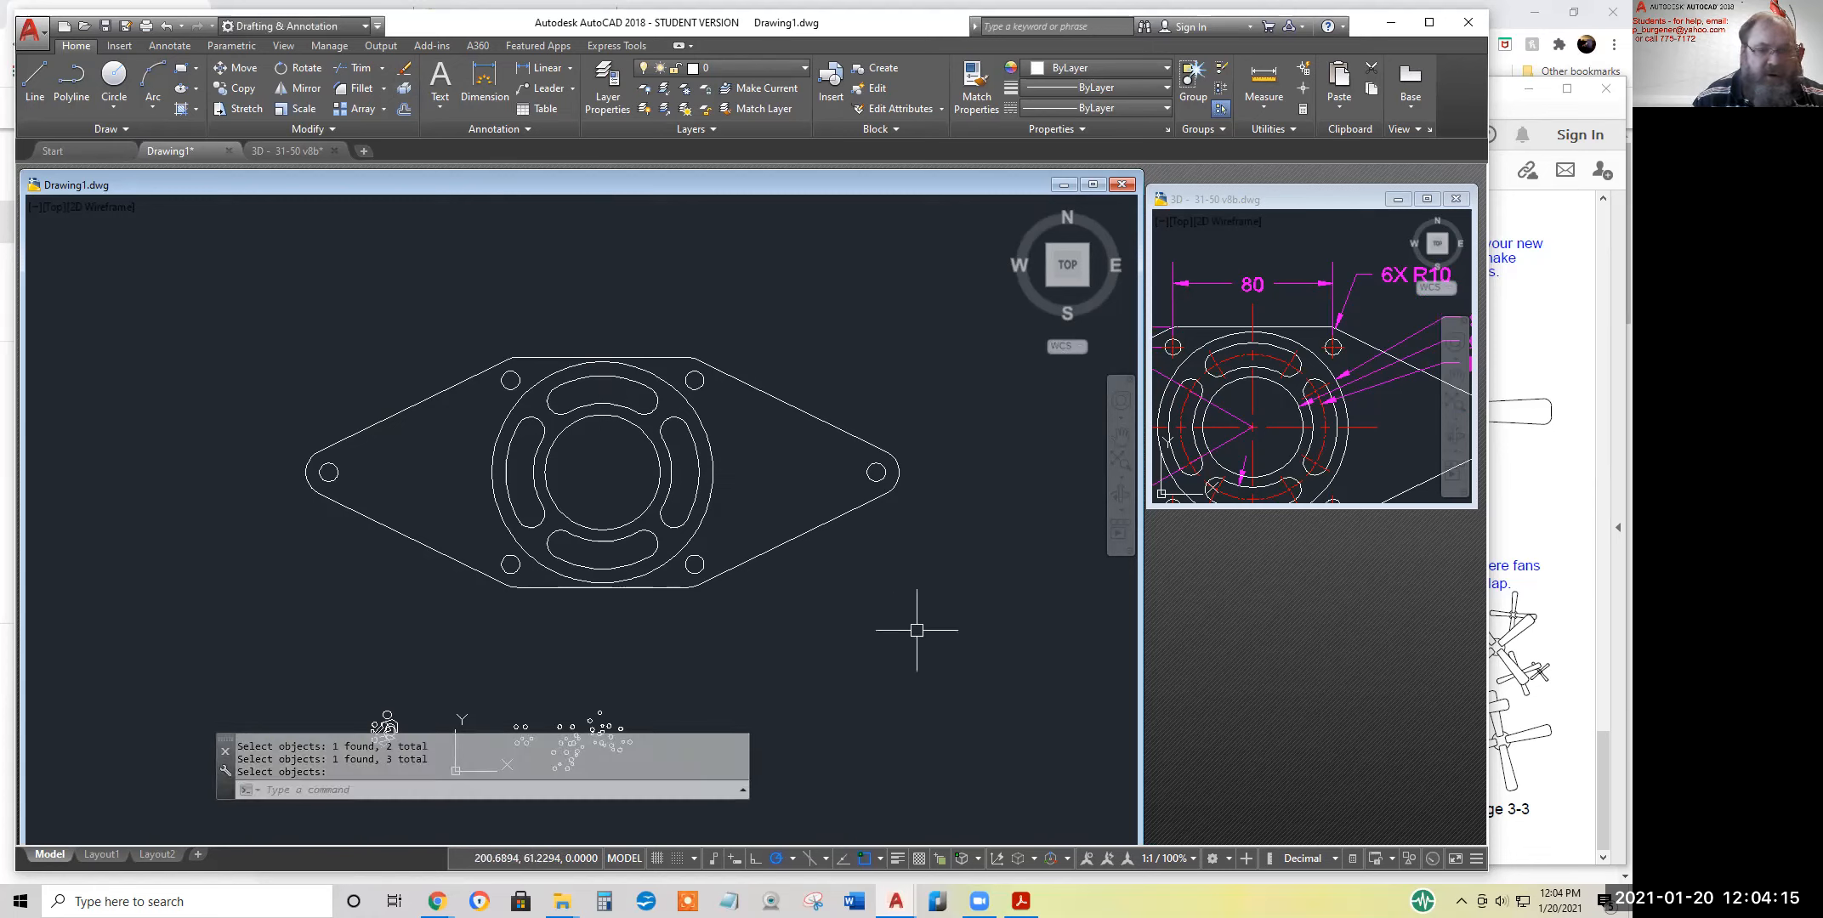
Compare the completed flange with the whole exercise 47 figure in the reference drawing
left_click(1224, 429)
scroll(1346, 424, "down", 2)
scroll(1346, 423, "down", 3)
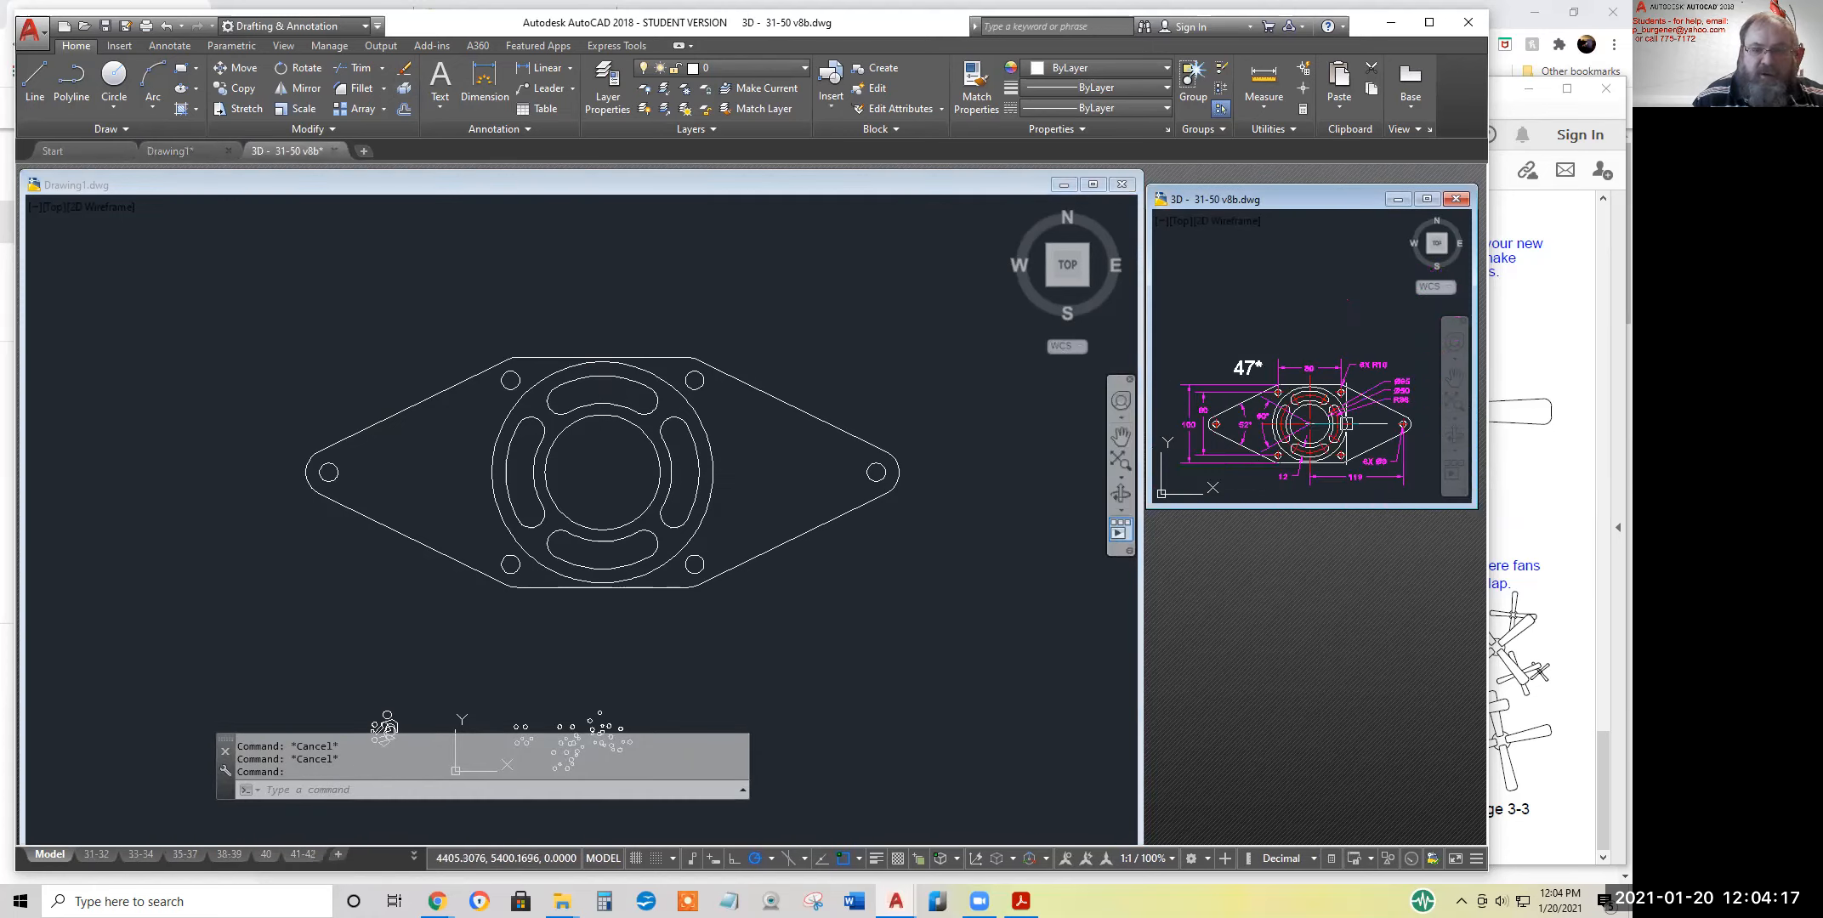
middle_click_drag(1355, 372, 1337, 374)
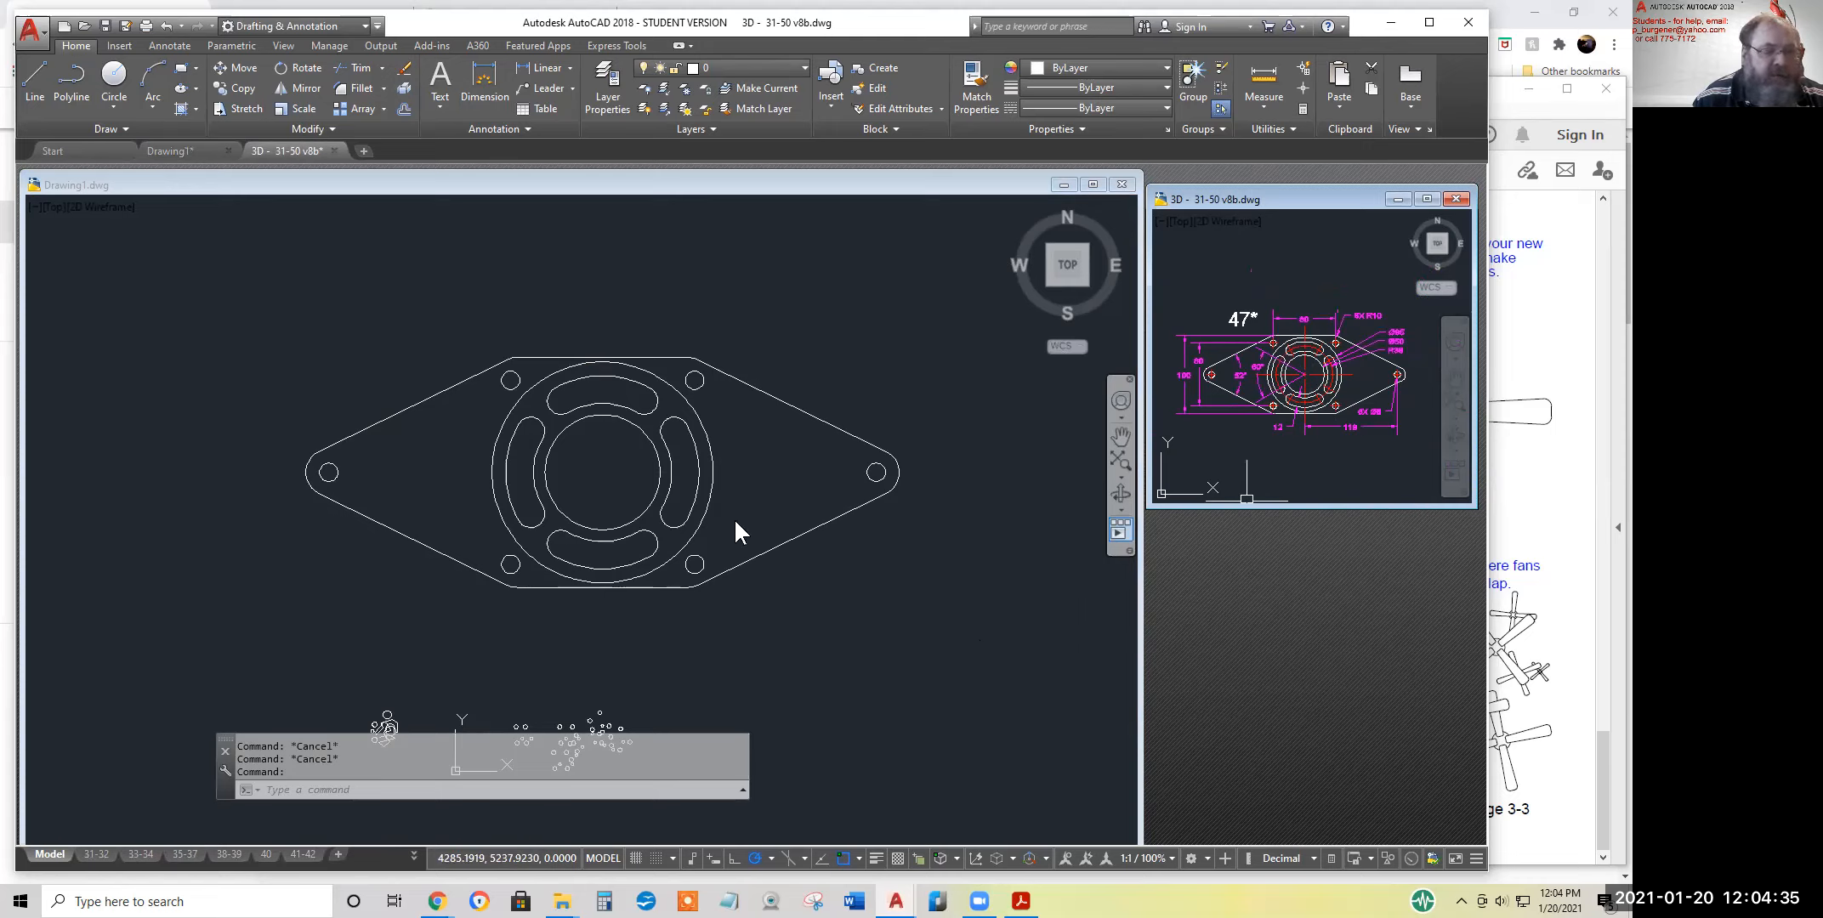
Draw a 30-diameter circle in the empty space above the finished flange as the bore of exercise 59
left_click(1318, 389)
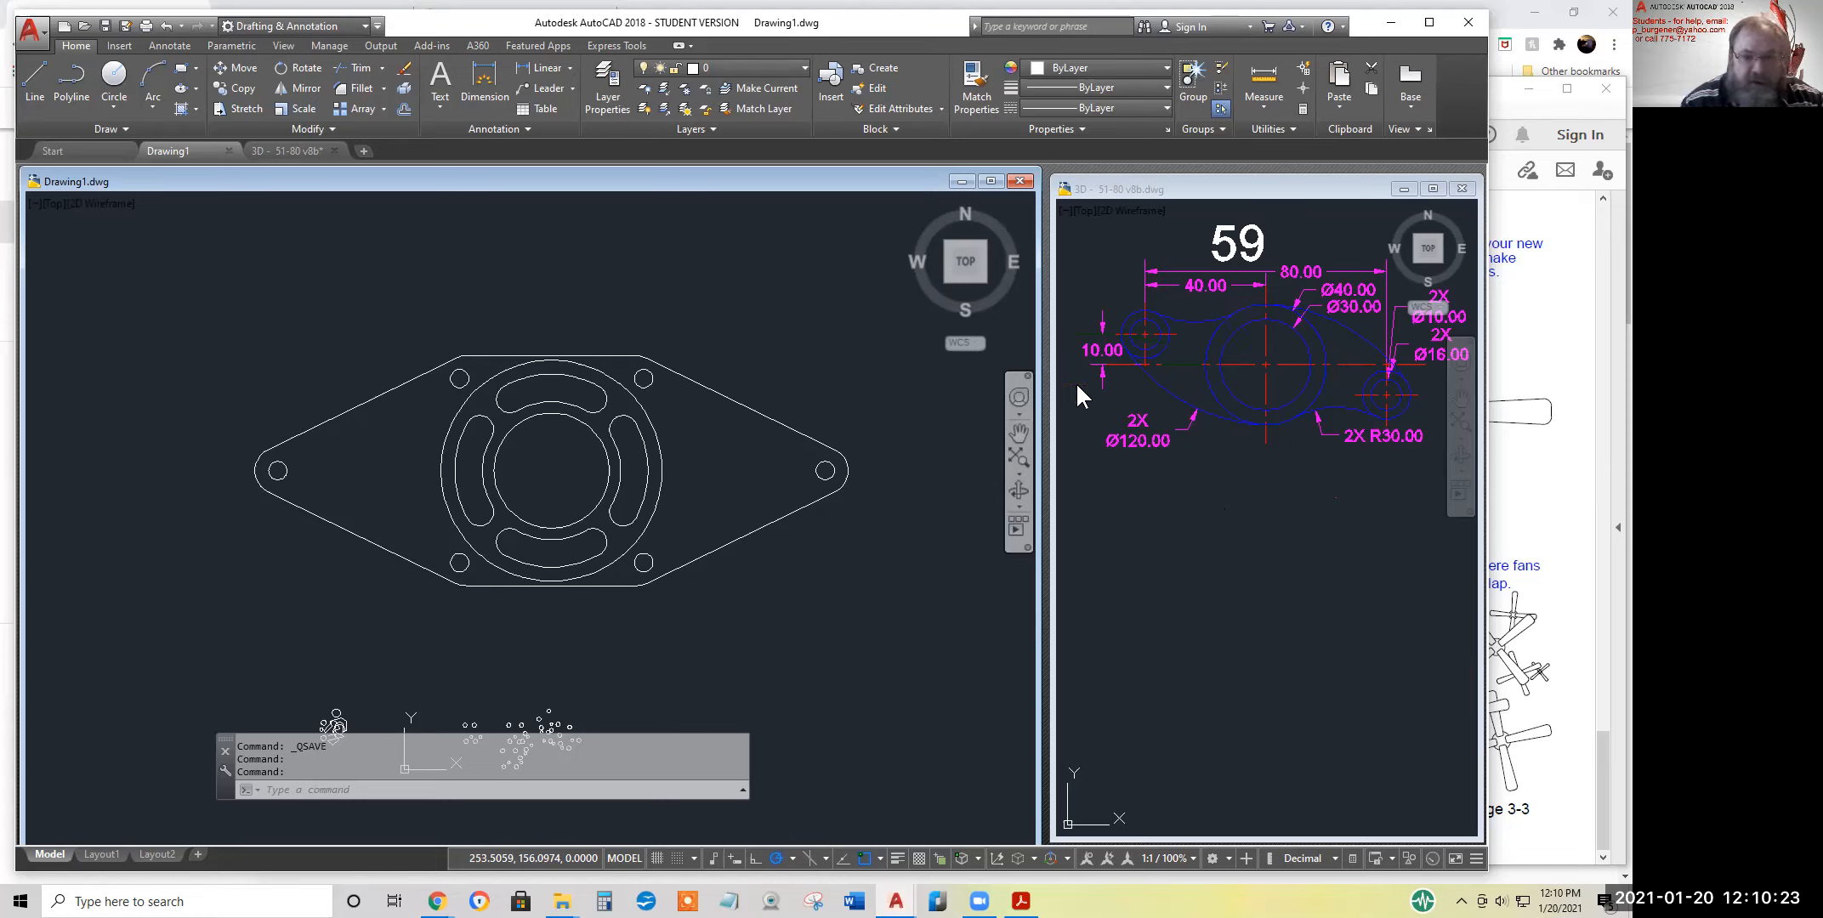
middle_click_drag(802, 358, 851, 692)
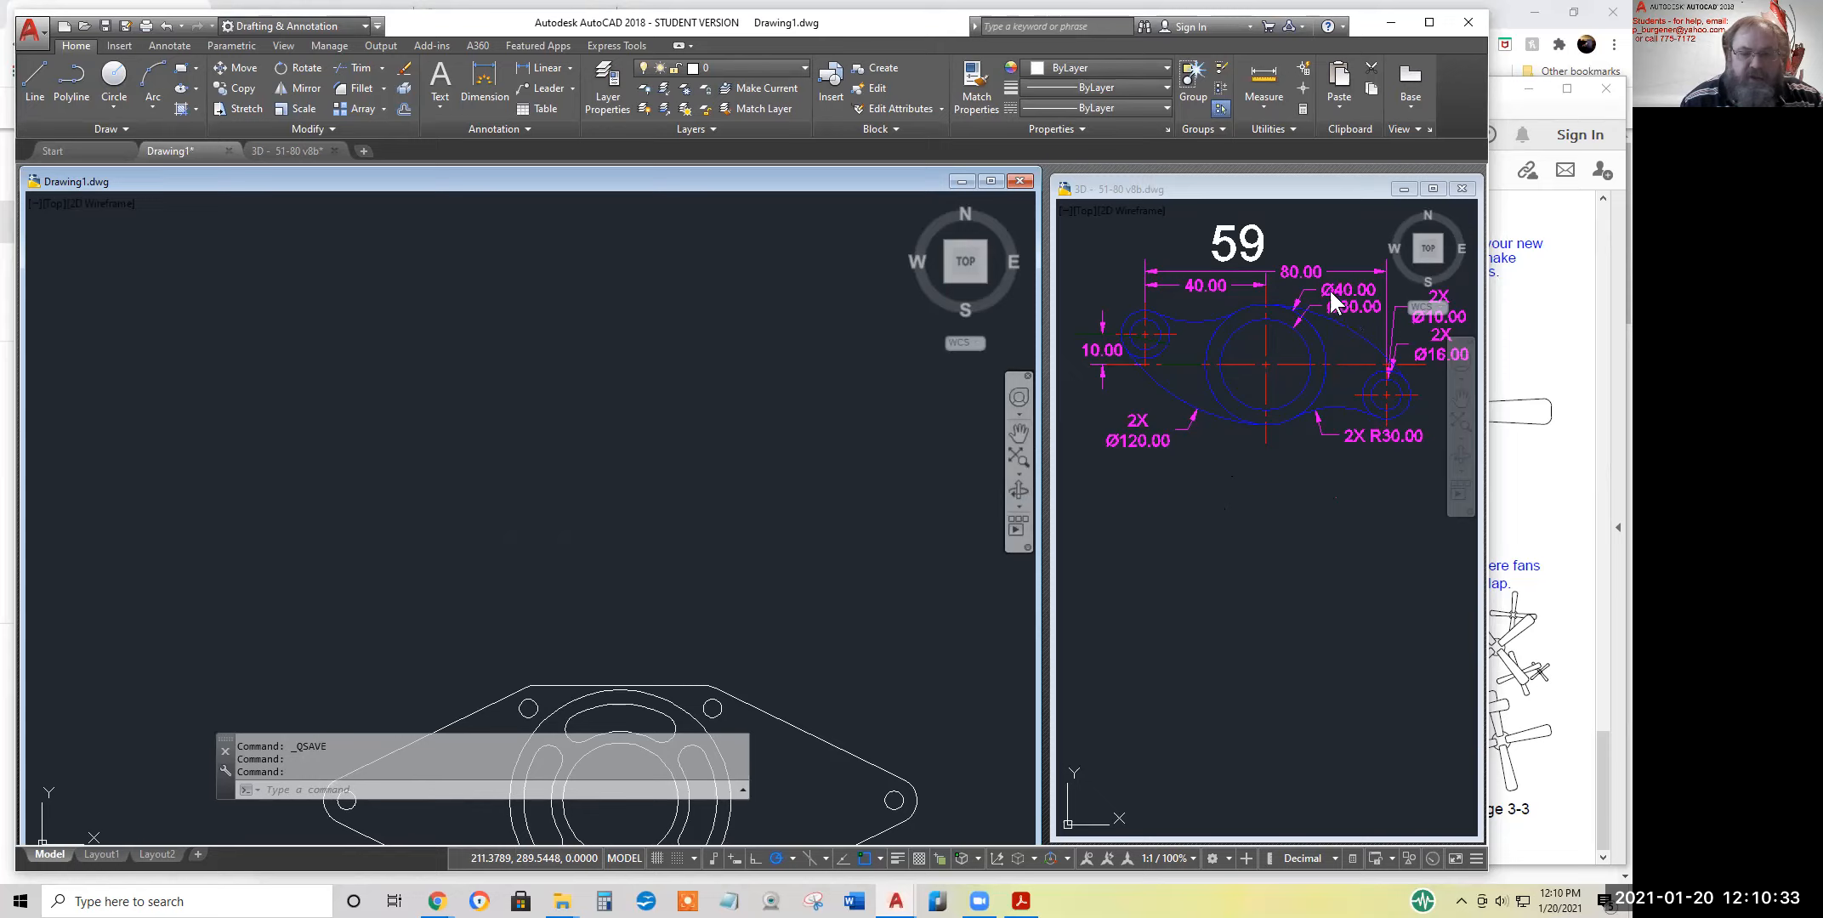
left_click(113, 107)
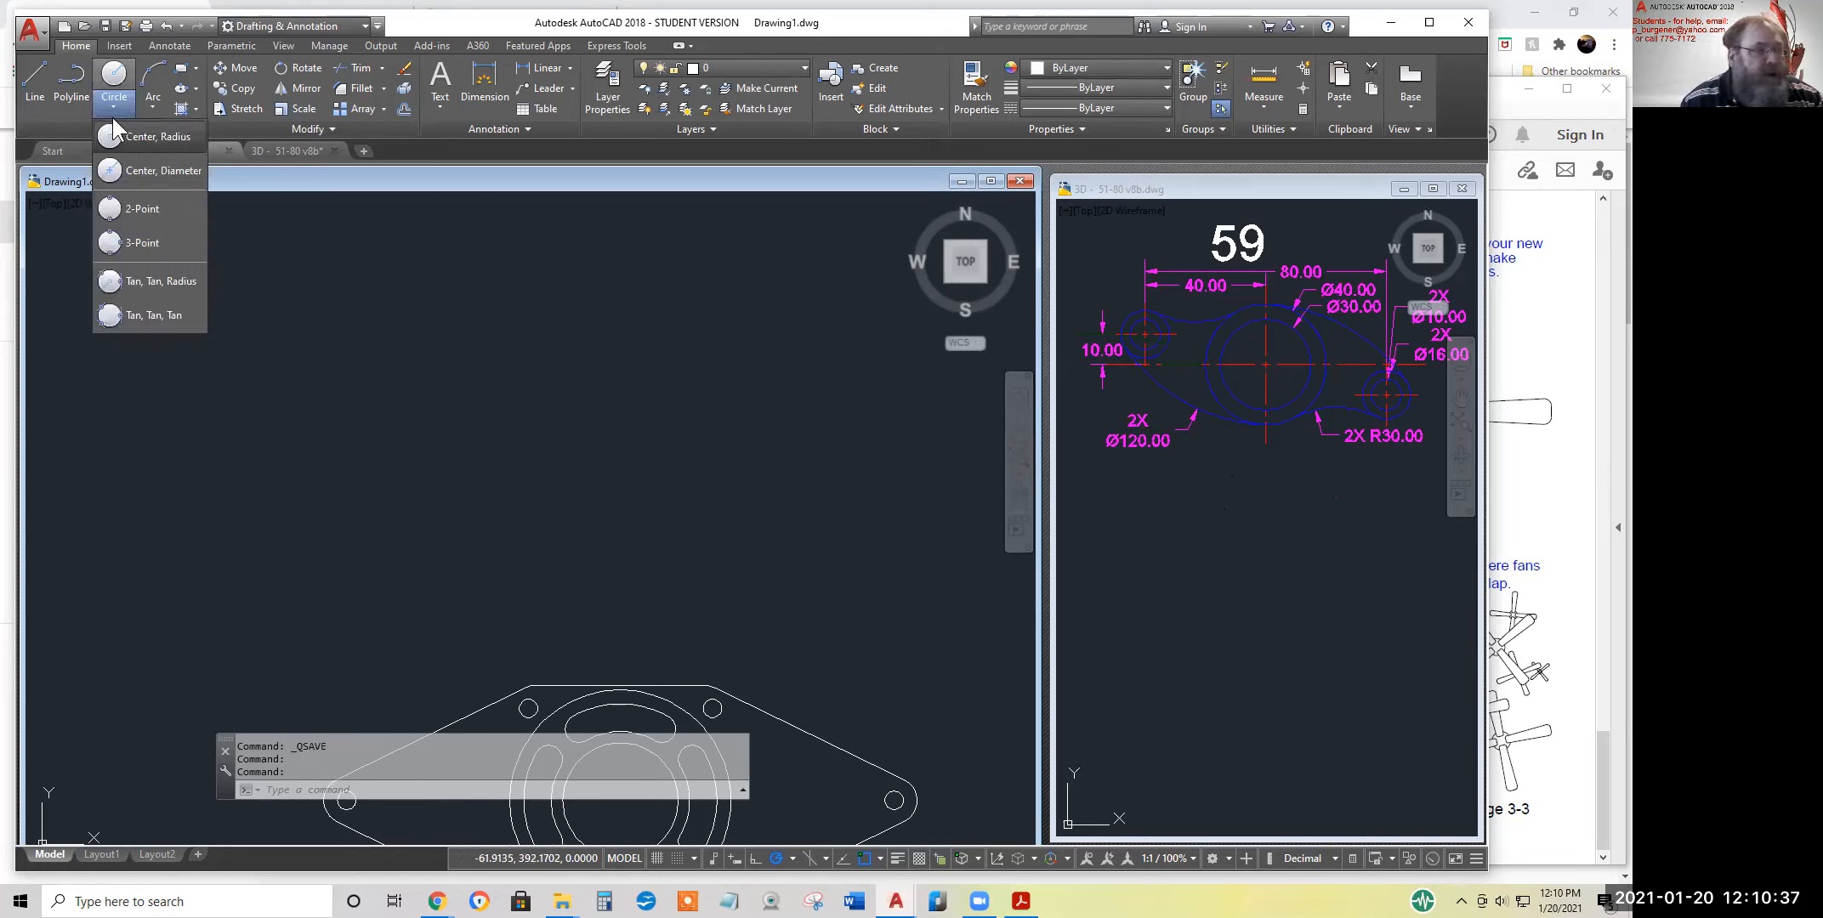
left_click(160, 172)
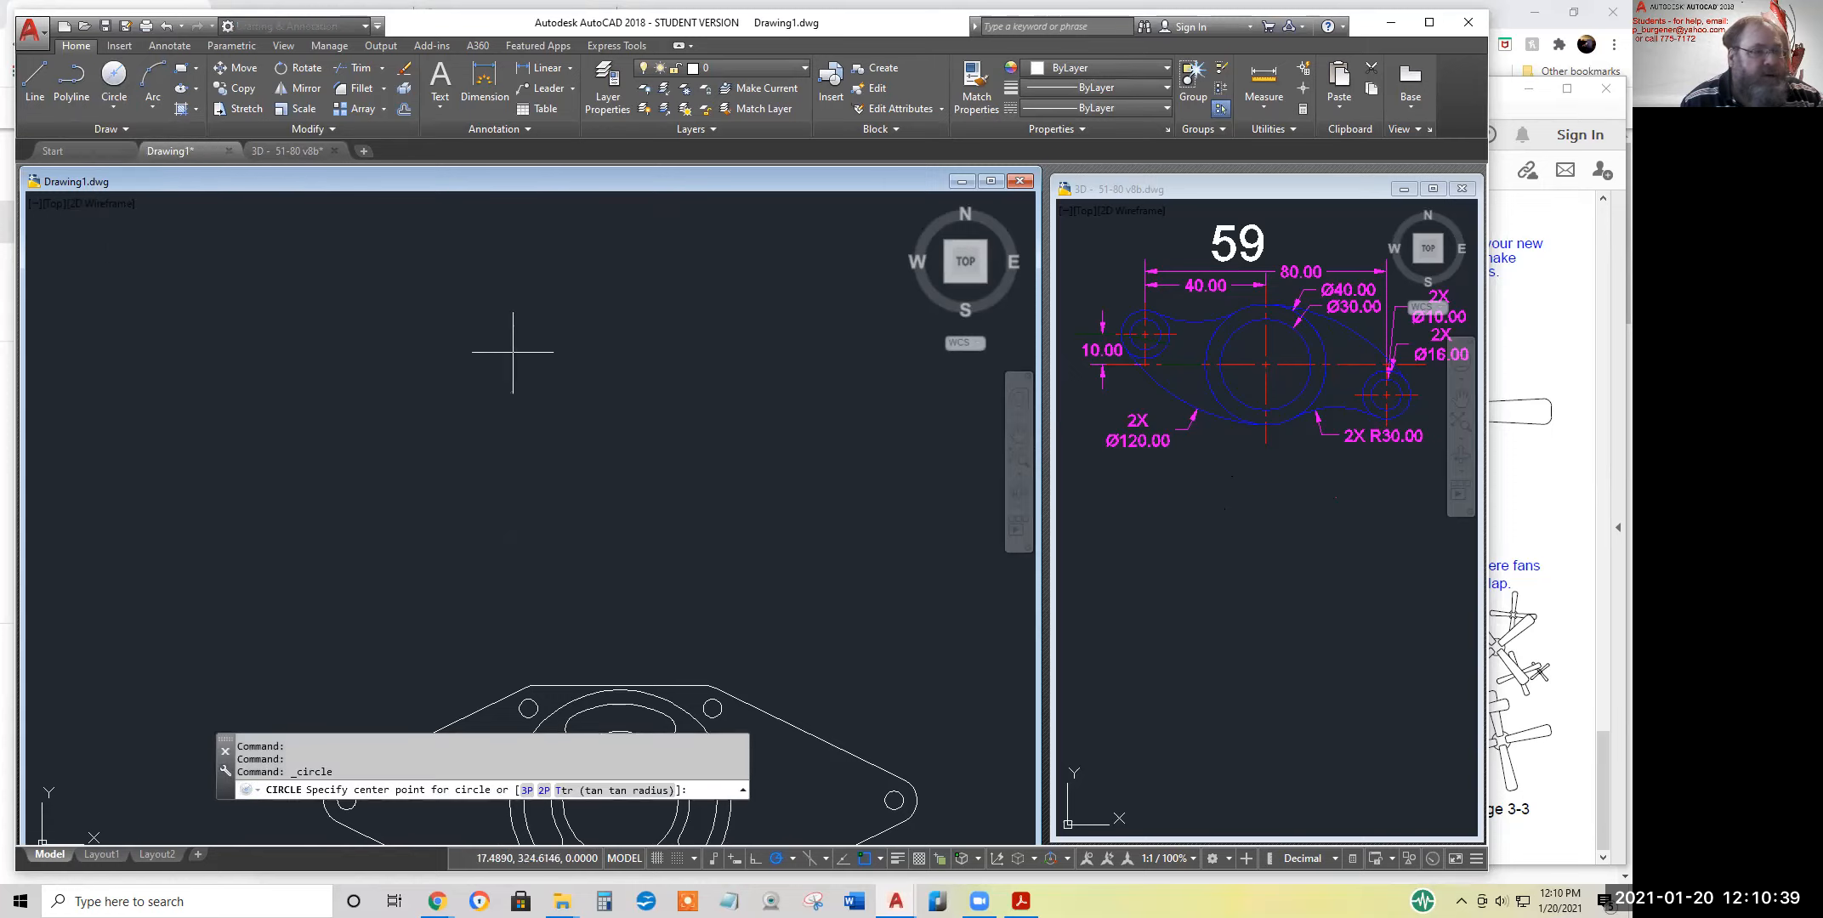
left_click(582, 402)
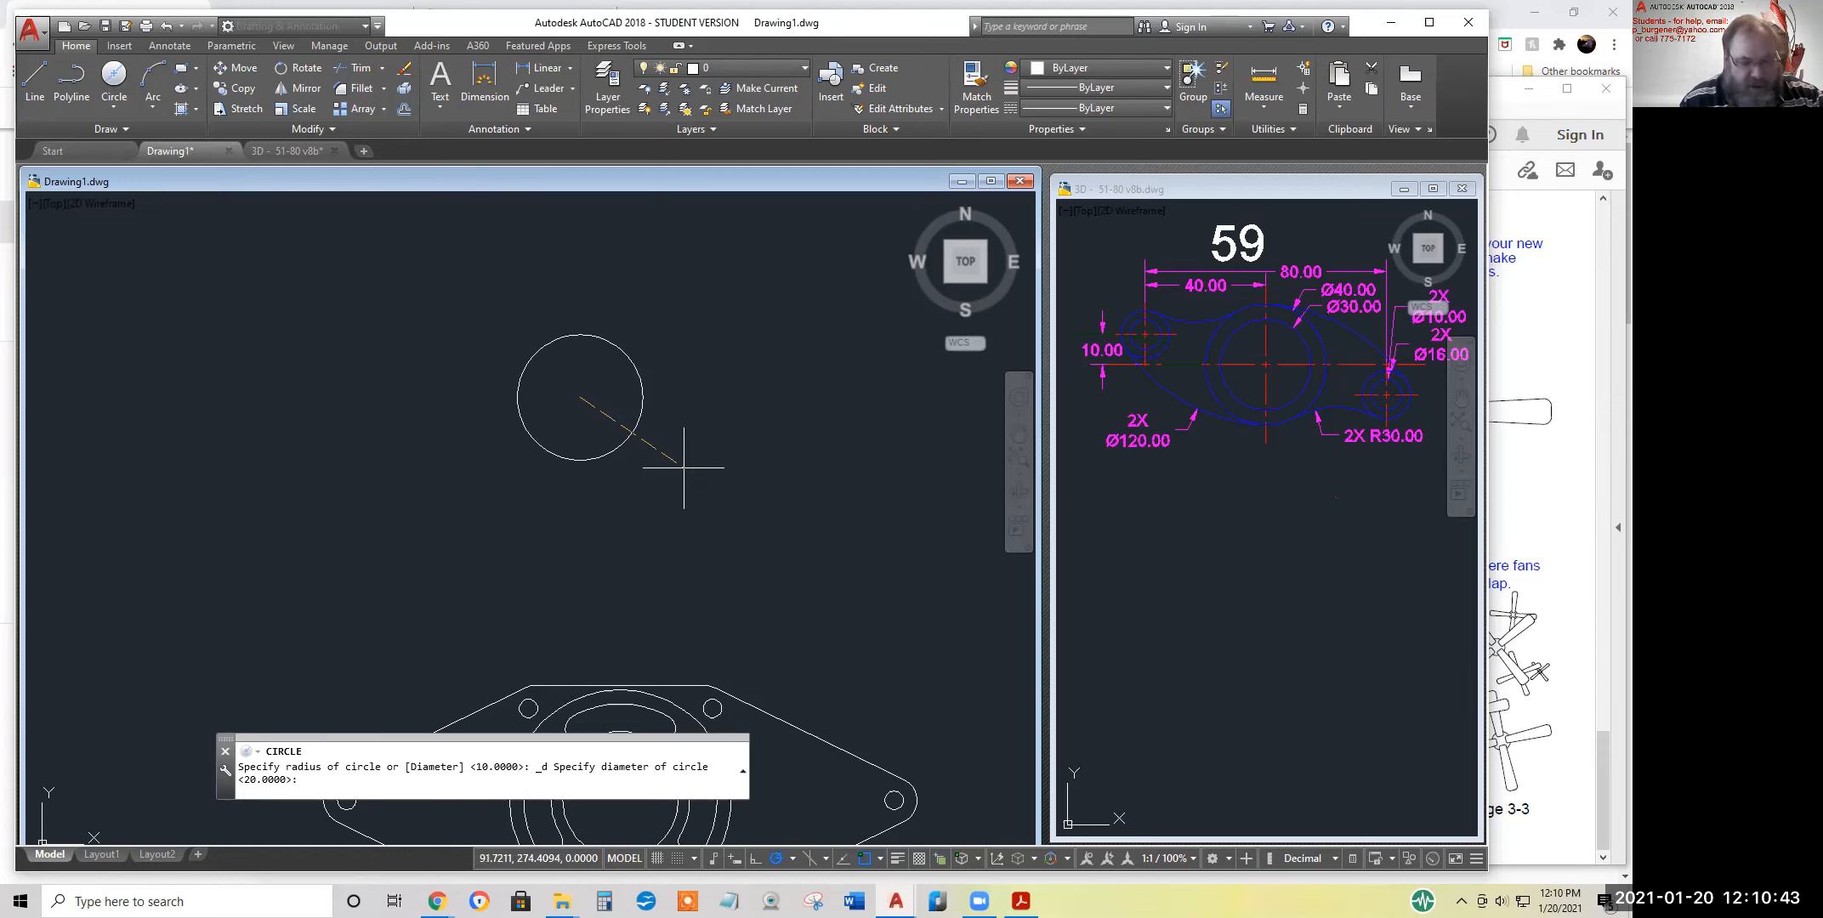
type("30")
key("Return")
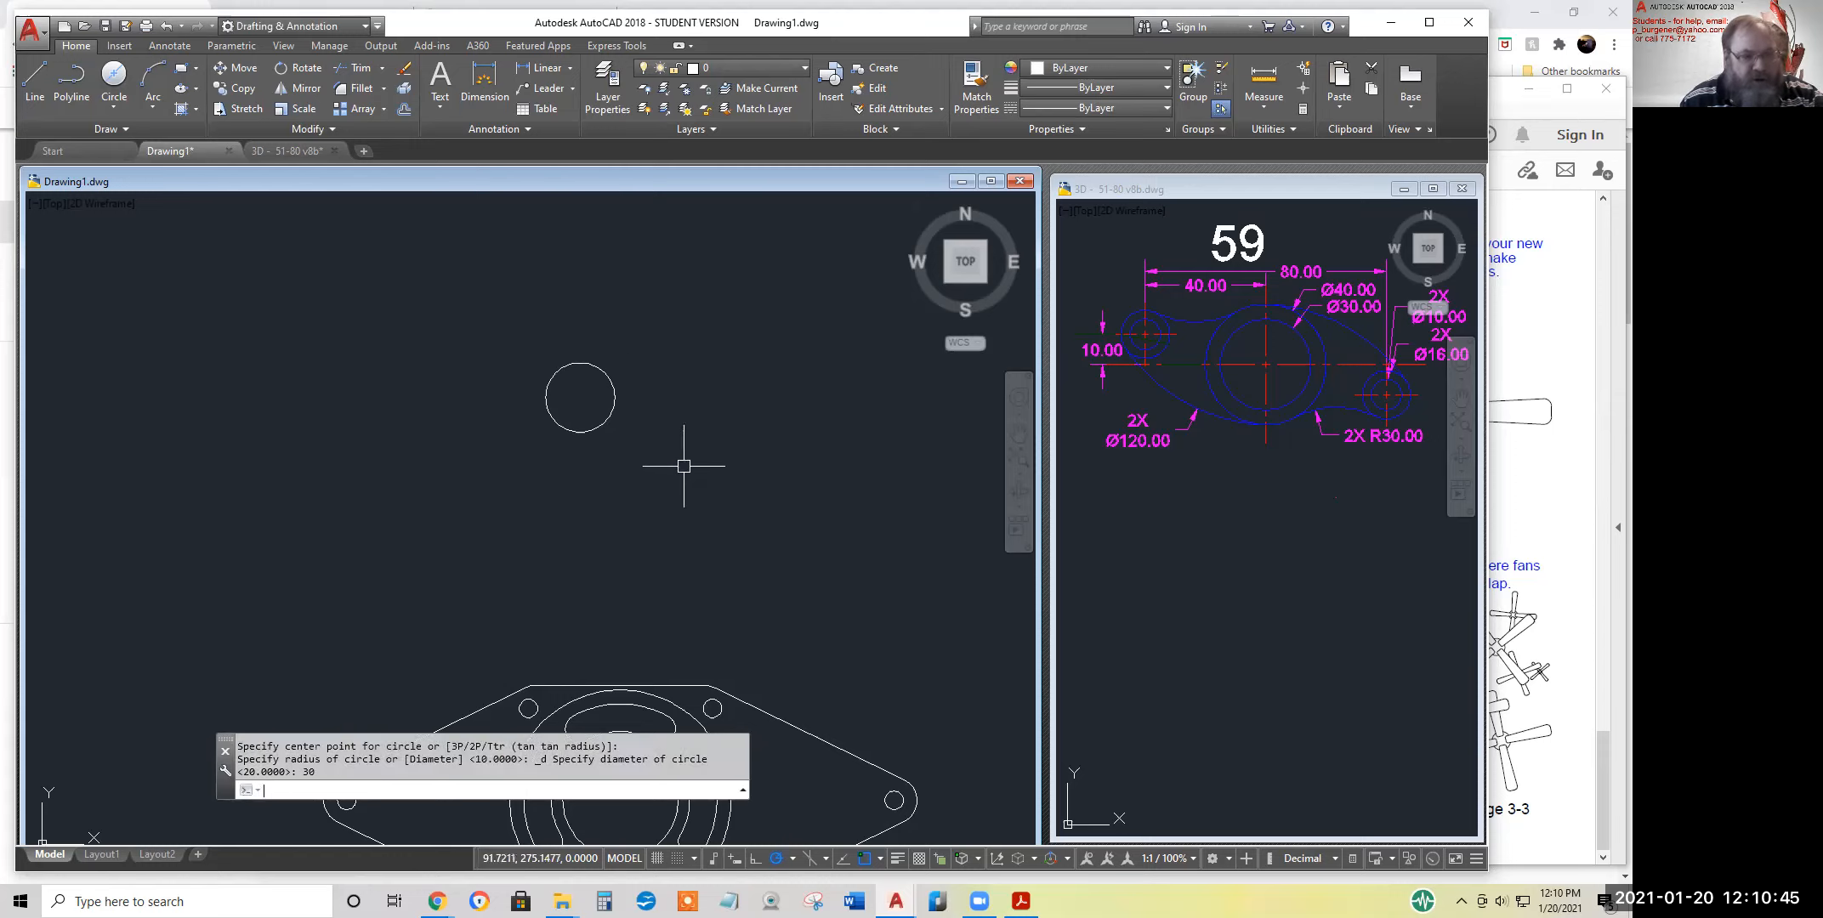
Draw a 40-diameter circle concentric with the 30-diameter circle
left_click(113, 81)
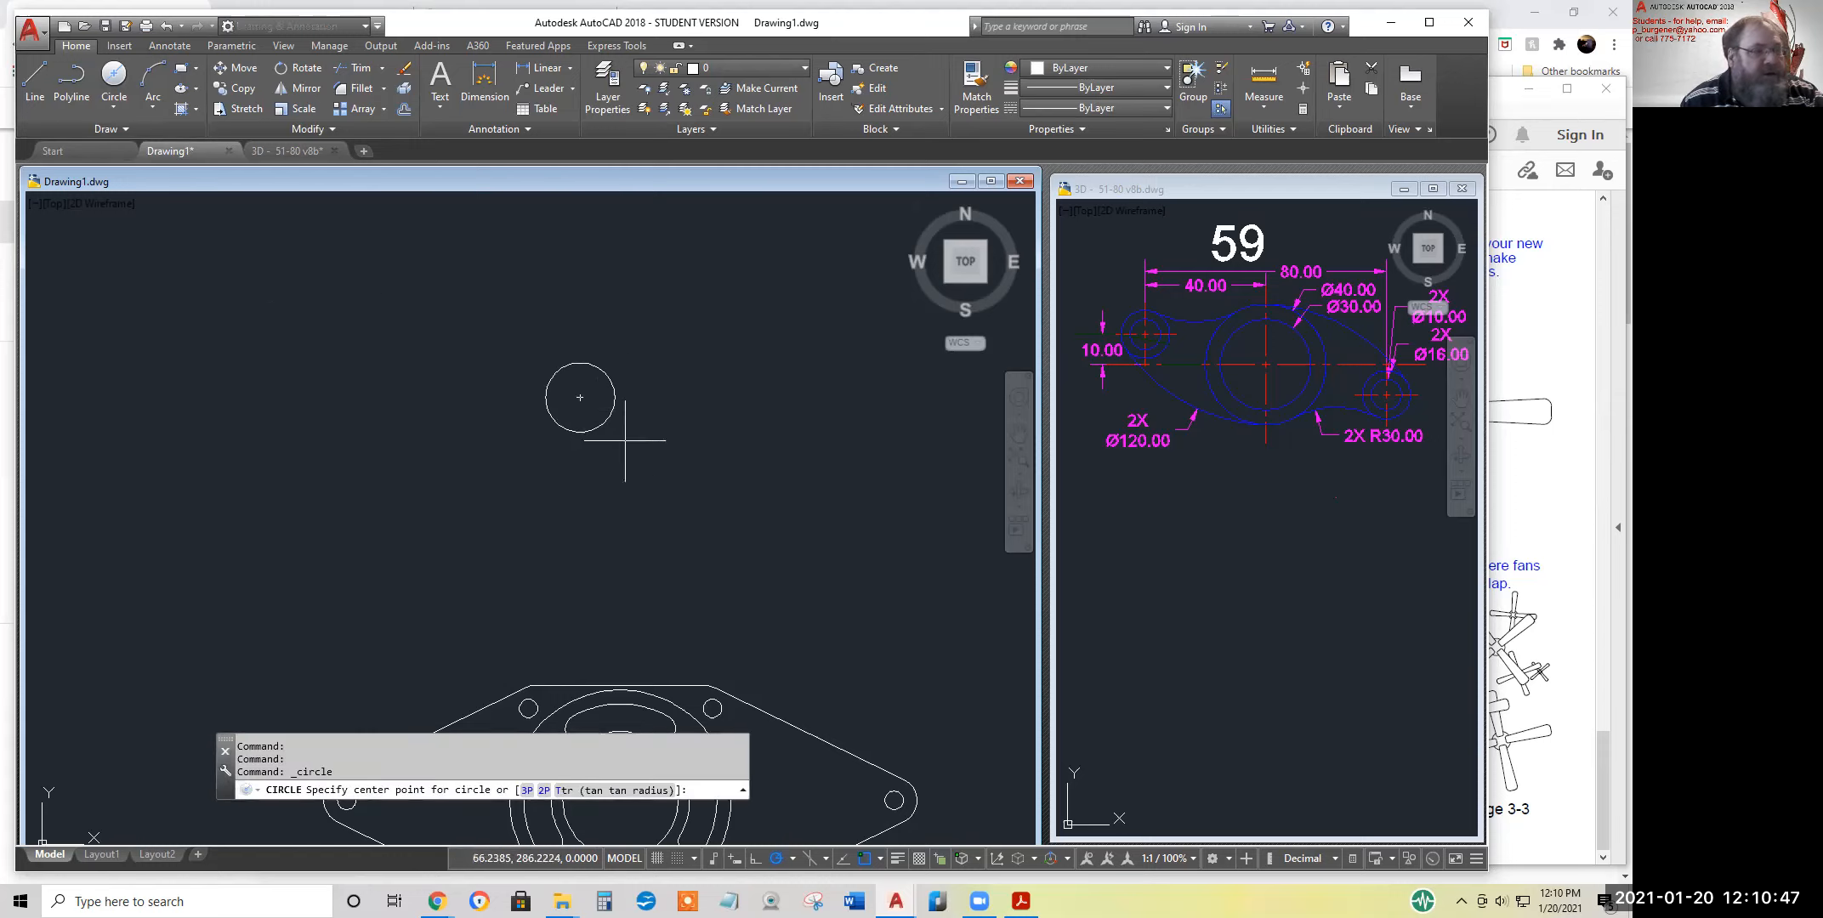
left_click(580, 398)
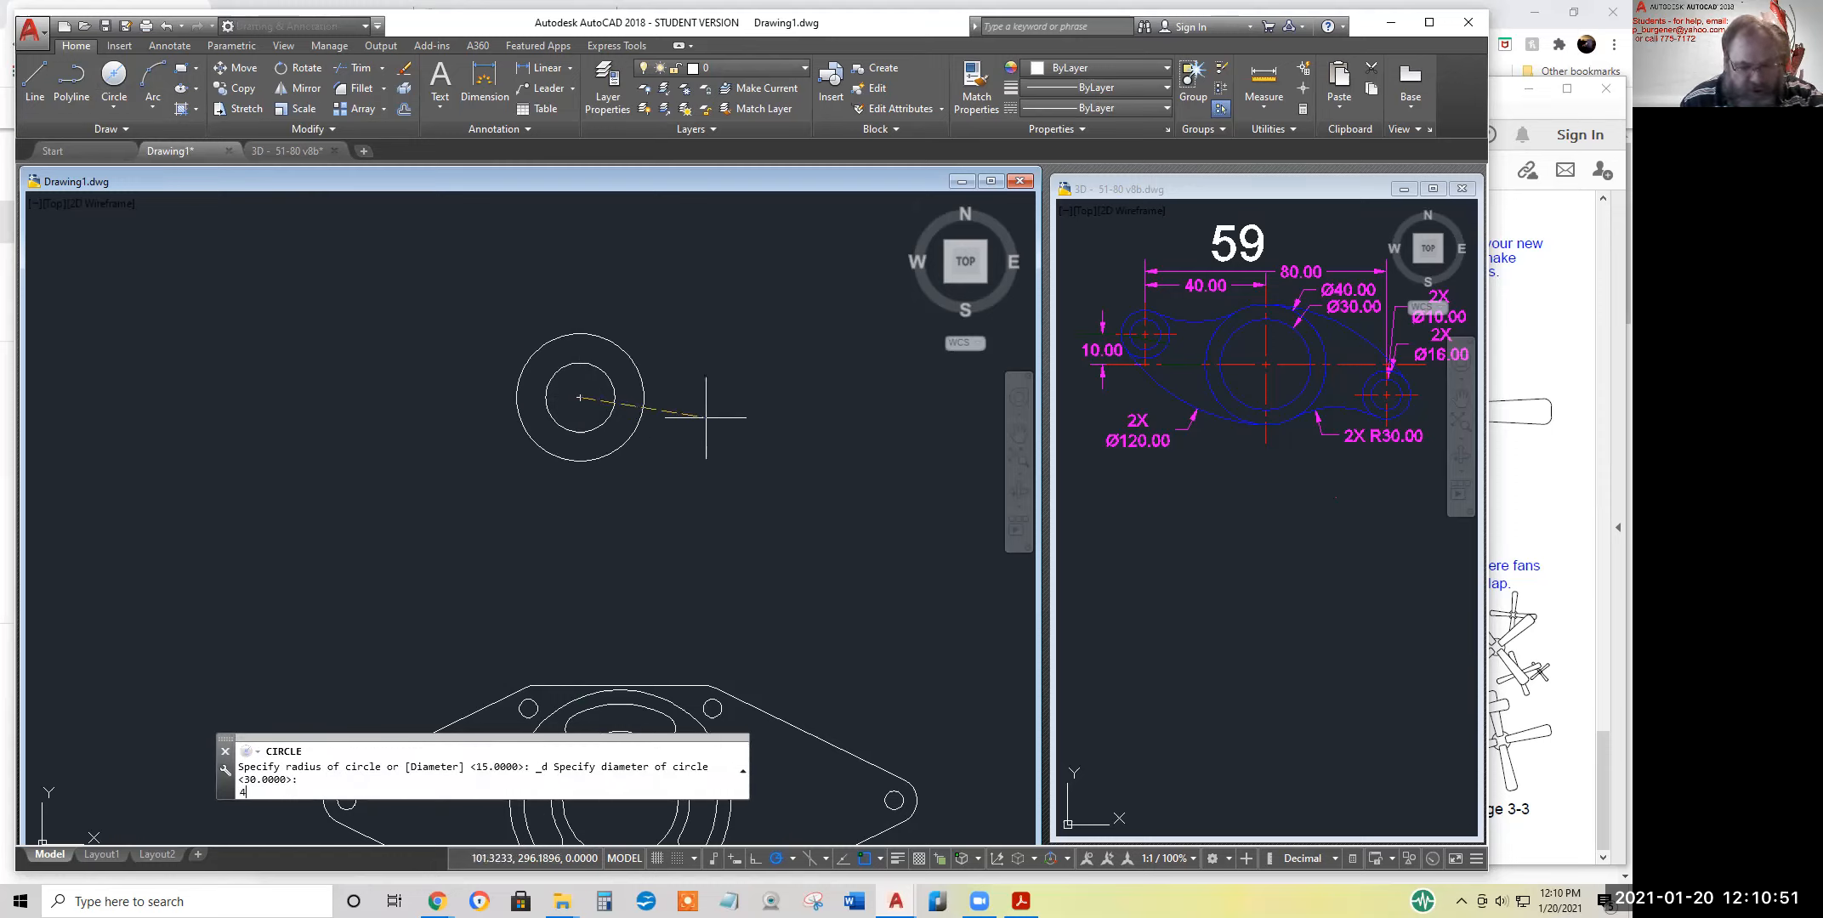
type("40")
key("Return")
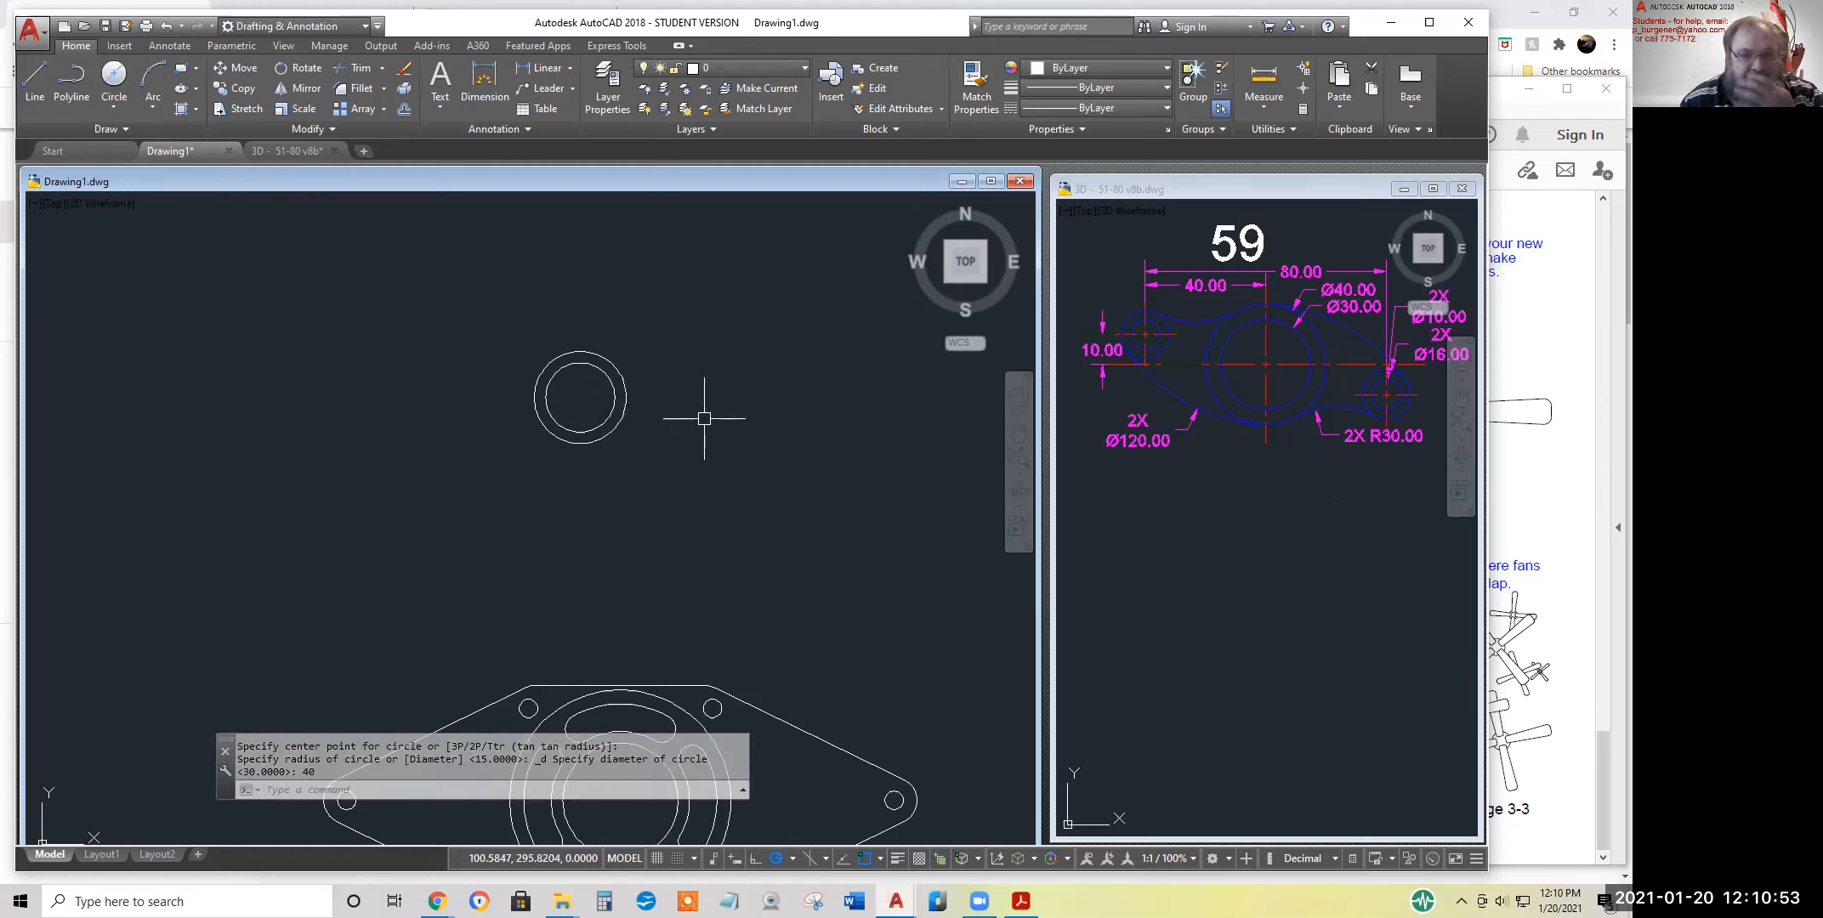
Draw construction lines from the circles' shared centre, 40 to the left and 10 straight up
left_click(34, 85)
left_click(580, 397)
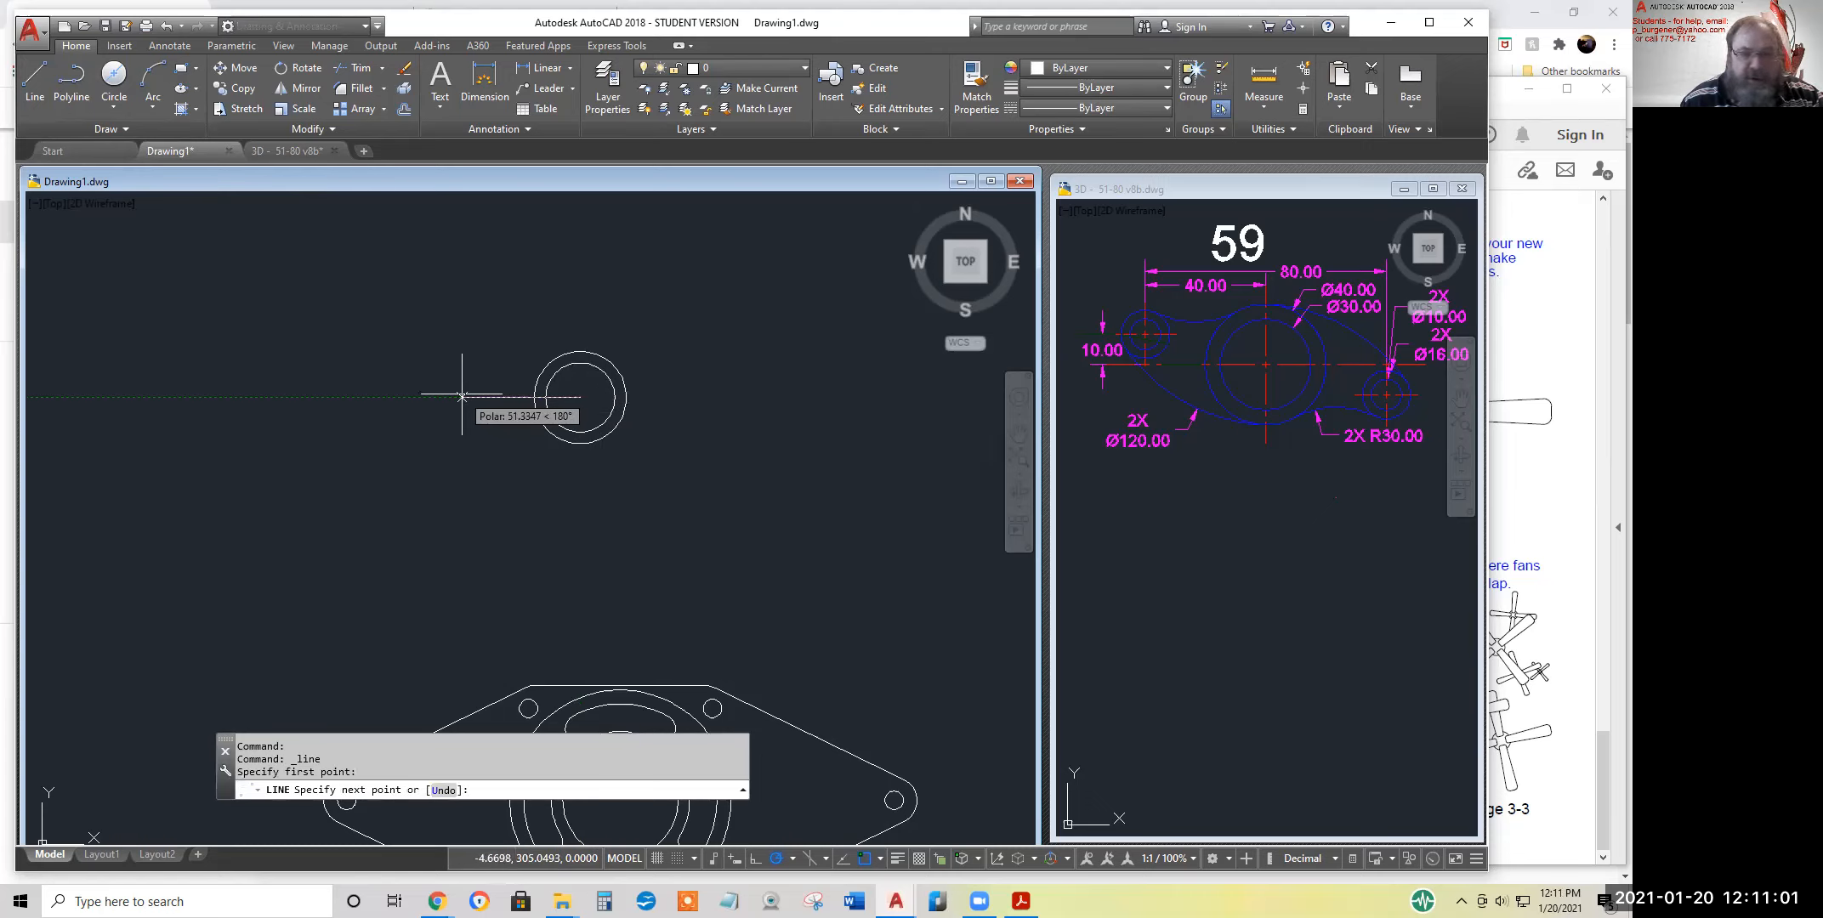
type("0")
key("Return")
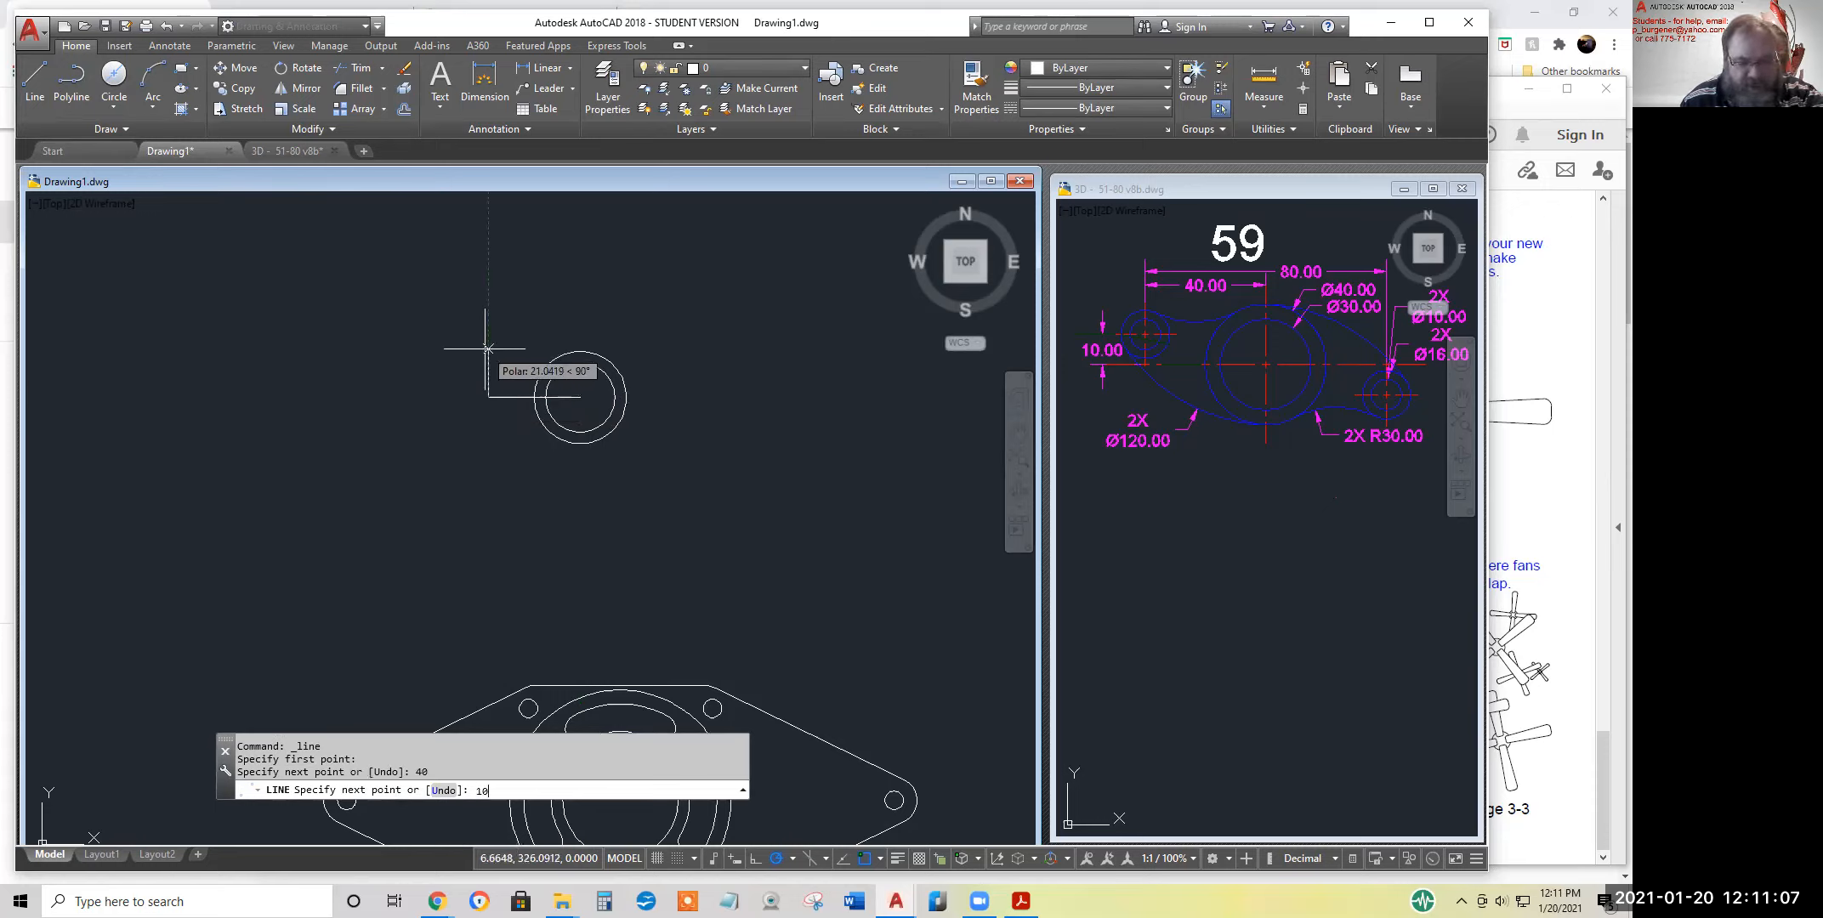
key("Return")
key("Return")
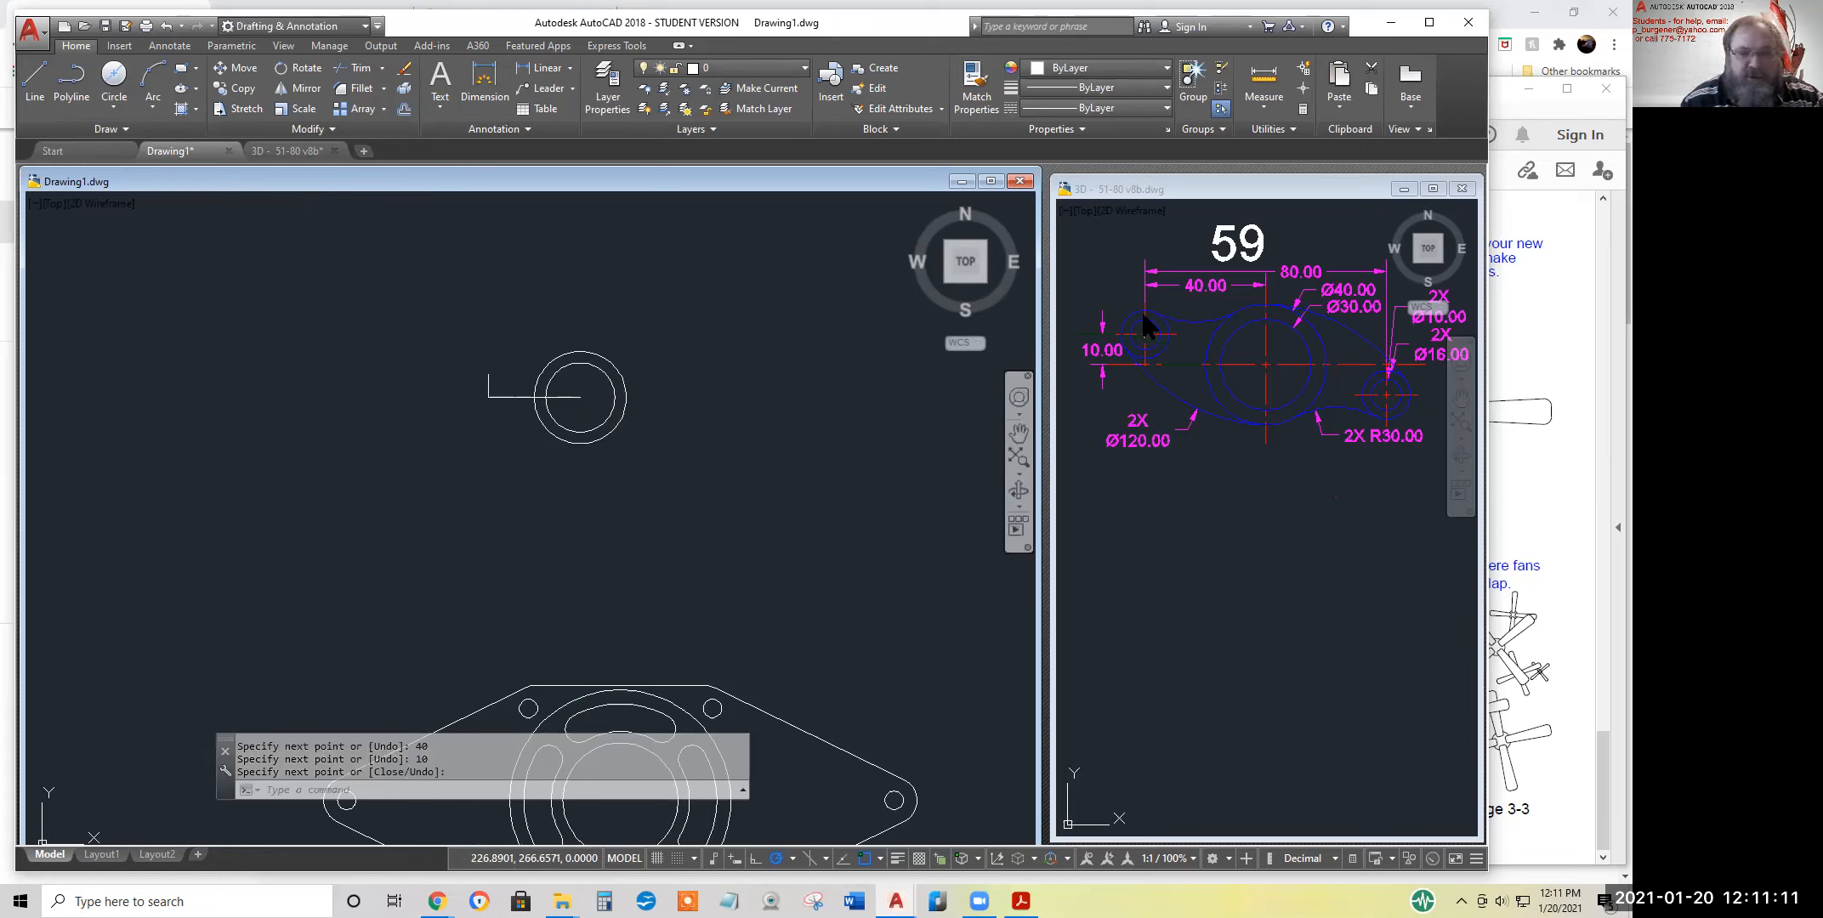
Draw a 10-diameter circle centred on the upper end of the 10-long construction line
left_click(1244, 425)
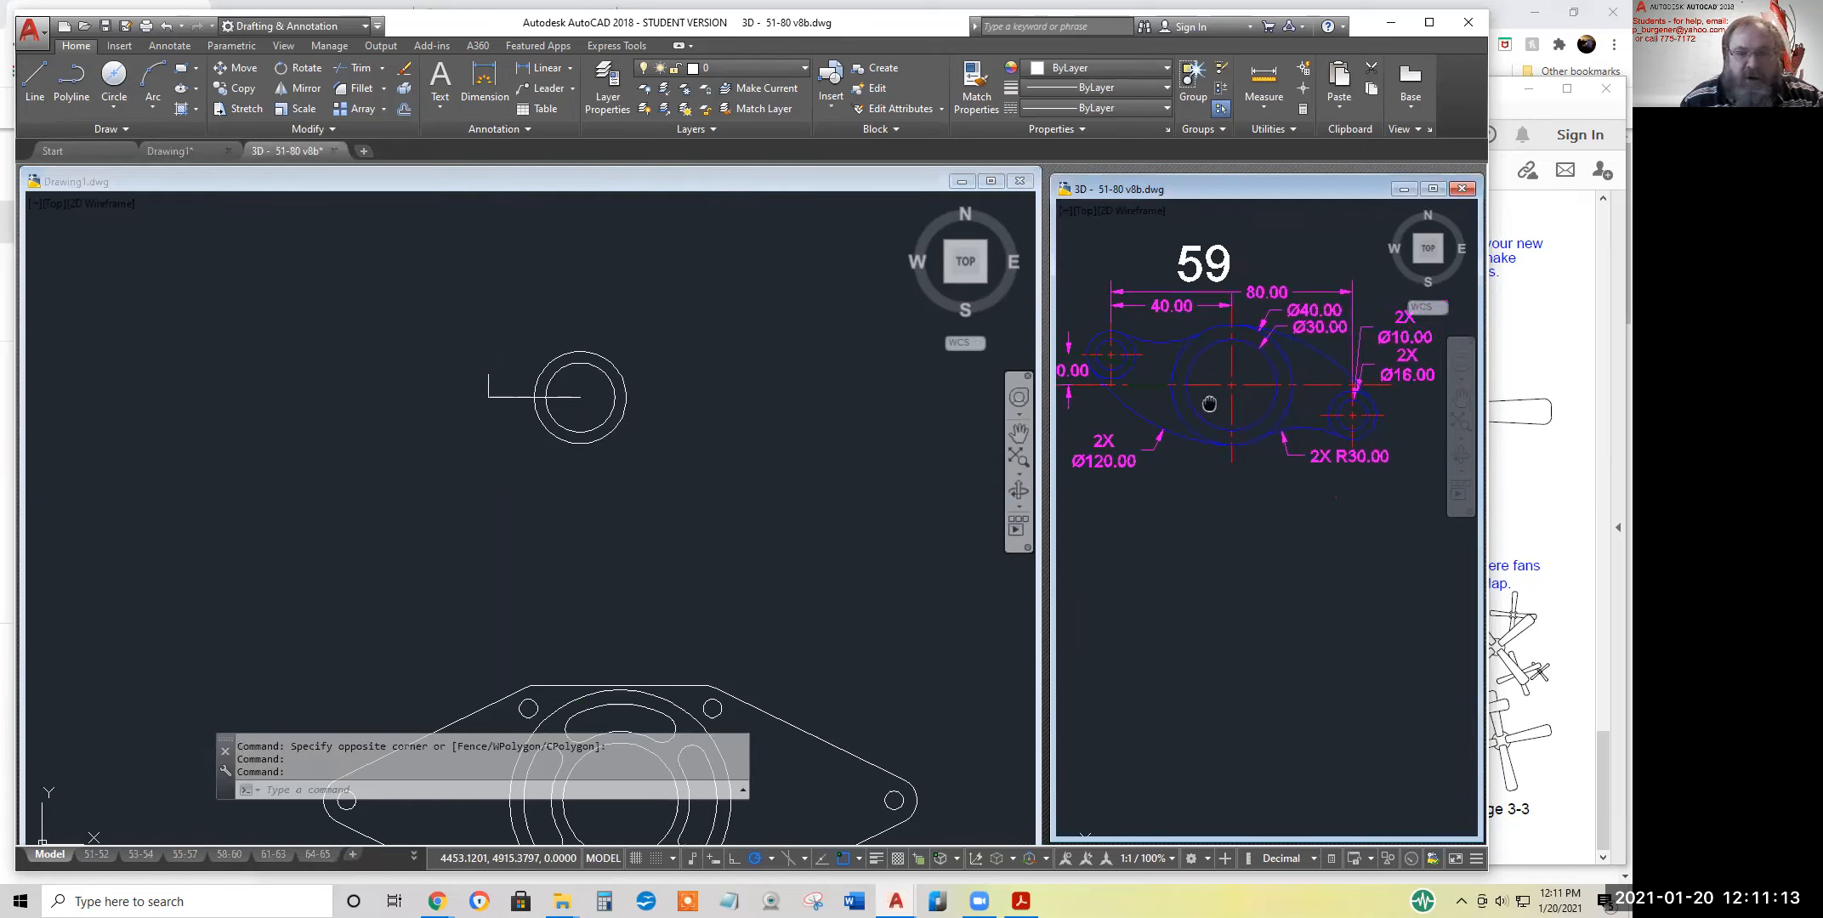
middle_click_drag(1241, 392, 1176, 423)
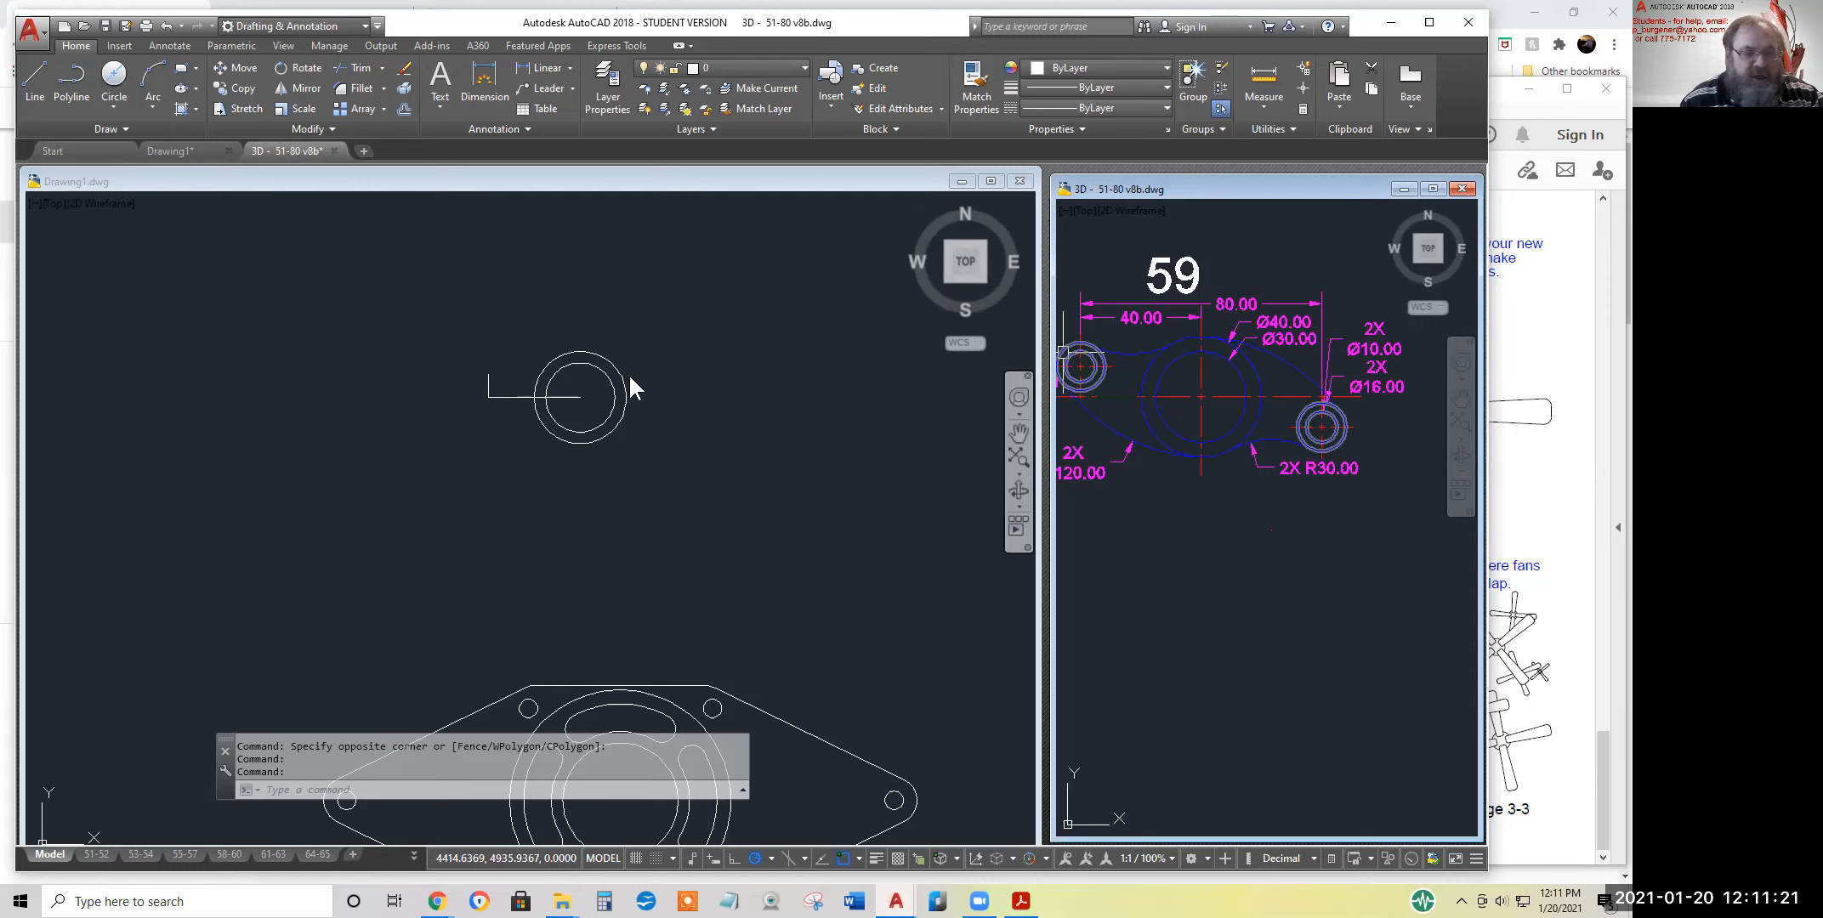
left_click(114, 89)
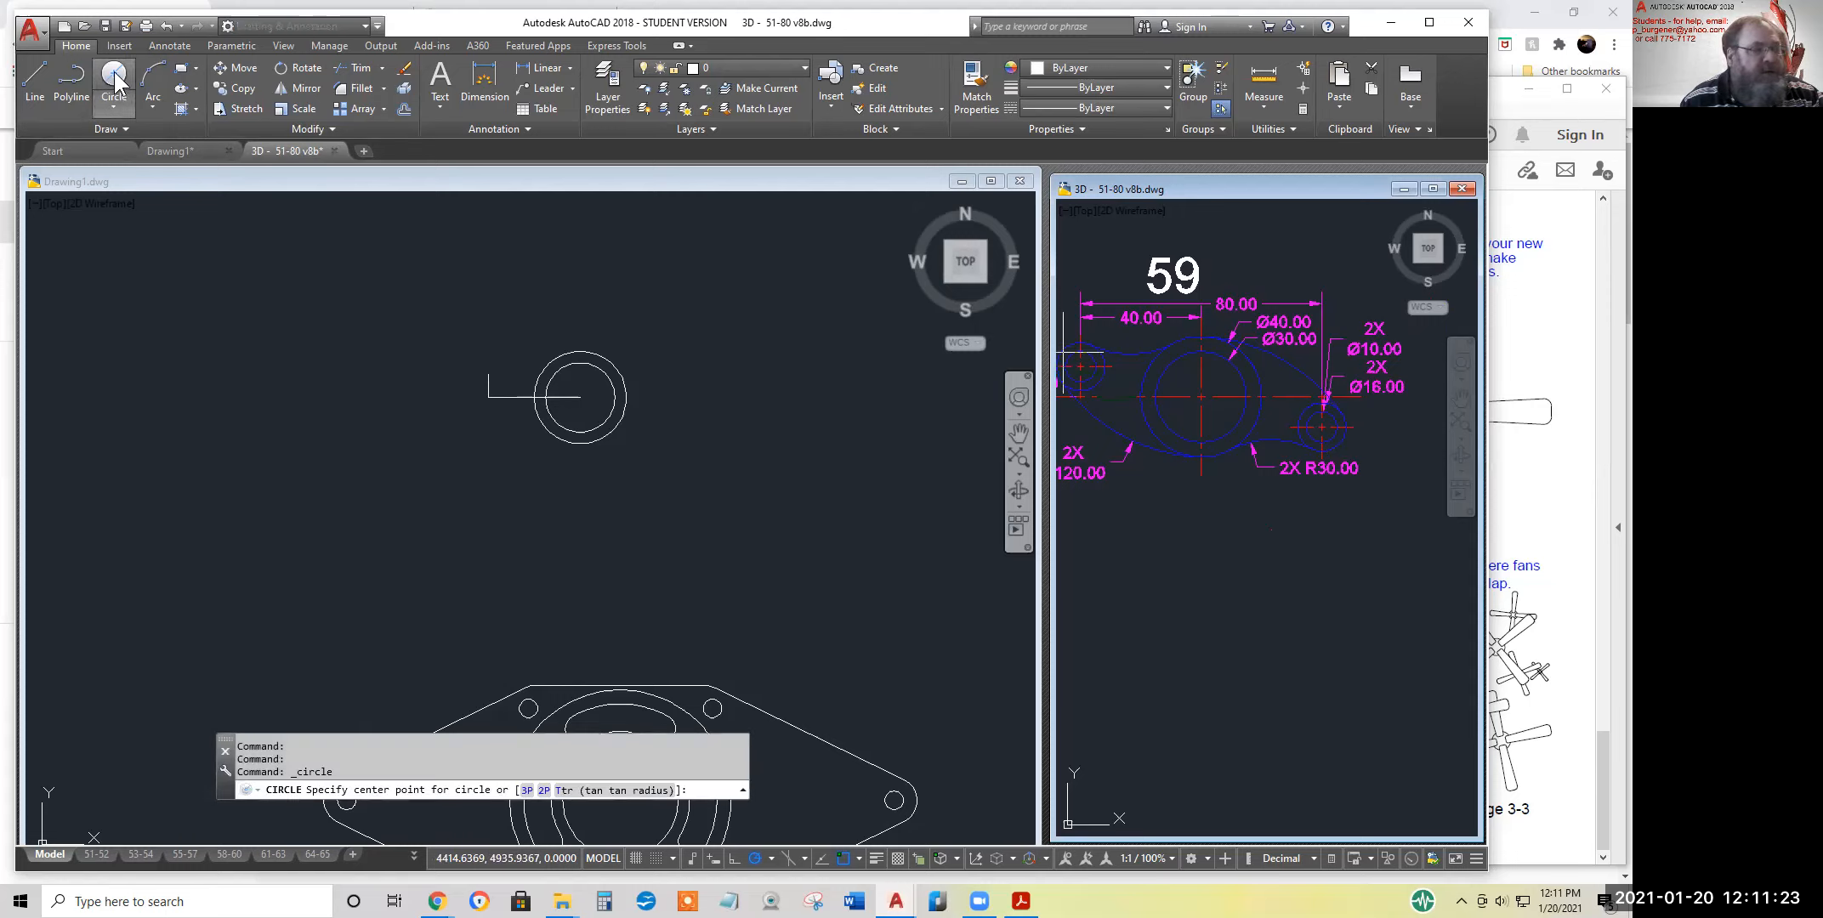
left_click(495, 362)
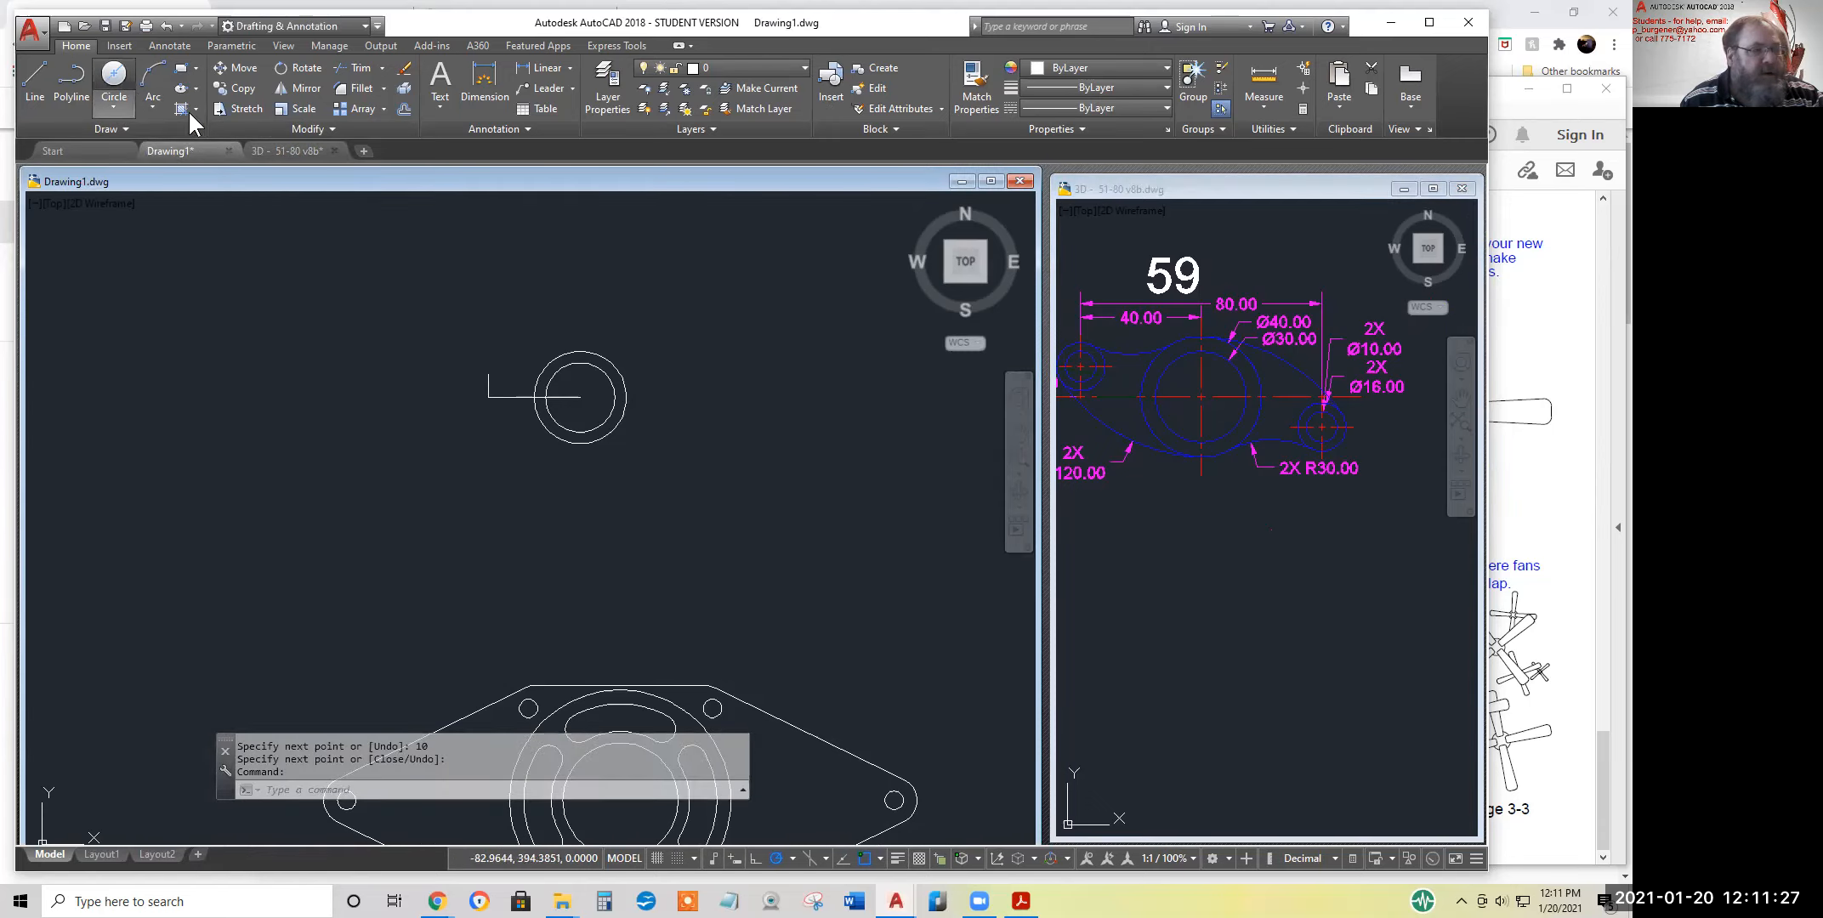
left_click(488, 374)
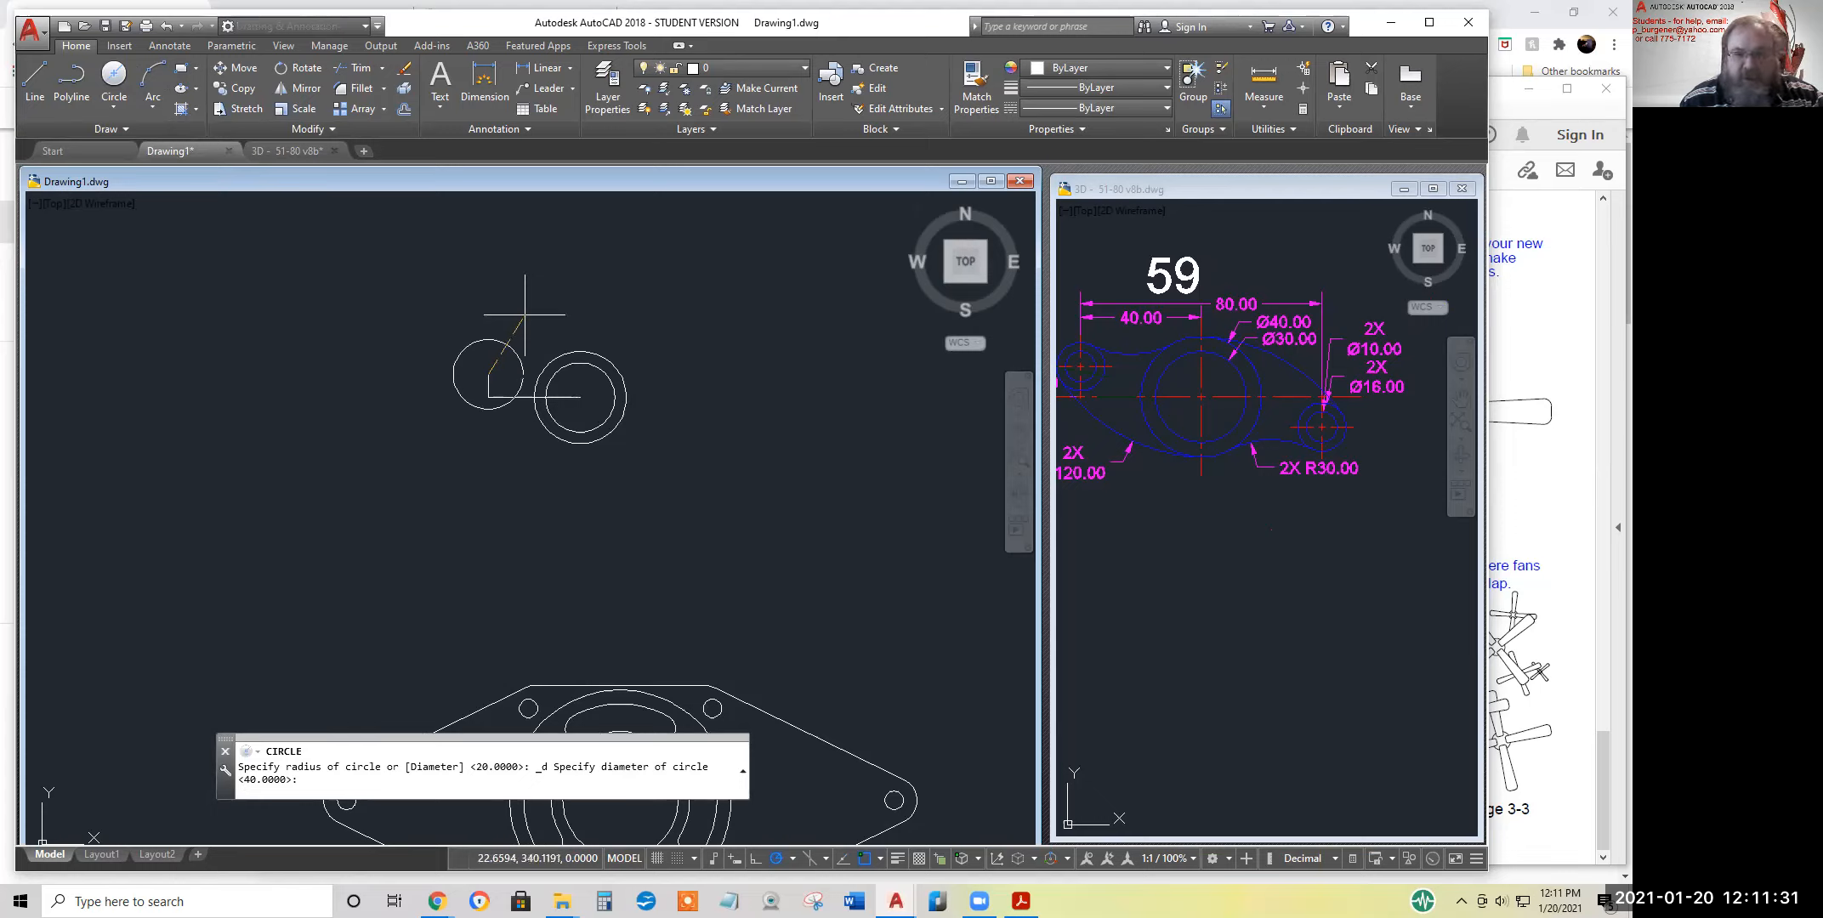
type("1")
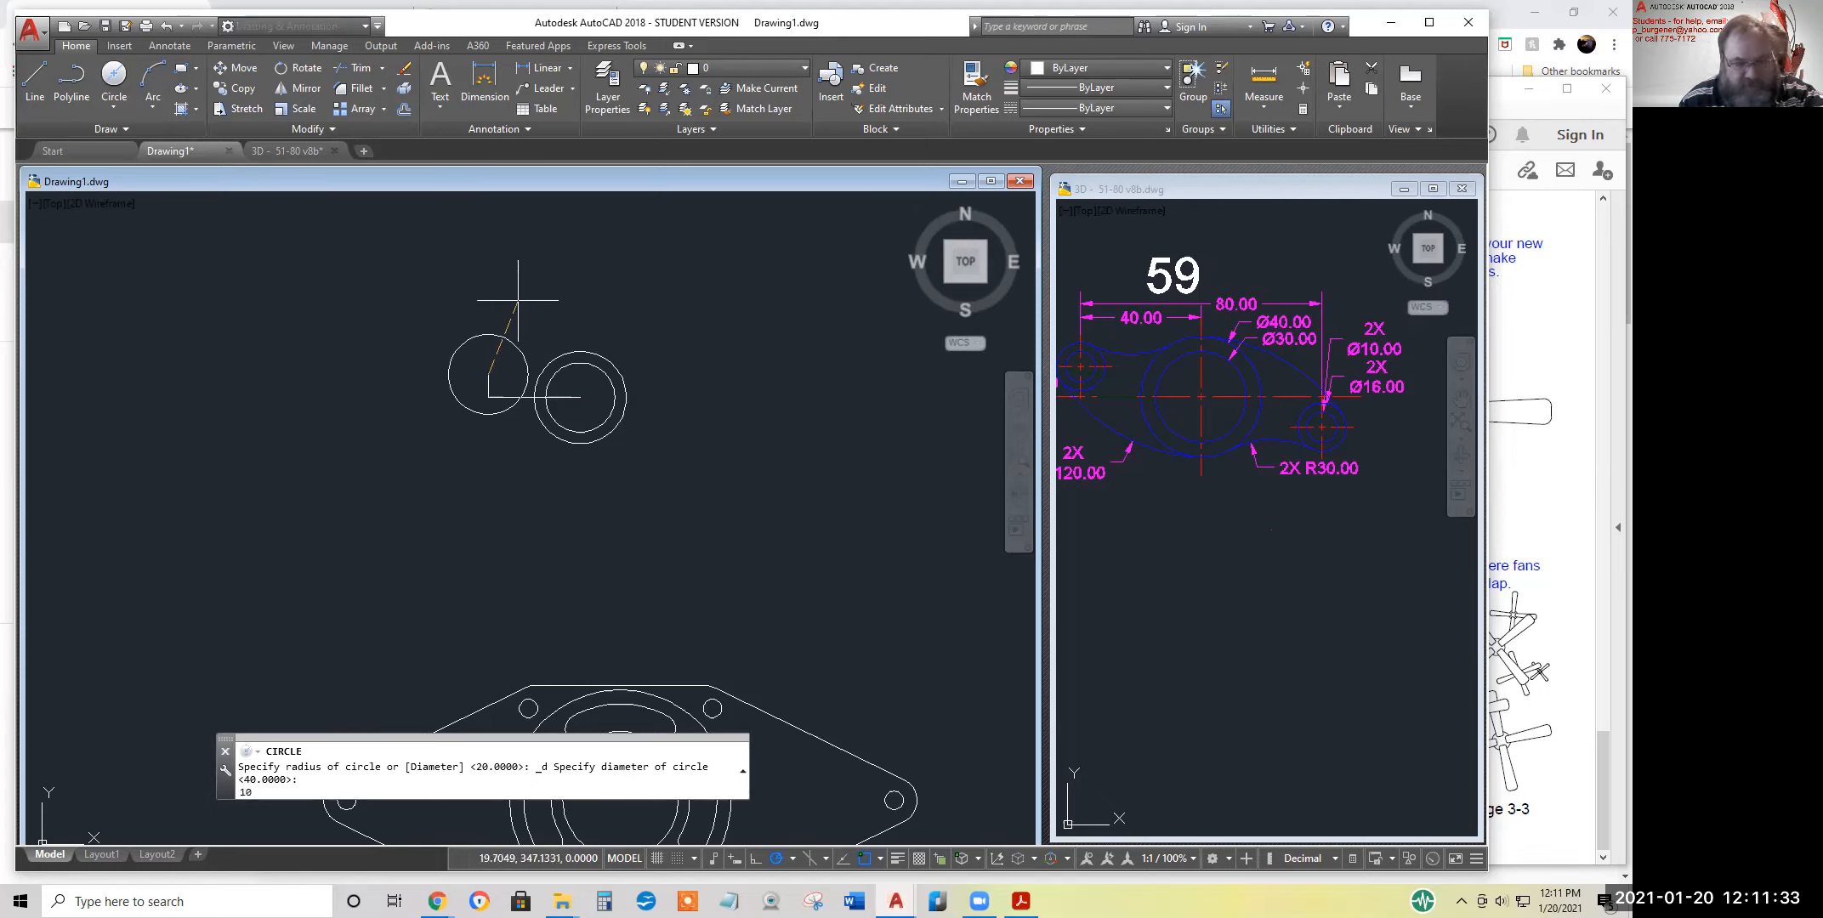
type("0")
key("Return")
Draw a 16-diameter circle concentric with the small 10-diameter circle
left_click(114, 78)
left_click(114, 76)
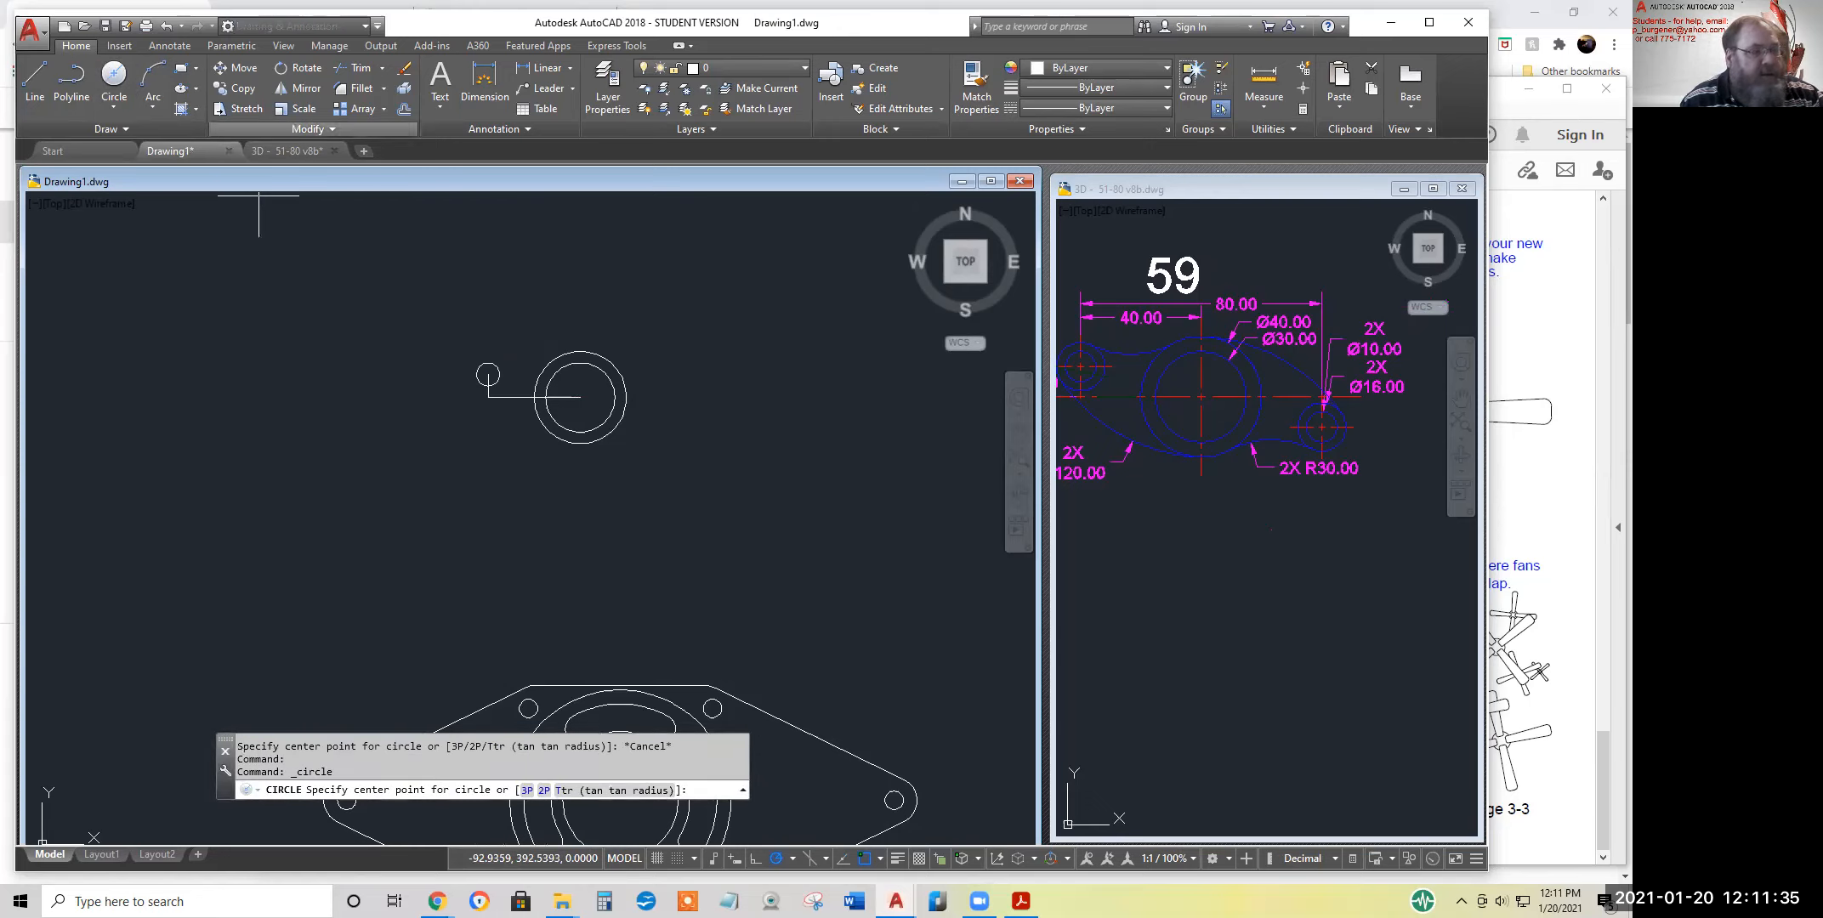
left_click(488, 374)
type("16")
key("Return")
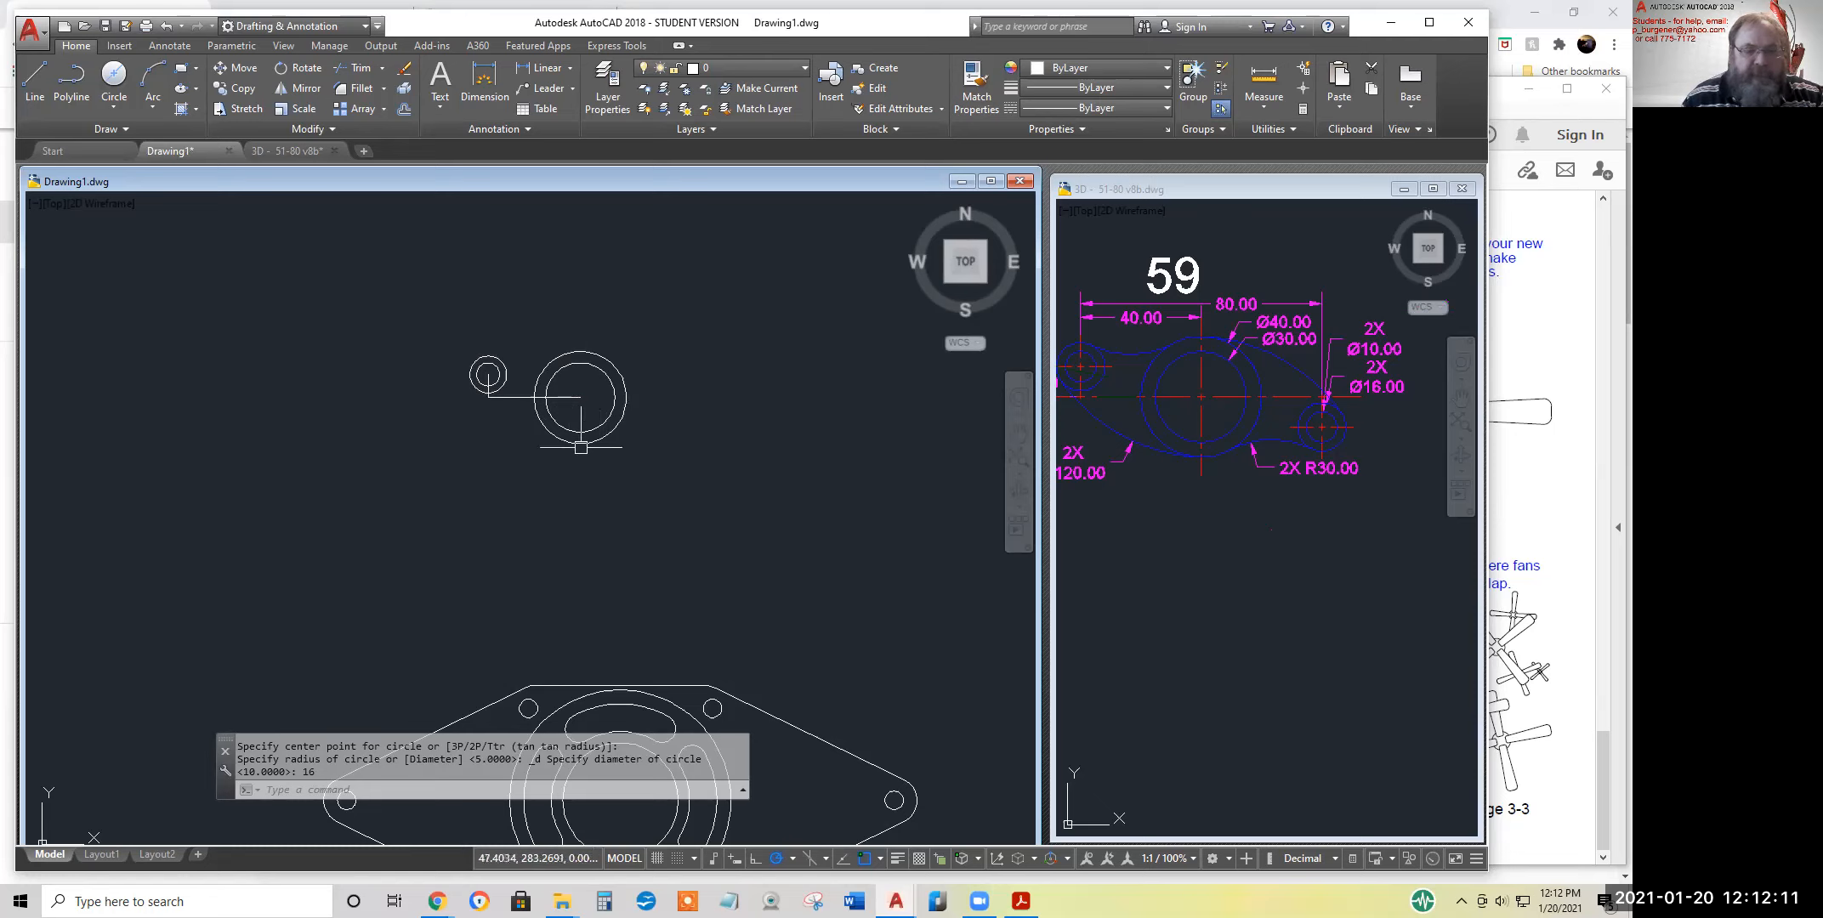
Orbit the exercise 59 reference figure to examine its outline arcs in 3D, and undo the orbit
left_click(1170, 491)
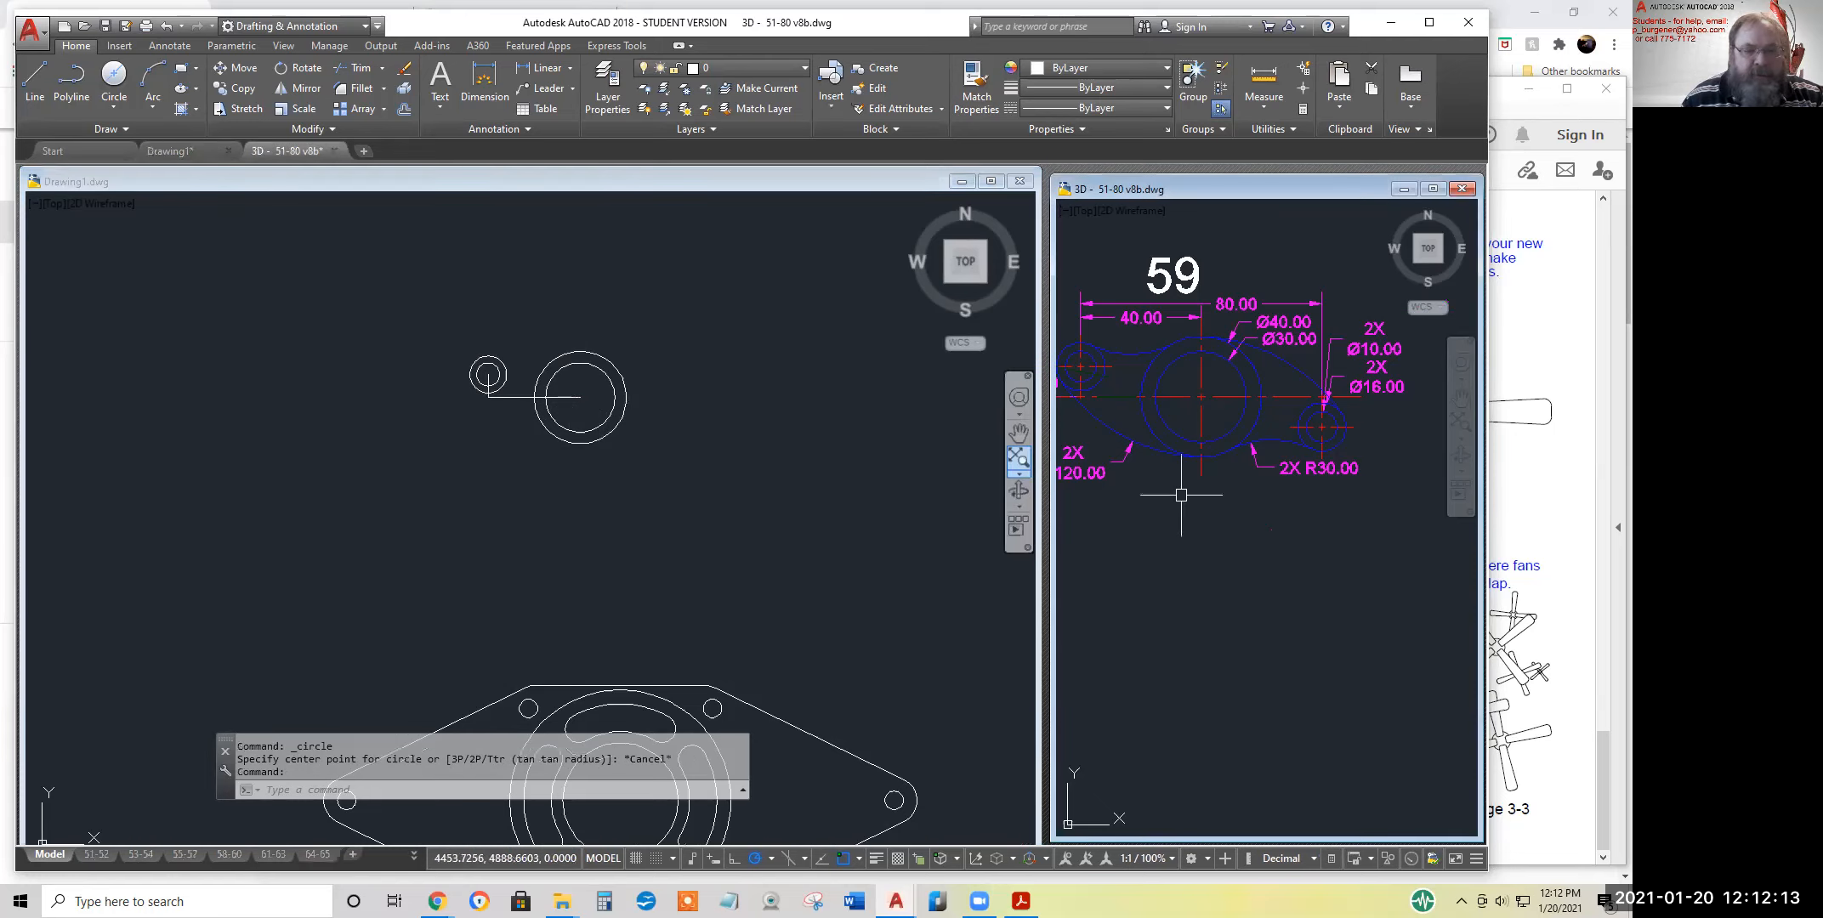
middle_click_drag(1180, 497, 1226, 505)
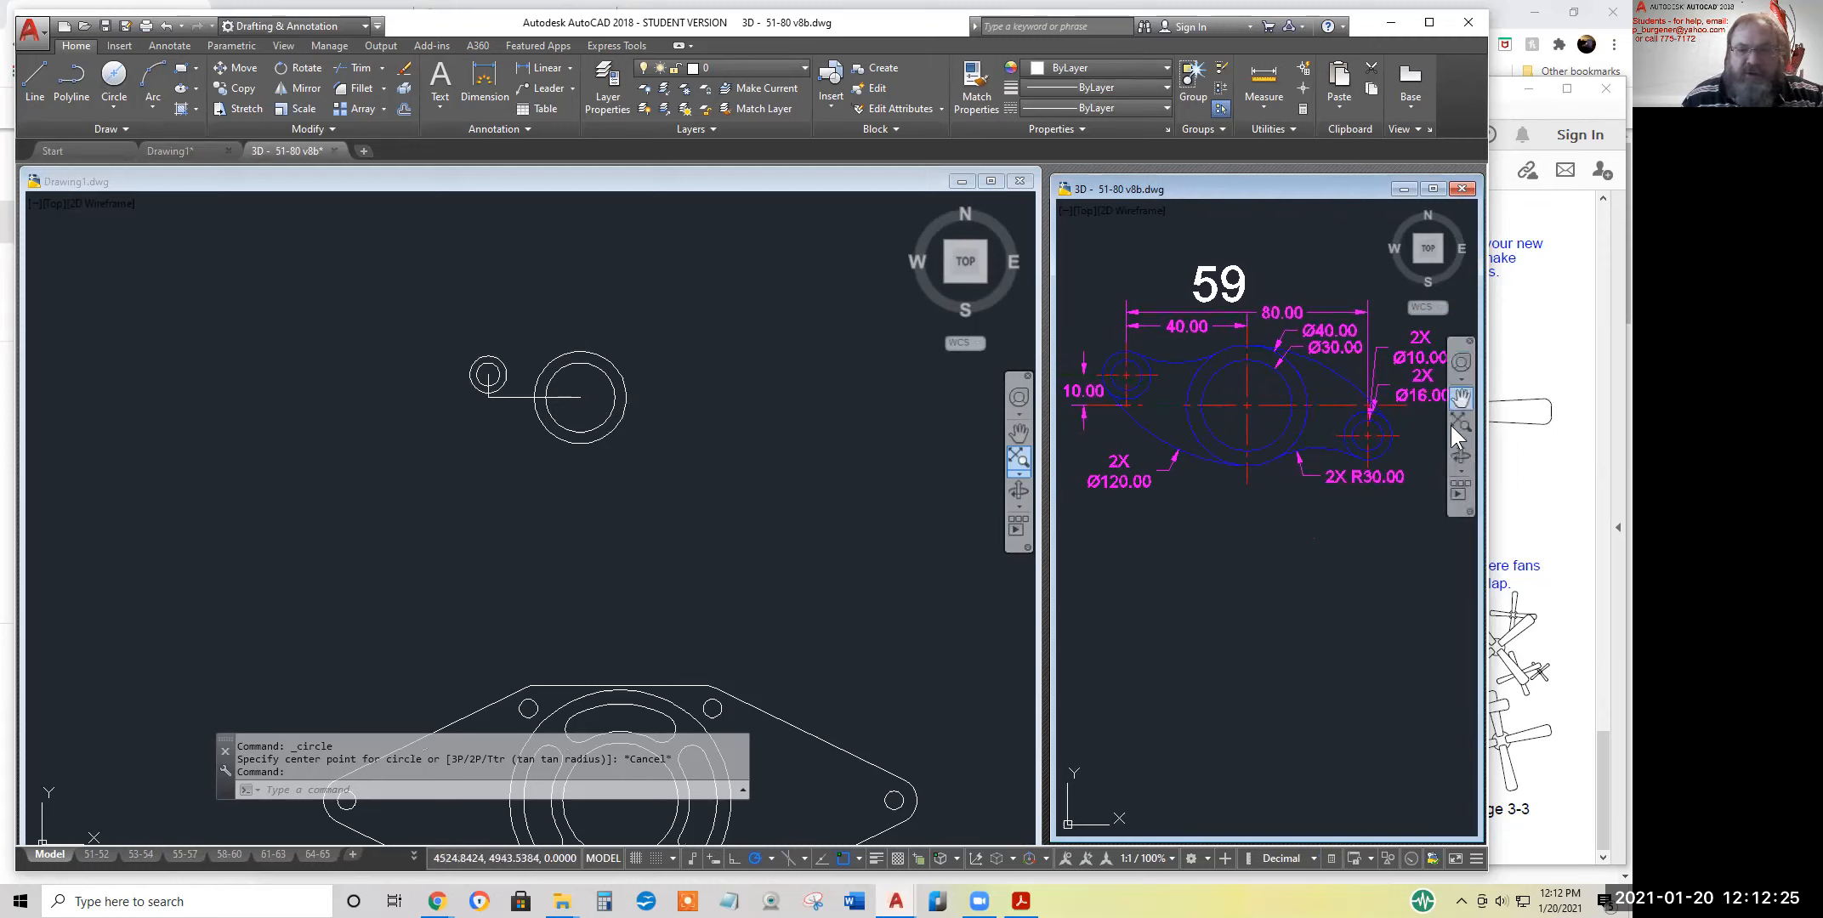
left_click(1462, 455)
left_click_drag(1254, 442, 1261, 364)
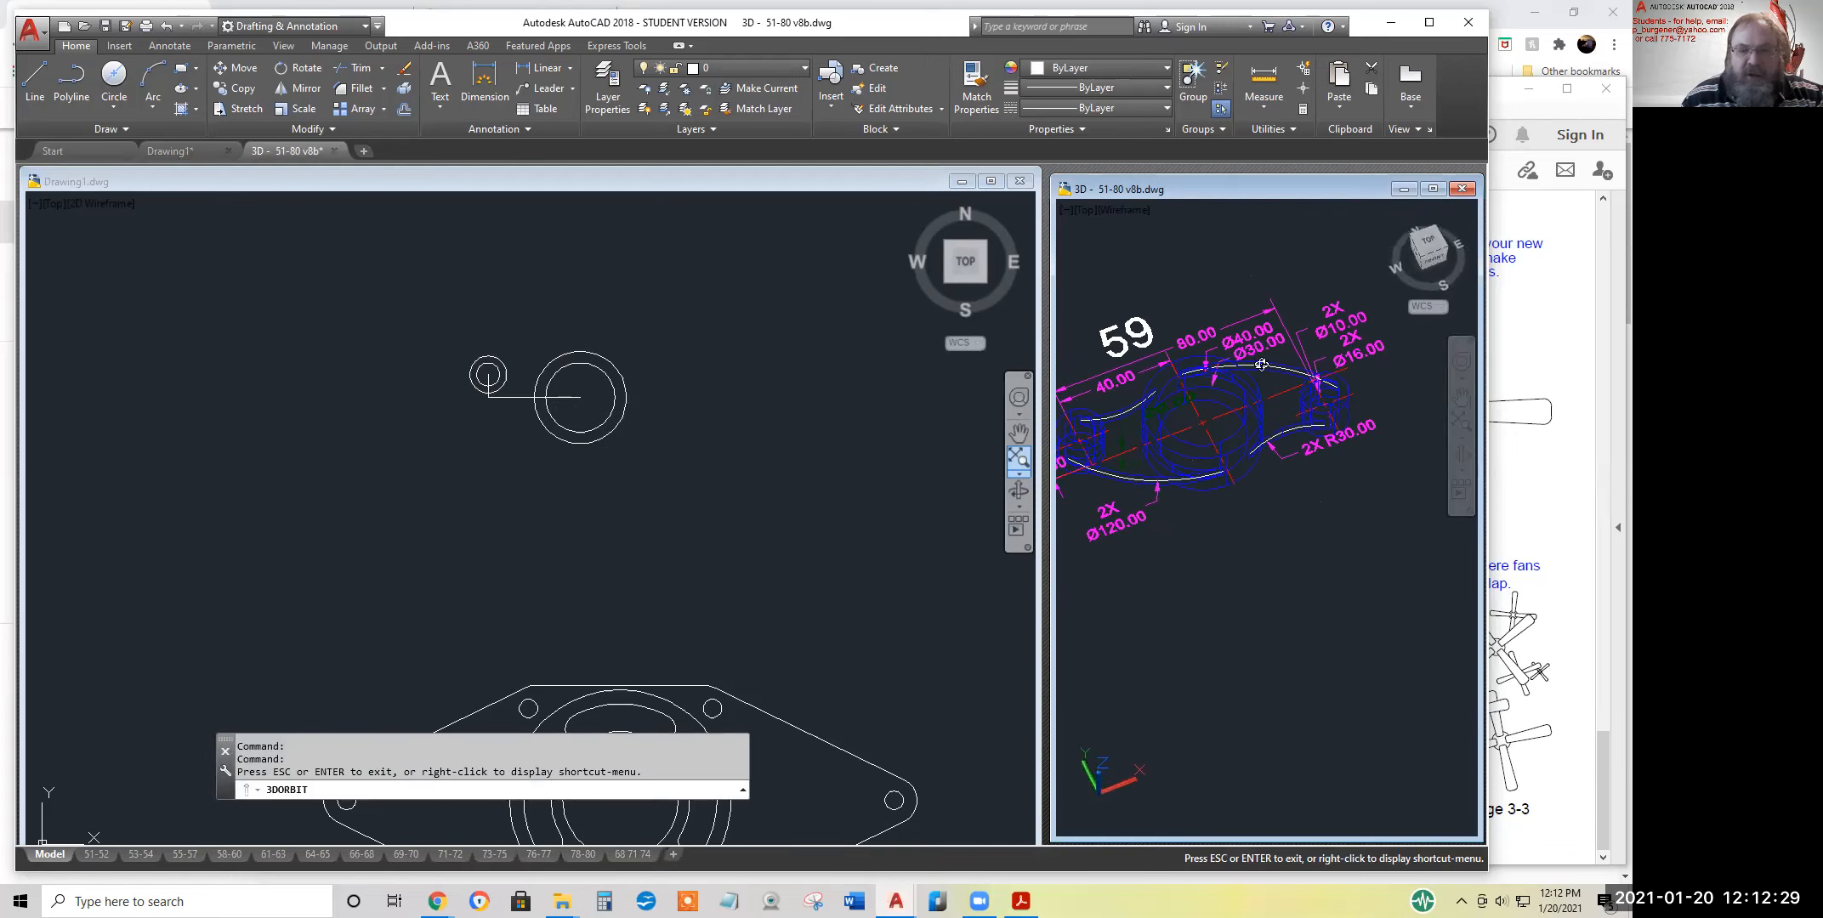
right_click(1293, 512)
left_click(1314, 522)
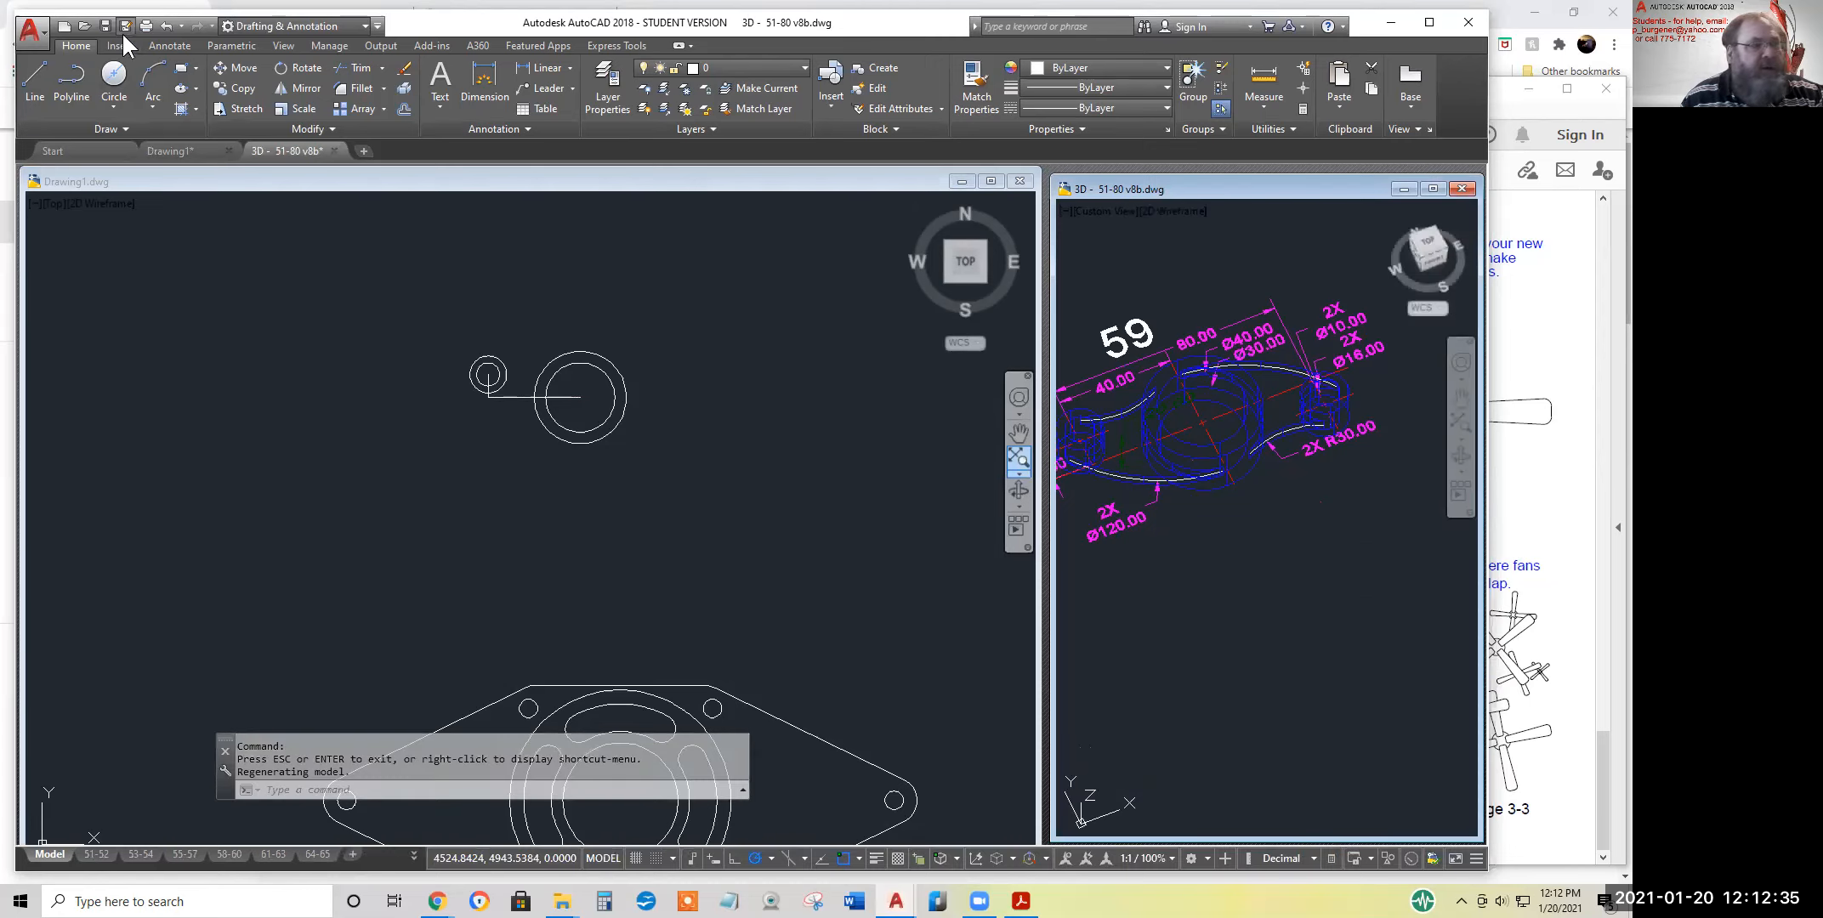
left_click(165, 25)
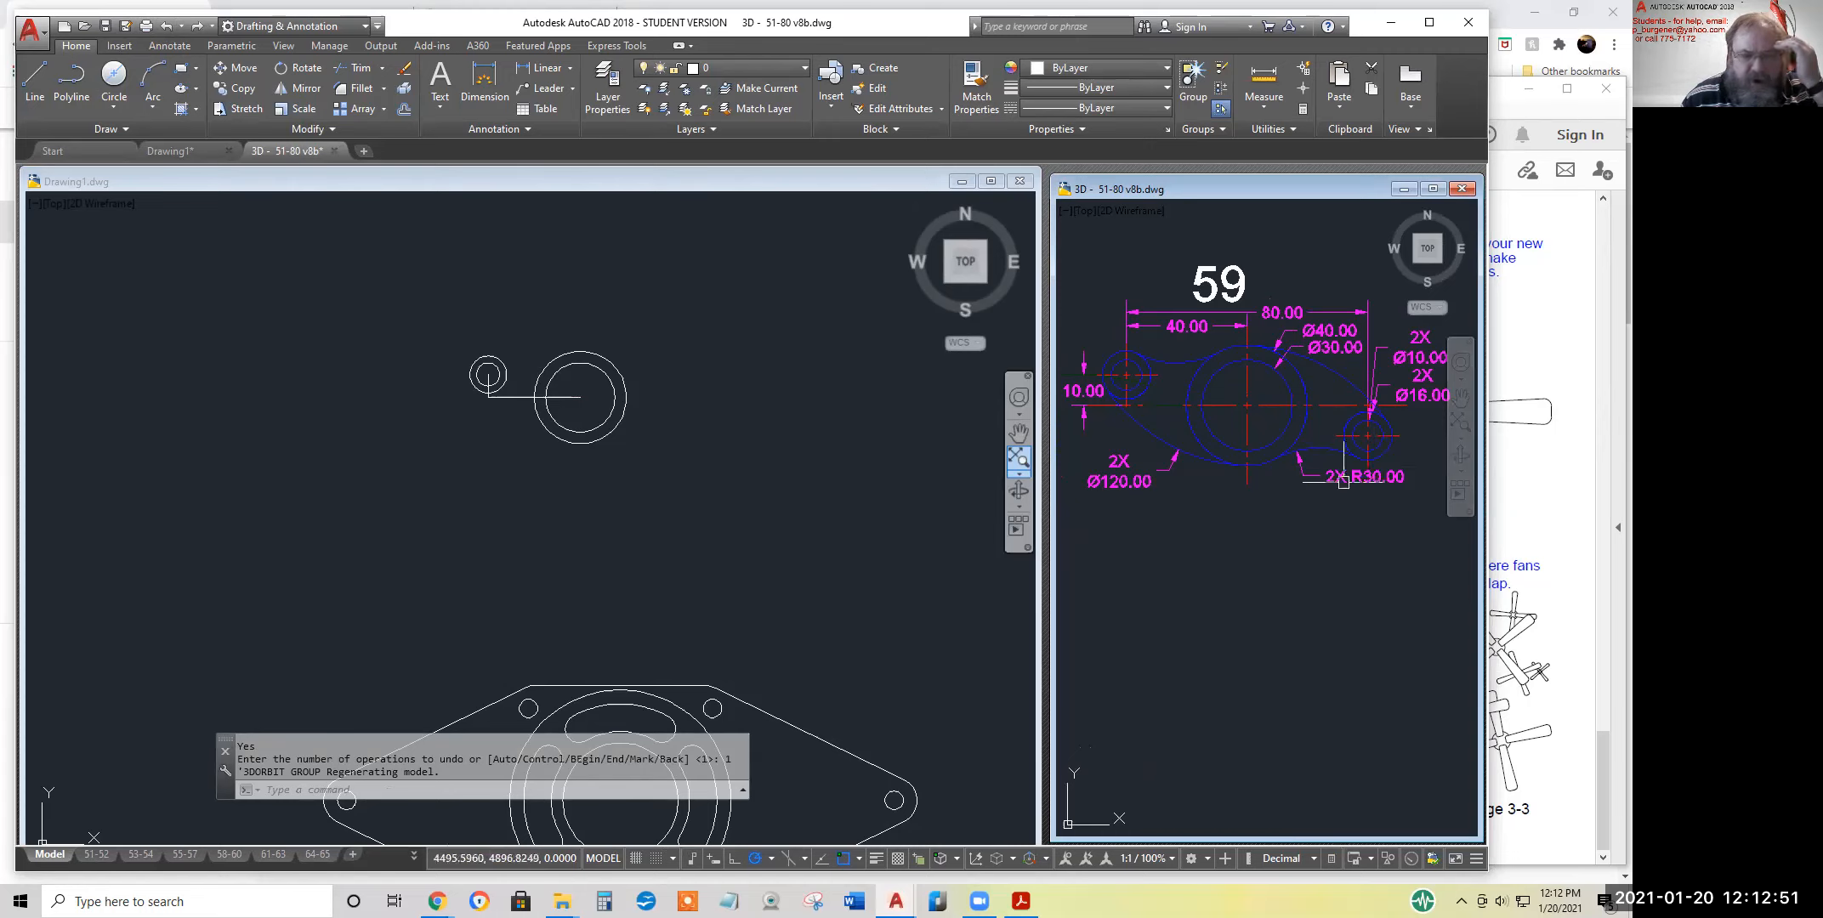
left_click(357, 89)
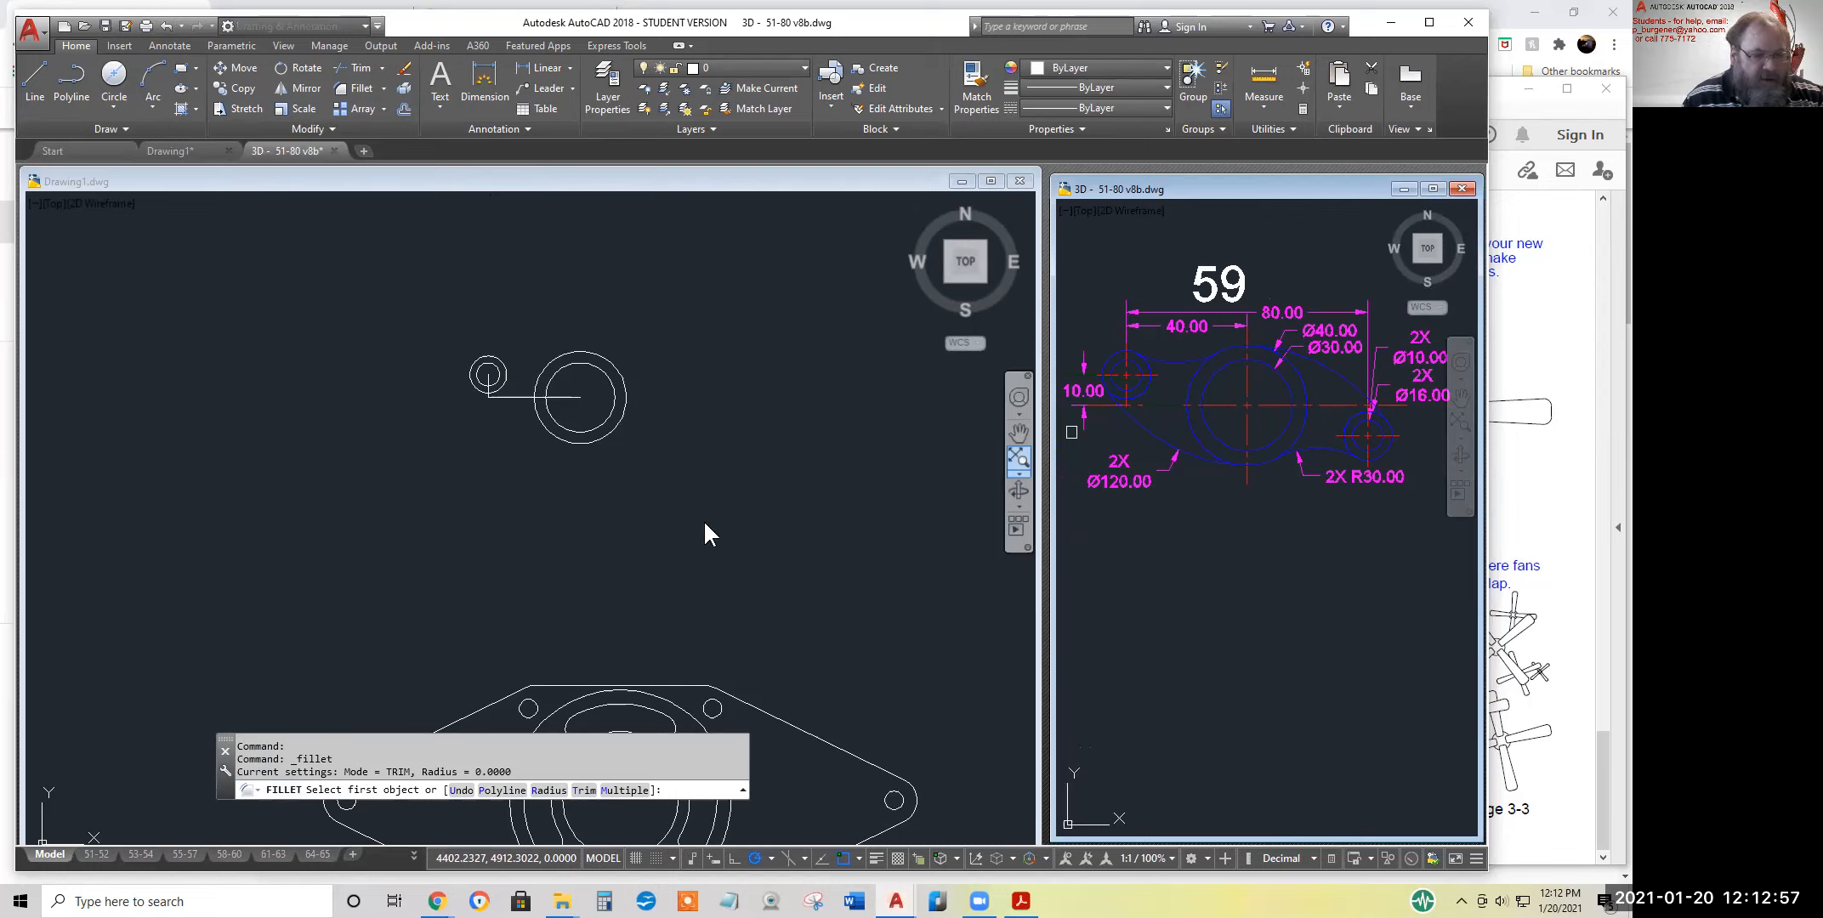
left_click(548, 791)
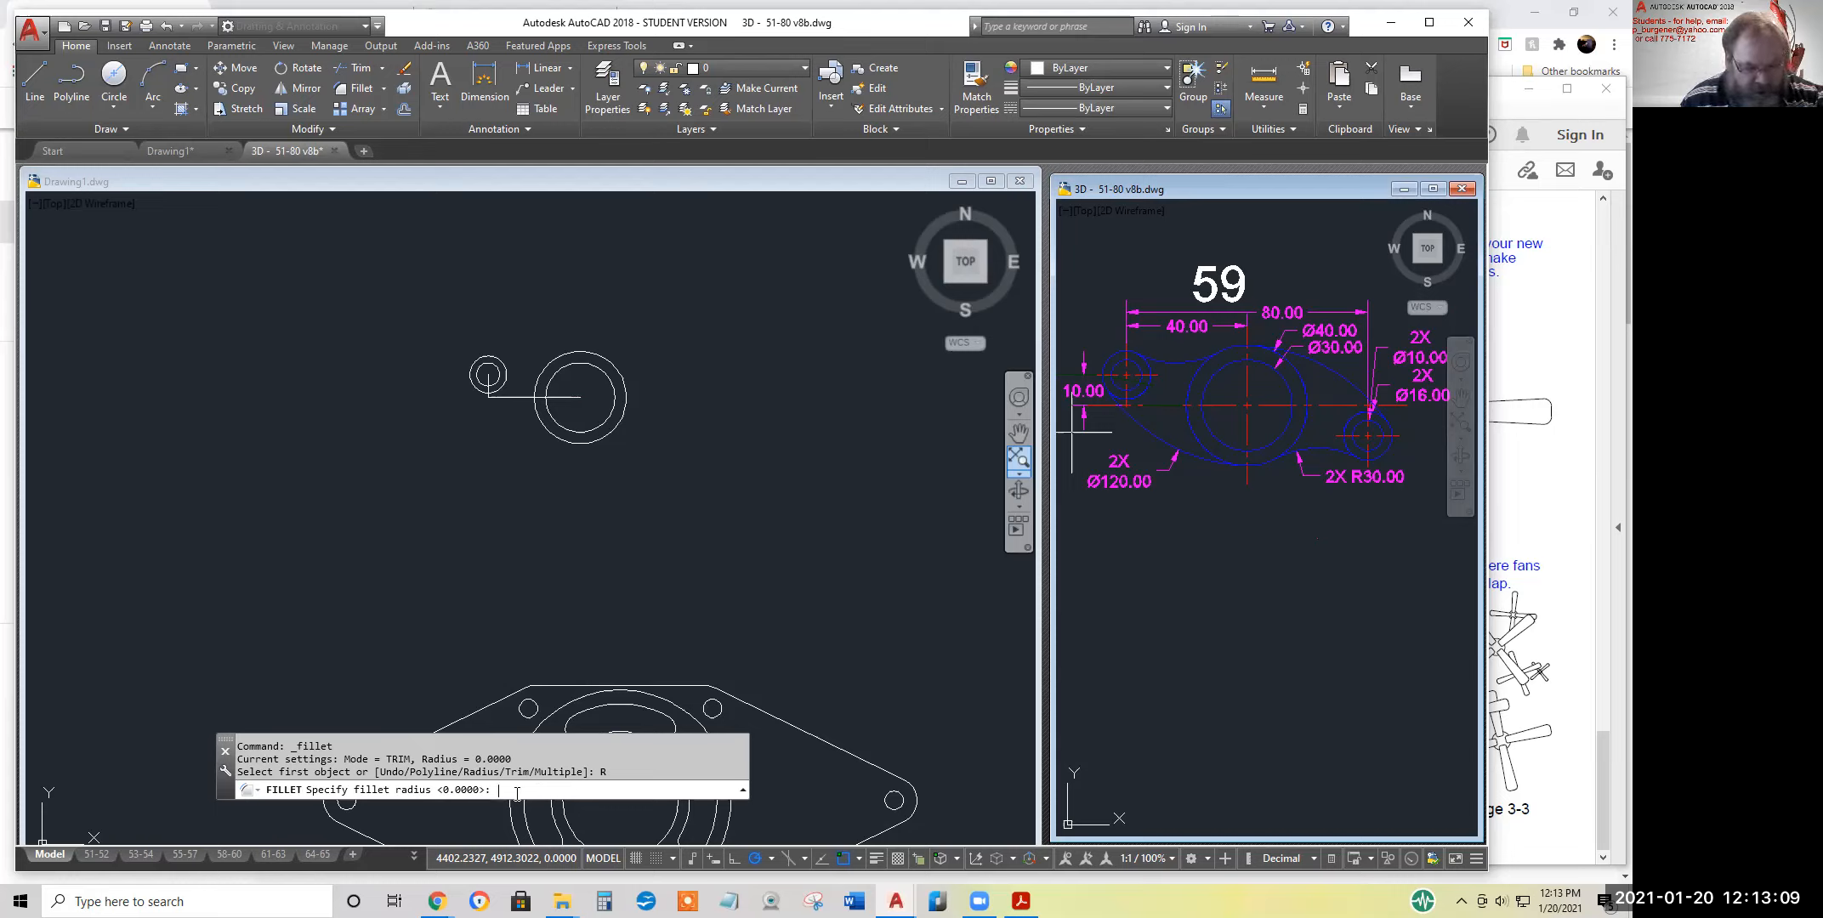
type("0")
key("Return")
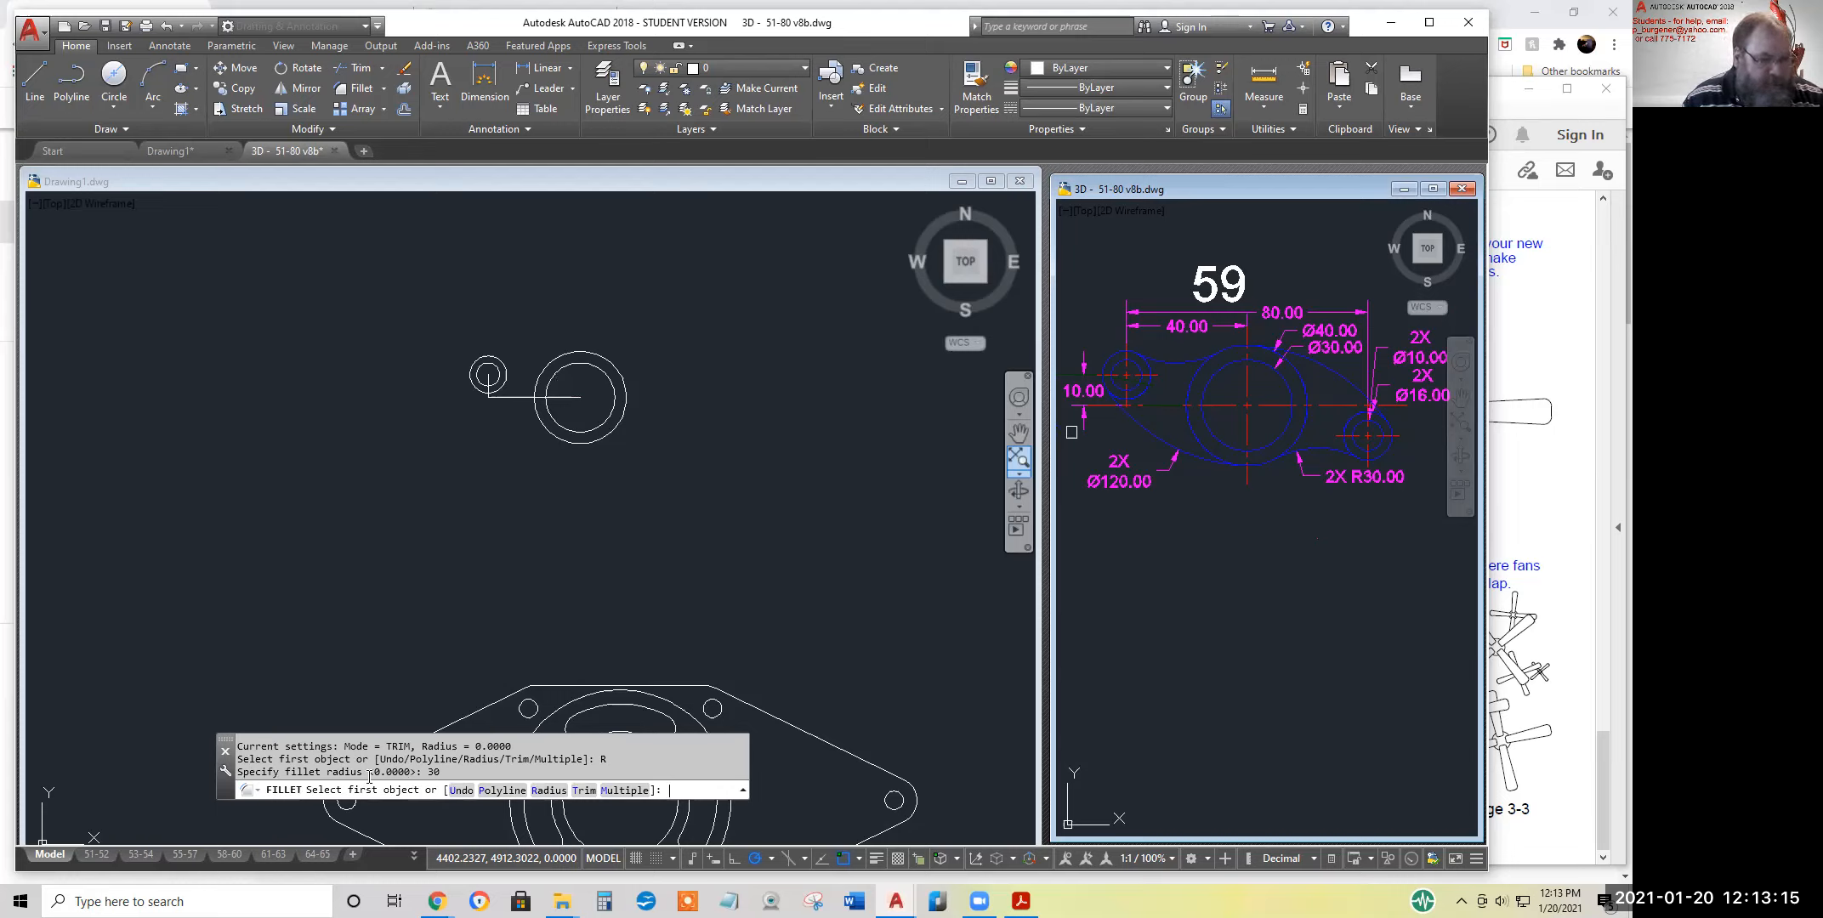
left_click(532, 341)
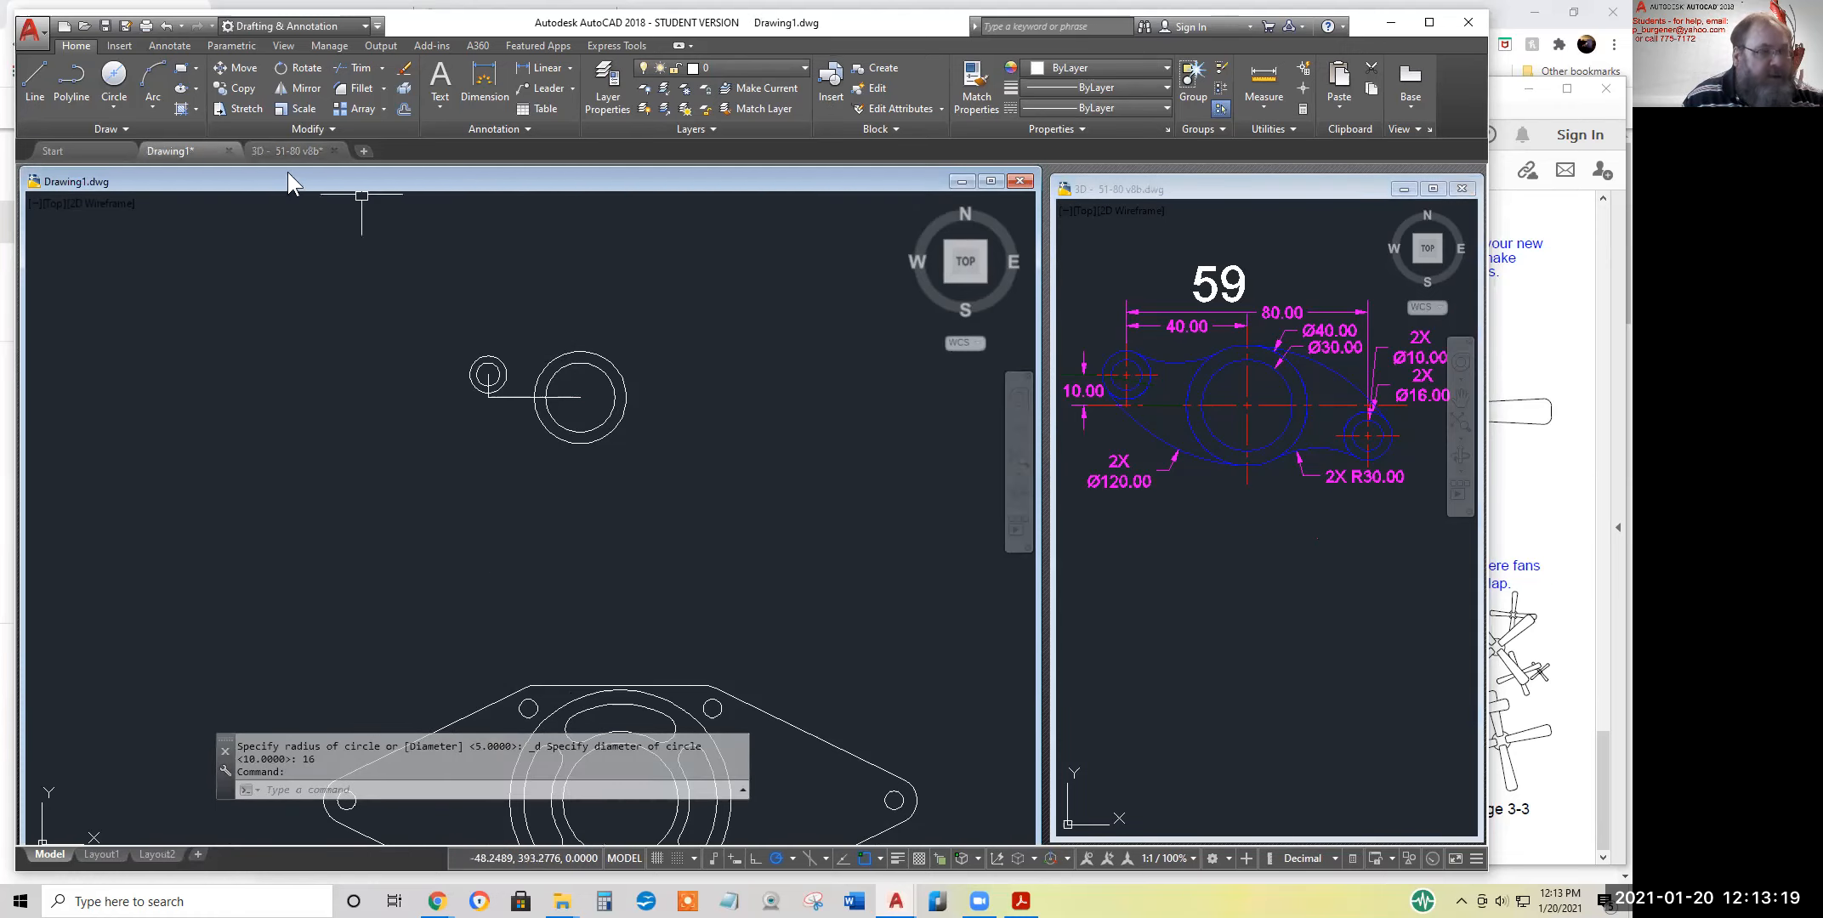
Fillet the upper sides of the 40-diameter and 16-diameter circles with a radius of 30
left_click(348, 90)
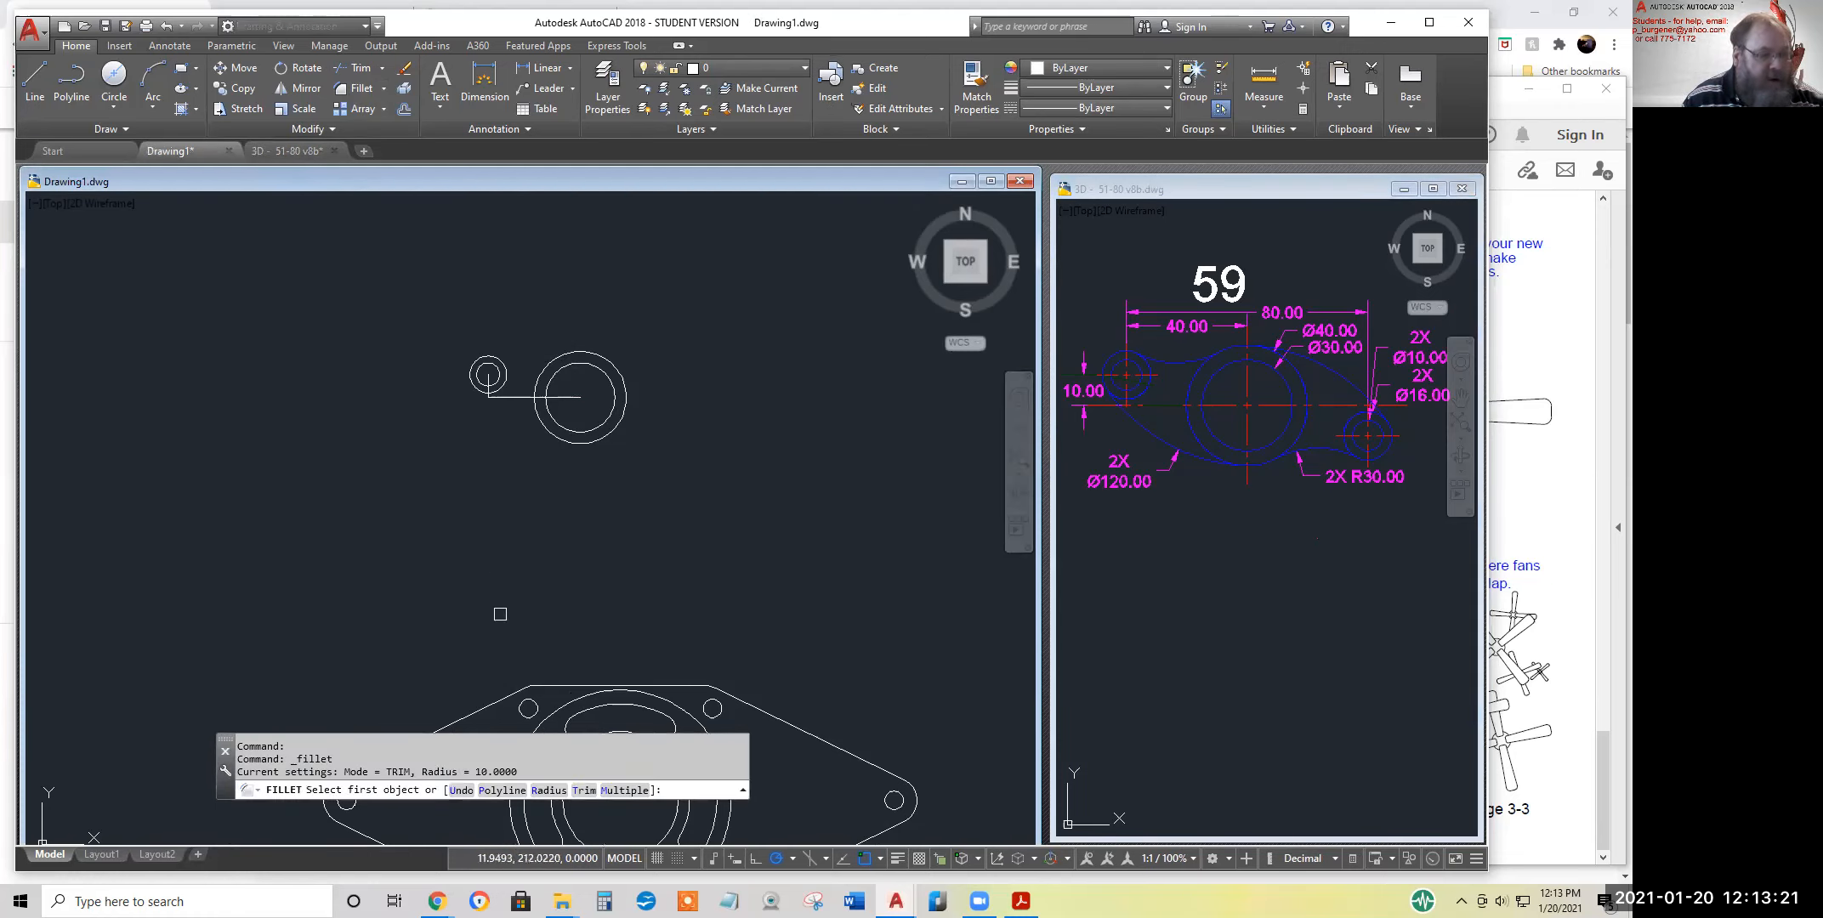
left_click(551, 790)
type("3")
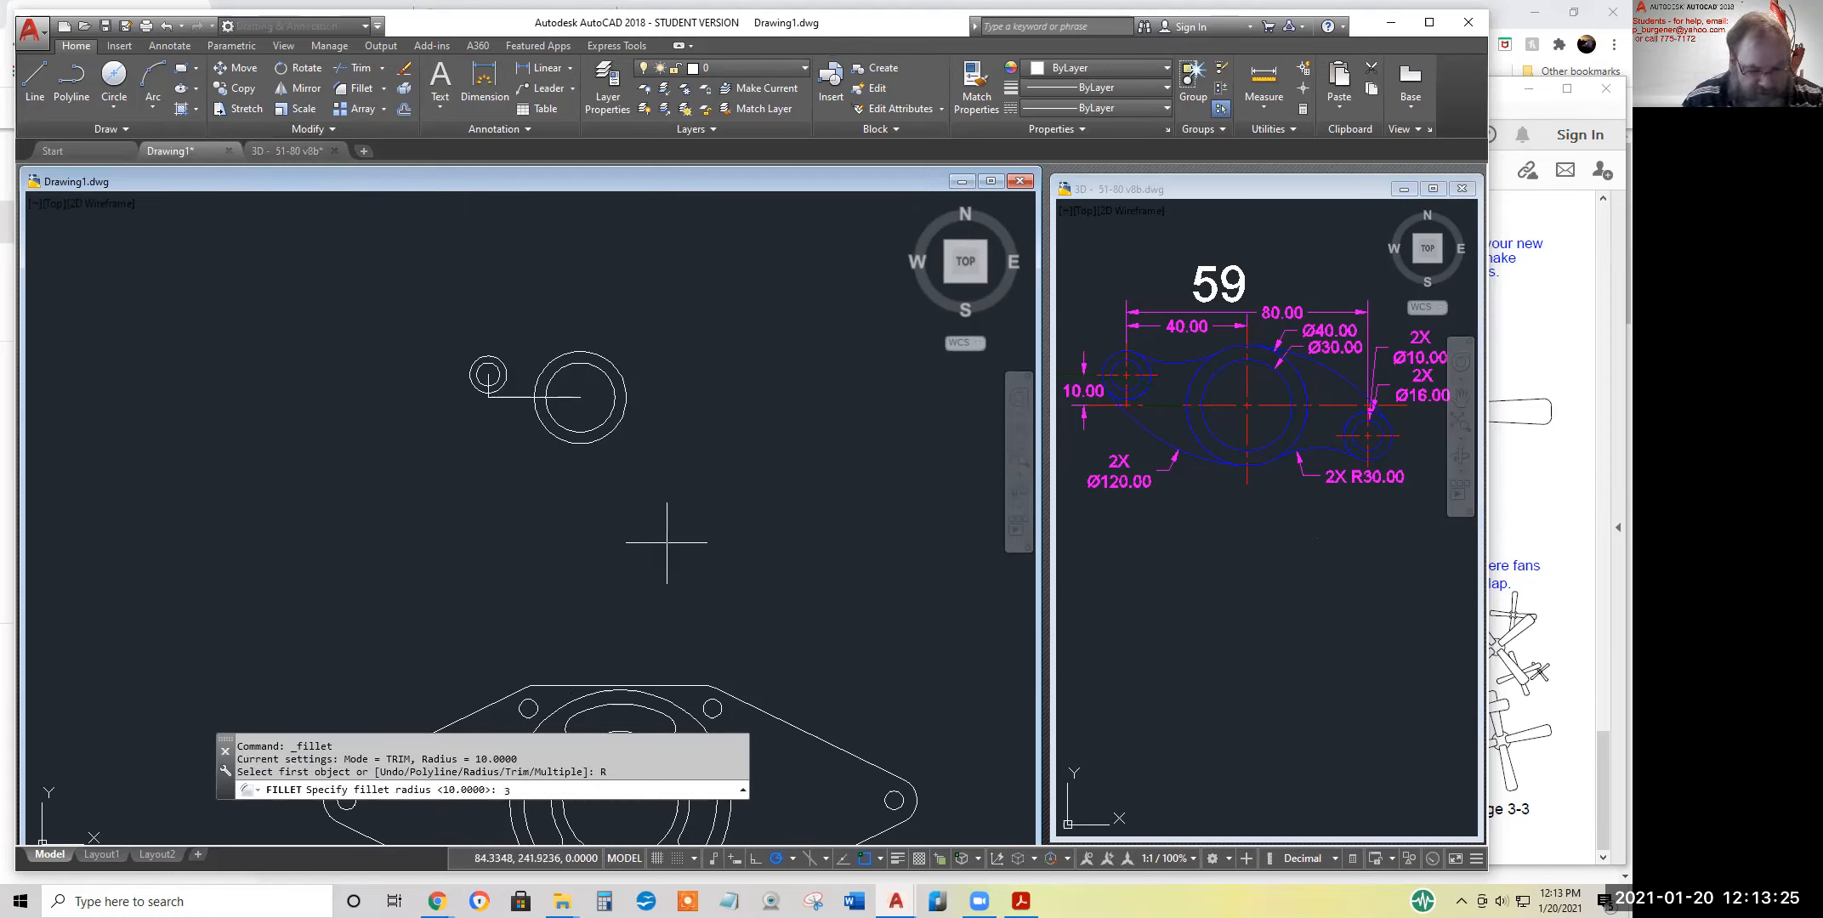
type("0")
key("Return")
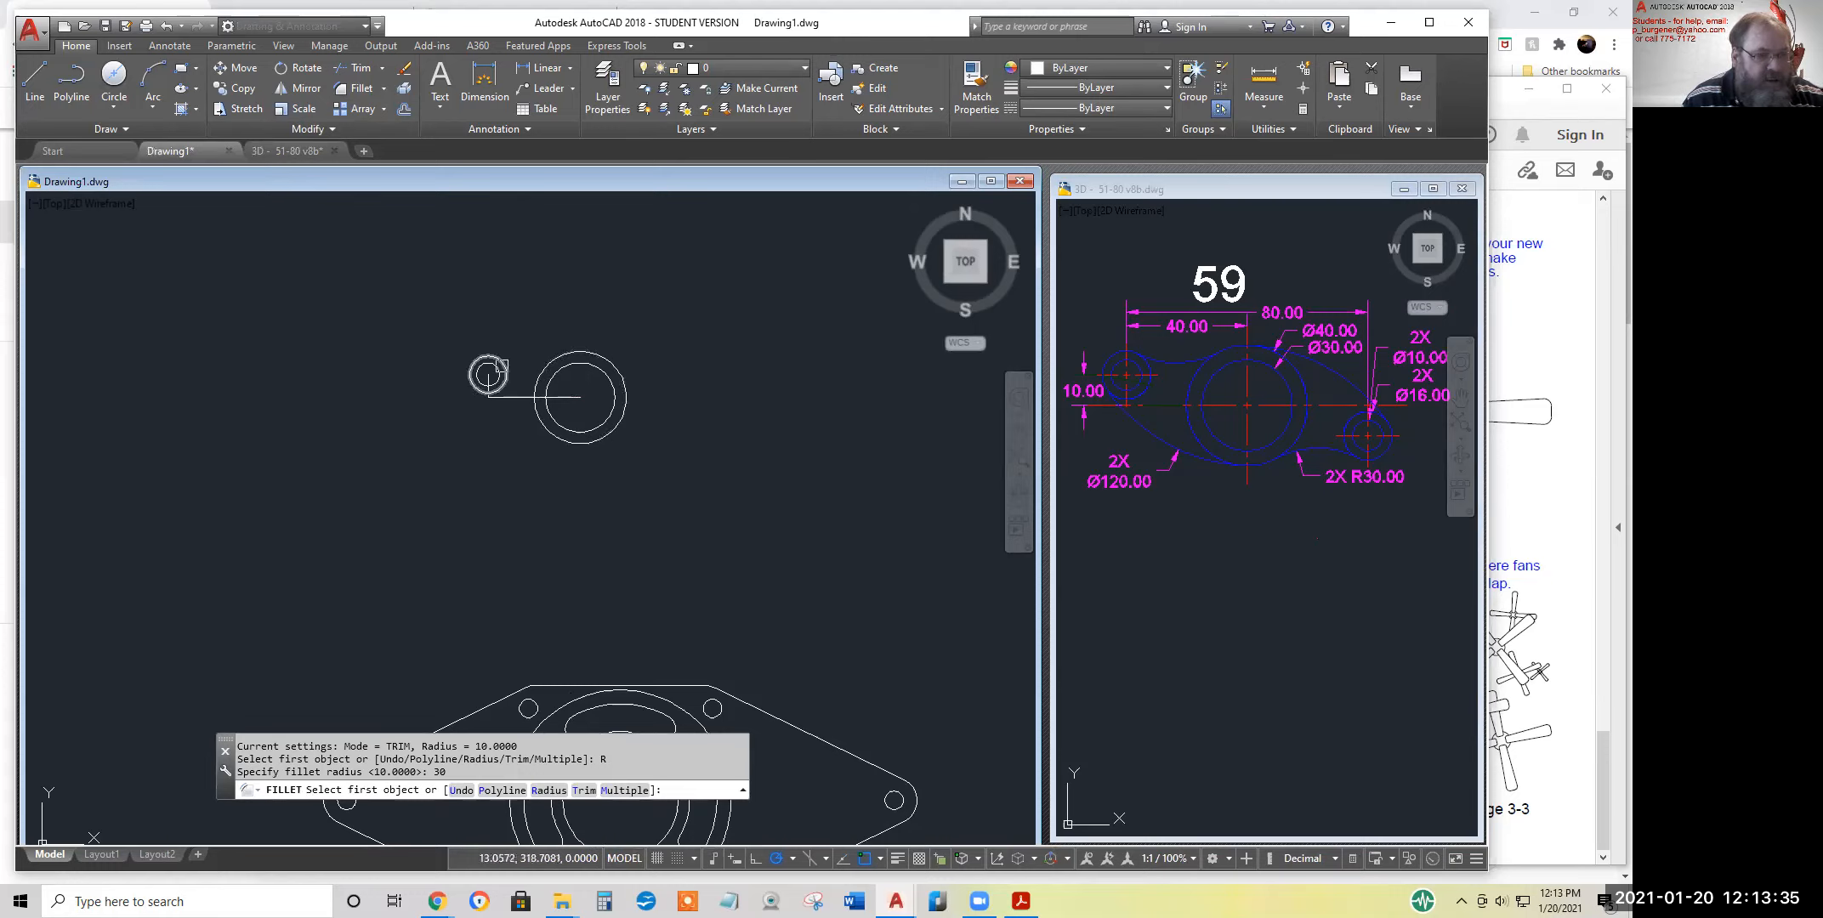
left_click(547, 369)
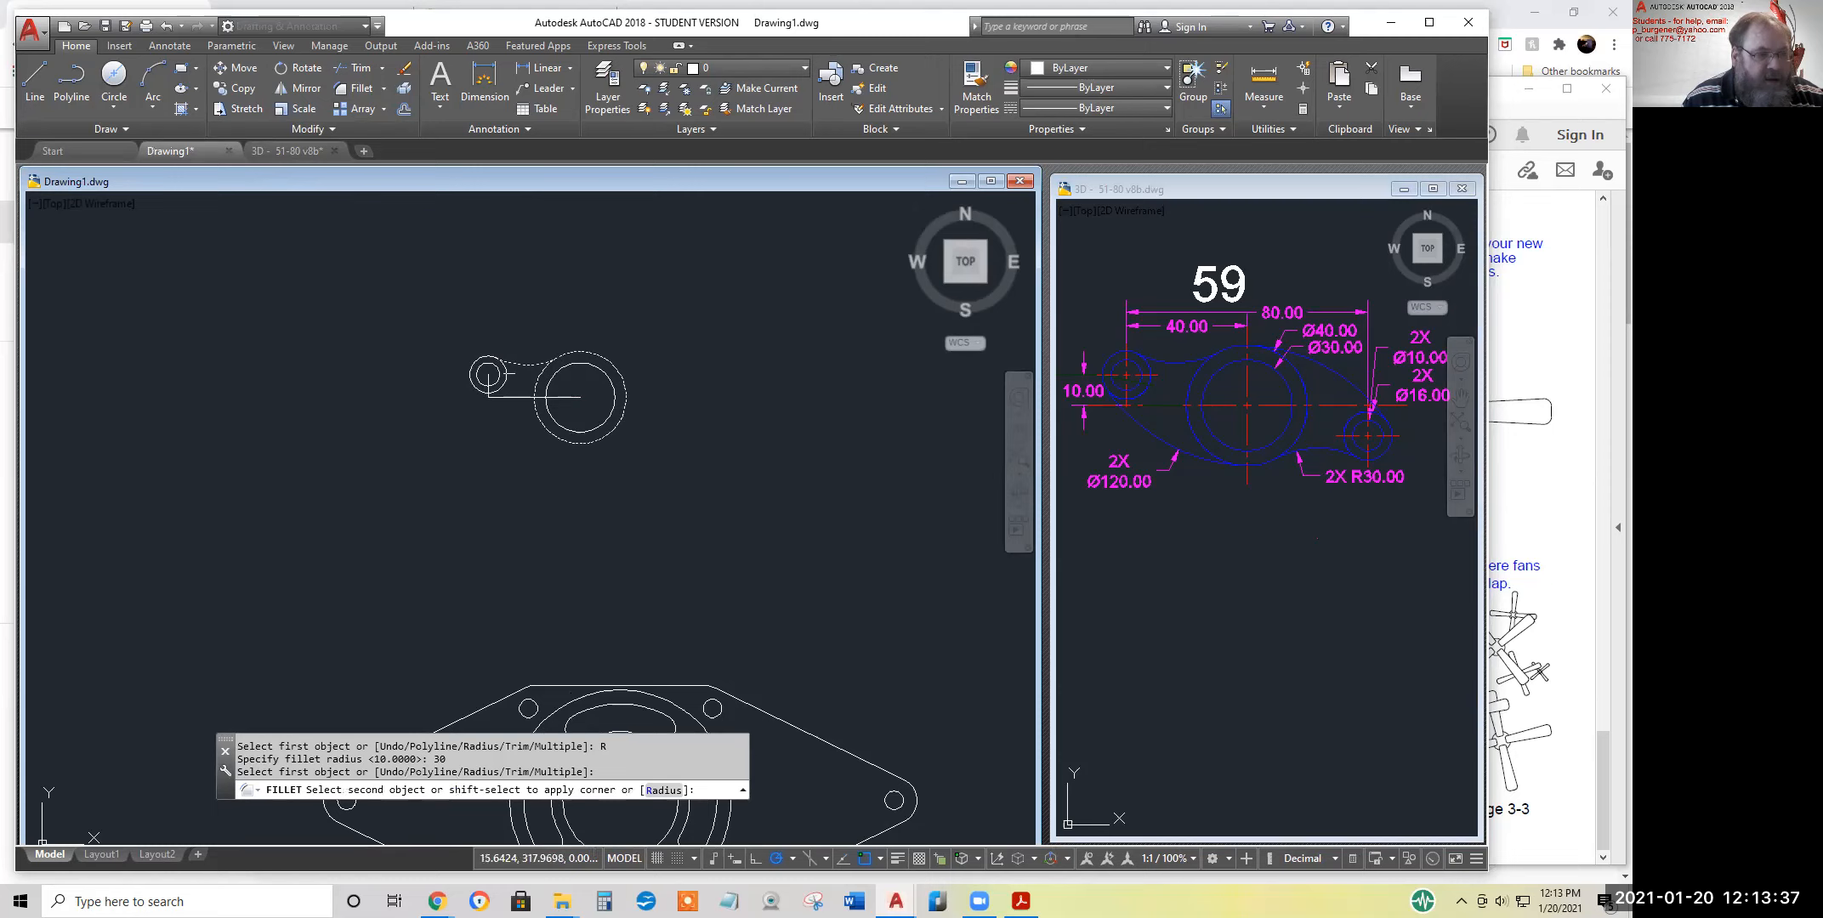
left_click(503, 364)
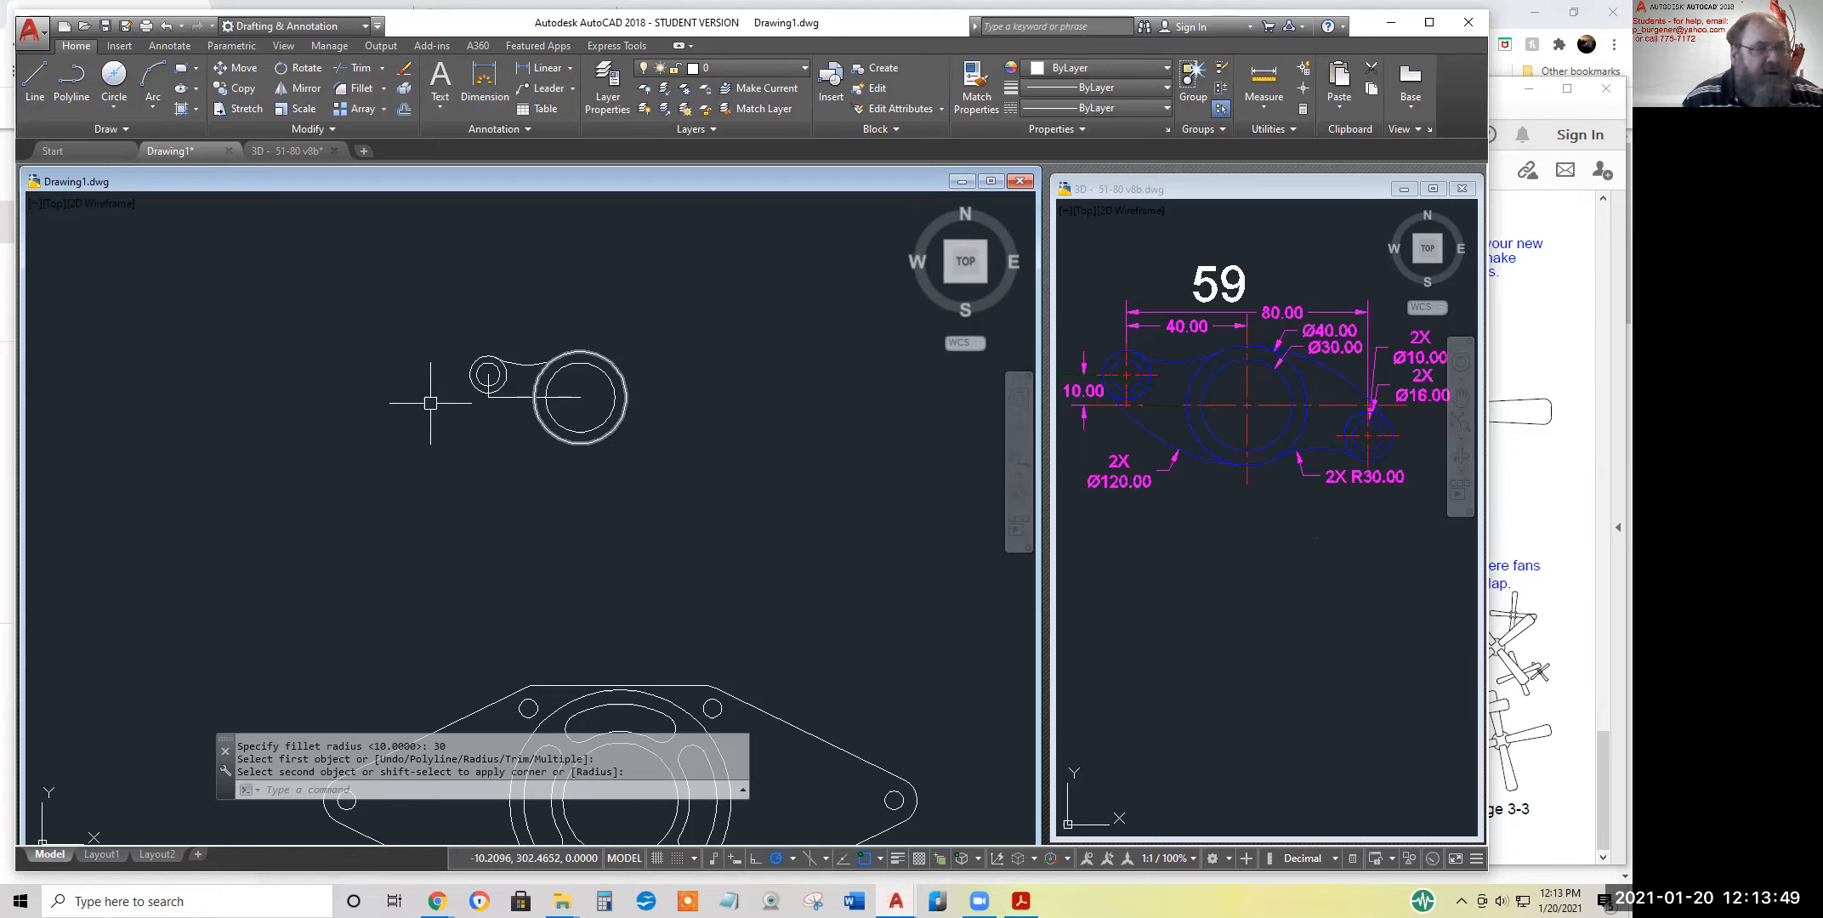
Draw a circle of radius 60 tangent to the outer-left side of the 16-diameter circle and the lower side of the 40-diameter circle
left_click(115, 112)
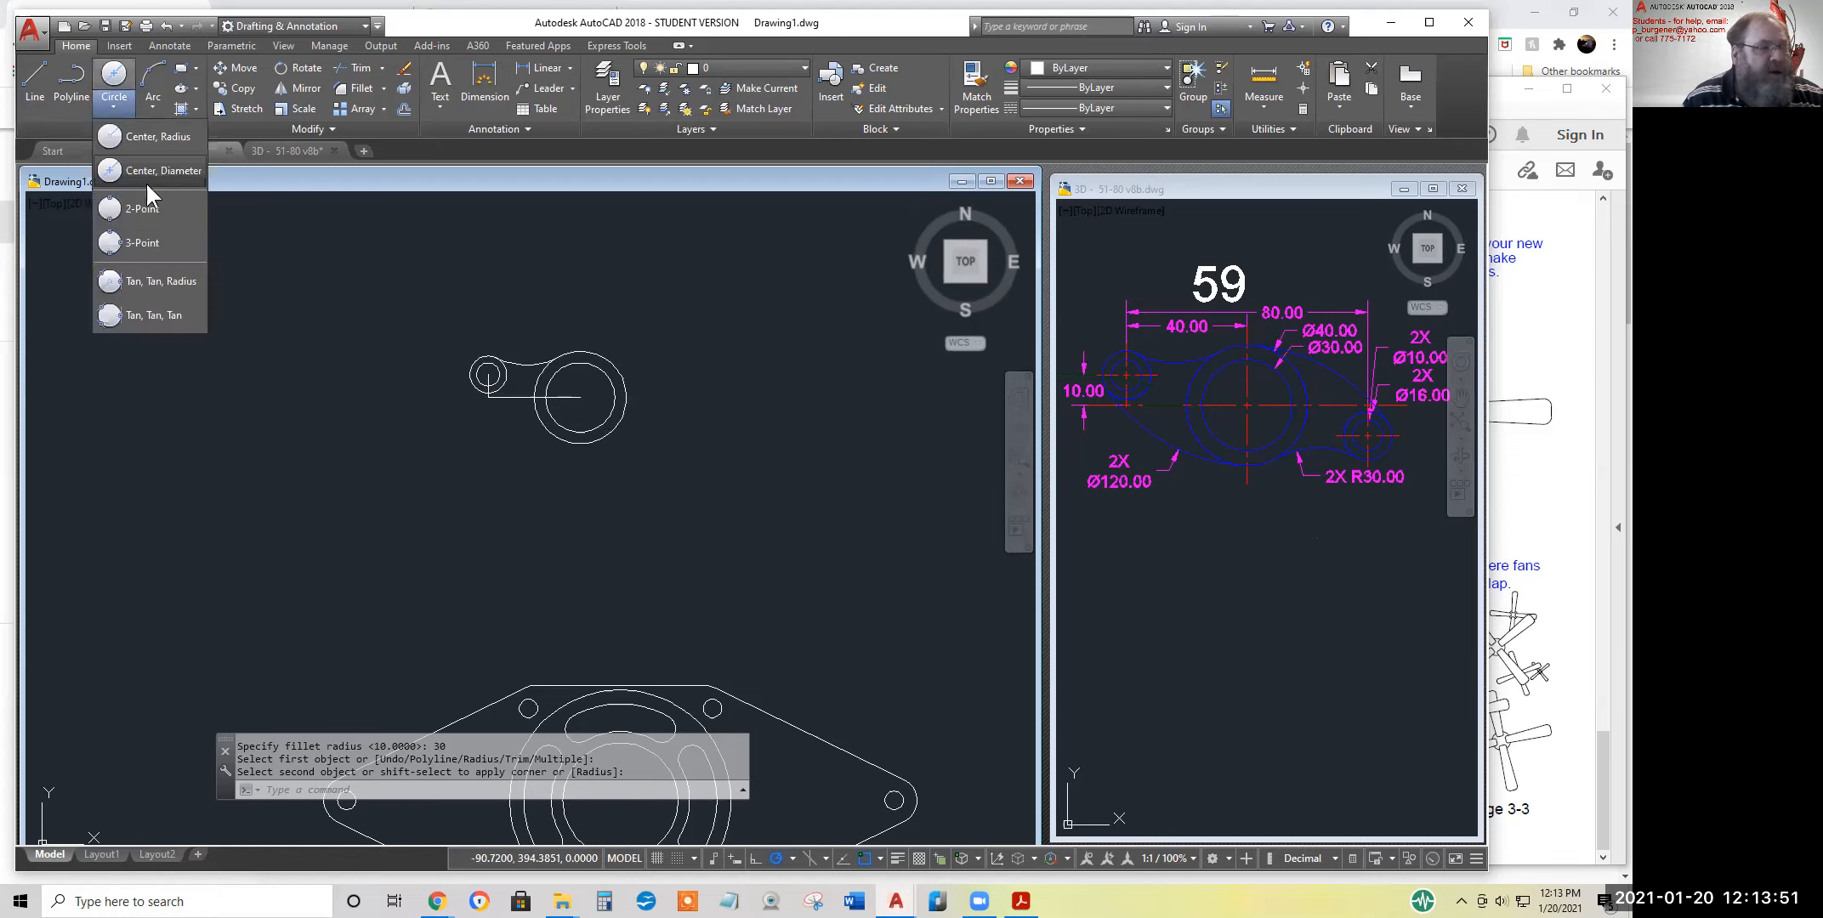
left_click(161, 280)
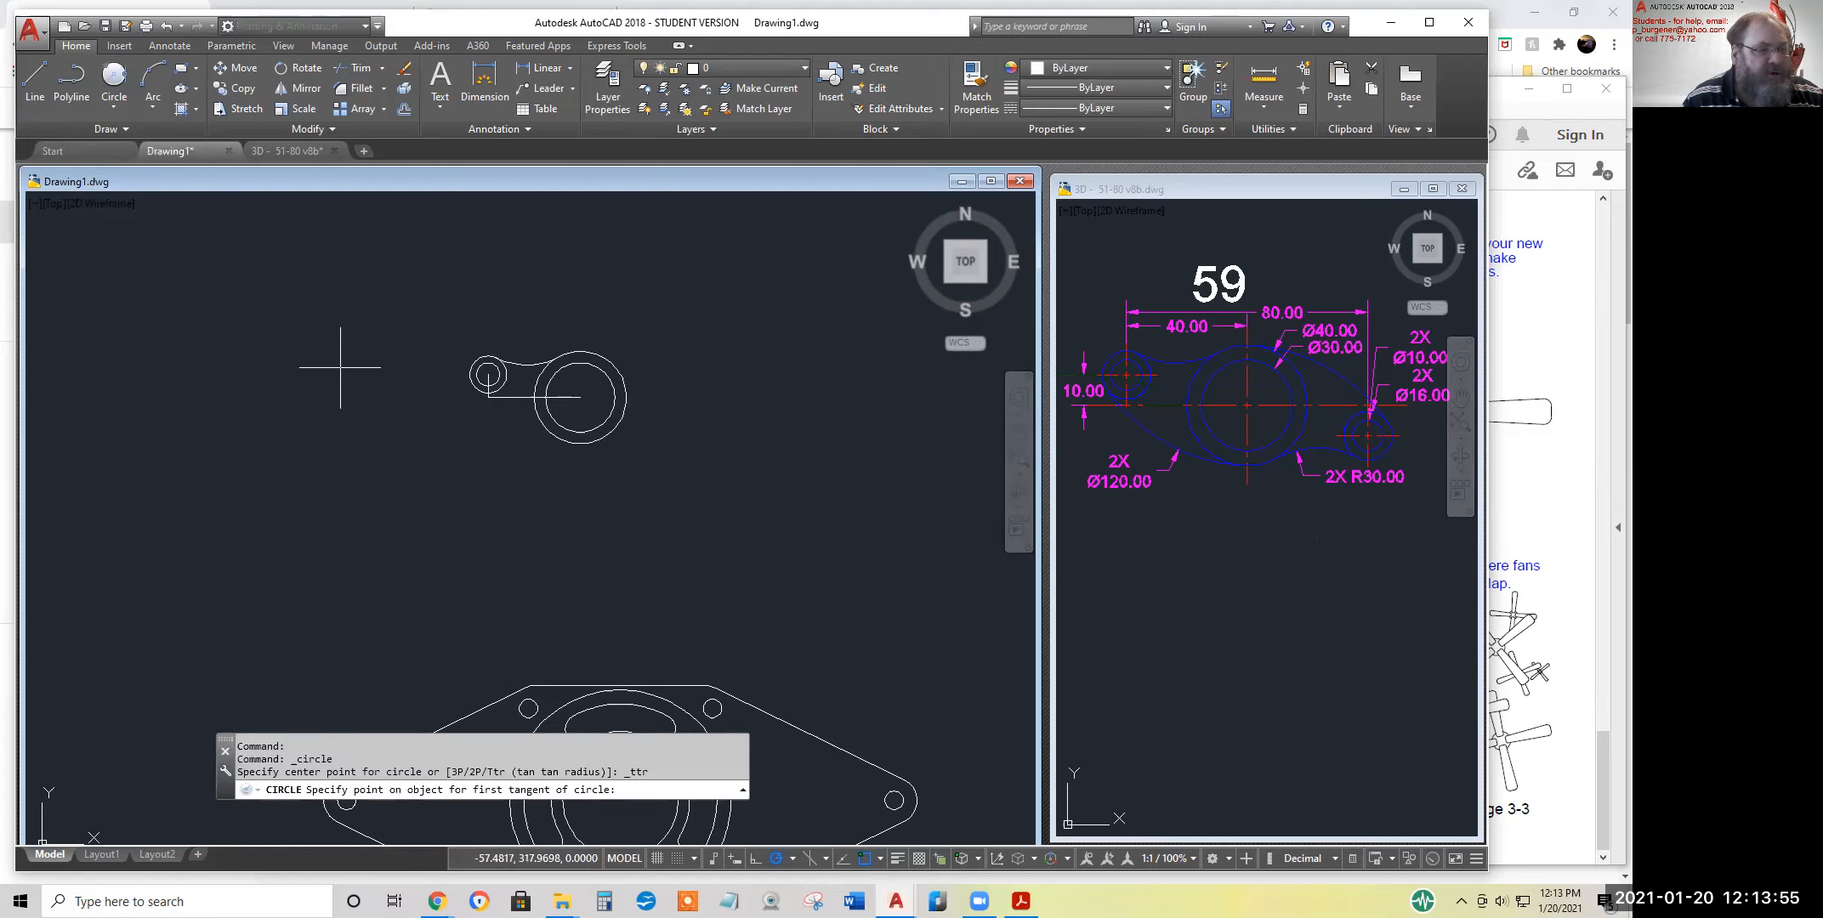
left_click(468, 379)
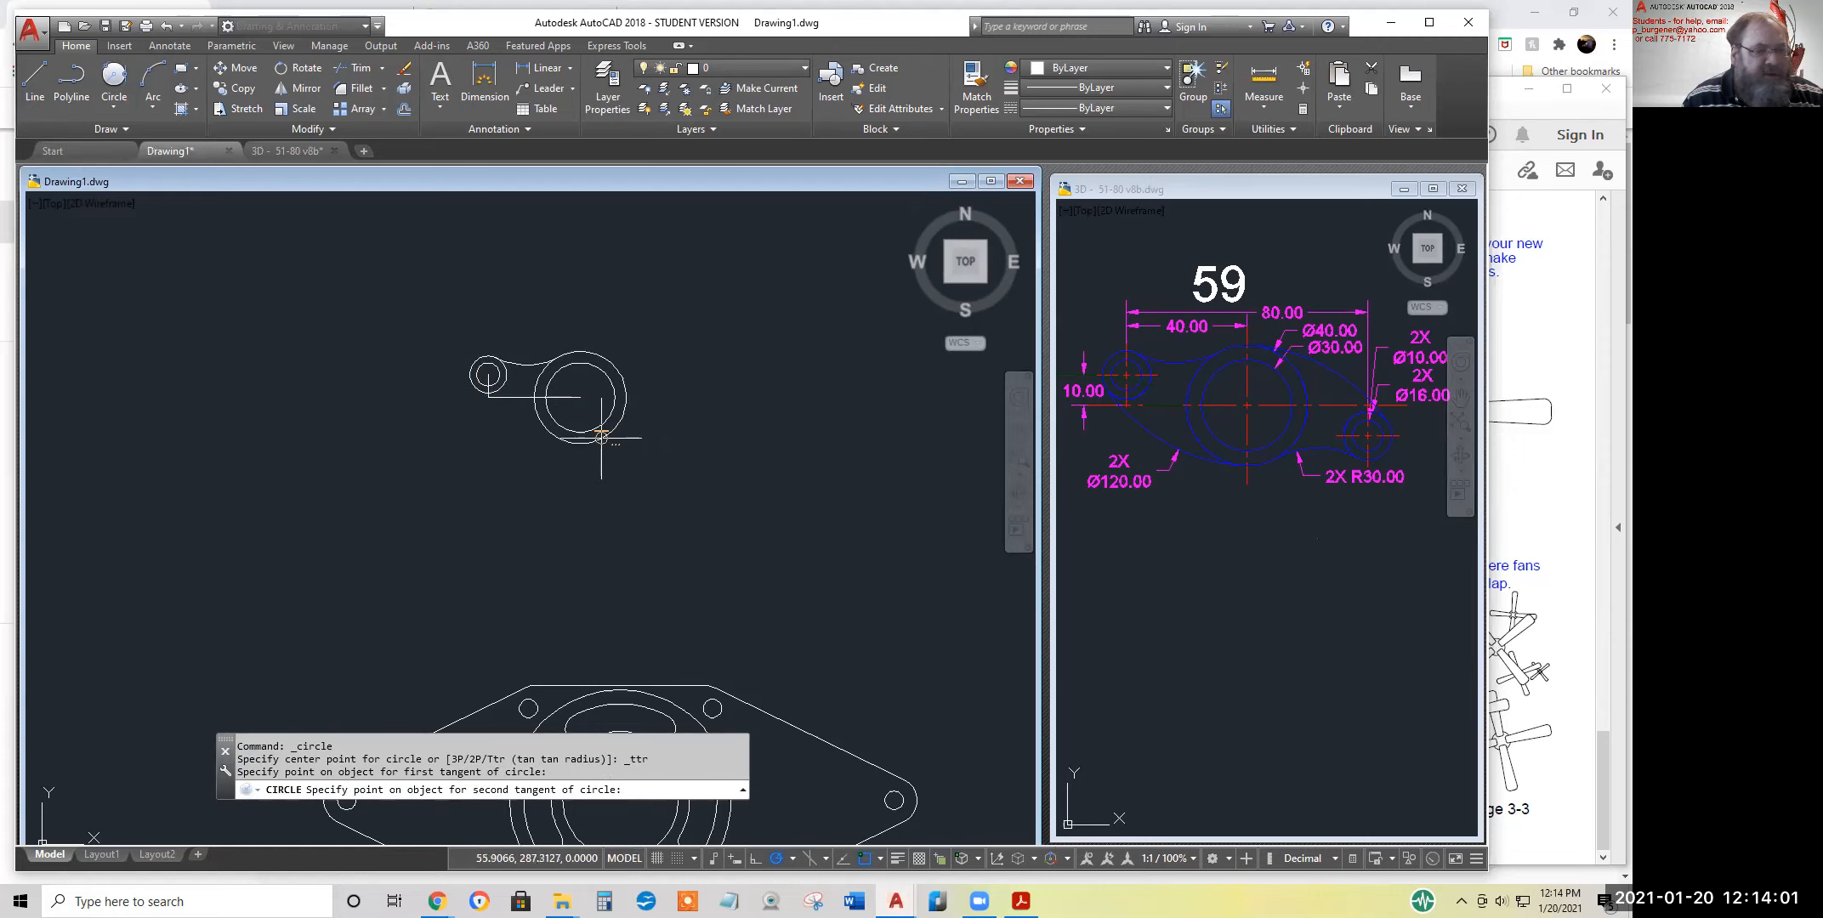
left_click(608, 425)
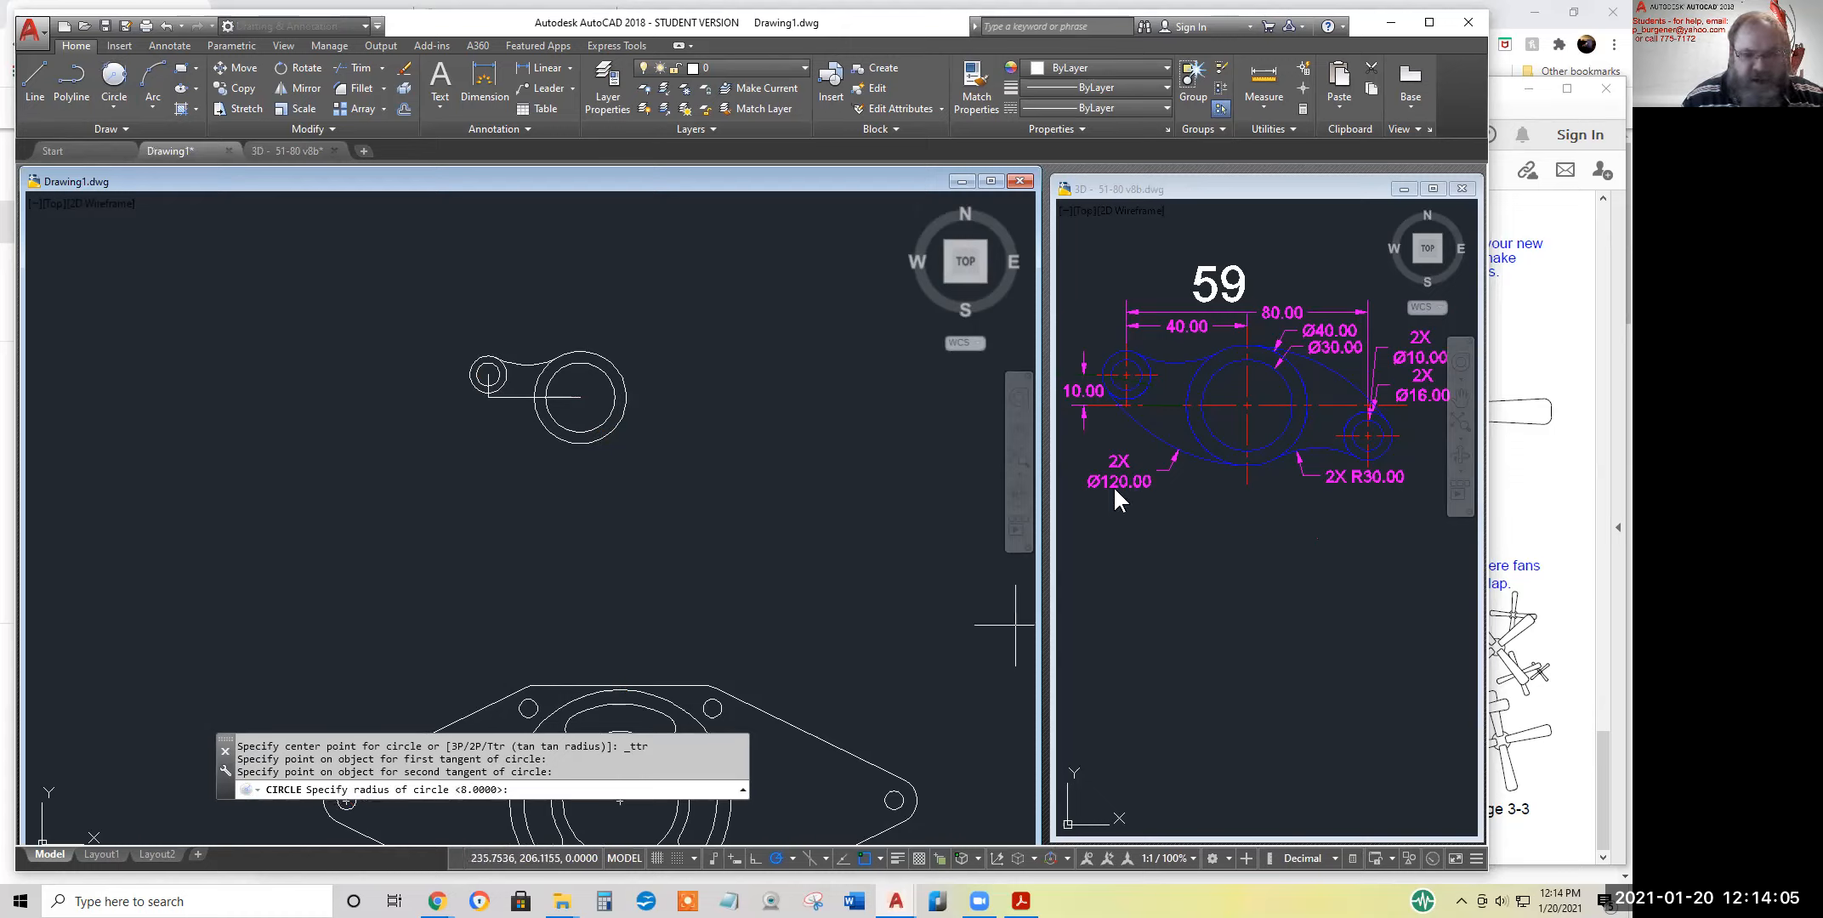
type("60")
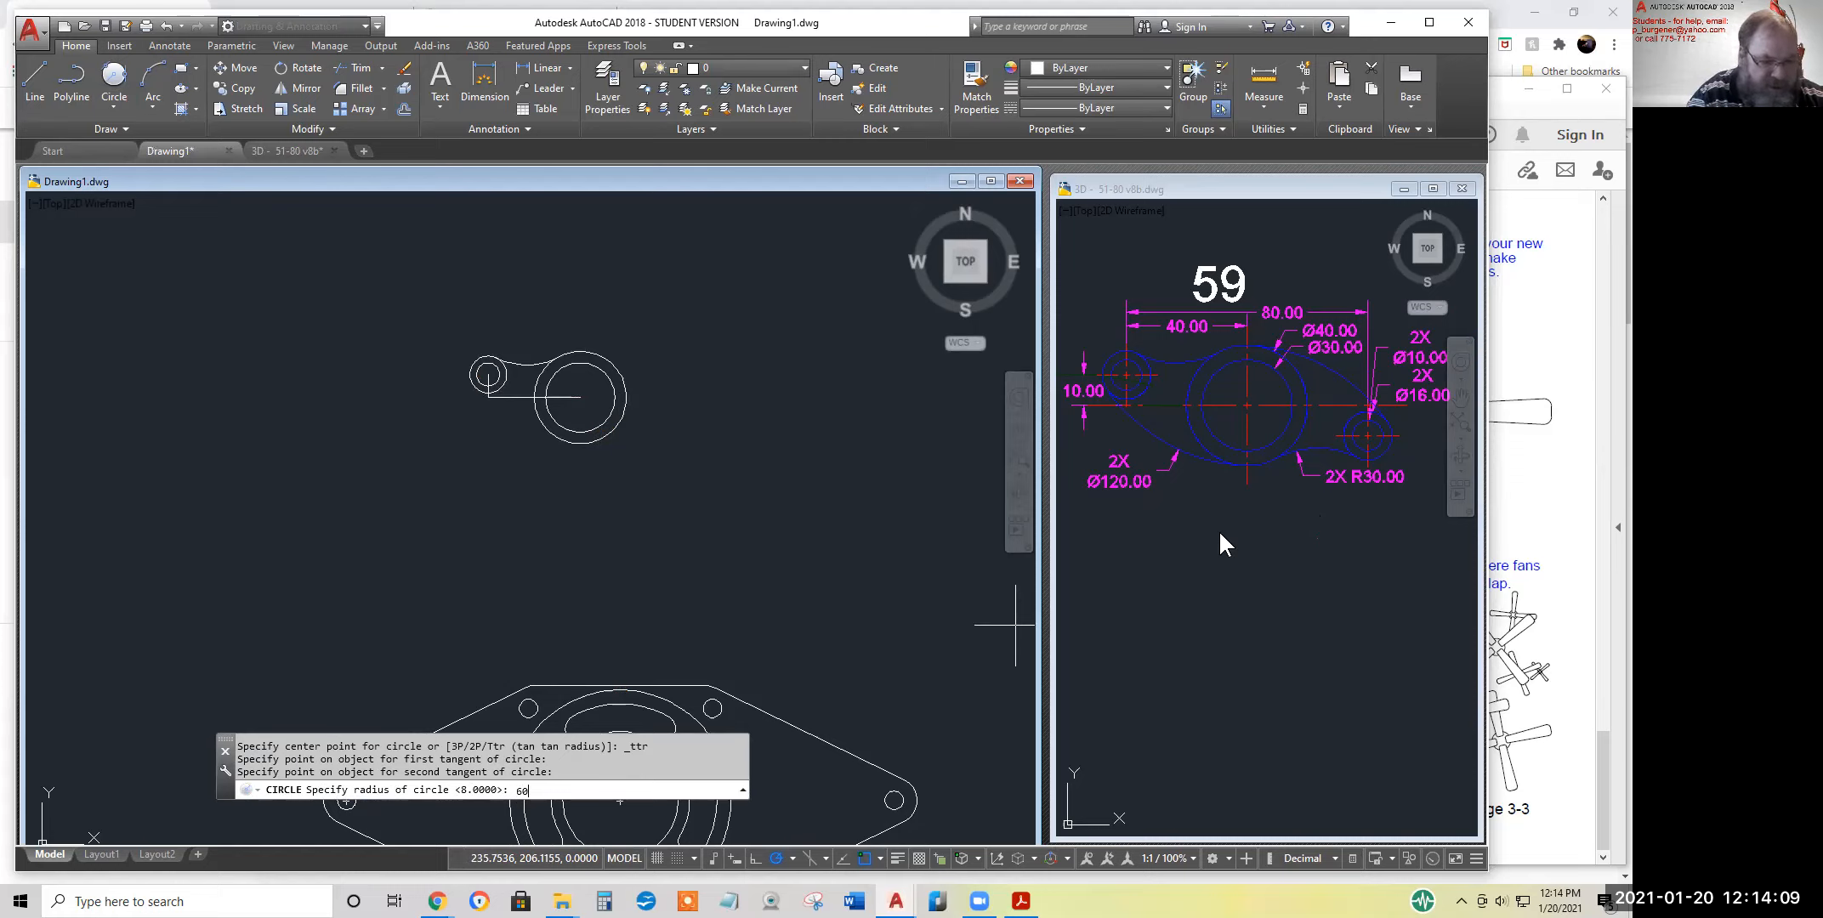
key("Return")
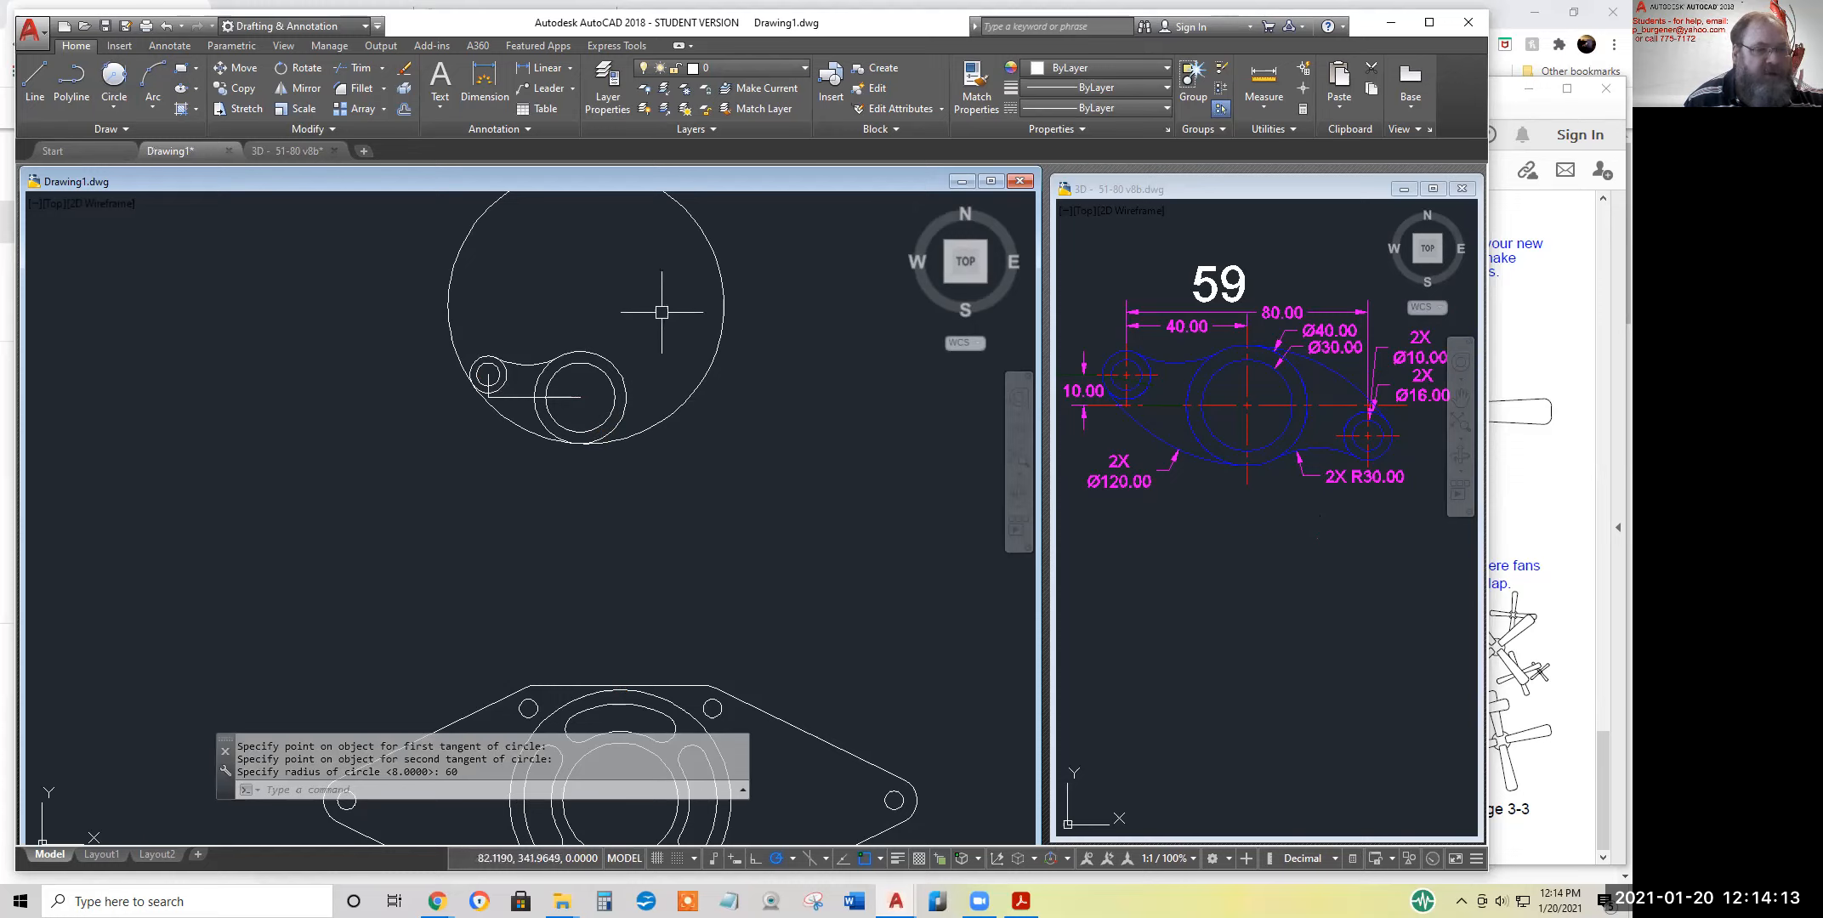
Trim the large tangent circle down to the lower arc joining the 16-diameter and 40-diameter circles
middle_click_drag(637, 337, 621, 436)
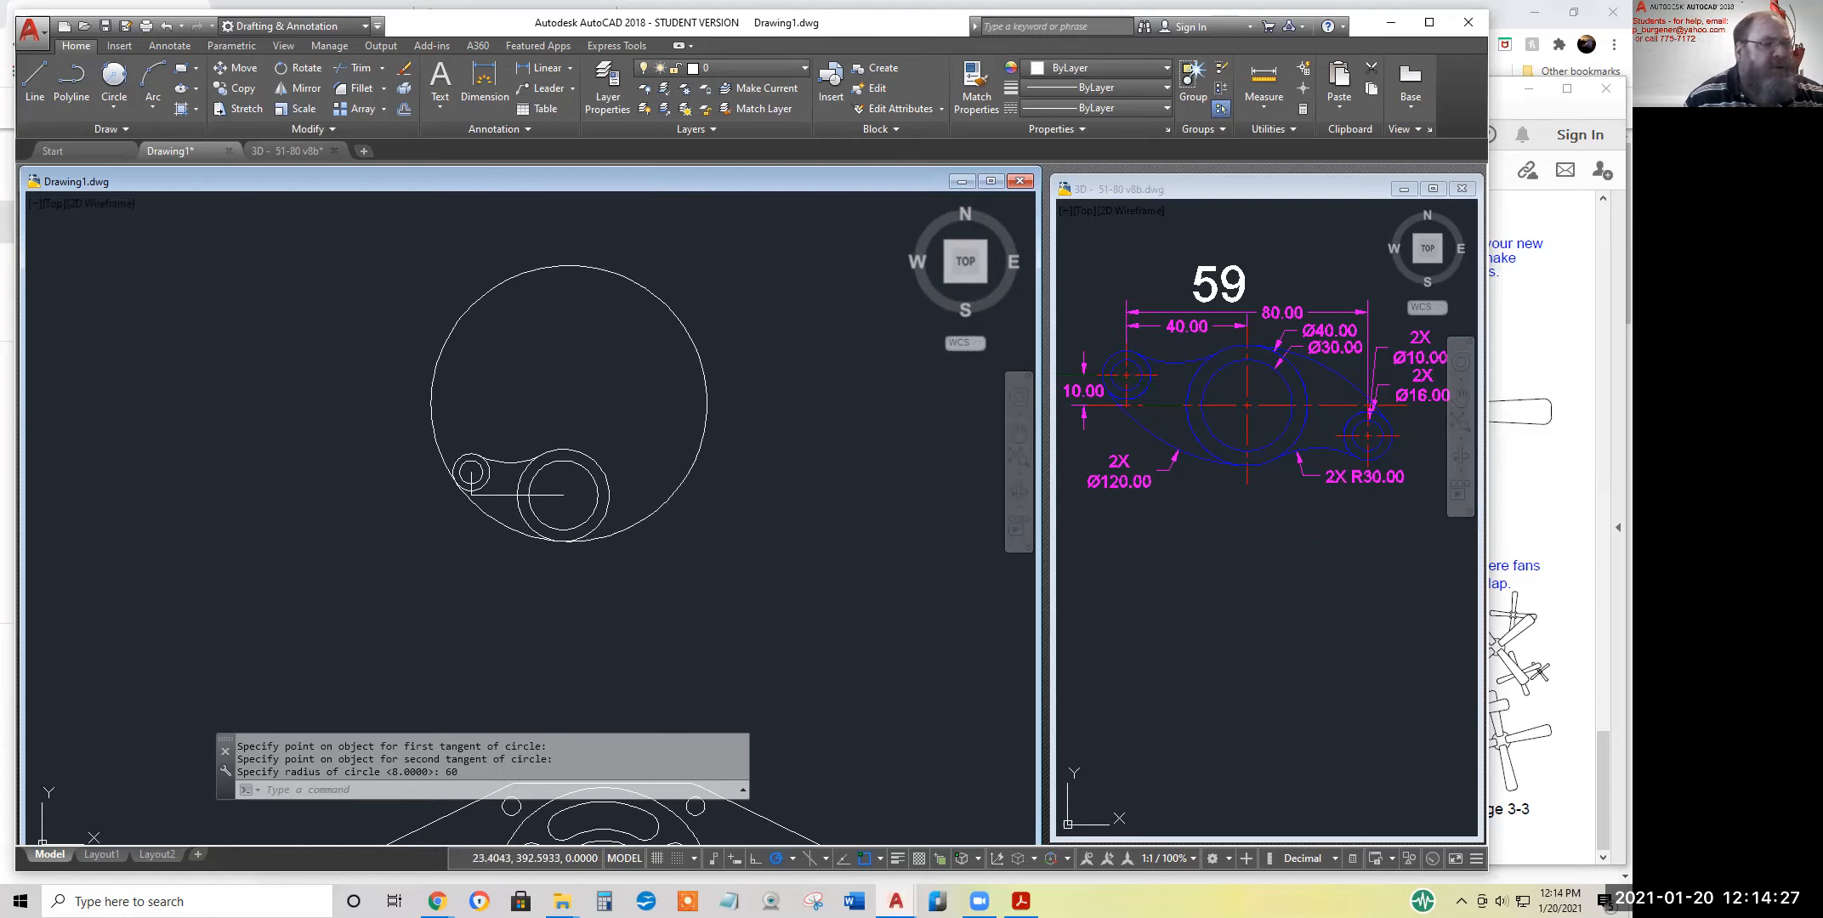
left_click(360, 88)
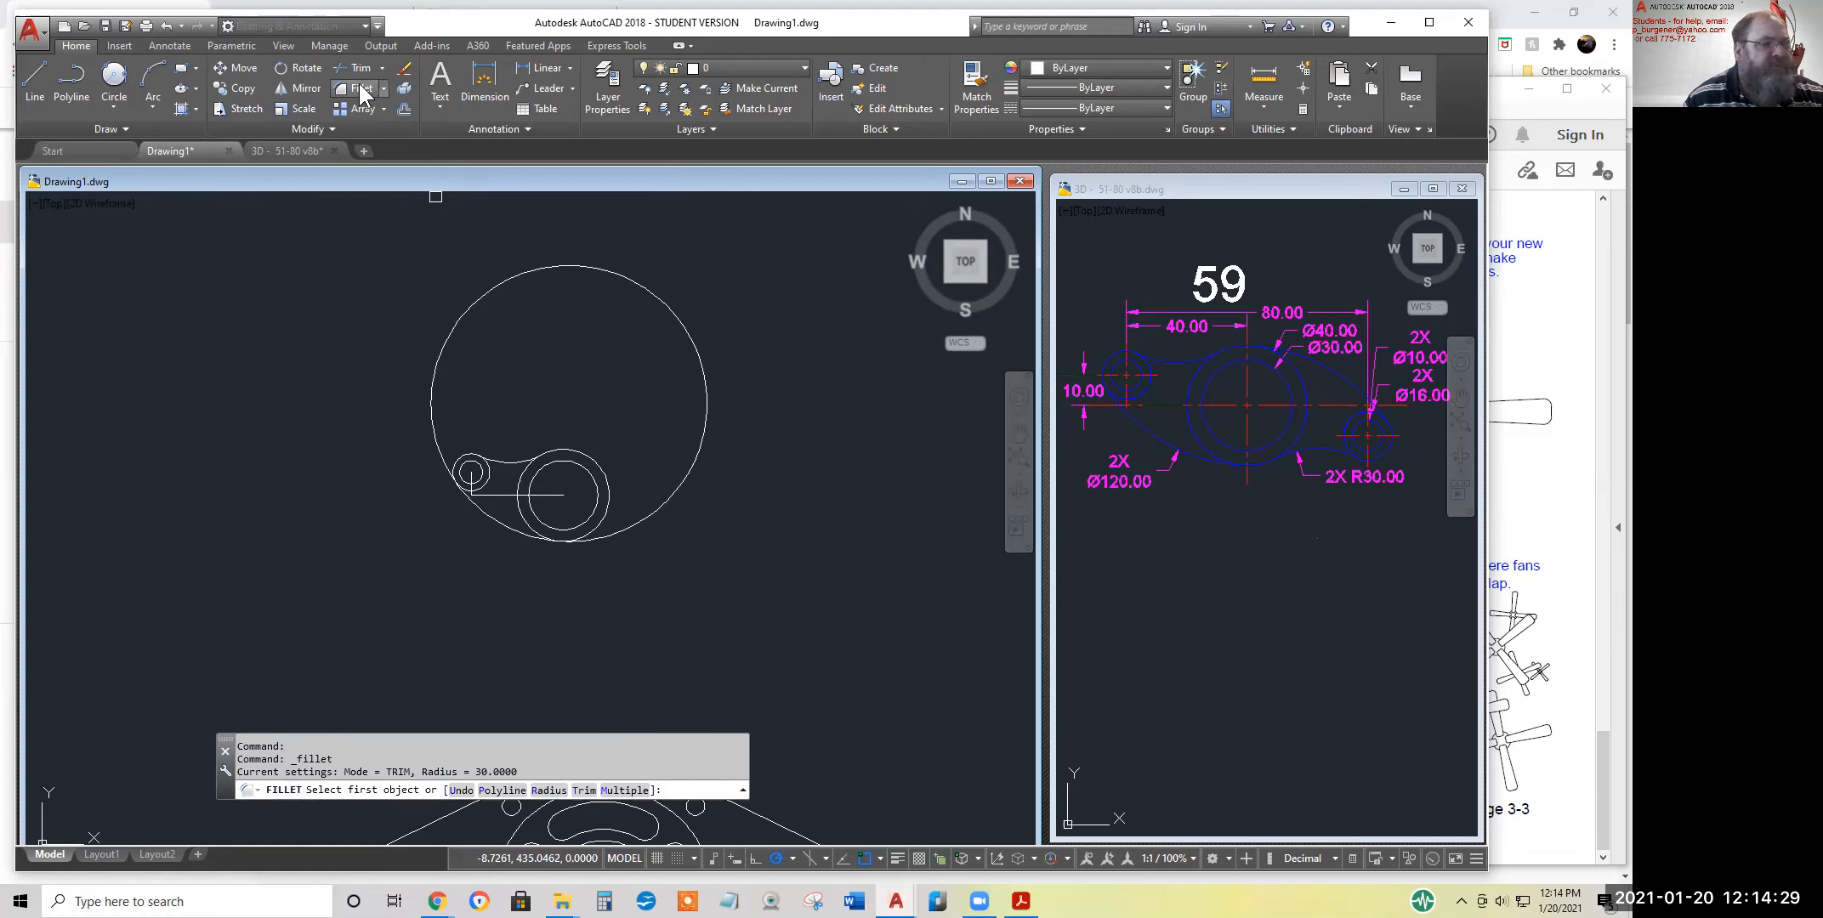
left_click(359, 68)
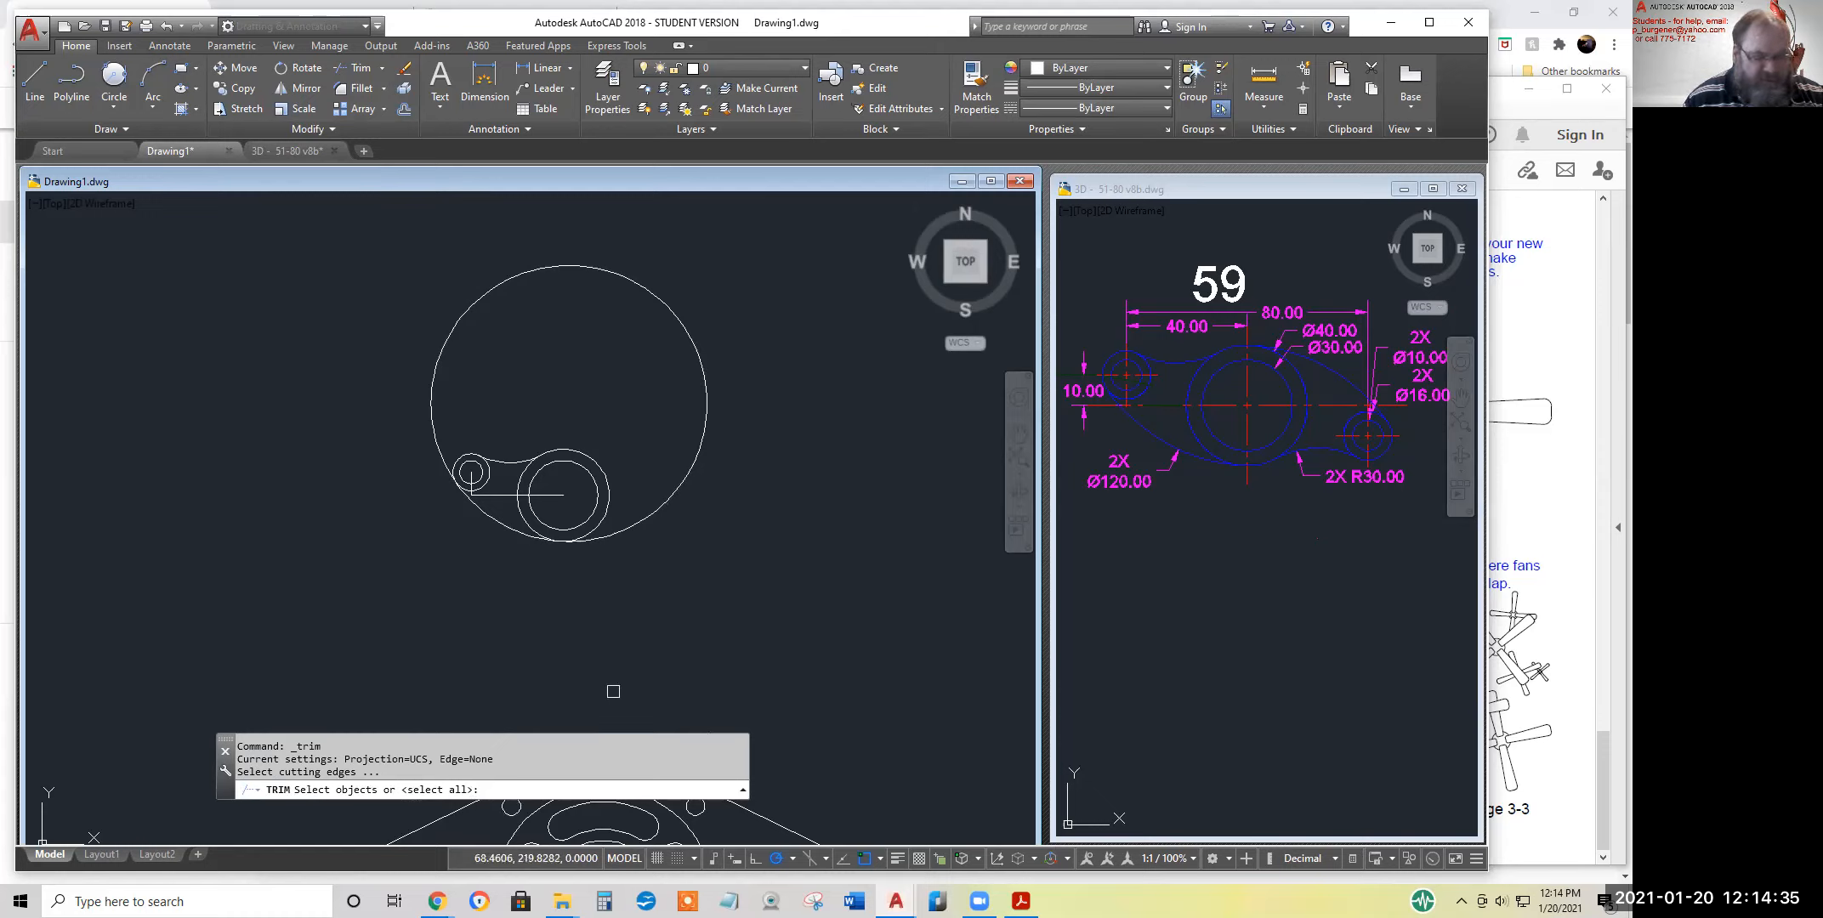
key("Return")
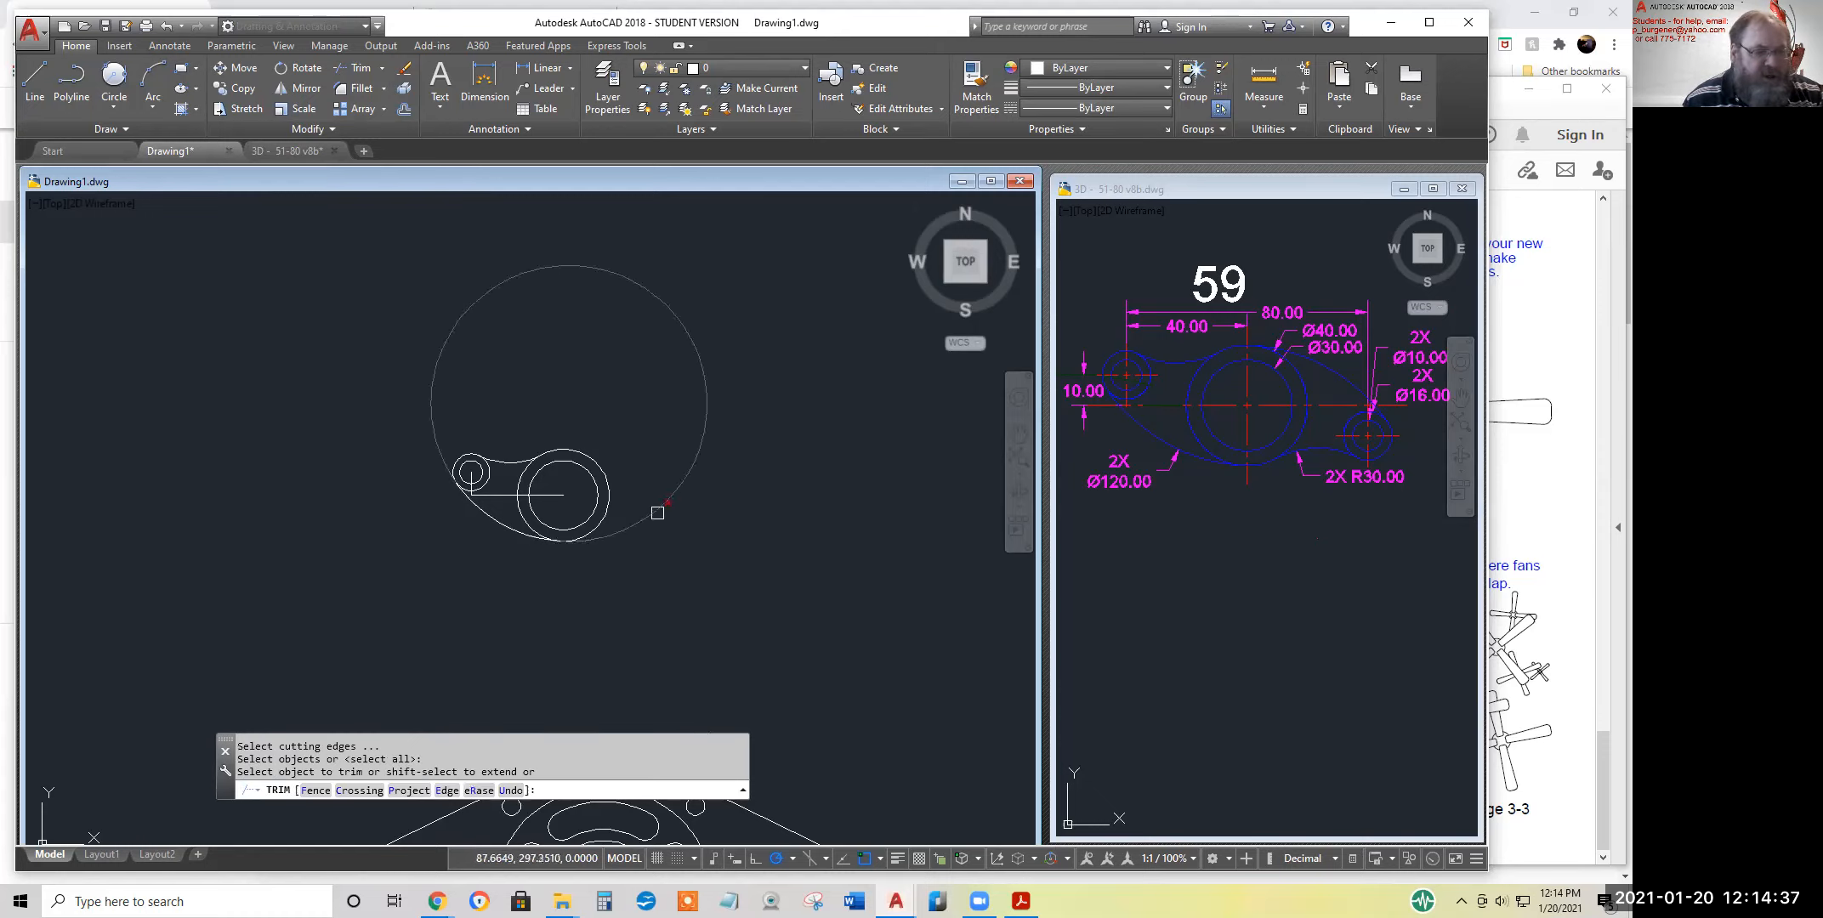
left_click(656, 510)
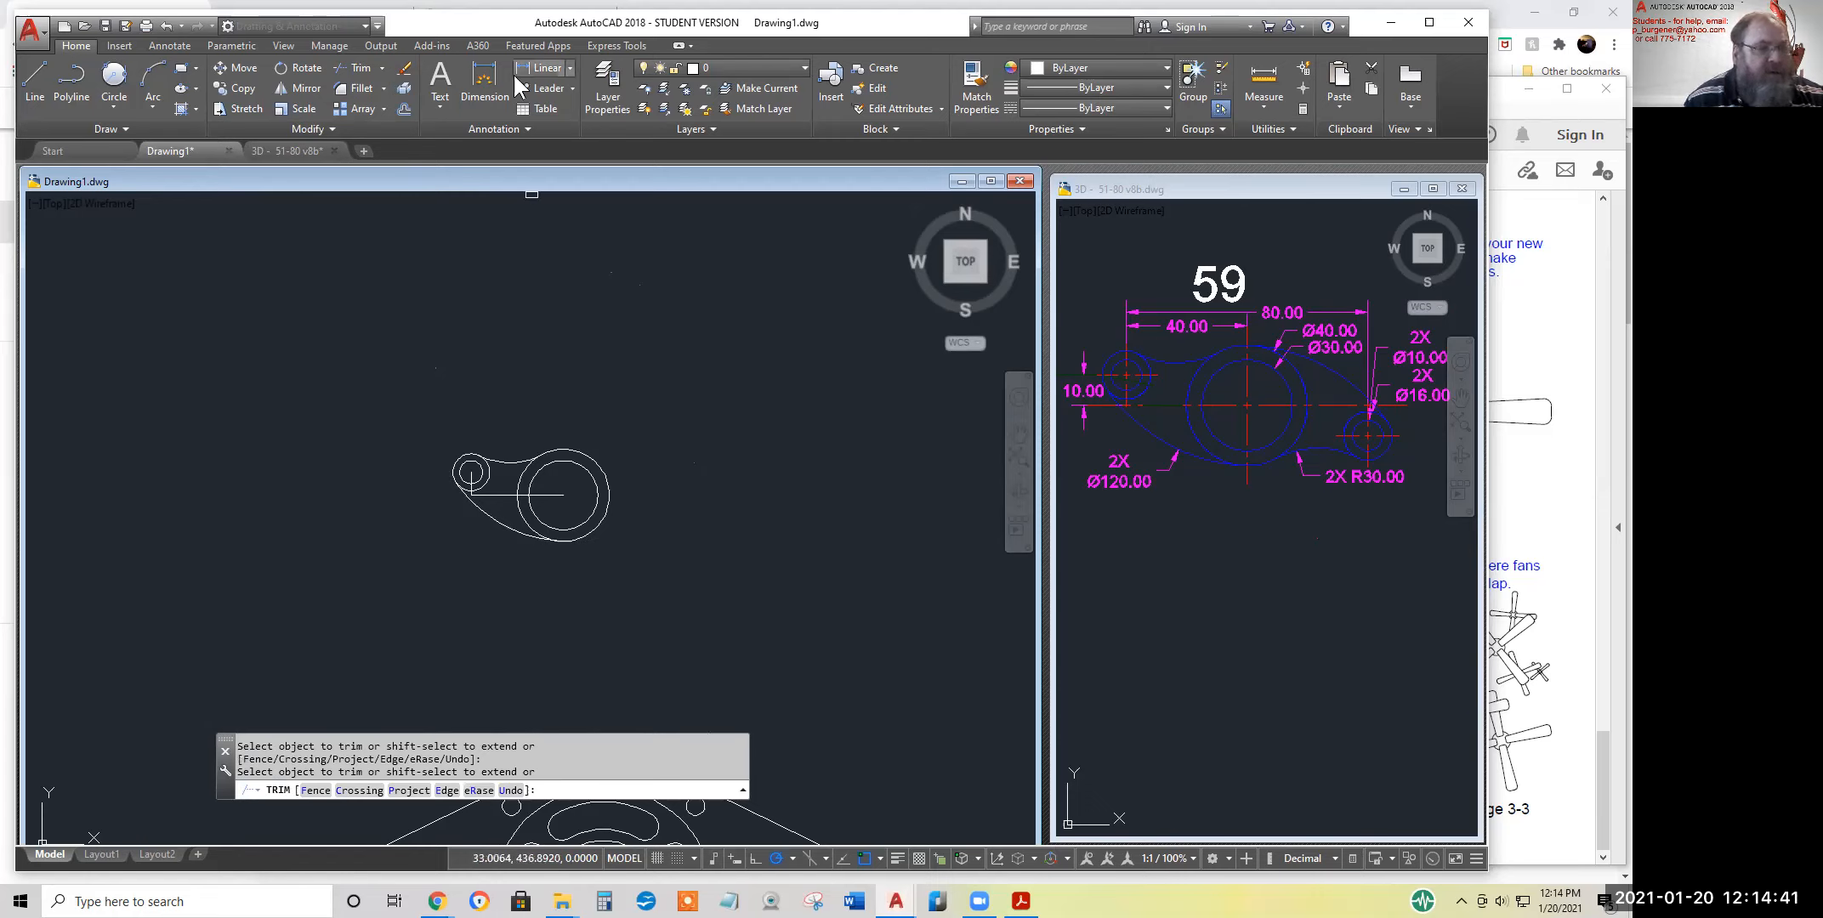
Erase the two construction lines between the centres of the small and large circles
left_click(405, 71)
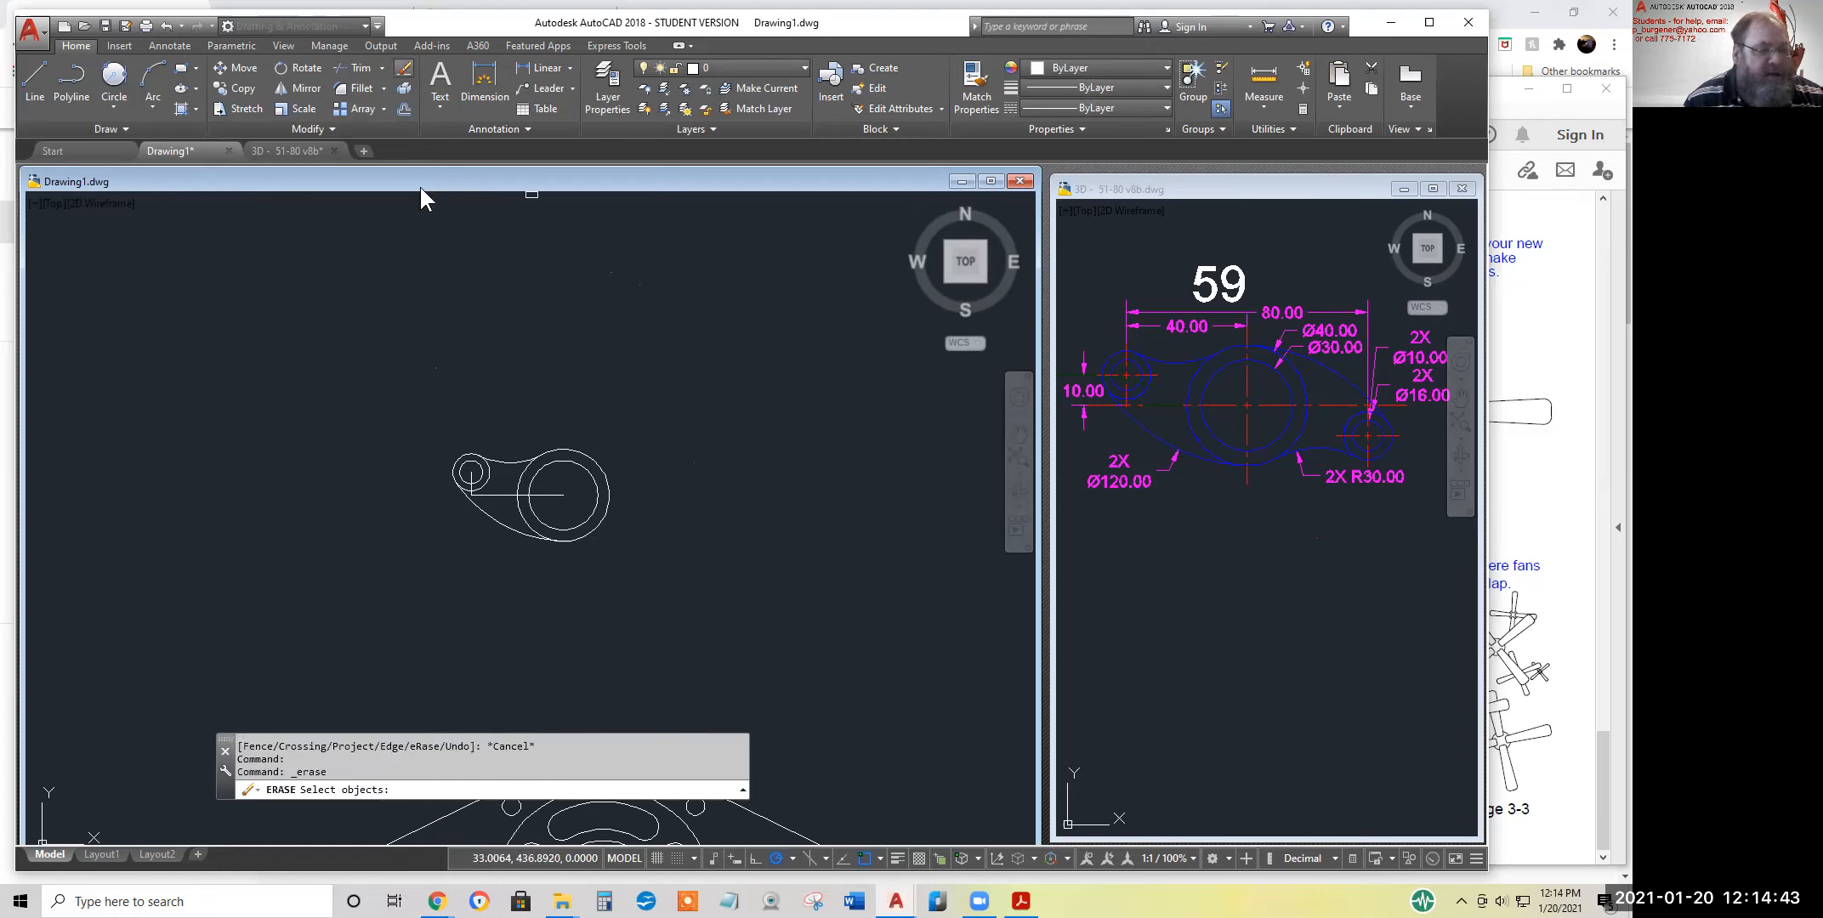
scroll(530, 516, "up", 5)
left_click(410, 439)
left_click(287, 344)
key("Return")
scroll(675, 646, "down", 4)
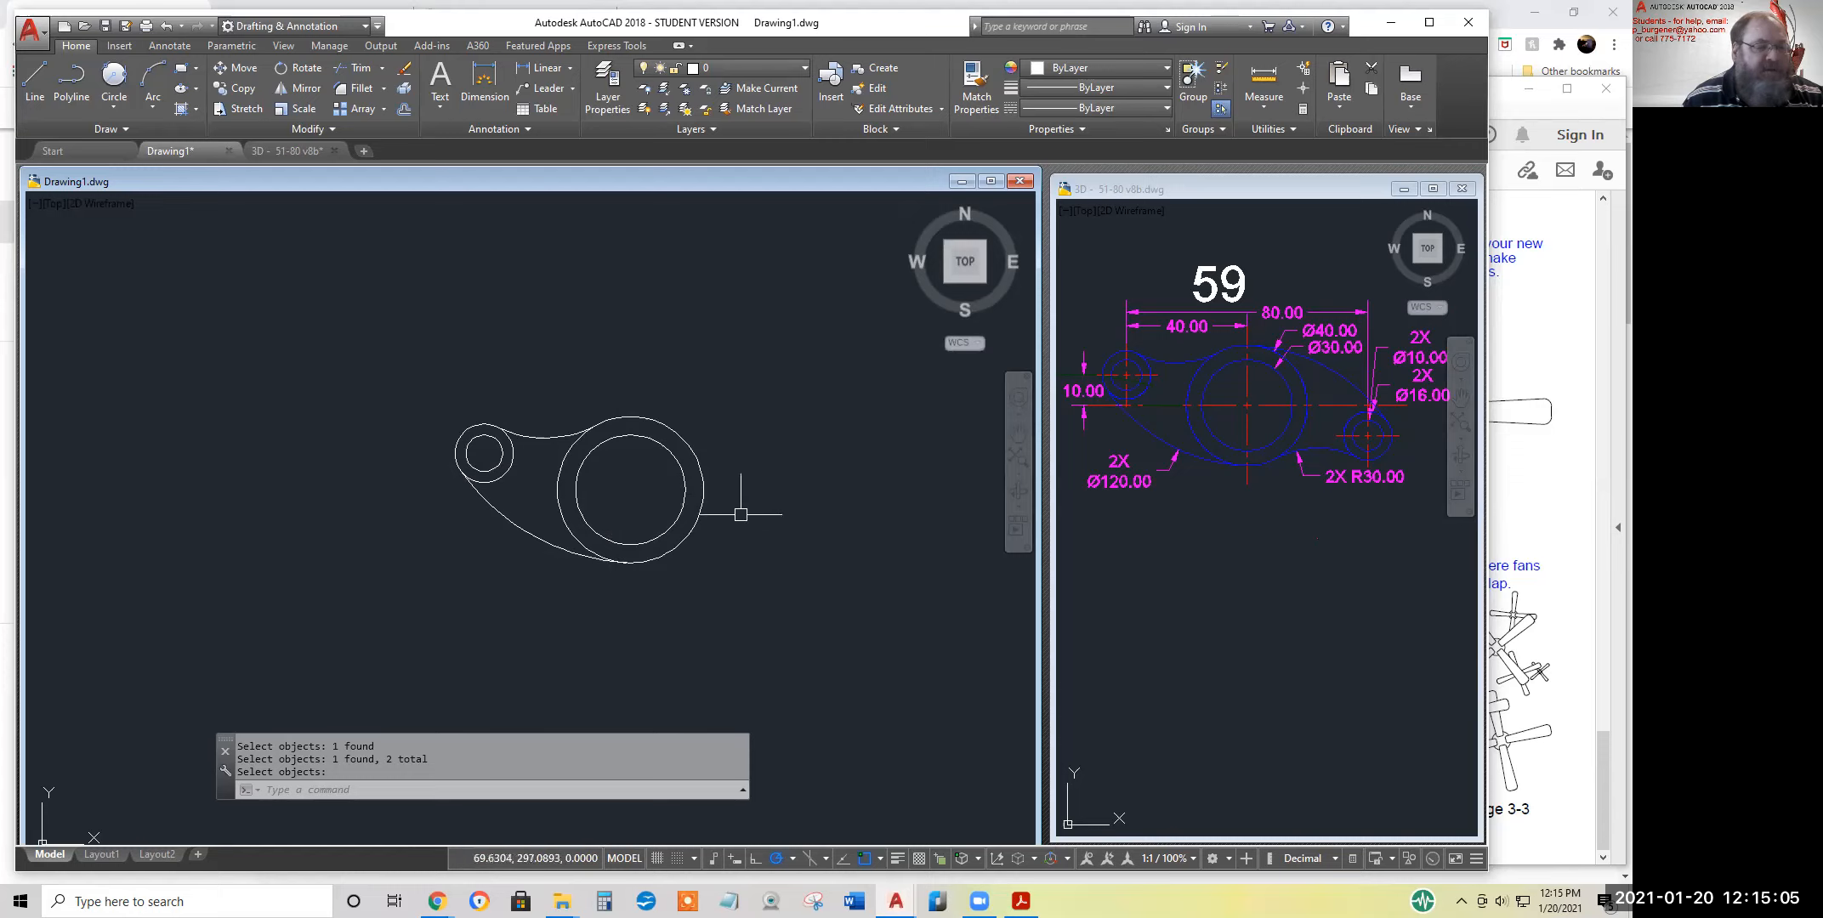
Mirror the left arm's two circles and two arcs about a vertical line through the large circles' centre, keeping the originals
left_click(294, 90)
left_click(408, 371)
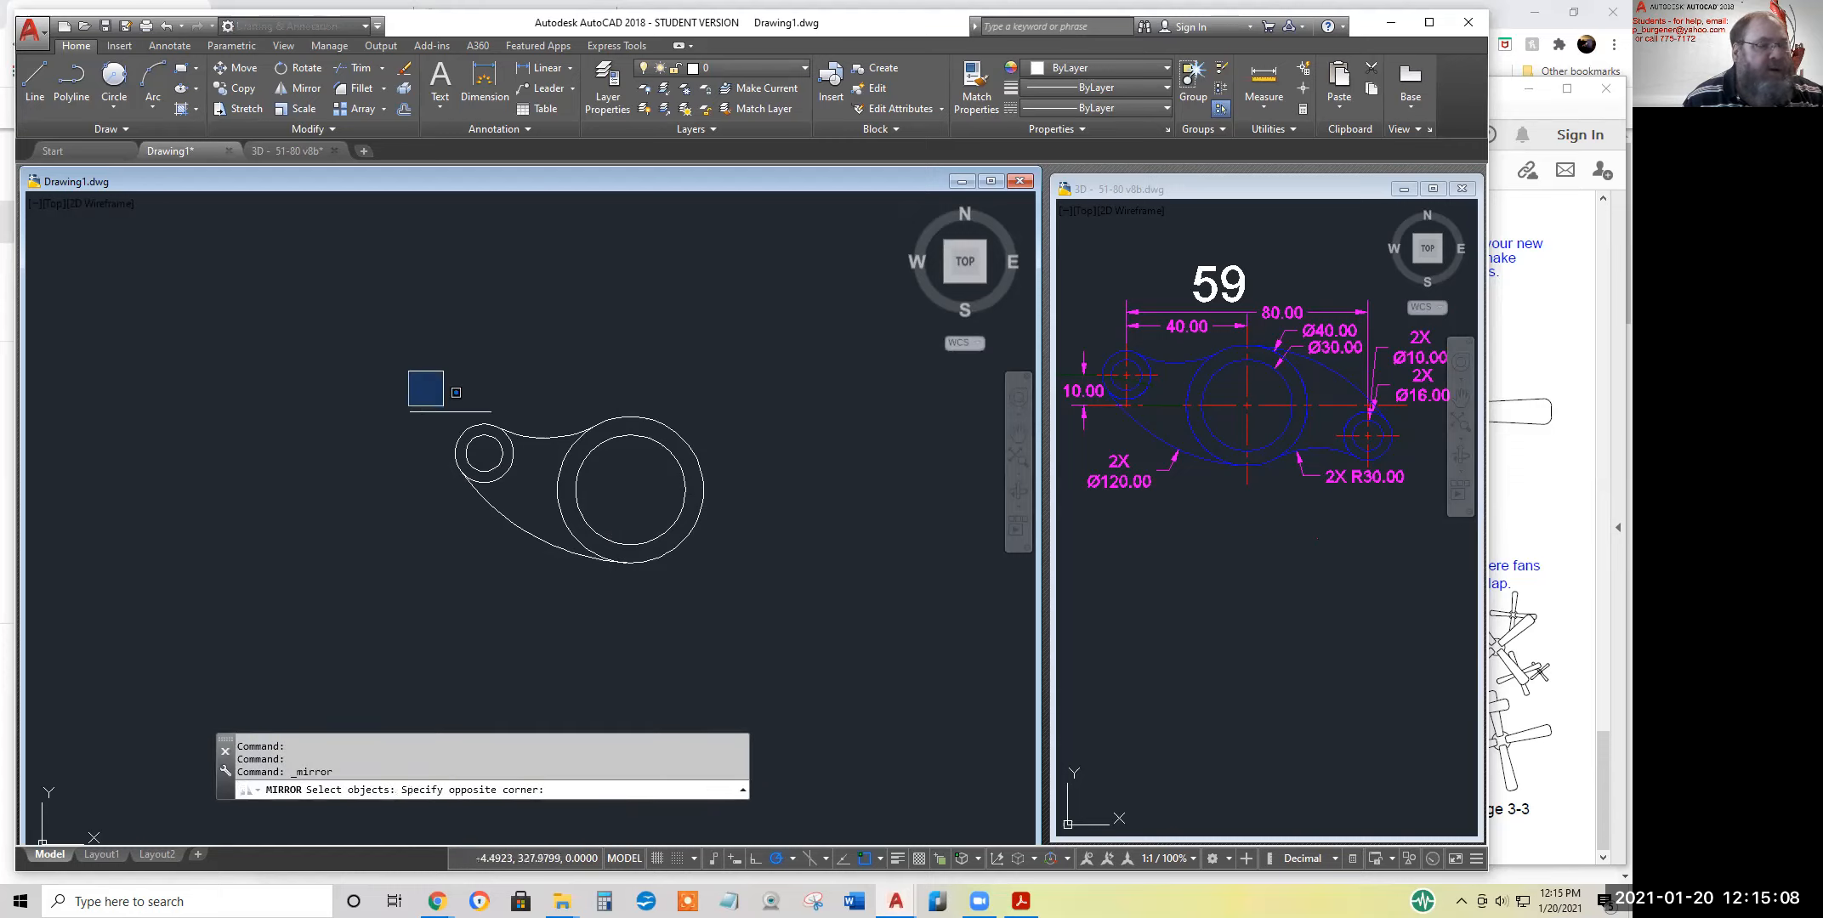
left_click(635, 630)
left_click(630, 489)
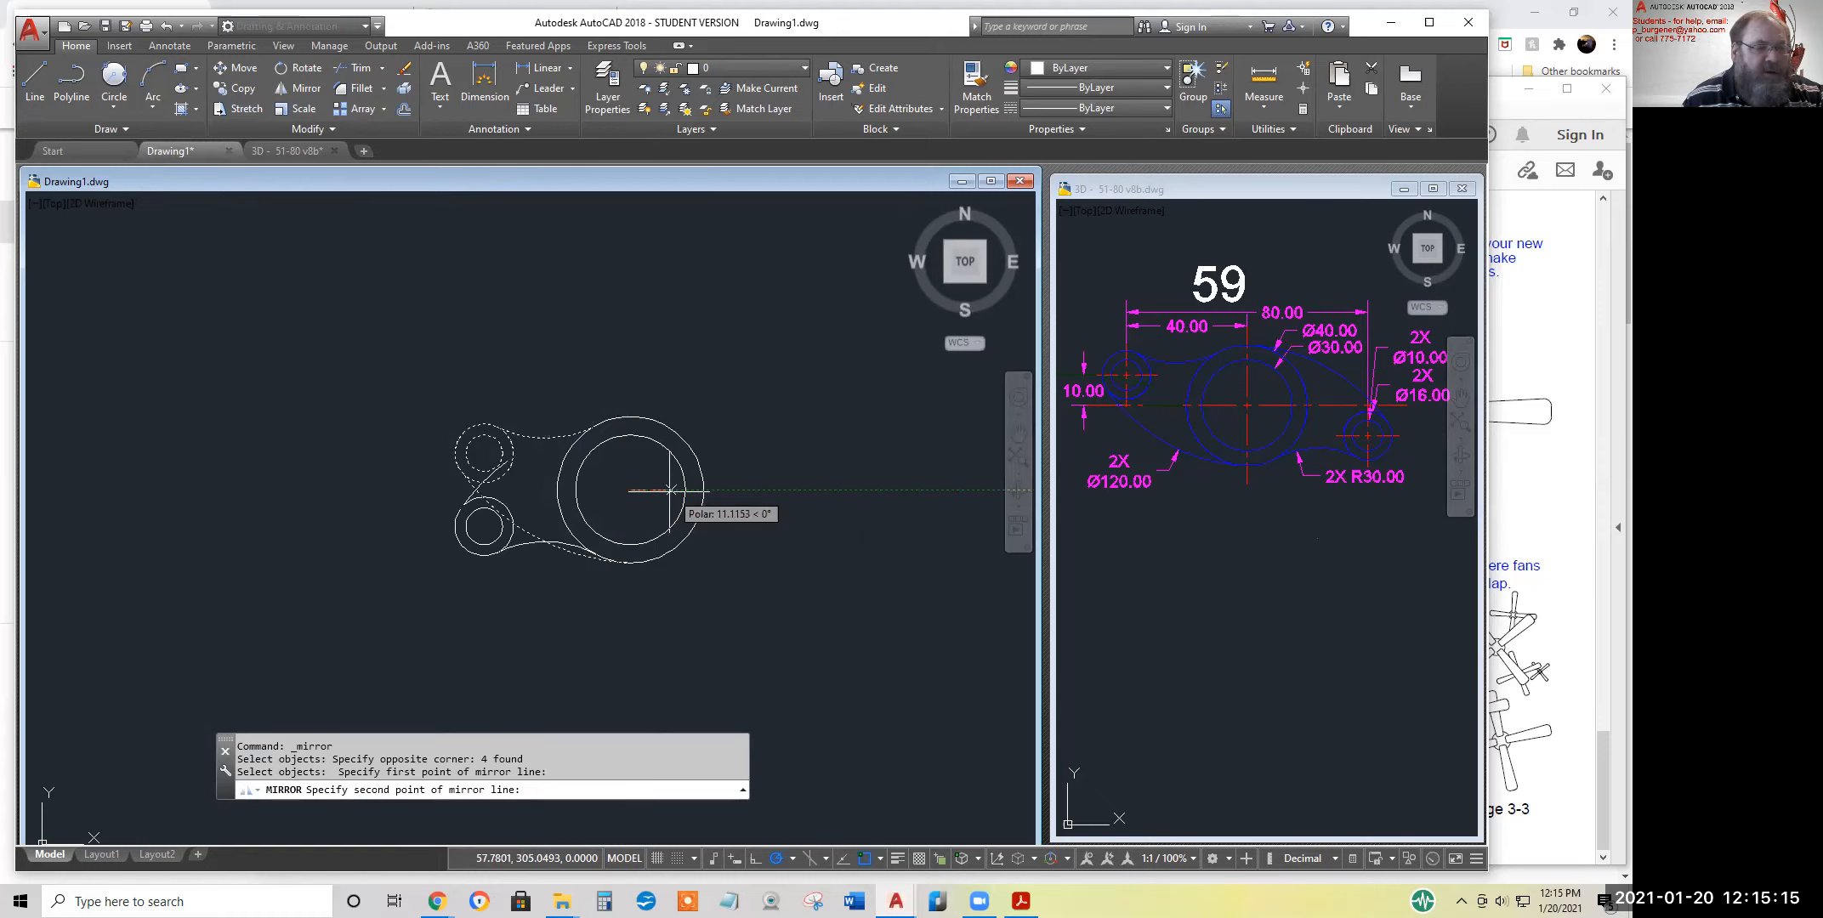
left_click(630, 523)
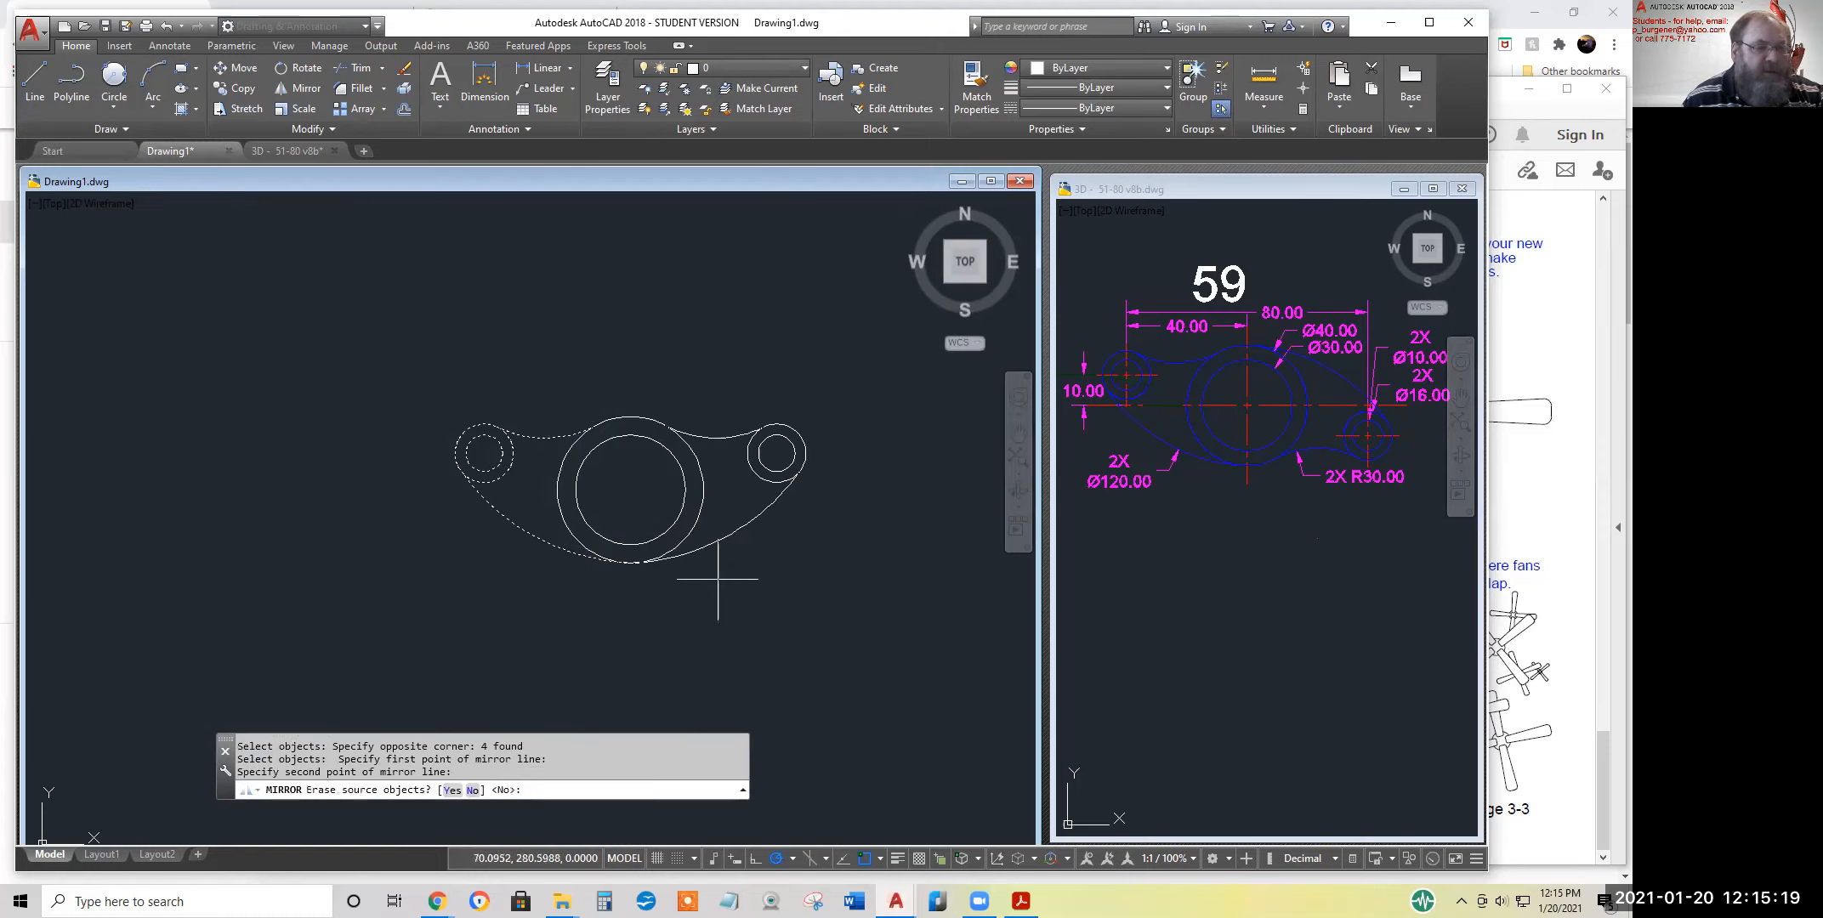
key("Return")
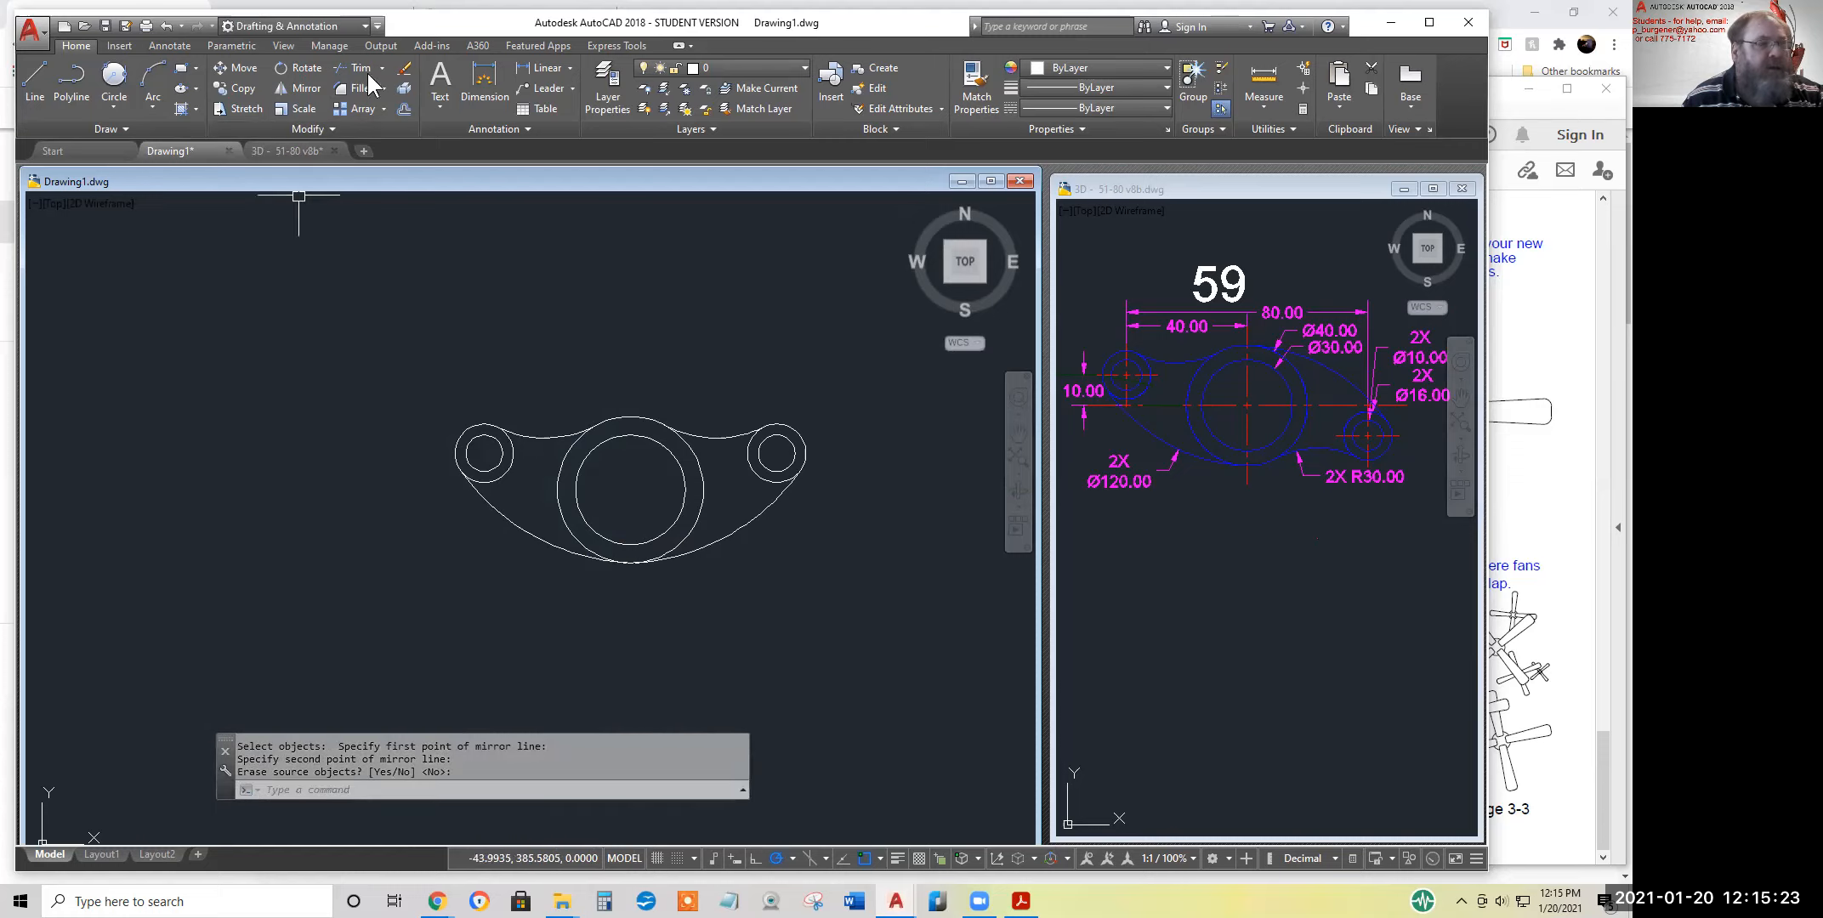
Mirror the right arm downward about a roughly horizontal line through the large circles' centre, erasing the source objects
left_click(299, 91)
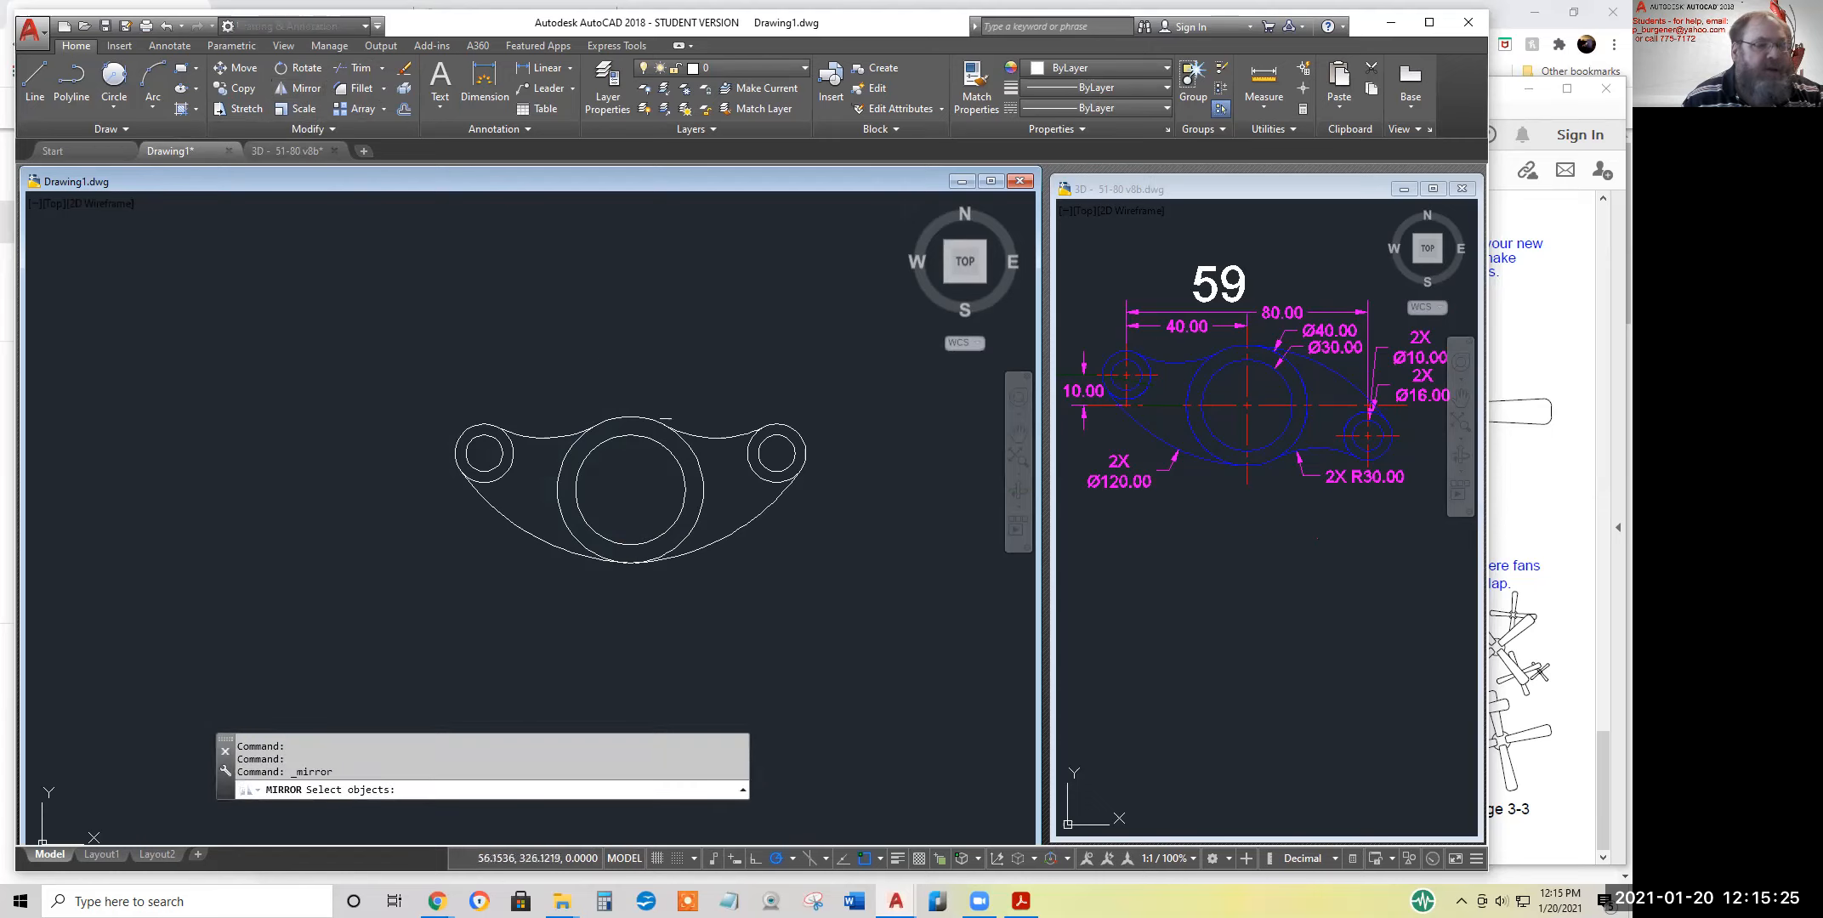
left_click(588, 366)
left_click(854, 605)
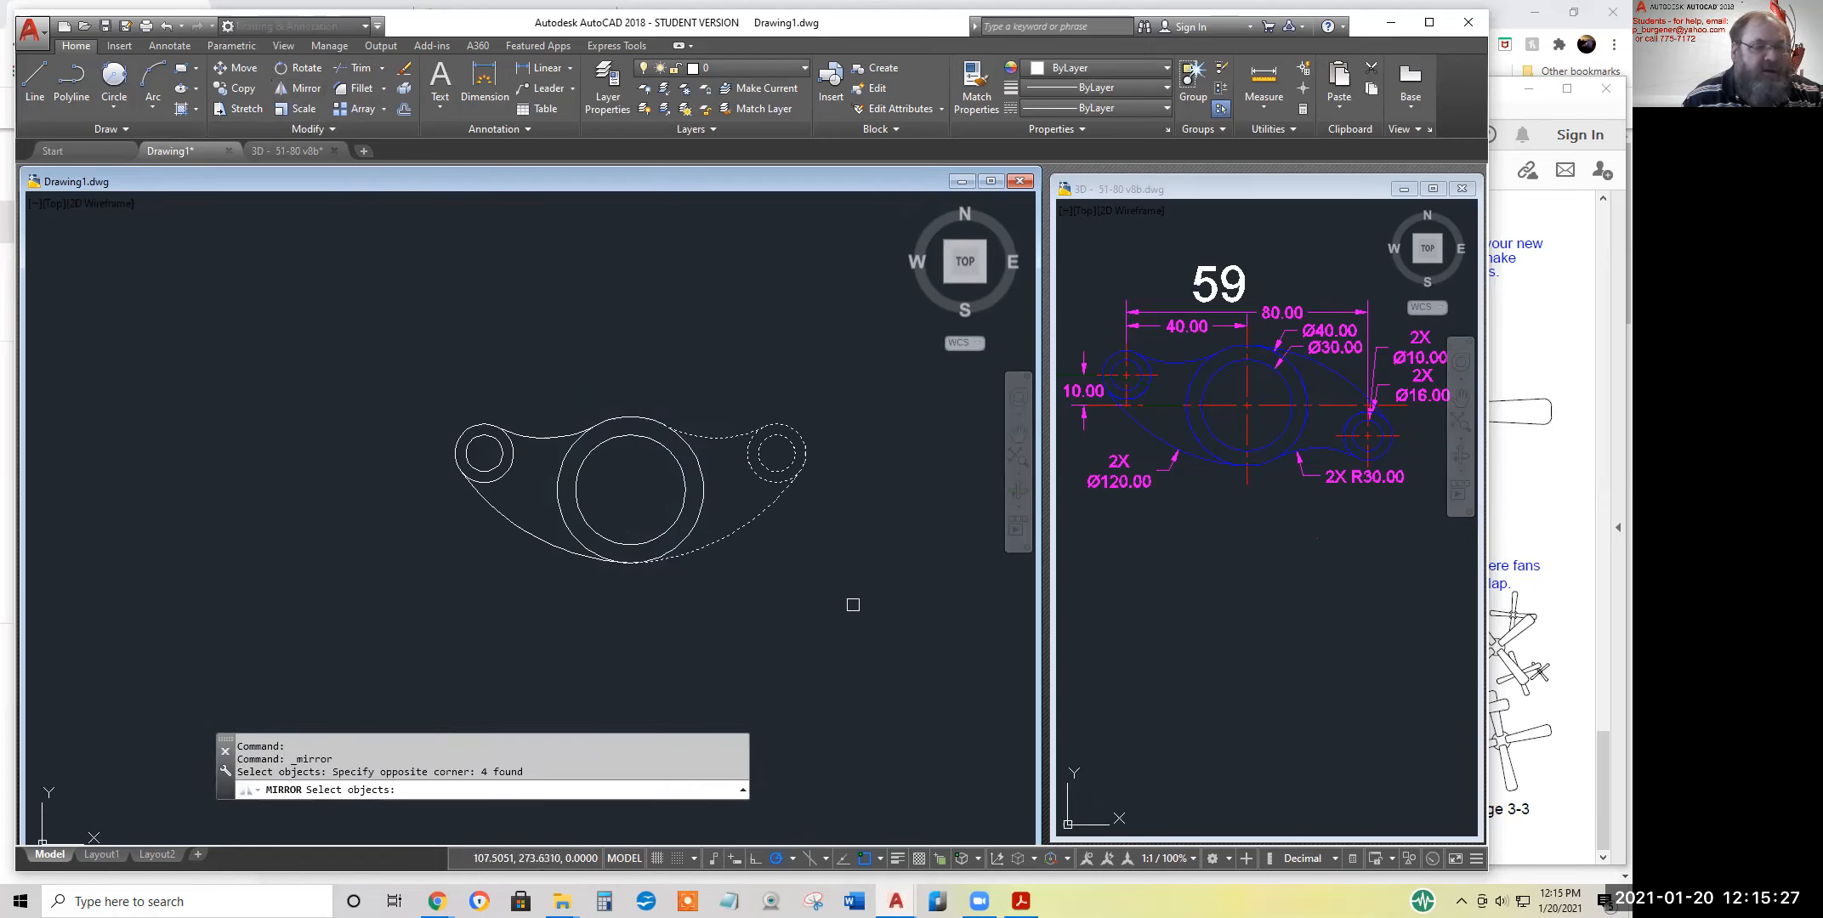
key("Return")
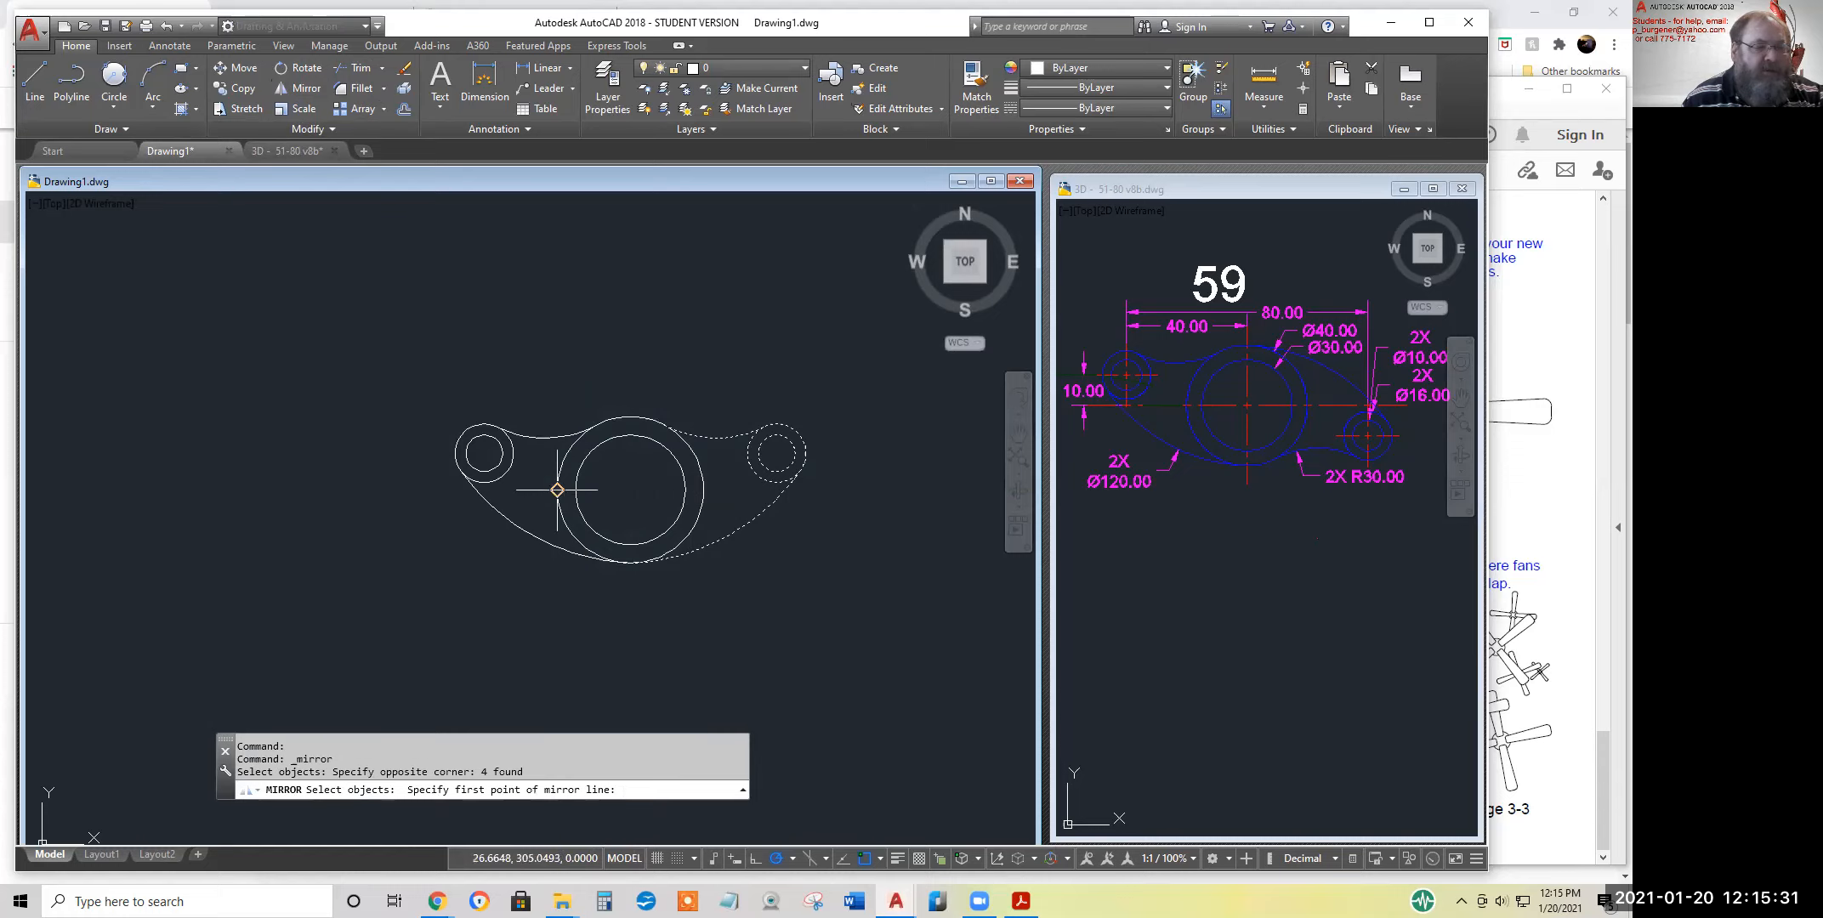
left_click(630, 489)
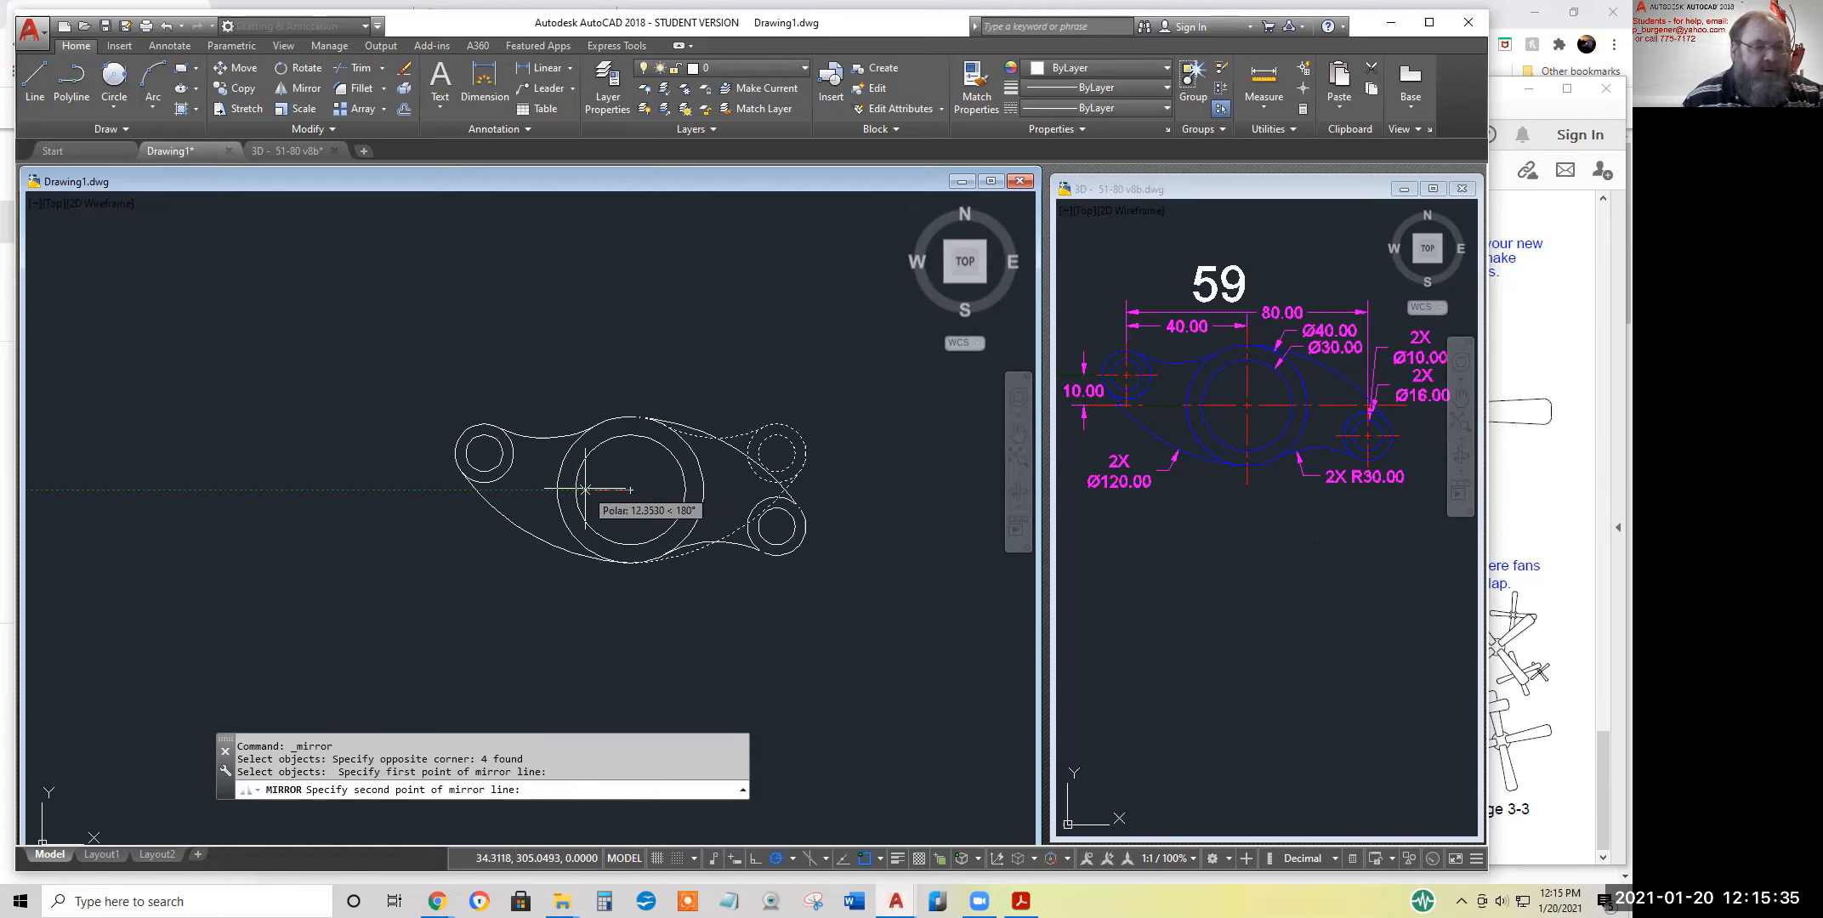
left_click(363, 481)
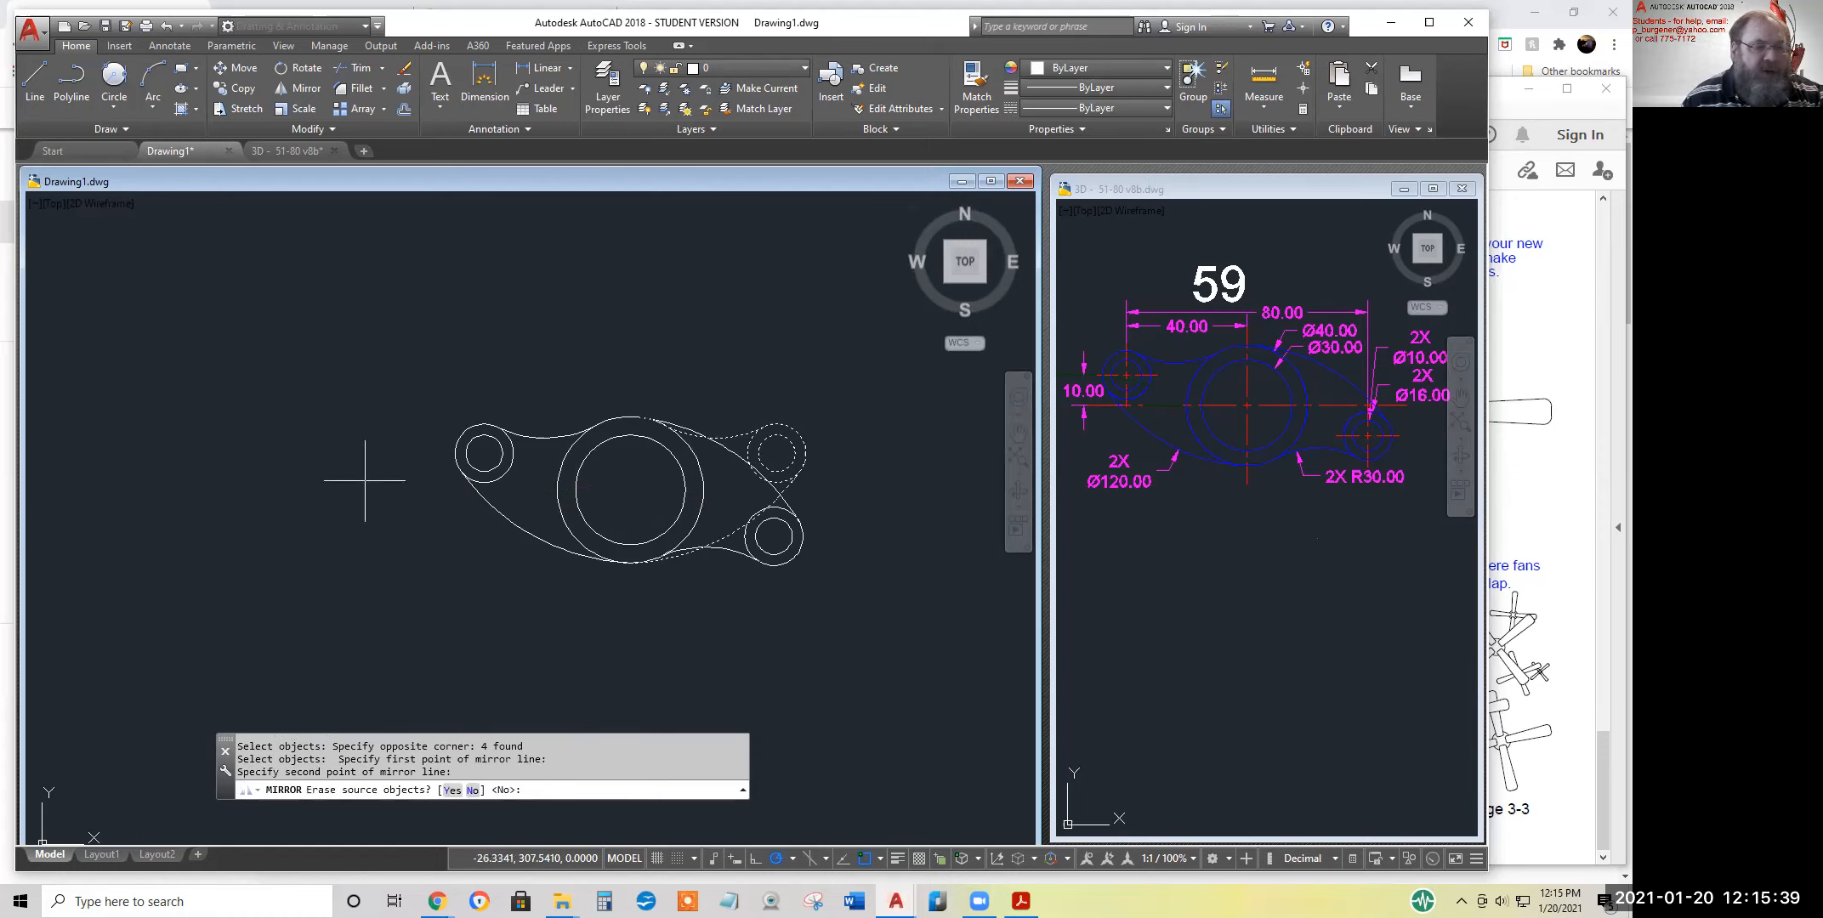
left_click(451, 790)
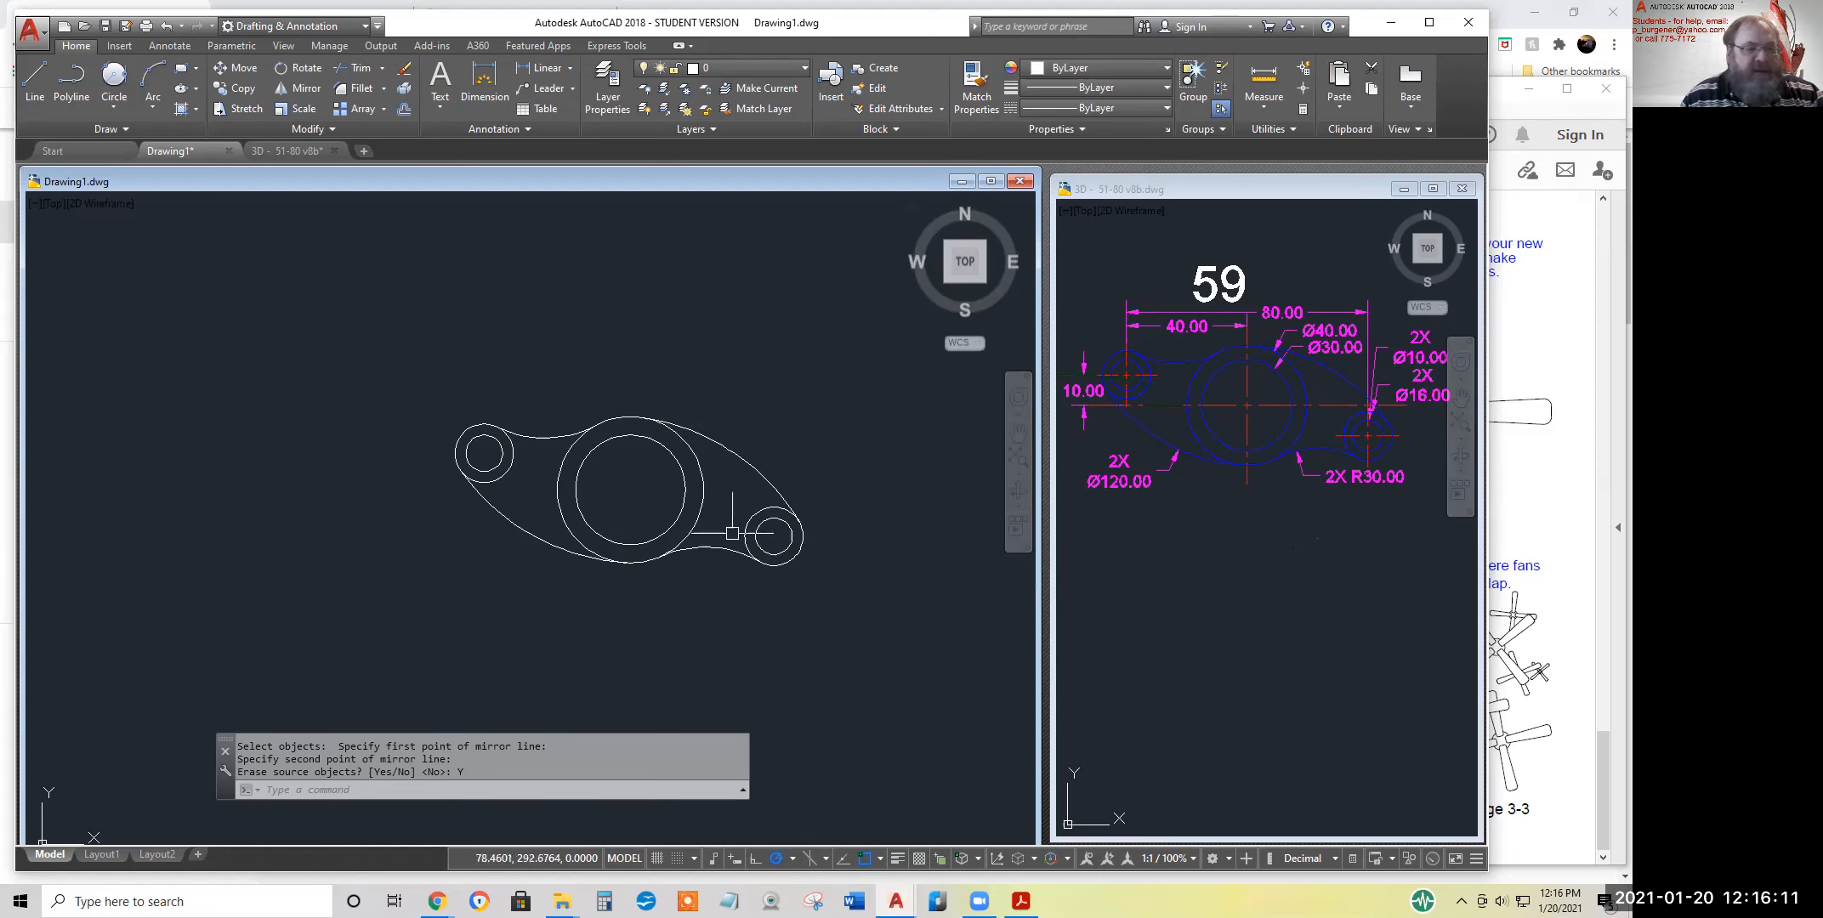
Switch to the Week 3 Handouts PDF in Acrobat Reader and review the assigned textbook exercise list on page 3-3
scroll(595, 468, "up", 3)
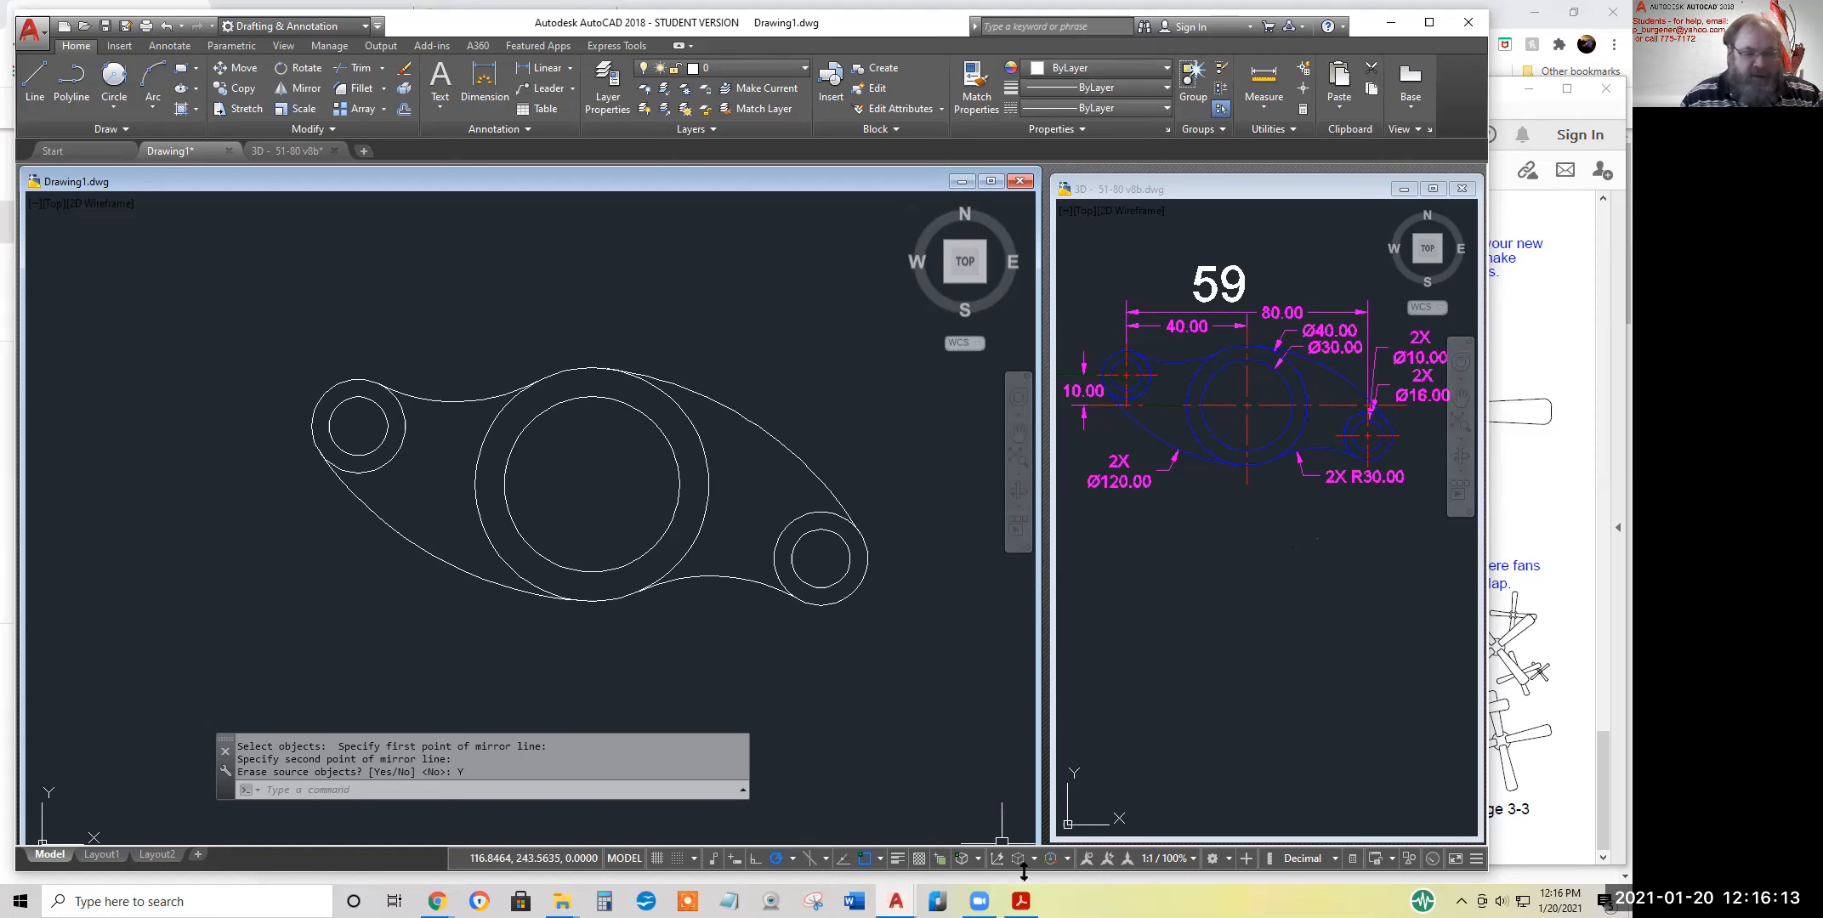
left_click(1021, 901)
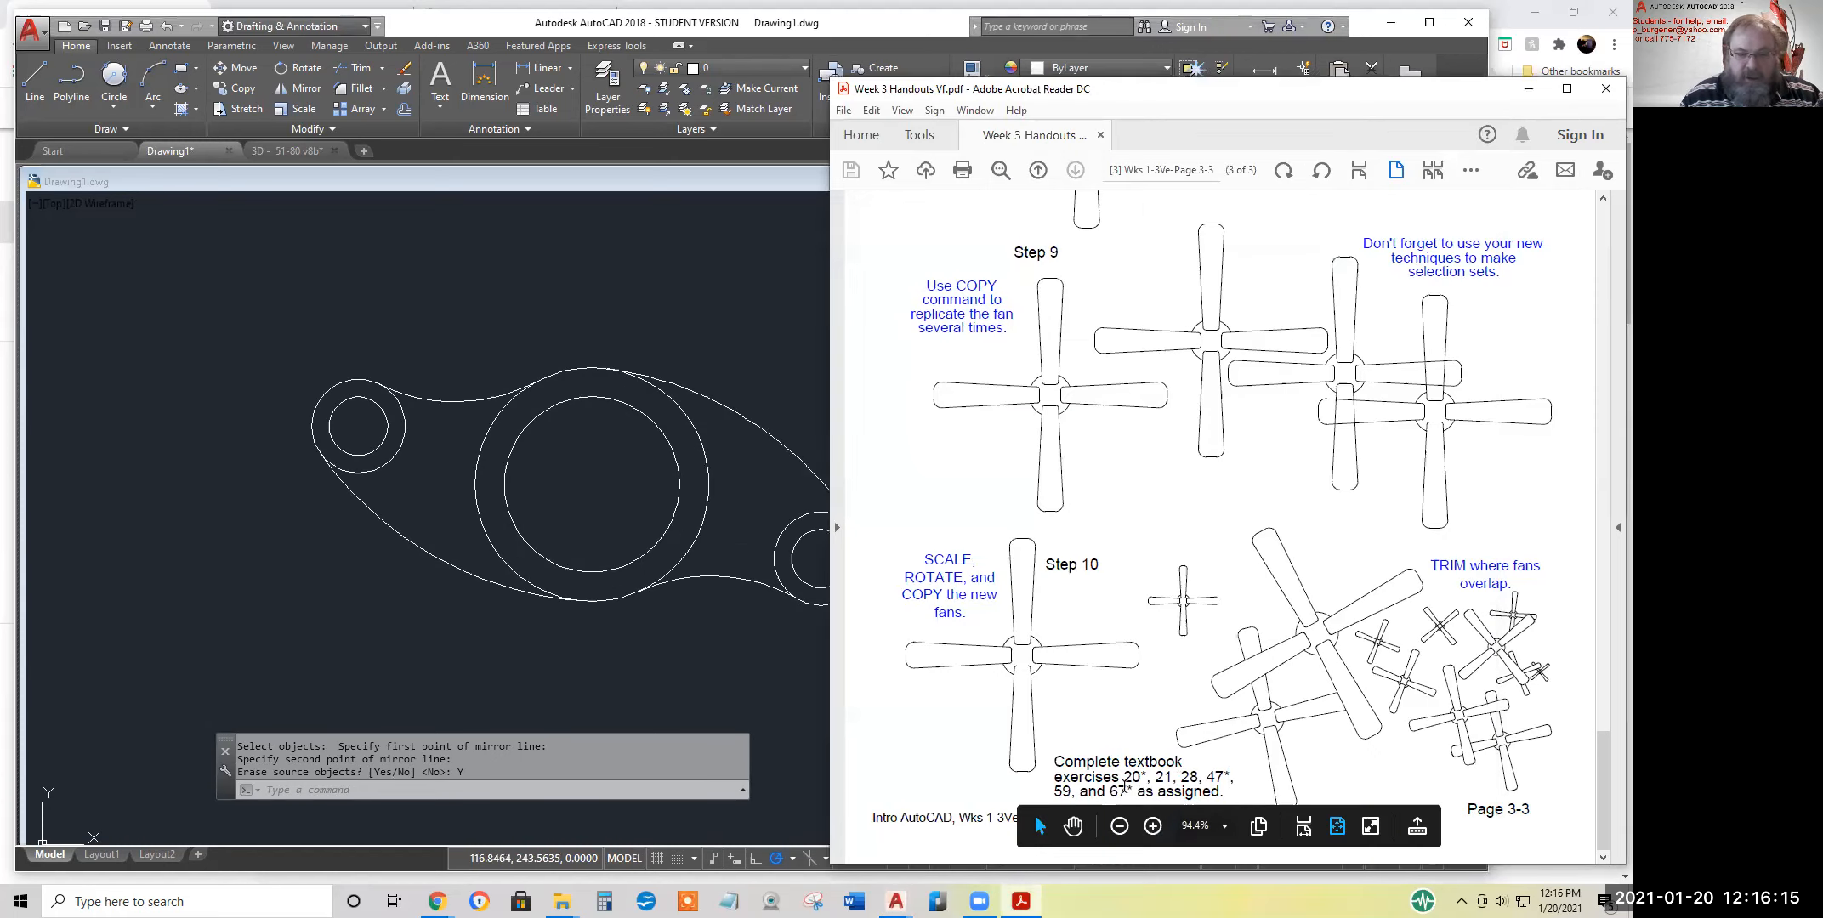
left_click_drag(1123, 777, 1135, 790)
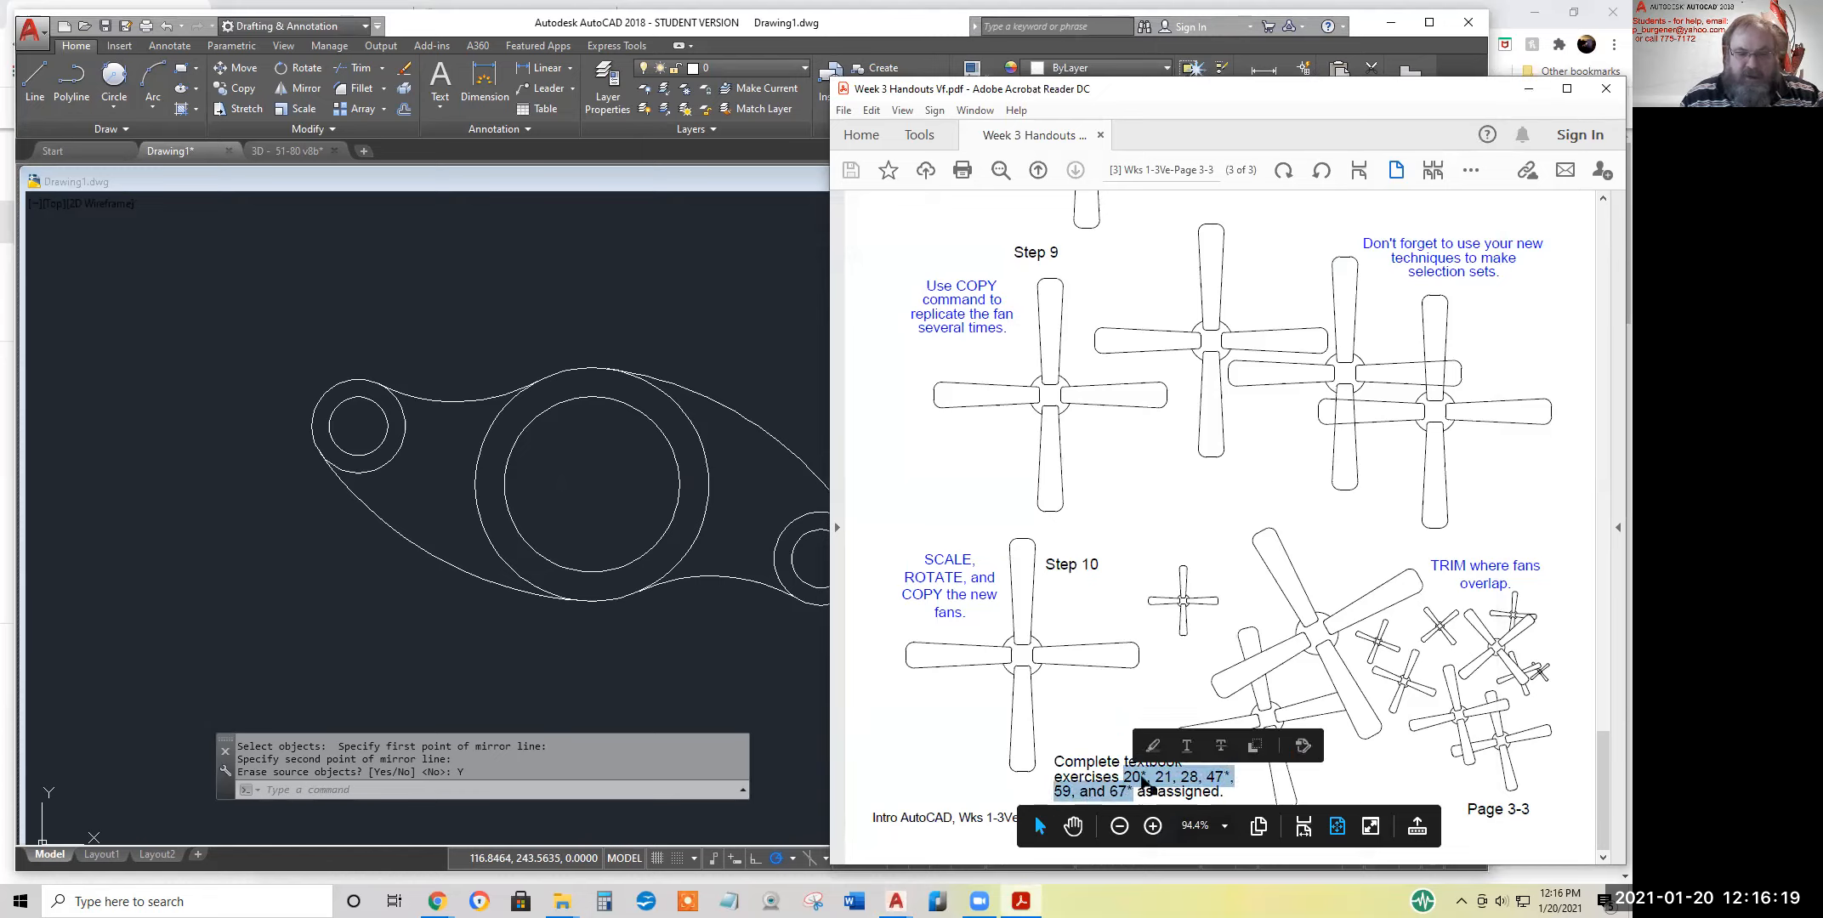
left_click(1141, 780)
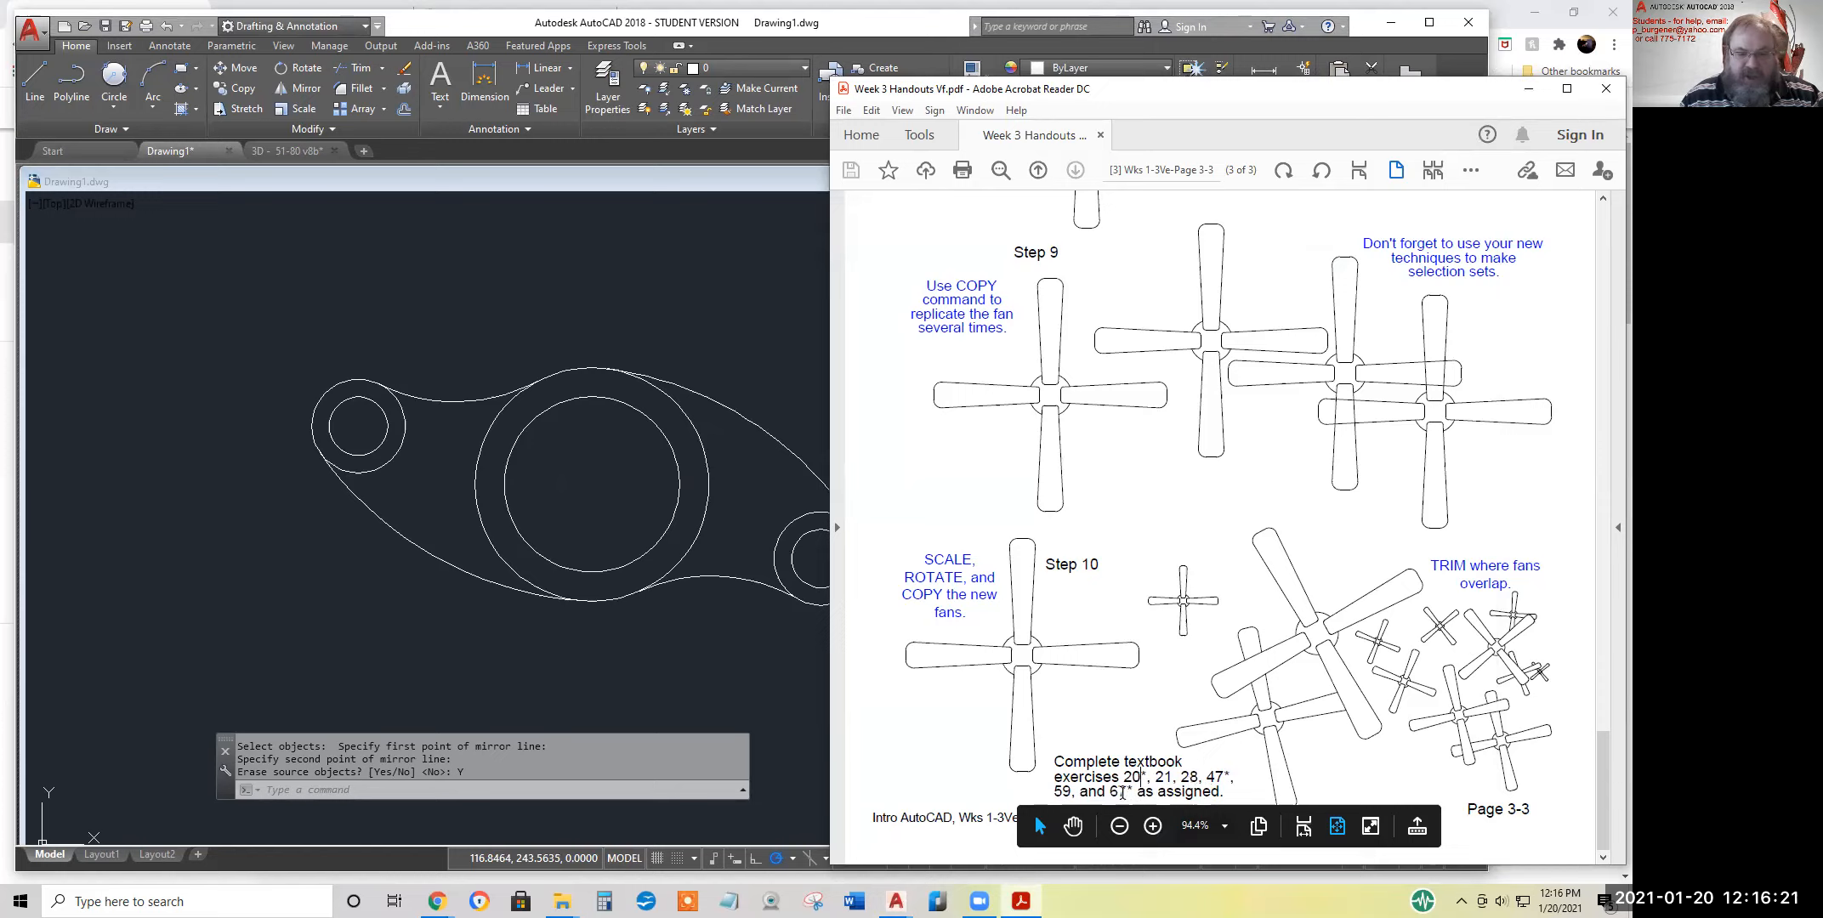
left_click_drag(1134, 791, 1108, 791)
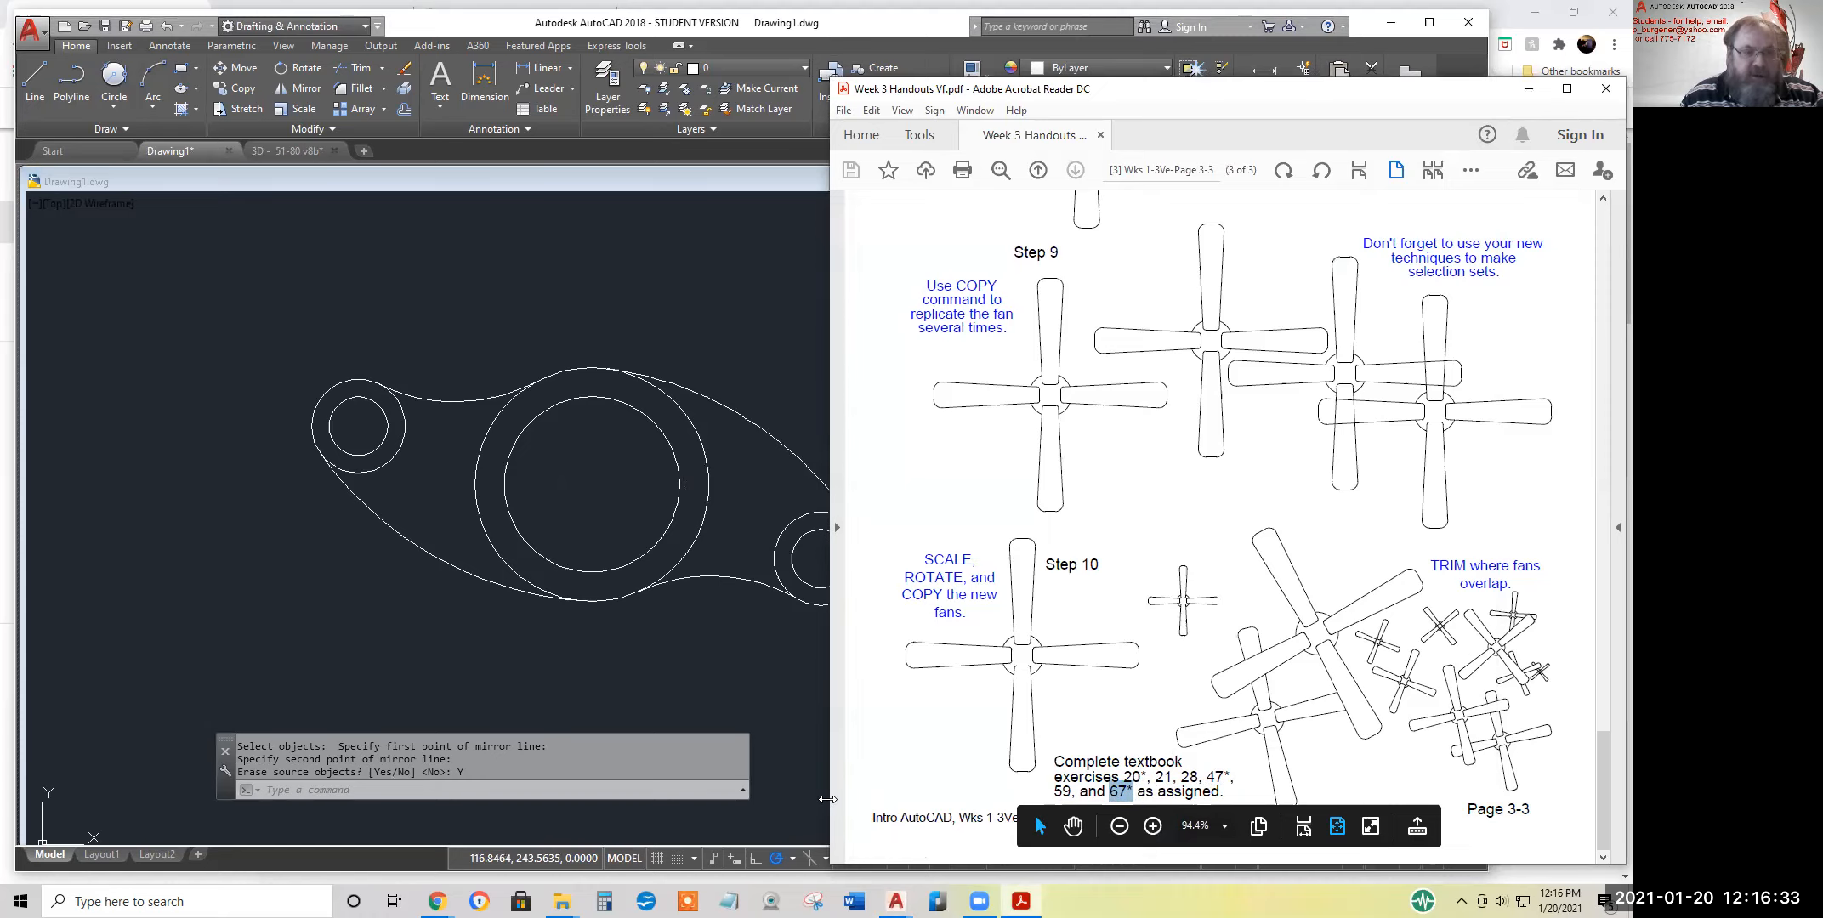
left_click_drag(827, 799, 893, 800)
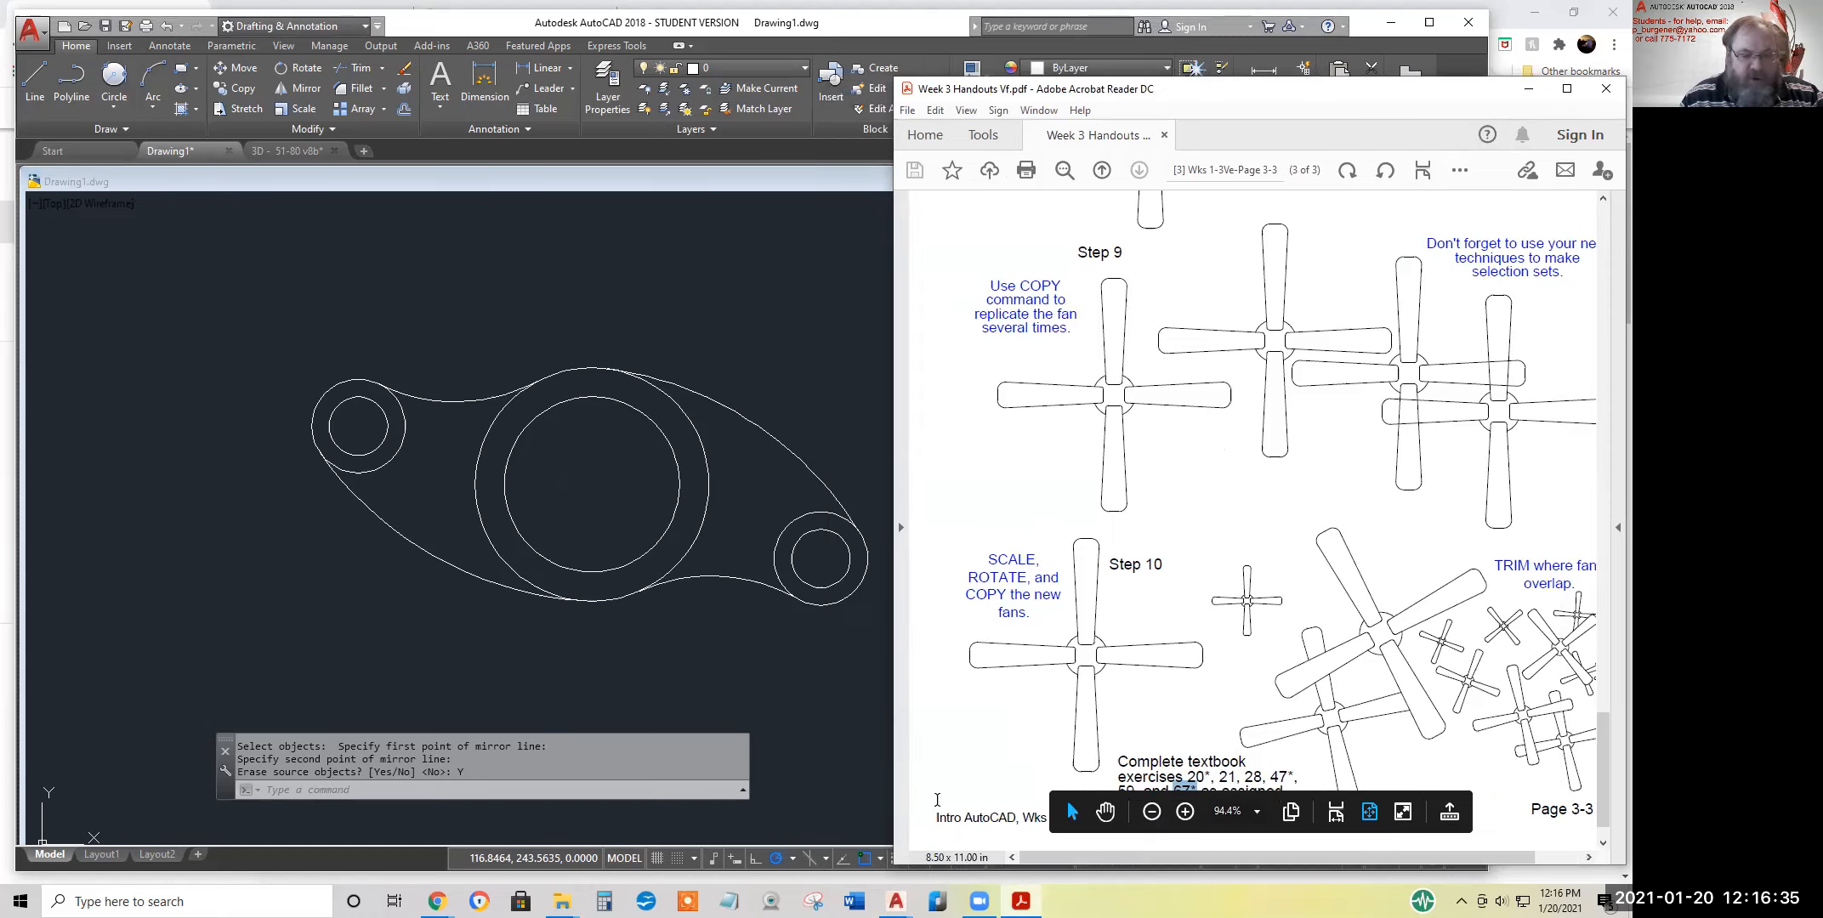
scroll(1210, 708, "down", 1)
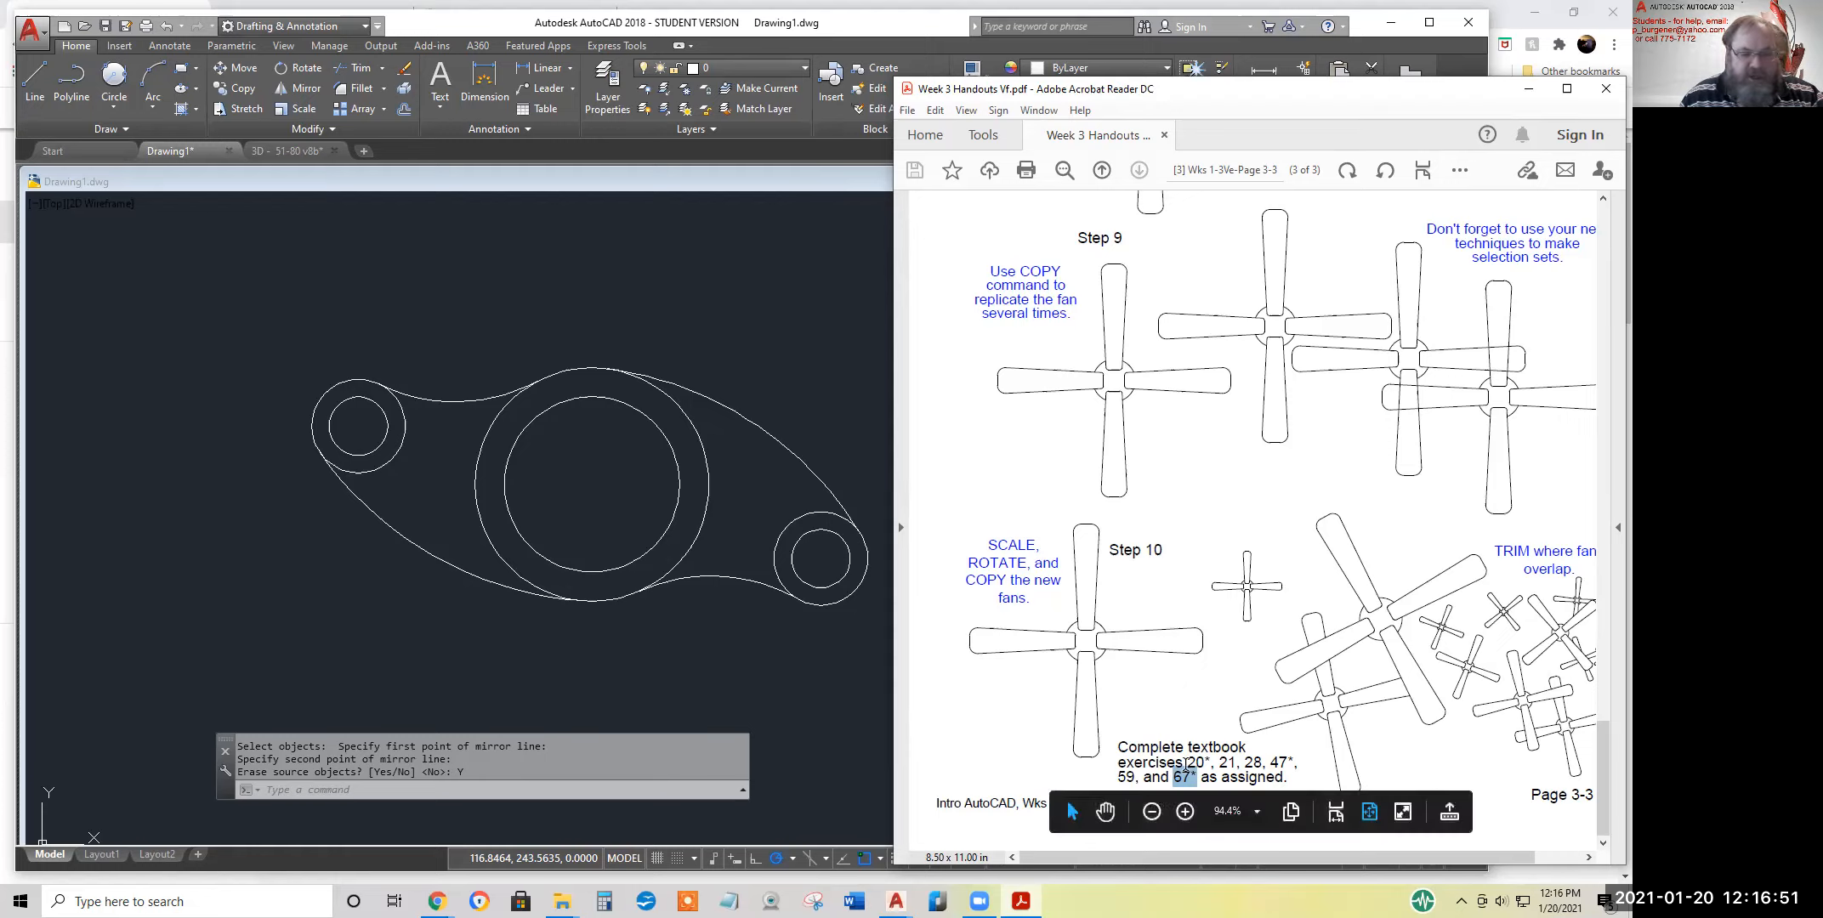
left_click_drag(1187, 764, 1188, 793)
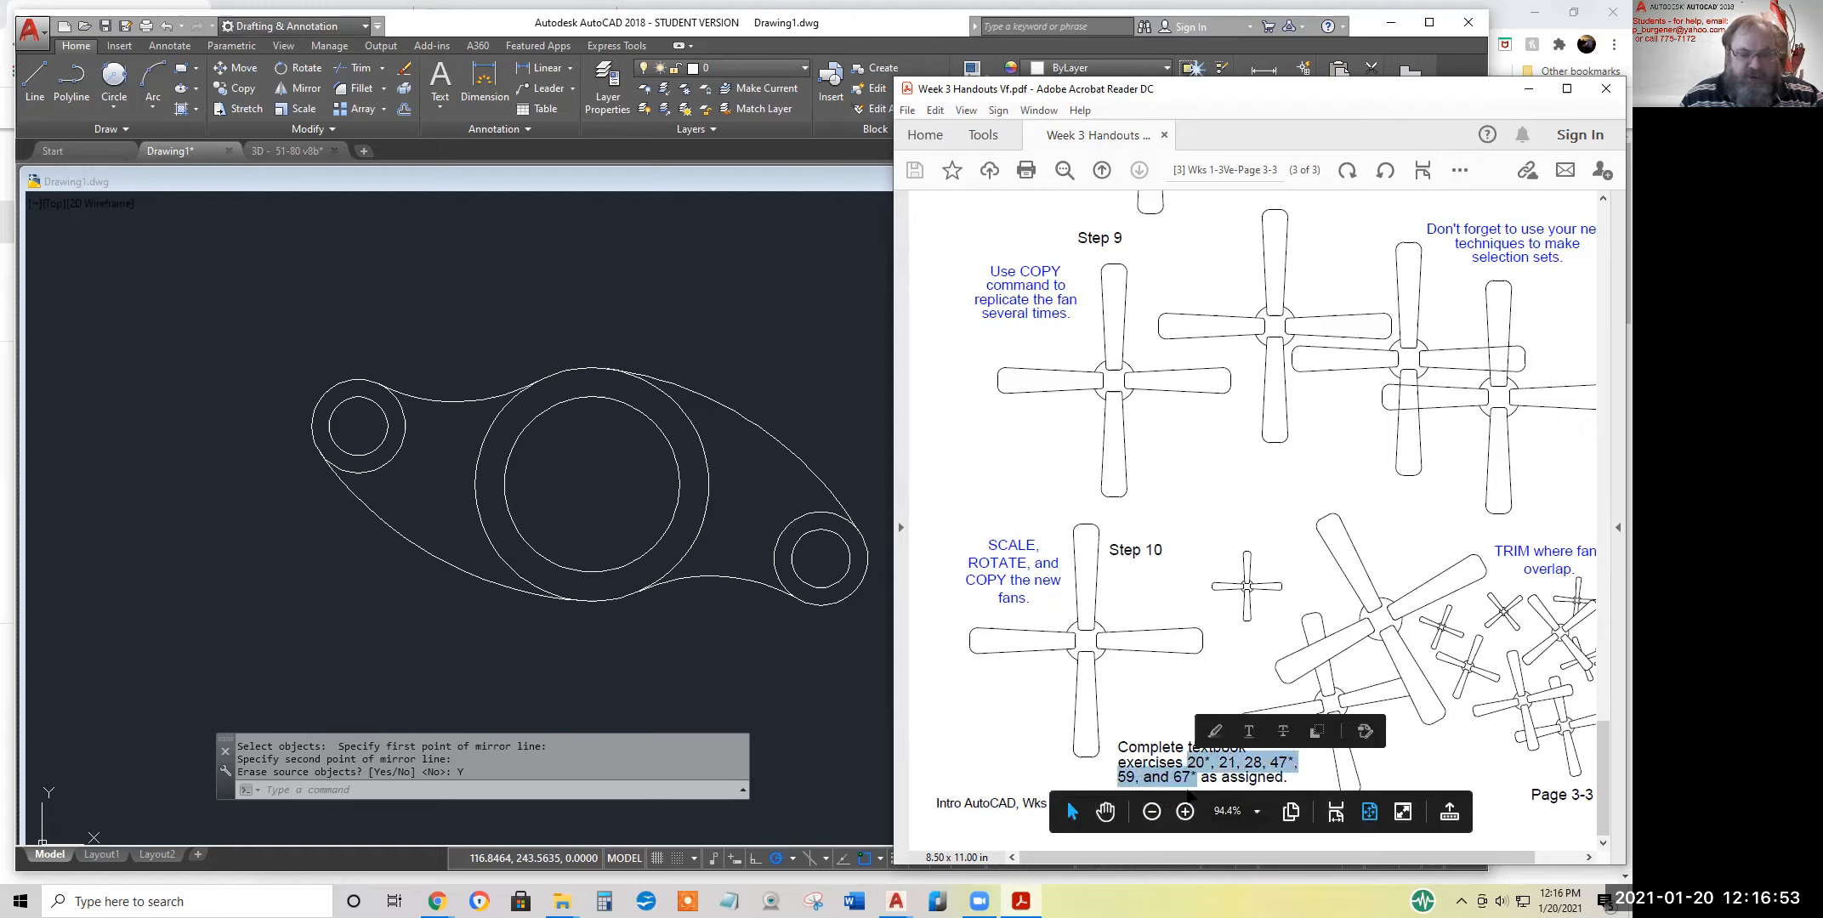